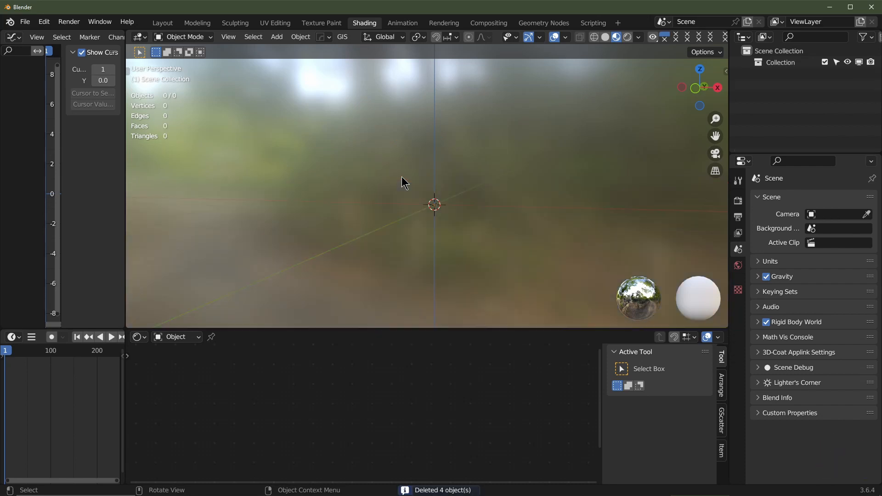
# Enlarge the 3D viewport and turn on the Screencast Keys display
pyautogui.moveTo(418, 327); pyautogui.dragTo(420, 453)
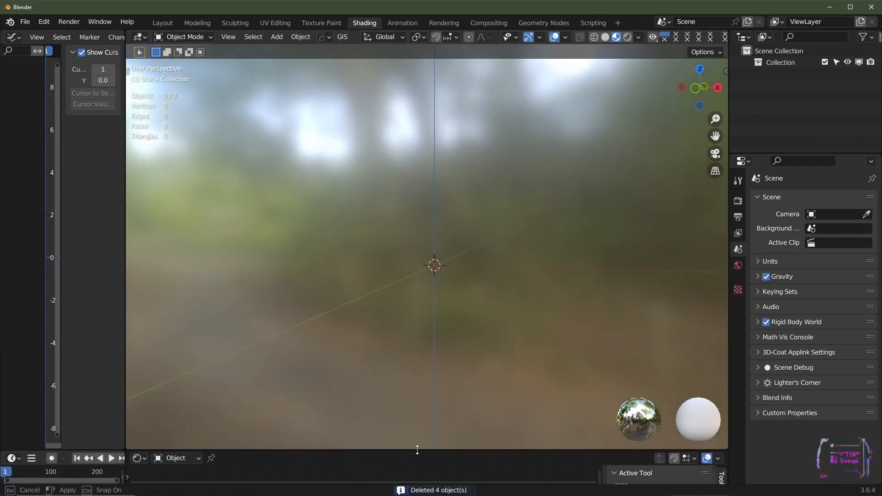
pyautogui.press('n')
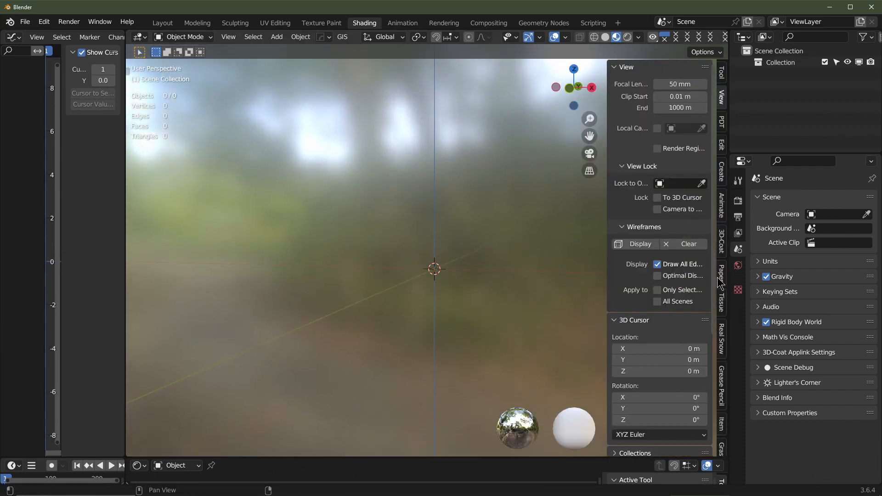
pyautogui.click(722, 388)
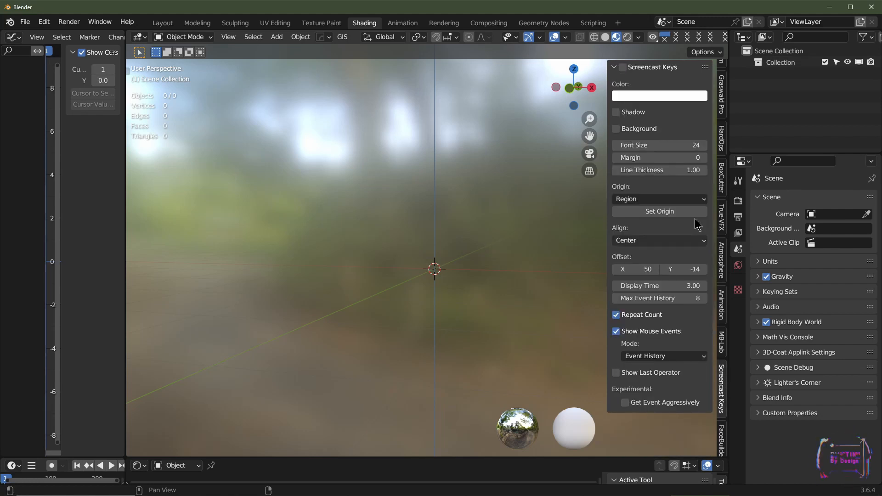
pyautogui.click(623, 67)
pyautogui.scroll(-3, 400, 291)
pyautogui.scroll(2, 412, 339)
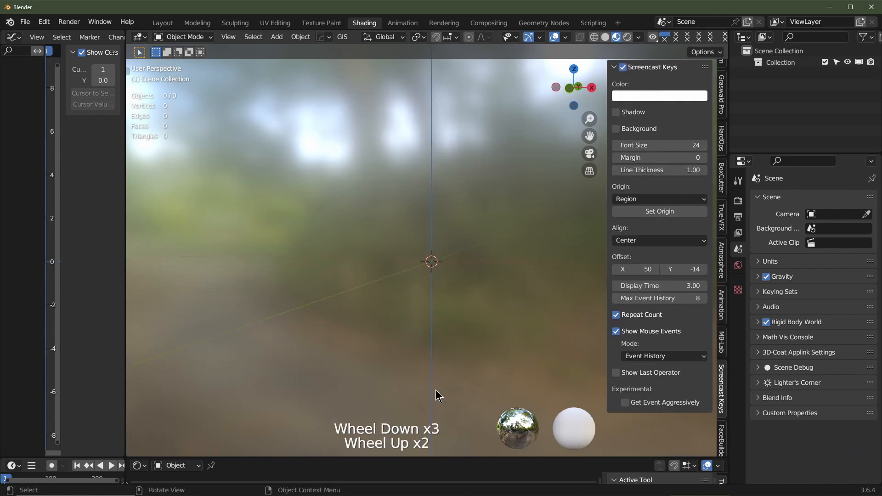
pyautogui.middleClick(427, 266)
pyautogui.press('KP_1')
pyautogui.scroll(2, 459, 276)
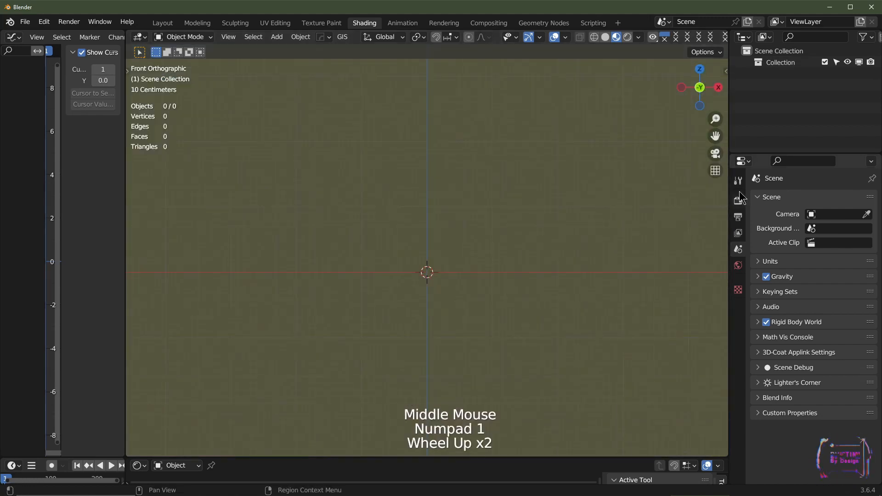
# Set the render engine to Eevee and show the output format settings
pyautogui.click(739, 200)
pyautogui.click(827, 199)
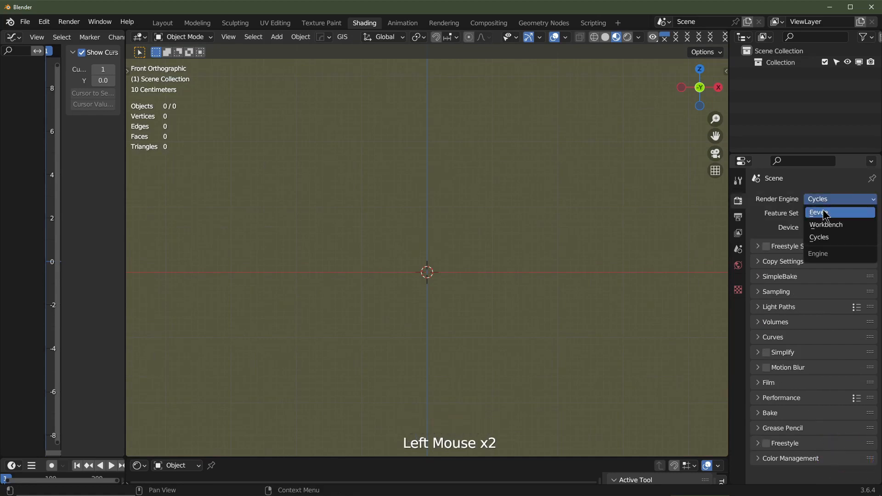
pyautogui.click(827, 212)
pyautogui.click(739, 217)
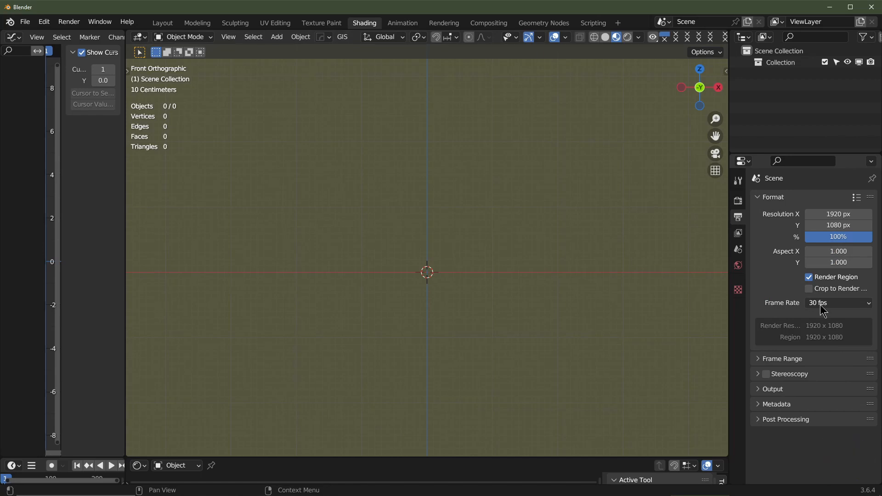
# Enlarge the Shader Editor area below the viewport, change it to the Geometry Node Editor and widen it
pyautogui.moveTo(550, 456); pyautogui.dragTo(550, 268)
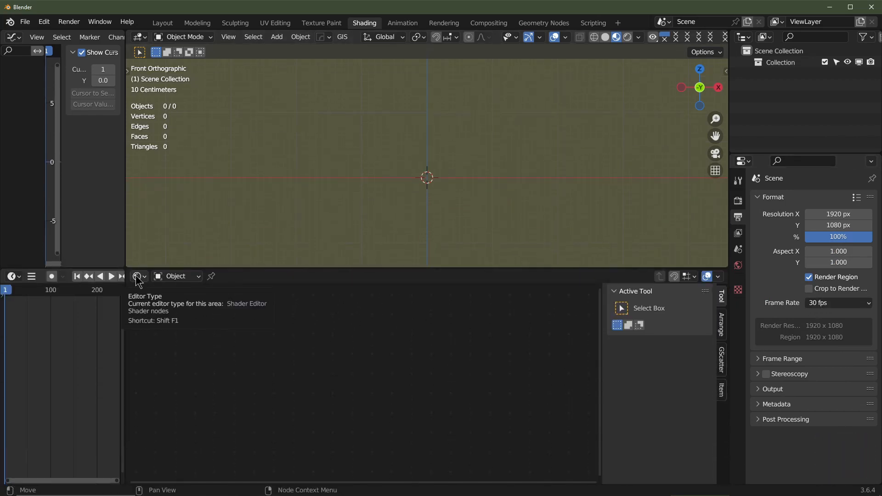
pyautogui.click(137, 278)
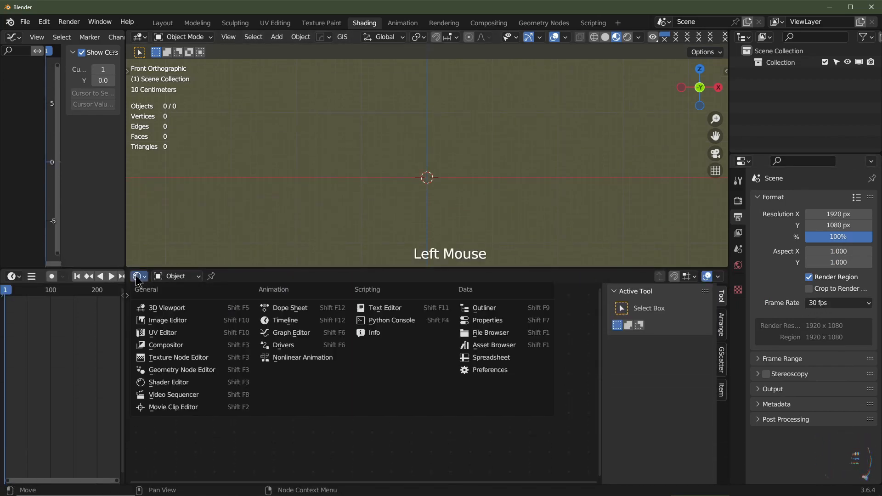
pyautogui.click(157, 370)
pyautogui.moveTo(124, 336); pyautogui.dragTo(20, 335)
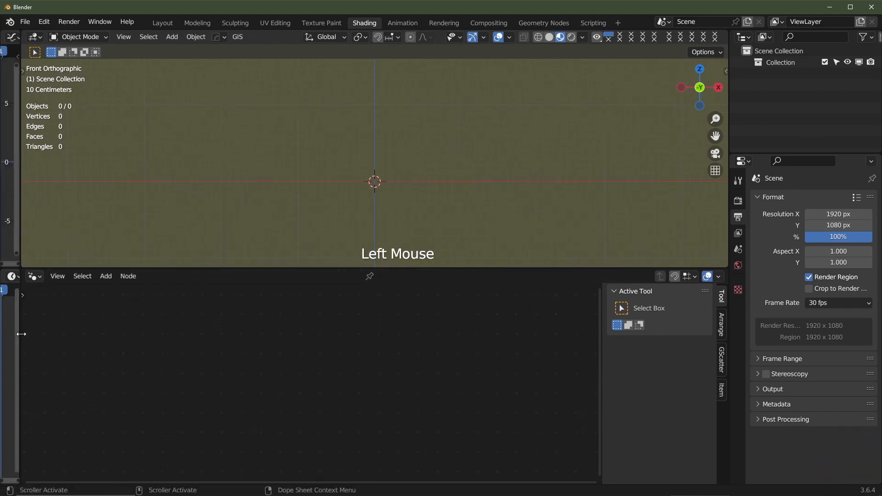
# Add a cube mesh at the scene origin
pyautogui.moveTo(359, 184); pyautogui.dragTo(388, 197, button='middle')
pyautogui.hotkey('shift', 'a')
pyautogui.moveTo(385, 190)
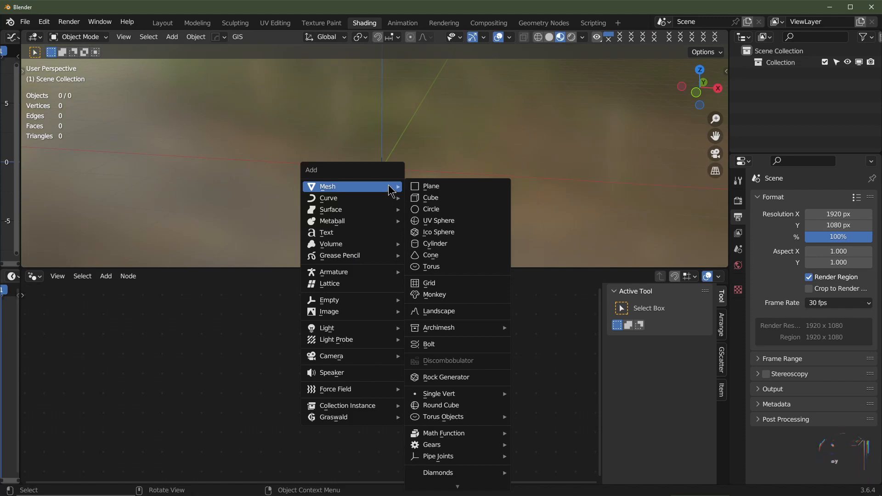
pyautogui.click(457, 198)
pyautogui.scroll(-2, 437, 196)
pyautogui.click(372, 203)
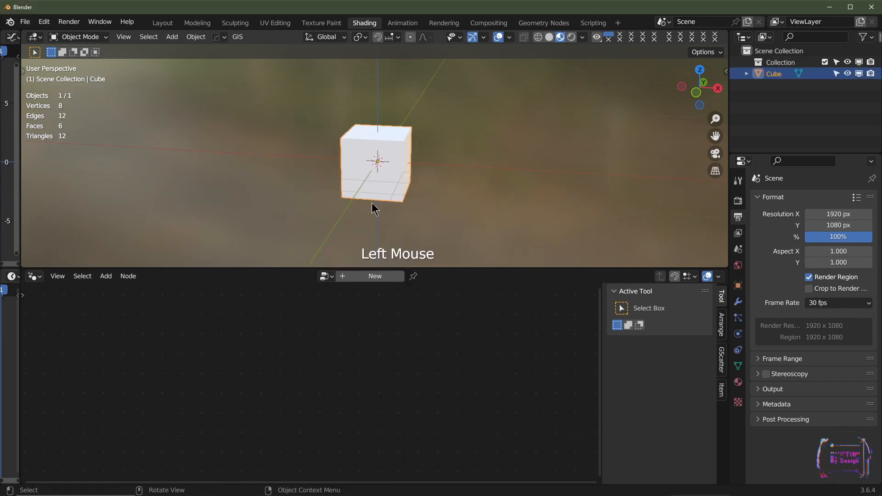
# Create a new geometry node tree for the cube
pyautogui.click(363, 281)
pyautogui.scroll(2, 395, 350)
pyautogui.moveTo(395, 349); pyautogui.dragTo(493, 348, button='middle')
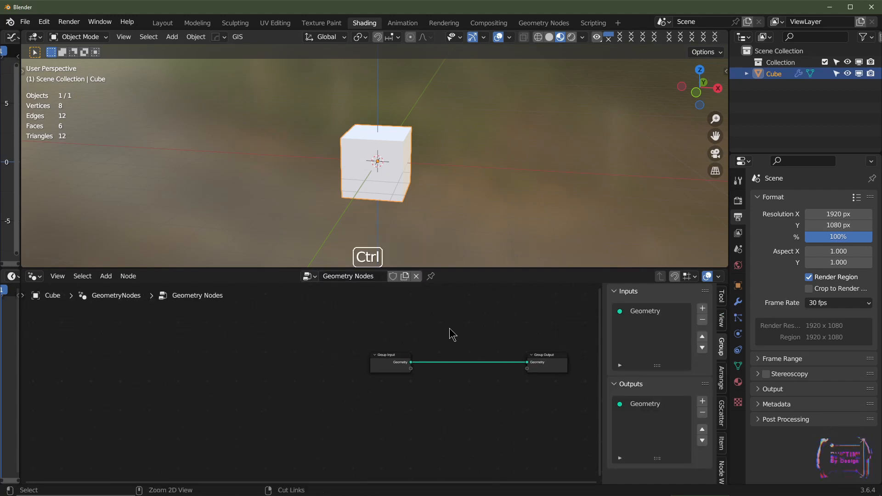
# Cut the link between Group Input and Group Output and reconnect their Geometry sockets
pyautogui.keyDown('ctrl'); pyautogui.moveTo(449, 334); pyautogui.dragTo(450, 332, button='right'); pyautogui.keyUp('ctrl')
pyautogui.keyDown('ctrl'); pyautogui.moveTo(476, 383); pyautogui.dragTo(475, 384, button='right'); pyautogui.keyUp('ctrl')
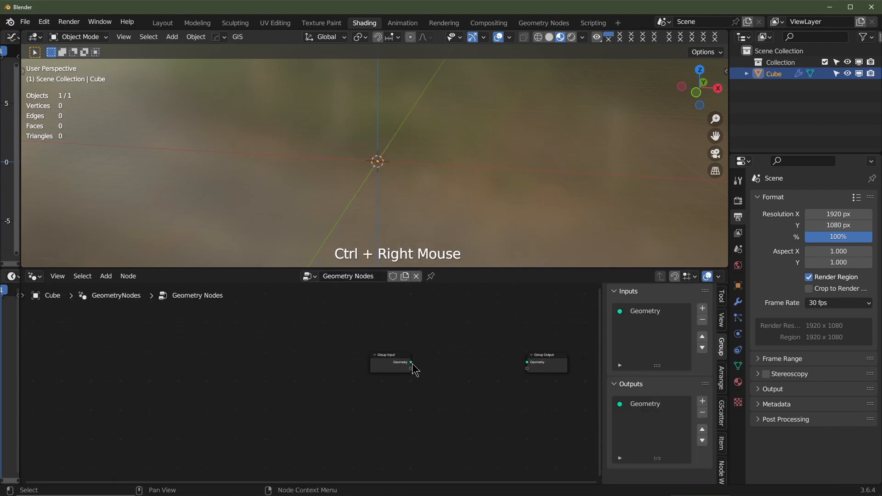
pyautogui.moveTo(411, 363); pyautogui.dragTo(527, 363)
# Search the add-ons in the preferences for "node" and check whether Node Wrangler is enabled
pyautogui.click(44, 22)
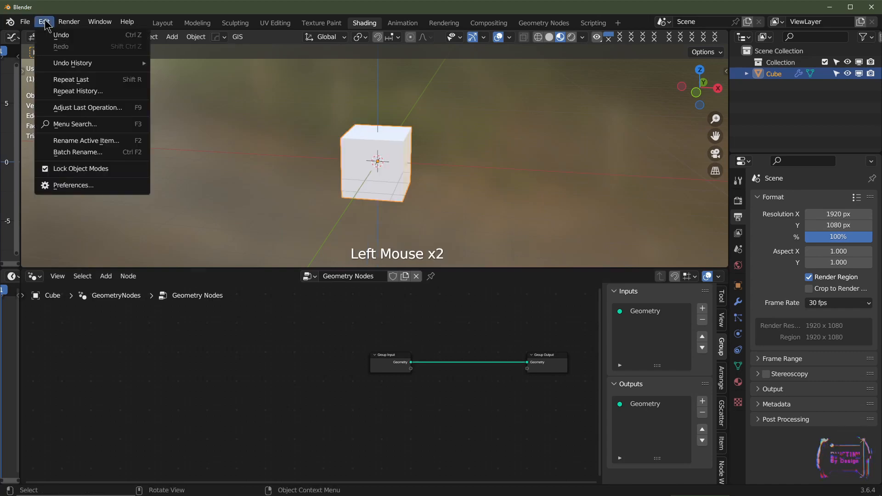
pyautogui.click(73, 185)
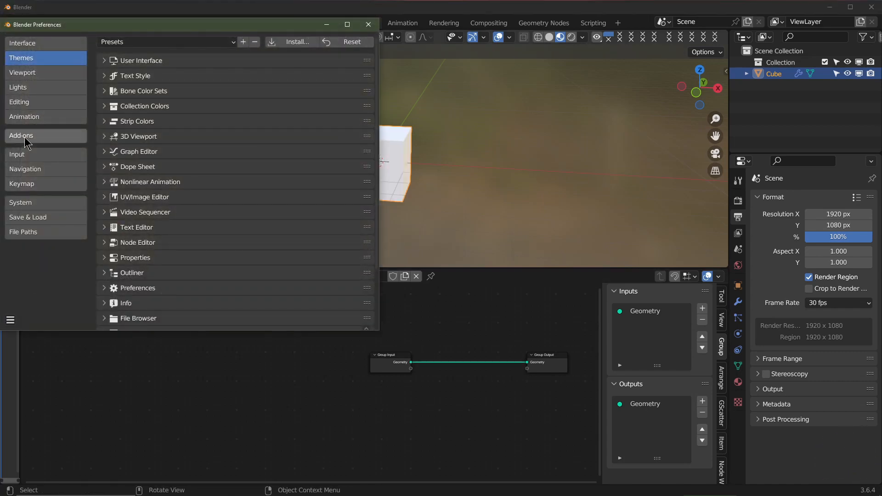
pyautogui.click(26, 137)
pyautogui.click(320, 56)
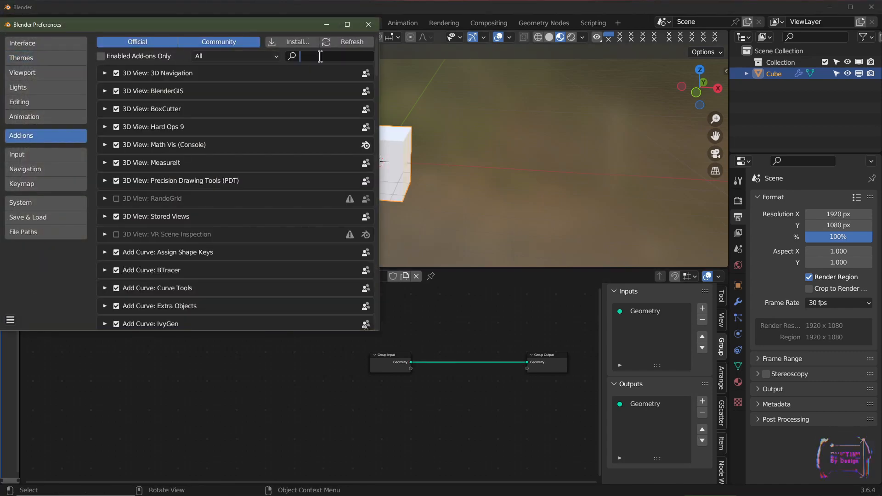
pyautogui.write('node')
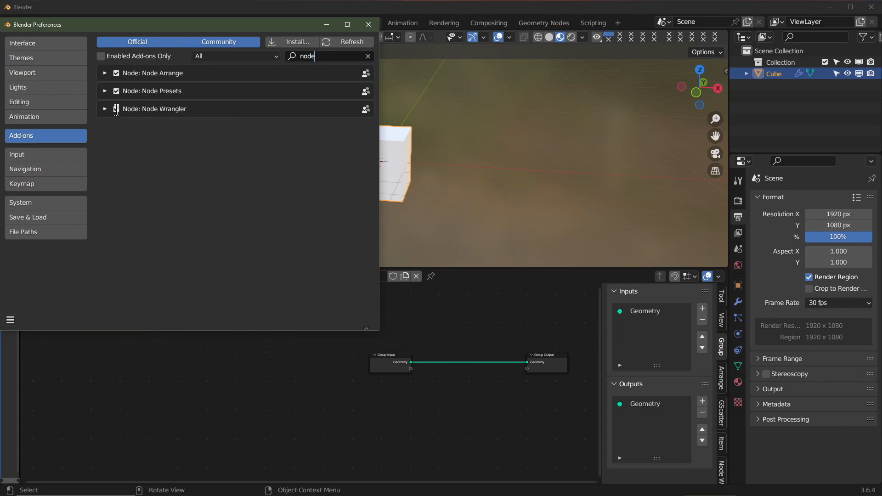
pyautogui.click(373, 27)
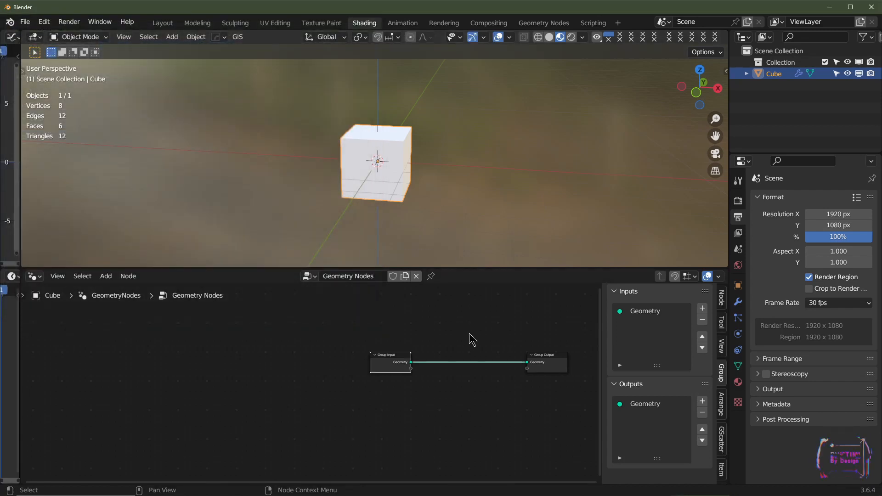
# Cut the link between Group Input and Group Output and move Group Input well away from Group Output
pyautogui.moveTo(465, 327)
pyautogui.keyDown('ctrl'); pyautogui.mouseDown(button='right')
pyautogui.moveTo(454, 322)
pyautogui.moveTo(491, 415)
pyautogui.mouseUp(button='right'); pyautogui.keyUp('ctrl')
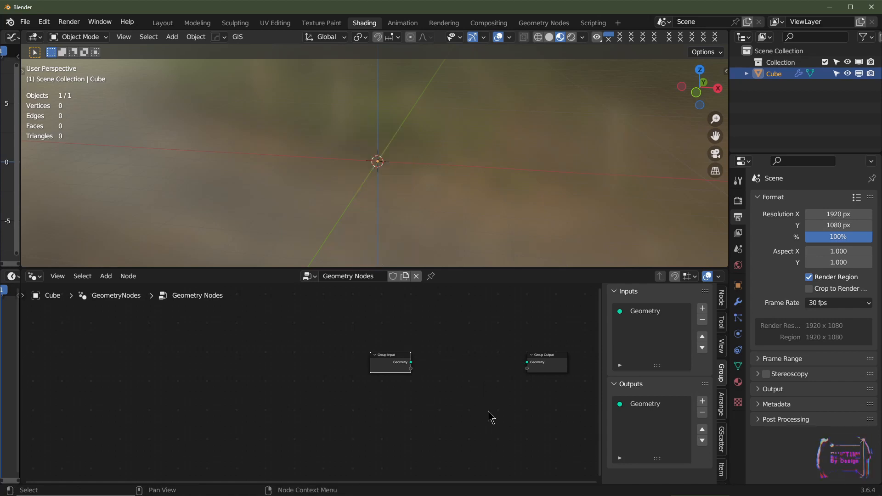
pyautogui.moveTo(400, 366); pyautogui.dragTo(96, 377)
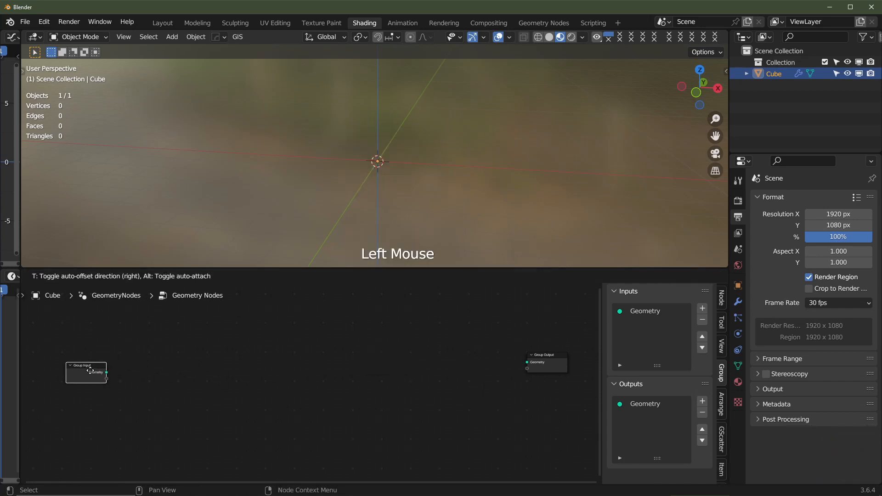
# Add an Ico Sphere node and place it just beside the Group Input node
pyautogui.hotkey('shift', 'a')
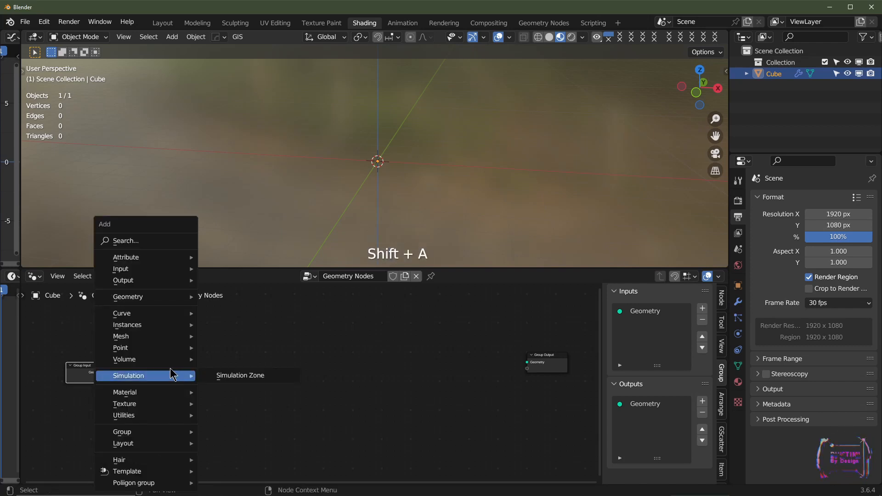
pyautogui.moveTo(144, 345)
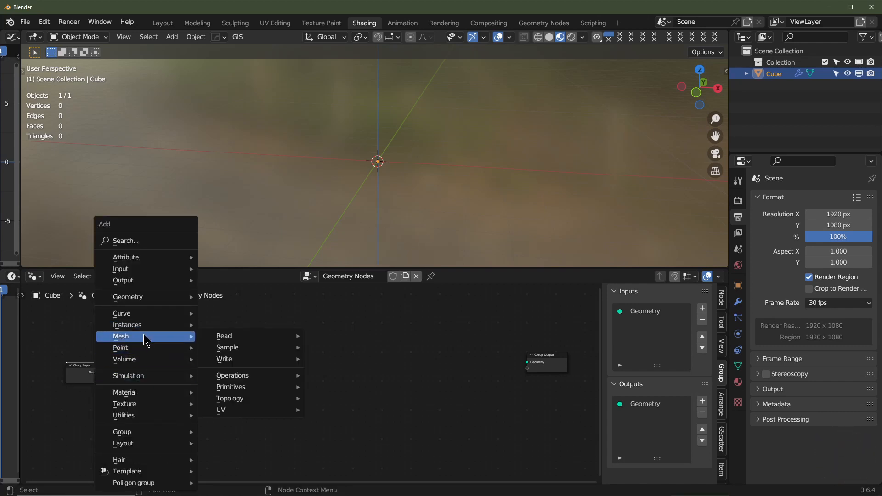
pyautogui.moveTo(255, 390)
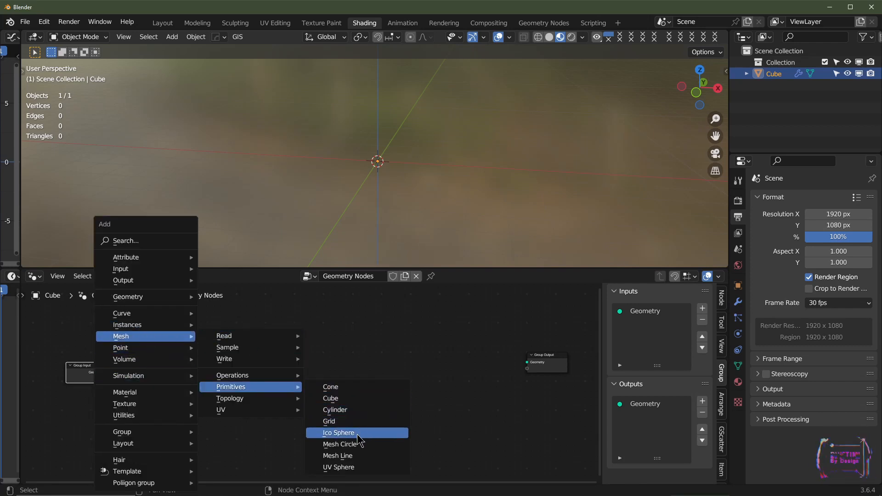
pyautogui.click(124, 243)
pyautogui.write('i')
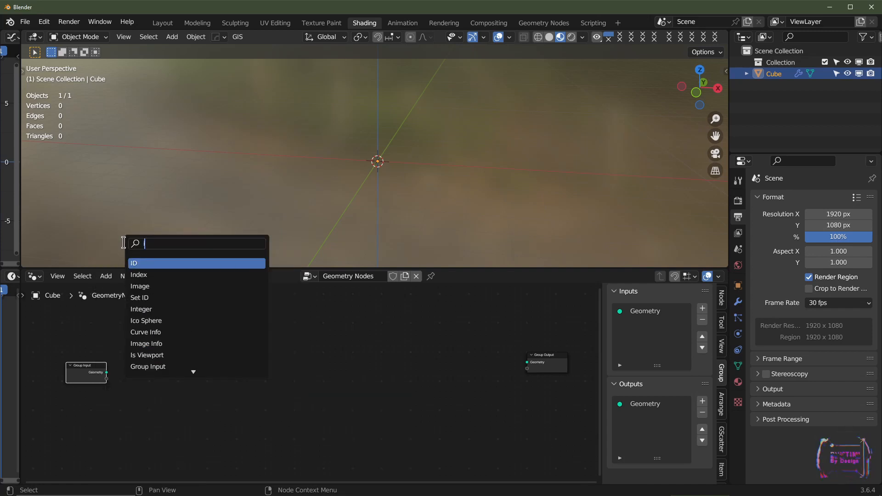
pyautogui.write('co')
pyautogui.click(161, 264)
pyautogui.click(156, 375)
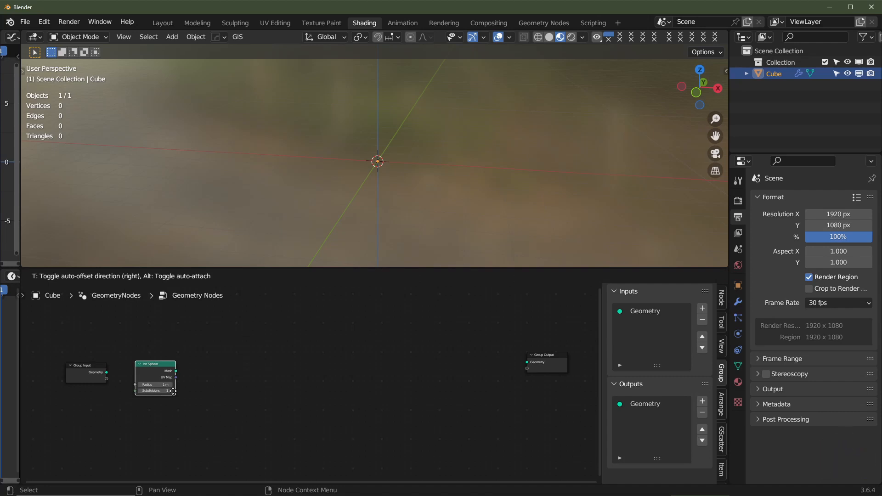
# Connect the Ico Sphere's Mesh output to the Group Output geometry and set its subdivisions to 3
pyautogui.moveTo(176, 371); pyautogui.dragTo(527, 364)
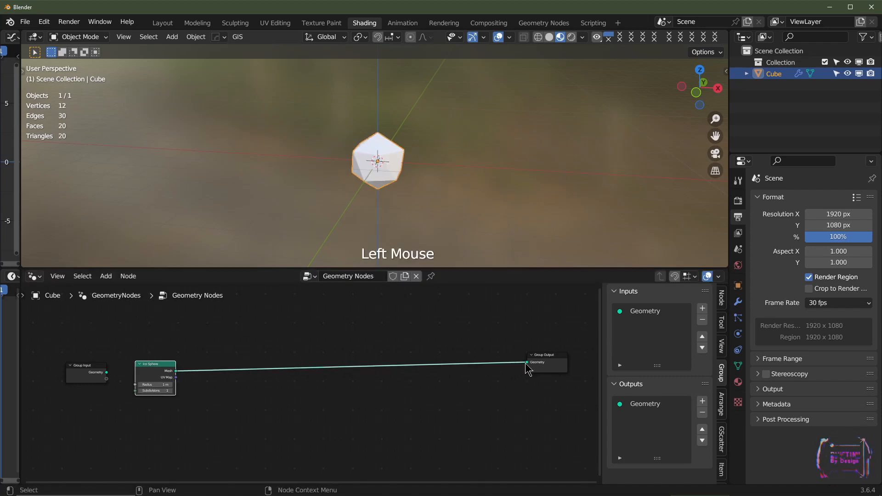
pyautogui.scroll(1, 141, 404)
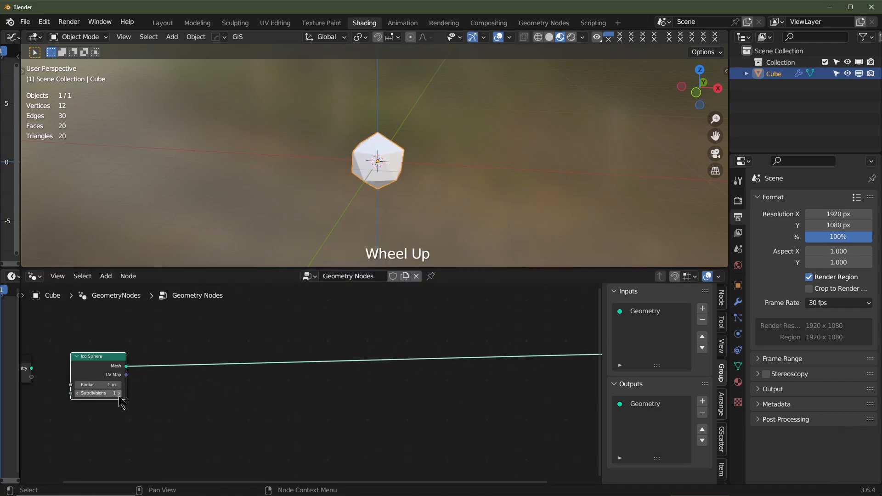
pyautogui.doubleClick(119, 393)
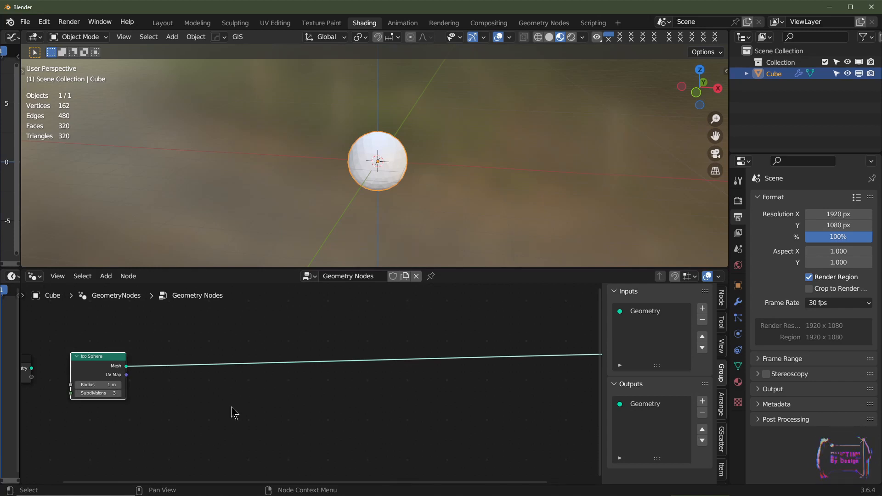
# Insert an Extrude Mesh node into the link between Ico Sphere and Group Output and inspect the extruded faces
pyautogui.hotkey('shift', 'a')
pyautogui.click(215, 241)
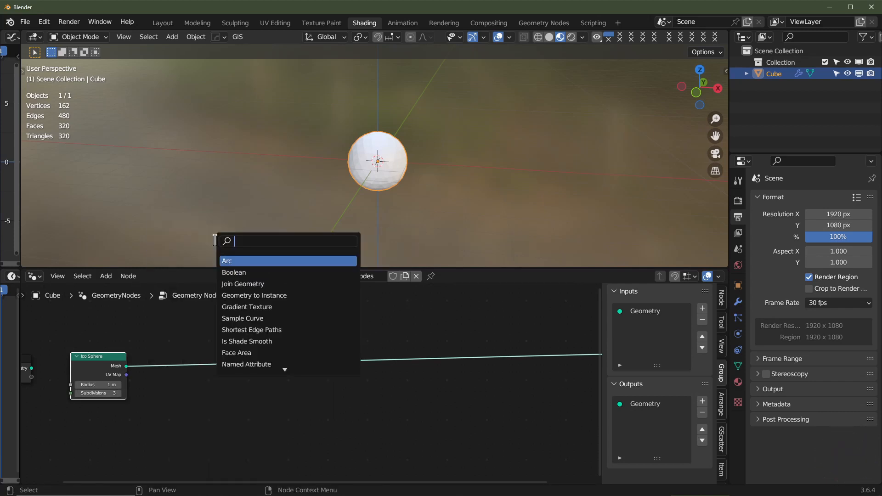
pyautogui.write('extr')
pyautogui.press('Return')
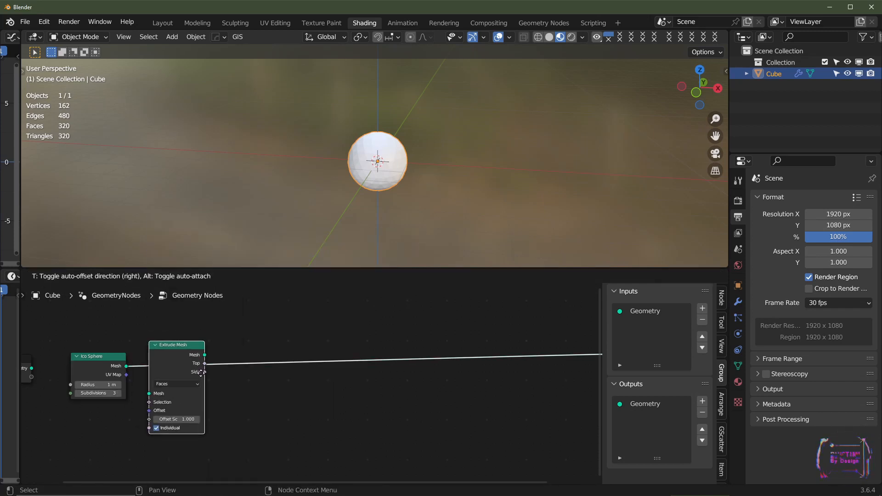
pyautogui.click(328, 374)
pyautogui.scroll(2, 459, 172)
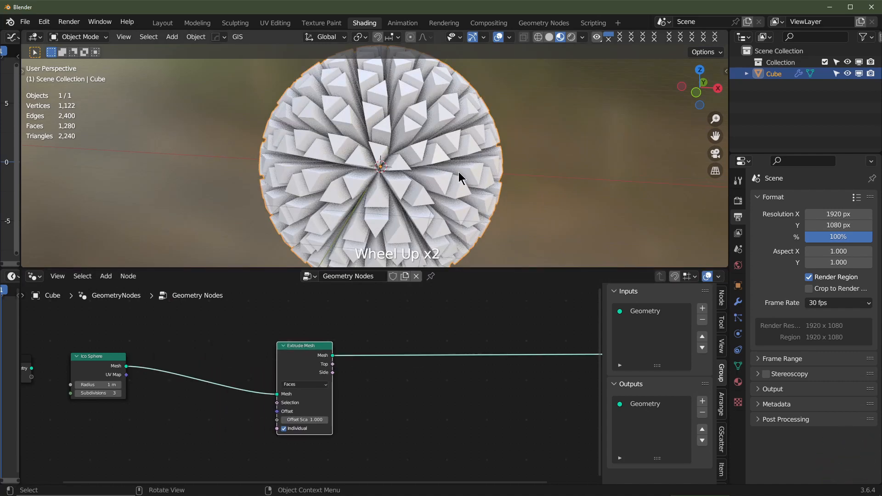
pyautogui.moveTo(459, 172); pyautogui.dragTo(335, 303, button='middle')
pyautogui.keyDown('shift'); pyautogui.moveTo(304, 419); pyautogui.dragTo(283, 420); pyautogui.keyUp('shift')
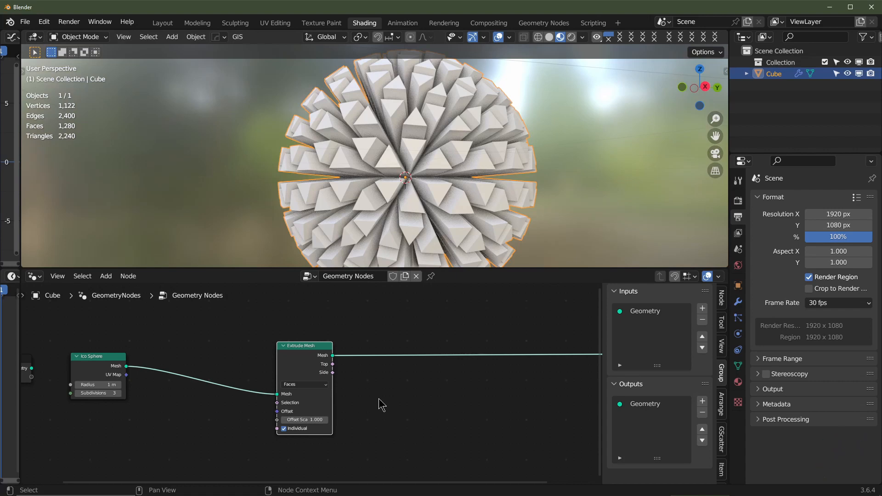
# Insert a Scale Elements node into the link between Extrude Mesh and Group Output
pyautogui.moveTo(380, 404); pyautogui.dragTo(329, 385, button='middle')
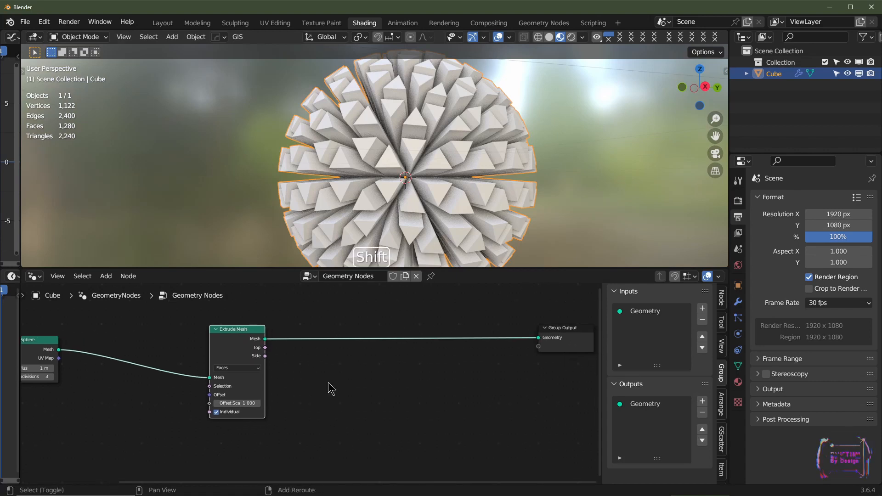
pyautogui.hotkey('shift', 'a')
pyautogui.write('scal')
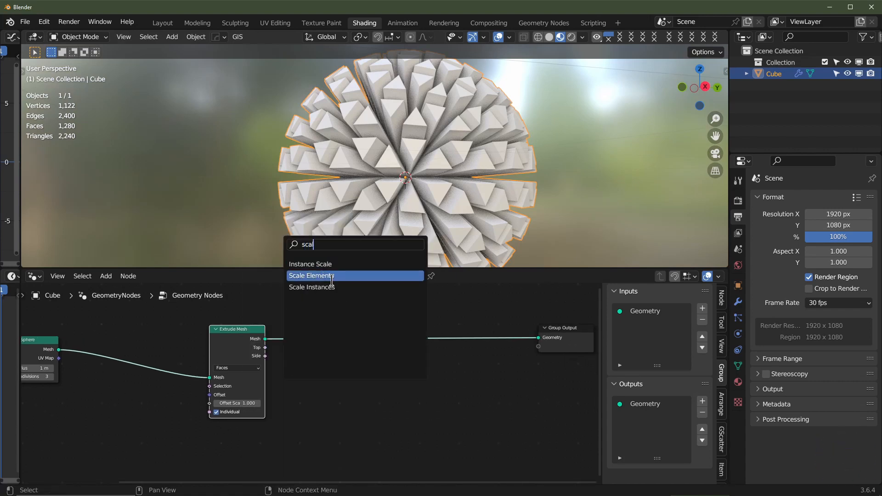
pyautogui.click(337, 278)
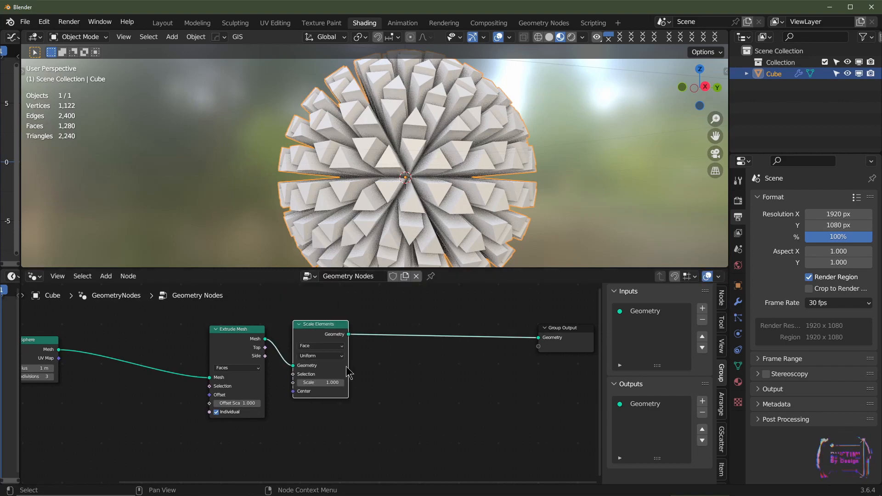
pyautogui.click(350, 369)
# Try out a different uniform scale on the Scale Elements node
pyautogui.moveTo(332, 384); pyautogui.dragTo(365, 383)
pyautogui.rightClick(331, 384)
pyautogui.scroll(-2, 358, 248)
pyautogui.keyDown('shift'); pyautogui.rightClick(332, 383); pyautogui.keyUp('shift')
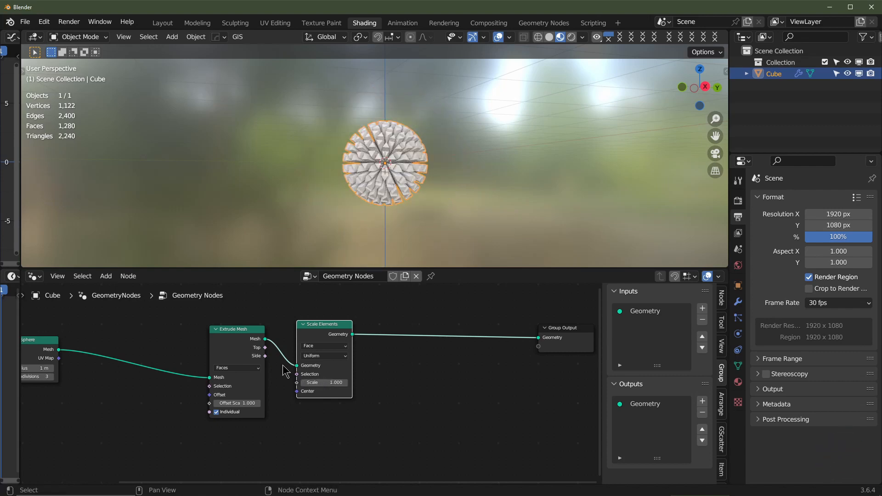
# Connect the Extrude Mesh node's Top output to the Scale Elements node's Selection input
pyautogui.moveTo(269, 356); pyautogui.dragTo(305, 383)
pyautogui.keyDown('shift'); pyautogui.rightClick(331, 383); pyautogui.keyUp('shift')
pyautogui.scroll(5, 430, 184)
pyautogui.moveTo(369, 406); pyautogui.dragTo(315, 410, button='middle')
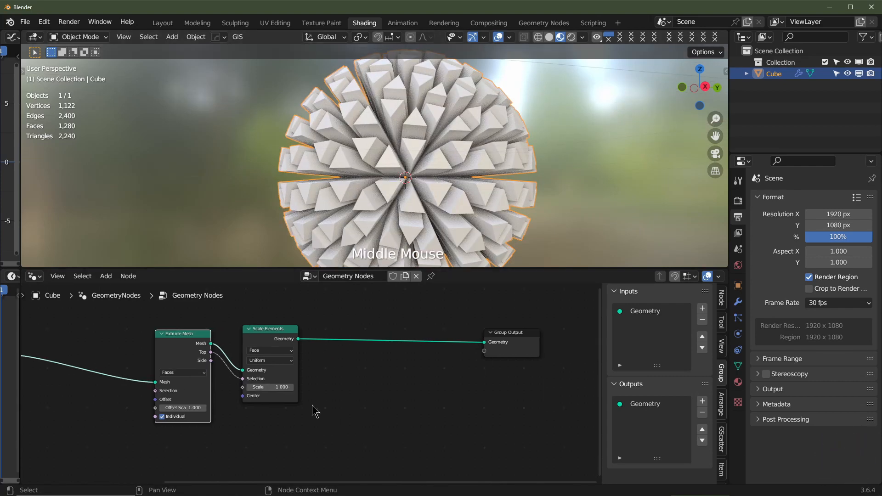
# Duplicate Extrude Mesh into the link after Scale Elements and connect the first Extrude Mesh's Top output to the duplicate's Selection
pyautogui.moveTo(188, 347); pyautogui.dragTo(178, 336)
pyautogui.hotkey('shift', 'd')
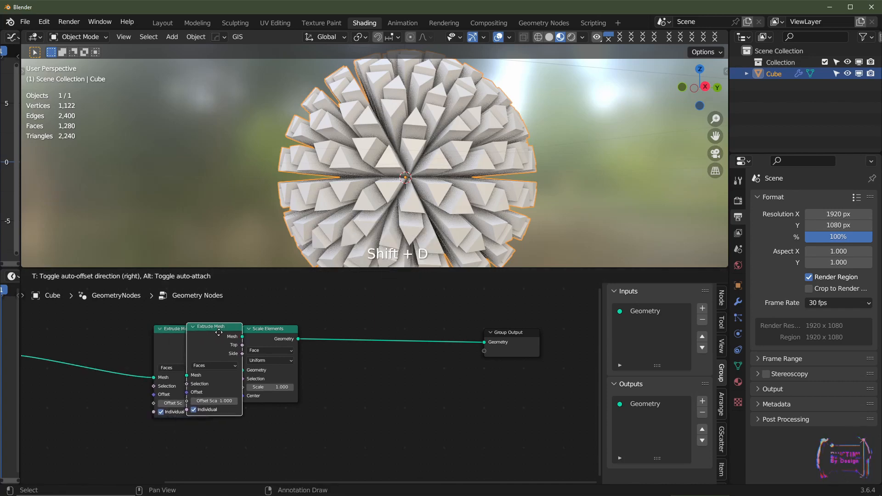
pyautogui.click(345, 340)
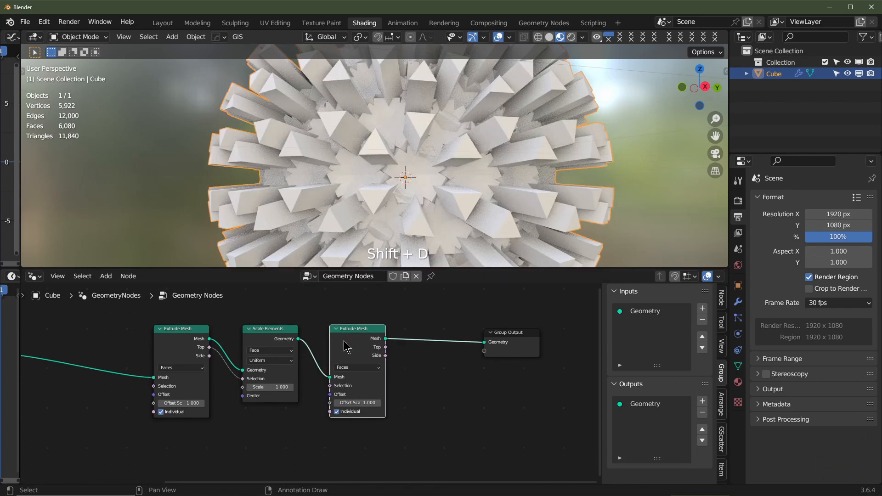
pyautogui.moveTo(207, 352); pyautogui.dragTo(343, 402)
pyautogui.rightClick(358, 402)
pyautogui.moveTo(436, 397); pyautogui.dragTo(350, 401, button='middle')
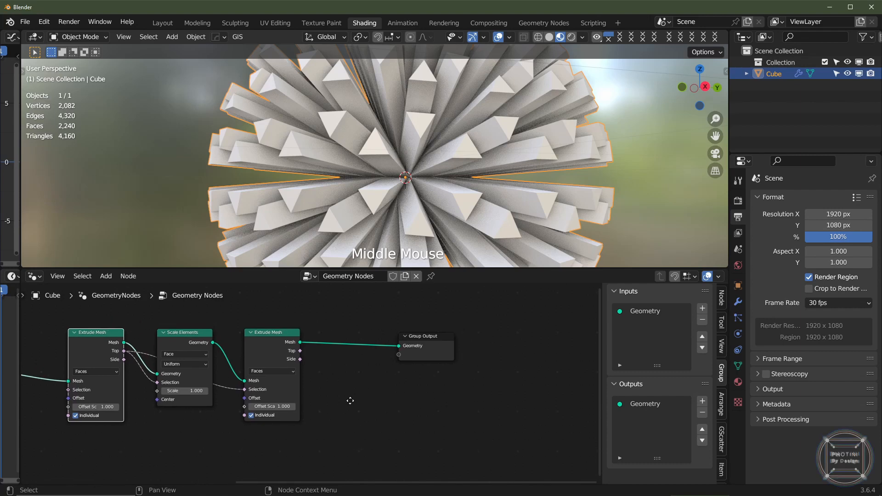
# Duplicate Scale Elements into the link after the second Extrude Mesh and set the duplicate's scale to 0.7
pyautogui.click(200, 344)
pyautogui.hotkey('shift', 'd')
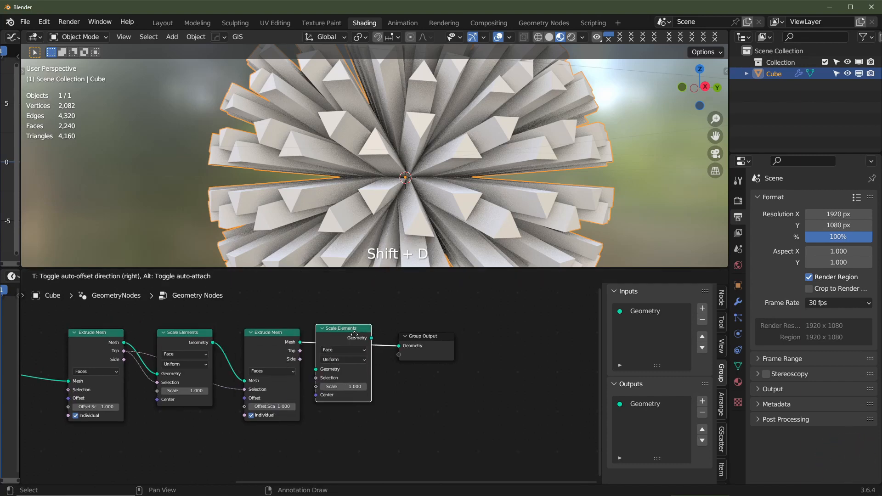
pyautogui.click(369, 334)
pyautogui.click(368, 387)
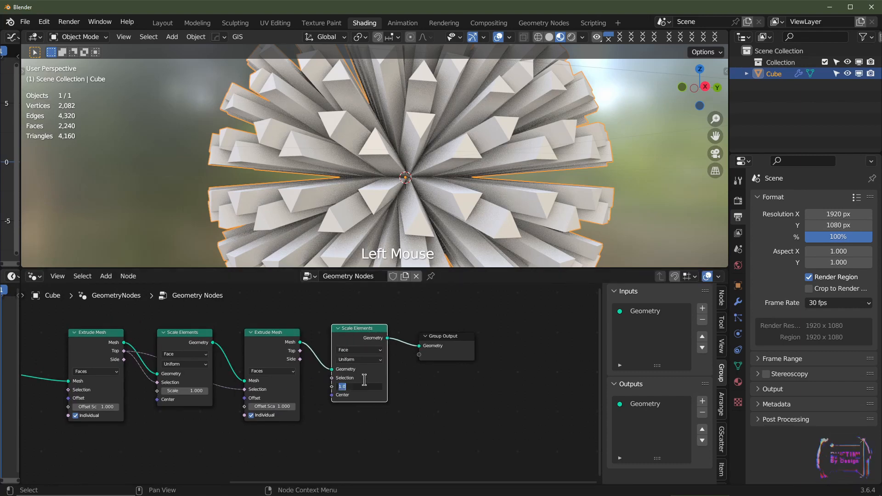
pyautogui.write('.7')
pyautogui.press('Return')
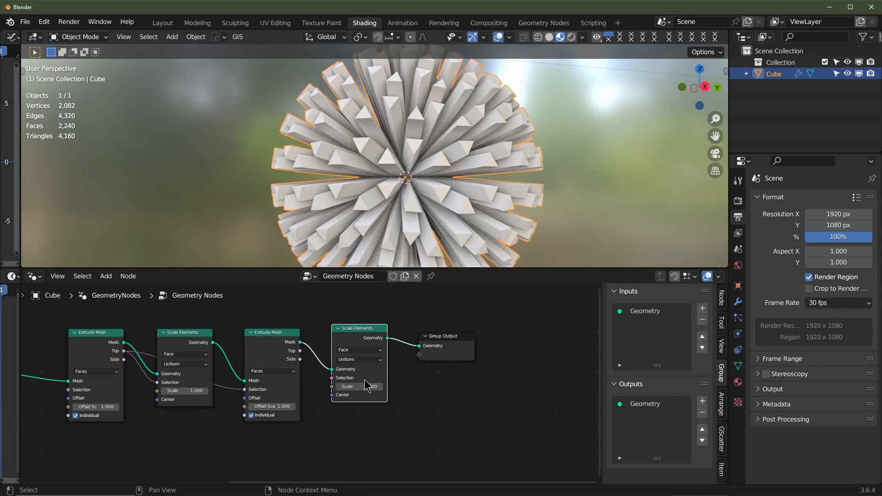
# Insert a Dual Mesh node into the link between the Ico Sphere and the first Extrude Mesh
pyautogui.moveTo(184, 428); pyautogui.dragTo(442, 422, button='middle')
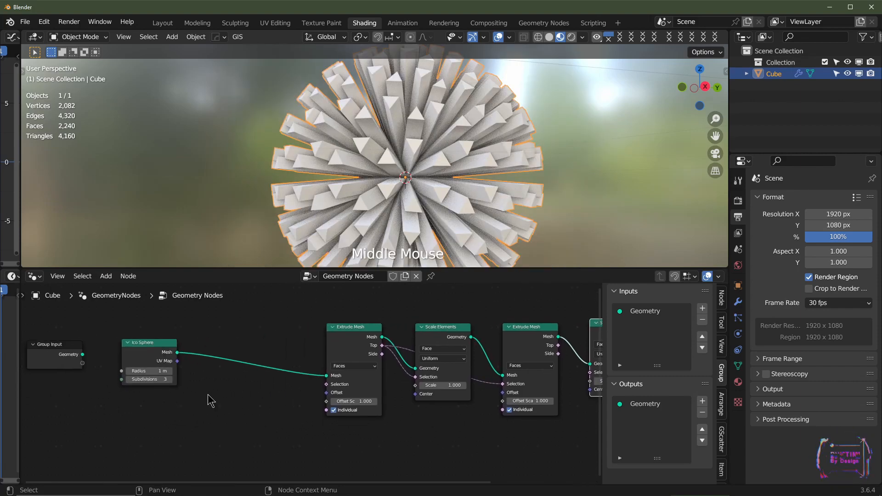
pyautogui.hotkey('shift', 'a')
pyautogui.click(208, 243)
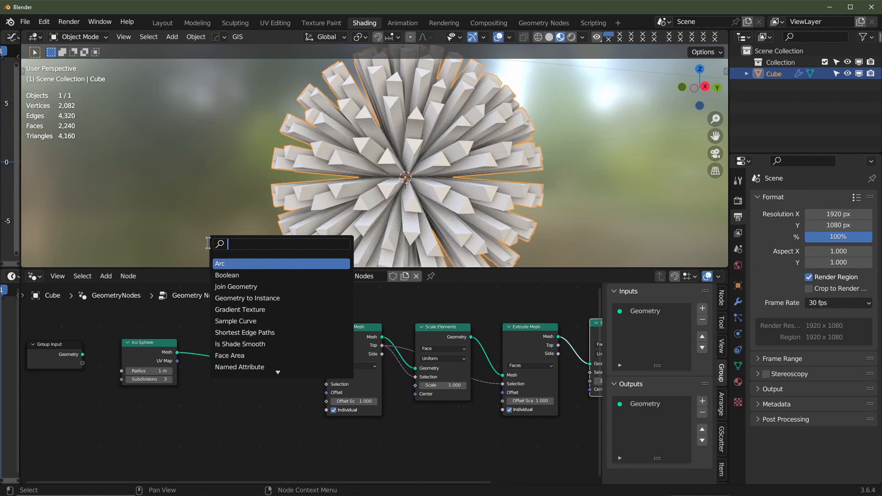
pyautogui.write('dual')
pyautogui.press('Return')
pyautogui.click(258, 363)
pyautogui.scroll(2, 342, 366)
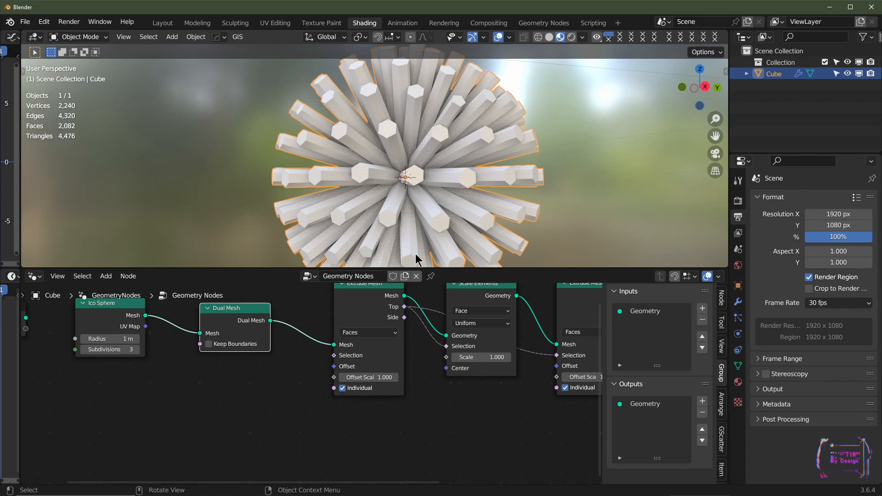
pyautogui.moveTo(369, 377)
pyautogui.mouseDown()
pyautogui.moveTo(340, 377)
pyautogui.moveTo(369, 377)
pyautogui.mouseUp()
# Add a Random Value node and place it just below the Dual Mesh node
pyautogui.hotkey('shift', 'a')
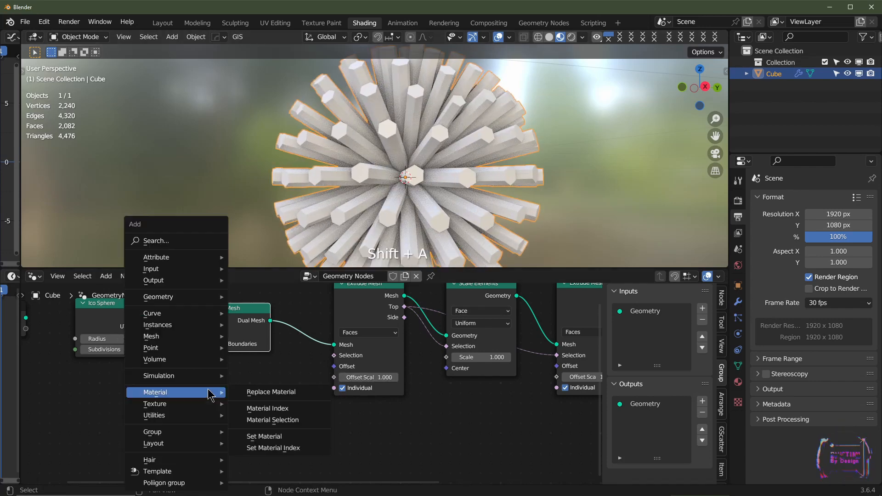
pyautogui.click(172, 241)
pyautogui.write('rand')
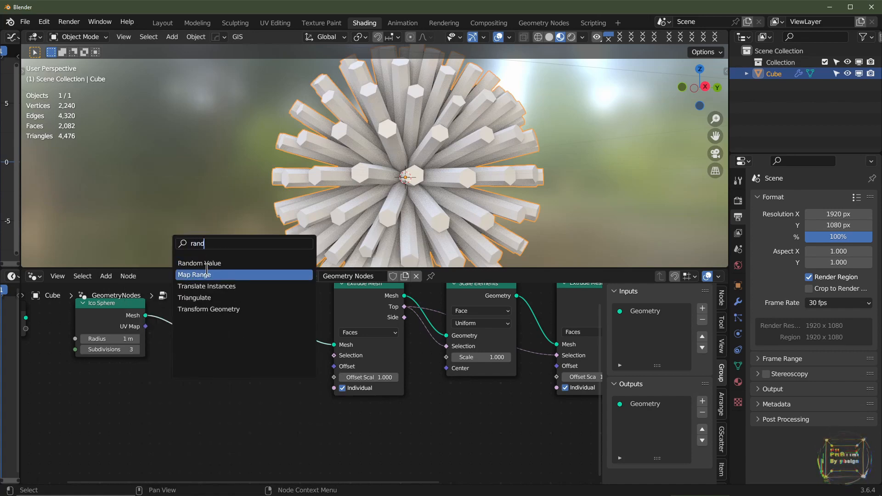
pyautogui.click(209, 265)
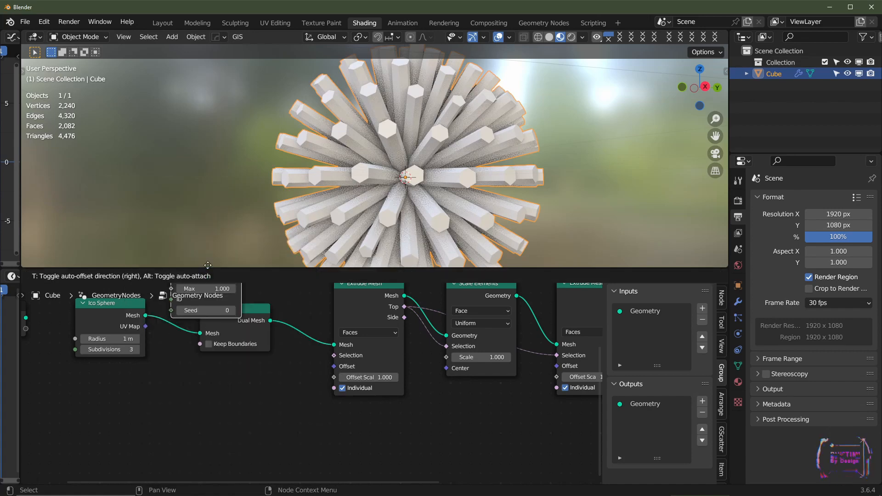
pyautogui.click(236, 399)
pyautogui.moveTo(300, 423); pyautogui.dragTo(244, 402, button='middle')
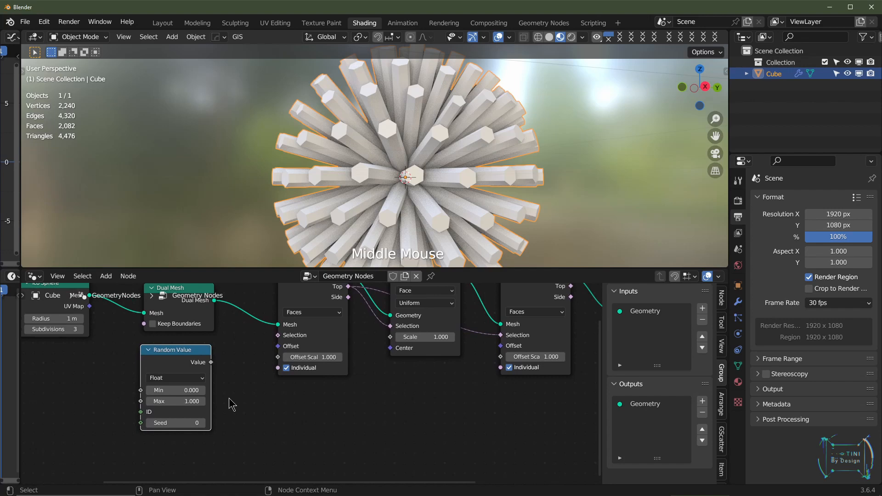
# Set the Random Value minimum to -1 and connect its Value output to the first Extrude Mesh's Selection
pyautogui.click(199, 389)
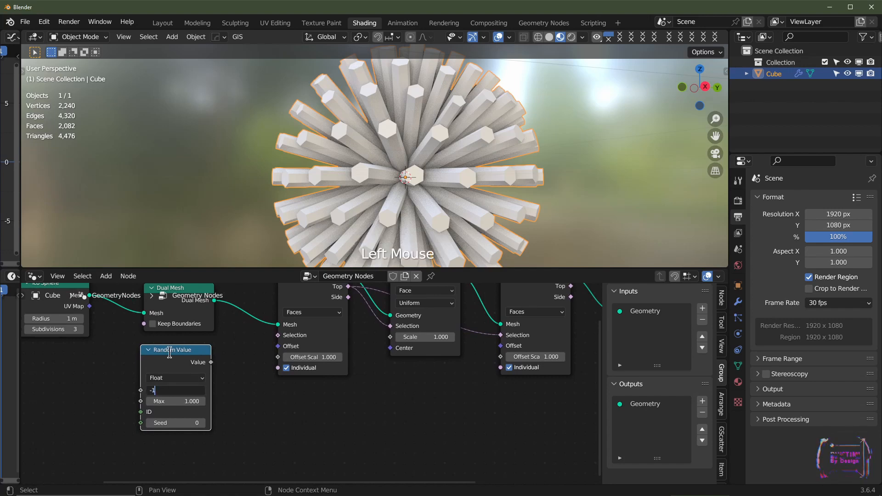
pyautogui.write('-1')
pyautogui.press('Return')
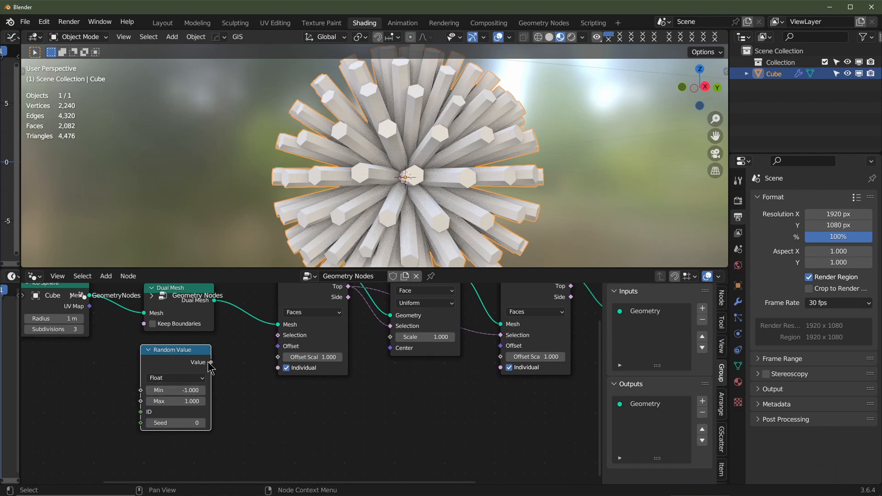
pyautogui.moveTo(211, 363); pyautogui.dragTo(277, 336)
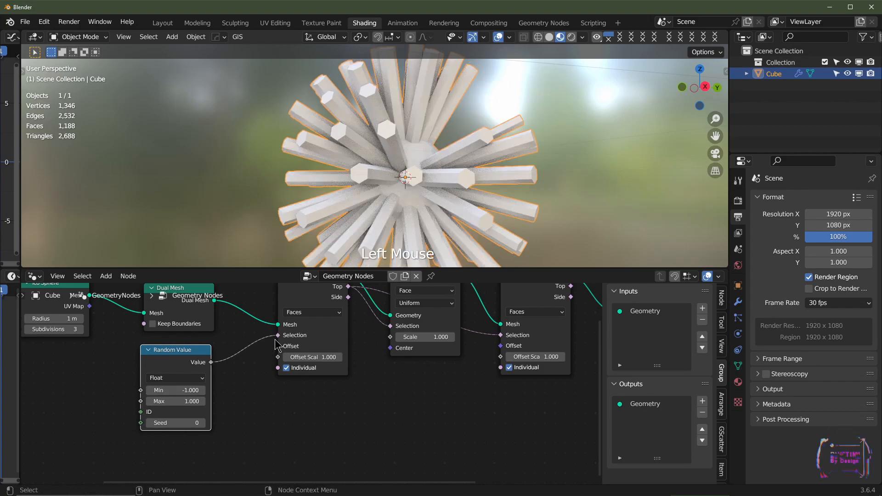
# Inspect the randomly extruded sphere and set the Random Value seed to 164
pyautogui.moveTo(409, 226)
pyautogui.mouseDown(button='middle')
pyautogui.moveTo(384, 195)
pyautogui.moveTo(407, 165)
pyautogui.moveTo(495, 116)
pyautogui.moveTo(550, 132)
pyautogui.moveTo(563, 175)
pyautogui.moveTo(397, 225)
pyautogui.mouseUp(button='middle')
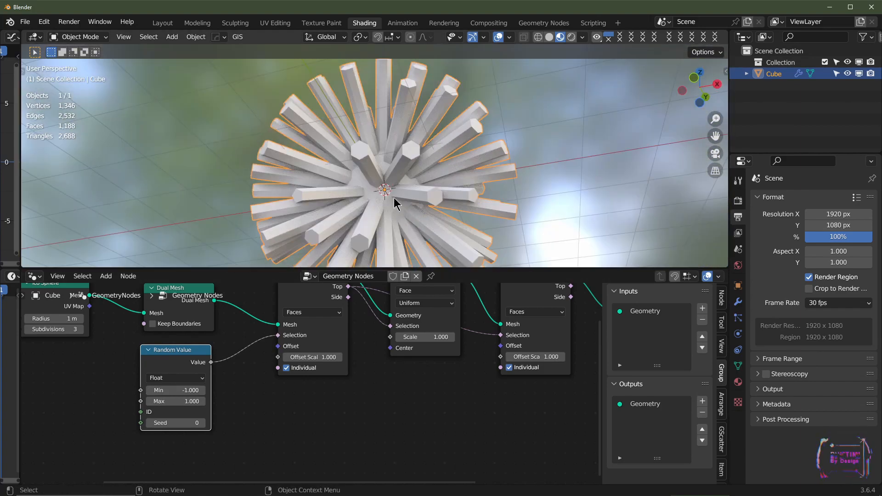
pyautogui.scroll(-2, 394, 203)
pyautogui.moveTo(171, 425); pyautogui.dragTo(207, 424)
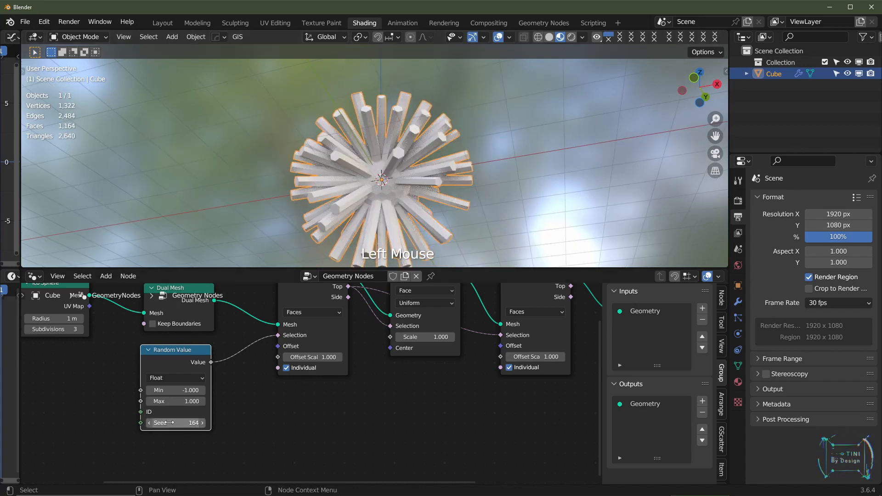
# Duplicate the Random Value node below the original and set the copy's minimum to 0.1 and maximum to 0.8
pyautogui.click(169, 355)
pyautogui.hotkey('shift', 'd')
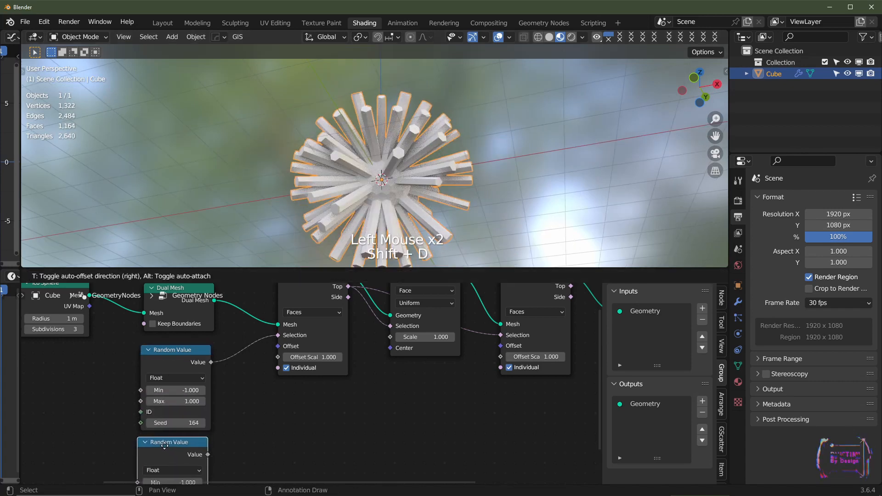
pyautogui.moveTo(197, 450); pyautogui.dragTo(205, 404, button='middle')
pyautogui.click(192, 437)
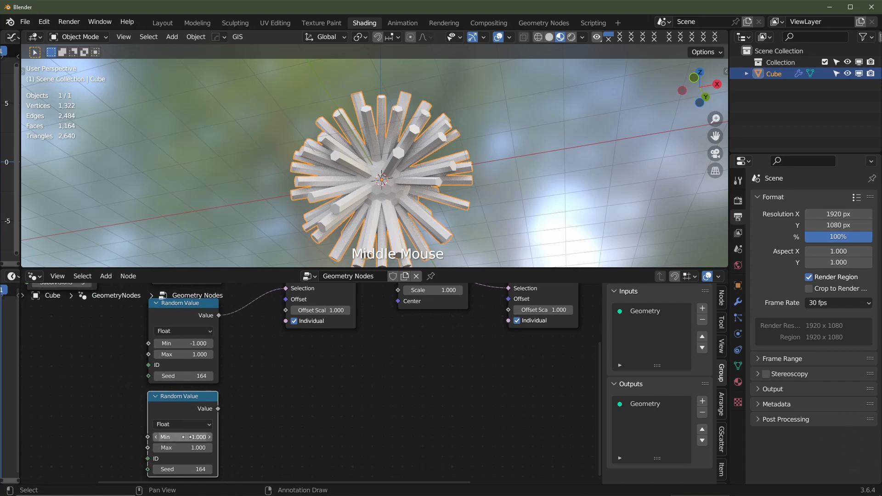
pyautogui.write('0.1')
pyautogui.press('Tab')
pyautogui.press('BackSpace')
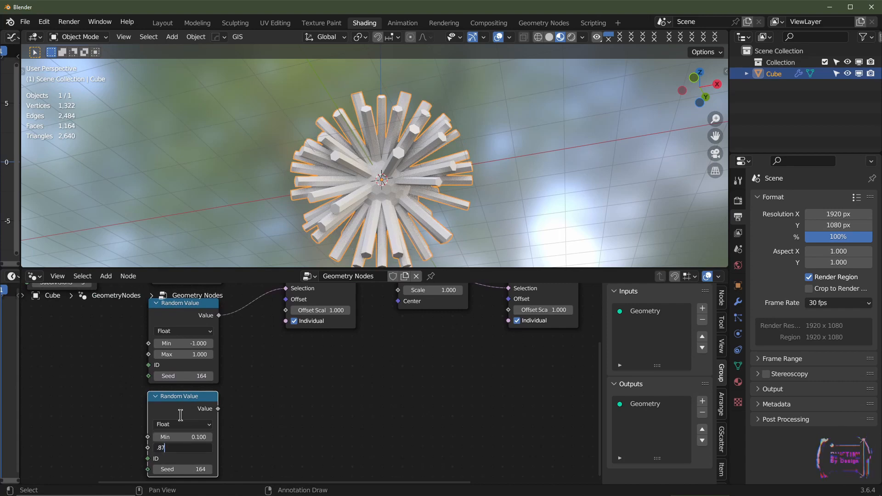
pyautogui.write('.87')
pyautogui.press('BackSpace')
pyautogui.press('Return')
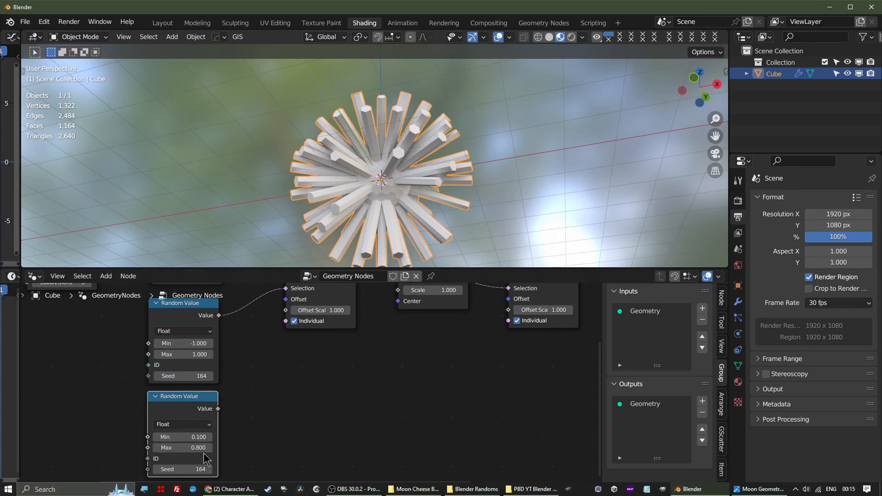
# Move the Random Value nodes farther from the first Extrude Mesh and connect the second one's Value output to its Offset Scale
pyautogui.moveTo(219, 433); pyautogui.dragTo(364, 423, button='middle')
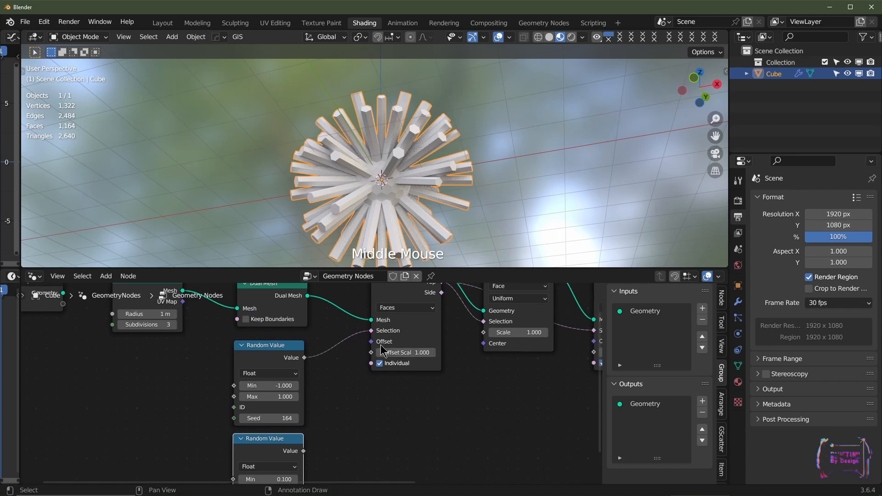
pyautogui.moveTo(289, 361); pyautogui.dragTo(398, 345, button='middle')
pyautogui.moveTo(397, 345); pyautogui.dragTo(279, 346)
pyautogui.moveTo(402, 437); pyautogui.dragTo(482, 339)
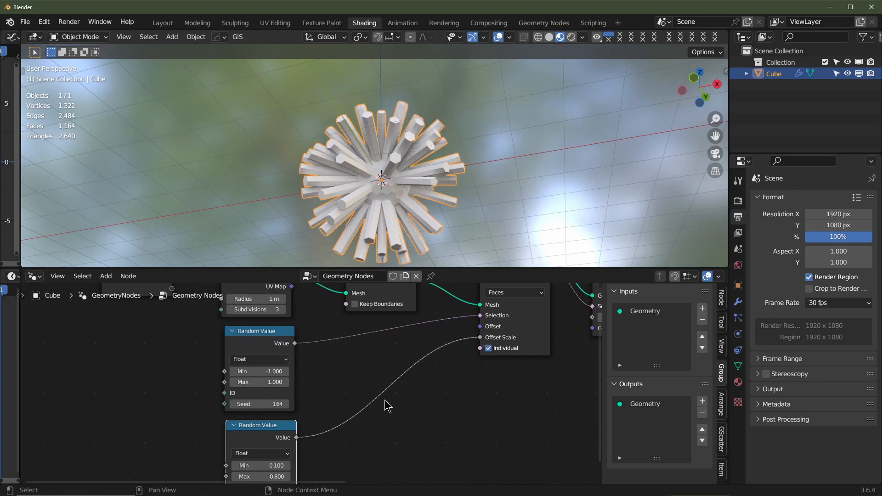
# Insert a Map Range node into the link between the second Random Value and the Offset Scale input
pyautogui.hotkey('shift', 'a')
pyautogui.click(395, 244)
pyautogui.write('map')
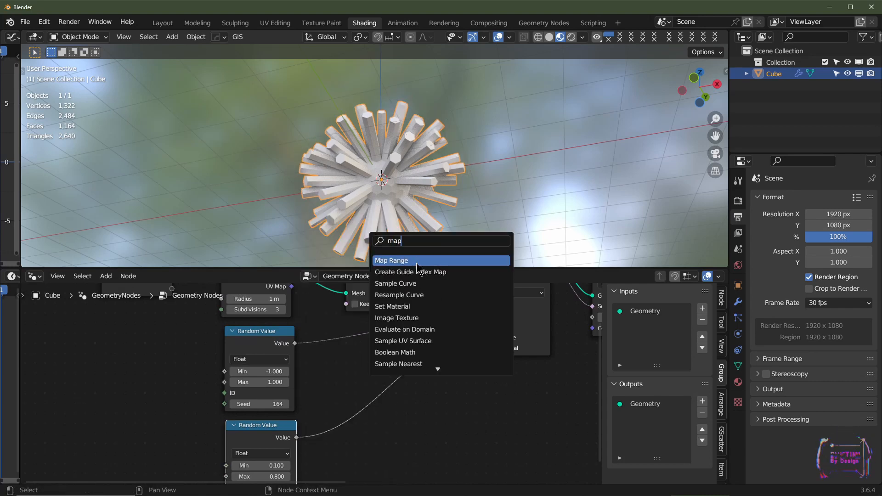
pyautogui.press('Return')
pyautogui.click(420, 411)
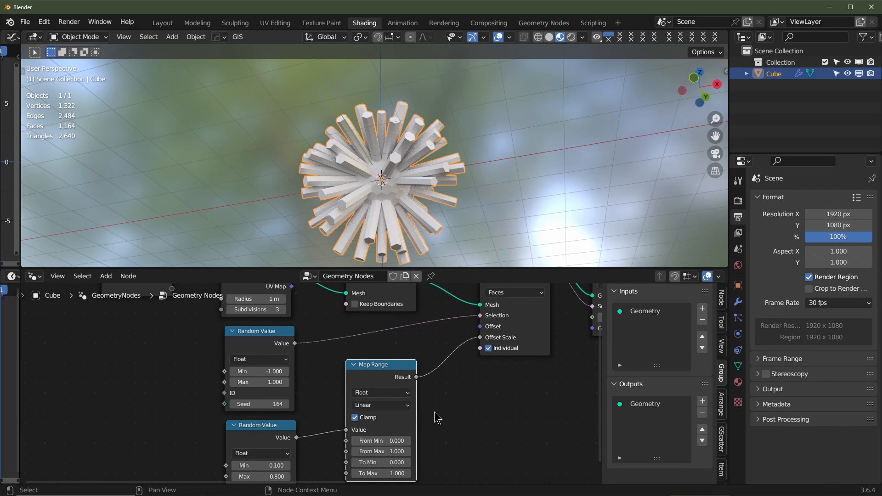
# Set the Map Range node's From Min to 0.1, From Max to 0.8, To Min to 0.075 and To Max to 0.15
pyautogui.moveTo(478, 418); pyautogui.dragTo(432, 389, button='middle')
pyautogui.click(370, 412)
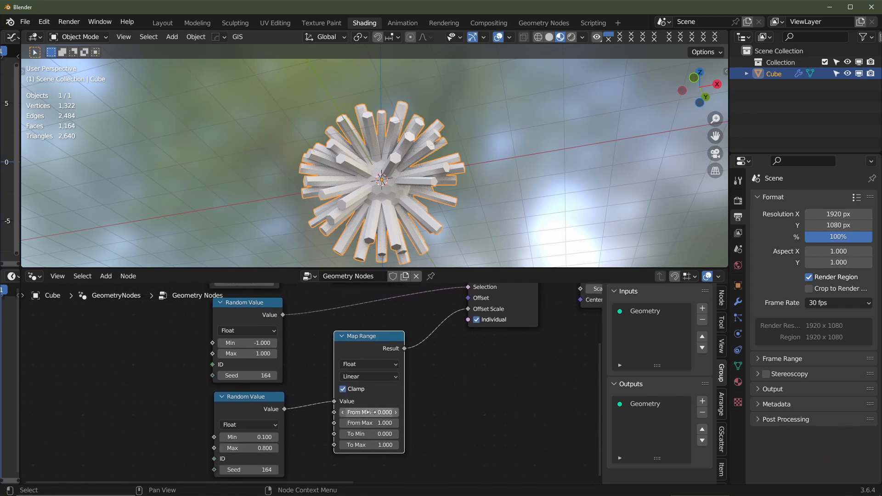
pyautogui.press('Tab')
pyautogui.press('BackSpace')
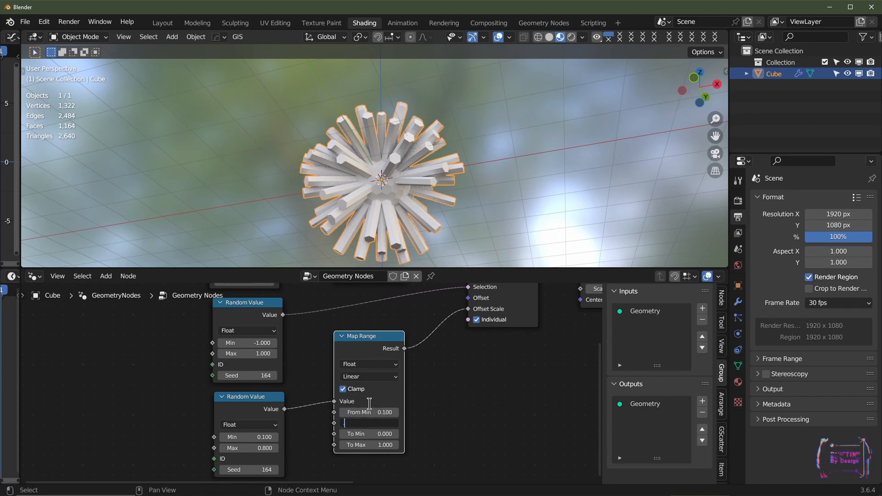
pyautogui.write('.8')
pyautogui.press('Tab')
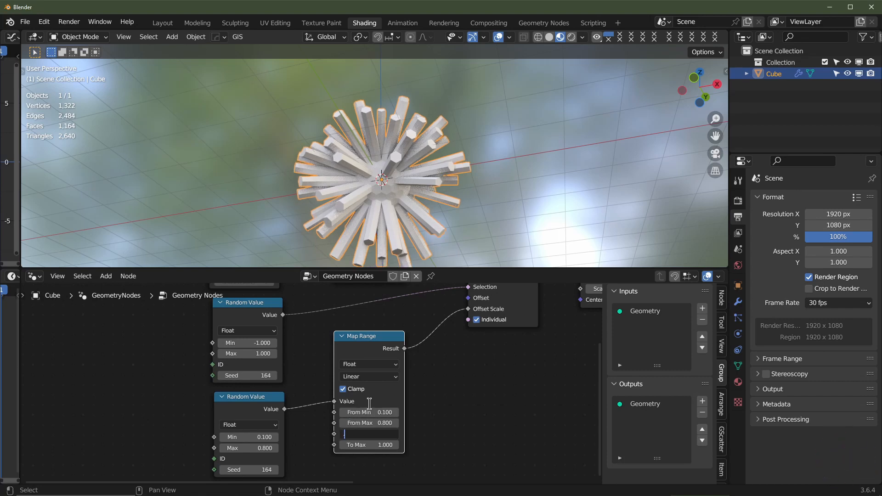
pyautogui.press('Tab')
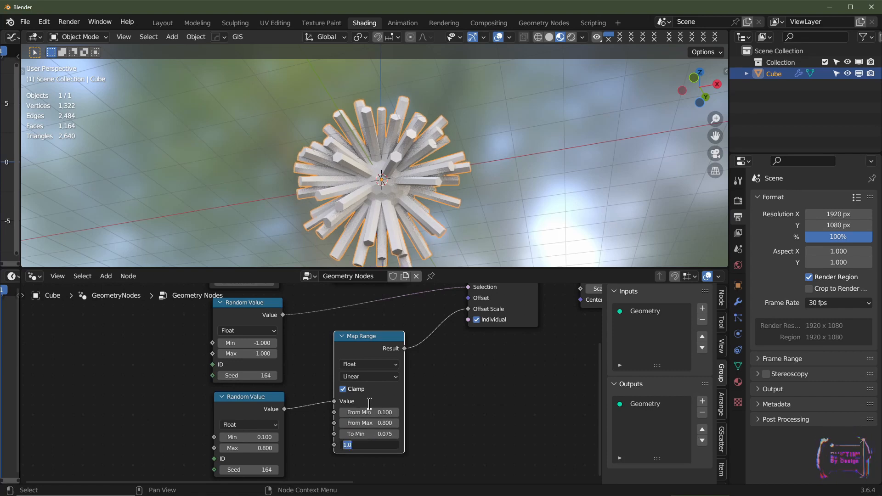
pyautogui.press('Return')
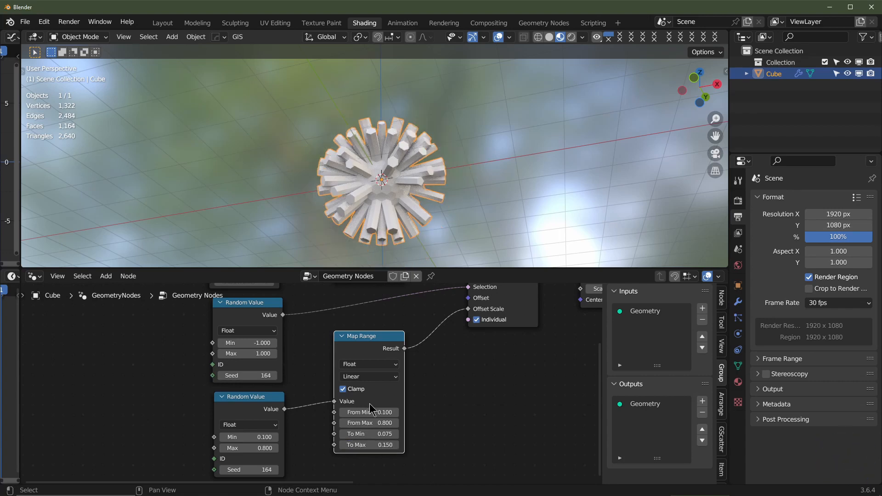
pyautogui.scroll(2, 375, 206)
pyautogui.moveTo(369, 412)
pyautogui.keyDown('shift'); pyautogui.mouseDown()
pyautogui.moveTo(388, 412)
pyautogui.moveTo(369, 412)
pyautogui.mouseUp(); pyautogui.keyUp('shift')
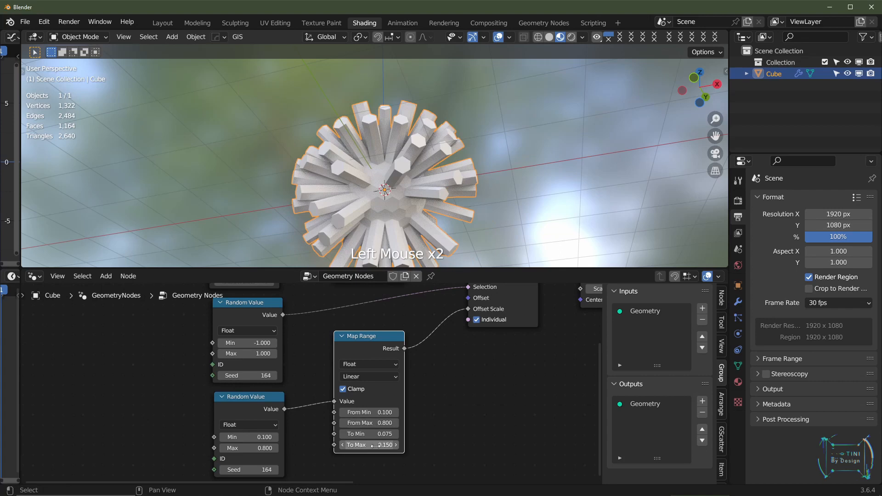
# Connect the second Random Value's Value output to the Scale input of the first Scale Elements node
pyautogui.scroll(-1, 186, 384)
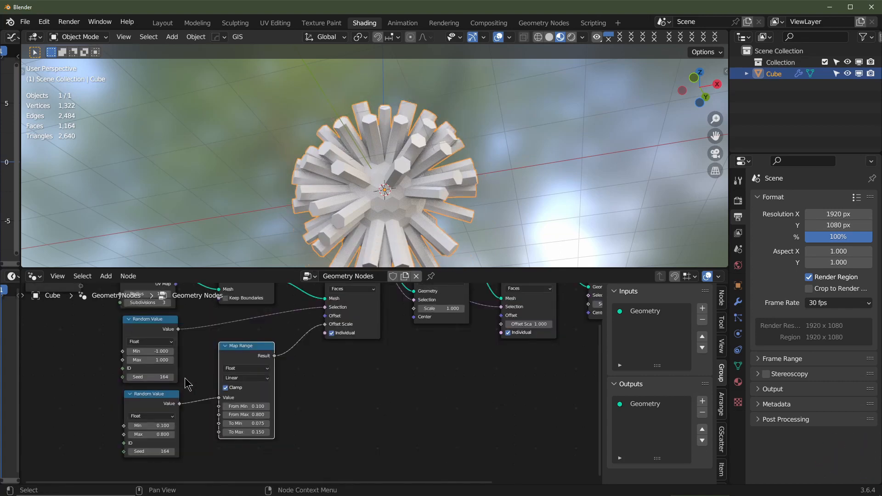
pyautogui.moveTo(413, 380); pyautogui.dragTo(416, 404, button='middle')
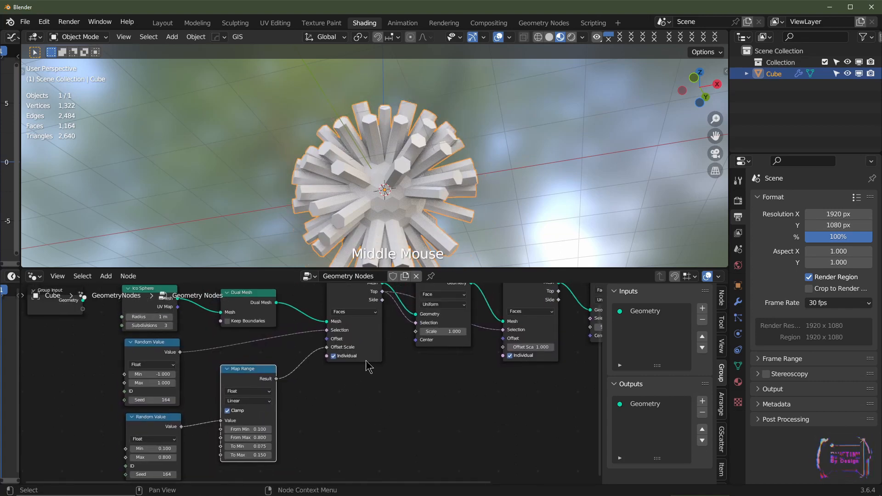
pyautogui.moveTo(457, 361); pyautogui.dragTo(431, 359, button='middle')
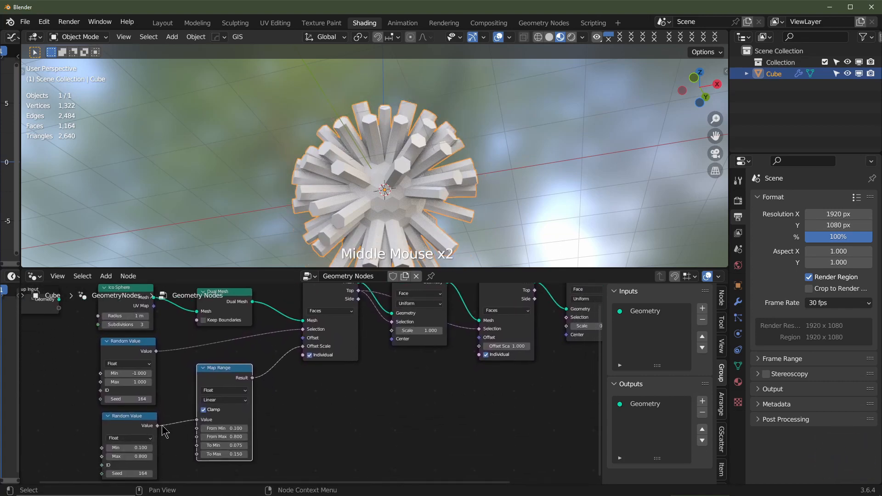
pyautogui.moveTo(157, 425); pyautogui.dragTo(375, 337)
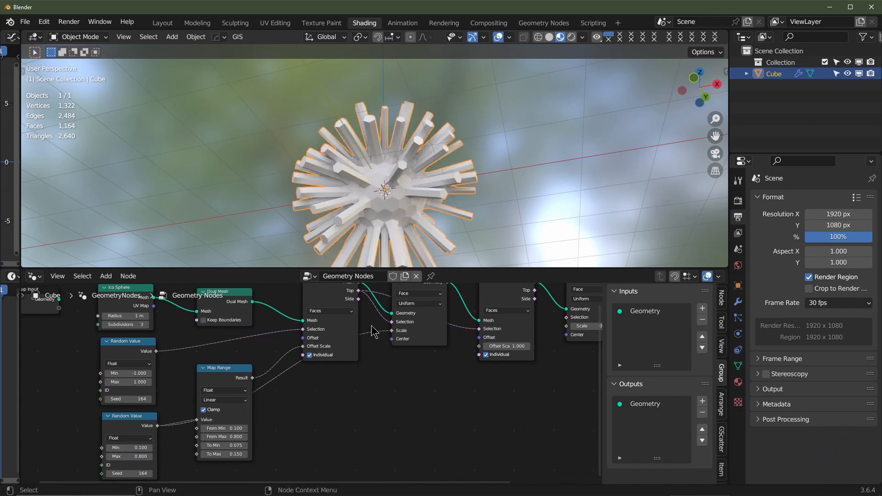
# Add two reroute points on the link to the Scale input and place them so it runs below the Map Range node
pyautogui.press('shift')
pyautogui.keyDown('shift'); pyautogui.moveTo(368, 327); pyautogui.dragTo(376, 369, button='right'); pyautogui.keyUp('shift')
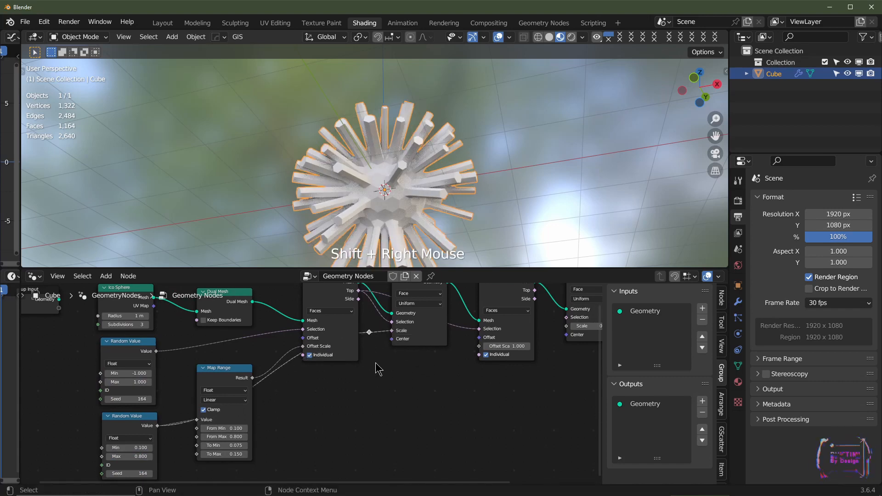
pyautogui.press('g')
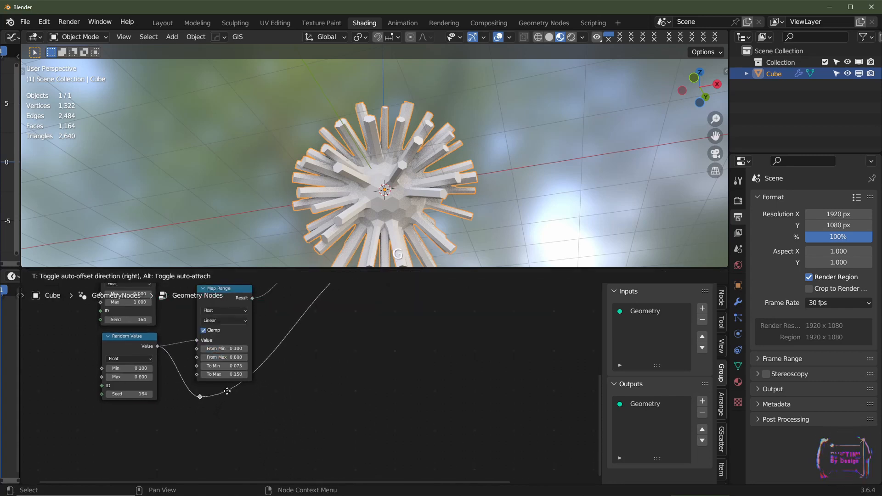
pyautogui.click(227, 391)
pyautogui.keyDown('shift'); pyautogui.moveTo(223, 387); pyautogui.dragTo(228, 400, button='right'); pyautogui.keyUp('shift')
pyautogui.press('g')
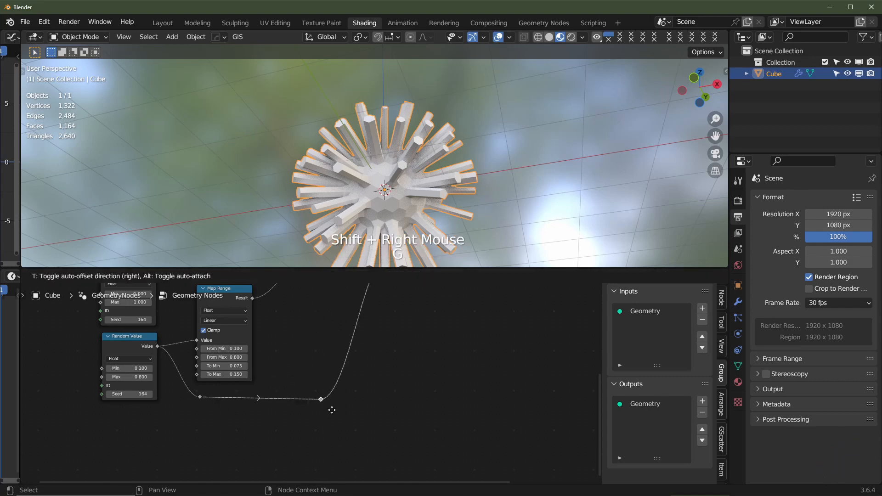
pyautogui.click(333, 410)
pyautogui.moveTo(417, 346); pyautogui.dragTo(420, 428, button='middle')
pyautogui.scroll(-1, 428, 421)
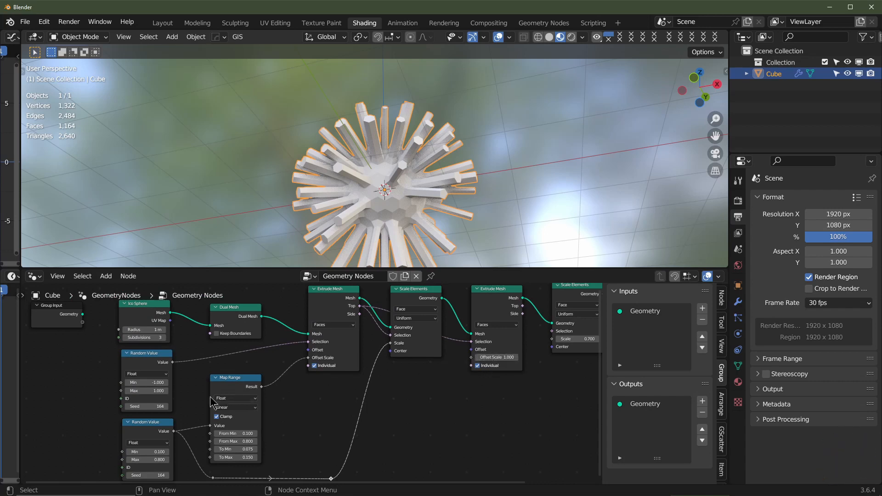
# Duplicate the first Random Value node below the first Scale Elements and set the copy's minimum to -0.05 and maximum to -0.5
pyautogui.click(146, 372)
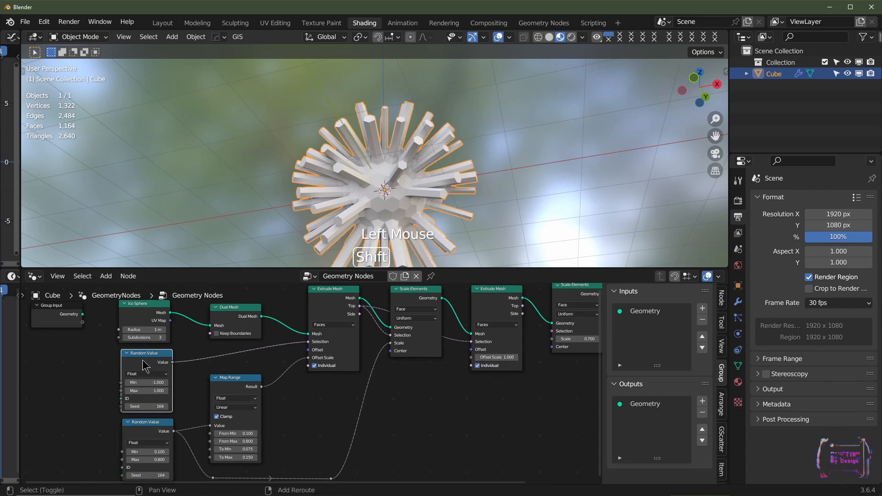
pyautogui.hotkey('shift', 'd')
pyautogui.click(414, 387)
pyautogui.click(412, 399)
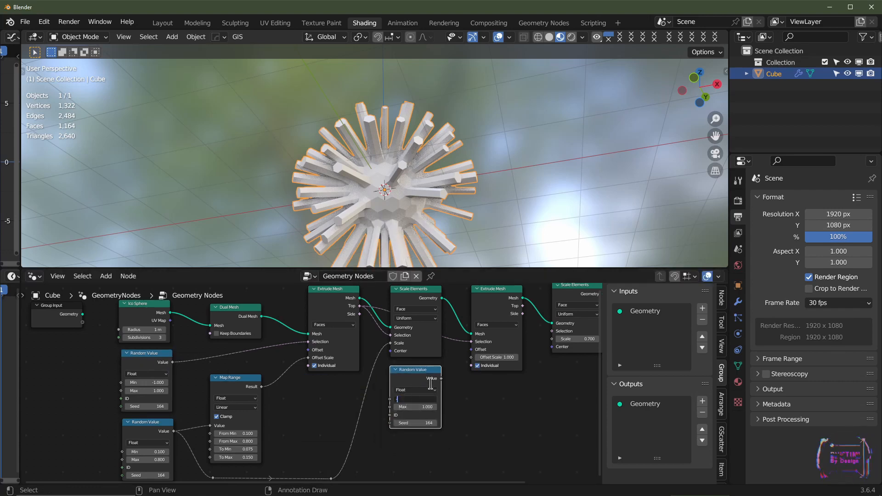
pyautogui.write('-0.05')
pyautogui.press('Tab')
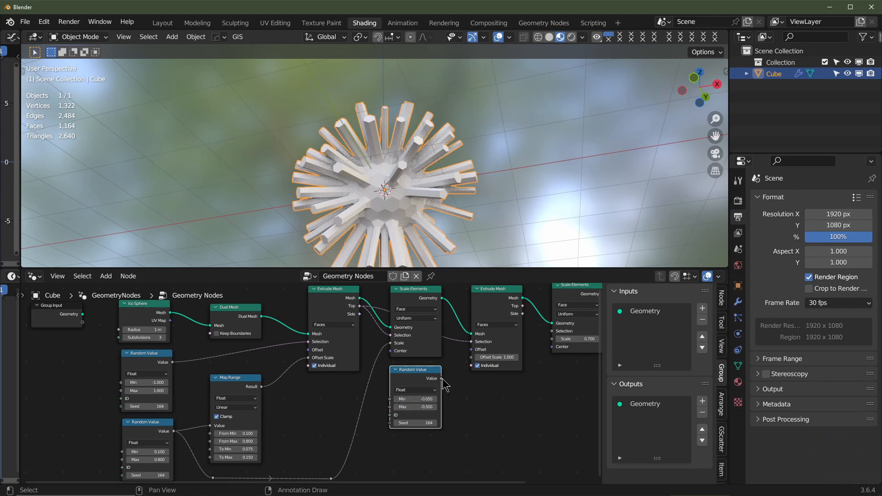
# Connect the new Random Value's output to the second Extrude Mesh's Offset Scale and inspect the sphere
pyautogui.moveTo(442, 379); pyautogui.dragTo(473, 359)
pyautogui.scroll(2, 387, 231)
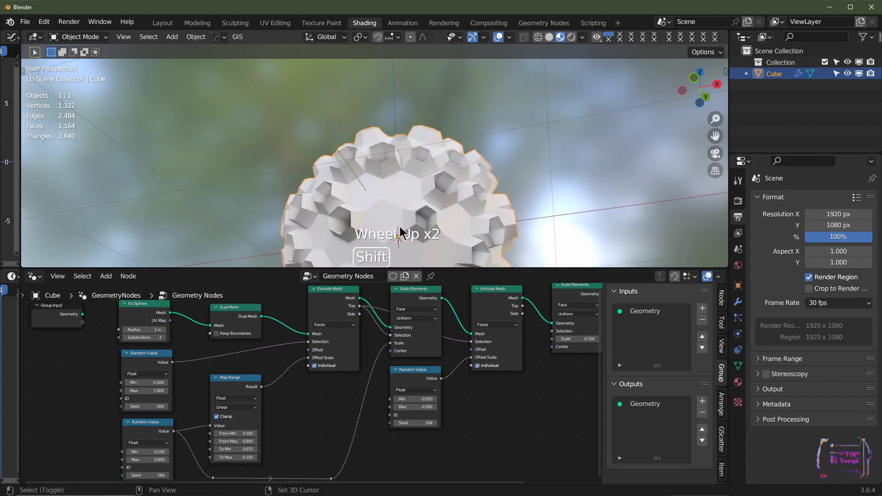
pyautogui.keyDown('shift'); pyautogui.moveTo(404, 232); pyautogui.dragTo(422, 223, button='middle'); pyautogui.keyUp('shift')
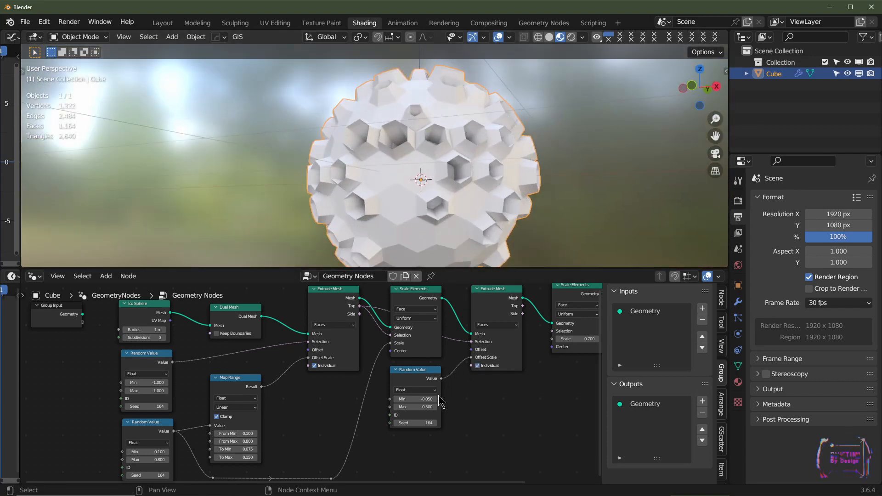
# Move the Group Output farther out and insert a Subdivision Surface node between the last Scale Elements and it
pyautogui.scroll(-2, 457, 412)
pyautogui.moveTo(524, 410); pyautogui.dragTo(431, 415, button='middle')
pyautogui.scroll(2, 430, 416)
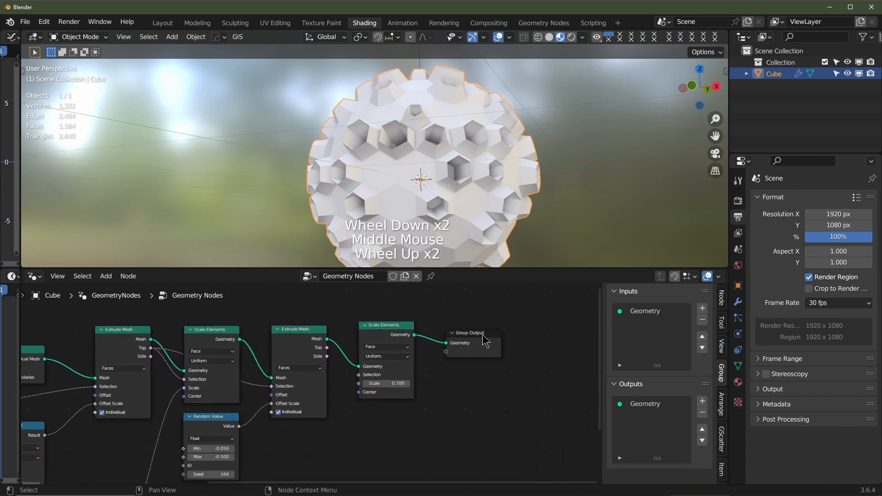
pyautogui.moveTo(473, 337); pyautogui.dragTo(543, 329)
pyautogui.hotkey('shift', 'a')
pyautogui.click(411, 240)
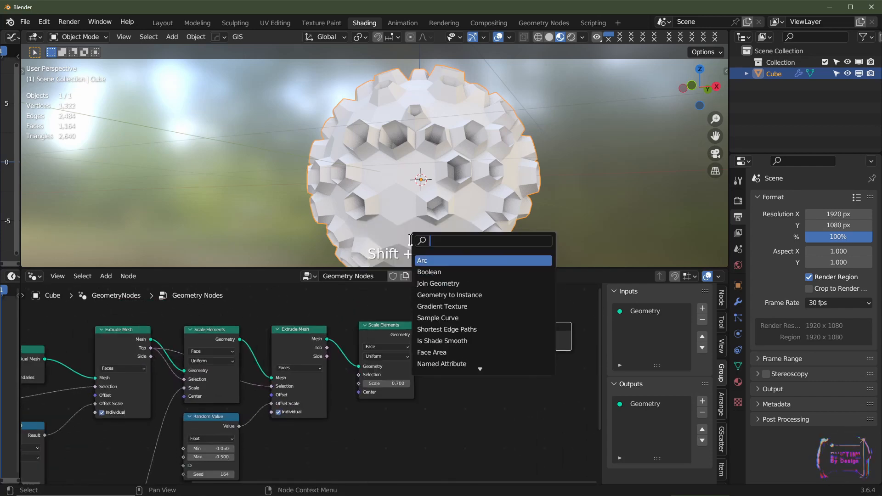
pyautogui.write('sub')
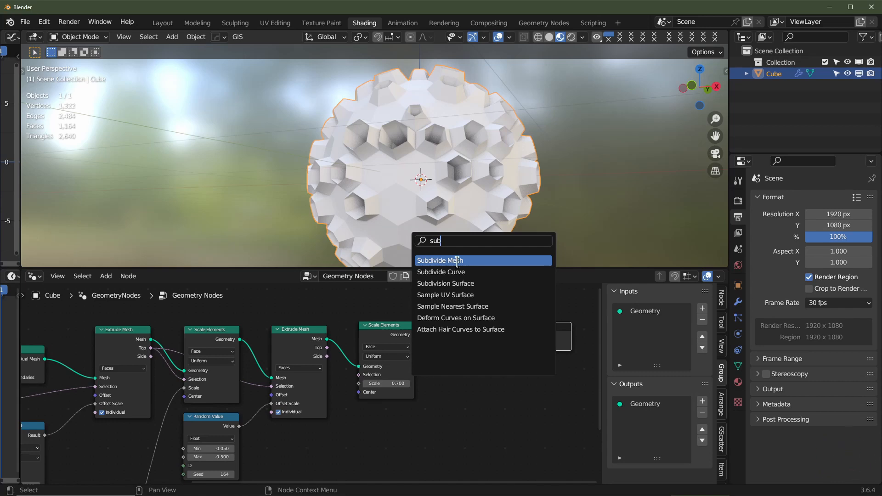
pyautogui.click(464, 279)
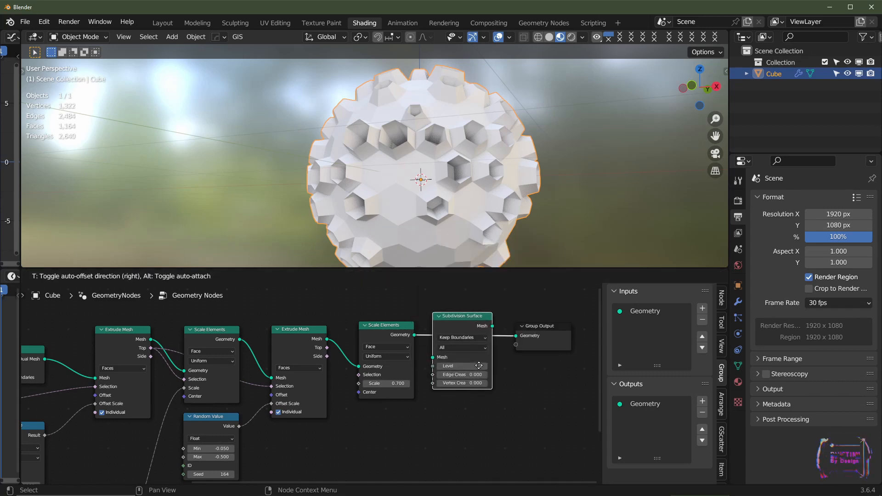
pyautogui.click(492, 366)
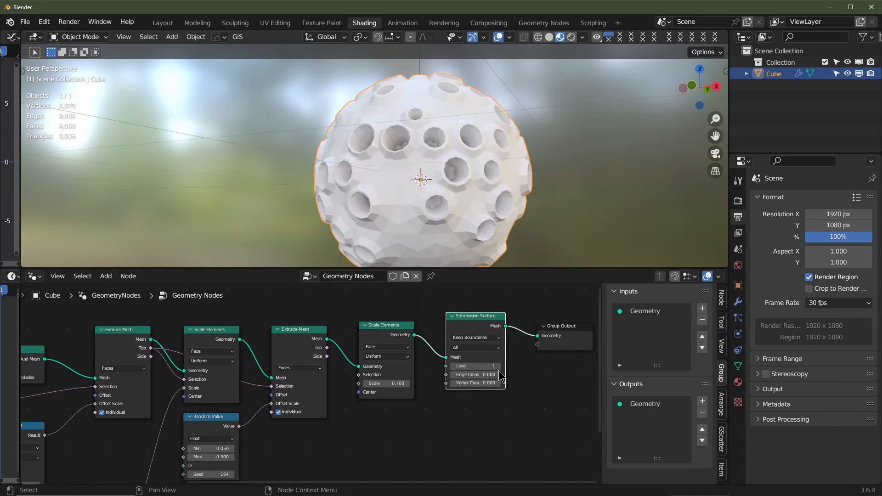
# Set the Subdivision Surface level to 3 and inspect the smoothed craters up close
pyautogui.click(499, 366)
pyautogui.click(498, 366)
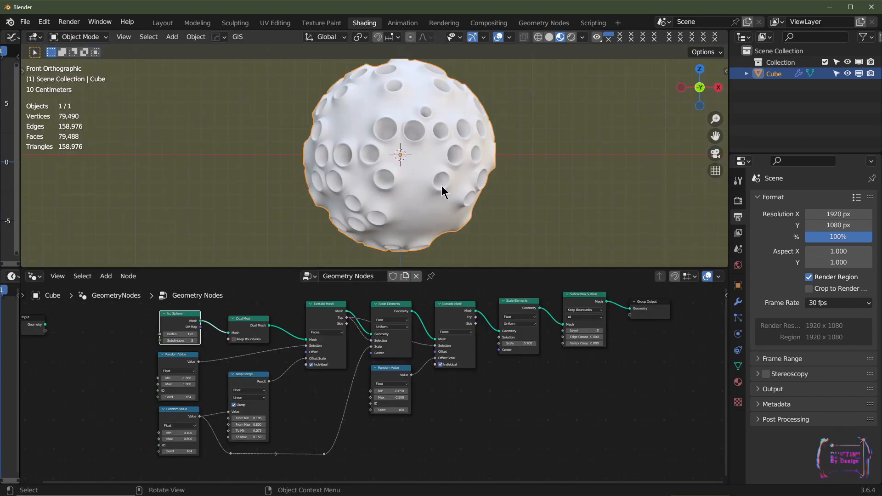
pyautogui.scroll(2, 442, 186)
pyautogui.moveTo(442, 186); pyautogui.dragTo(409, 211, button='middle')
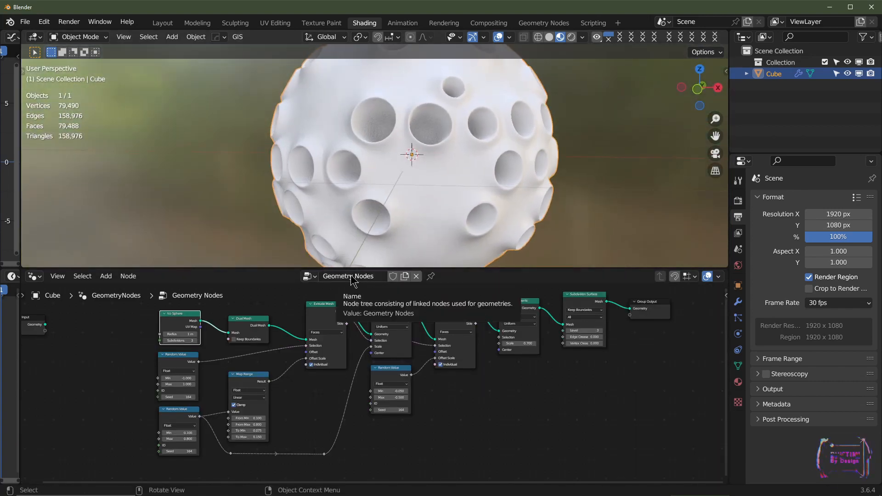
# Display the object's modifier properties and rename the geometry node tree as Moon
pyautogui.click(738, 303)
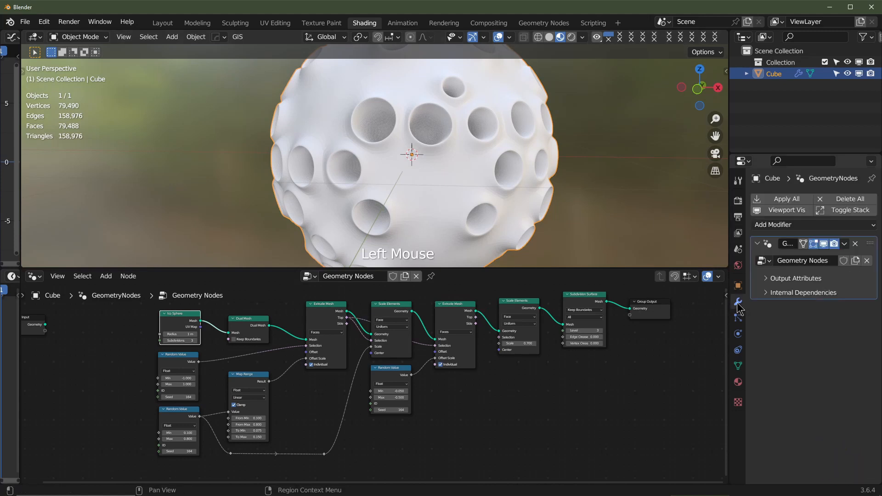
pyautogui.doubleClick(384, 276)
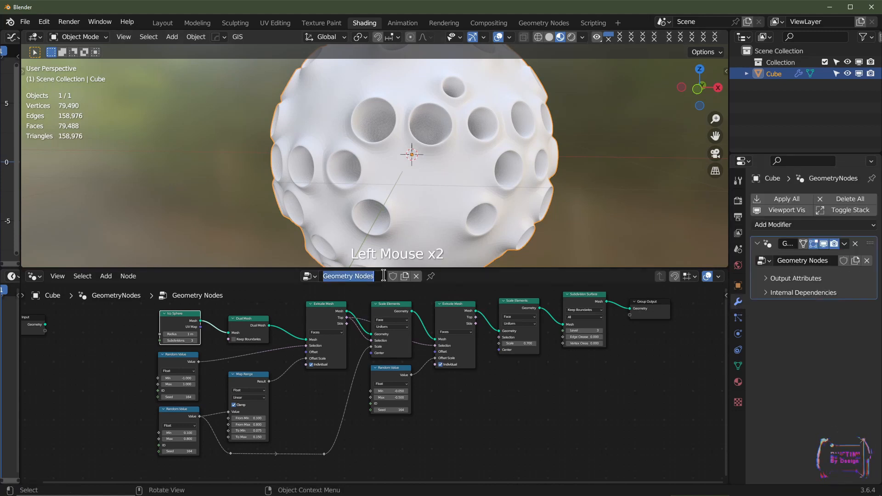
pyautogui.write('Moon')
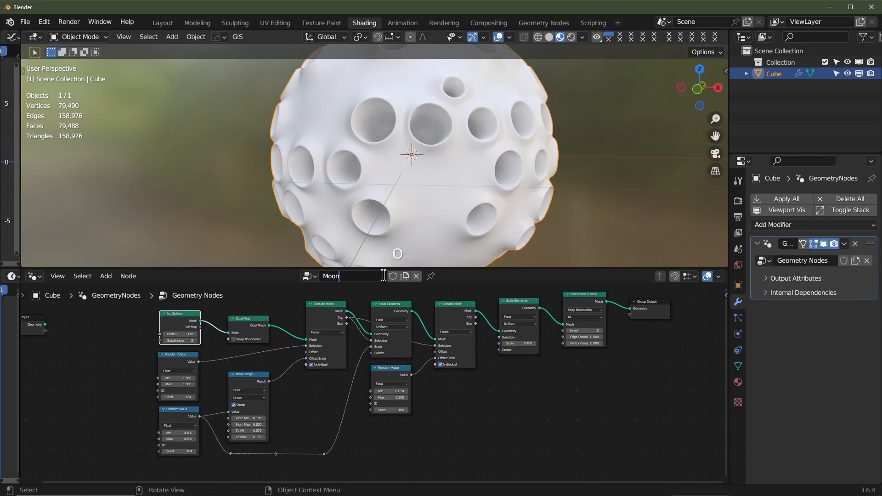
pyautogui.press('Return')
# Copy the node tree's name and use it to rename the Geometry Nodes modifier as Moon
pyautogui.click(791, 261)
pyautogui.hotkey('ctrl', 'c')
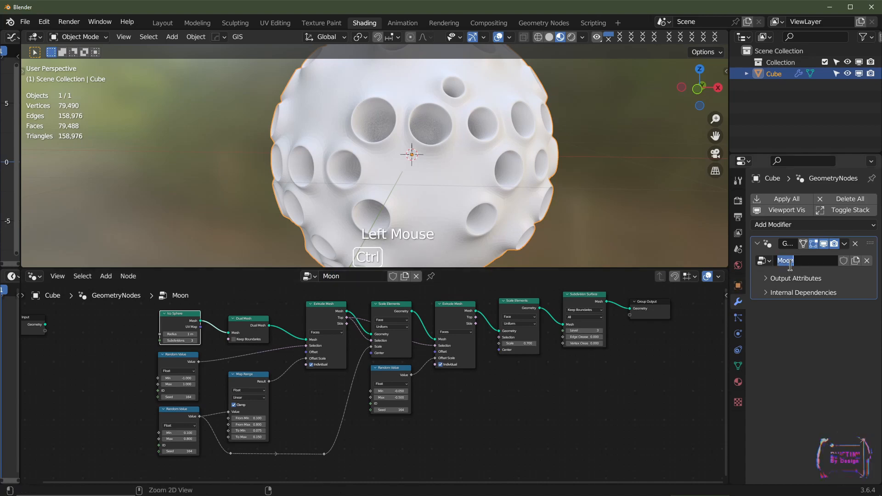
pyautogui.doubleClick(788, 244)
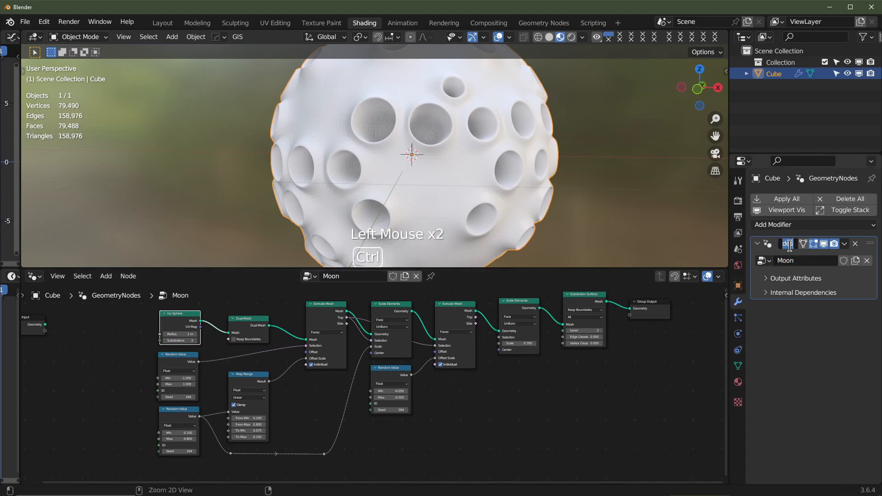
pyautogui.write('Moon')
pyautogui.press('Return')
# Rename the Cube object in the outliner as Moon
pyautogui.doubleClick(776, 74)
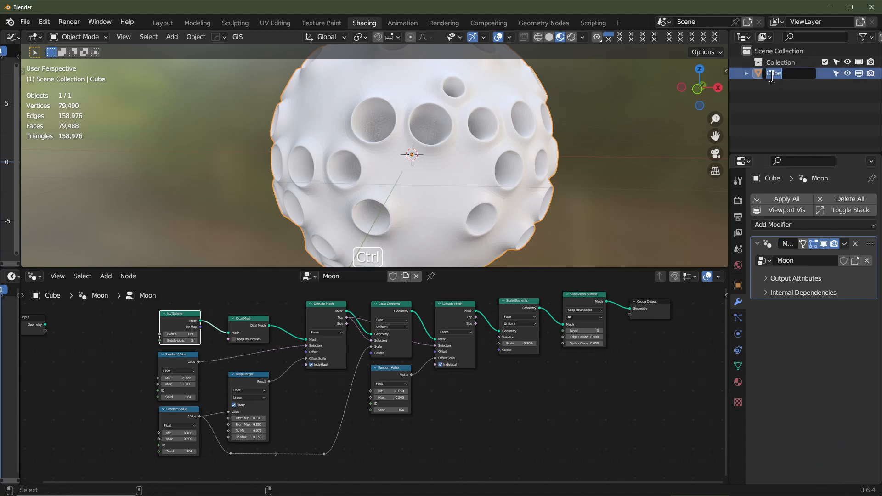
pyautogui.write('Moon')
pyautogui.press('Return')
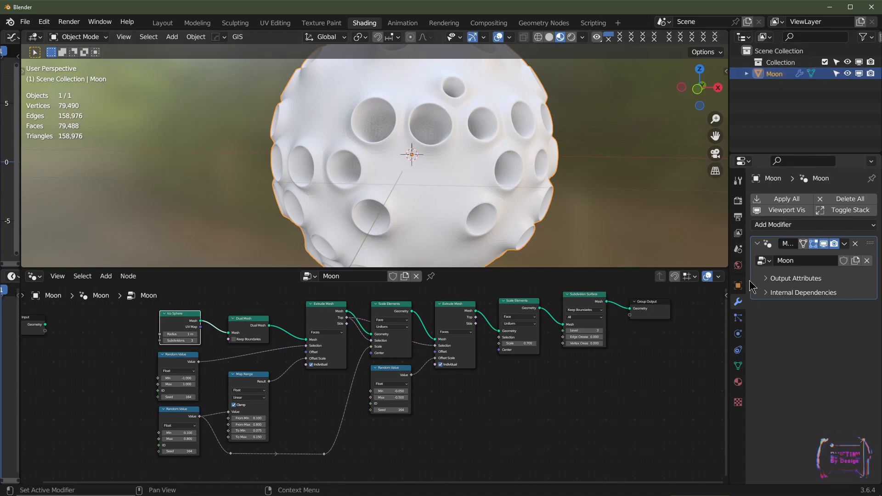
# Show the object's material properties and rename Material.001 as Moon
pyautogui.click(738, 383)
pyautogui.click(791, 247)
pyautogui.click(791, 247)
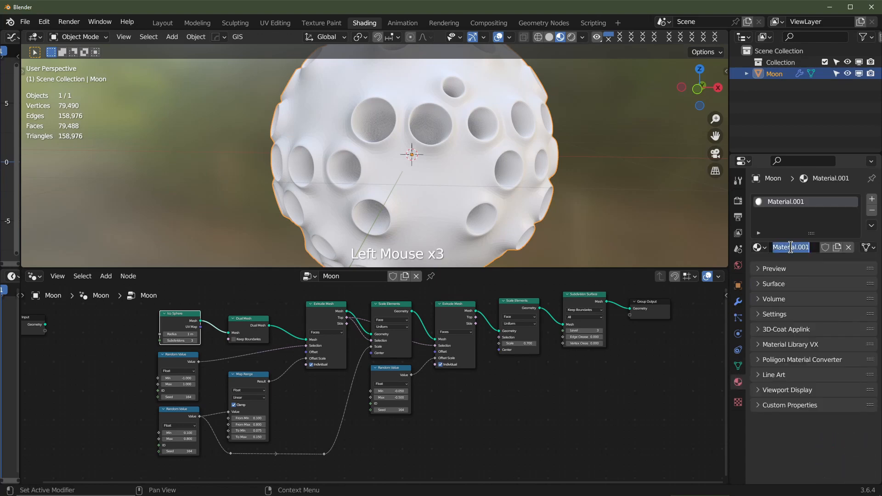
pyautogui.hotkey('ctrl', 'v')
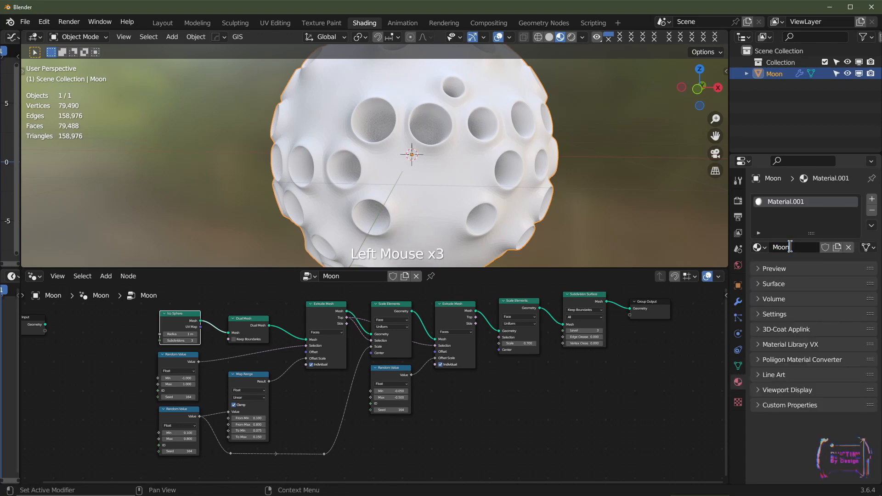
pyautogui.press('Return')
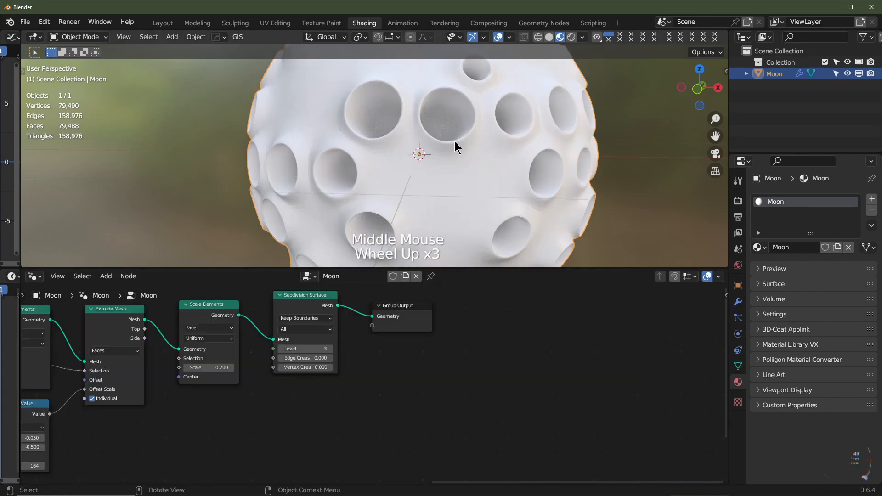
# Insert a Set Shade Smooth node between the Subdivision Surface and Group Output nodes
pyautogui.scroll(3, 455, 143)
pyautogui.moveTo(400, 148); pyautogui.dragTo(414, 193, button='middle')
pyautogui.scroll(-2, 373, 361)
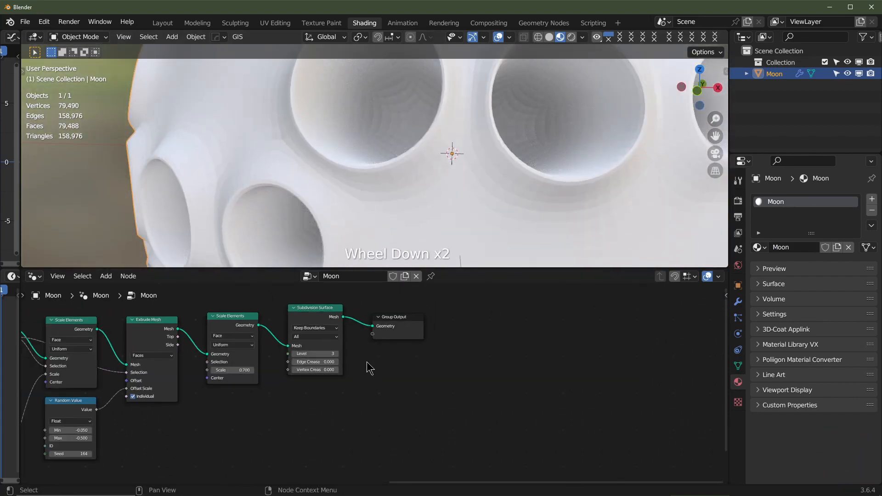
pyautogui.hotkey('shift', 'a')
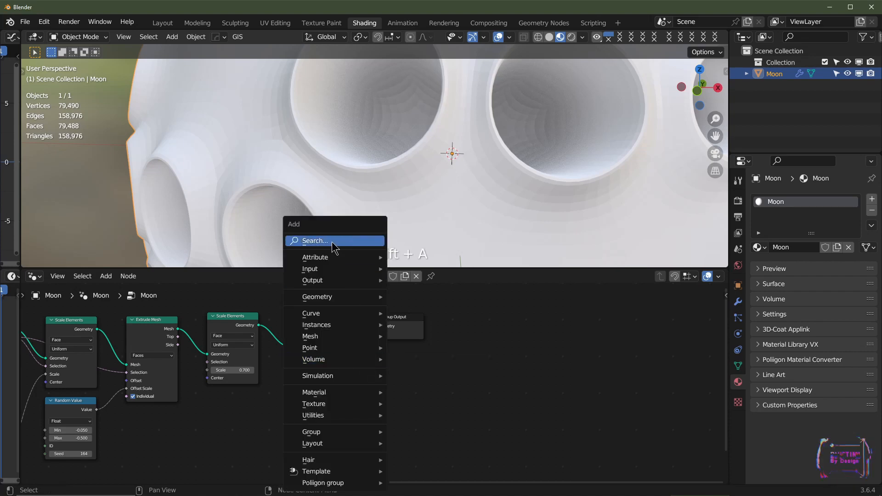
pyautogui.click(332, 243)
pyautogui.write('set')
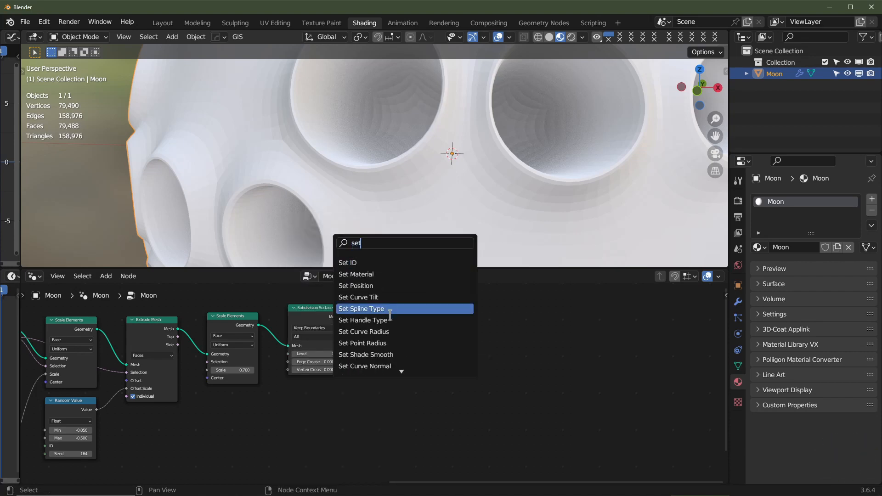
pyautogui.click(380, 355)
pyautogui.click(391, 356)
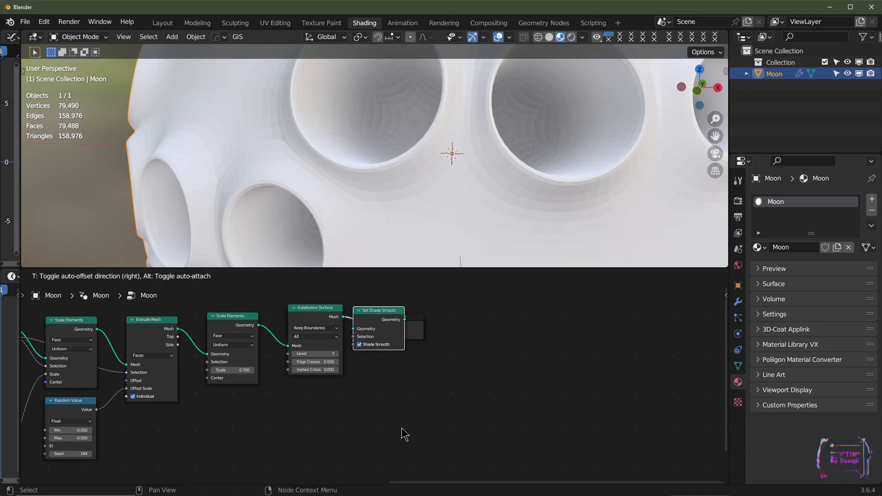
pyautogui.moveTo(398, 399); pyautogui.dragTo(289, 433, button='middle')
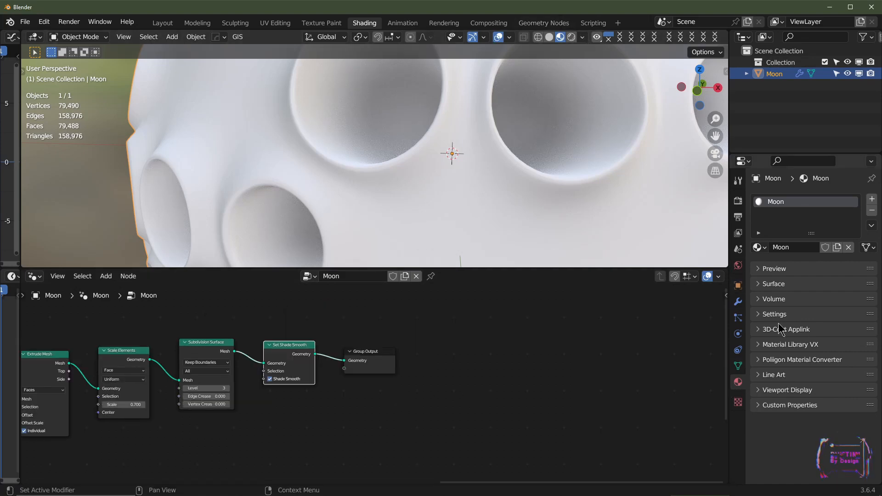
# Expand the Moon material's surface settings and set its Base Color to pure red
pyautogui.click(774, 284)
pyautogui.click(835, 371)
pyautogui.moveTo(808, 262); pyautogui.dragTo(803, 290)
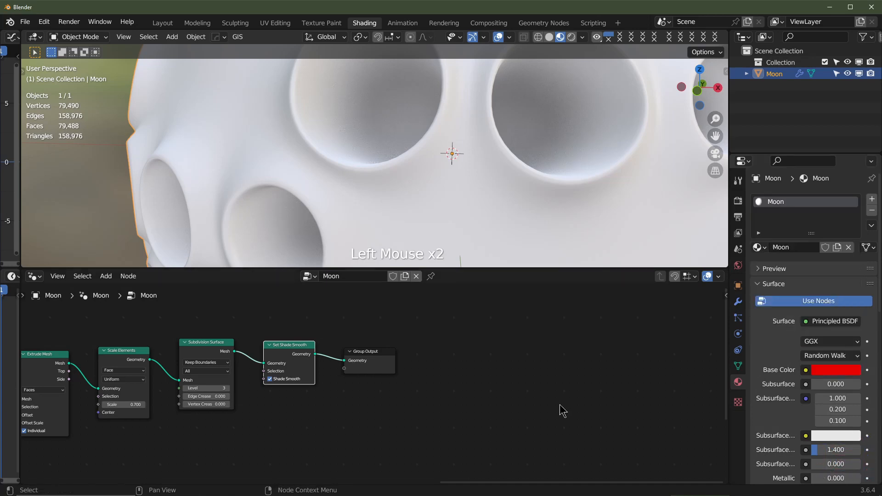
# Insert a Set Material node between Set Shade Smooth and Group Output, and assign the Moon material to it
pyautogui.hotkey('shift', 'a')
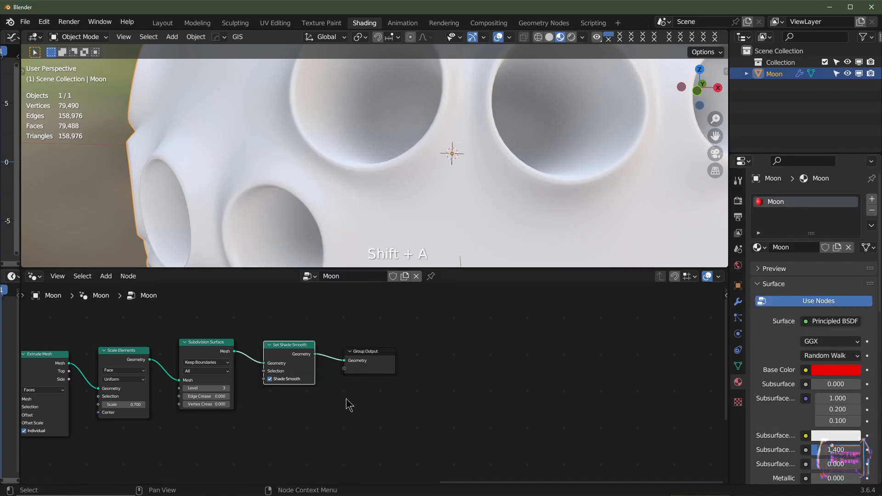
pyautogui.hotkey('shift', 'a')
pyautogui.click(315, 241)
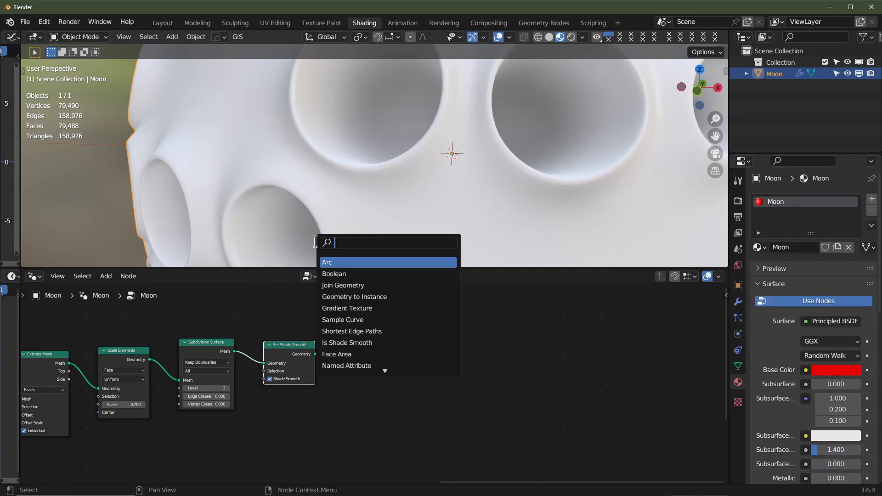
pyautogui.write('set')
pyautogui.click(348, 274)
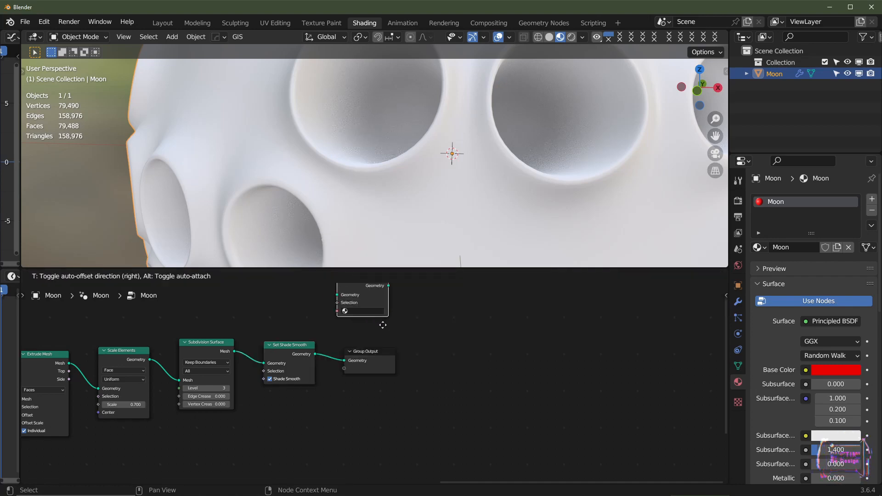
pyautogui.click(391, 390)
pyautogui.click(372, 377)
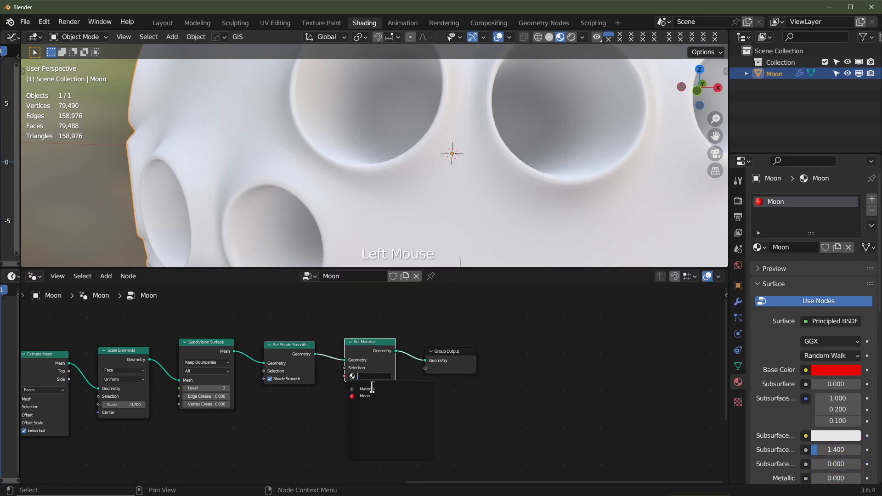
pyautogui.click(369, 396)
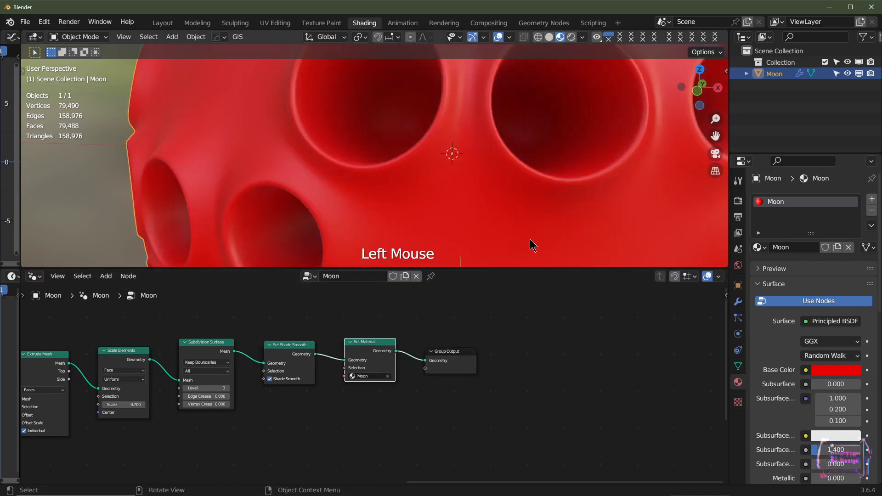
# Change the Moon material's Base Color to a light blue
pyautogui.scroll(-2, 497, 175)
pyautogui.scroll(2, 475, 189)
pyautogui.scroll(1, 470, 188)
pyautogui.scroll(-3, 398, 206)
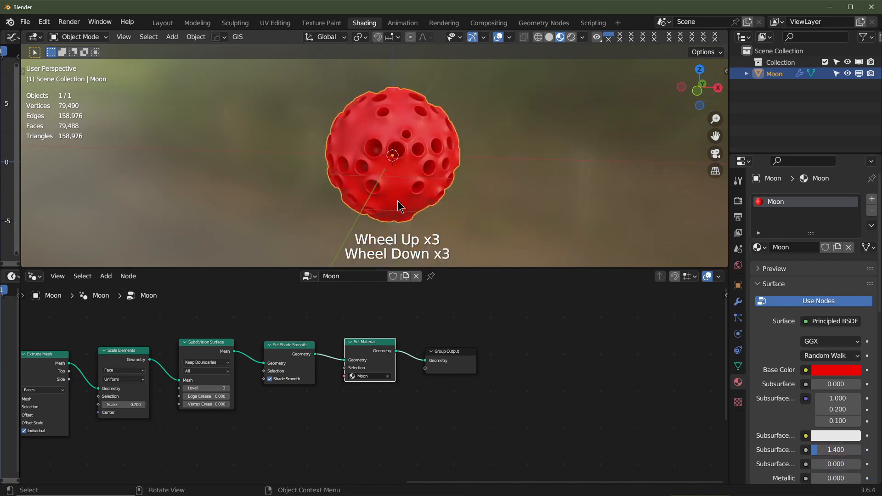
pyautogui.click(836, 370)
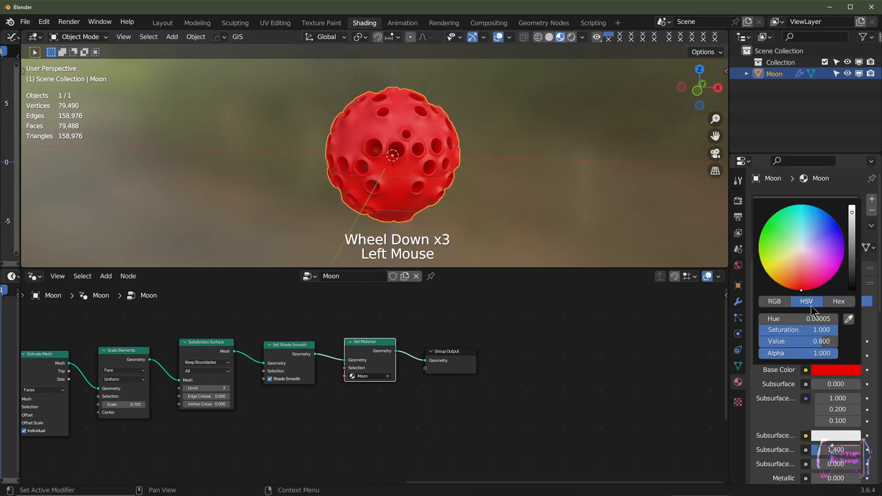
pyautogui.click(810, 239)
pyautogui.moveTo(811, 237); pyautogui.dragTo(816, 232)
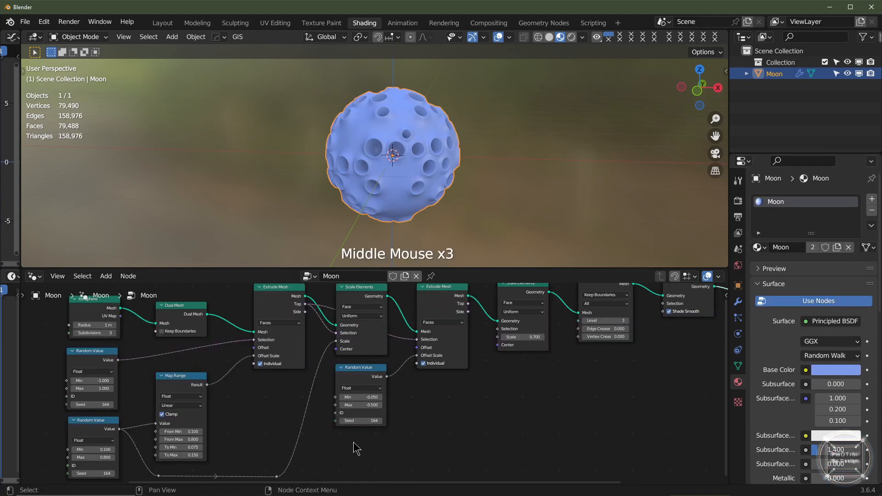
# Set the Random Value node feeding the Map Range to Min 0.05 and Max 0.5 for smaller craters
pyautogui.moveTo(357, 448); pyautogui.dragTo(521, 399, button='middle')
pyautogui.scroll(3, 284, 381)
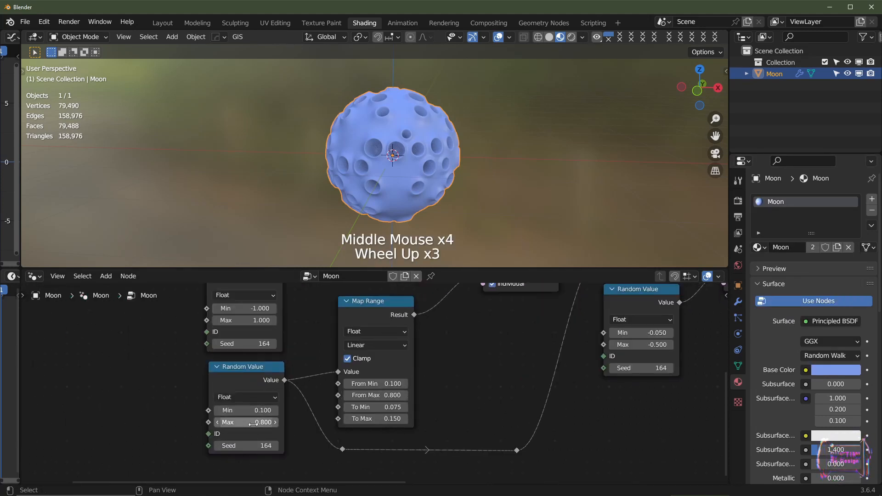
pyautogui.scroll(2, 412, 156)
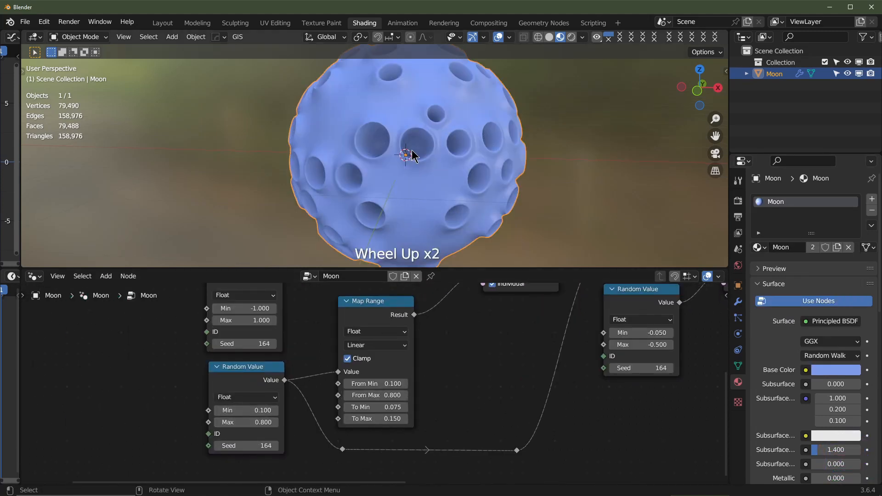
pyautogui.click(218, 423)
pyautogui.click(217, 423)
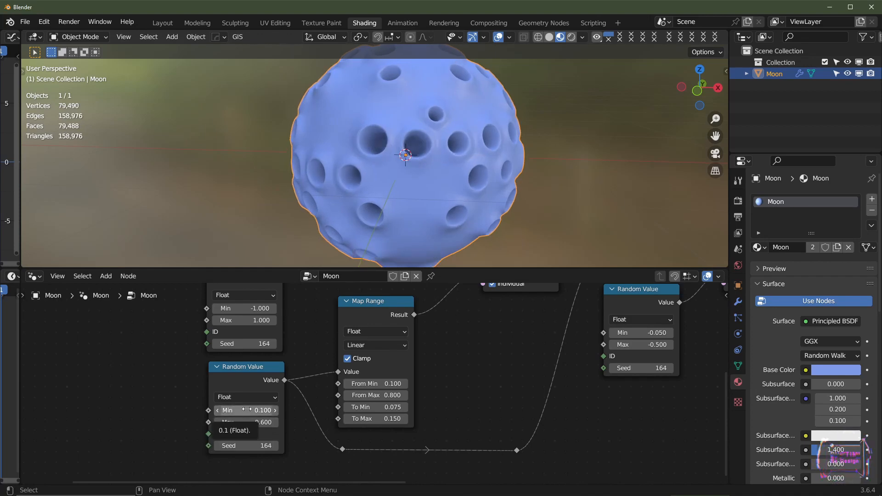
pyautogui.moveTo(244, 411)
pyautogui.keyDown('shift'); pyautogui.mouseDown()
pyautogui.moveTo(229, 411)
pyautogui.moveTo(261, 410)
pyautogui.mouseUp(); pyautogui.keyUp('shift')
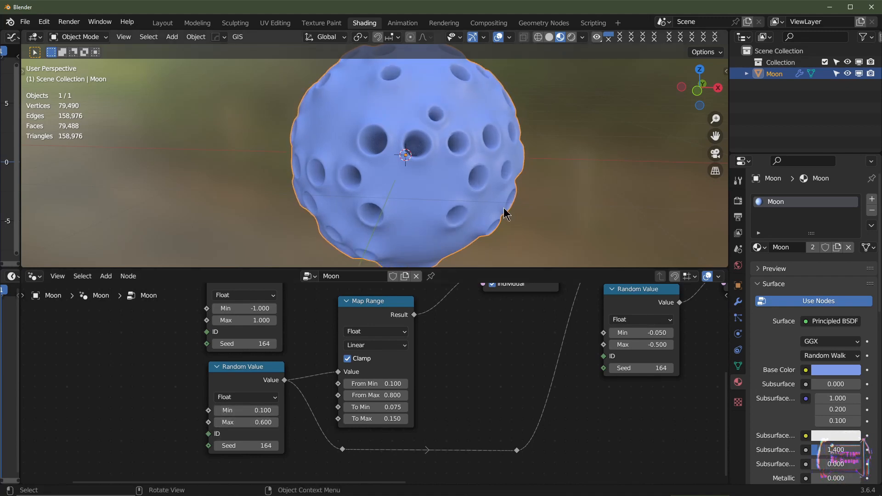
pyautogui.moveTo(504, 213); pyautogui.dragTo(459, 214, button='middle')
pyautogui.click(219, 422)
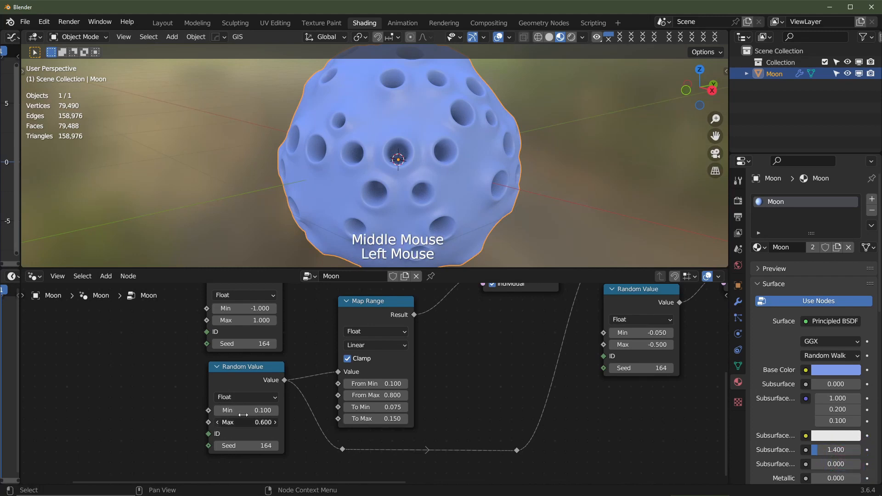
pyautogui.click(220, 411)
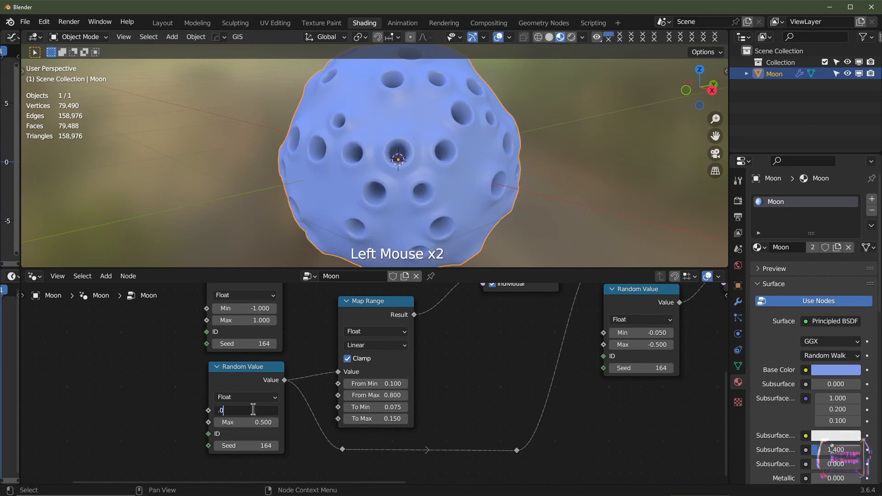
pyautogui.write('.05')
pyautogui.press('Return')
# Try other To Min and To Max values on the Map Range node
pyautogui.scroll(2, 443, 401)
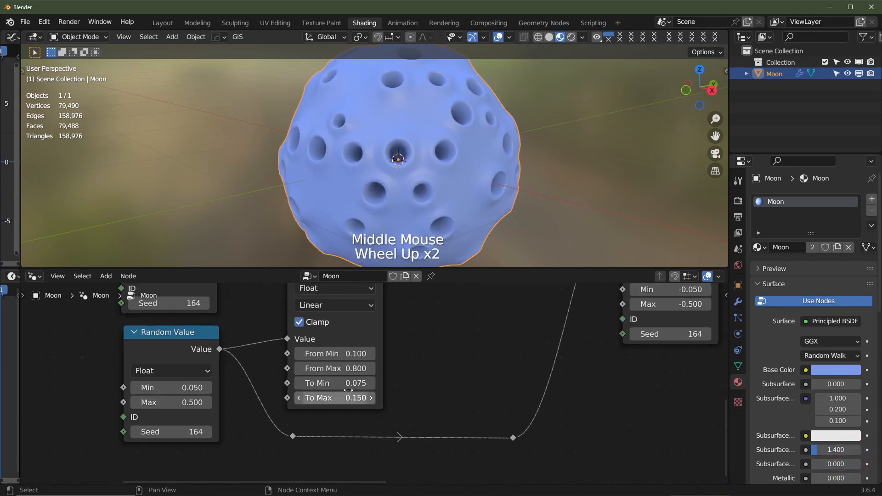
pyautogui.moveTo(460, 197); pyautogui.dragTo(473, 221, button='middle')
pyautogui.scroll(1, 475, 142)
pyautogui.keyDown('shift'); pyautogui.moveTo(329, 383); pyautogui.dragTo(353, 384); pyautogui.keyUp('shift')
pyautogui.keyDown('shift'); pyautogui.rightClick(299, 383); pyautogui.keyUp('shift')
pyautogui.keyDown('shift'); pyautogui.rightClick(362, 398); pyautogui.keyUp('shift')
pyautogui.keyDown('shift'); pyautogui.rightClick(353, 383); pyautogui.keyUp('shift')
pyautogui.scroll(-2, 510, 323)
# Try other Min and Max values on the Random Value node driving the second Extrude Mesh's Offset Scale
pyautogui.moveTo(512, 321); pyautogui.dragTo(363, 414, button='middle')
pyautogui.moveTo(476, 399); pyautogui.dragTo(342, 422, button='middle')
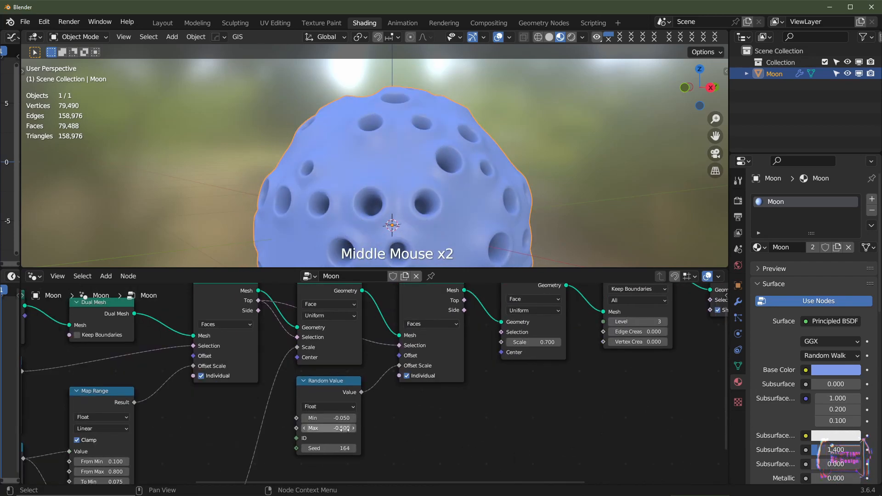
pyautogui.scroll(1, 340, 423)
pyautogui.keyDown('shift'); pyautogui.moveTo(337, 423); pyautogui.dragTo(442, 423); pyautogui.keyUp('shift')
pyautogui.keyDown('shift'); pyautogui.rightClick(442, 422); pyautogui.keyUp('shift')
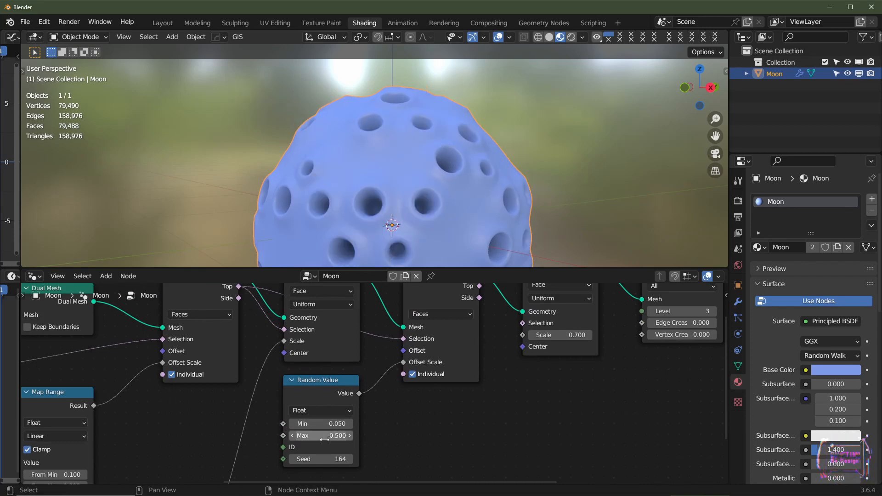
pyautogui.keyDown('shift'); pyautogui.moveTo(325, 435); pyautogui.dragTo(352, 435); pyautogui.keyUp('shift')
pyautogui.keyDown('shift'); pyautogui.rightClick(351, 436); pyautogui.keyUp('shift')
pyautogui.moveTo(410, 229); pyautogui.dragTo(501, 262, button='middle')
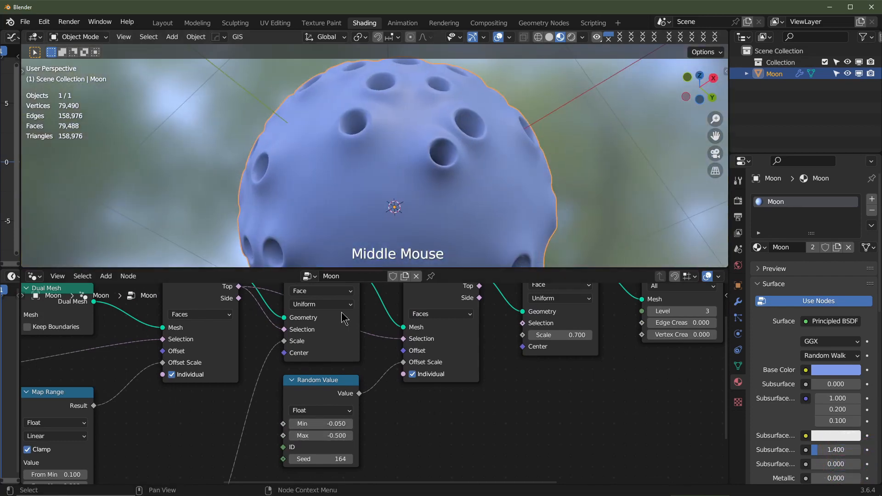
# Set the Map Range node's To Max to 0.2 and check the crater rims from several sides
pyautogui.moveTo(321, 354); pyautogui.dragTo(405, 317, button='middle')
pyautogui.moveTo(258, 414); pyautogui.dragTo(337, 375, button='middle')
pyautogui.moveTo(219, 434)
pyautogui.keyDown('shift'); pyautogui.mouseDown()
pyautogui.moveTo(242, 434)
pyautogui.moveTo(209, 423)
pyautogui.mouseUp(); pyautogui.keyUp('shift')
pyautogui.keyDown('shift'); pyautogui.click(218, 423); pyautogui.keyUp('shift')
pyautogui.keyDown('shift'); pyautogui.click(219, 412); pyautogui.keyUp('shift')
pyautogui.keyDown('shift'); pyautogui.click(219, 400); pyautogui.keyUp('shift')
pyautogui.keyDown('shift'); pyautogui.rightClick(209, 423); pyautogui.keyUp('shift')
pyautogui.scroll(-2, 472, 181)
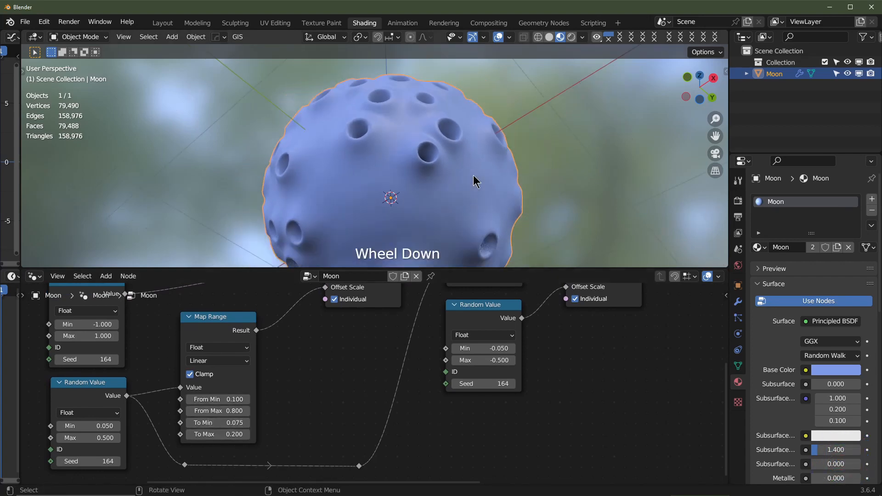
pyautogui.moveTo(472, 181); pyautogui.dragTo(483, 243, button='middle')
pyautogui.moveTo(484, 205); pyautogui.dragTo(535, 223, button='middle')
# Try a lower Ico Sphere subdivision count, restore it to 3 and view the moon from other sides
pyautogui.moveTo(110, 291); pyautogui.dragTo(302, 400, button='middle')
pyautogui.scroll(2, 295, 244)
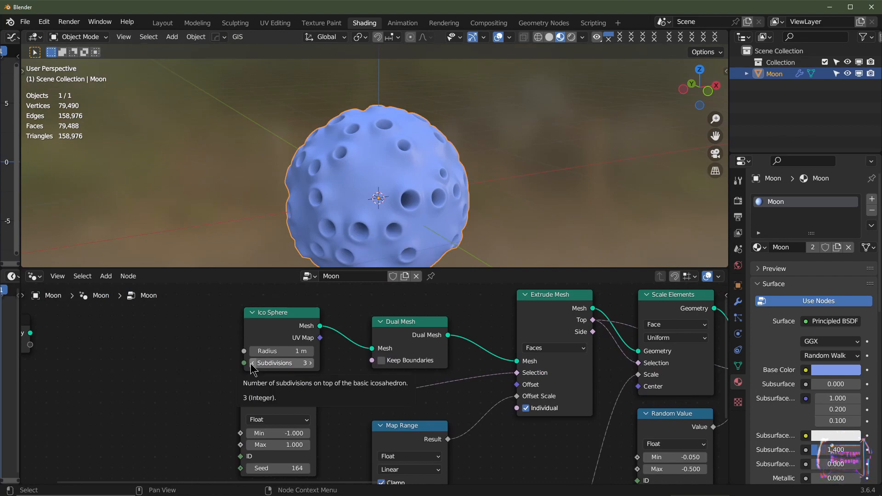
pyautogui.click(252, 363)
pyautogui.moveTo(571, 144); pyautogui.dragTo(386, 92, button='middle')
pyautogui.click(310, 363)
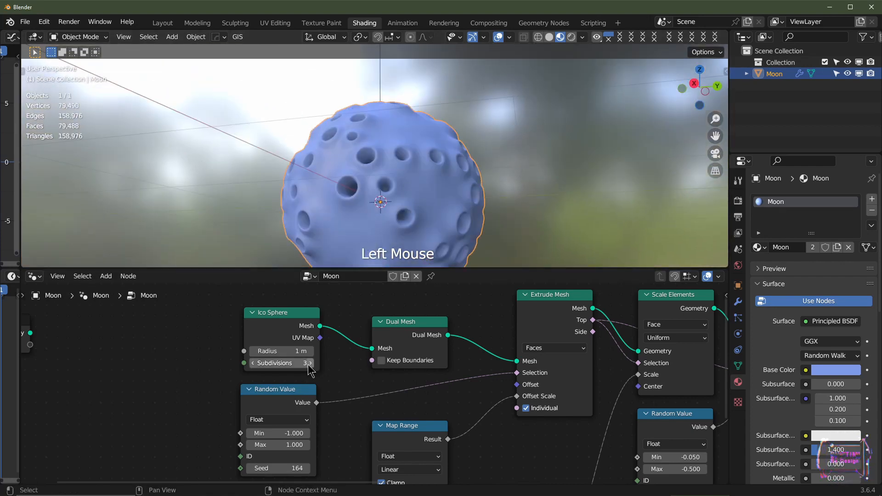
pyautogui.click(310, 363)
pyautogui.moveTo(463, 162); pyautogui.dragTo(360, 199, button='middle')
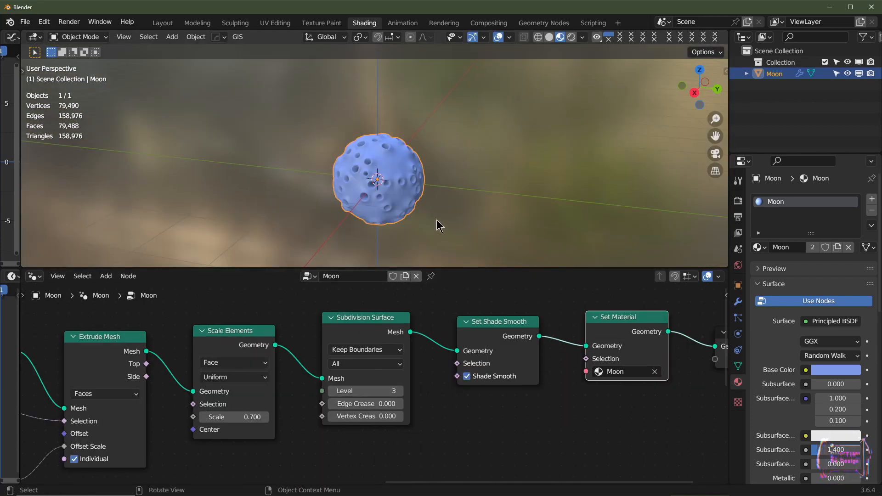
# Compare the moon's surface at Subdivision Surface level 2 and level 3, keeping level 3
pyautogui.scroll(4, 441, 224)
pyautogui.click(335, 393)
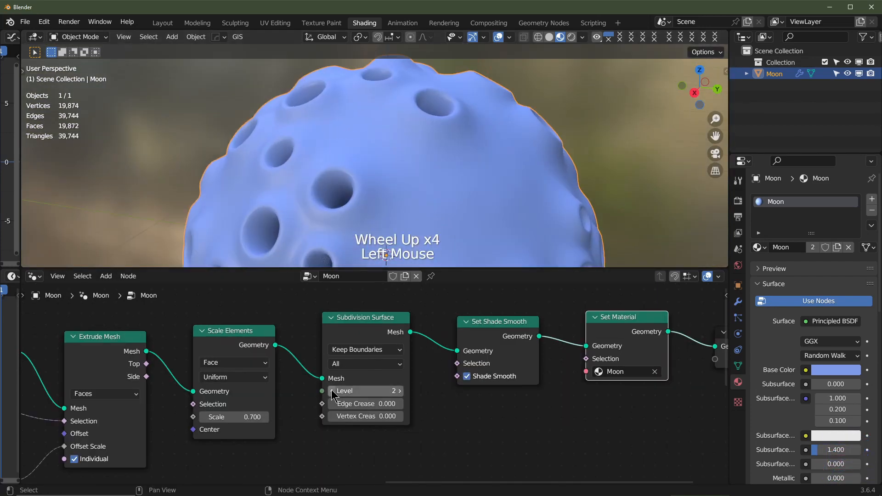
pyautogui.click(335, 393)
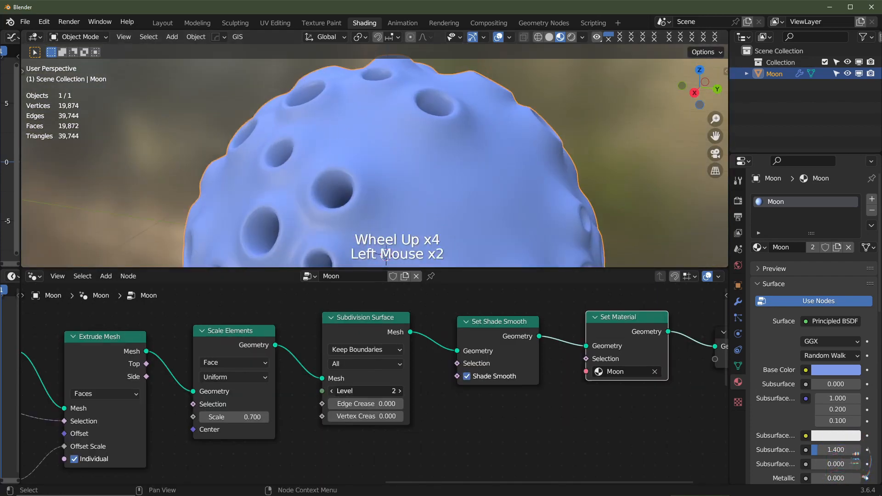
pyautogui.click(400, 392)
pyautogui.click(400, 392)
pyautogui.click(400, 393)
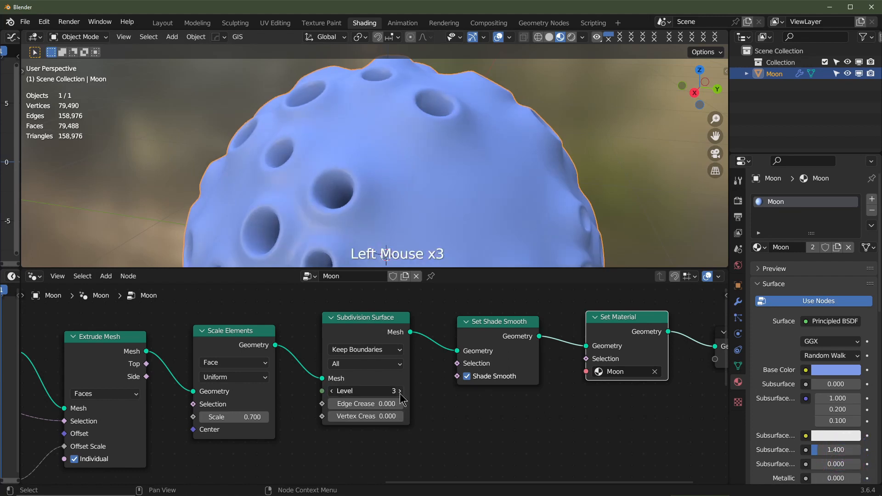
pyautogui.click(334, 393)
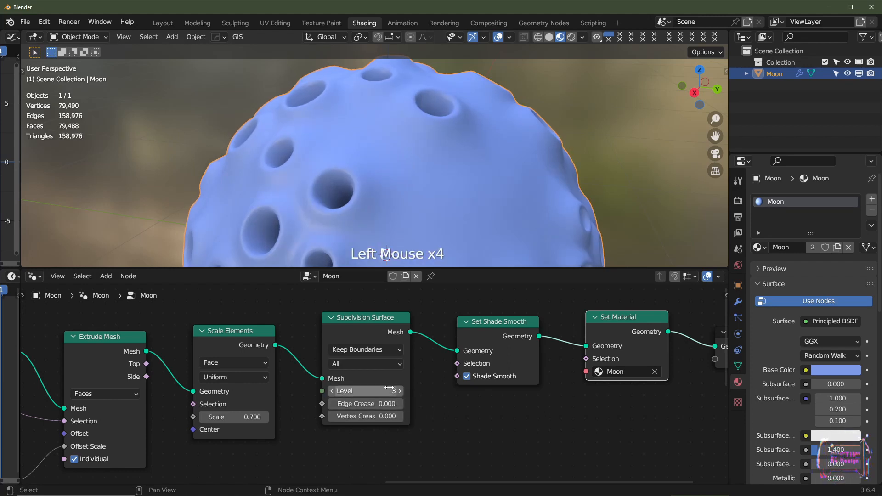
# Enlarge the 3D viewport over the node editor, with the whole moon in front view and the full node tree in view
pyautogui.scroll(-3, 565, 420)
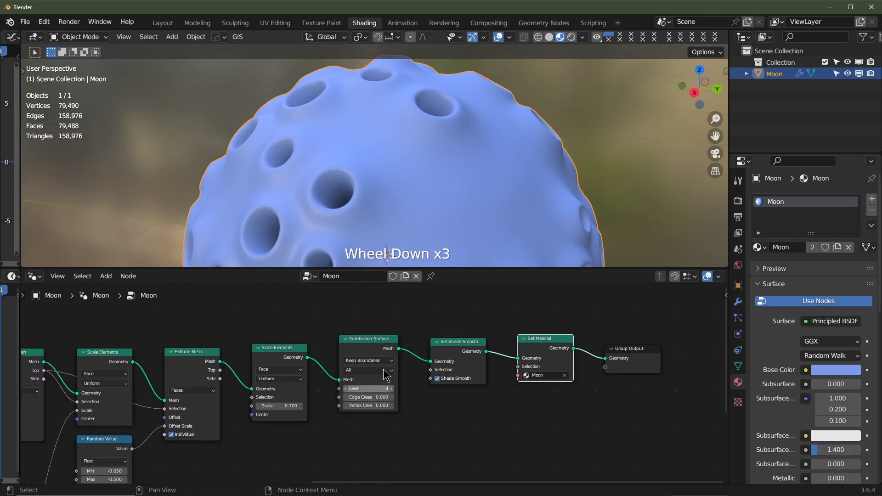
pyautogui.scroll(-2, 469, 213)
pyautogui.moveTo(469, 212); pyautogui.dragTo(404, 190, button='middle')
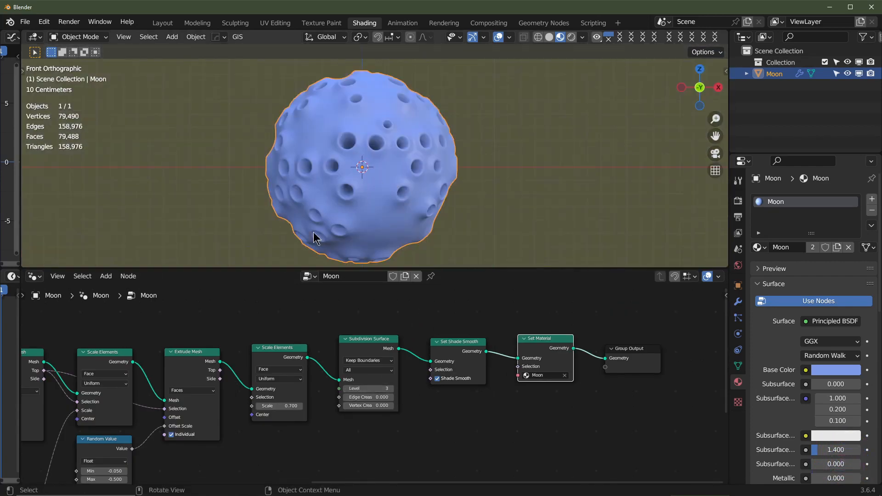
pyautogui.moveTo(213, 394); pyautogui.dragTo(299, 358, button='middle')
pyautogui.scroll(-2, 158, 392)
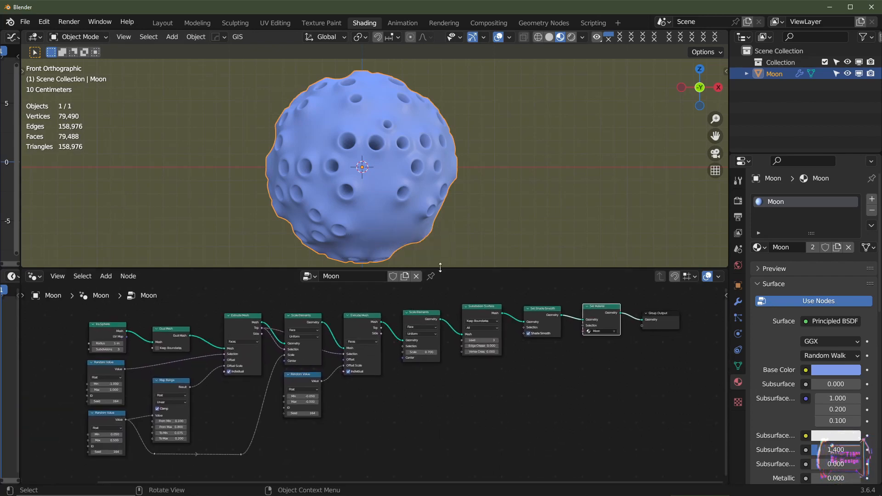
pyautogui.moveTo(440, 268); pyautogui.dragTo(440, 423)
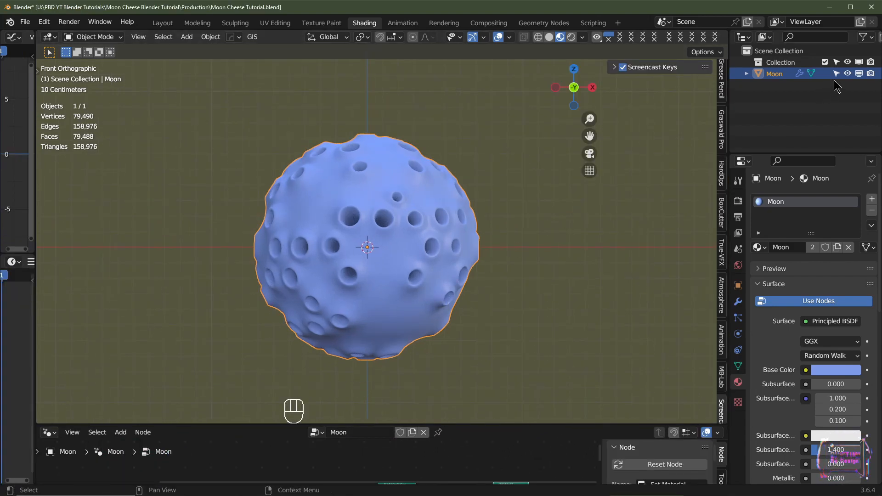
# Hide the Moon object in the viewport and add a mesh cylinder with 12 vertices
pyautogui.click(848, 74)
pyautogui.hotkey('shift', 'a')
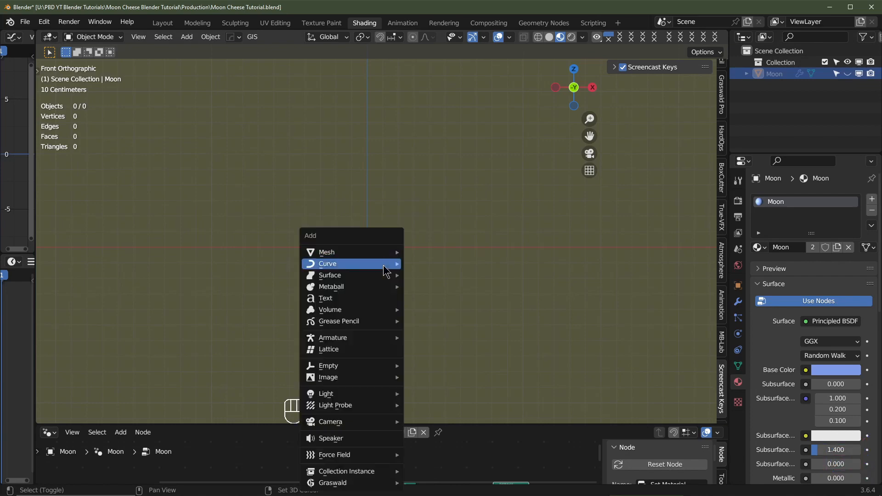
pyautogui.moveTo(379, 257)
pyautogui.click(442, 309)
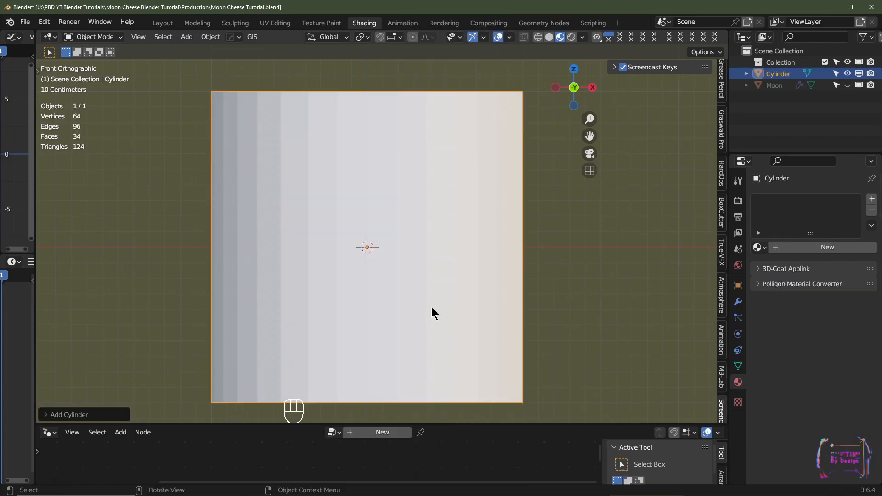
pyautogui.click(46, 416)
pyautogui.click(150, 279)
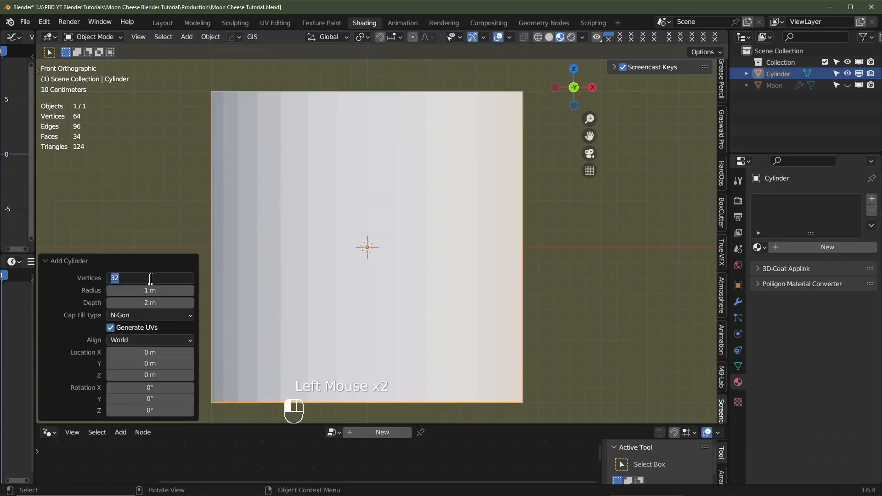
pyautogui.press('Return')
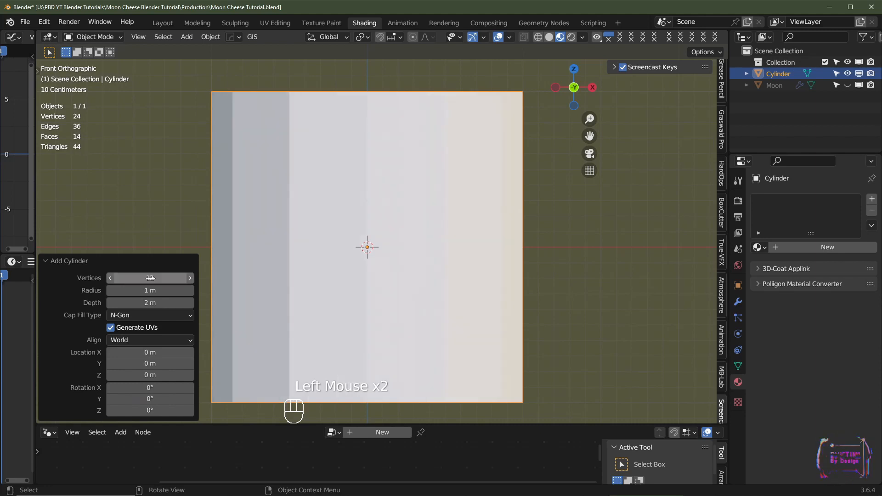
pyautogui.scroll(-2, 166, 289)
pyautogui.scroll(3, 177, 301)
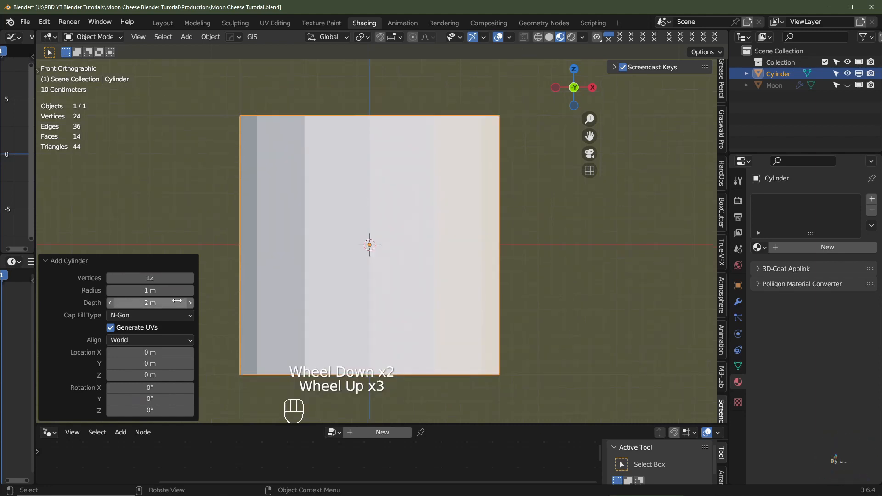
# Set the new cylinder's radius to 0.5 m and its depth to 3 m
pyautogui.click(153, 290)
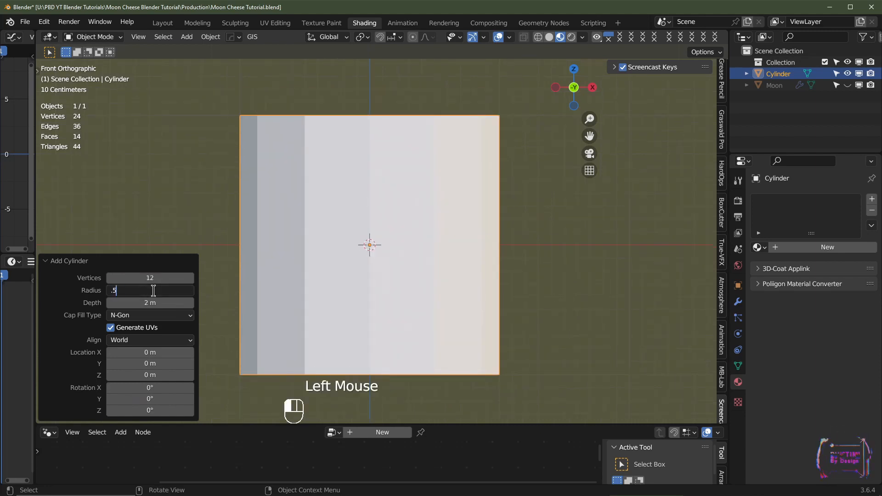
pyautogui.write('.5')
pyautogui.press('Return')
pyautogui.scroll(2, 153, 303)
pyautogui.scroll(-3, 153, 302)
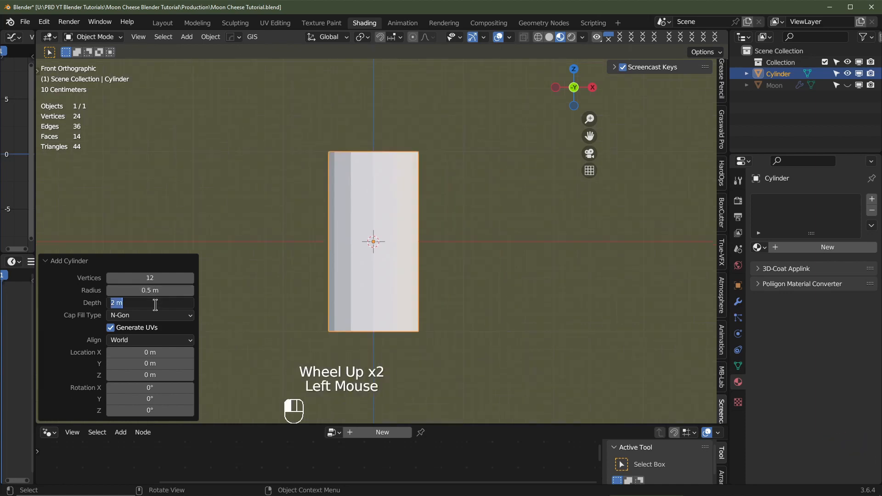
pyautogui.write('2.5')
pyautogui.press('Return')
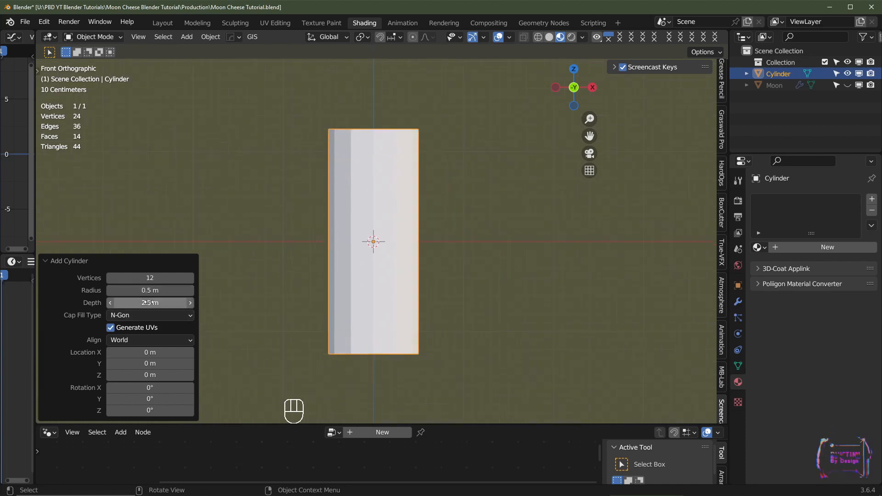
pyautogui.click(149, 303)
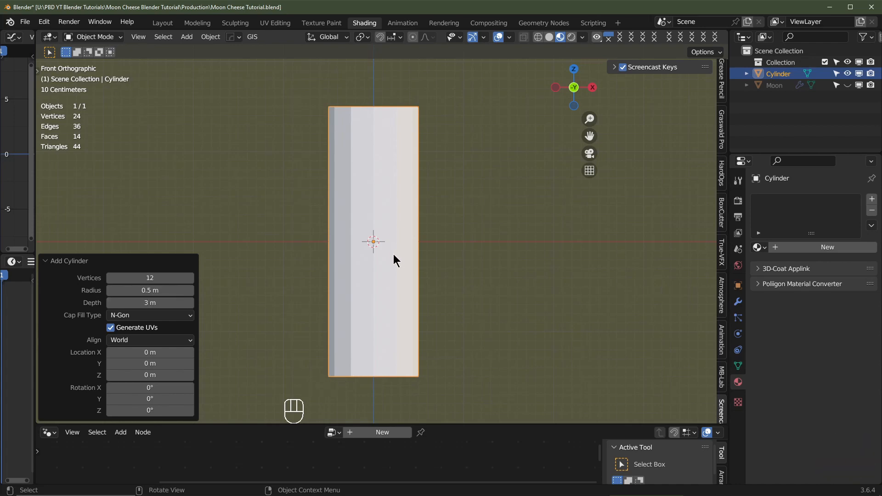
# In edit mode, add one centred horizontal loop cut to the cylinder and scale it by 2
pyautogui.press('Tab')
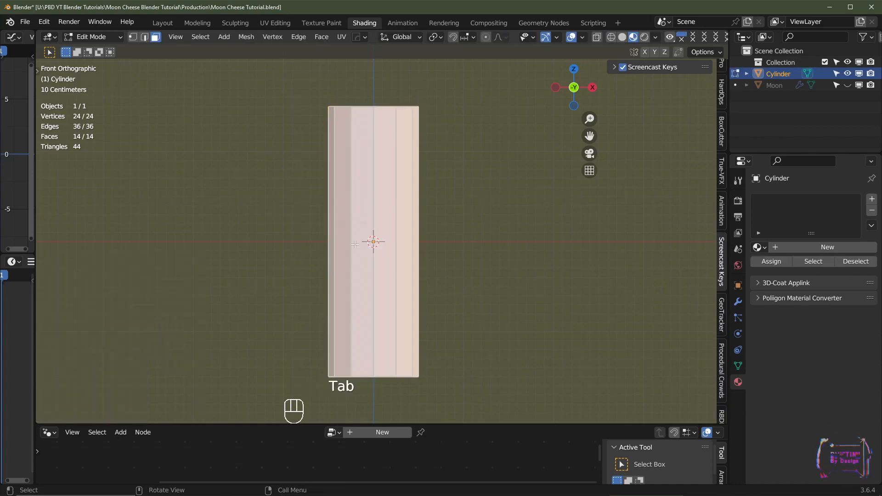
pyautogui.hotkey('ctrl', 'r')
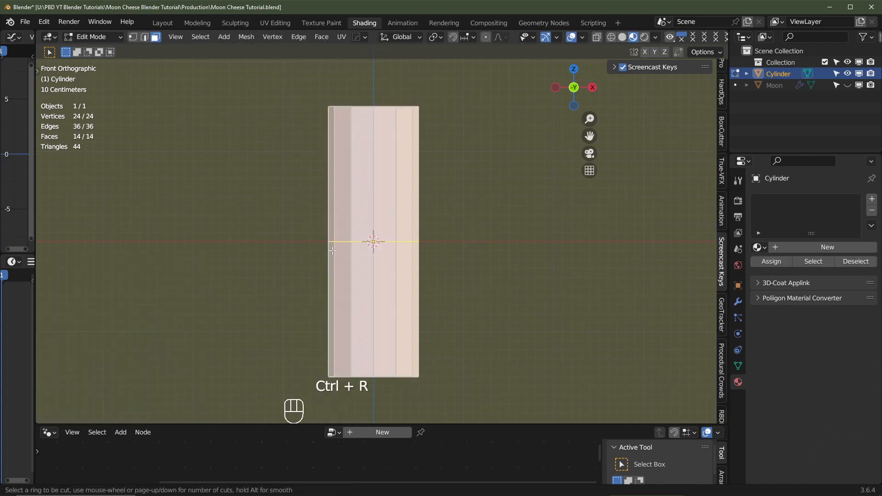
pyautogui.click(332, 250)
pyautogui.rightClick(331, 251)
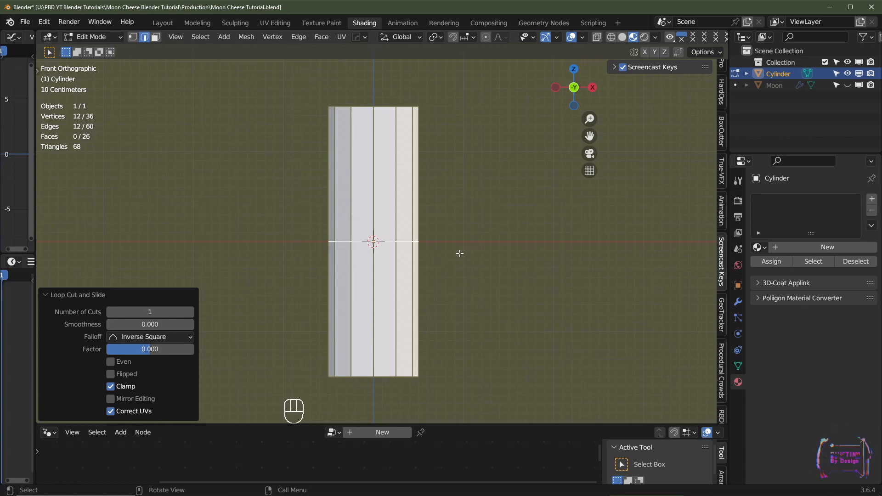
pyautogui.press('s')
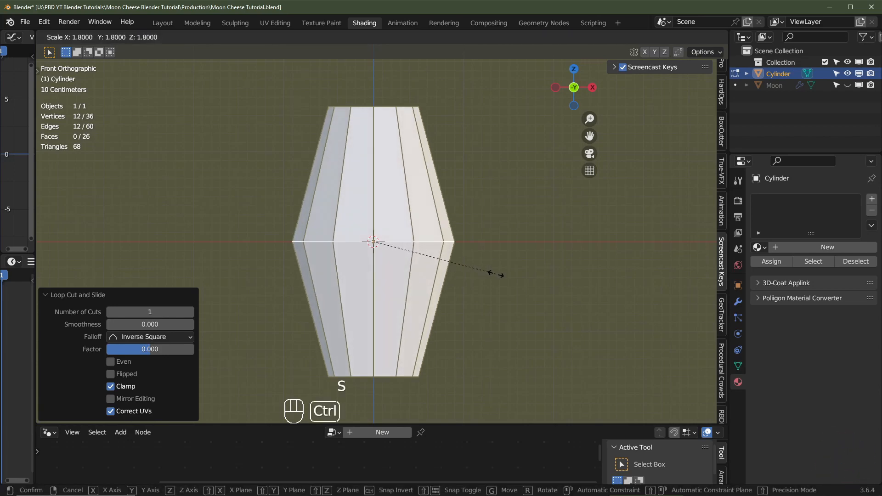
pyautogui.click(482, 265)
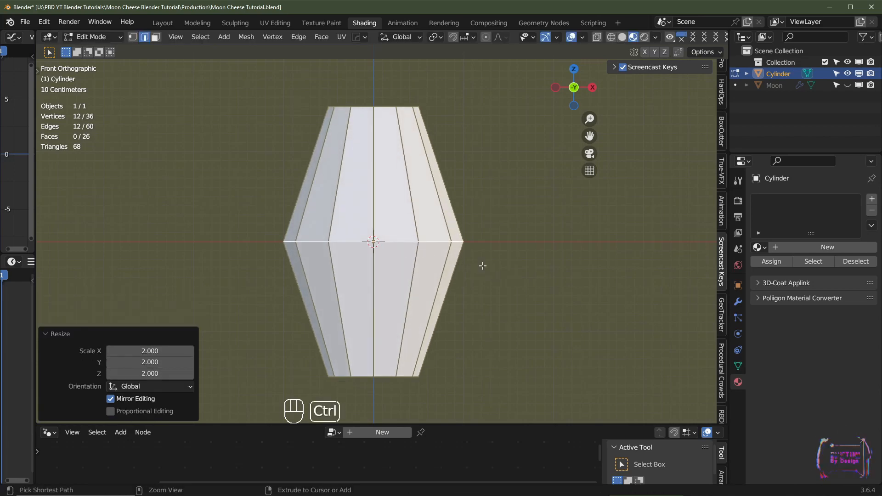
# Bevel the middle edge loop with 8 segments and a width of about 1.31 m to form a barrel shape
pyautogui.hotkey('ctrl', 'b')
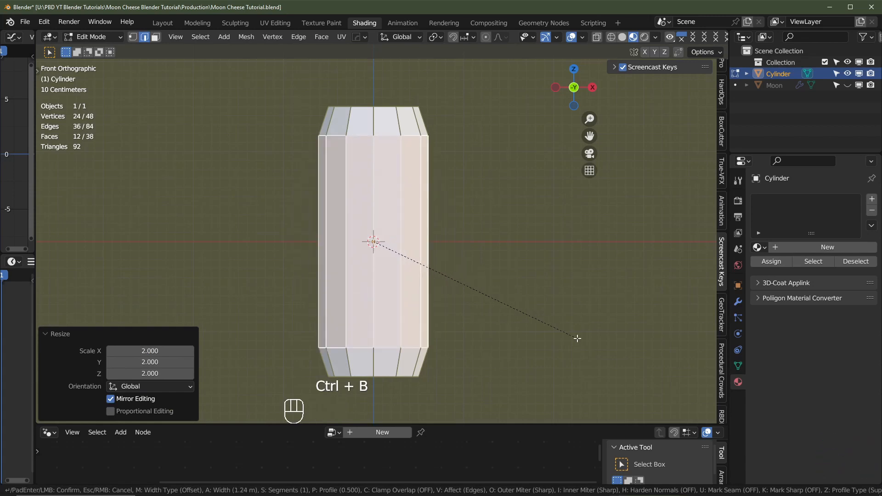
pyautogui.scroll(9, 579, 339)
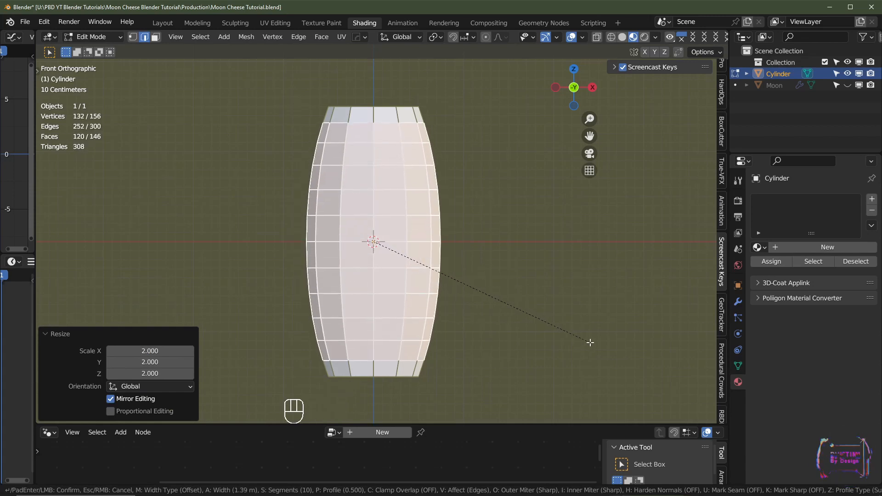
pyautogui.scroll(-2, 586, 338)
pyautogui.click(542, 328)
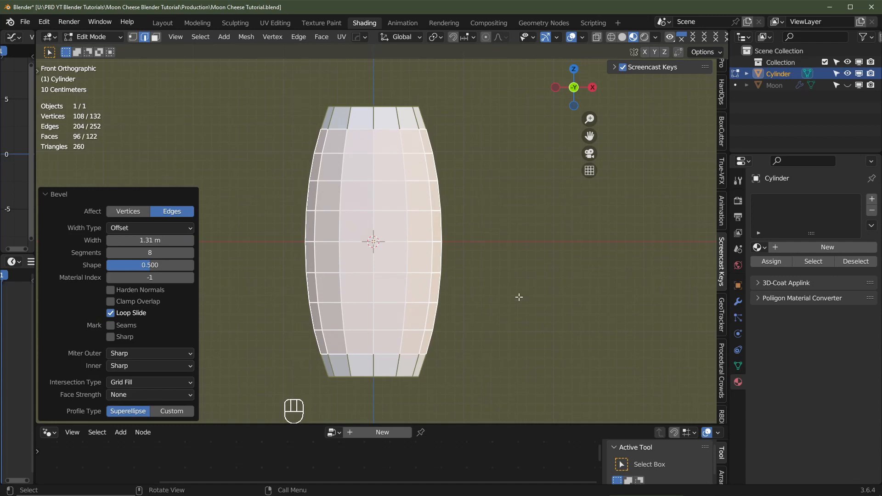
# Try the face, vertex and edge selection modes on the barrel's top end
pyautogui.moveTo(504, 253); pyautogui.dragTo(366, 205, button='middle')
pyautogui.press('3')
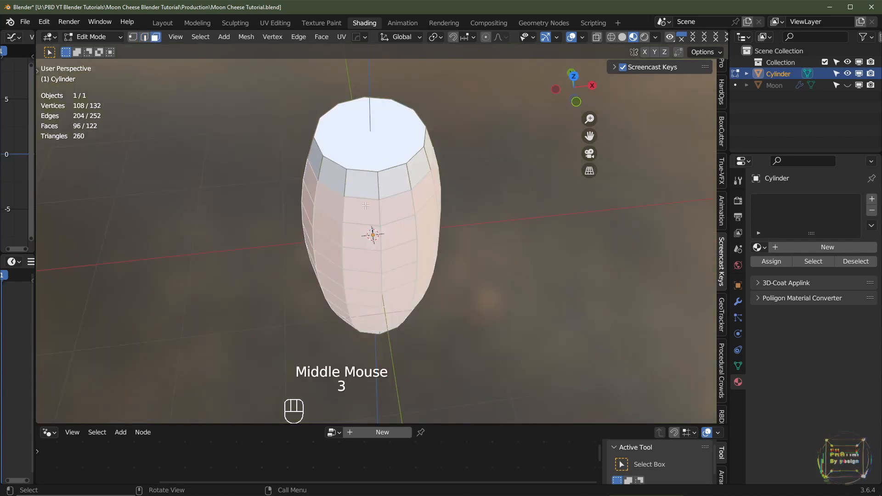
pyautogui.click(366, 146)
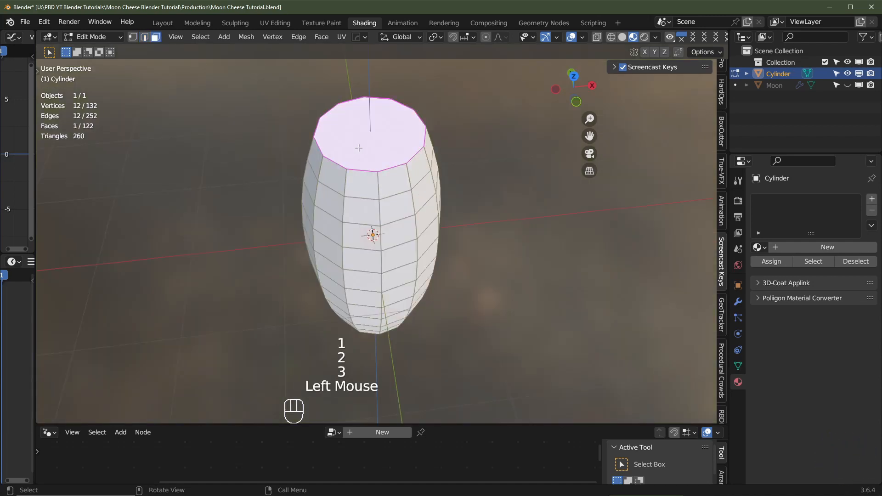
pyautogui.press('3')
pyautogui.press('1')
pyautogui.click(360, 147)
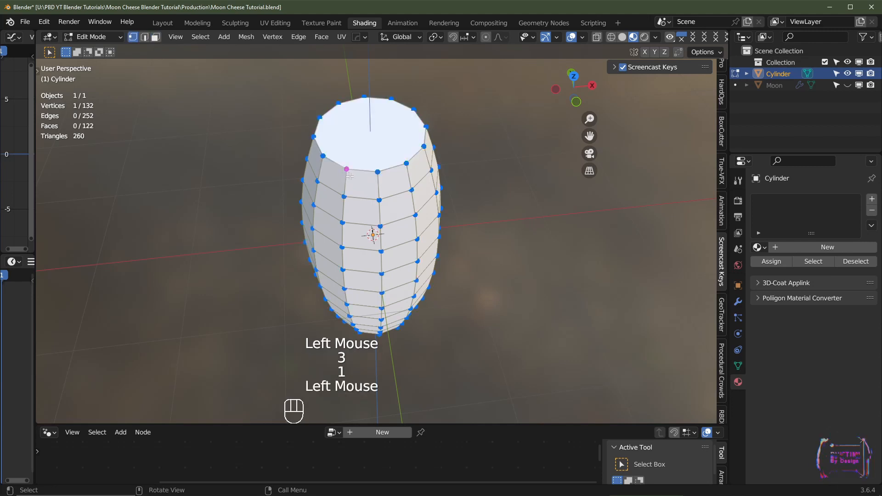
pyautogui.press('2')
pyautogui.click(363, 170)
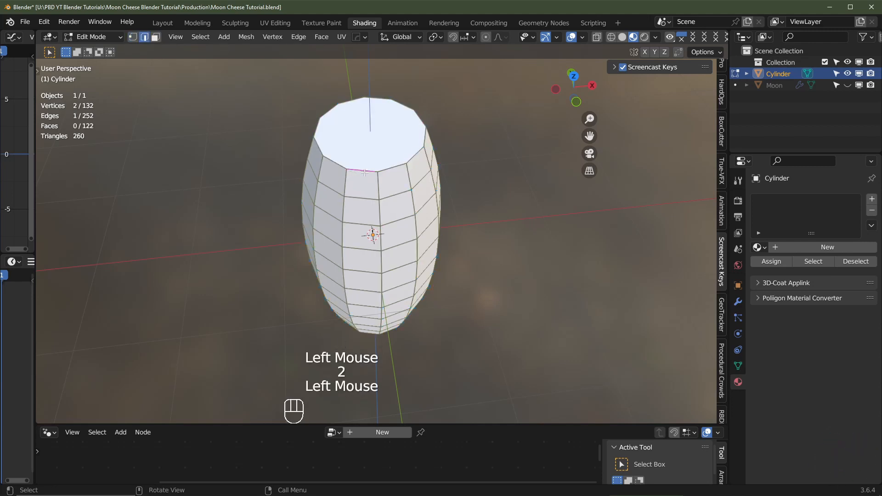
# Select the barrel's top face and inset it twice, by about 0.11 m each time
pyautogui.press('3')
pyautogui.click(367, 144)
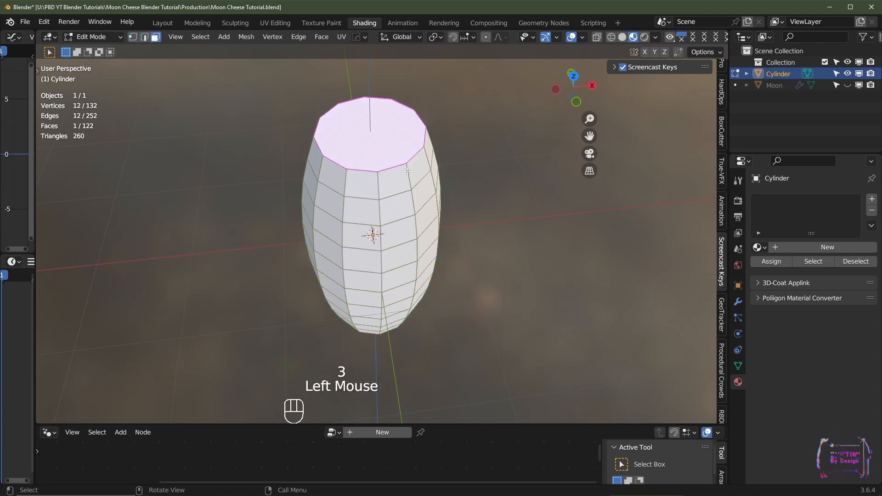
pyautogui.press('i')
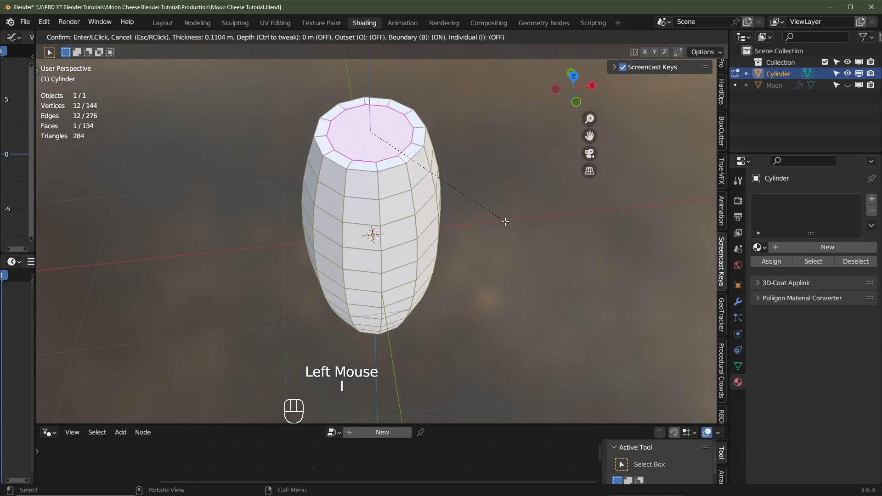
pyautogui.press('i')
pyautogui.click(490, 218)
# Select the barrel's bottom face and inset it twice, the second time by about 0.11 m
pyautogui.moveTo(378, 368); pyautogui.dragTo(370, 272, button='middle')
pyautogui.click(373, 341)
pyautogui.press('i')
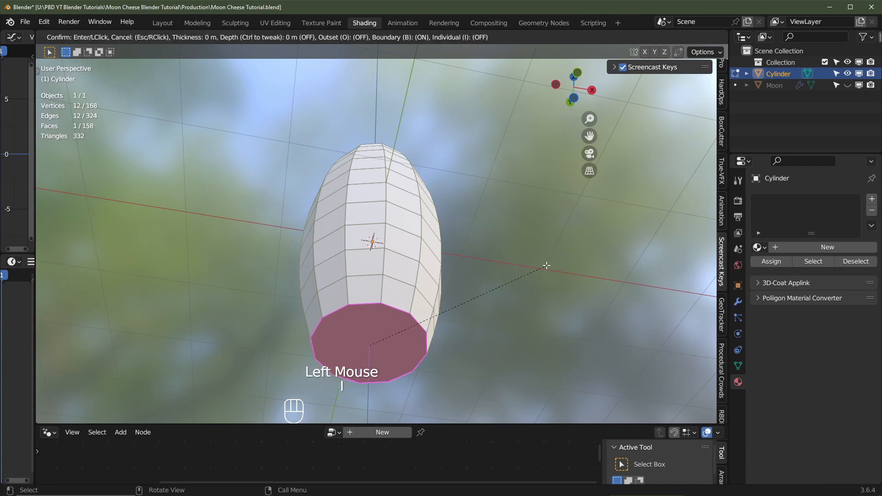
pyautogui.click(545, 270)
pyautogui.press('i')
pyautogui.click(532, 272)
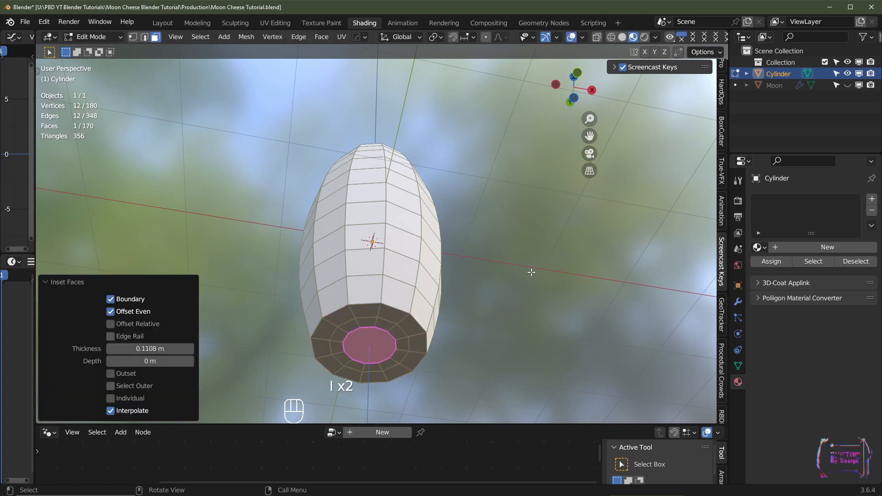
# Select the innermost inset faces at both ends of the barrel and delete them to open it
pyautogui.moveTo(395, 339); pyautogui.dragTo(372, 193, button='middle')
pyautogui.keyDown('shift'); pyautogui.click(370, 143); pyautogui.keyUp('shift')
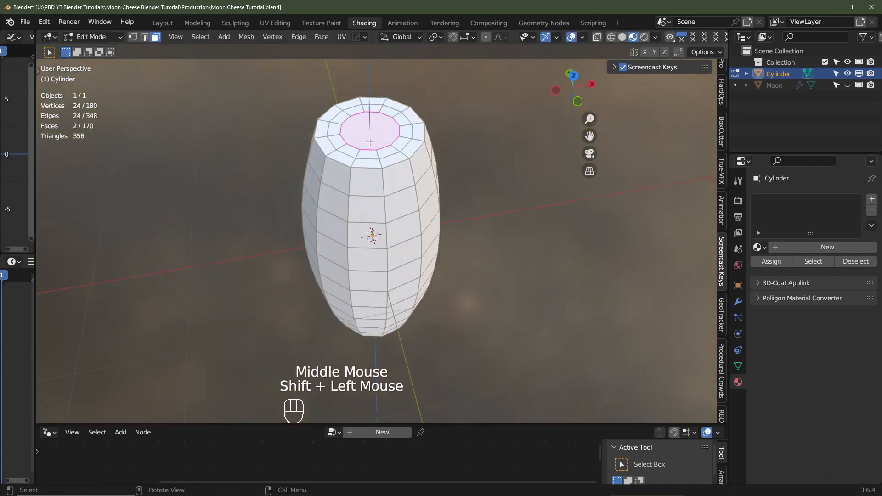
pyautogui.moveTo(465, 292); pyautogui.dragTo(468, 141, button='middle')
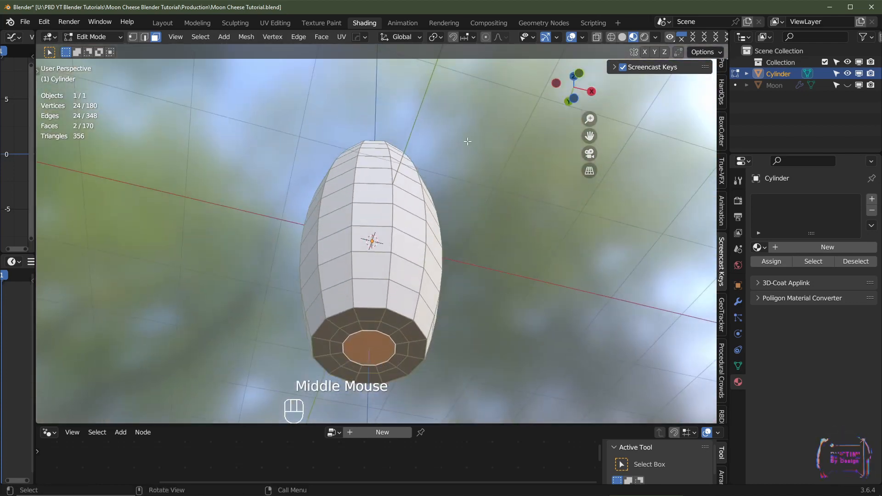
pyautogui.press('x')
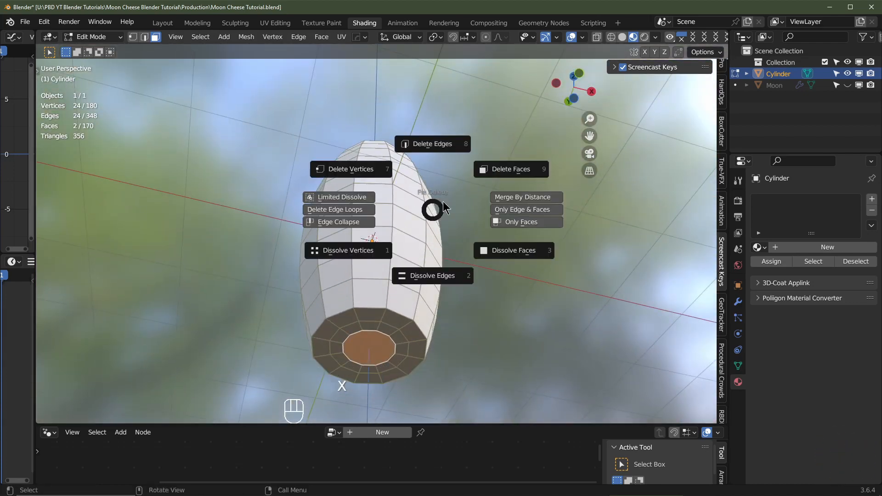
pyautogui.click(496, 166)
pyautogui.moveTo(495, 166); pyautogui.dragTo(408, 253, button='middle')
pyautogui.press('x')
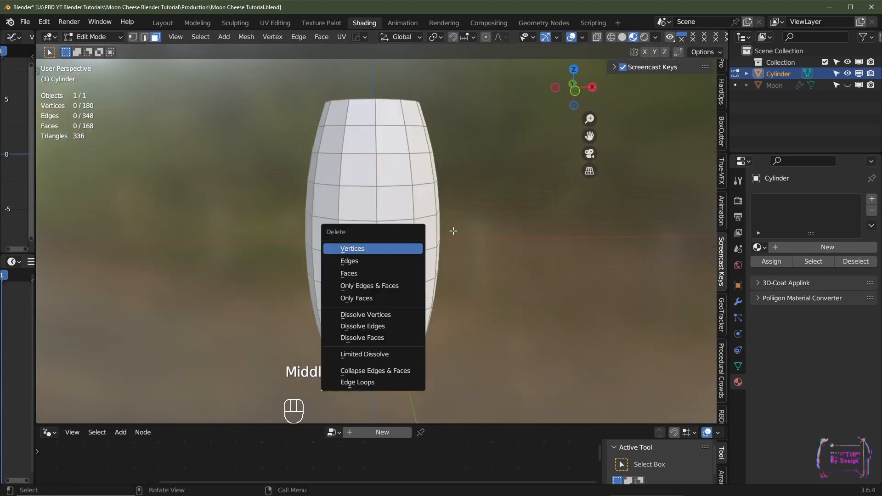
# Leave edit mode on the barrel and add a cube mesh at the world origin
pyautogui.press('Tab')
pyautogui.scroll(-2, 459, 226)
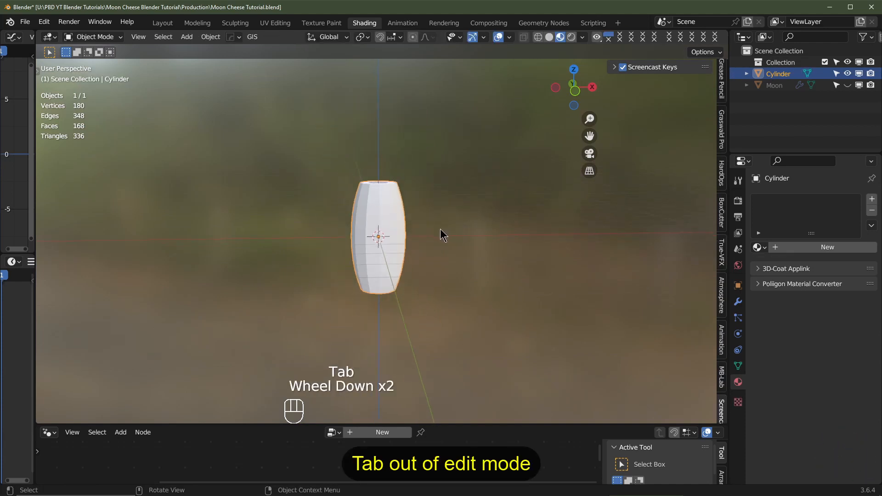
pyautogui.press('KP_1')
pyautogui.scroll(2, 380, 246)
pyautogui.hotkey('shift', 'a')
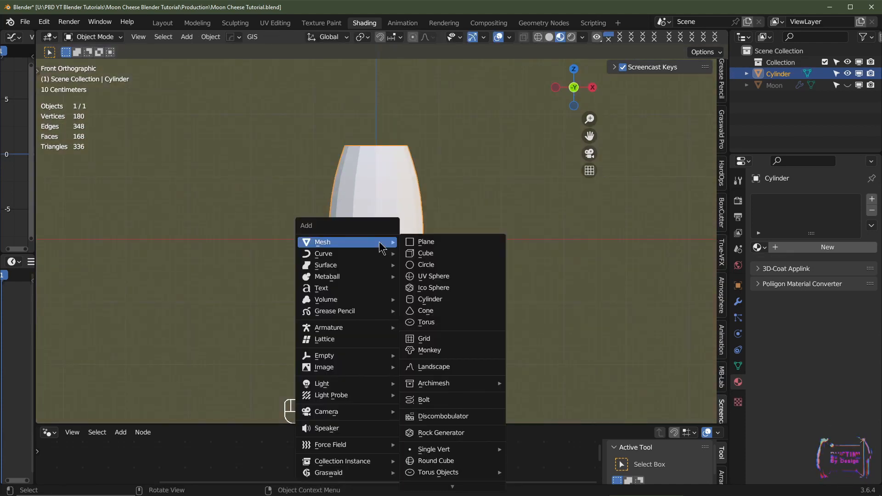
pyautogui.click(440, 254)
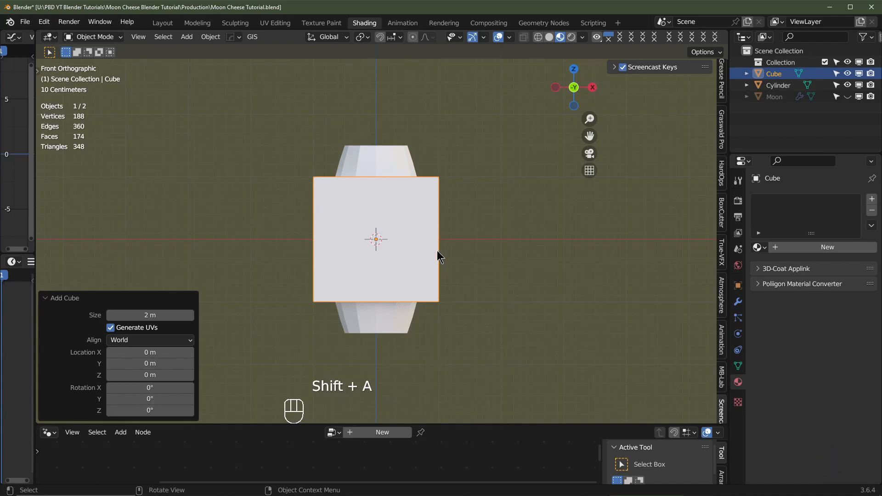
# Select the cube's whole mesh and thin it along X, scaling by 0.1 and again by 0.5
pyautogui.press('Tab')
pyautogui.press('a')
pyautogui.write('a')
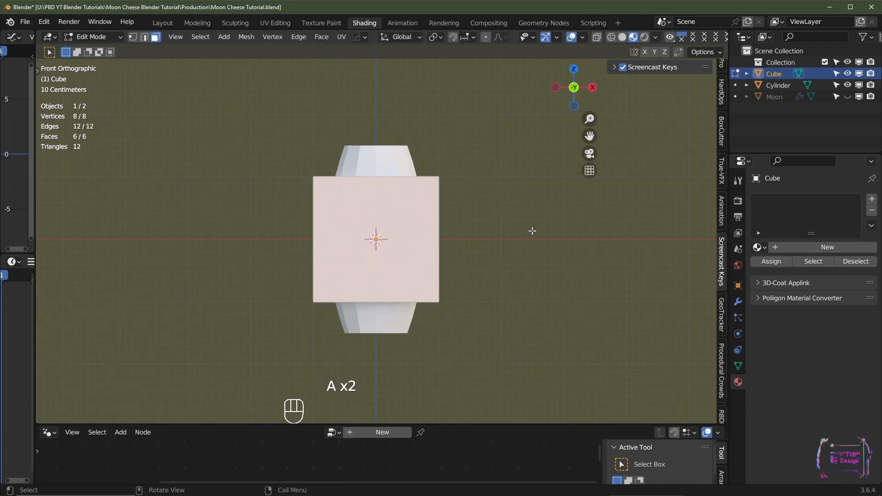
pyautogui.write('sx.1')
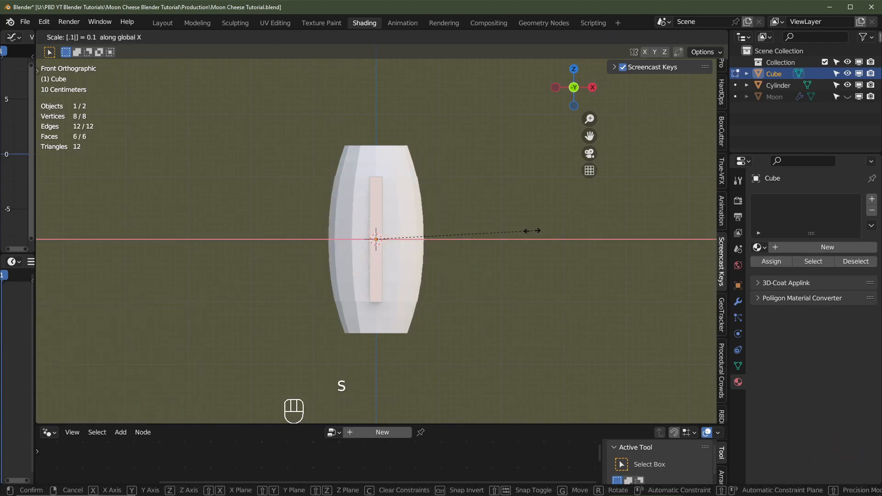
pyautogui.press('Return')
pyautogui.scroll(3, 413, 240)
pyautogui.scroll(-2, 413, 241)
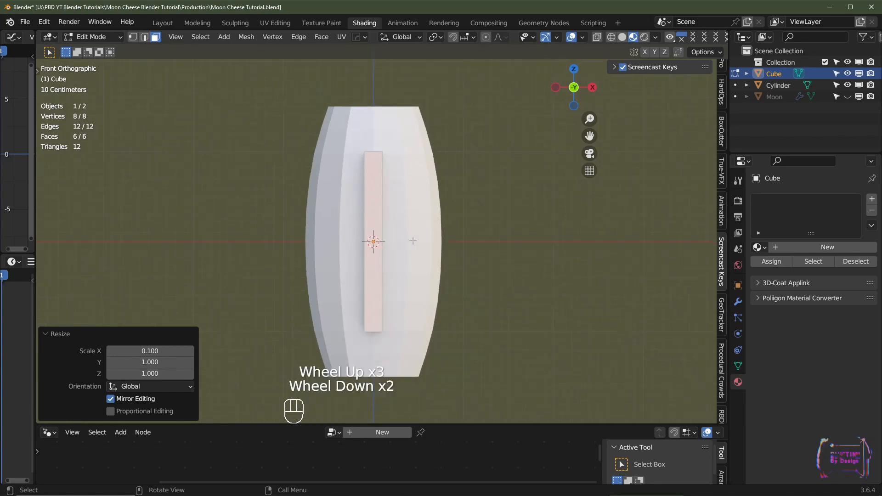
pyautogui.write('sx.')
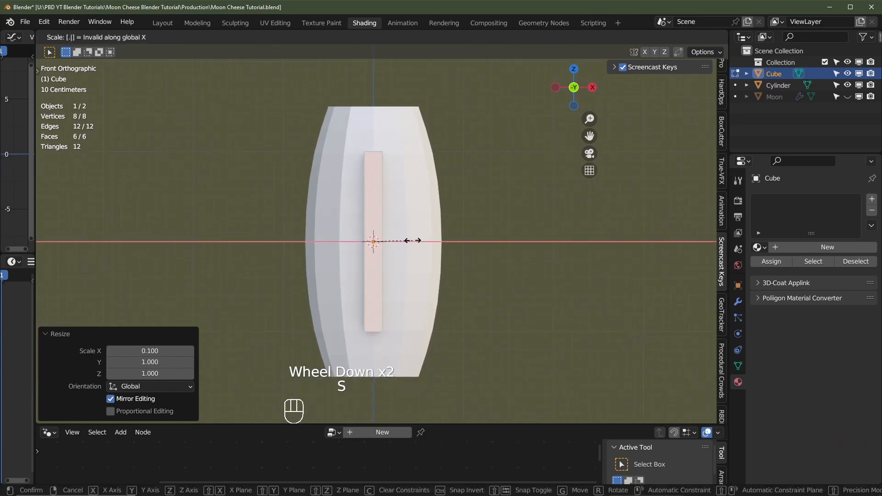
pyautogui.write('5')
pyautogui.press('Return')
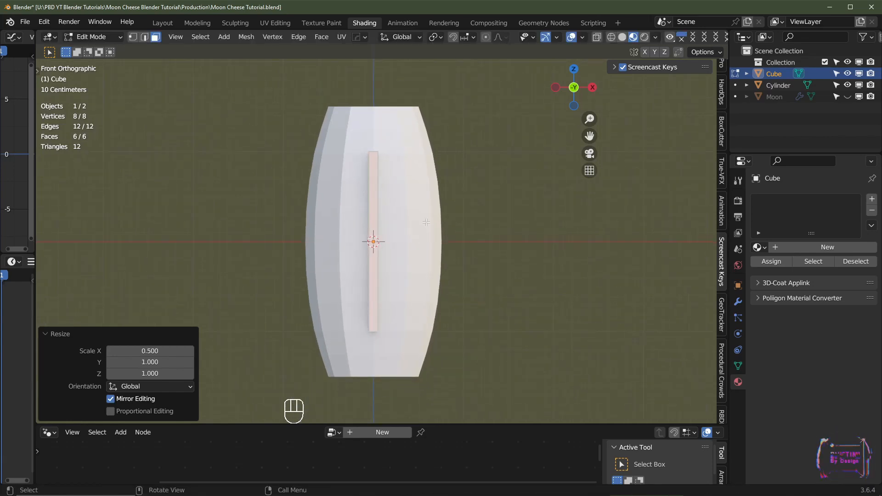
# Scale the thin slab's mesh by 0.5 along Y in the right side view
pyautogui.press('KP_3')
pyautogui.press('KP_1')
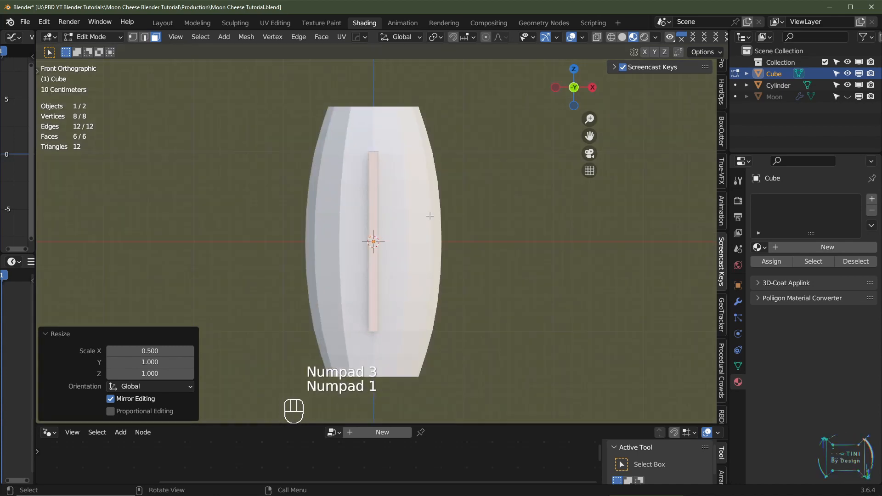
pyautogui.click(592, 88)
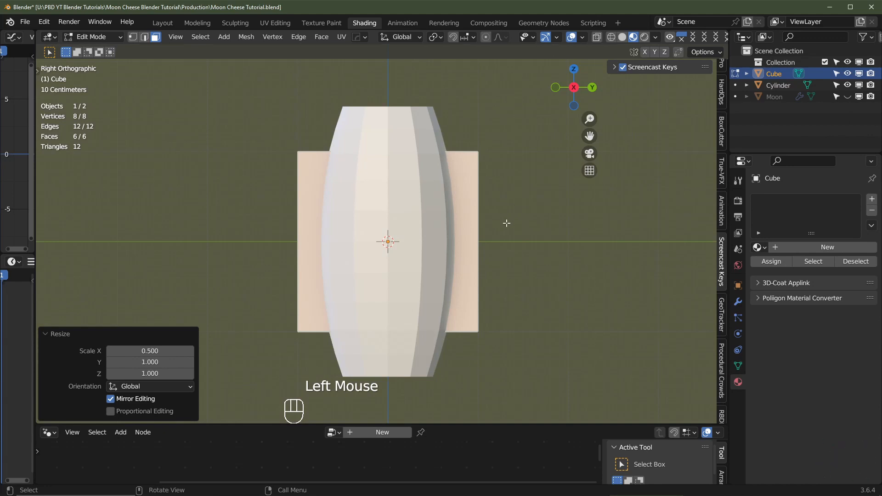
pyautogui.press('s')
pyautogui.write('y')
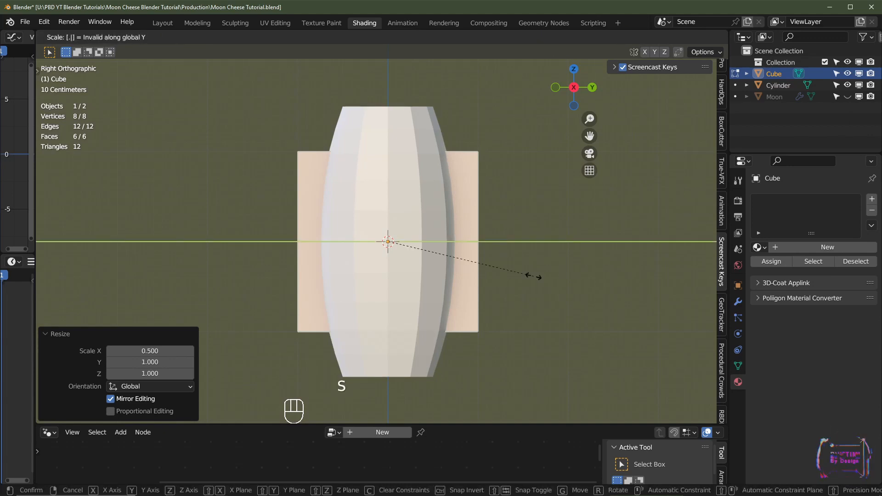
pyautogui.write('.5')
pyautogui.click(533, 276)
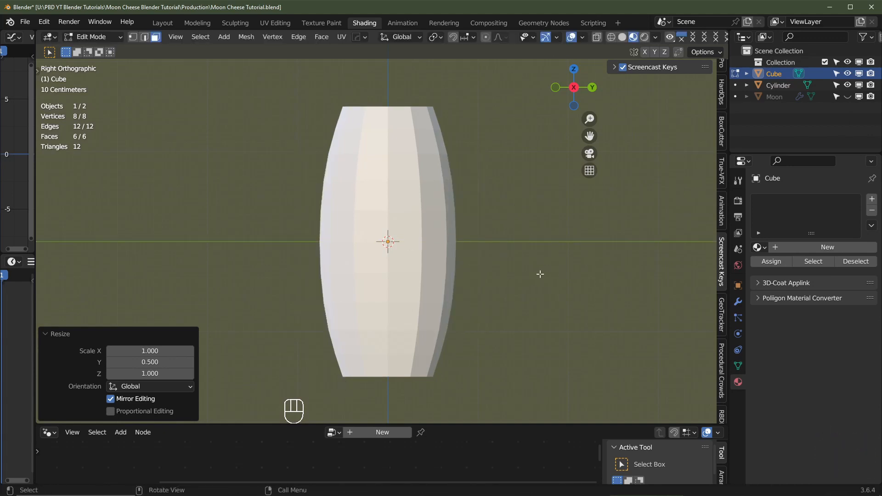
# Move the slab's mesh -1 m along Y so it sticks out of the barrel's side
pyautogui.press('g')
pyautogui.press('y')
pyautogui.press('ctrl')
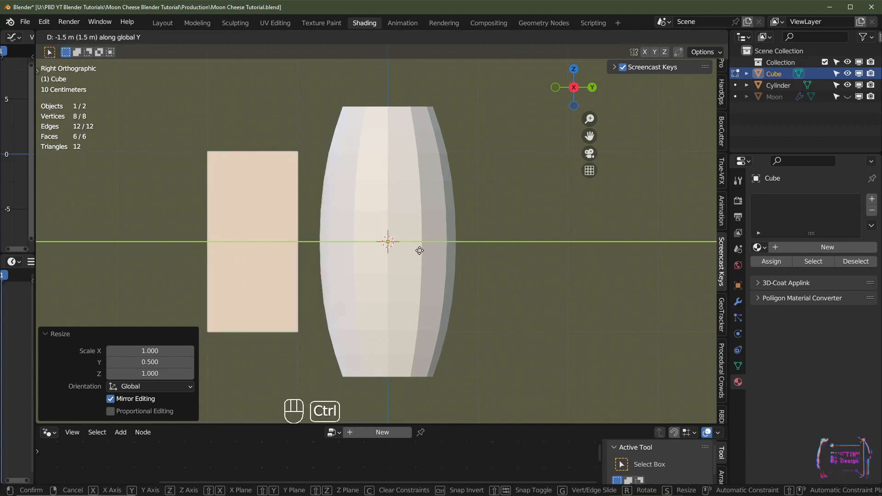
pyautogui.click(463, 245)
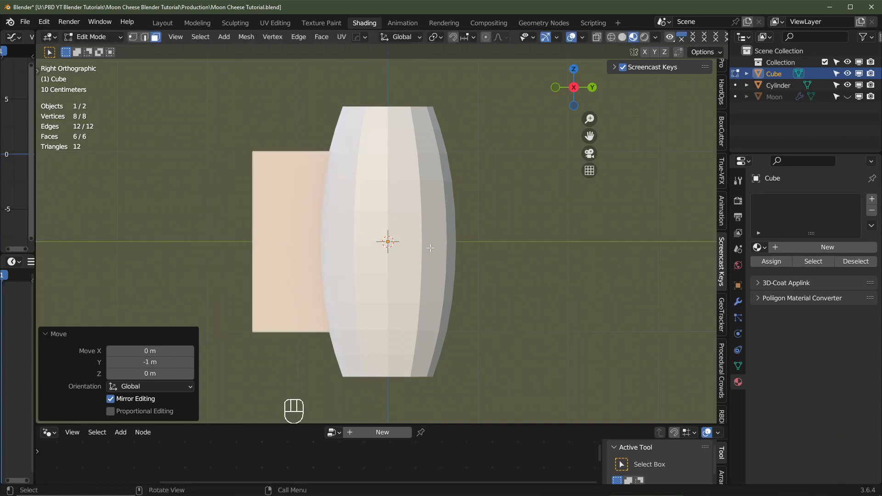
# Select the slab's narrow outer face, away from the barrel, and move it -0.5 m along Z
pyautogui.moveTo(463, 246); pyautogui.dragTo(302, 208, button='middle')
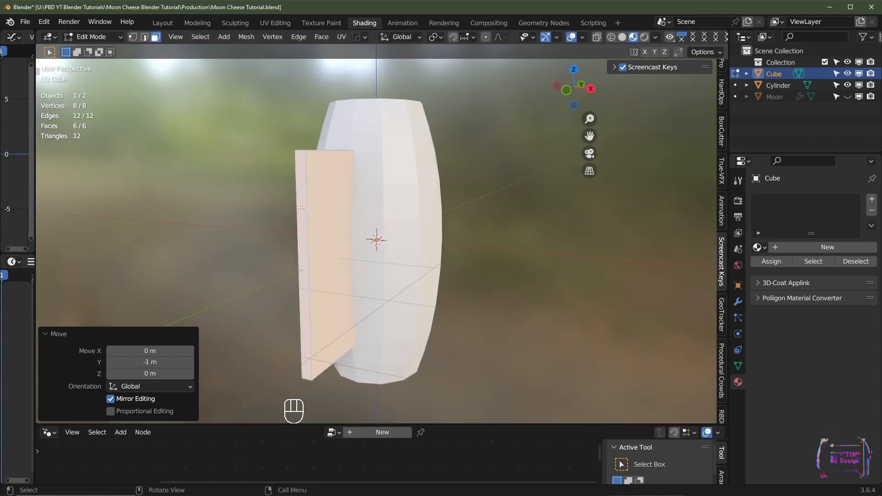
pyautogui.click(302, 207)
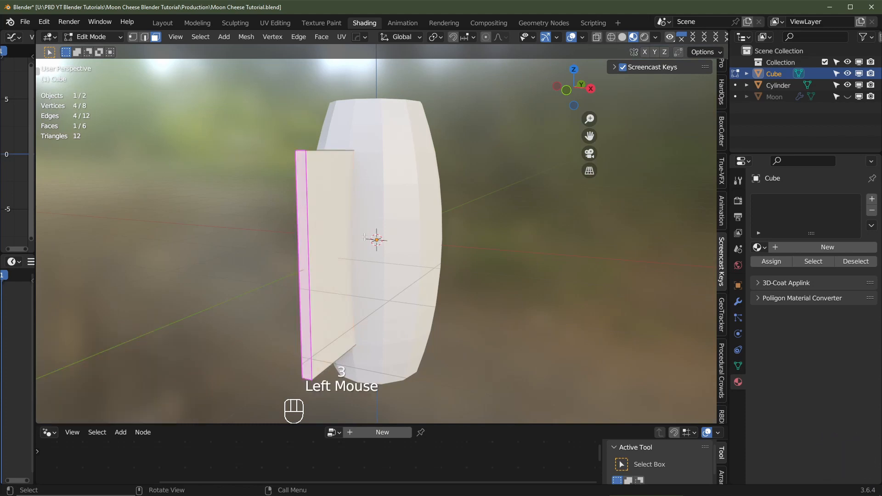
pyautogui.press('KP_3')
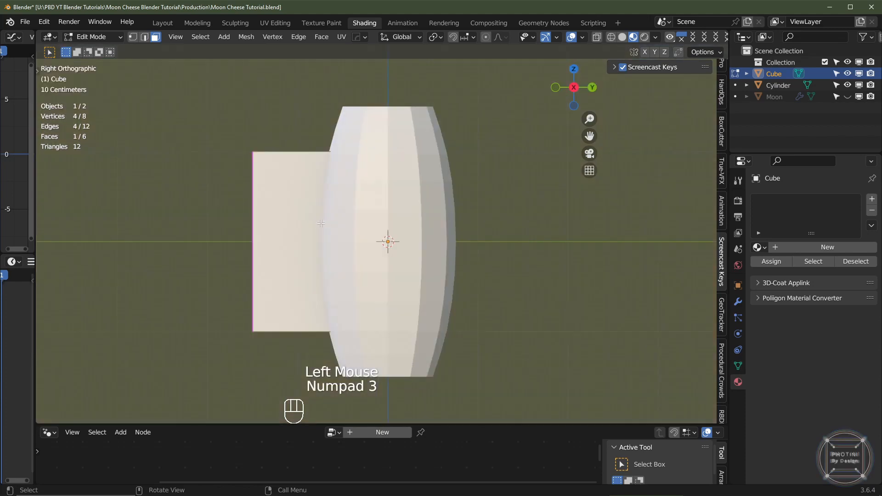
pyautogui.press('g')
pyautogui.middleClick(295, 211)
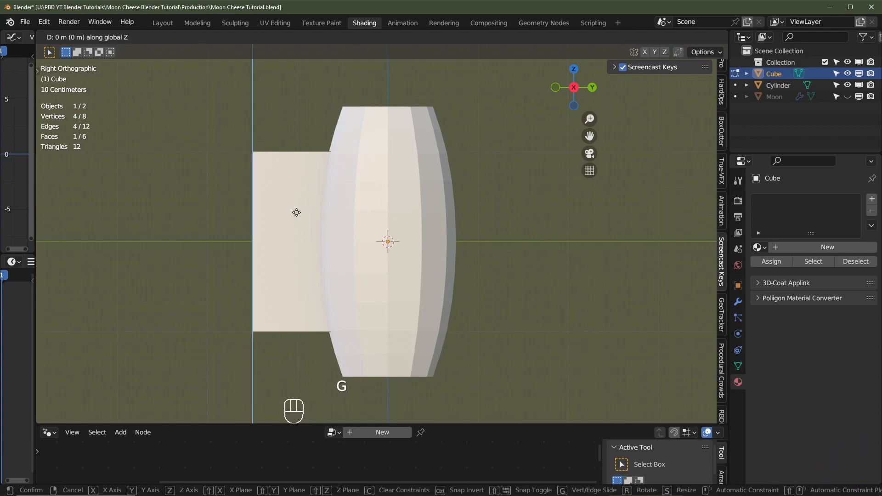
pyautogui.click(295, 256)
# Select the top edge of the fin's outer face and move it -0.5 m along Z
pyautogui.moveTo(295, 256); pyautogui.dragTo(299, 219, button='middle')
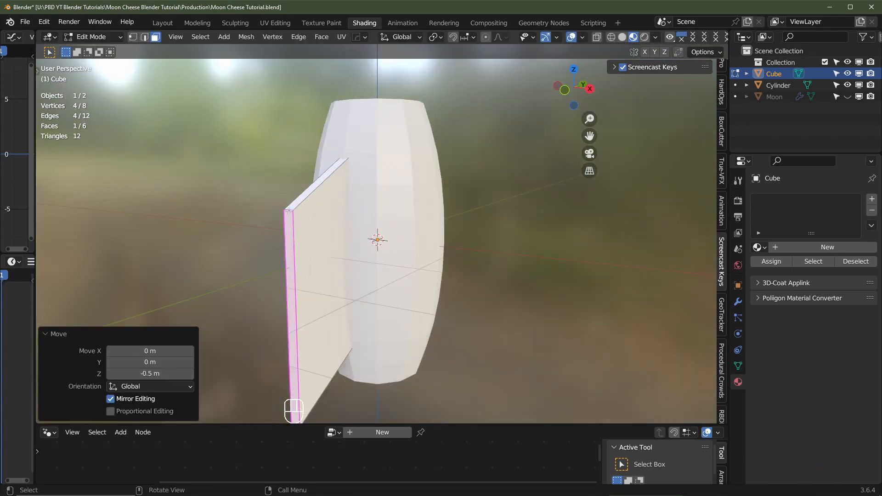
pyautogui.press('2')
pyautogui.click(288, 210)
pyautogui.click(288, 210)
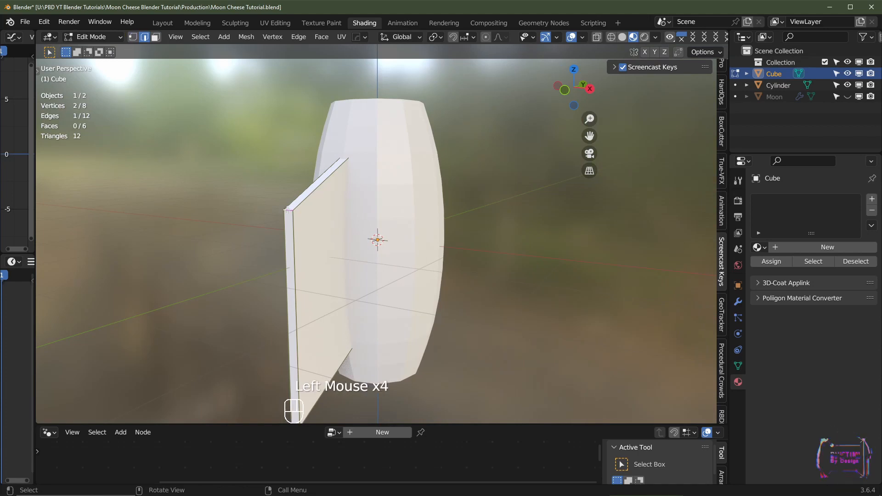
pyautogui.press('KP_3')
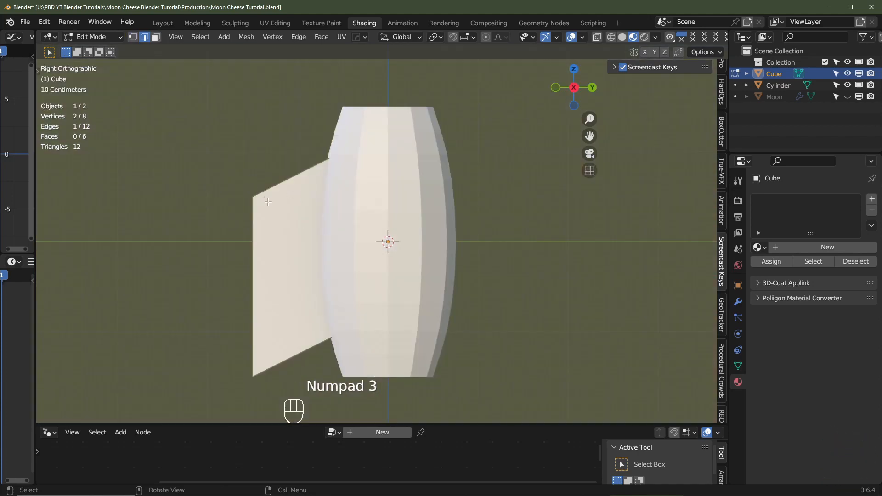
pyautogui.press('g')
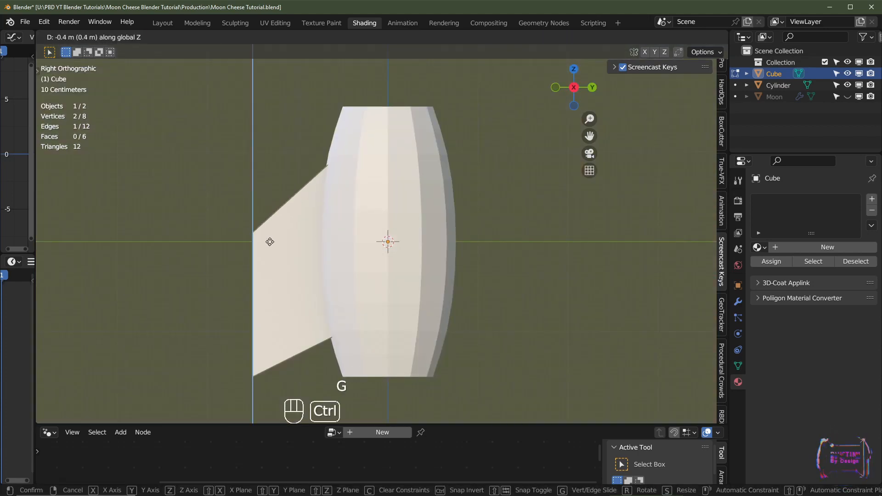
pyautogui.click(270, 241)
# Select the whole fin mesh, scale it by 0.7 along Y and move it 0.1 m along Y into the barrel
pyautogui.moveTo(270, 242); pyautogui.dragTo(294, 237, button='middle')
pyautogui.press('KP_1')
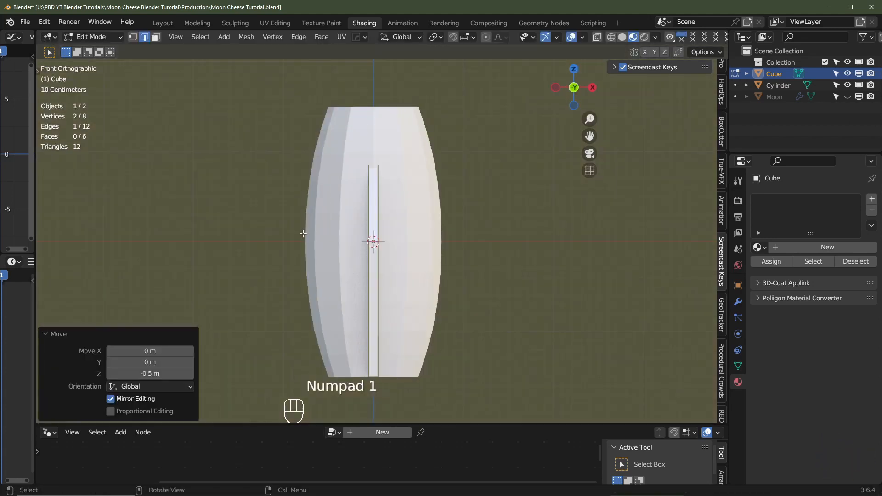
pyautogui.press('KP_3')
pyautogui.press('a')
pyautogui.press('a')
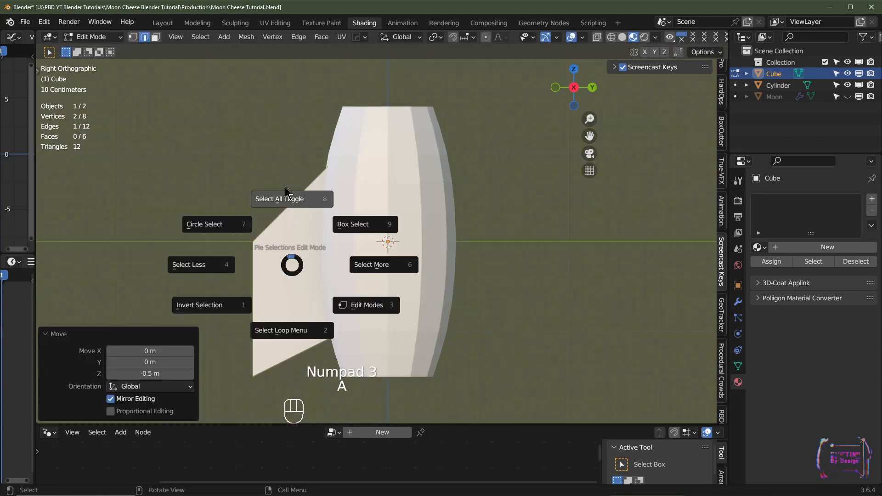
pyautogui.click(298, 180)
pyautogui.press('s')
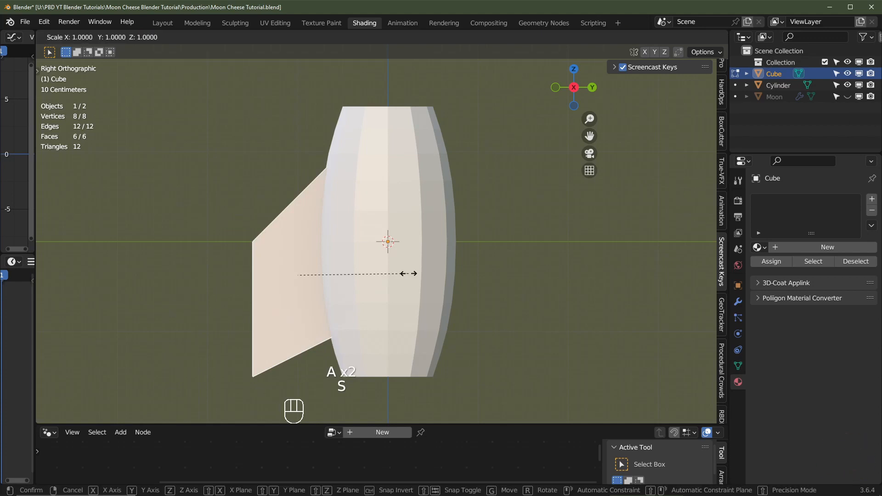
pyautogui.press('y')
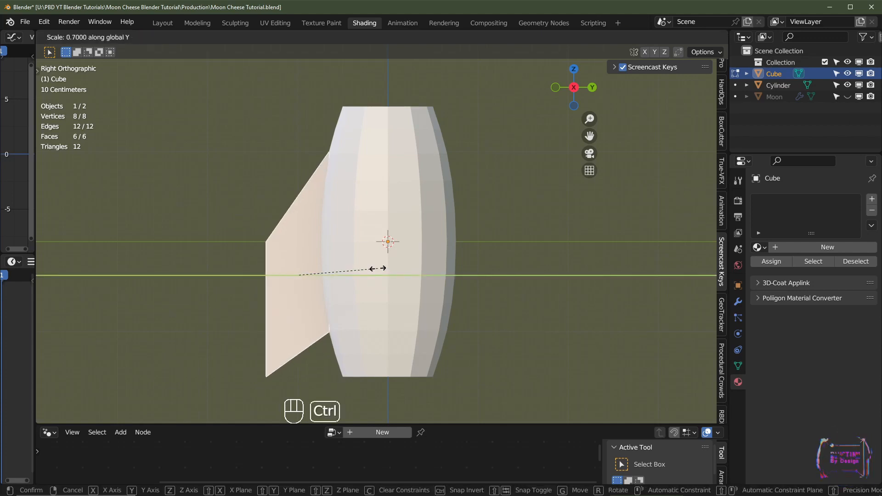
pyautogui.click(376, 269)
pyautogui.press('g')
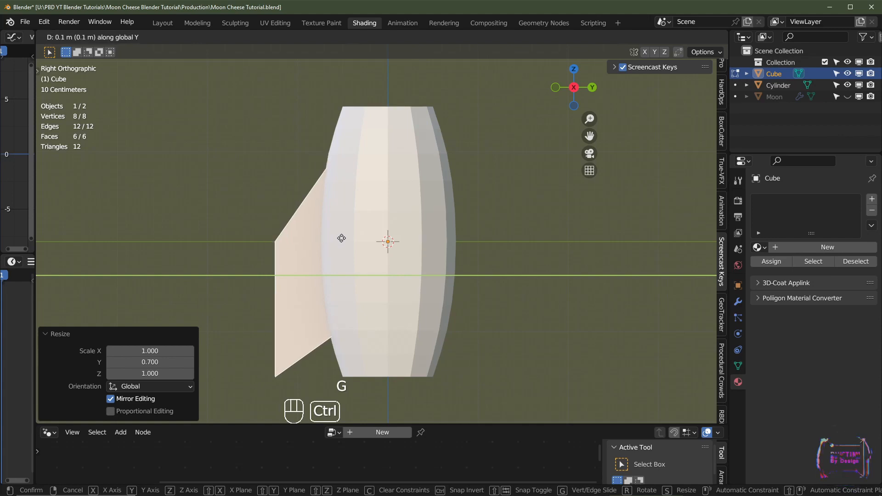
pyautogui.click(342, 239)
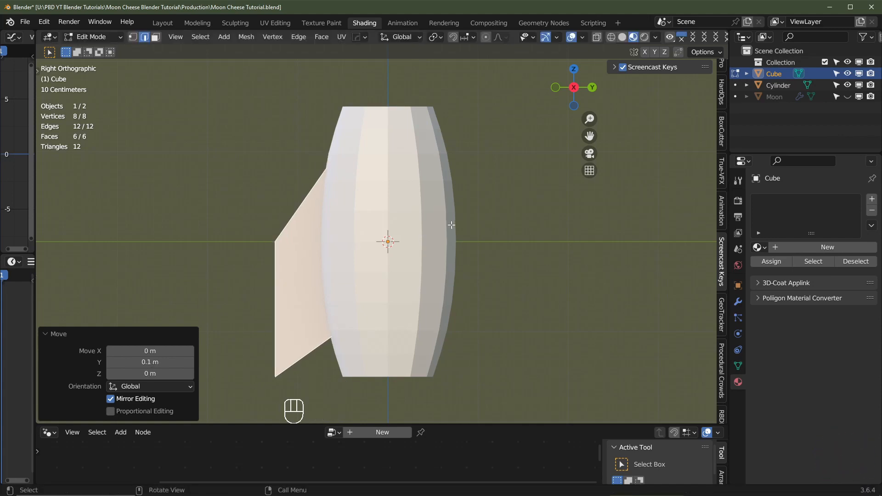
# Return to object mode and apply the scale of the fin and of the barrel
pyautogui.press('Tab')
pyautogui.moveTo(385, 239); pyautogui.dragTo(361, 248, button='middle')
pyautogui.hotkey('ctrl', 'a')
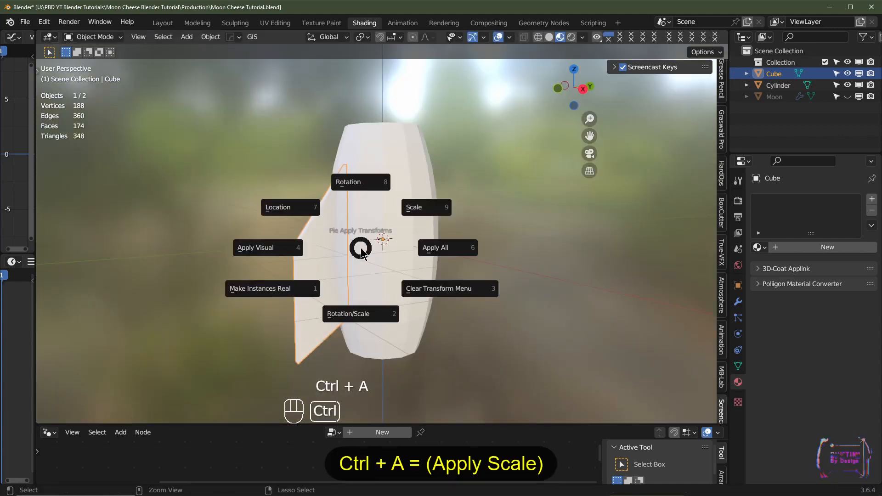
pyautogui.click(426, 208)
pyautogui.click(409, 219)
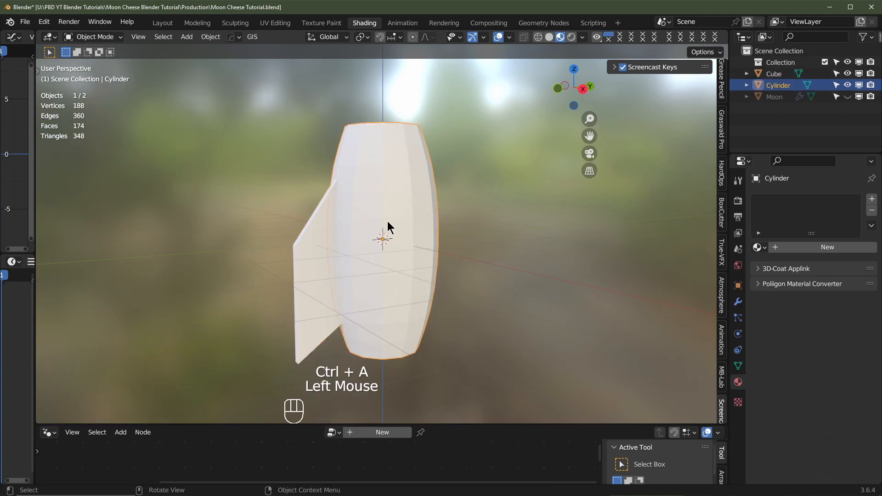
pyautogui.hotkey('ctrl', 'a')
pyautogui.click(441, 202)
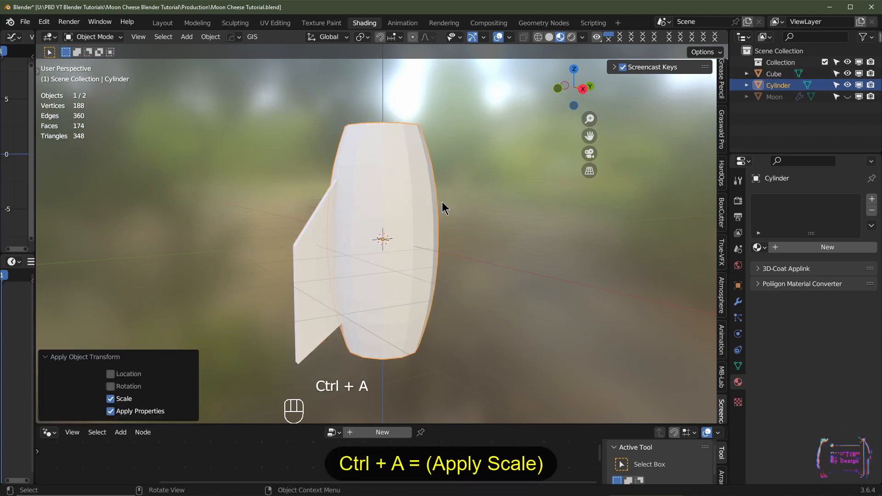
# Select the barrel body and open its modifier settings
pyautogui.moveTo(407, 222); pyautogui.dragTo(340, 246, button='middle')
pyautogui.click(332, 249)
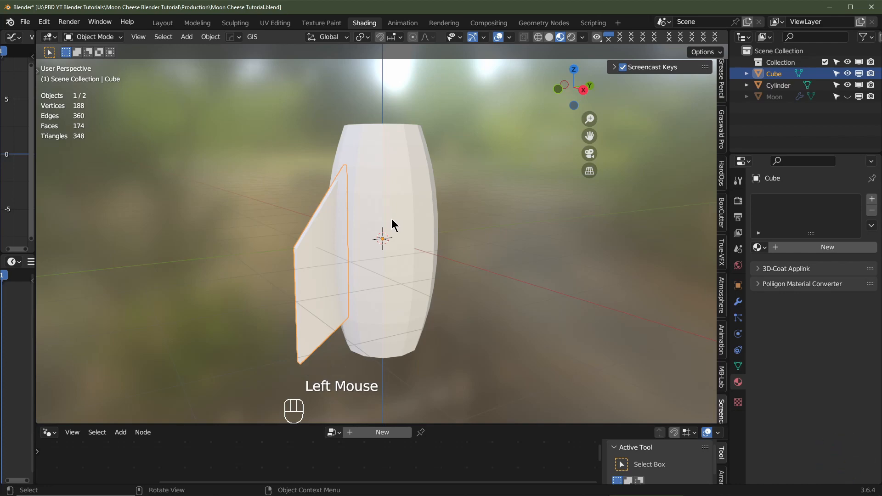
pyautogui.moveTo(393, 223); pyautogui.dragTo(391, 191, button='middle')
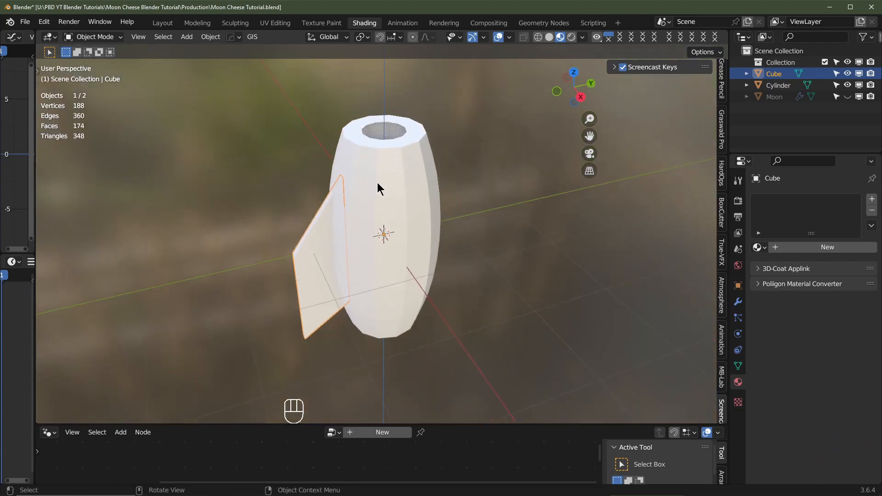
pyautogui.click(401, 182)
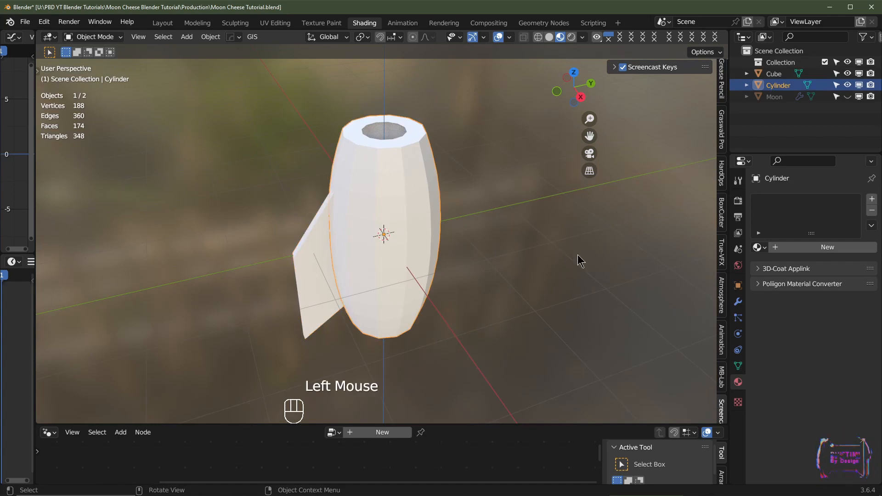
pyautogui.click(738, 302)
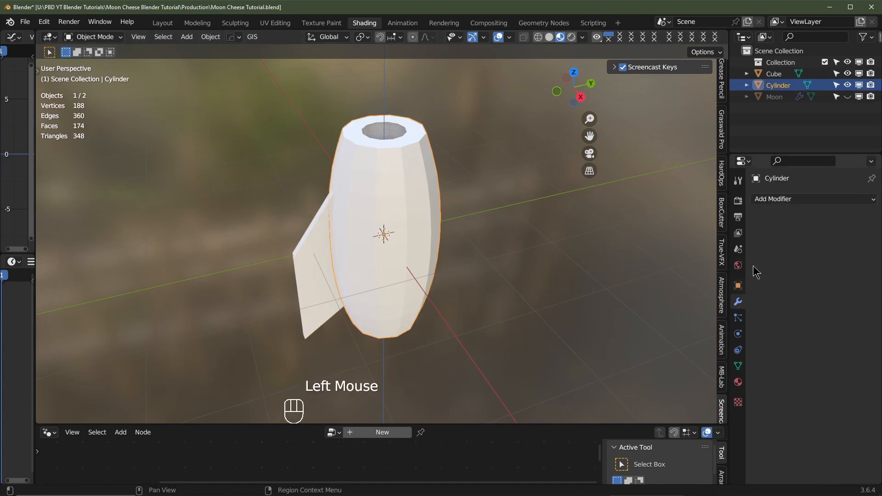
pyautogui.click(772, 200)
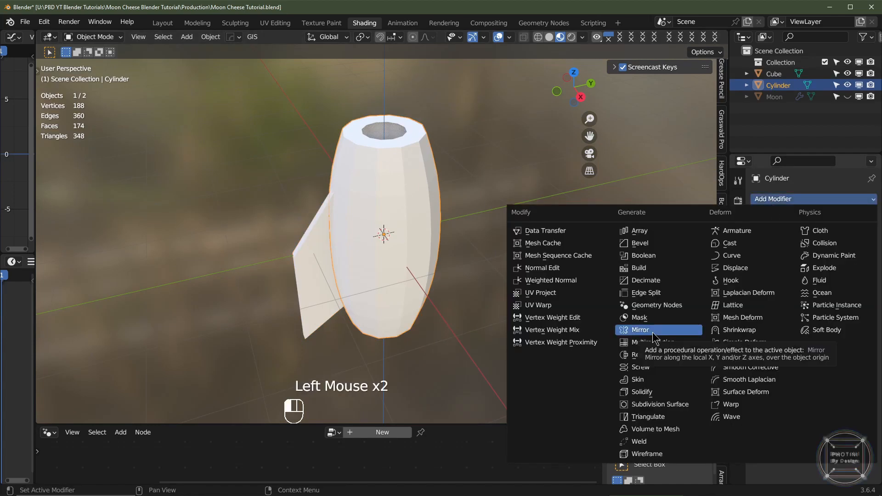
pyautogui.click(657, 404)
pyautogui.click(855, 243)
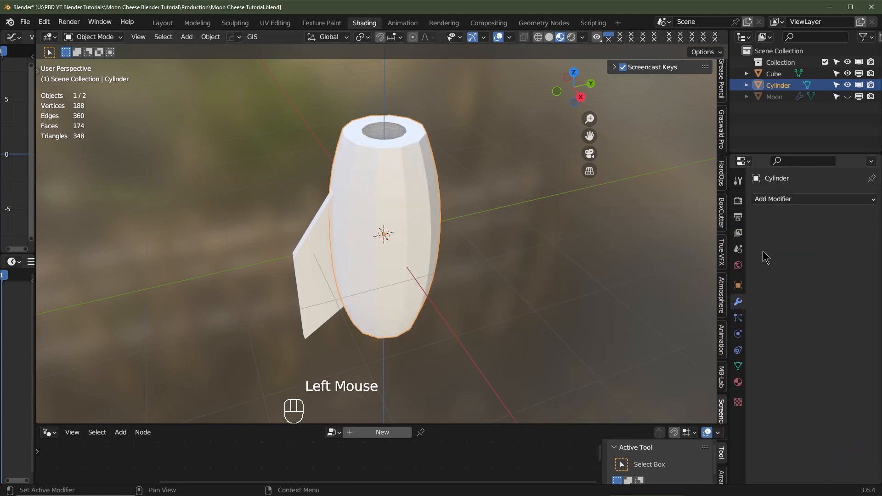
# Give the barrel level 2 subdivision and cut an edge loop just below its top rim, with a slide factor of about -0.77
pyautogui.hotkey('ctrl', '2')
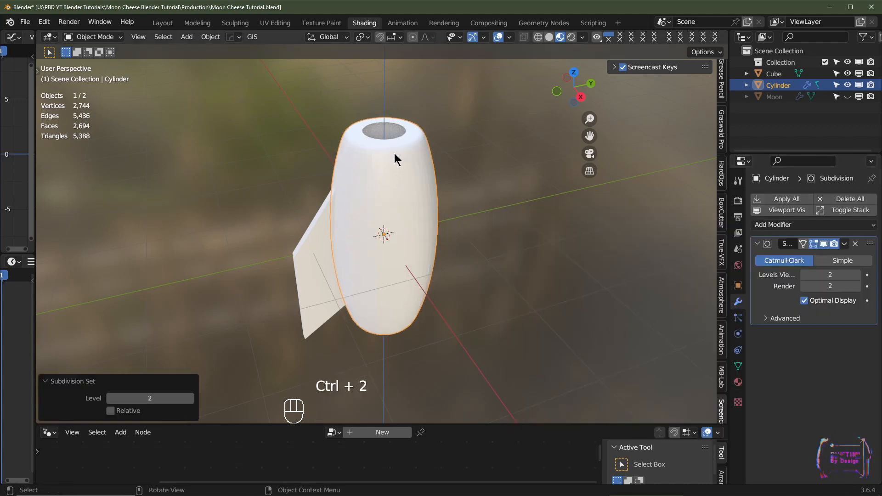
pyautogui.press('Tab')
pyautogui.moveTo(416, 190); pyautogui.dragTo(395, 185, button='middle')
pyautogui.scroll(1, 401, 180)
pyautogui.press('KP_1')
pyautogui.scroll(1, 395, 184)
pyautogui.hotkey('ctrl', 'r')
pyautogui.click(396, 171)
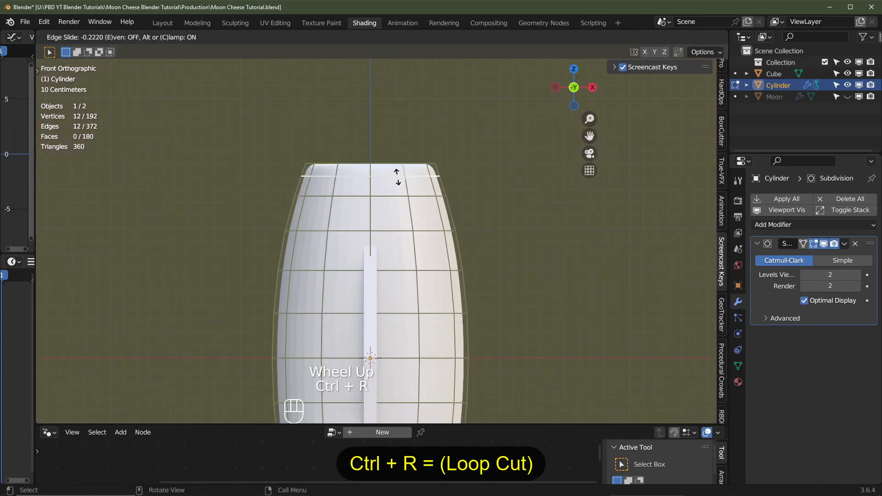
pyautogui.click(396, 169)
# Cut an edge loop around the barrel's flat top ring, close to its outer edge, and return to object mode
pyautogui.moveTo(395, 169); pyautogui.dragTo(427, 203, button='middle')
pyautogui.hotkey('ctrl', 'r')
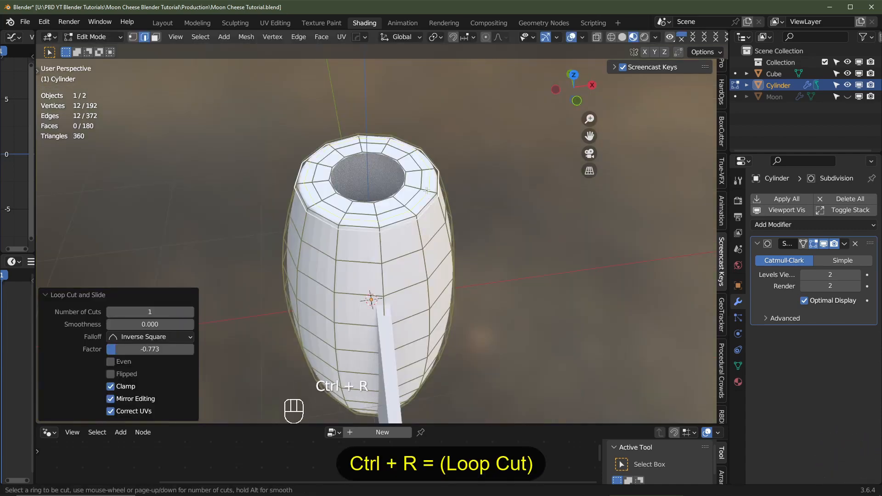
pyautogui.click(427, 192)
pyautogui.click(431, 194)
pyautogui.moveTo(431, 193); pyautogui.dragTo(427, 153, button='middle')
pyautogui.press('Tab')
pyautogui.moveTo(362, 159); pyautogui.dragTo(378, 175, button='middle')
pyautogui.scroll(-2, 420, 278)
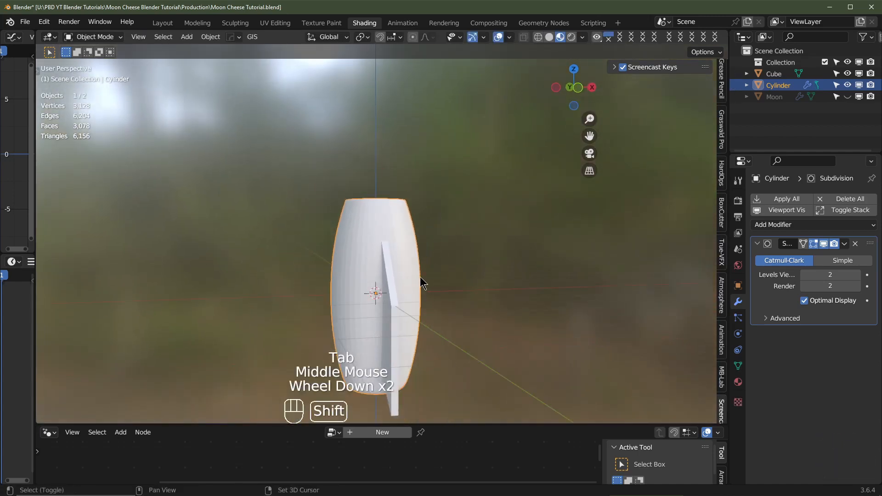
# Cut an edge loop around the barrel's side just above its bottom rim, with a slide factor of about 0.71
pyautogui.keyDown('shift'); pyautogui.moveTo(420, 277); pyautogui.dragTo(393, 255, button='middle'); pyautogui.keyUp('shift')
pyautogui.click(385, 248)
pyautogui.press('Tab')
pyautogui.scroll(1, 385, 251)
pyautogui.press('KP_1')
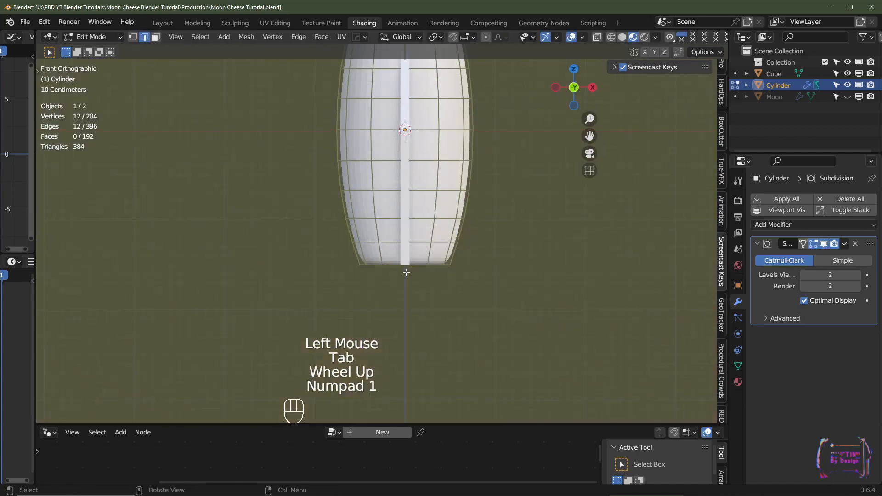
pyautogui.scroll(2, 376, 268)
pyautogui.hotkey('ctrl', 'r')
pyautogui.click(376, 269)
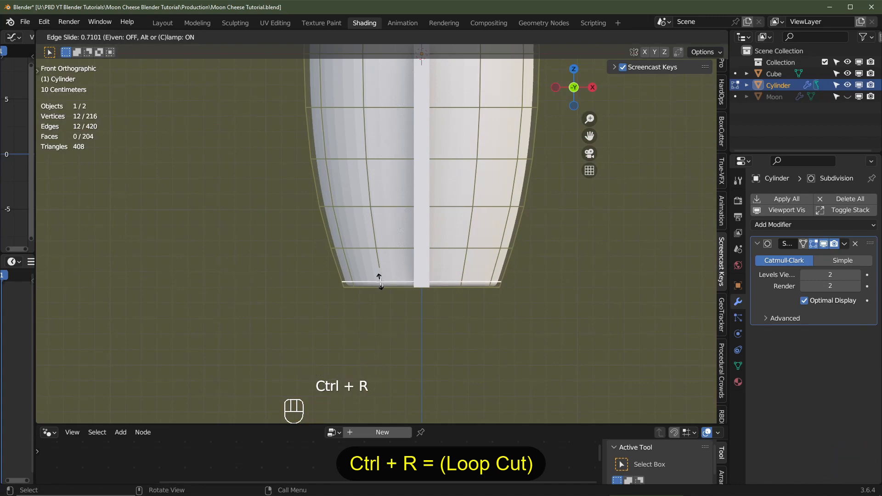
pyautogui.click(382, 273)
# Cut an edge loop around the barrel's flat bottom ring, near its outer edge, and return to object mode
pyautogui.moveTo(382, 274); pyautogui.dragTo(383, 253, button='middle')
pyautogui.hotkey('ctrl', 'r')
pyautogui.click(375, 254)
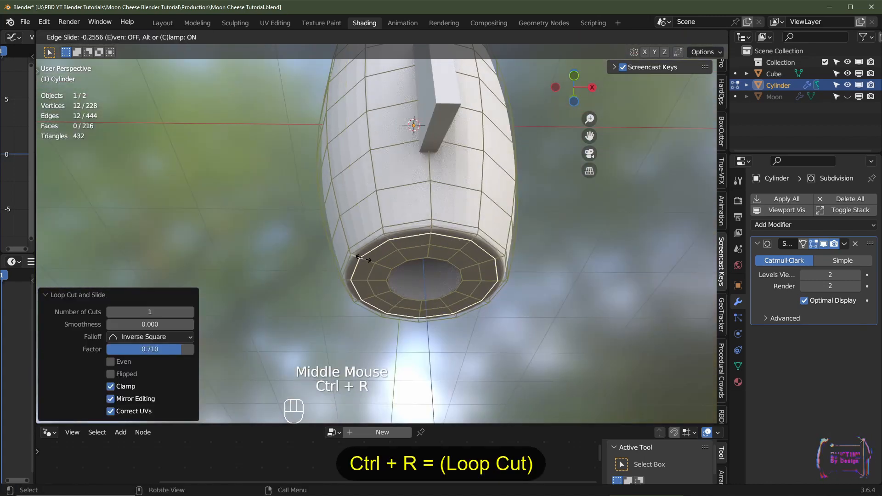
pyautogui.click(365, 255)
pyautogui.scroll(-2, 365, 256)
pyautogui.press('Tab')
# Select the fin and give it level 2 subdivision
pyautogui.moveTo(413, 218); pyautogui.dragTo(428, 239, button='middle')
pyautogui.click(407, 207)
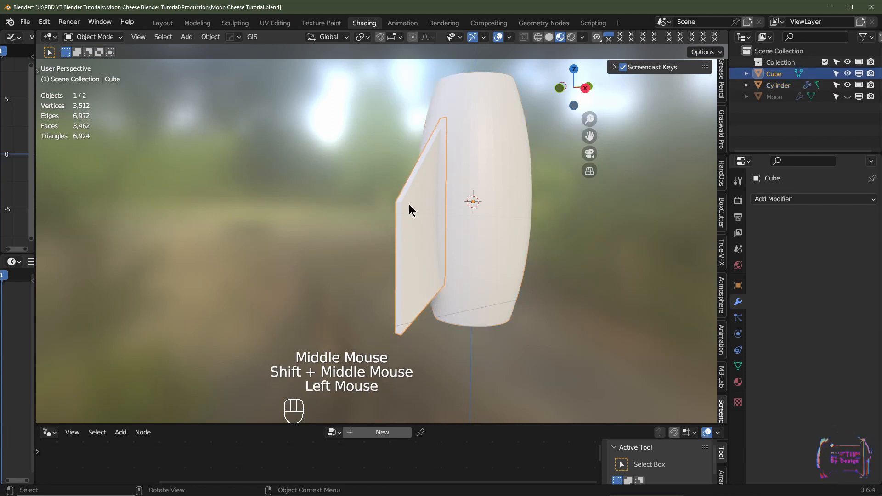
pyautogui.hotkey('ctrl', '2')
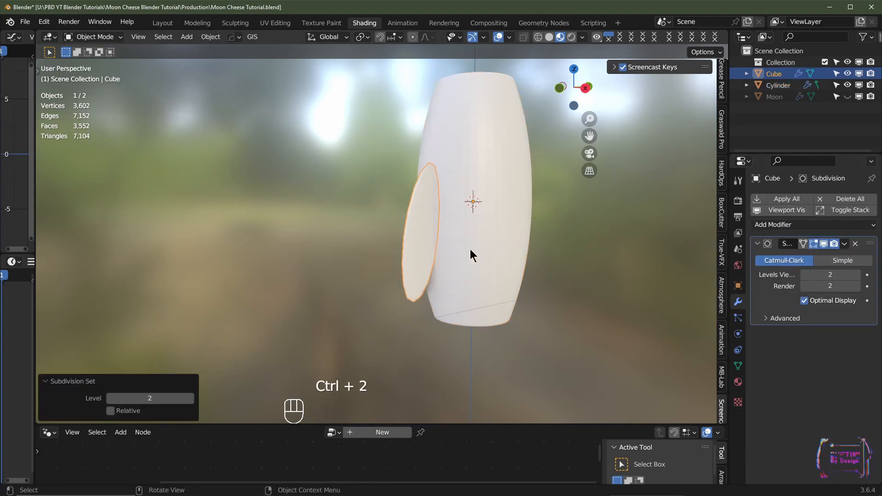
# In the fin's mesh, cut an edge loop along its lower sloping edge, with a slide factor of about 0.89
pyautogui.moveTo(470, 252); pyautogui.dragTo(449, 272, button='middle')
pyautogui.press('Tab')
pyautogui.keyDown('shift'); pyautogui.moveTo(392, 270); pyautogui.dragTo(384, 235, button='middle'); pyautogui.keyUp('shift')
pyautogui.moveTo(384, 235); pyautogui.dragTo(406, 247, button='middle')
pyautogui.press('KP_1')
pyautogui.press('KP_3')
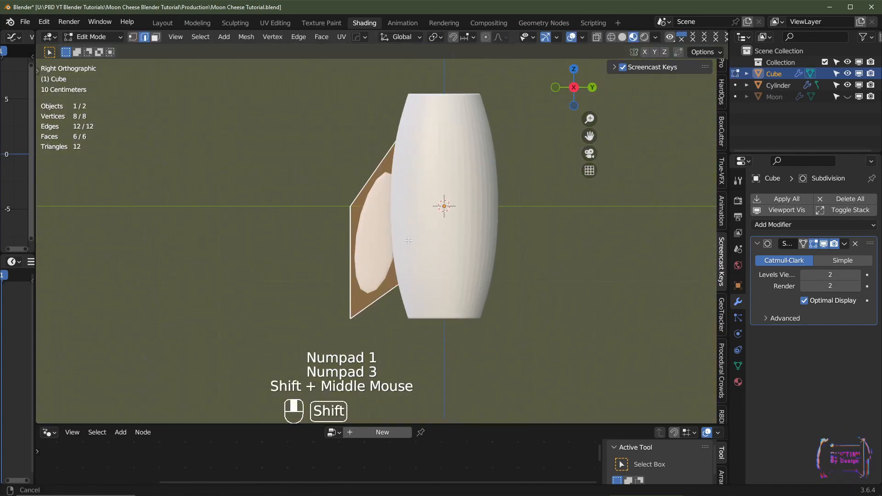
pyautogui.hotkey('ctrl', 'r')
pyautogui.click(360, 241)
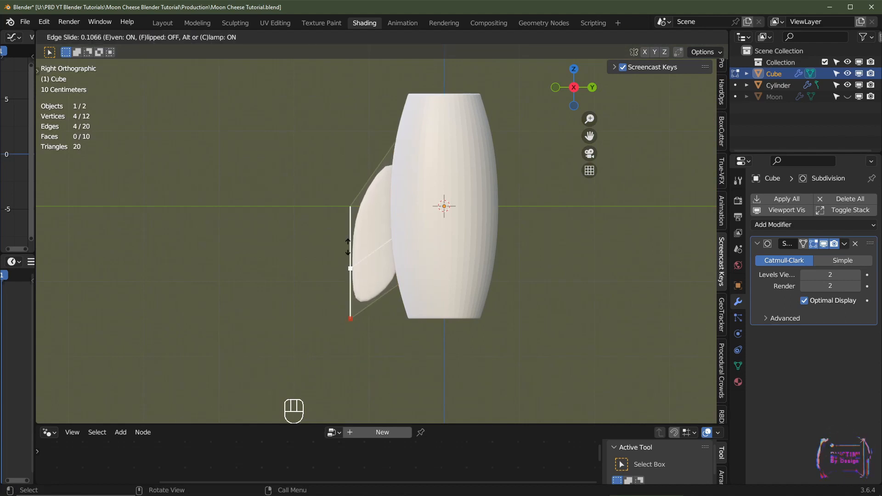
pyautogui.press('f')
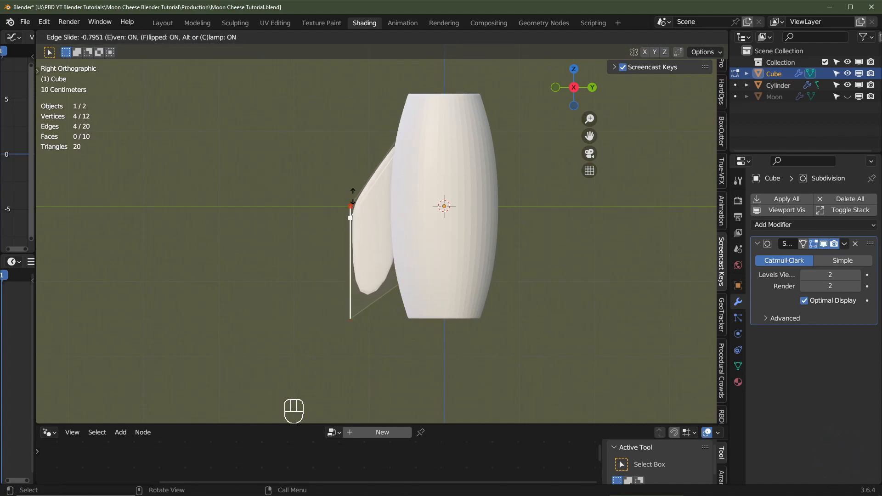
pyautogui.press('f')
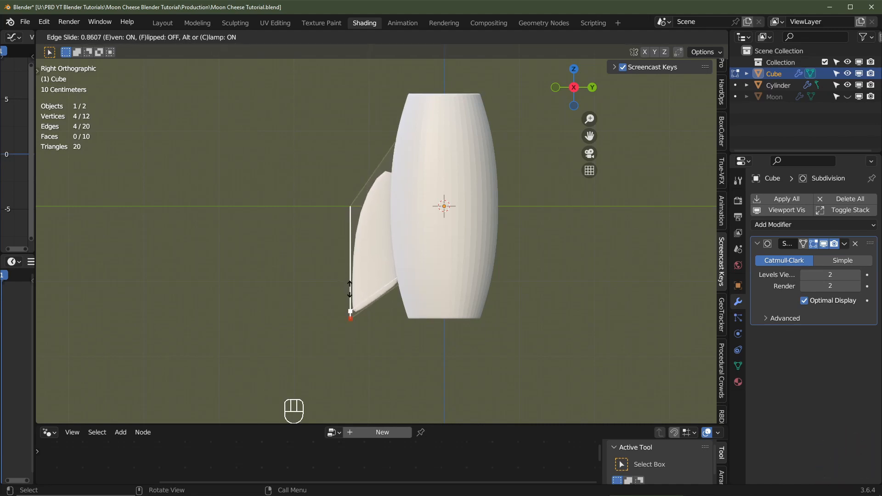
pyautogui.click(350, 291)
# Cut an edge loop along the fin's upper sloping edge, with a slide factor of about -0.85
pyautogui.hotkey('ctrl', 'r')
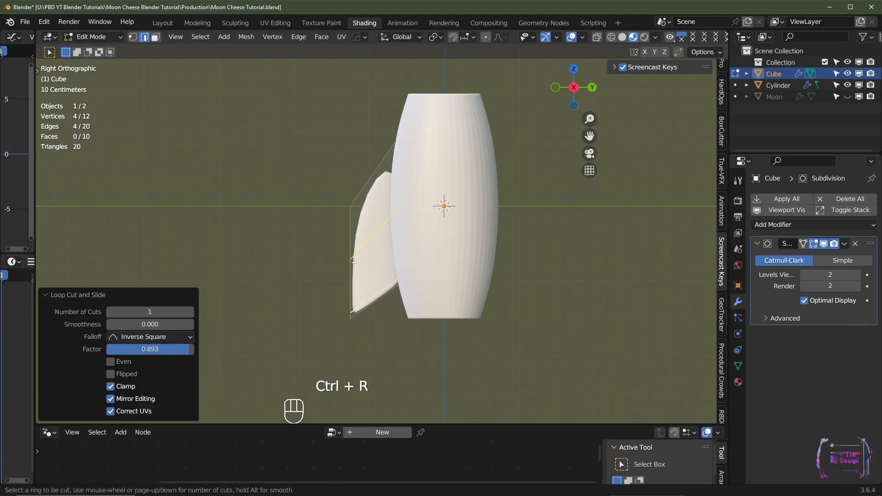
pyautogui.click(352, 278)
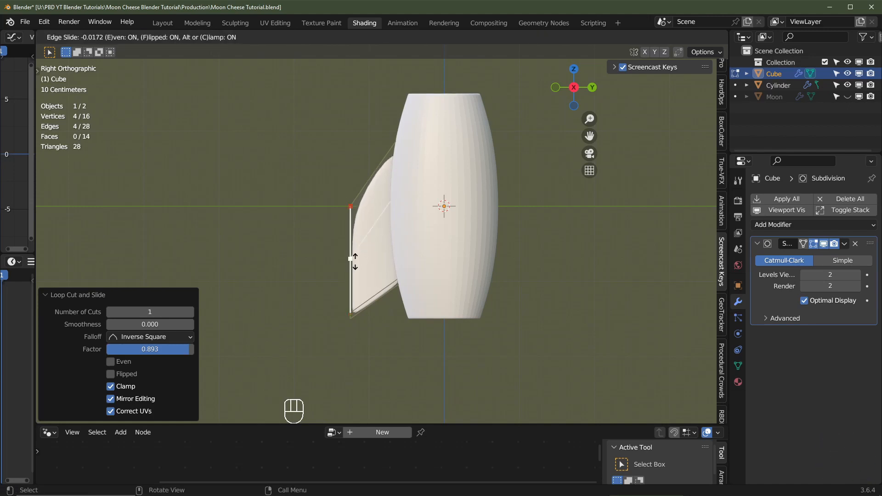
pyautogui.click(373, 201)
# Cut a vertical edge loop close to the fin's outer edge, with a slide factor of about -0.84
pyautogui.hotkey('ctrl', 'r')
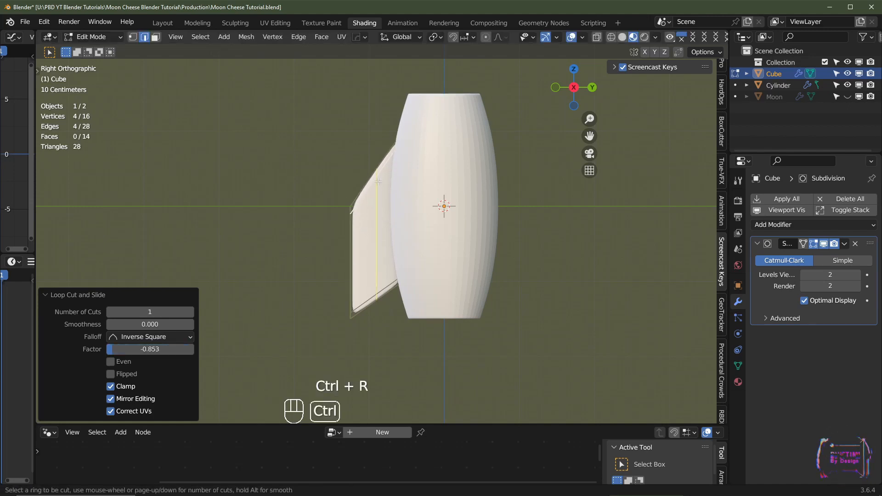
pyautogui.click(365, 206)
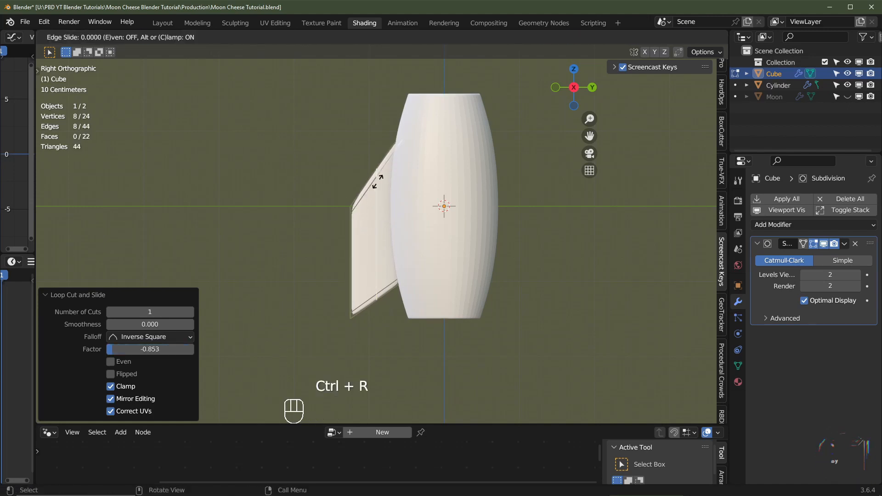
pyautogui.click(361, 215)
# Cut a vertical edge loop on the fin's barrel side, with a slide factor of about -0.63, and return to object mode
pyautogui.hotkey('ctrl', 'r')
pyautogui.click(378, 196)
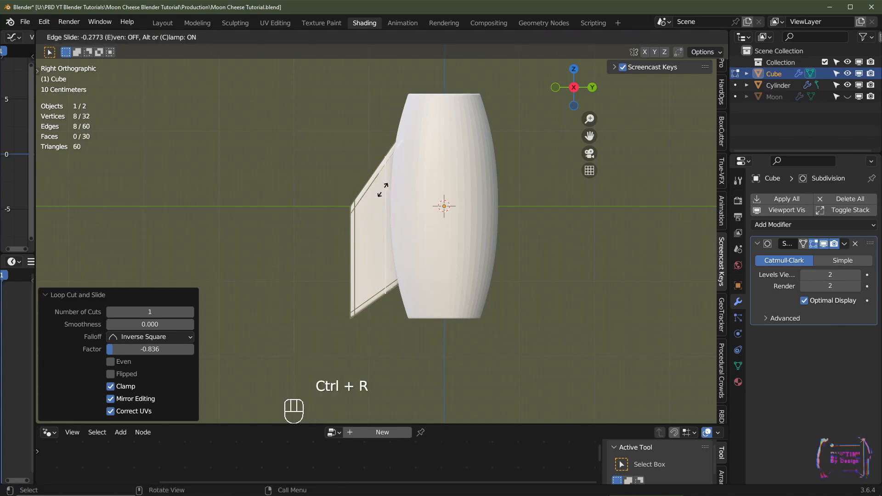
pyautogui.click(395, 182)
pyautogui.moveTo(394, 184); pyautogui.dragTo(399, 216, button='middle')
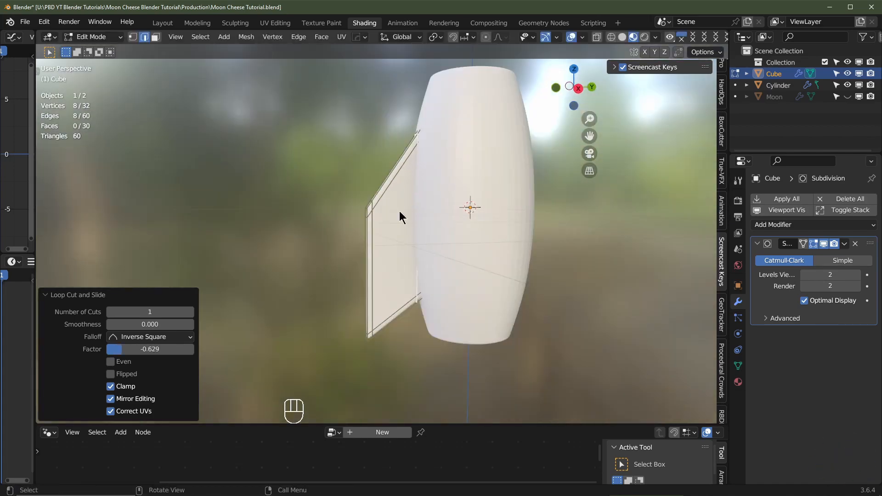
pyautogui.press('Tab')
# Shade the fin and the barrel smooth
pyautogui.scroll(-3, 413, 248)
pyautogui.moveTo(415, 262); pyautogui.dragTo(385, 238, button='middle')
pyautogui.click(385, 252)
pyautogui.scroll(4, 386, 252)
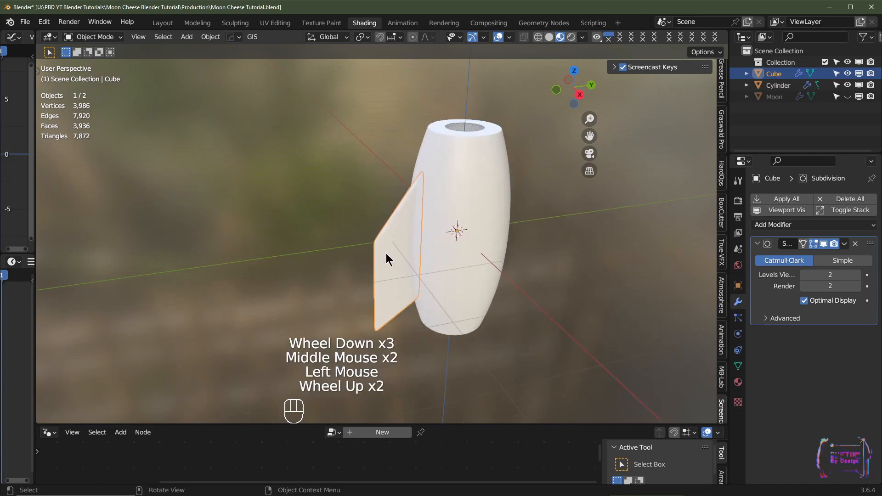
pyautogui.press('z')
pyautogui.click(534, 216)
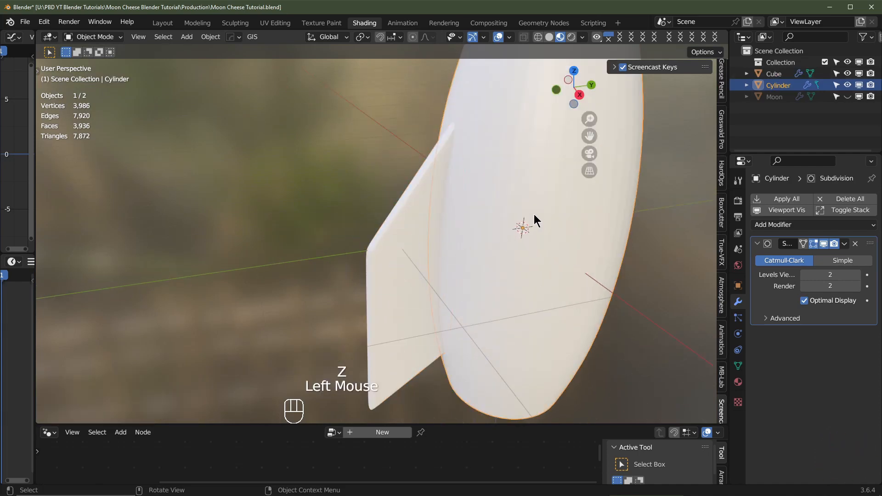
pyautogui.scroll(-2, 533, 213)
pyautogui.scroll(2, 505, 225)
pyautogui.press('z')
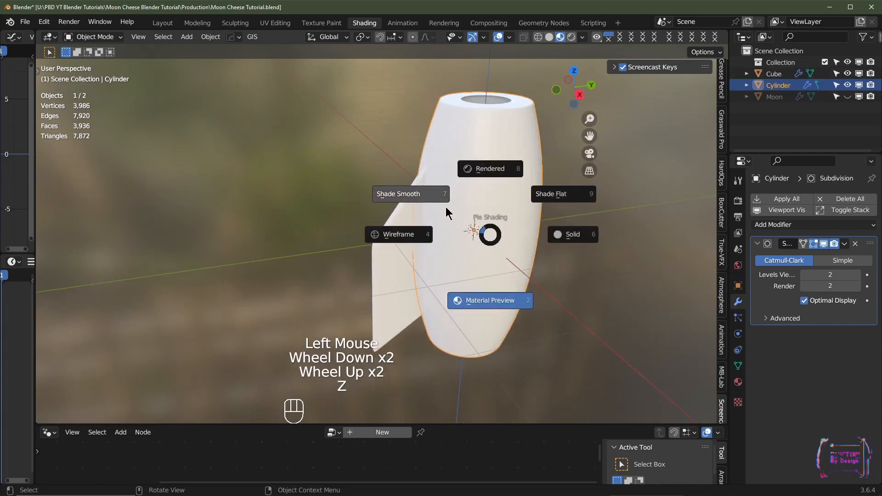
pyautogui.click(429, 197)
# Duplicate the fin and rotate the copy 90° about the Z axis, onto the barrel's +X side
pyautogui.click(412, 255)
pyautogui.moveTo(427, 200); pyautogui.dragTo(406, 304, button='middle')
pyautogui.press('KP_7')
pyautogui.hotkey('shift', 'd')
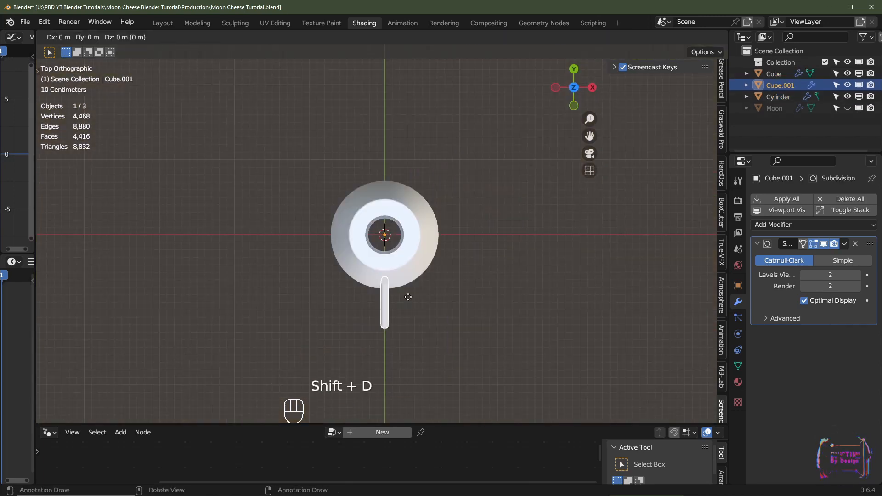
pyautogui.write('rz')
pyautogui.write('90')
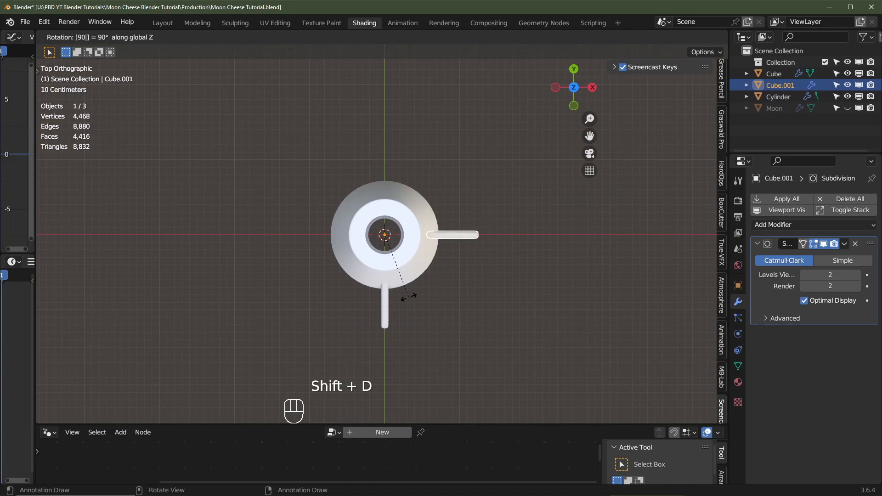
pyautogui.press('Return')
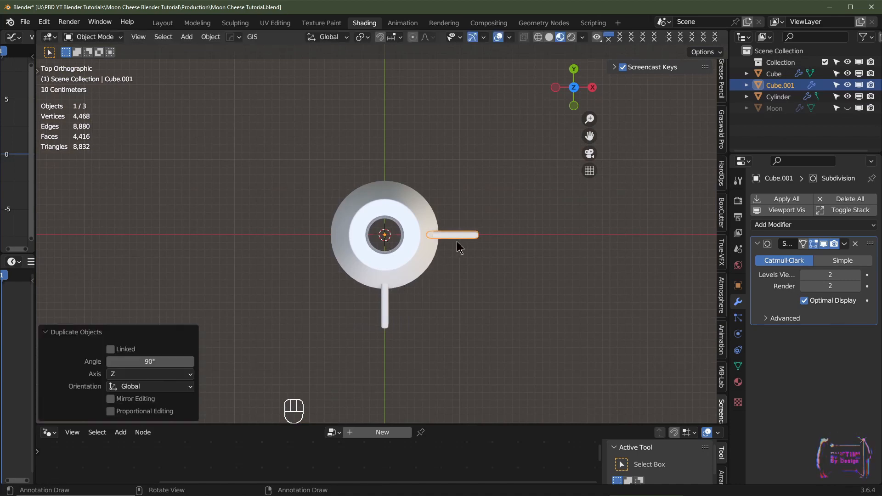
# Duplicate the +X fin and rotate the copy 90° around the barrel, opposite the original fin
pyautogui.hotkey('shift', 'd')
pyautogui.write('r')
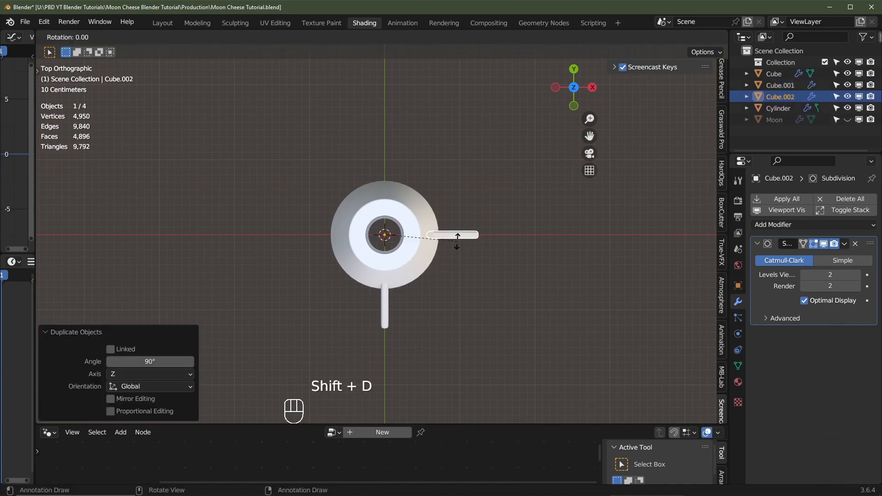
pyautogui.write('90')
pyautogui.press('Return')
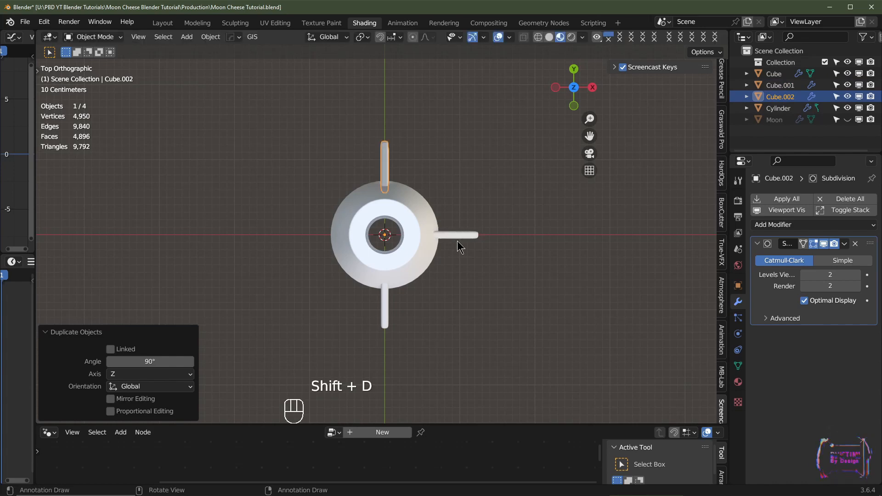
# Duplicate the +Y fin and rotate the copy 90° around the barrel to its -X side
pyautogui.write('r')
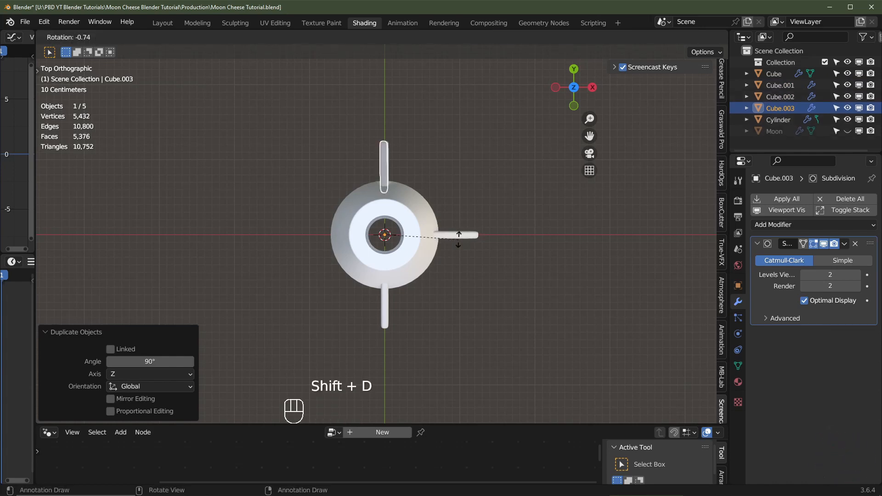
pyautogui.write('90')
pyautogui.press('Return')
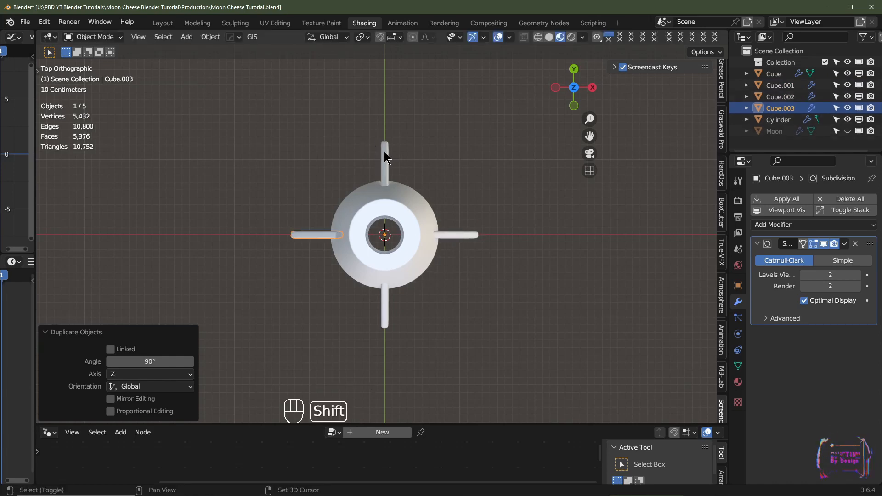
# Join the four fins into a single object
pyautogui.keyDown('shift'); pyautogui.click(385, 155); pyautogui.keyUp('shift')
pyautogui.keyDown('shift'); pyautogui.click(468, 234); pyautogui.keyUp('shift')
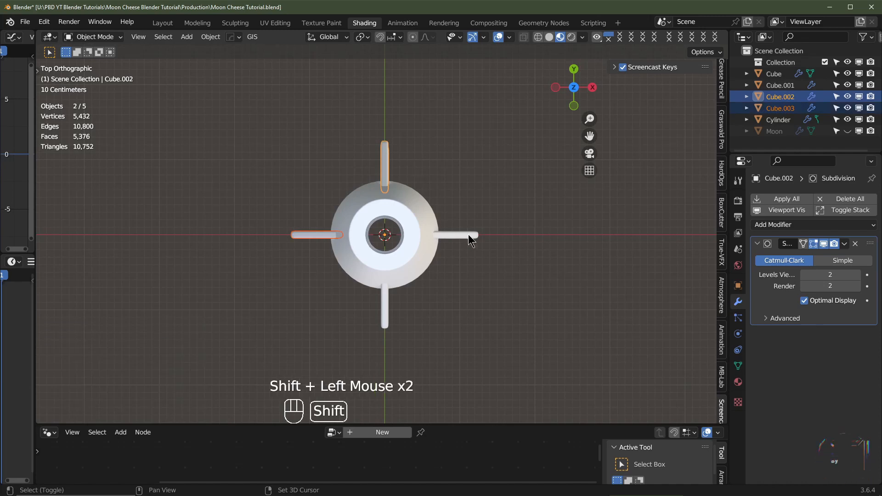
pyautogui.keyDown('shift'); pyautogui.click(386, 318); pyautogui.keyUp('shift')
pyautogui.moveTo(386, 319); pyautogui.dragTo(364, 286, button='middle')
pyautogui.hotkey('ctrl', 'j')
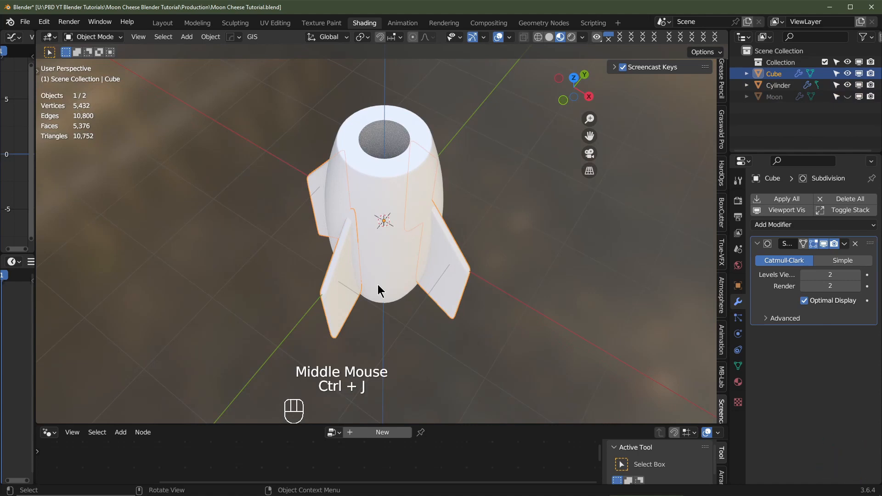
pyautogui.click(463, 279)
pyautogui.press('g')
pyautogui.rightClick(490, 245)
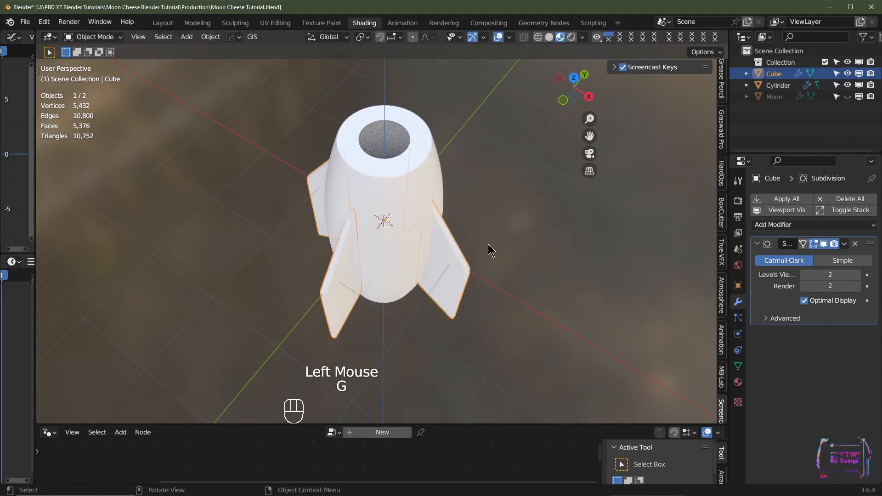
# Join the combined fins with the barrel body, keeping the barrel as the active object
pyautogui.moveTo(433, 258); pyautogui.dragTo(411, 231, button='middle')
pyautogui.keyDown('shift'); pyautogui.click(380, 139); pyautogui.keyUp('shift')
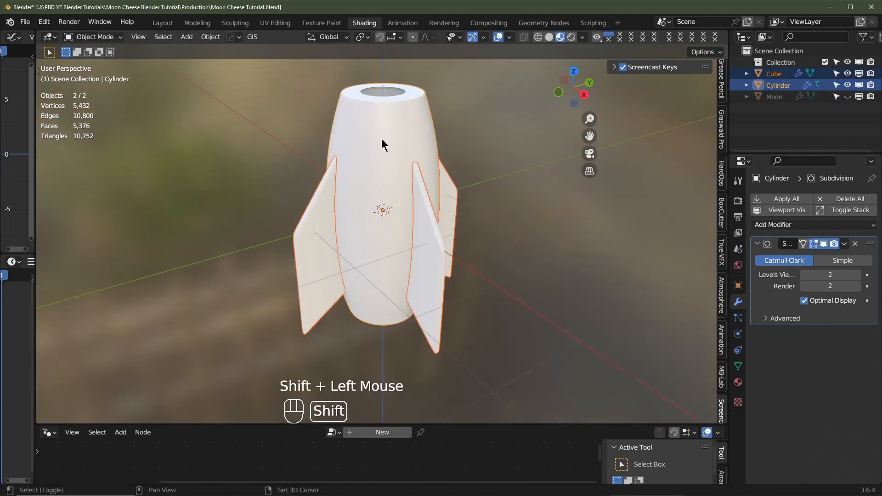
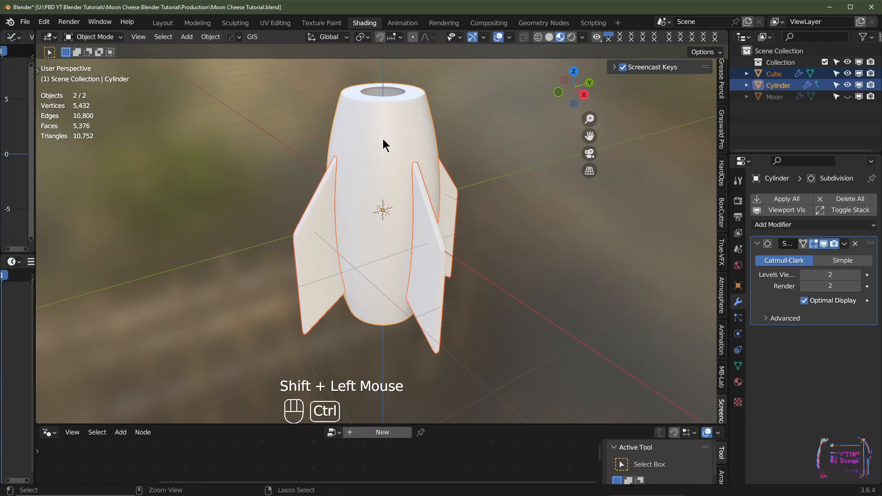
pyautogui.hotkey('ctrl', 'j')
pyautogui.moveTo(382, 139); pyautogui.dragTo(405, 181, button='middle')
pyautogui.click(444, 235)
pyautogui.moveTo(444, 234); pyautogui.dragTo(385, 193, button='middle')
# Add a 12-vertex cylinder at the world origin with a radius of 2 m and a depth of 2 m
pyautogui.press('KP_1')
pyautogui.scroll(-3, 389, 286)
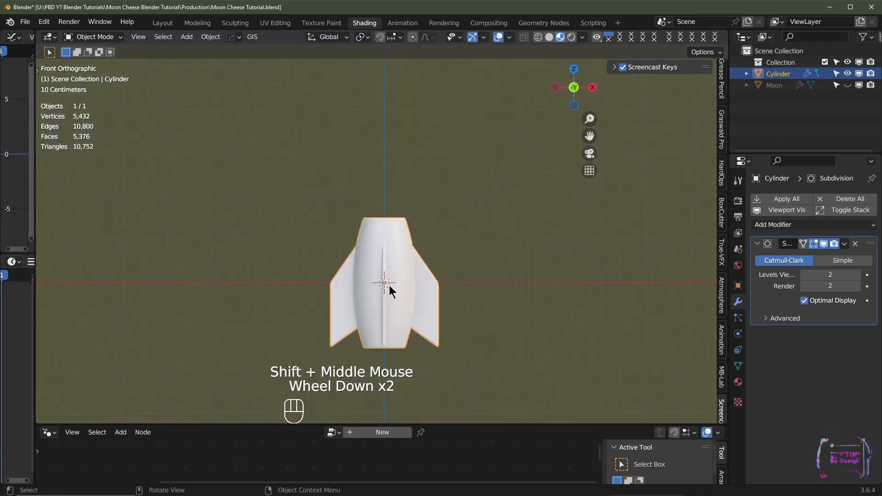
pyautogui.scroll(1, 389, 286)
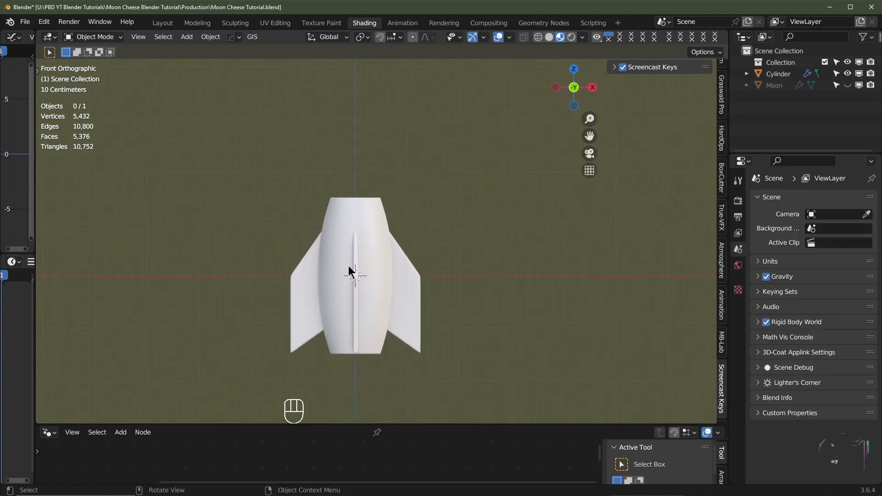
pyautogui.hotkey('shift', 'a')
pyautogui.moveTo(334, 253)
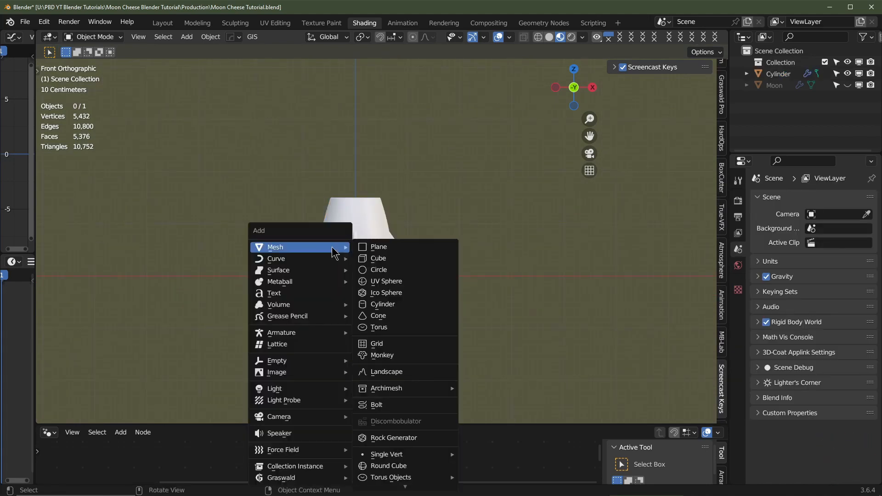
pyautogui.click(391, 303)
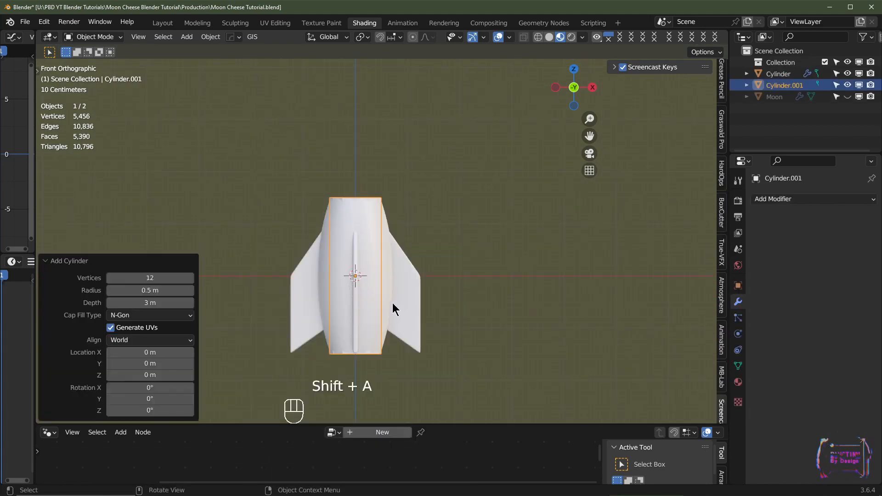
pyautogui.click(156, 290)
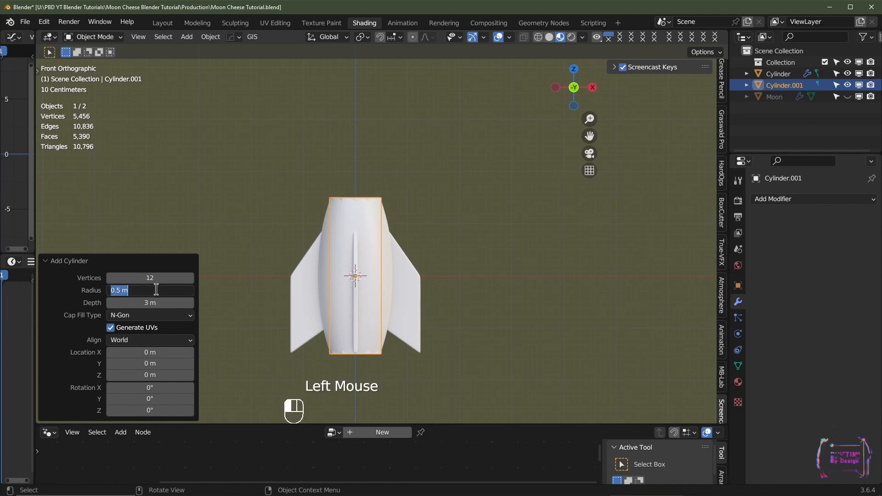
pyautogui.write('2')
pyautogui.press('Tab')
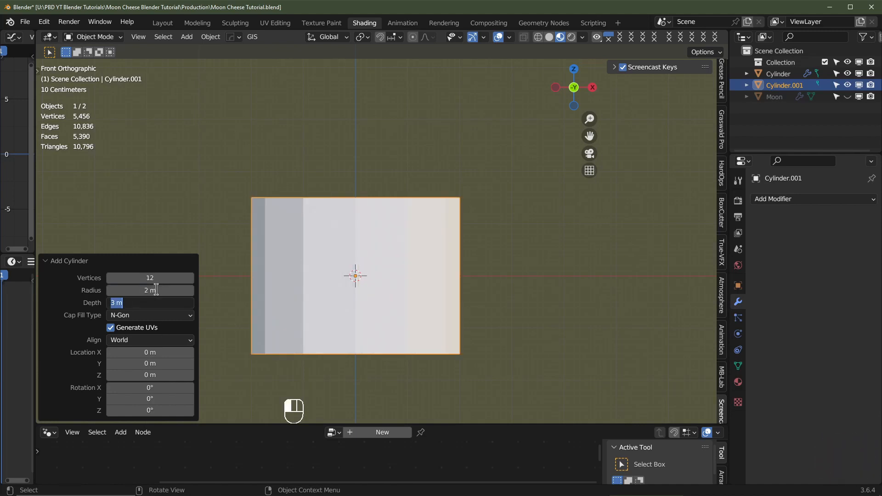
pyautogui.write('2')
pyautogui.press('Return')
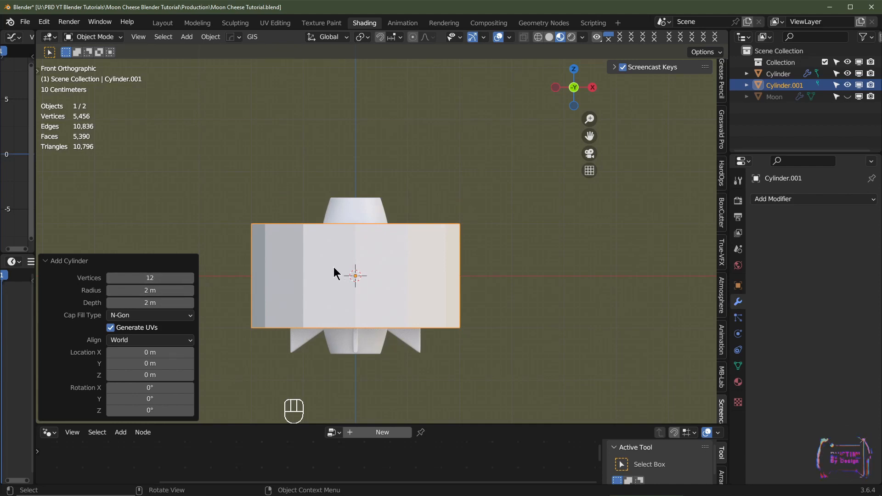
# Scale the new cylinder's whole mesh to 0.5 in X and Y, leaving Z locked
pyautogui.press('Tab')
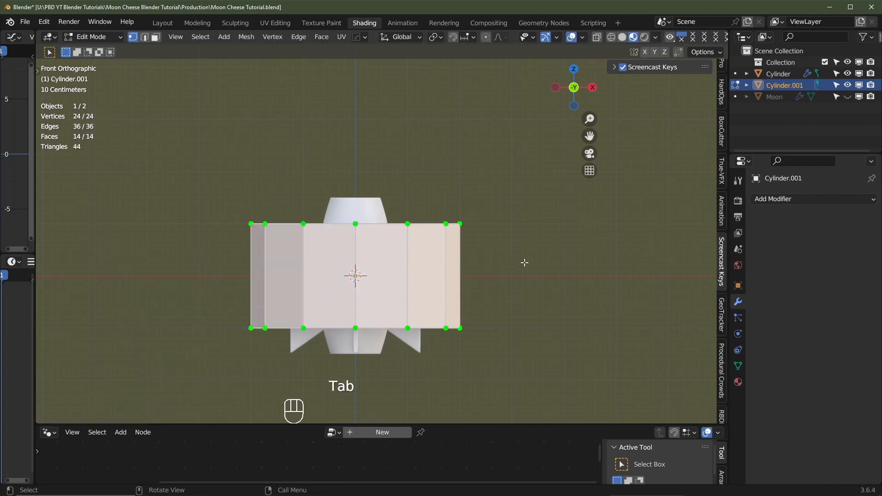
pyautogui.press('s')
pyautogui.hotkey('shift', 'z')
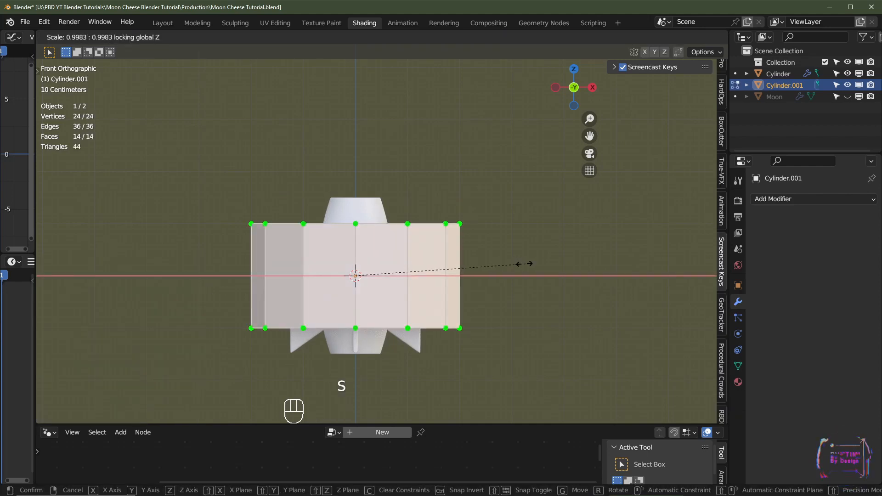
pyautogui.press('ctrl')
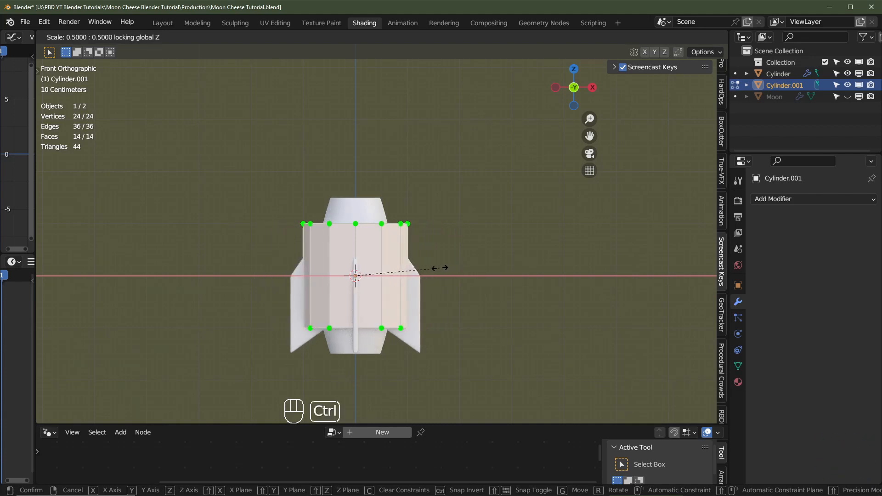
pyautogui.click(429, 270)
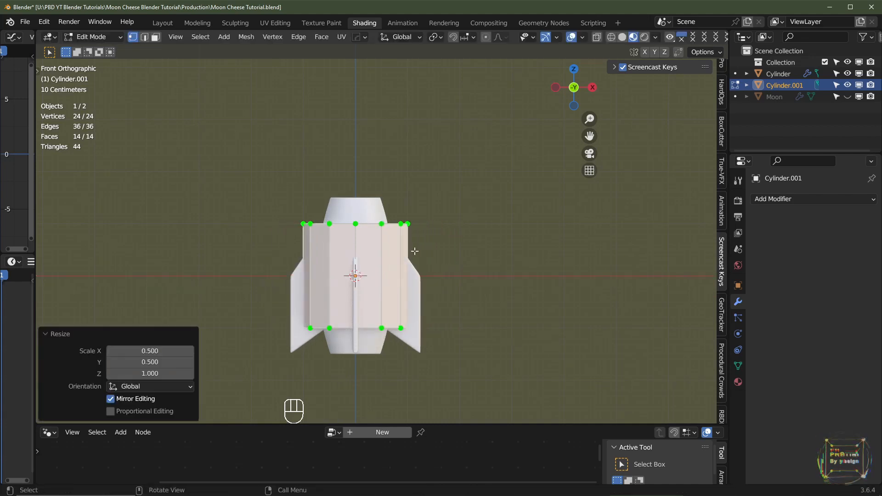
# With X-ray enabled, select the new cylinder's upper vertex ring and scale it to 0.1 to form a cone
pyautogui.click(596, 39)
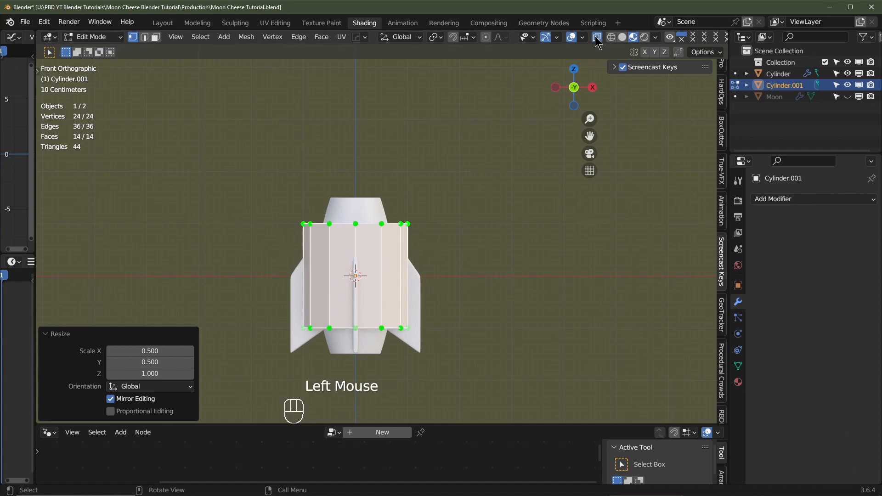
pyautogui.moveTo(240, 165); pyautogui.dragTo(473, 241)
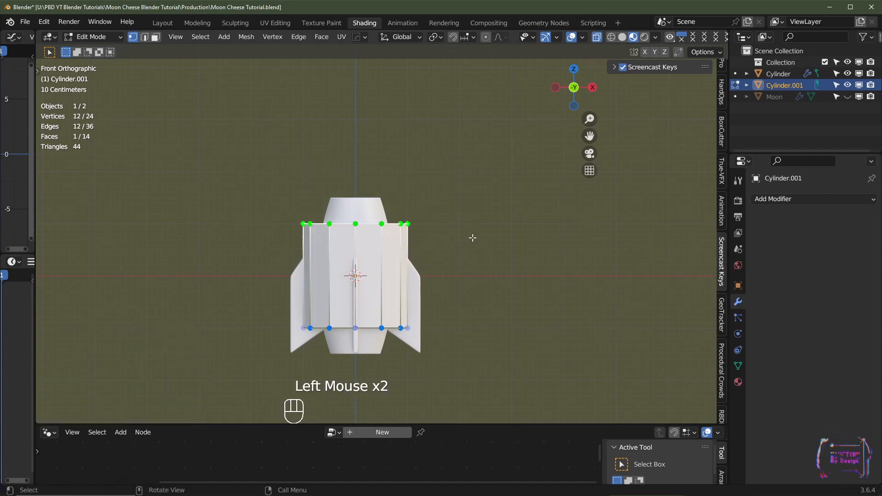
pyautogui.moveTo(474, 241); pyautogui.dragTo(478, 245, button='middle')
pyautogui.press('KP_1')
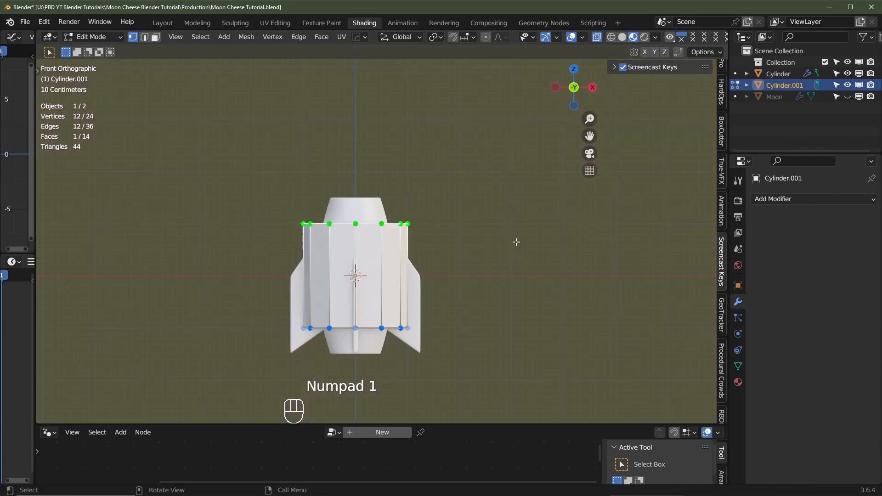
pyautogui.press('s')
pyautogui.press('ctrl')
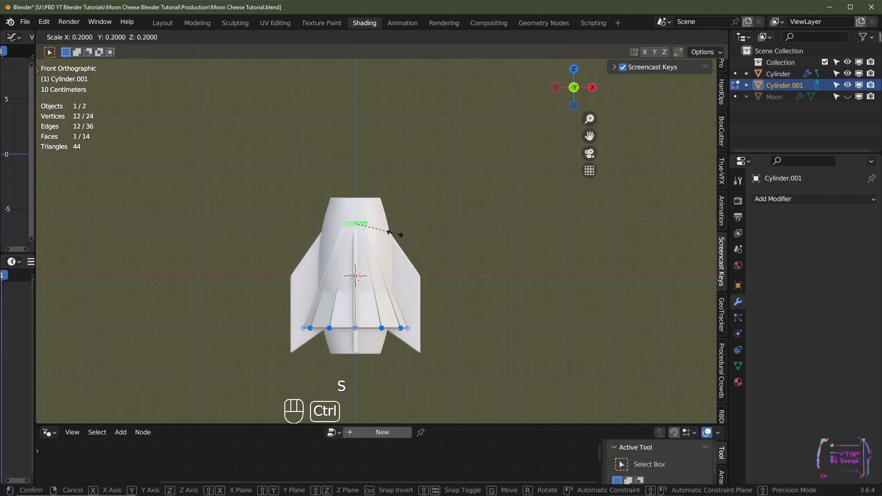
pyautogui.click(390, 299)
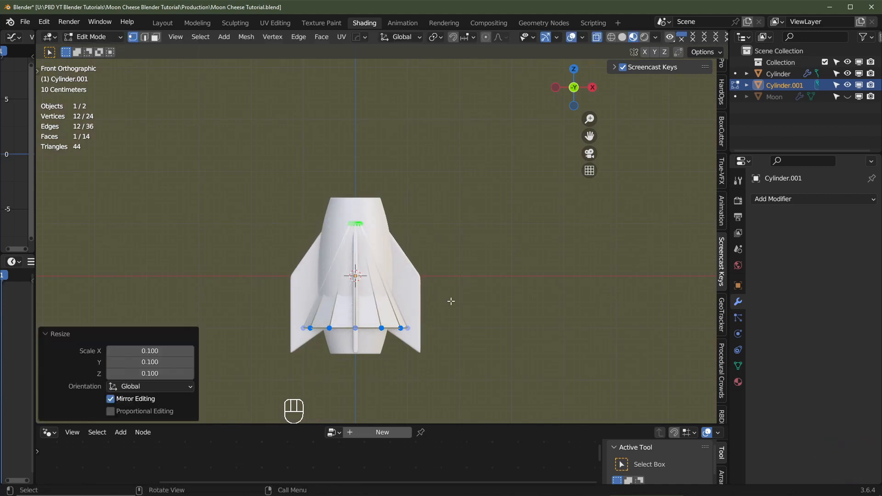
# Move the cone's bottom vertex ring up along Z to the level of the world origin and return to Object Mode
pyautogui.moveTo(469, 335); pyautogui.dragTo(262, 312)
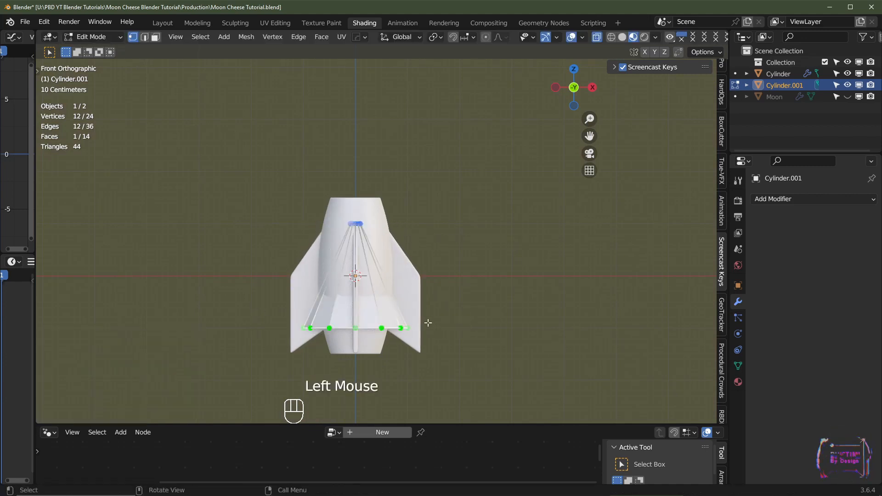
pyautogui.press('g')
pyautogui.press('z')
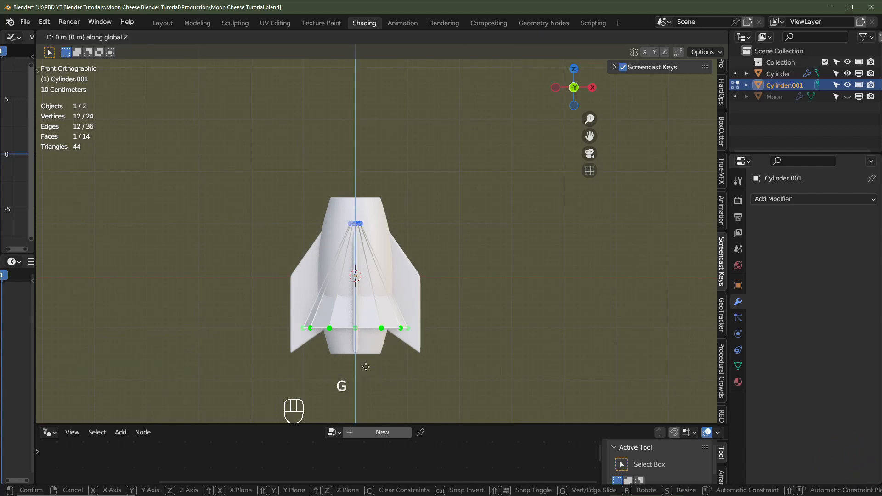
pyautogui.press('ctrl')
pyautogui.click(361, 325)
pyautogui.scroll(2, 361, 325)
pyautogui.press('Tab')
# Move the cone straight up along Z so that its base rests on the barrel's top rim
pyautogui.keyDown('shift'); pyautogui.moveTo(361, 325); pyautogui.dragTo(393, 290, button='middle'); pyautogui.keyUp('shift')
pyautogui.scroll(-5, 445, 280)
pyautogui.press('g')
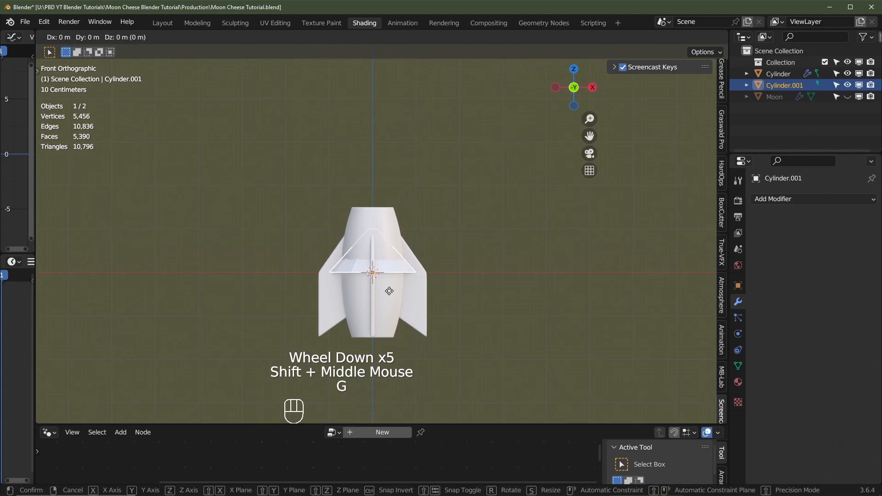
pyautogui.press('z')
pyautogui.press('ctrl')
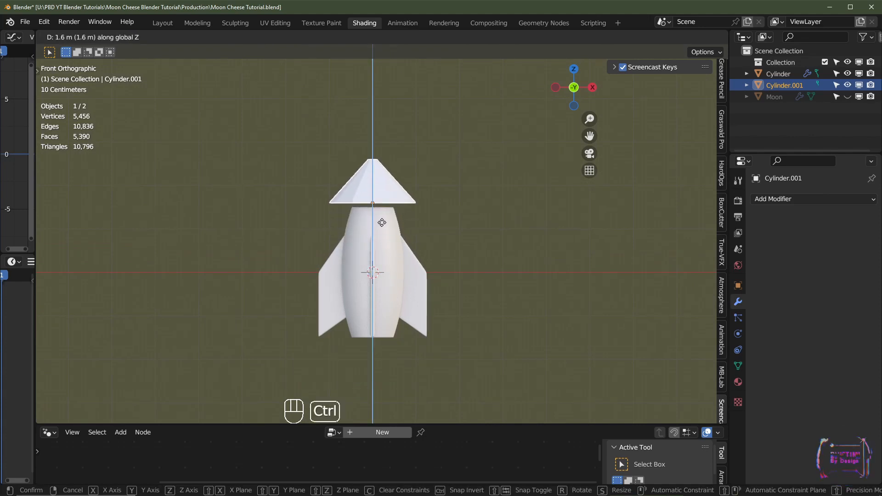
pyautogui.click(382, 227)
# Scale the bottom vertex ring of the nose cone to 0.7 in Edit Mode
pyautogui.scroll(2, 397, 208)
pyautogui.moveTo(382, 227); pyautogui.dragTo(359, 244, button='middle')
pyautogui.press('Tab')
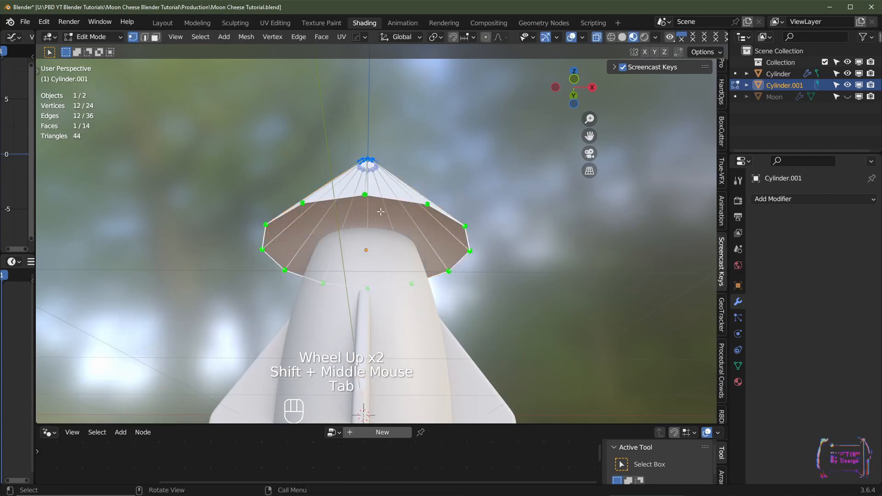
pyautogui.press('KP_1')
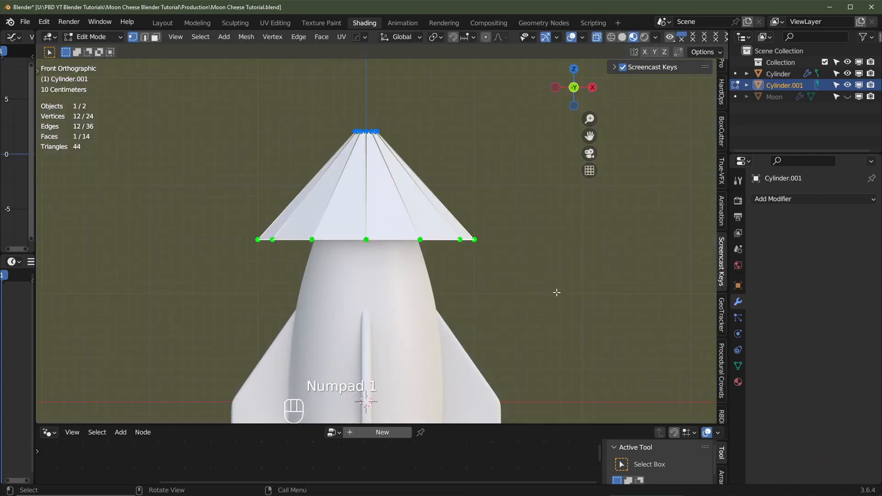
pyautogui.press('s')
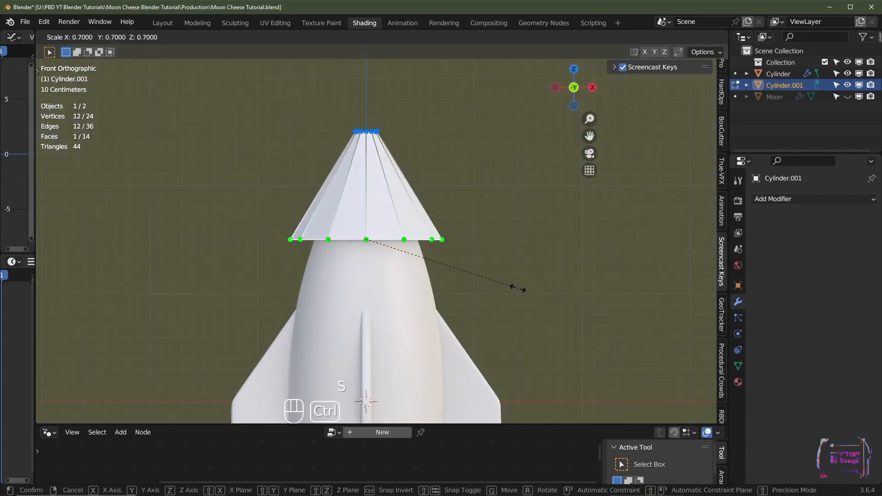
pyautogui.click(518, 288)
# Extrude the nose cone's small top face upward 0.1 m and scale the extruded face to 0.2
pyautogui.keyDown('shift'); pyautogui.moveTo(516, 290); pyautogui.dragTo(373, 205, button='middle'); pyautogui.keyUp('shift')
pyautogui.scroll(2, 453, 244)
pyautogui.press('3')
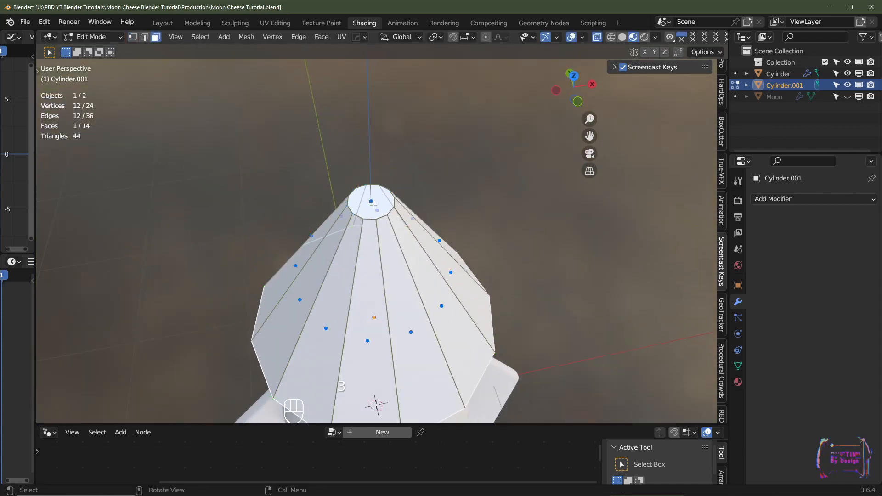
pyautogui.click(373, 205)
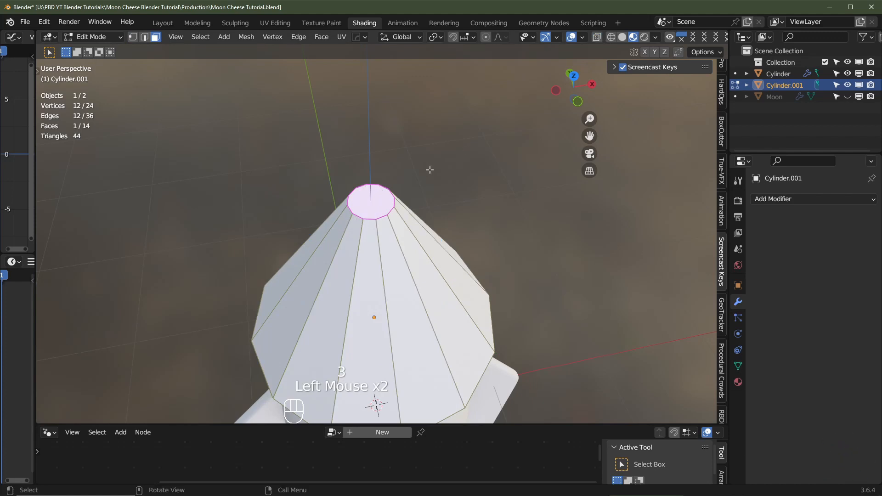
pyautogui.scroll(2, 394, 260)
pyautogui.keyDown('shift'); pyautogui.moveTo(394, 259); pyautogui.dragTo(394, 251, button='middle'); pyautogui.keyUp('shift')
pyautogui.press('KP_1')
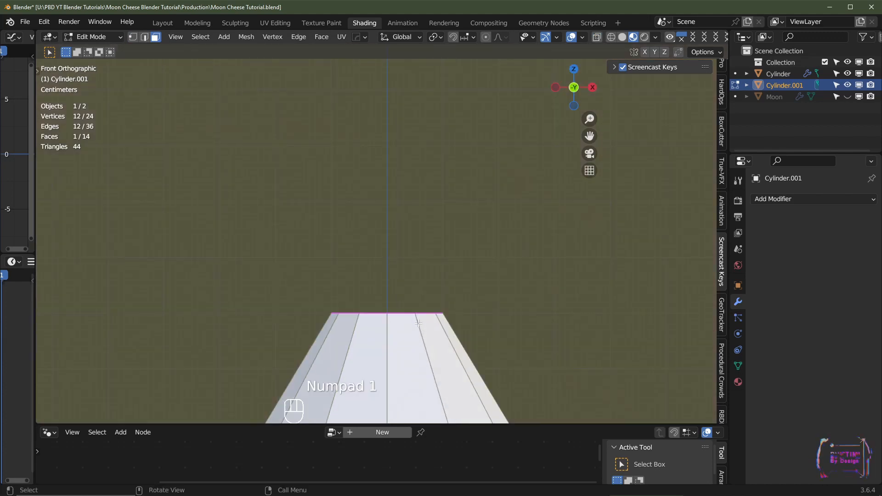
pyautogui.keyDown('shift'); pyautogui.moveTo(418, 323); pyautogui.dragTo(443, 249, button='middle'); pyautogui.keyUp('shift')
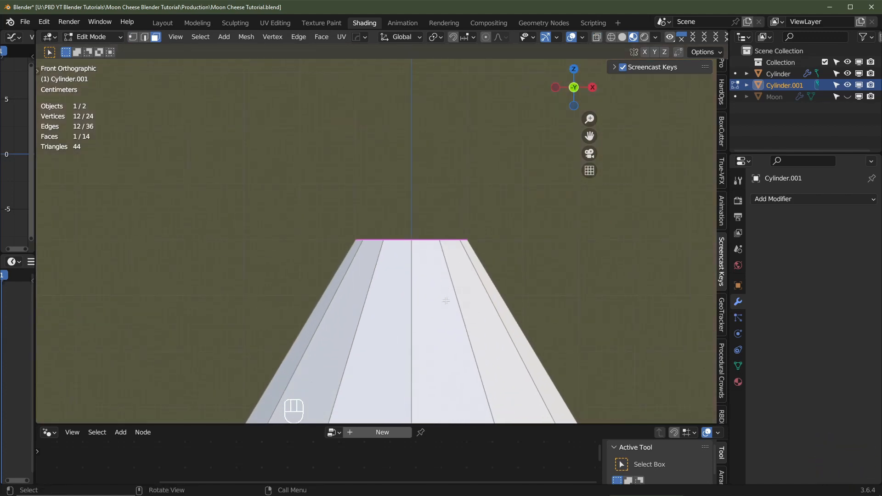
pyautogui.press('e')
pyautogui.press('ctrl')
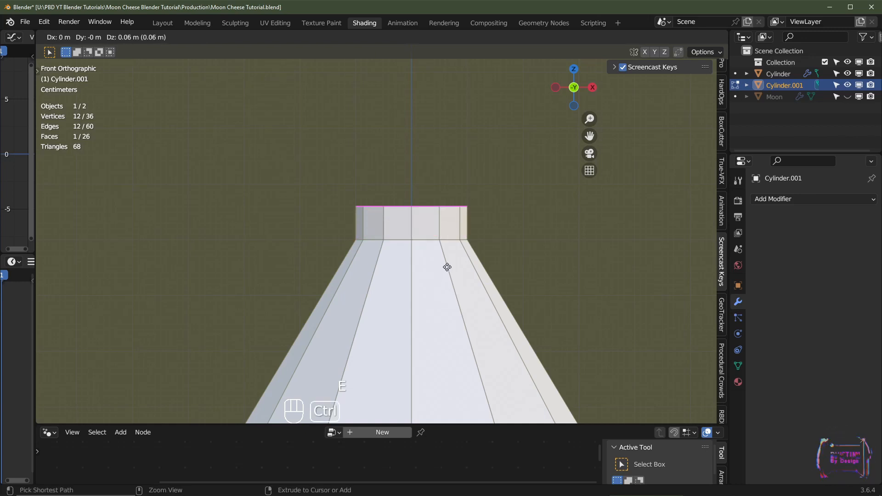
pyautogui.click(444, 242)
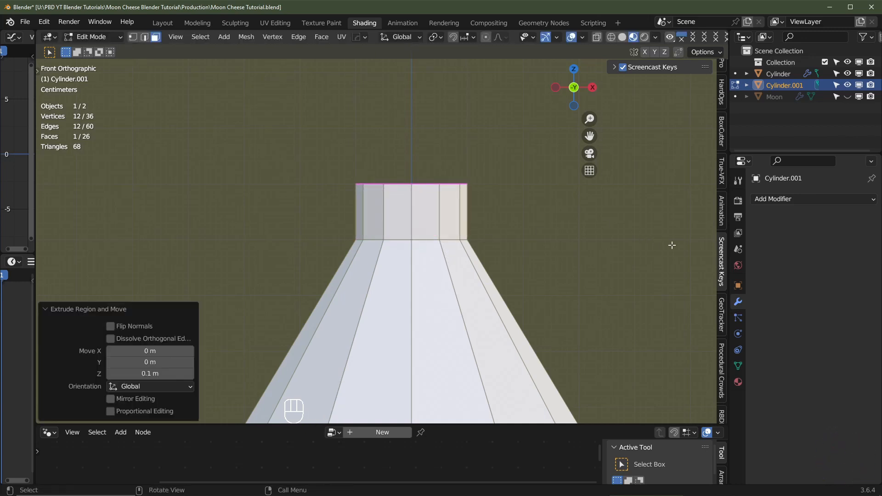
pyautogui.press('s')
pyautogui.click(461, 204)
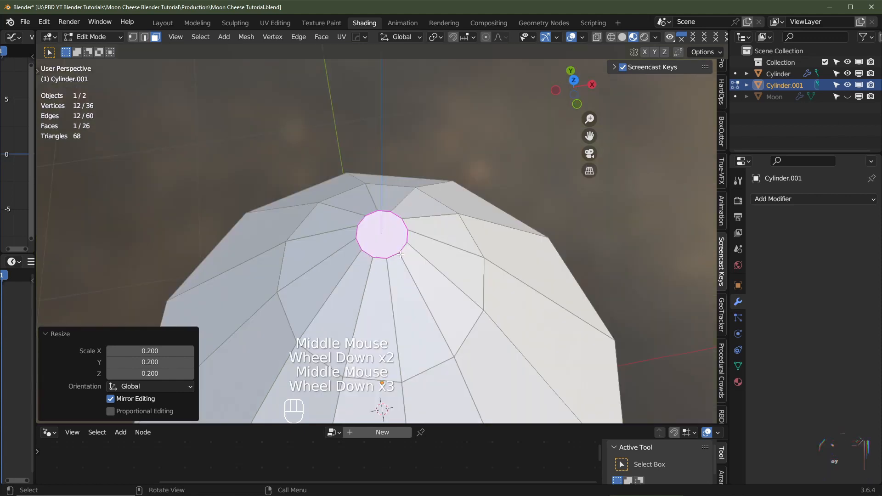
# Delete the small face at the very tip of the nose cone
pyautogui.scroll(-4, 391, 251)
pyautogui.moveTo(391, 251)
pyautogui.mouseDown(button='middle')
pyautogui.moveTo(392, 221)
pyautogui.moveTo(392, 241)
pyautogui.mouseUp(button='middle')
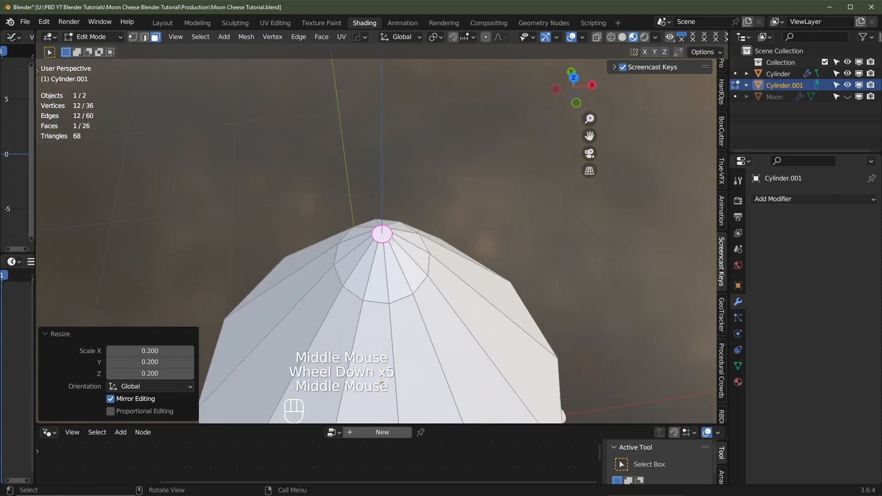
pyautogui.press('x')
pyautogui.click(459, 198)
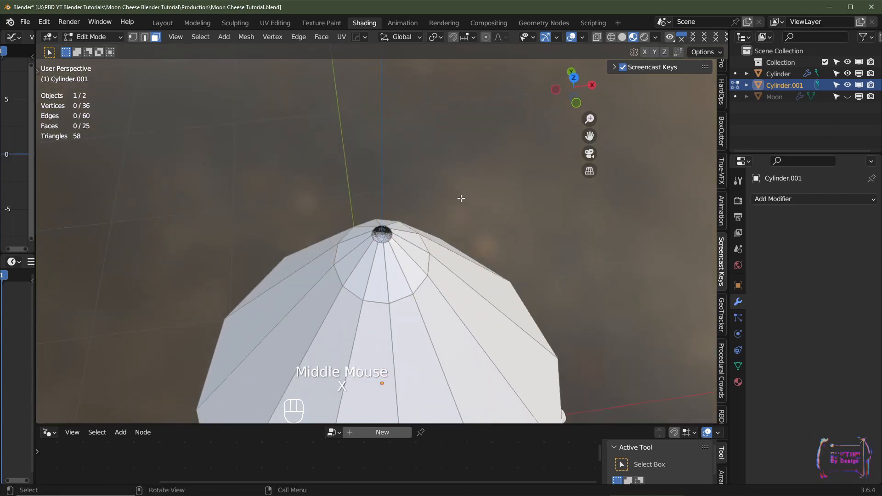
# Select the vertex loop around the open hole at the cone's tip and close it with Grid Fill
pyautogui.scroll(2, 421, 242)
pyautogui.scroll(2, 391, 196)
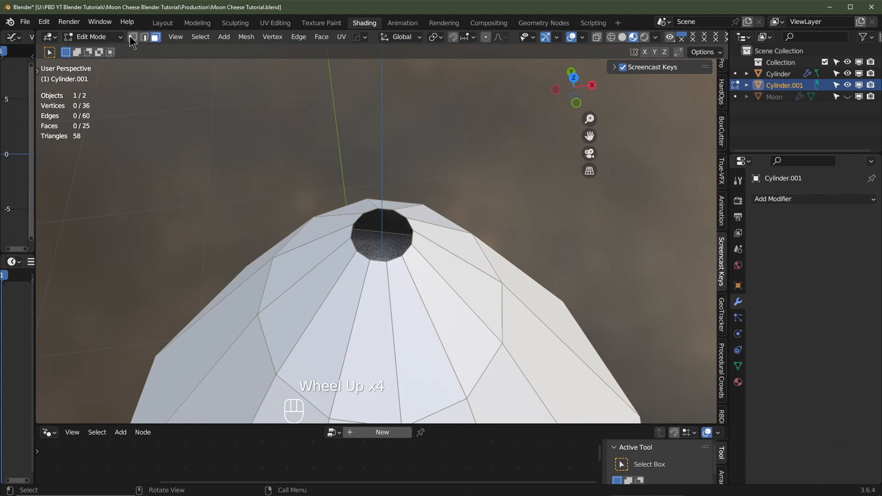
pyautogui.press('1')
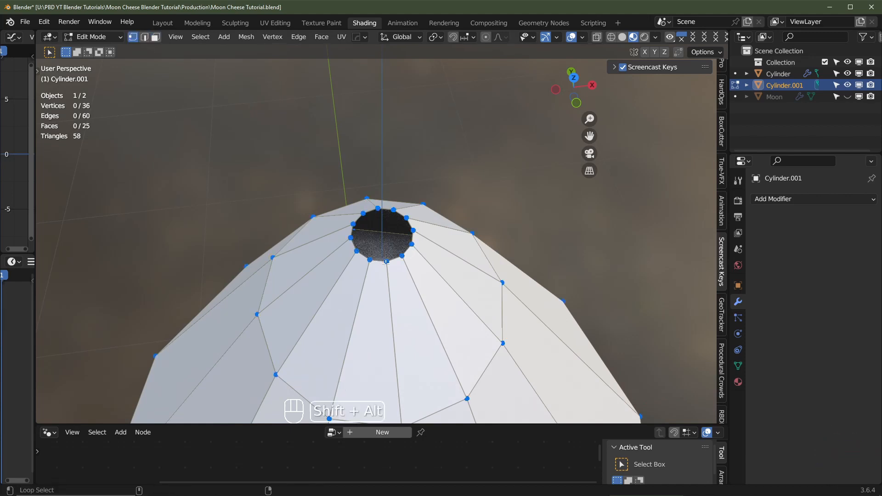
pyautogui.keyDown('alt'); pyautogui.keyDown('shift'); pyautogui.click(378, 263); pyautogui.keyUp('shift'); pyautogui.keyUp('alt')
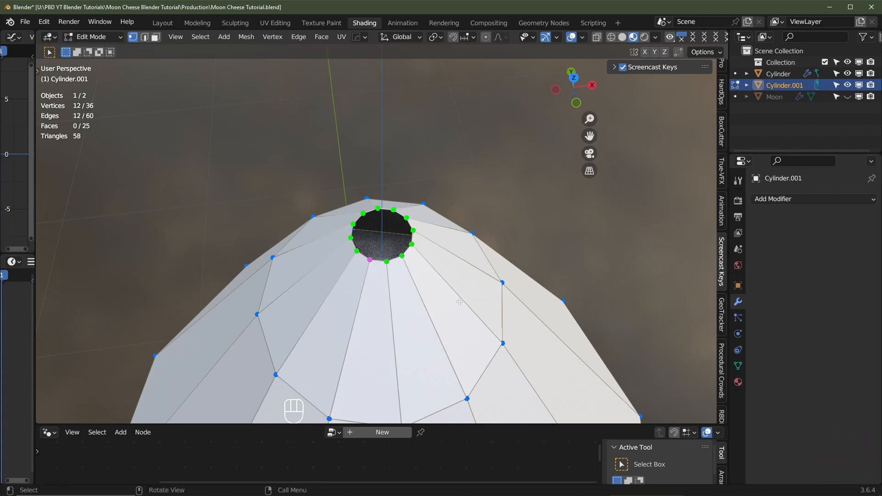
pyautogui.hotkey('ctrl', 'f')
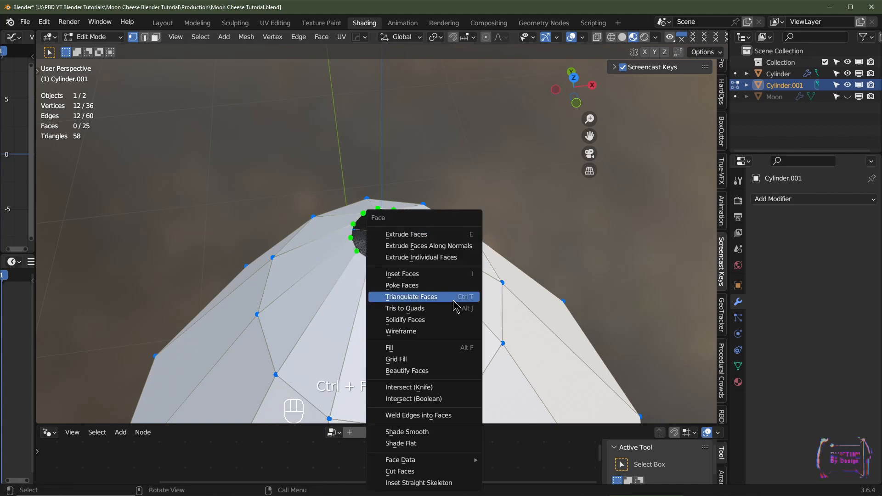
pyautogui.click(424, 360)
# Increase the Grid Fill offset to rotate the quad pattern within the cone's tip
pyautogui.press('KP_7')
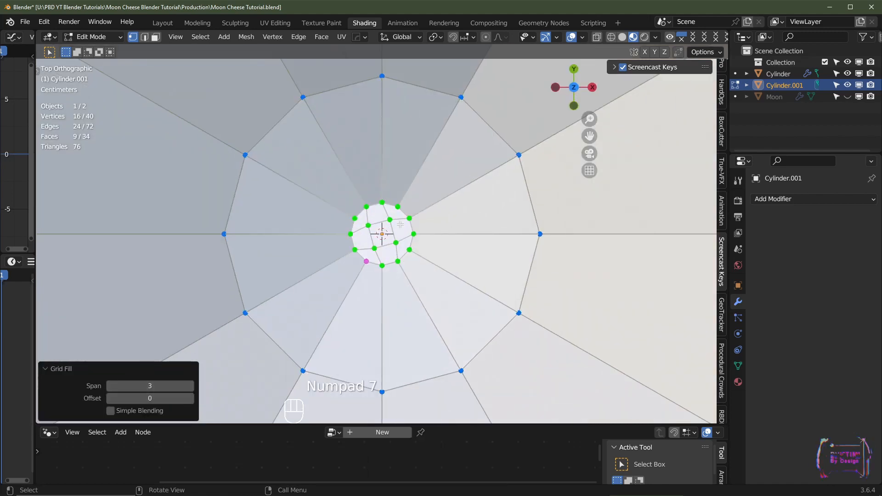
pyautogui.click(190, 399)
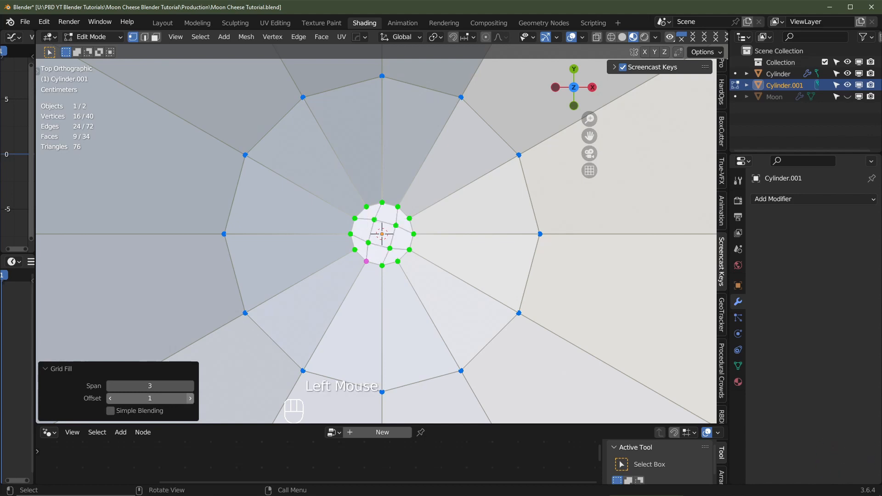
pyautogui.click(190, 398)
pyautogui.click(190, 398)
pyautogui.click(190, 399)
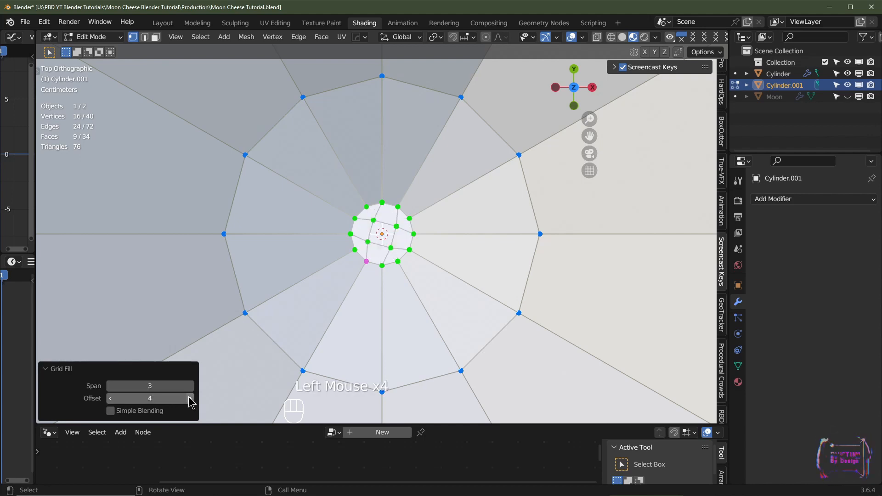
pyautogui.click(189, 398)
# Return to Object Mode and join the nose cone into the rocket body, keeping the body as the active object
pyautogui.moveTo(429, 270); pyautogui.dragTo(425, 202, button='middle')
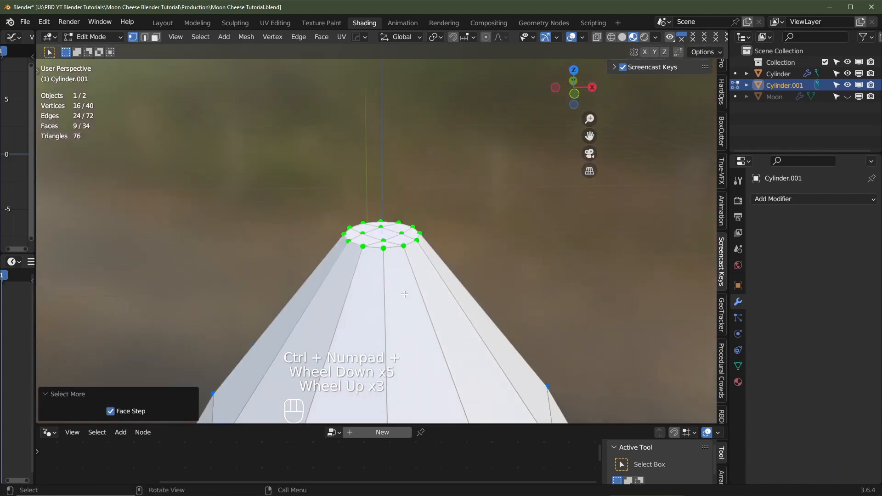
pyautogui.scroll(-2, 406, 292)
pyautogui.scroll(-5, 406, 291)
pyautogui.scroll(2, 443, 295)
pyautogui.moveTo(443, 296); pyautogui.dragTo(437, 220, button='middle')
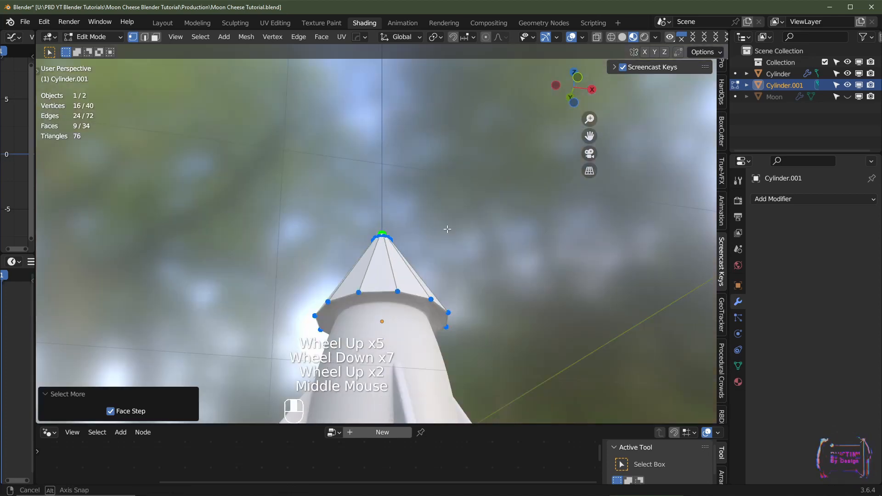
pyautogui.scroll(2, 404, 283)
pyautogui.press('Tab')
pyautogui.moveTo(439, 253); pyautogui.dragTo(419, 250, button='middle')
pyautogui.scroll(-3, 436, 307)
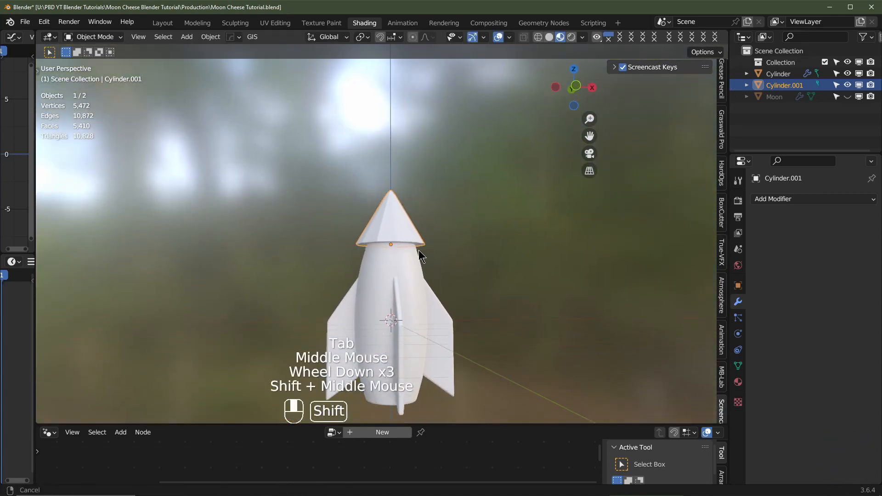
pyautogui.press('shift')
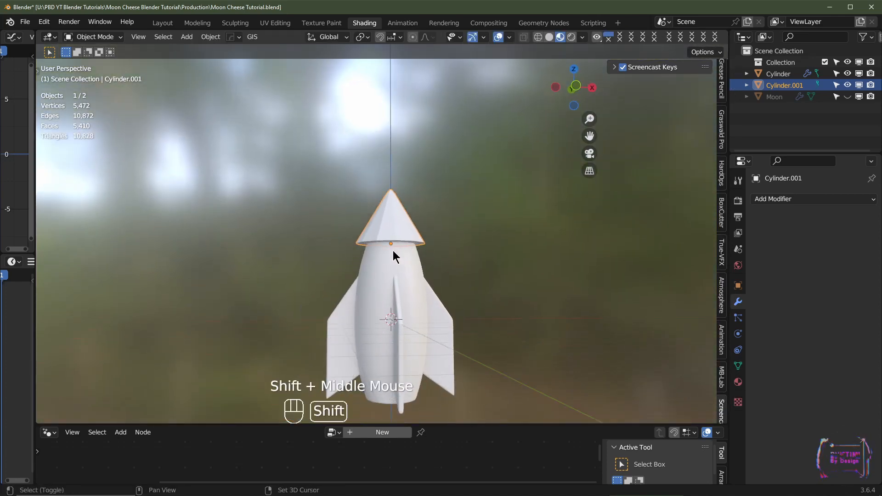
pyautogui.keyDown('shift'); pyautogui.click(393, 250); pyautogui.keyUp('shift')
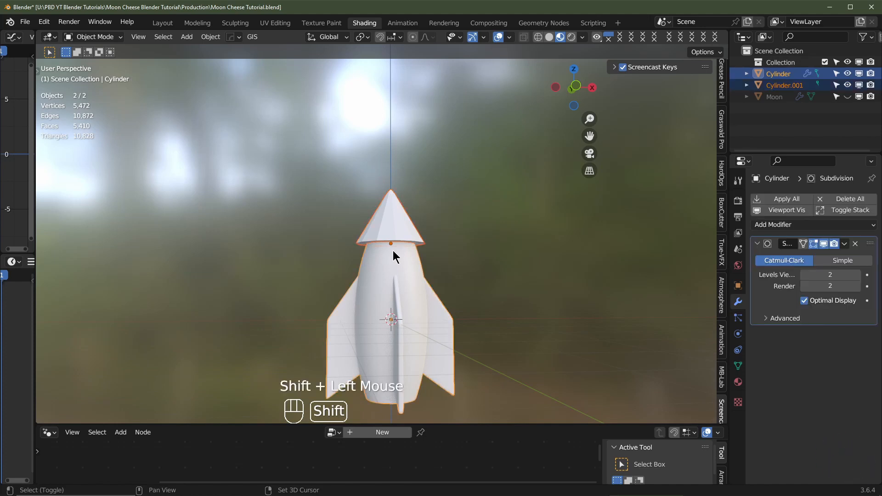
pyautogui.hotkey('ctrl', 'j')
# Add a horizontal loop cut around the nose cone in Edit Mode and slide it down close to the base edge, at about 0.96
pyautogui.scroll(1, 408, 247)
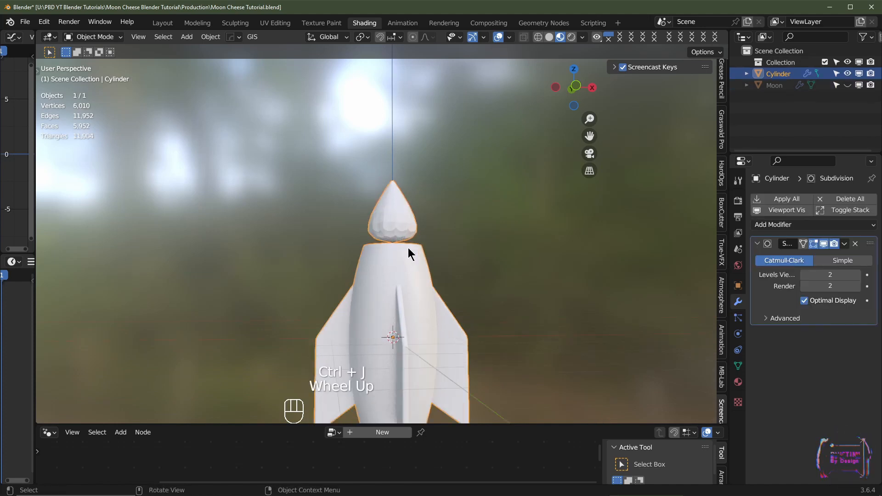
pyautogui.scroll(4, 408, 247)
pyautogui.scroll(-2, 414, 221)
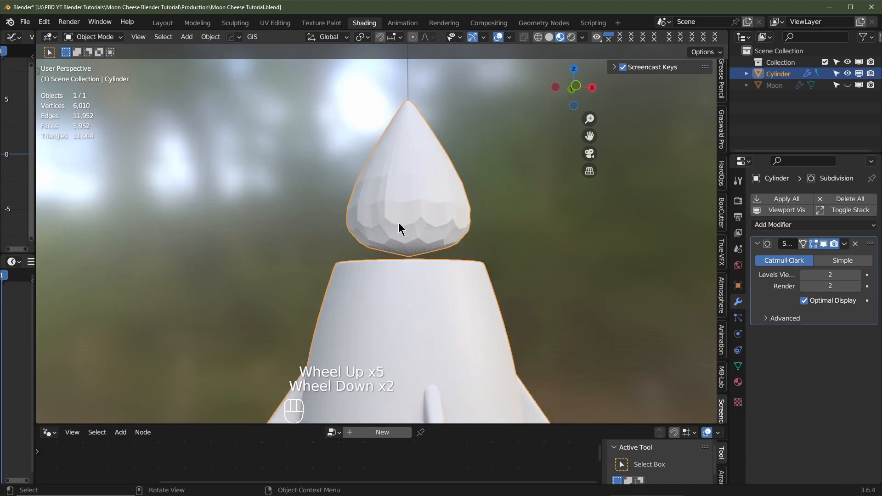
pyautogui.press('Tab')
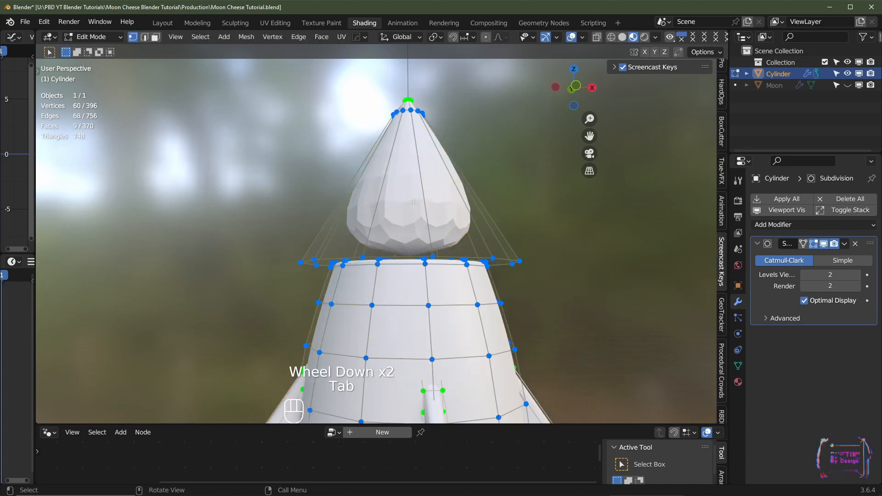
pyautogui.hotkey('ctrl', 'r')
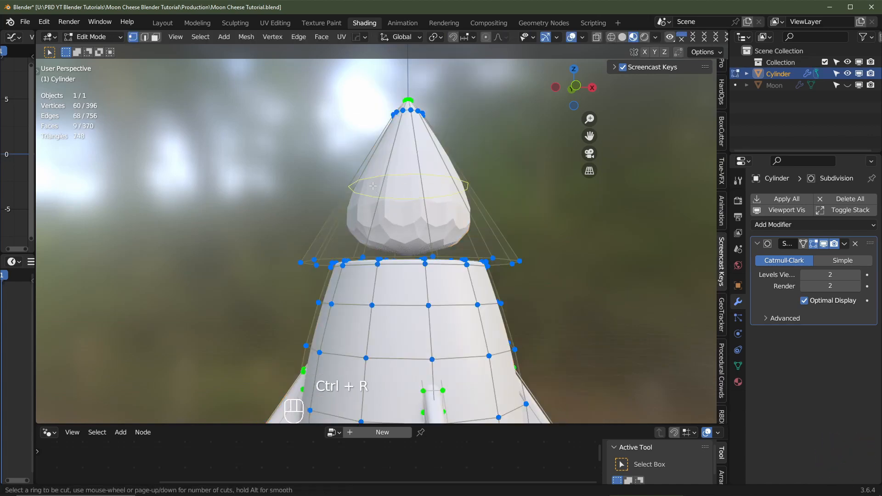
pyautogui.click(374, 186)
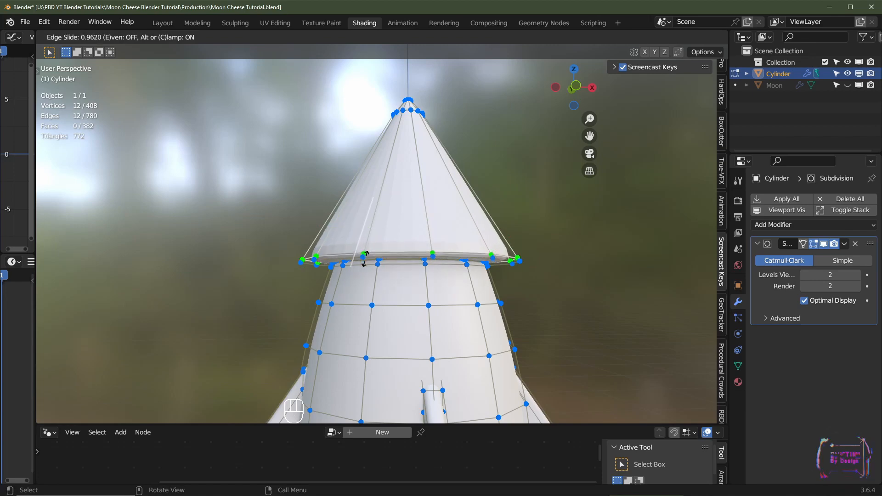
pyautogui.click(365, 254)
# Select the underside face of the nose cone in face mode and inset it slightly
pyautogui.moveTo(365, 254); pyautogui.dragTo(310, 255, button='middle')
pyautogui.press('3')
pyautogui.click(409, 206)
pyautogui.scroll(2, 409, 207)
pyautogui.press('i')
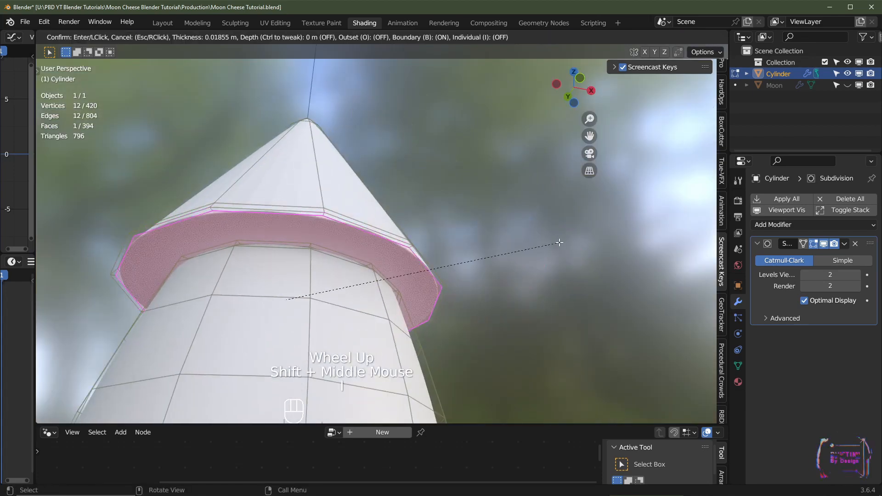
# Inset the underside face of the nose cone's rim repeatedly, including thicknesses of about 0.041 m and 0.1075 m
pyautogui.click(559, 243)
pyautogui.press('i')
pyautogui.click(558, 244)
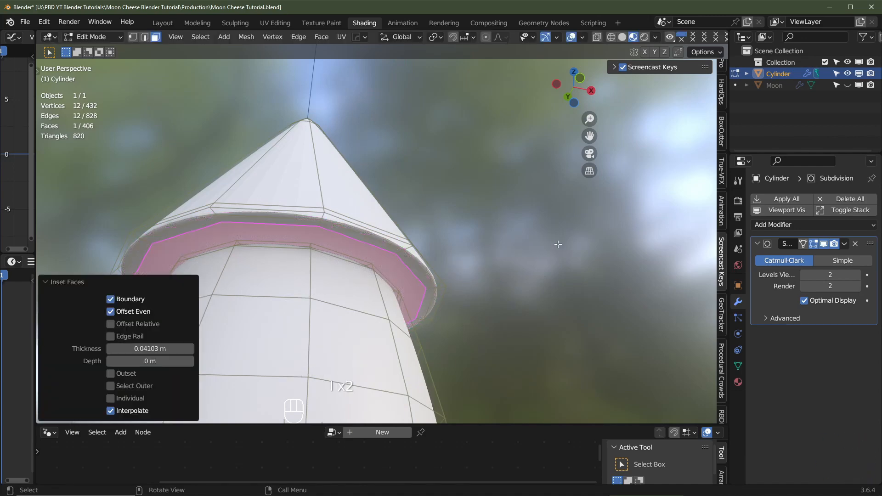
pyautogui.press('i')
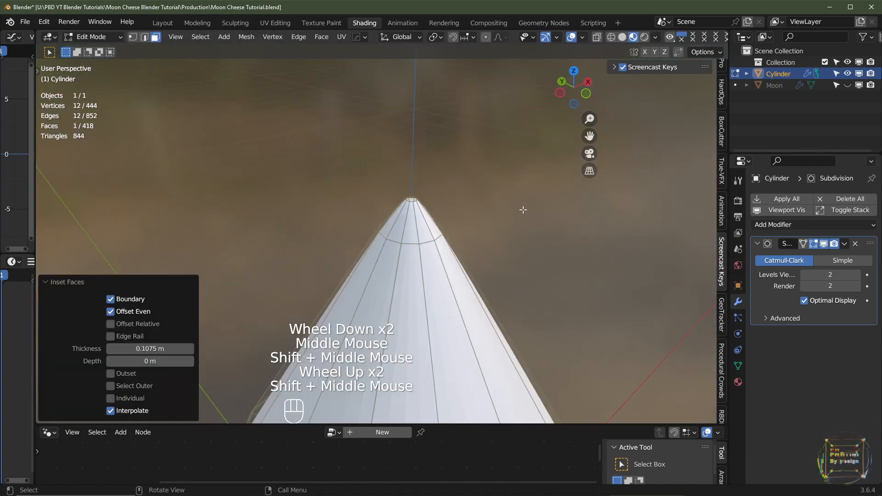
# Shade the whole rocket smooth in Object Mode and apply its scale
pyautogui.scroll(-3, 522, 209)
pyautogui.keyDown('shift'); pyautogui.moveTo(522, 209); pyautogui.dragTo(460, 216, button='middle'); pyautogui.keyUp('shift')
pyautogui.moveTo(460, 216); pyautogui.dragTo(430, 219, button='middle')
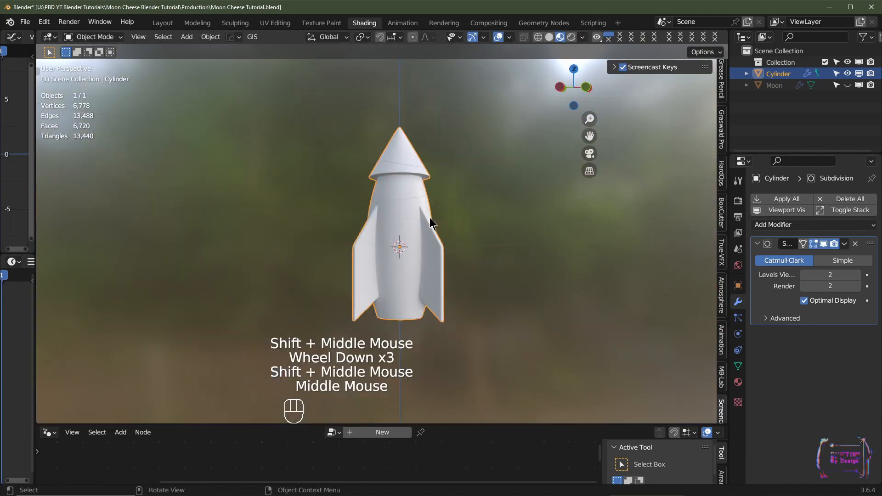
pyautogui.press('z')
pyautogui.scroll(2, 482, 169)
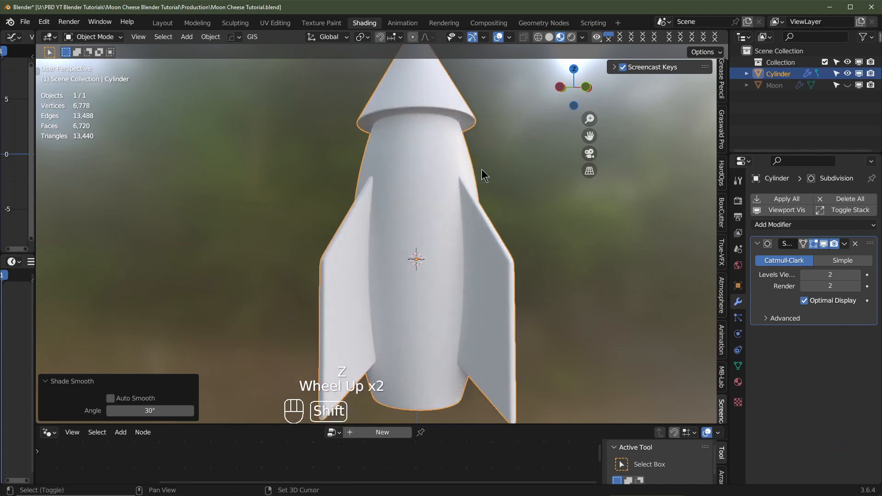
pyautogui.keyDown('shift'); pyautogui.moveTo(482, 170); pyautogui.dragTo(432, 239, button='middle'); pyautogui.keyUp('shift')
pyautogui.hotkey('ctrl', 'a')
pyautogui.click(494, 198)
pyautogui.scroll(-2, 478, 216)
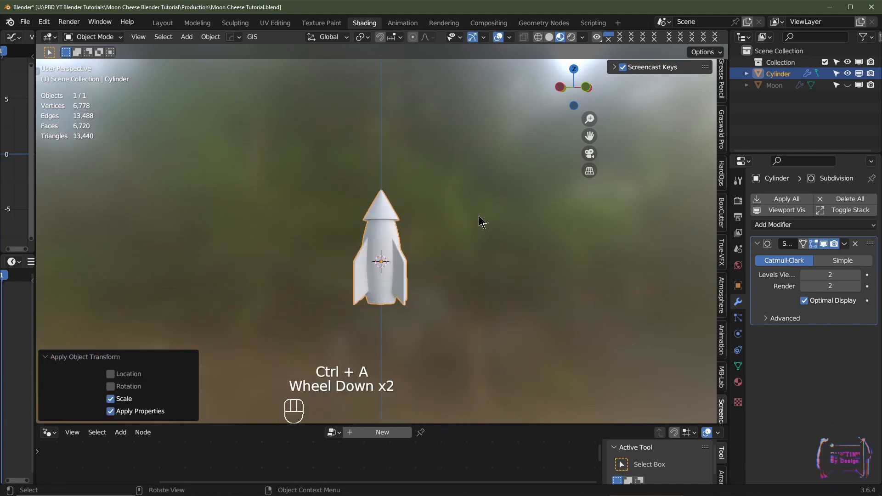
# Add a cylinder mesh at the rocket's center while in front view
pyautogui.keyDown('shift'); pyautogui.moveTo(479, 216); pyautogui.dragTo(478, 152, button='middle'); pyautogui.keyUp('shift')
pyautogui.scroll(3, 478, 151)
pyautogui.press('KP_1')
pyautogui.keyDown('shift'); pyautogui.moveTo(424, 289); pyautogui.dragTo(368, 253, button='middle'); pyautogui.keyUp('shift')
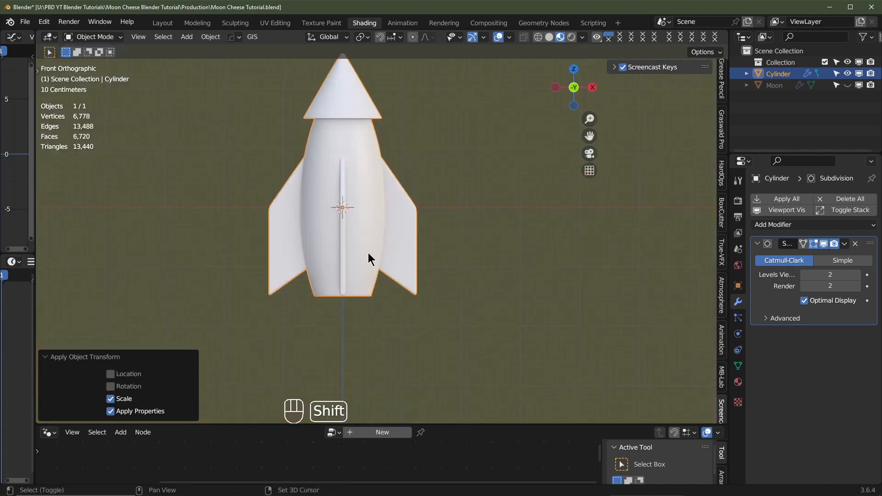
pyautogui.hotkey('shift', 'a')
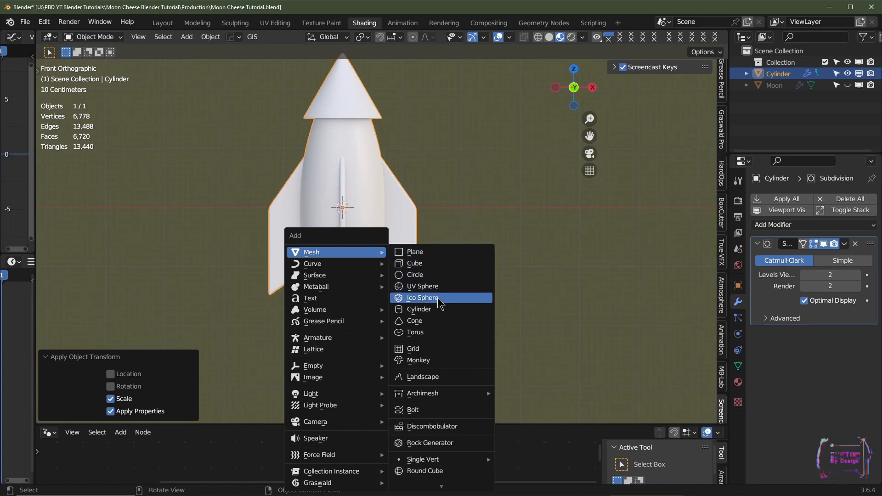
pyautogui.click(427, 309)
# Scale the new cylinder's mesh to 0.3 in X and Y, keeping its Z height
pyautogui.press('Tab')
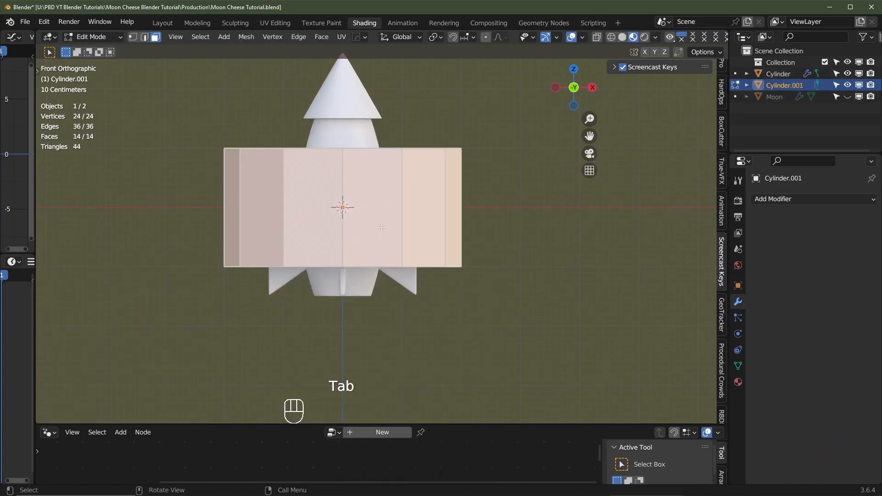
pyautogui.press('s')
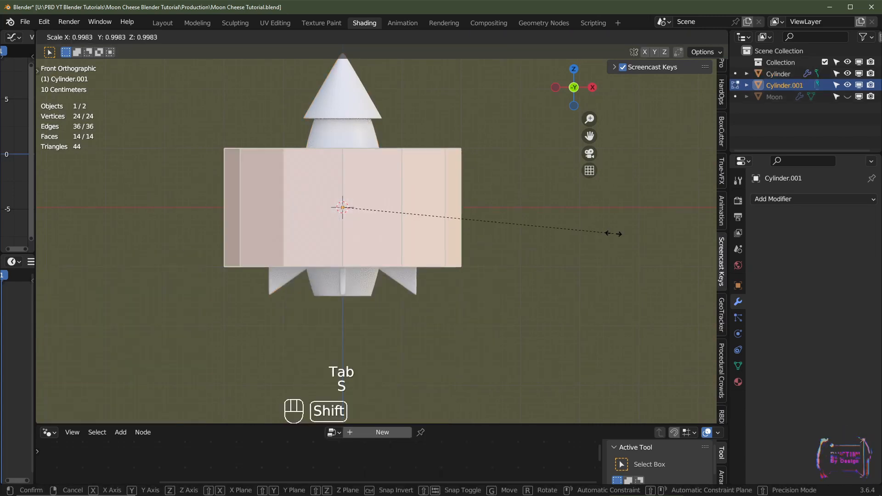
pyautogui.hotkey('shift', 'z')
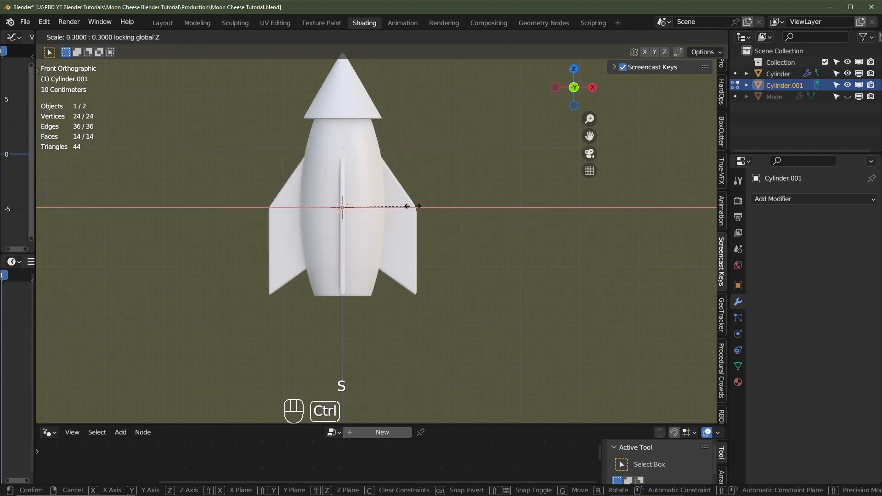
pyautogui.click(407, 205)
pyautogui.press('Tab')
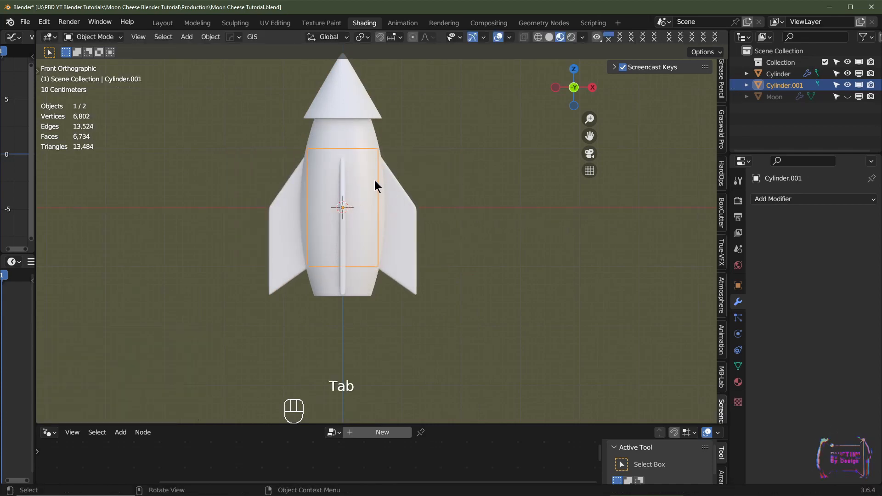
# Move the cylinder down along Z until its top meets the rocket's base
pyautogui.press('g')
pyautogui.press('z')
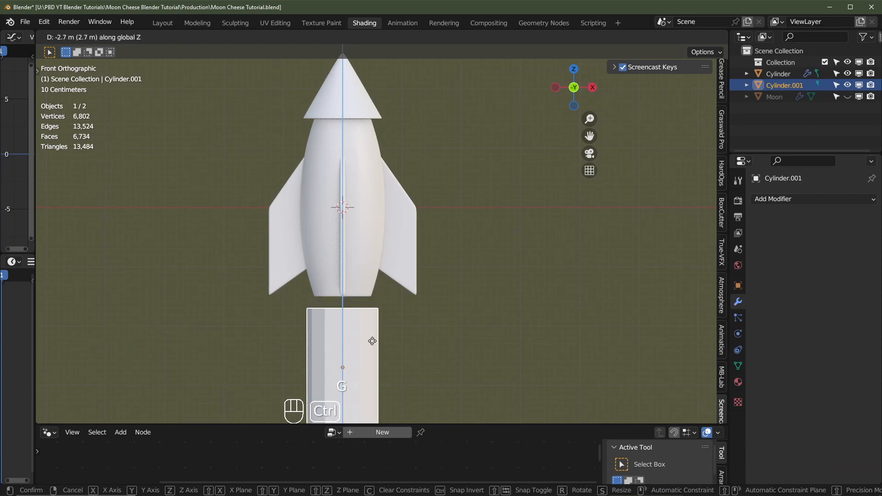
pyautogui.click(372, 335)
# Narrow the cylinder's mesh in X and Y to about a third of its width, keeping its height
pyautogui.press('Tab')
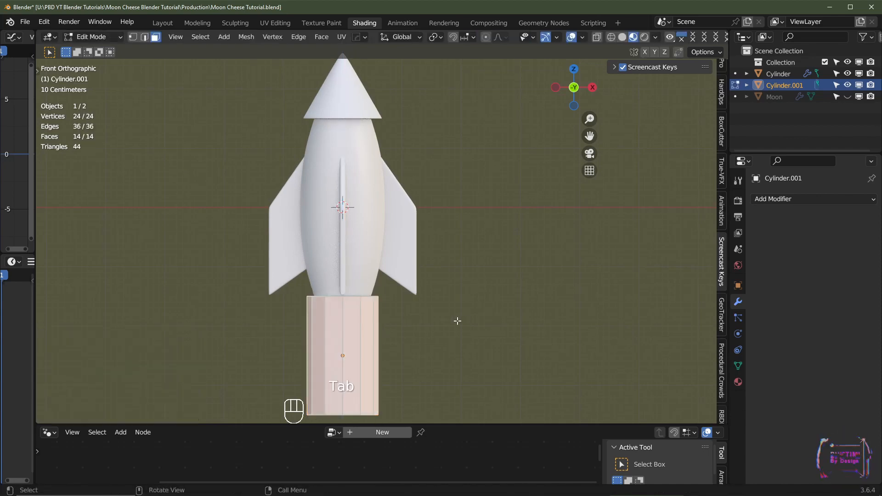
pyautogui.keyDown('shift'); pyautogui.moveTo(456, 322); pyautogui.dragTo(477, 262, button='middle'); pyautogui.keyUp('shift')
pyautogui.press('s')
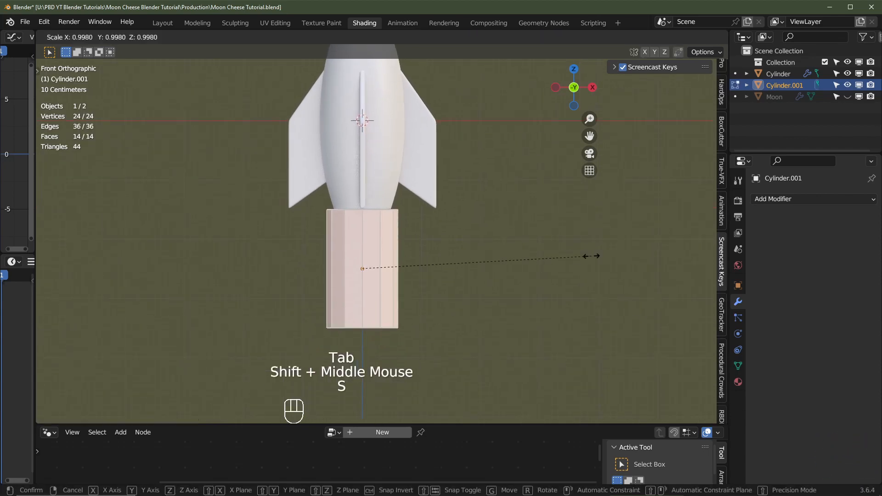
pyautogui.hotkey('shift', 'z')
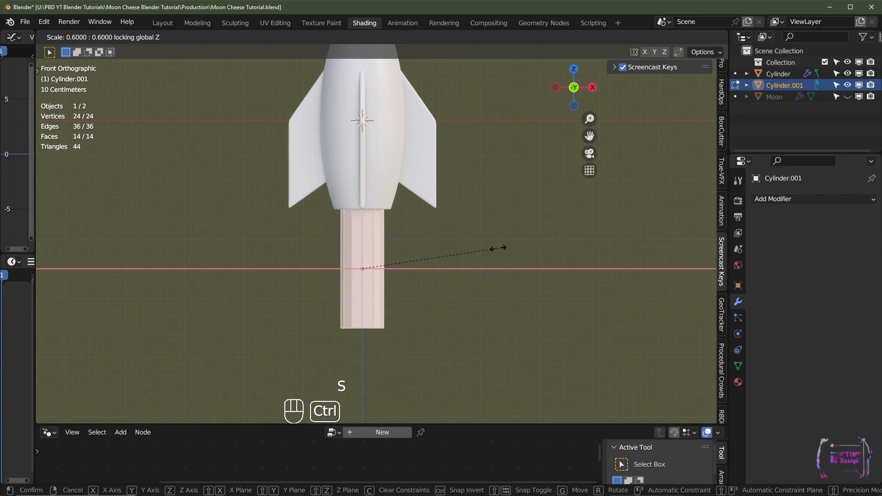
pyautogui.keyDown('ctrl'); pyautogui.click(437, 250); pyautogui.keyUp('ctrl')
# Select the cylinder's bottom ring of vertices with X-ray on and move it up 1.5 m along Z
pyautogui.keyDown('shift'); pyautogui.moveTo(407, 347); pyautogui.dragTo(416, 316, button='middle'); pyautogui.keyUp('shift')
pyautogui.press('1')
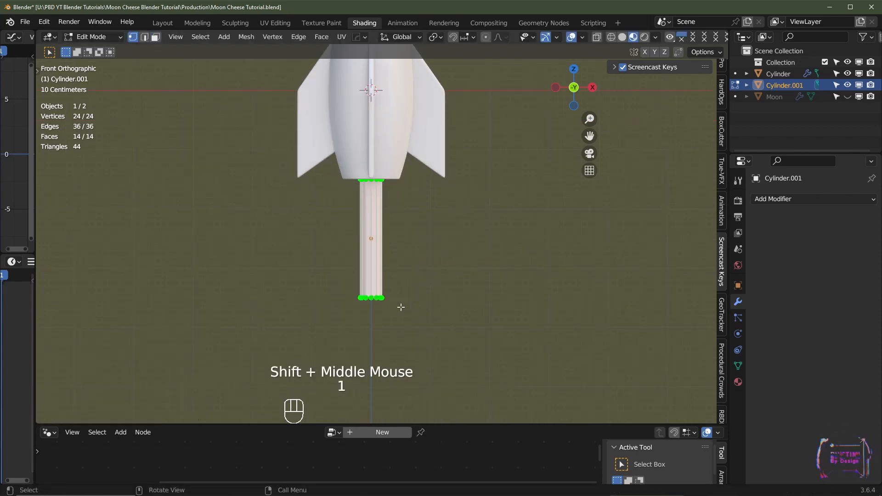
pyautogui.click(597, 36)
pyautogui.moveTo(442, 355); pyautogui.dragTo(323, 277)
pyautogui.scroll(2, 434, 317)
pyautogui.press('g')
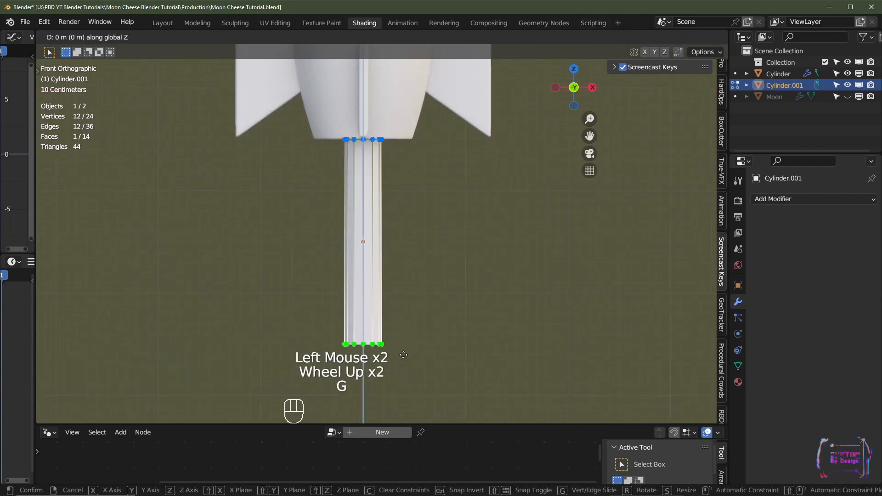
pyautogui.keyDown('ctrl'); pyautogui.click(405, 199); pyautogui.keyUp('ctrl')
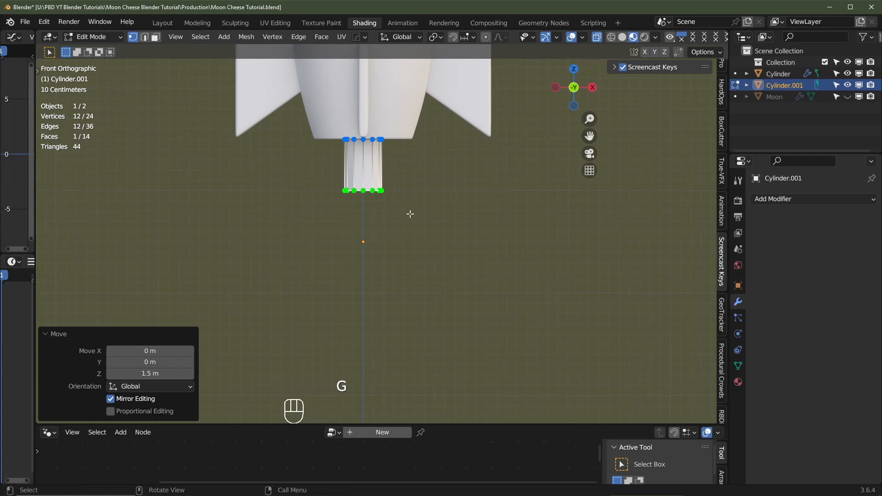
# Scale the cylinder's bottom ring outward to flare it into a rocket nozzle
pyautogui.keyDown('shift'); pyautogui.moveTo(409, 213); pyautogui.dragTo(427, 234, button='middle'); pyautogui.keyUp('shift')
pyautogui.press('s')
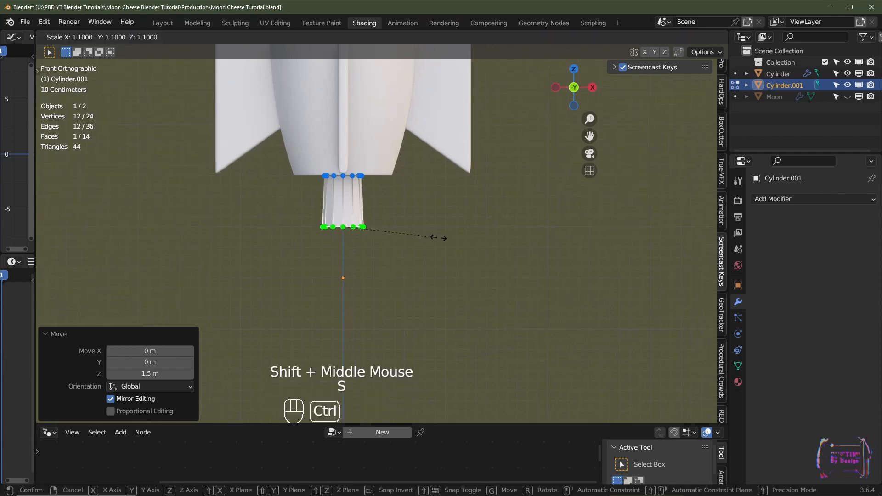
pyautogui.keyDown('ctrl'); pyautogui.click(545, 241); pyautogui.keyUp('ctrl')
# Turn X-ray off and delete the face that closes the nozzle's wide bottom end
pyautogui.scroll(2, 474, 249)
pyautogui.moveTo(474, 249); pyautogui.dragTo(377, 268, button='middle')
pyautogui.scroll(2, 422, 257)
pyautogui.press('3')
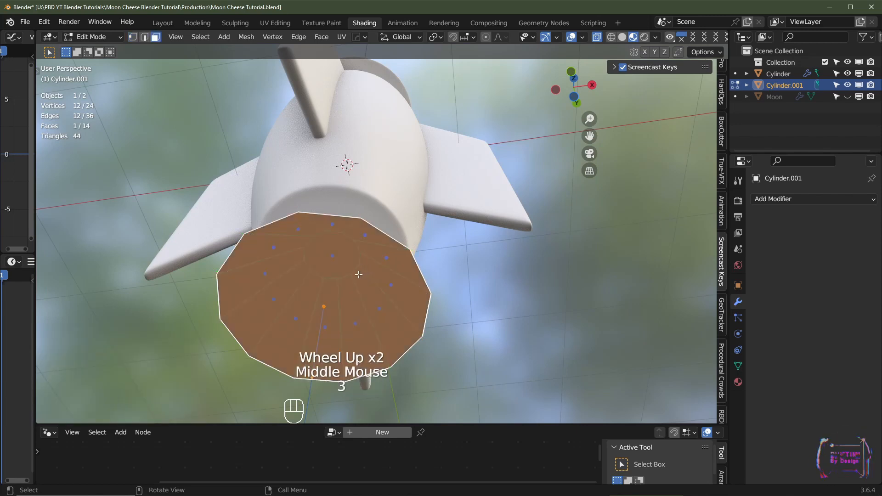
pyautogui.click(595, 40)
pyautogui.click(331, 296)
pyautogui.moveTo(331, 297); pyautogui.dragTo(323, 333, button='middle')
pyautogui.press('x')
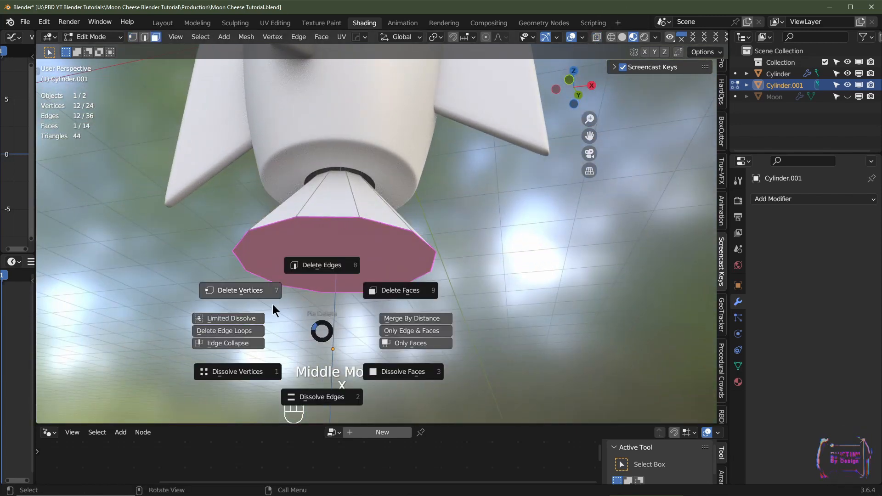
pyautogui.moveTo(404, 292); pyautogui.dragTo(335, 270, button='middle')
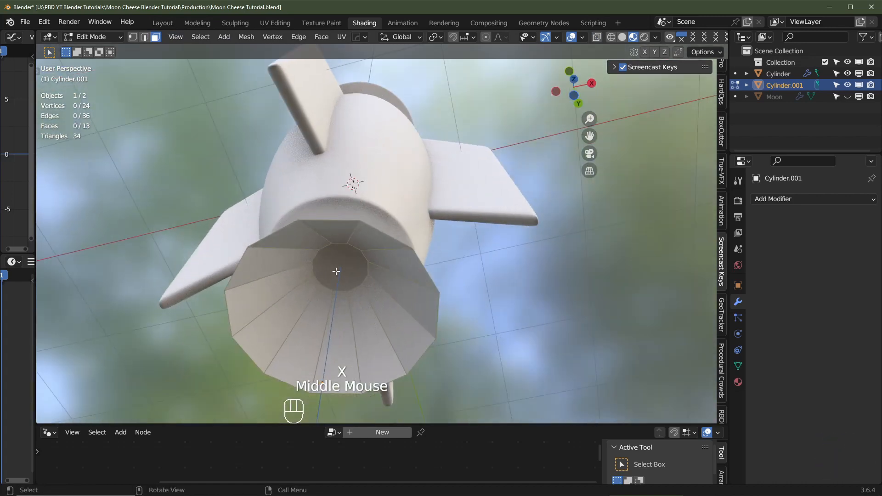
# Delete the face closing the nozzle's narrow upper end and return to Object Mode
pyautogui.click(336, 272)
pyautogui.press('x')
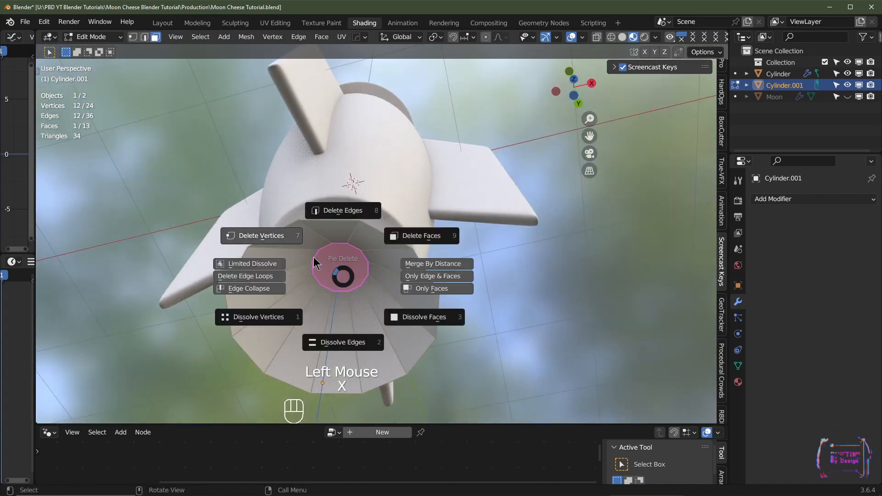
pyautogui.click(418, 237)
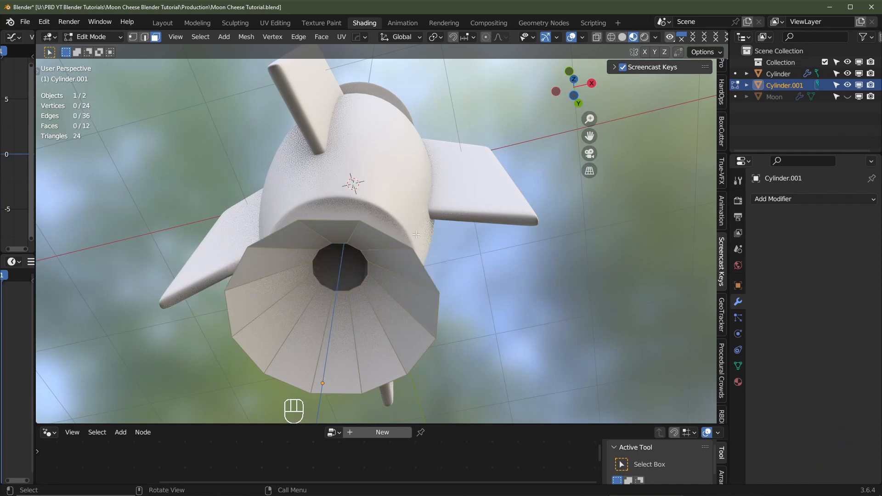
pyautogui.moveTo(418, 237); pyautogui.dragTo(390, 202, button='middle')
pyautogui.press('Tab')
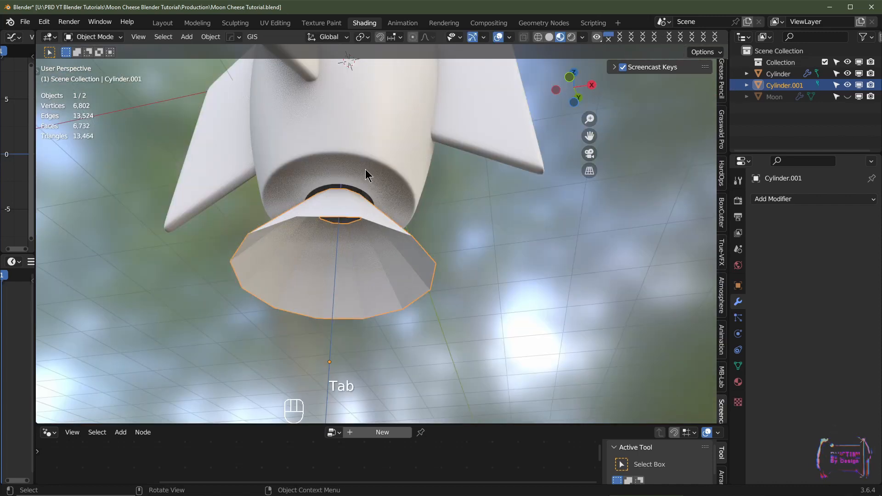
# Select the edge loop around the opening in the rocket body's base and close it with Grid Fill, ending in Object Mode
pyautogui.click(355, 149)
pyautogui.press('Tab')
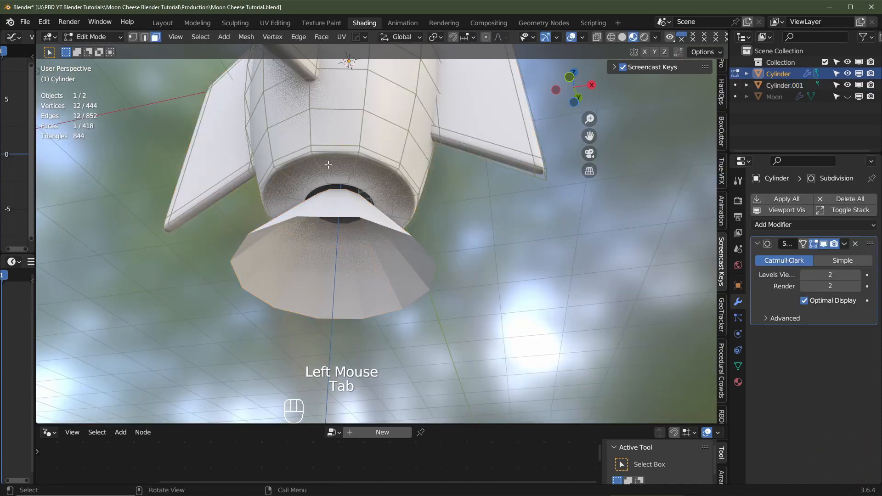
pyautogui.scroll(3, 328, 165)
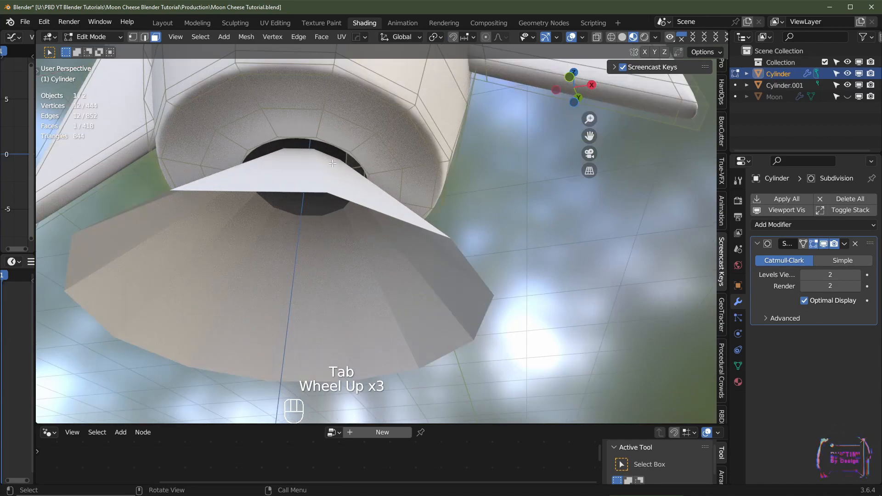
pyautogui.press('1')
pyautogui.click(284, 137)
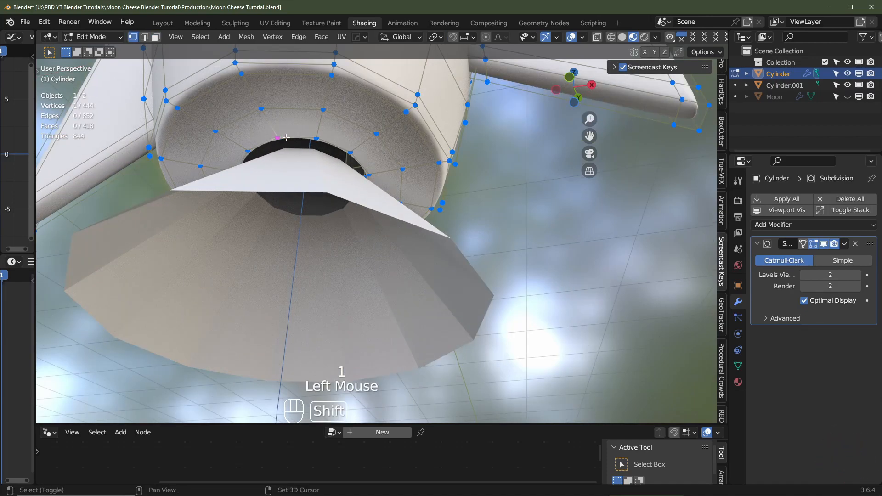
pyautogui.keyDown('alt'); pyautogui.keyDown('shift'); pyautogui.click(293, 137); pyautogui.keyUp('shift'); pyautogui.keyUp('alt')
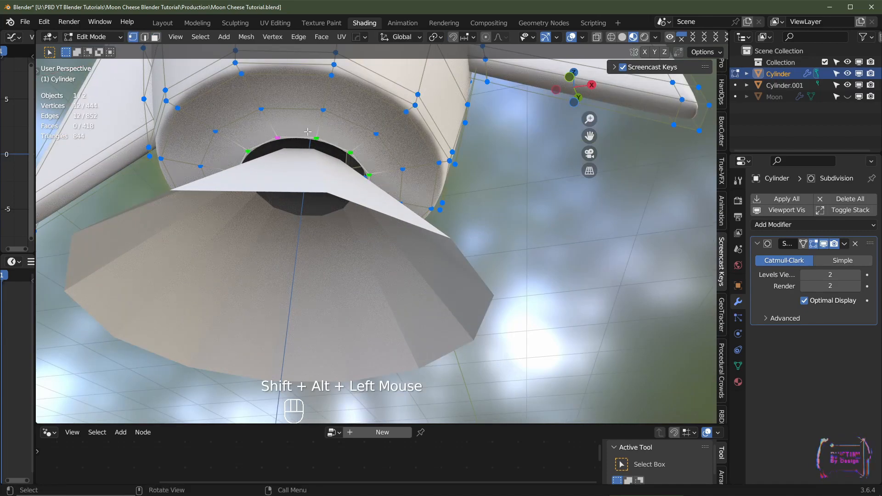
pyautogui.moveTo(307, 201); pyautogui.dragTo(364, 245, button='middle')
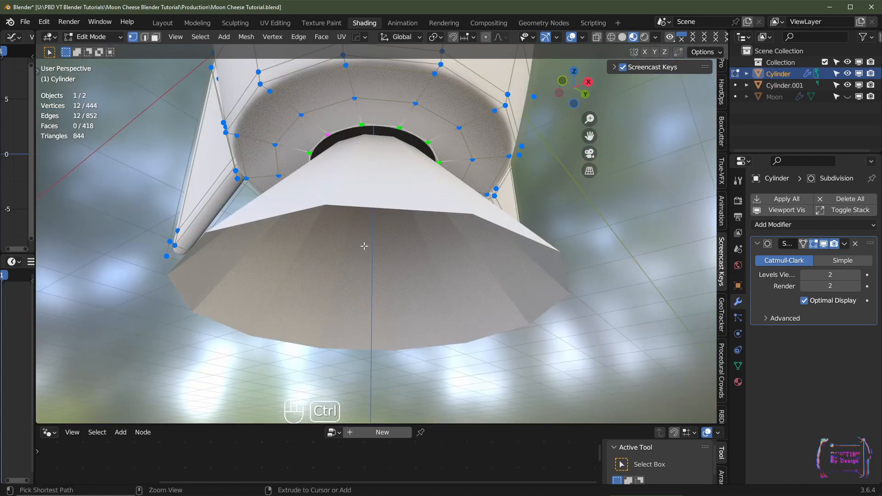
pyautogui.press('ctrl+KP_7')
pyautogui.keyDown('shift'); pyautogui.moveTo(363, 268); pyautogui.dragTo(442, 238, button='middle'); pyautogui.keyUp('shift')
pyautogui.scroll(1, 441, 238)
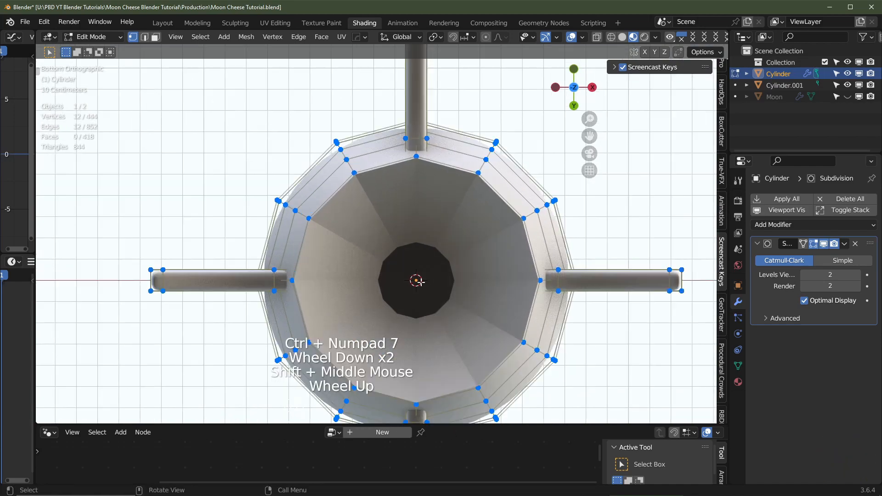
pyautogui.hotkey('ctrl', 'f')
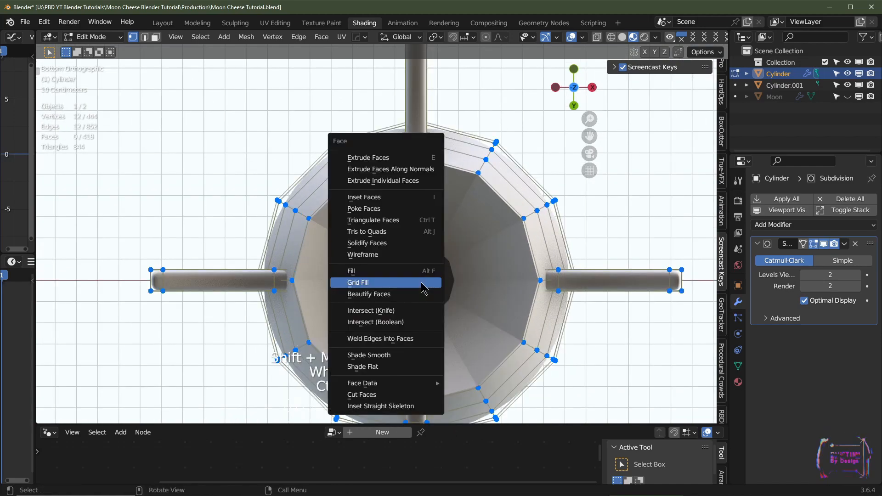
pyautogui.click(422, 283)
pyautogui.scroll(-2, 455, 281)
pyautogui.moveTo(455, 280); pyautogui.dragTo(405, 211, button='middle')
pyautogui.scroll(3, 430, 224)
pyautogui.press('Tab')
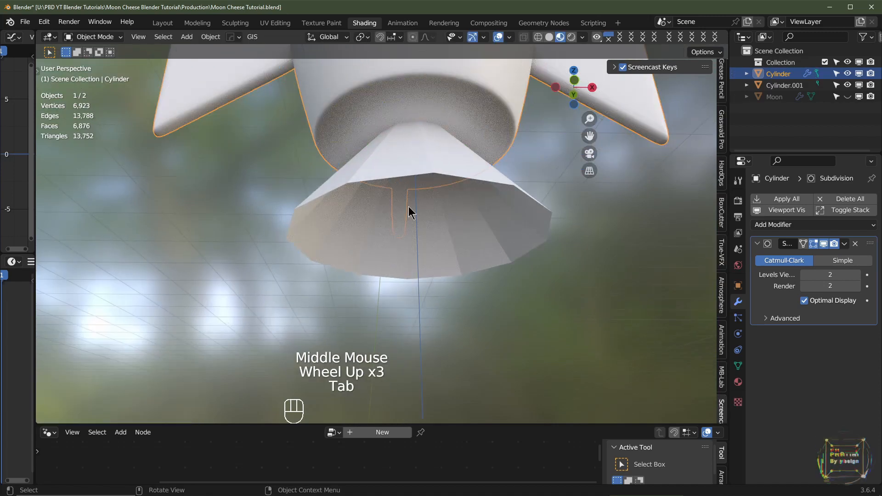
# Select the nozzle and apply its scale
pyautogui.click(413, 159)
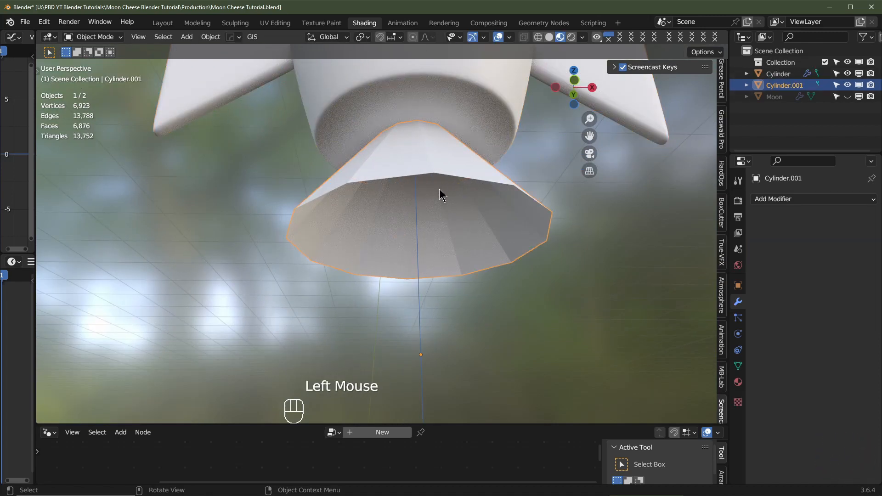
pyautogui.hotkey('ctrl', 'a')
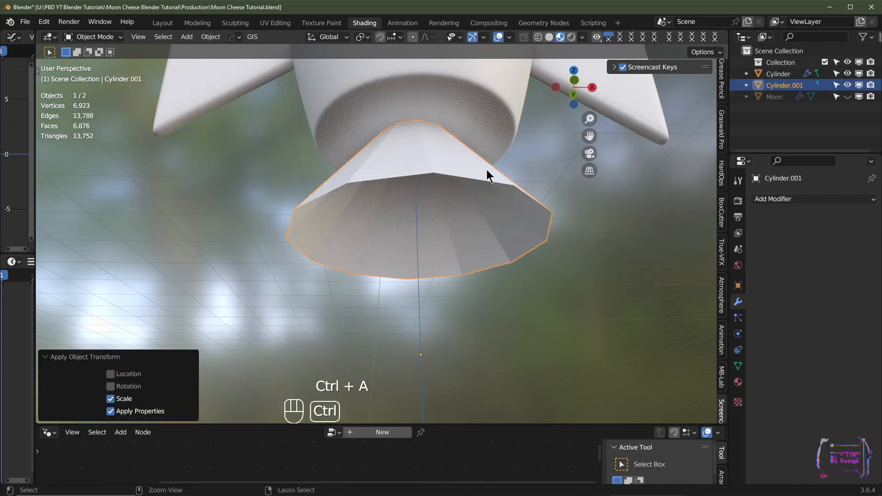
# Add a Solidify modifier to the nozzle with Even Thickness enabled and a thickness of 0.1 m
pyautogui.hotkey('ctrl', 'a')
pyautogui.click(813, 198)
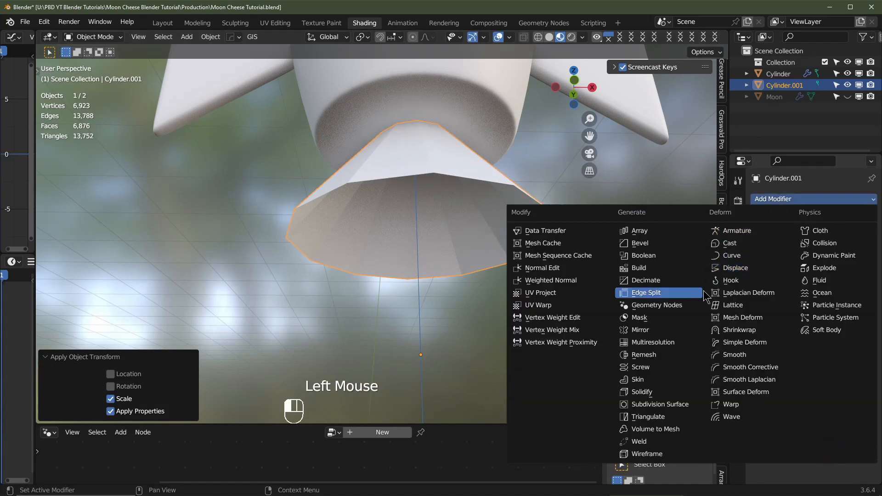
pyautogui.click(662, 393)
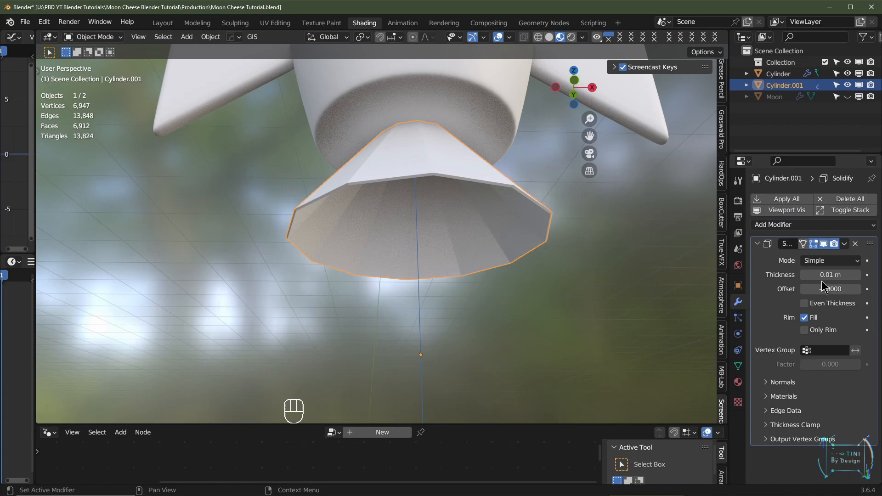
pyautogui.click(804, 303)
pyautogui.click(858, 275)
pyautogui.click(858, 276)
pyautogui.click(858, 275)
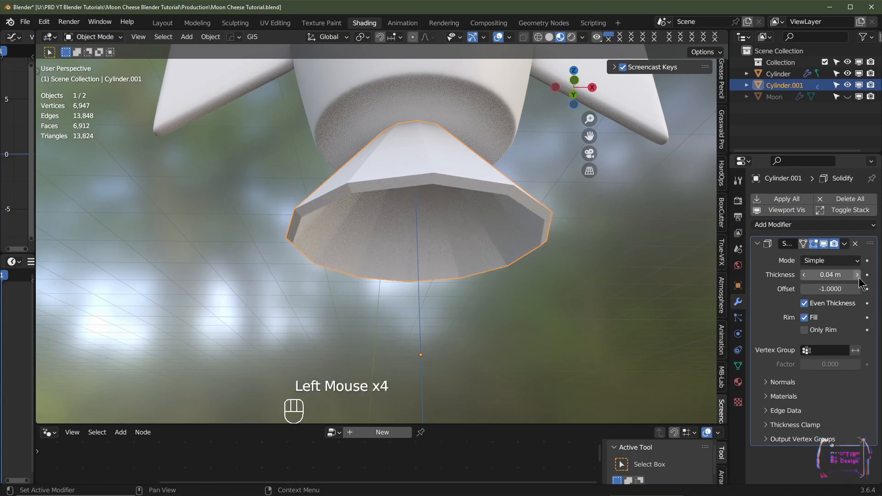
pyautogui.click(858, 275)
pyautogui.click(858, 275)
pyautogui.click(858, 275)
pyautogui.click(858, 276)
pyautogui.click(858, 276)
pyautogui.click(858, 276)
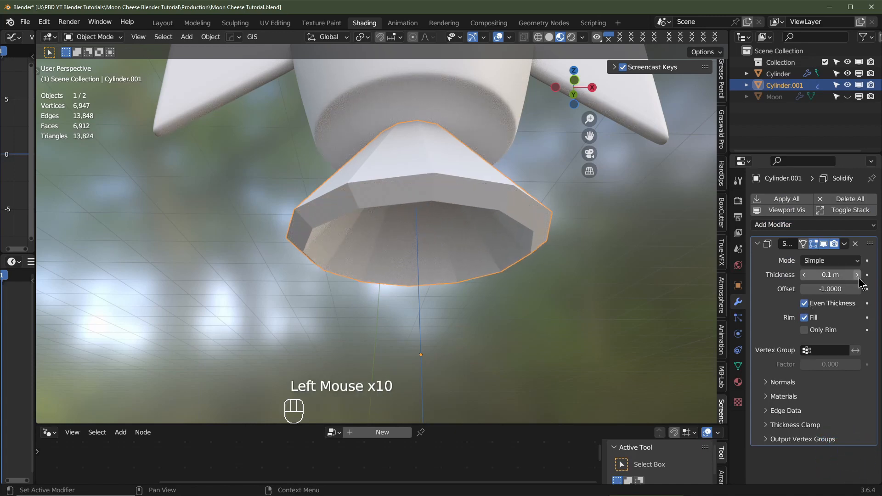
# Scale the vertex ring at the nozzle's wide bottom end to 0.8 using X-ray selection, ending in Object Mode with X-ray off
pyautogui.scroll(-2, 519, 249)
pyautogui.moveTo(520, 249); pyautogui.dragTo(422, 255, button='middle')
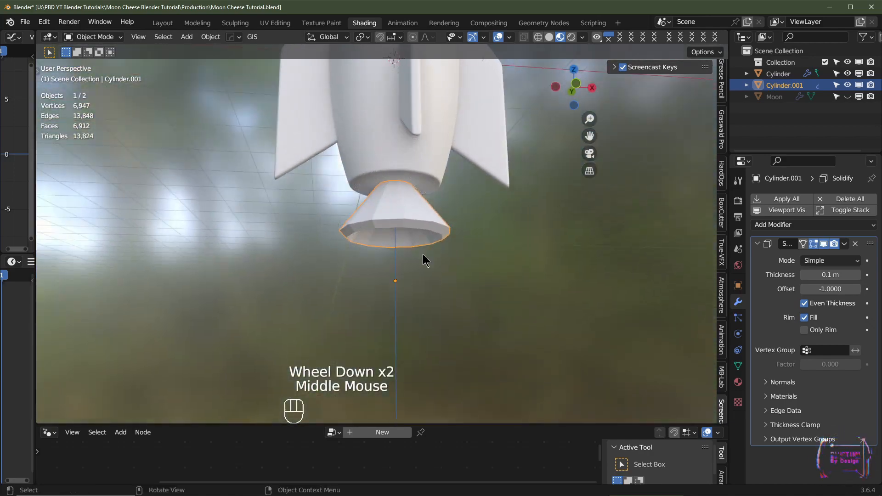
pyautogui.press('KP_1')
pyautogui.scroll(2, 396, 216)
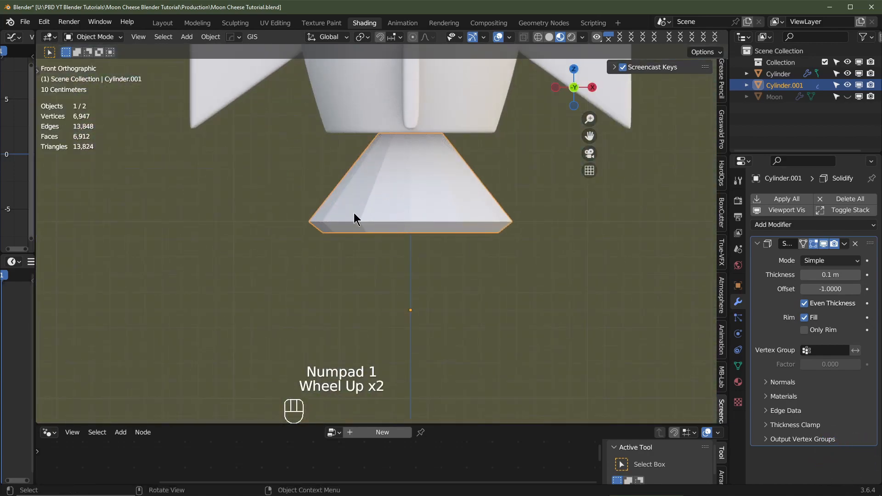
pyautogui.scroll(-2, 382, 220)
pyautogui.scroll(2, 357, 238)
pyautogui.press('Tab')
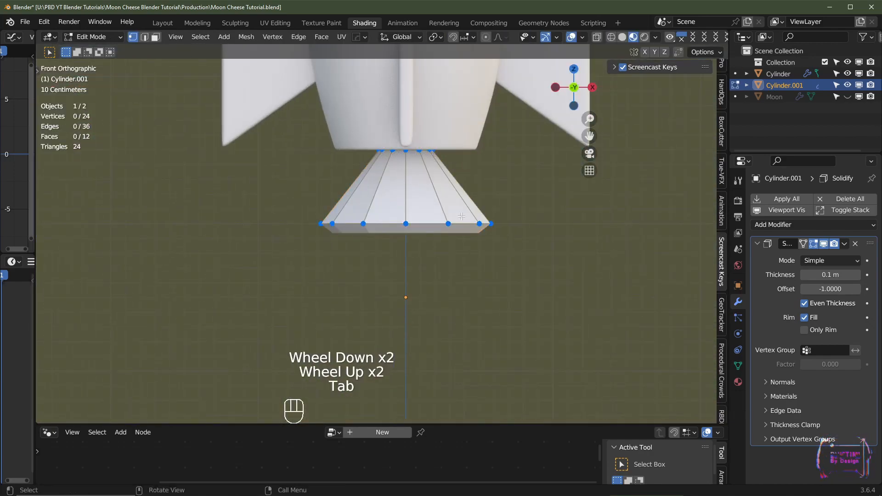
pyautogui.click(597, 37)
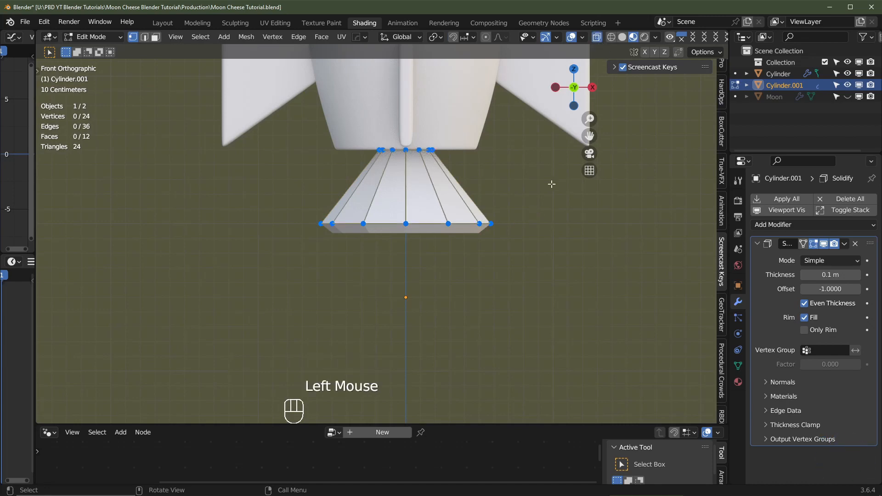
pyautogui.moveTo(548, 202); pyautogui.dragTo(279, 233)
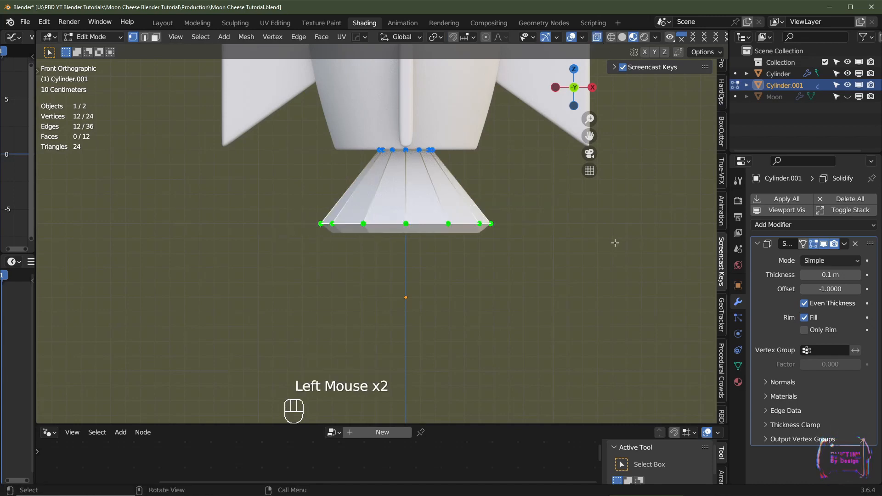
pyautogui.press('s')
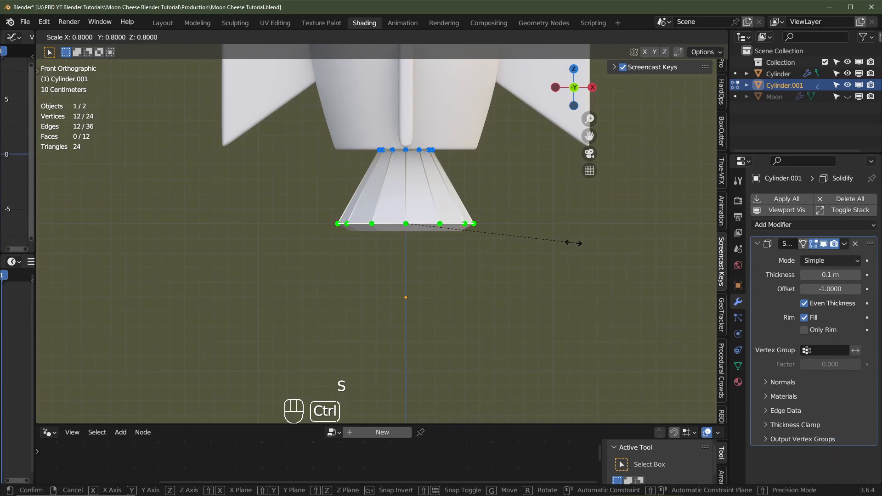
pyautogui.click(573, 242)
pyautogui.press('Tab')
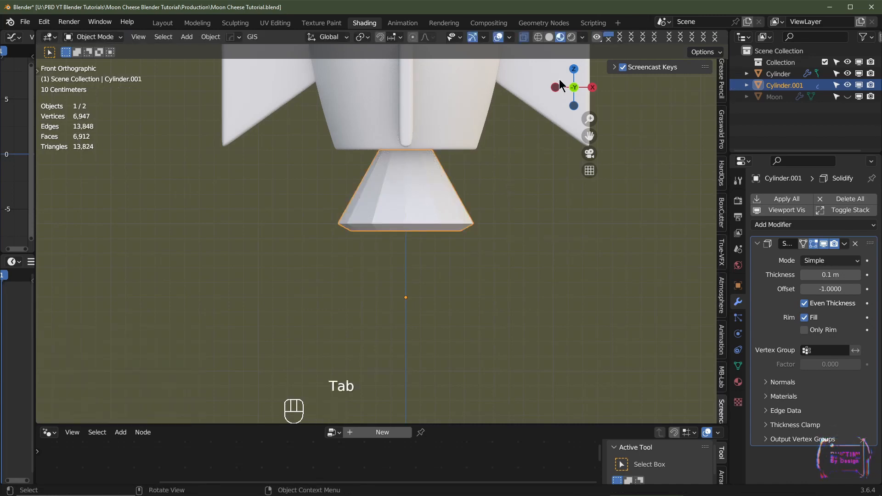
pyautogui.click(524, 37)
# Apply the nozzle's Solidify modifier and add a level 2 Subdivision Surface modifier
pyautogui.moveTo(460, 207); pyautogui.dragTo(483, 152, button='middle')
pyautogui.click(845, 244)
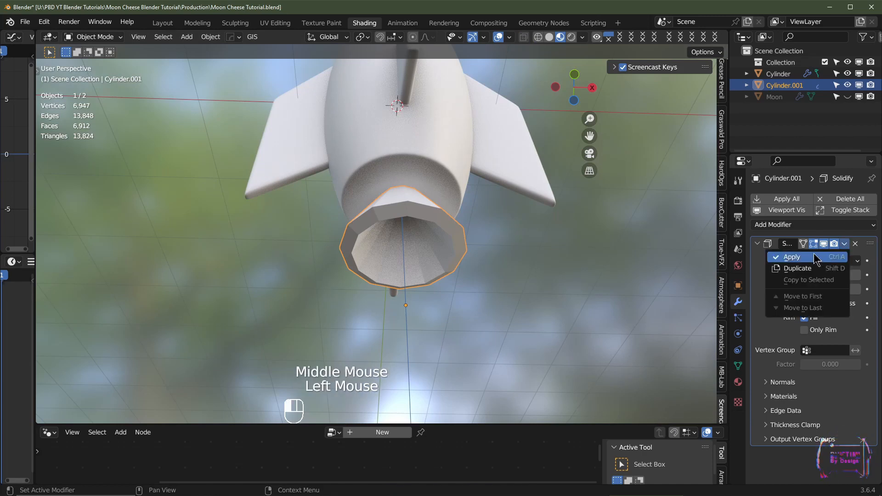
pyautogui.click(816, 259)
pyautogui.scroll(-2, 432, 222)
pyautogui.press('ctrl')
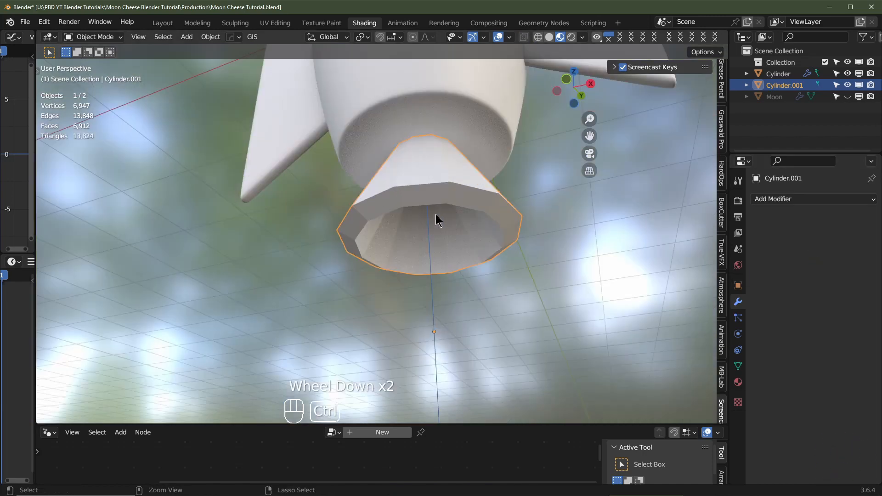
pyautogui.hotkey('ctrl', '2')
pyautogui.middleClick(789, 277)
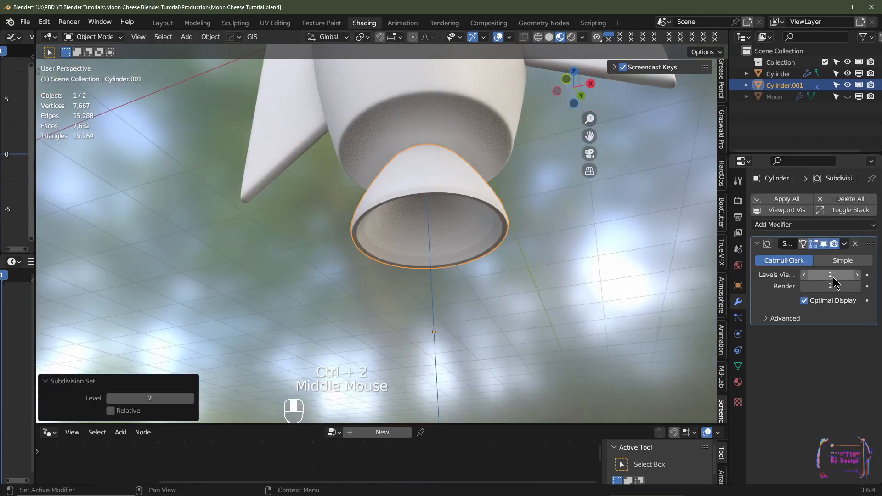
# Add two loop cuts to the nozzle's outer wall, one close to its narrow top edge and one close to its wide bottom edge
pyautogui.scroll(-2, 460, 205)
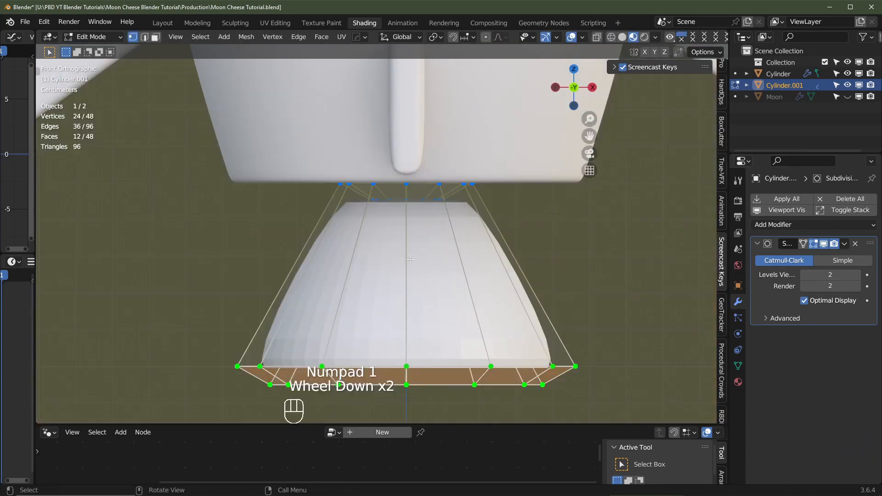
pyautogui.hotkey('ctrl', 'r')
pyautogui.click(406, 276)
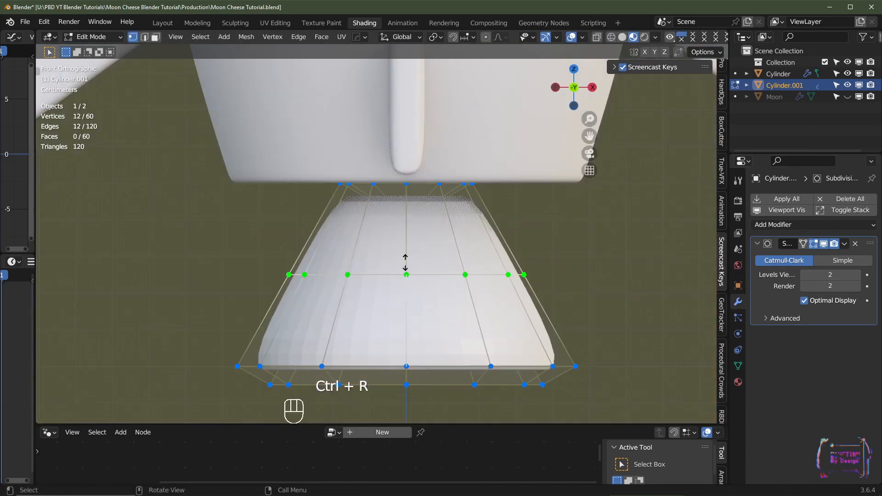
pyautogui.click(403, 189)
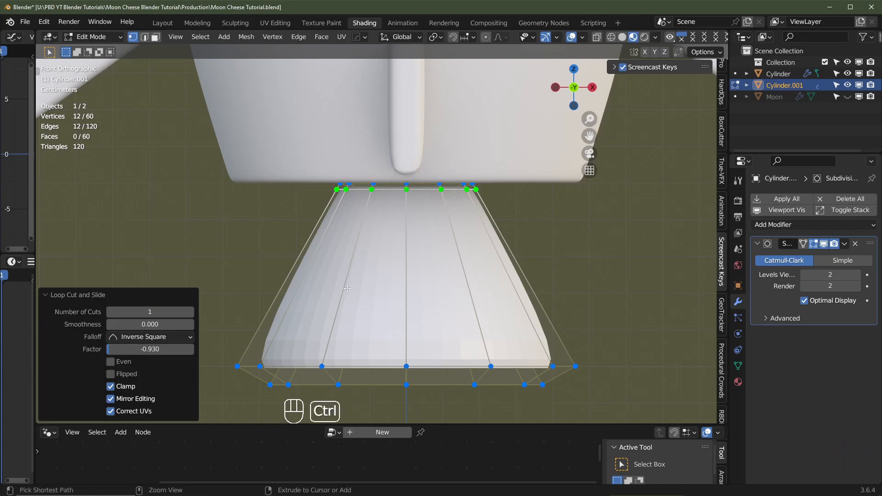
pyautogui.hotkey('ctrl', 'r')
pyautogui.click(347, 288)
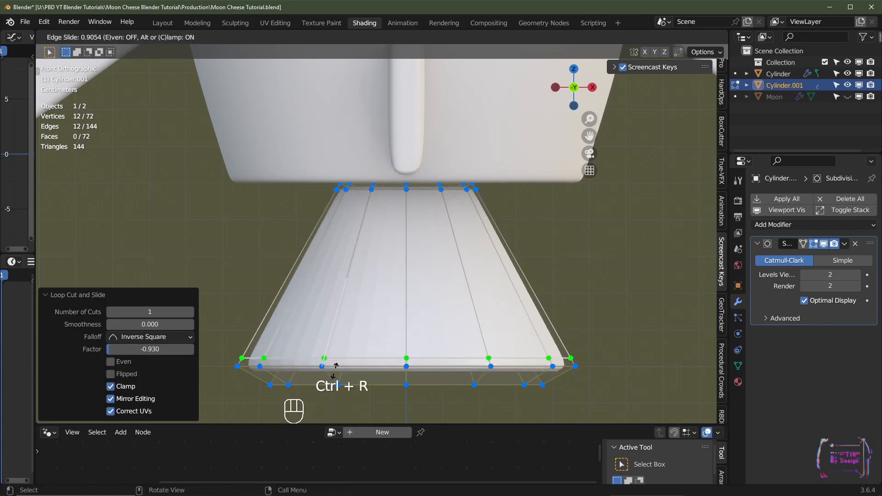
pyautogui.click(334, 373)
# Add a centred loop cut around the nozzle's bottom rim and another on the inner wall close to the rim, ending in Object Mode
pyautogui.moveTo(327, 356); pyautogui.dragTo(317, 266, button='middle')
pyautogui.keyDown('shift'); pyautogui.moveTo(259, 240); pyautogui.dragTo(357, 316, button='middle'); pyautogui.keyUp('shift')
pyautogui.hotkey('ctrl', 'r')
pyautogui.hotkey('ctrl', 'r')
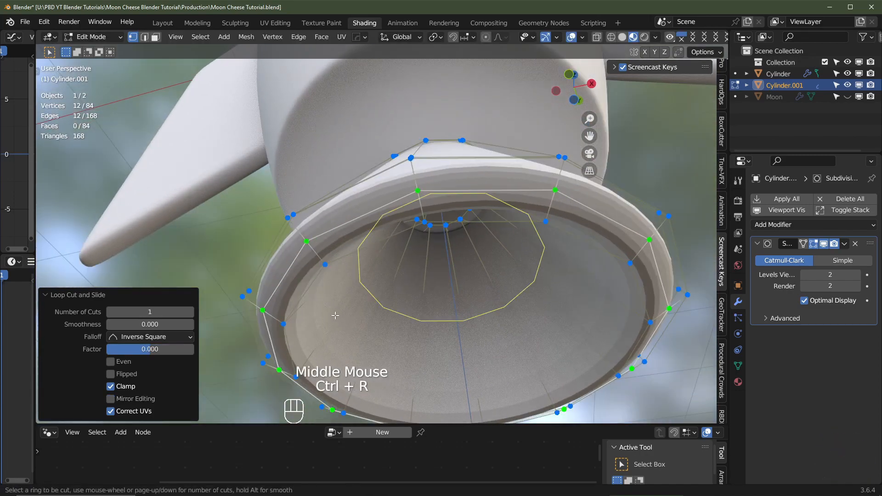
pyautogui.click(335, 312)
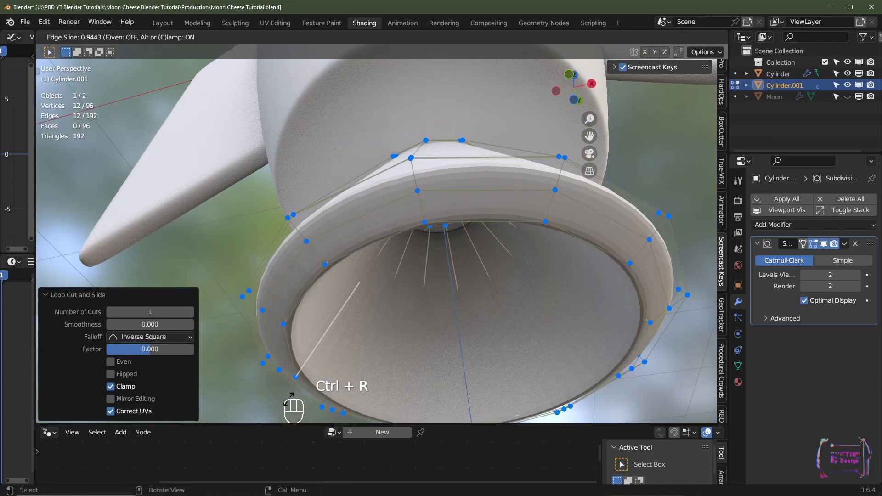
pyautogui.click(292, 394)
pyautogui.moveTo(421, 273); pyautogui.dragTo(466, 285, button='middle')
pyautogui.press('Tab')
pyautogui.scroll(-2, 466, 281)
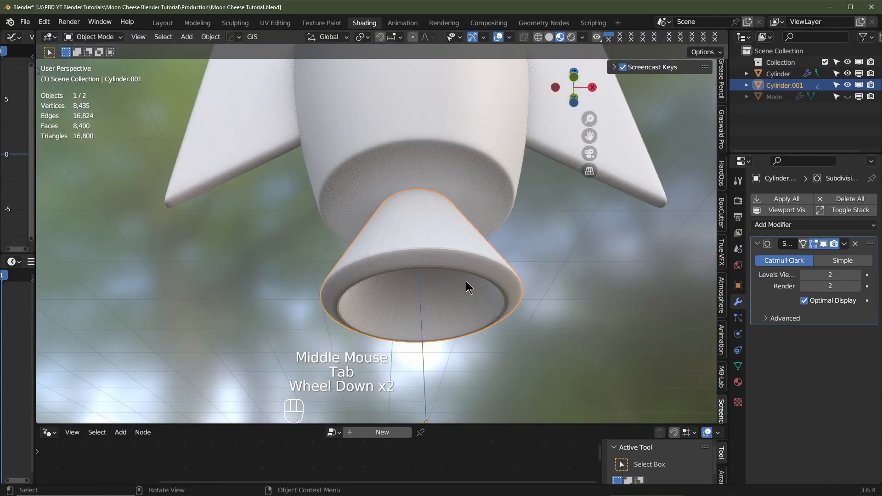
# Move the nozzle up 0.03 m along Z so it meets the base of the rocket body
pyautogui.press('KP_1')
pyautogui.scroll(1, 445, 289)
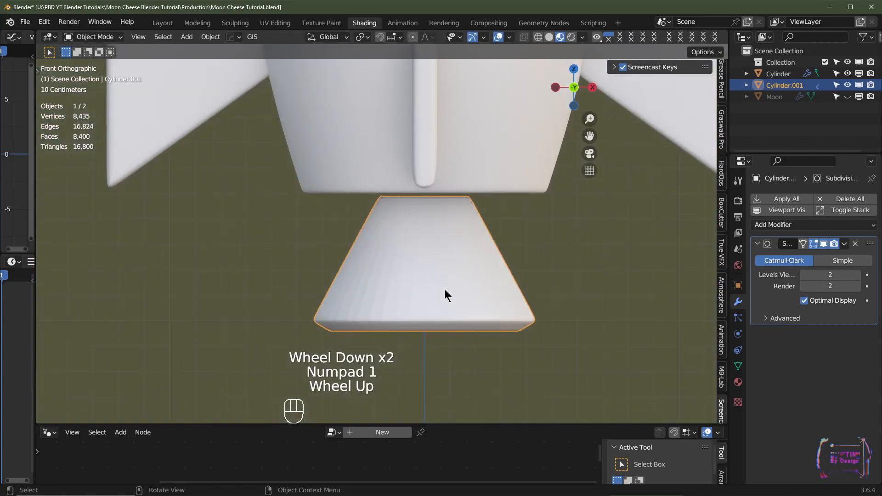
pyautogui.press('g')
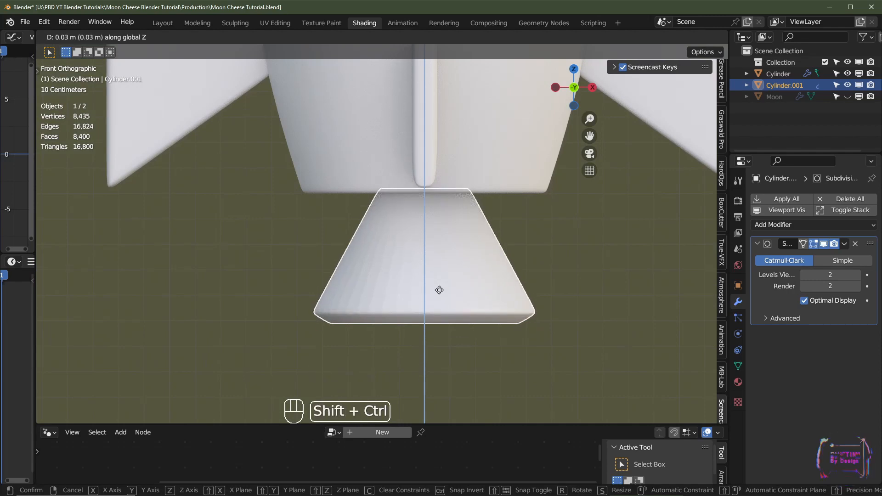
pyautogui.click(439, 290)
# Shade the nozzle smooth and apply its scale
pyautogui.scroll(-2, 525, 261)
pyautogui.scroll(2, 458, 289)
pyautogui.press('z')
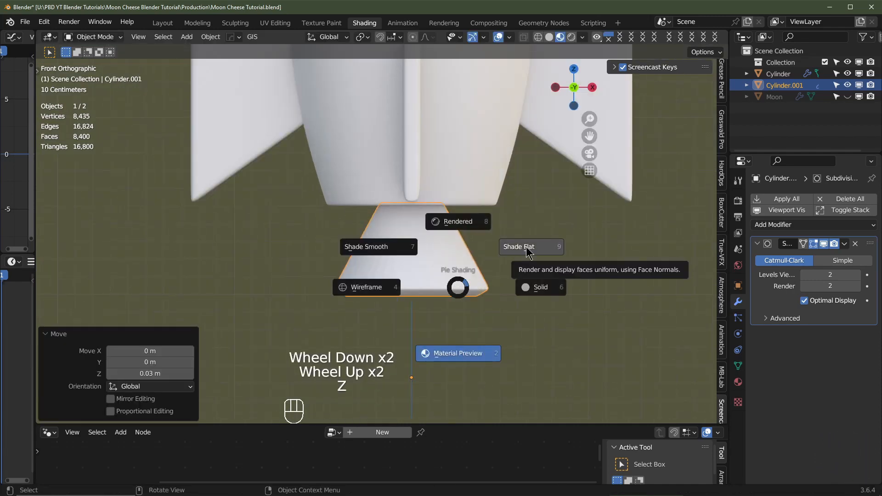
pyautogui.click(368, 247)
pyautogui.hotkey('ctrl', 'a')
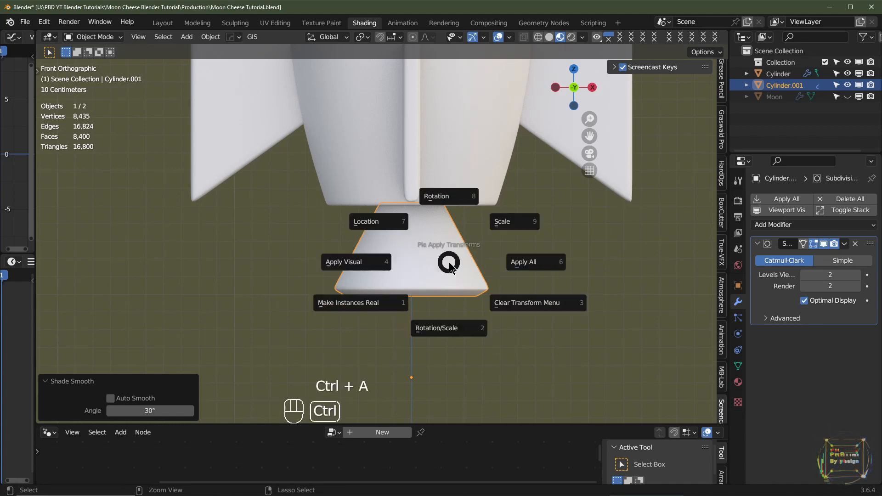
pyautogui.click(515, 225)
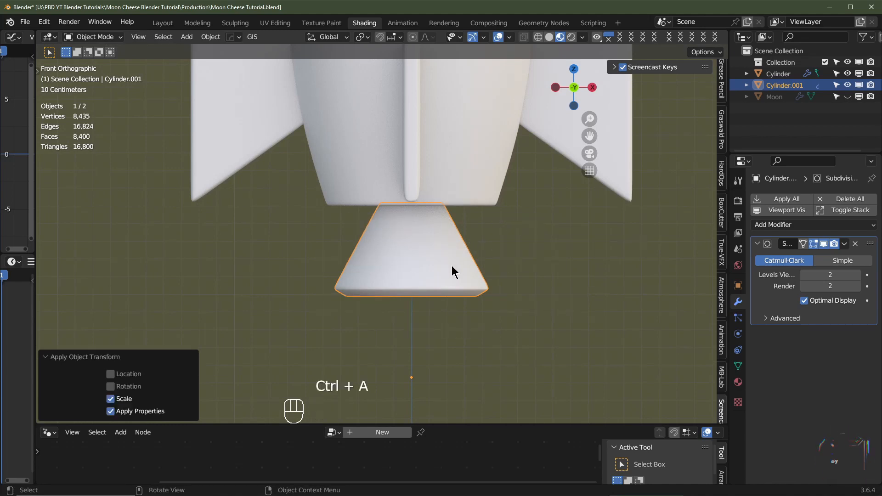
# Join the nozzle to the rocket body as a single object
pyautogui.keyDown('shift'); pyautogui.click(458, 159); pyautogui.keyUp('shift')
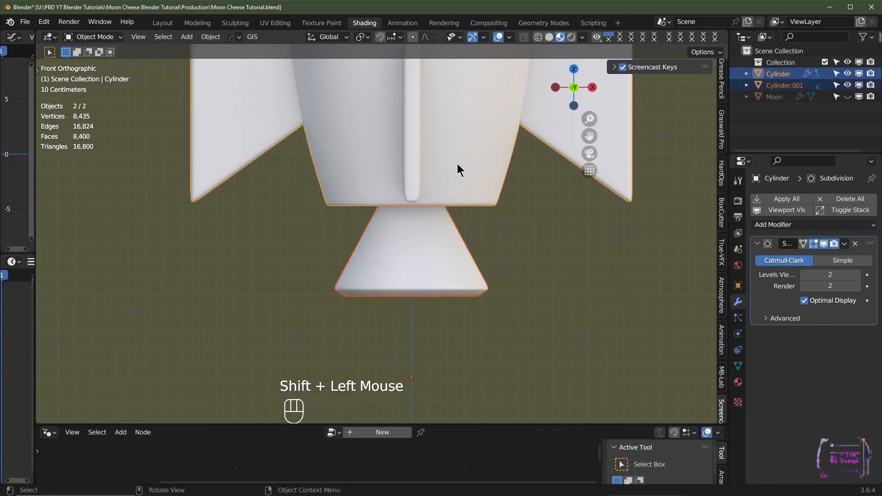
pyautogui.hotkey('ctrl', 'j')
pyautogui.scroll(-2, 476, 189)
pyautogui.keyDown('shift'); pyautogui.moveTo(479, 208); pyautogui.dragTo(451, 247, button='middle'); pyautogui.keyUp('shift')
pyautogui.click(413, 228)
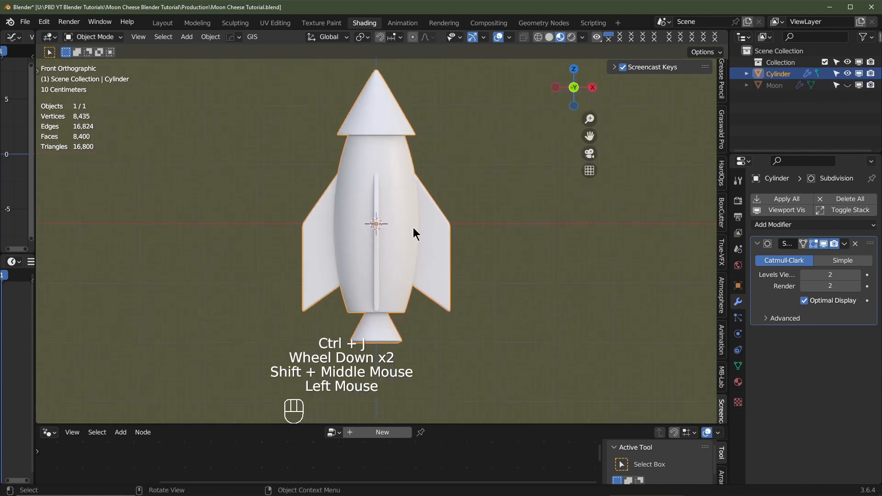
pyautogui.press('g')
pyautogui.rightClick(426, 225)
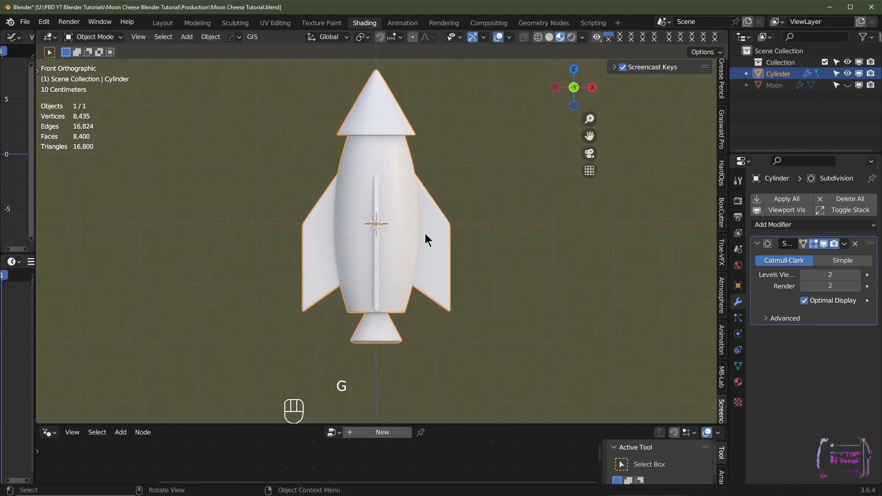
# In Edit Mode with face selection, select two vertically adjacent faces on the upper body between the fins on all four sides
pyautogui.keyDown('shift'); pyautogui.moveTo(423, 296); pyautogui.dragTo(394, 258, button='middle'); pyautogui.keyUp('shift')
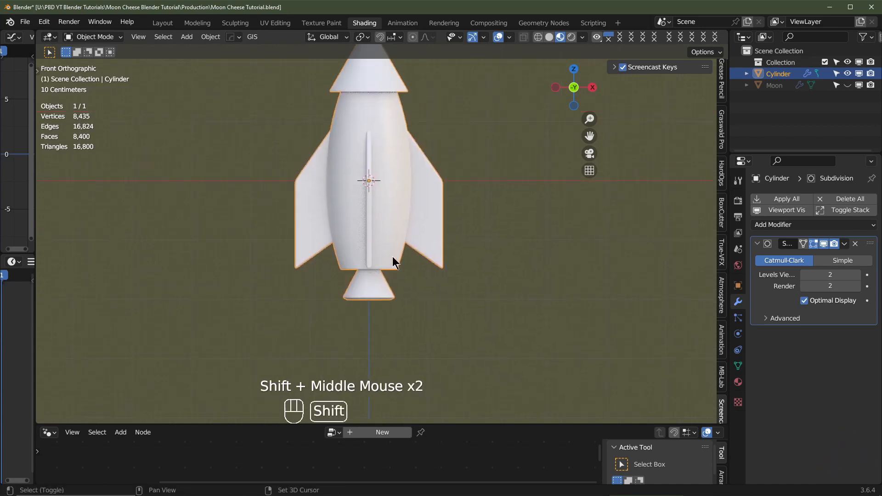
pyautogui.click(392, 176)
pyautogui.press('Tab')
pyautogui.moveTo(391, 176); pyautogui.dragTo(377, 132, button='middle')
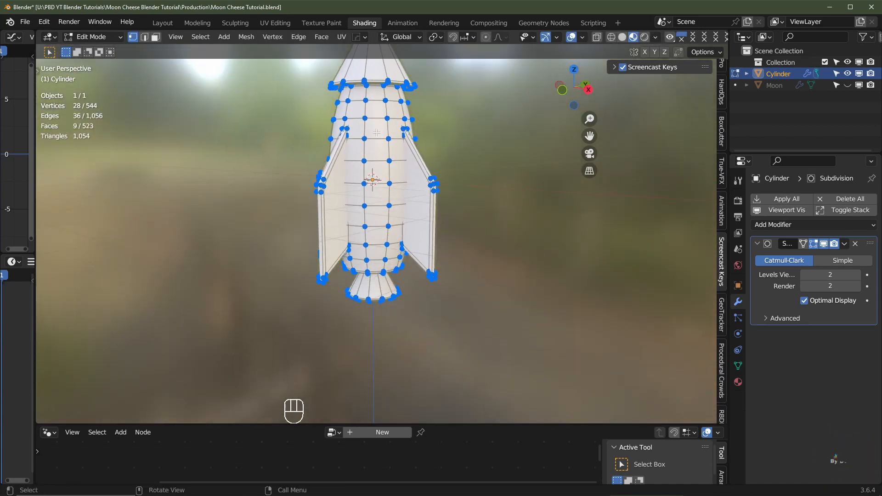
pyautogui.click(155, 37)
pyautogui.click(377, 129)
pyautogui.keyDown('shift'); pyautogui.click(381, 156); pyautogui.keyUp('shift')
pyautogui.moveTo(381, 157); pyautogui.dragTo(459, 178, button='middle')
pyautogui.keyDown('shift'); pyautogui.click(368, 138); pyautogui.keyUp('shift')
pyautogui.keyDown('shift'); pyautogui.click(365, 160); pyautogui.keyUp('shift')
pyautogui.keyDown('shift'); pyautogui.click(370, 136); pyautogui.keyUp('shift')
pyautogui.keyDown('shift'); pyautogui.click(371, 159); pyautogui.keyUp('shift')
pyautogui.keyDown('shift'); pyautogui.click(389, 146); pyautogui.keyUp('shift')
pyautogui.keyDown('shift'); pyautogui.click(389, 168); pyautogui.keyUp('shift')
# Inset the selected window faces by about 0.088 m and inset them a second time by about 0.02 m
pyautogui.scroll(2, 434, 149)
pyautogui.press('i')
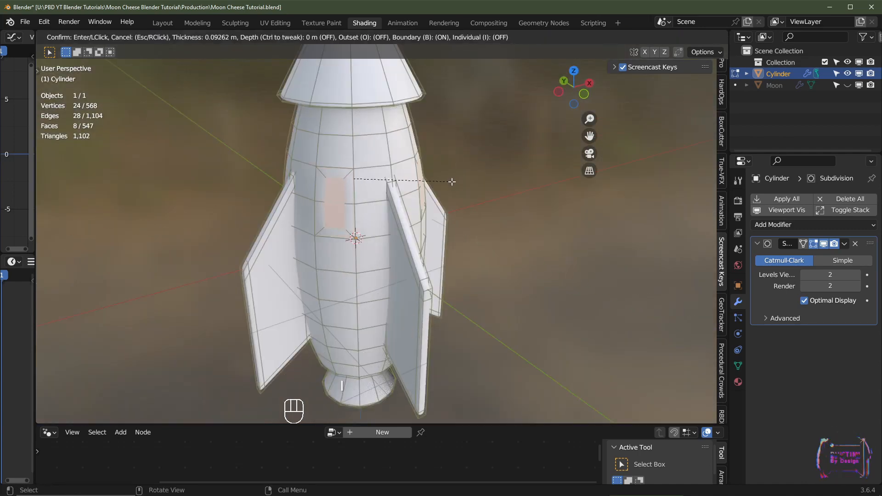
pyautogui.click(434, 185)
pyautogui.scroll(2, 431, 186)
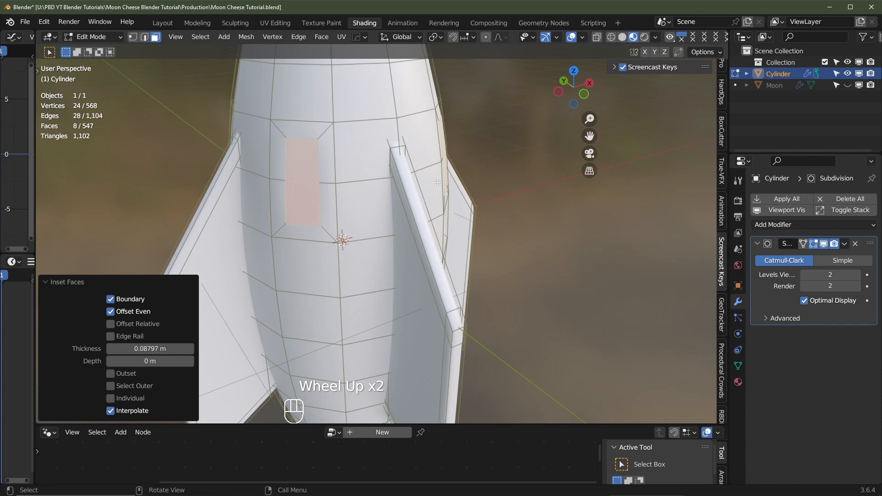
pyautogui.press('i')
pyautogui.click(433, 182)
# Set the transform pivot point to Individual Origins
pyautogui.click(436, 37)
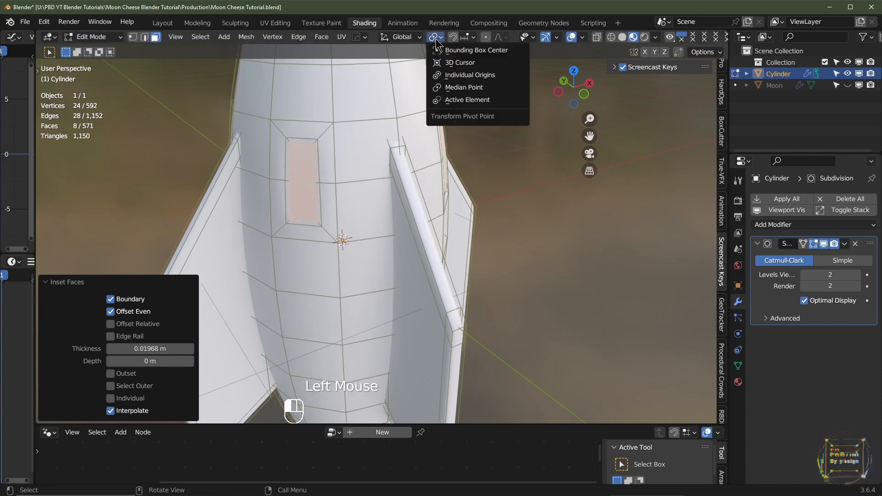
pyautogui.click(468, 75)
pyautogui.moveTo(333, 171); pyautogui.dragTo(330, 164, button='middle')
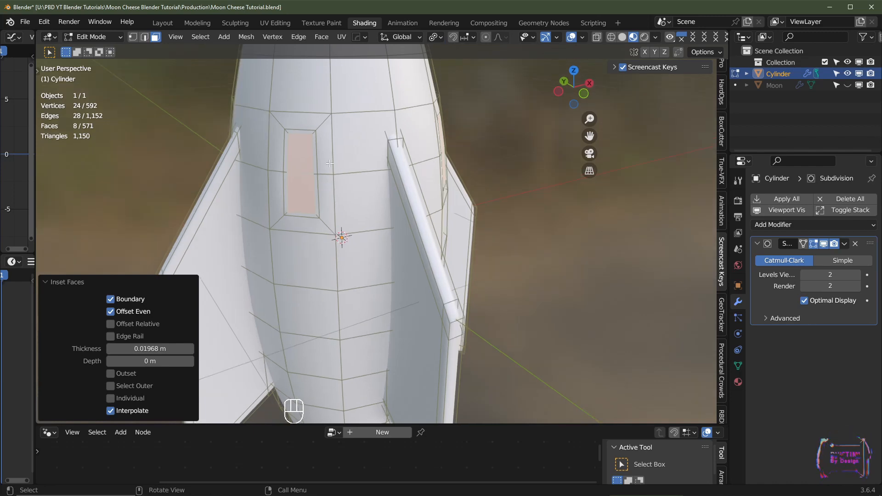
# Extrude the selected window faces along their normals by about 0.024 m, extrude them once more along normals, and return to Object Mode
pyautogui.rightClick(330, 163)
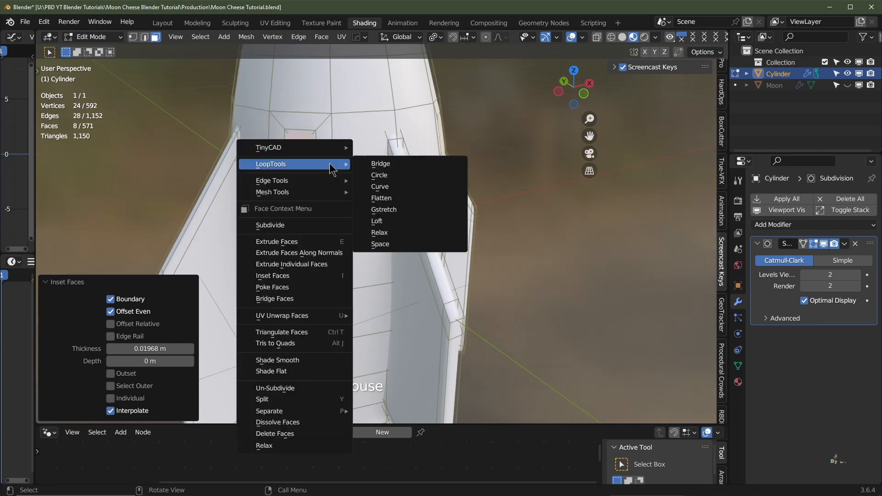
pyautogui.click(316, 256)
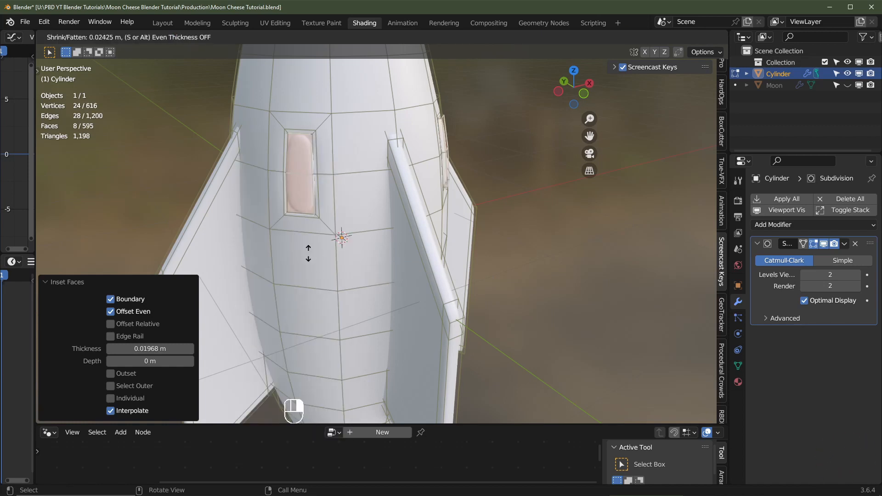
pyautogui.click(307, 250)
pyautogui.rightClick(392, 284)
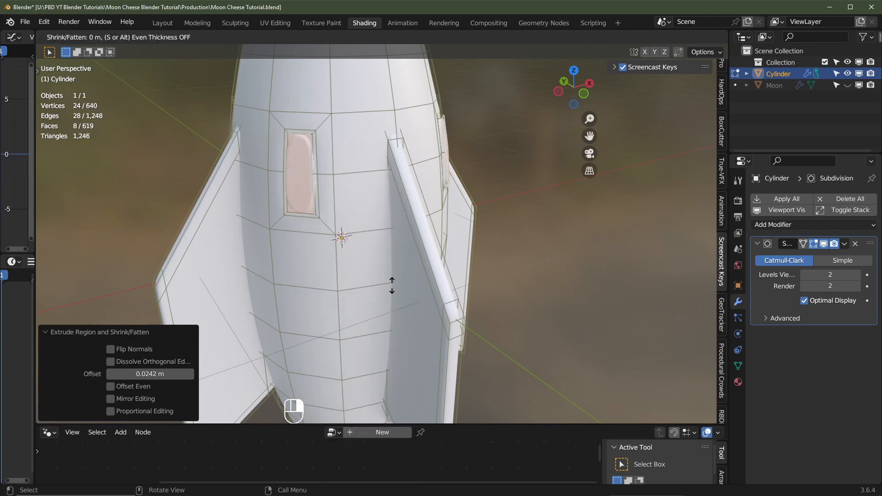
pyautogui.scroll(-2, 383, 260)
pyautogui.press('Tab')
# Add a 12-vertex mesh circle with a 1 m radius at the rocket's origin
pyautogui.moveTo(383, 260); pyautogui.dragTo(327, 258, button='middle')
pyautogui.press('KP_1')
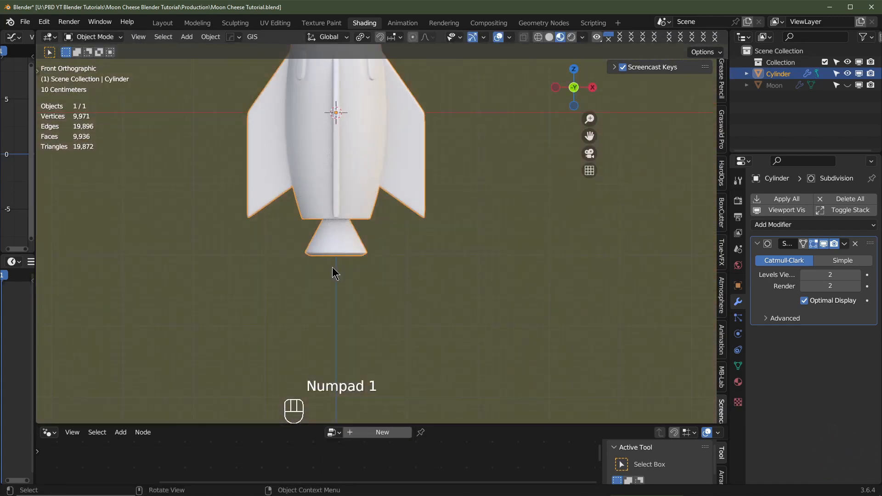
pyautogui.keyDown('shift'); pyautogui.moveTo(344, 305); pyautogui.dragTo(355, 249, button='middle'); pyautogui.keyUp('shift')
pyautogui.hotkey('shift', 'a')
pyautogui.moveTo(355, 250)
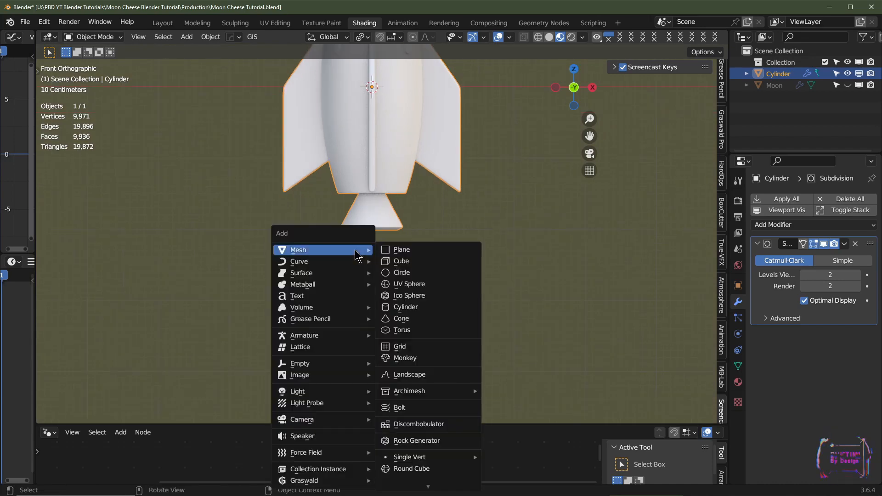
pyautogui.click(420, 275)
pyautogui.keyDown('shift'); pyautogui.moveTo(419, 276); pyautogui.dragTo(386, 377, button='middle'); pyautogui.keyUp('shift')
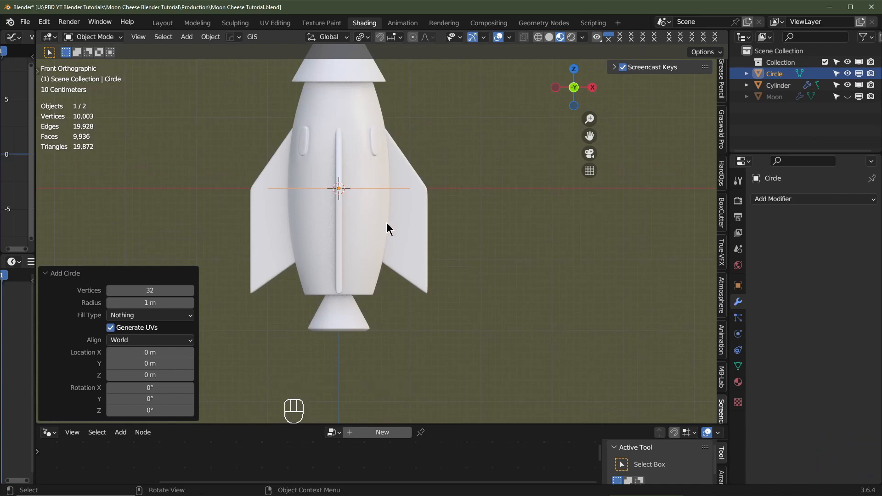
pyautogui.click(574, 70)
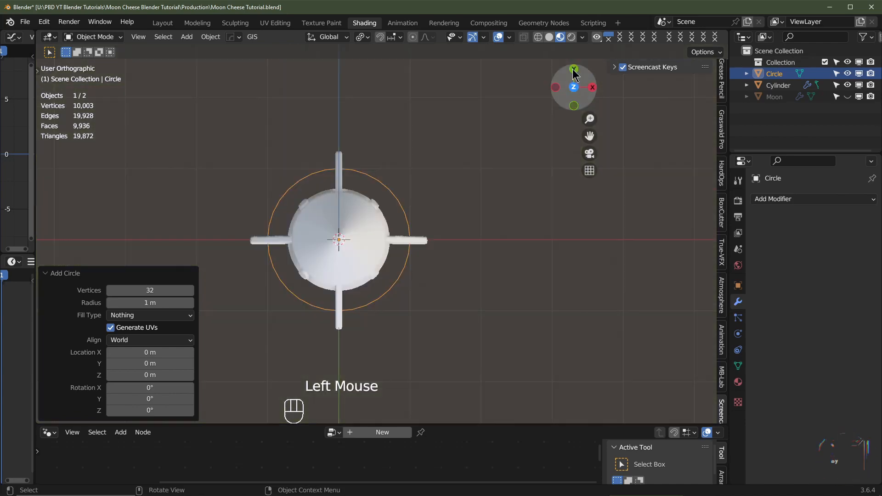
pyautogui.click(150, 291)
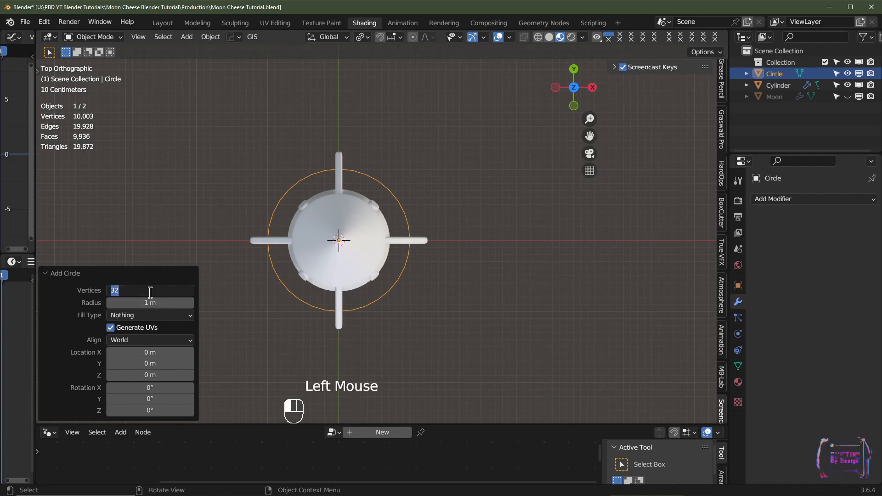
pyautogui.press('Return')
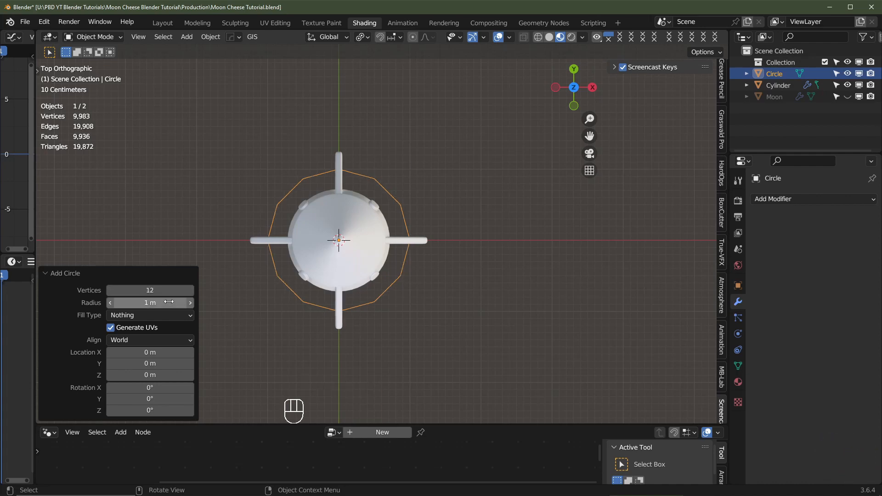
# In Edit Mode with vertex selection, extrude the whole circle 2 m straight down along Z
pyautogui.press('Tab')
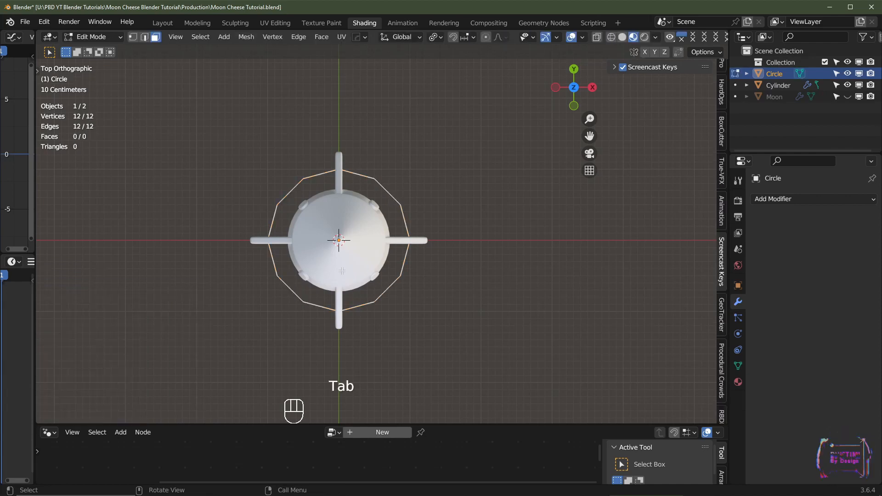
pyautogui.press('1')
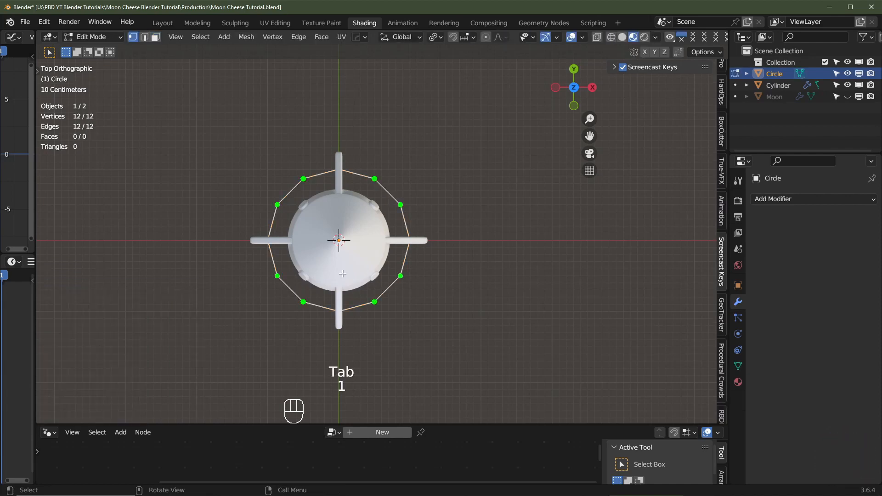
pyautogui.press('KP_1')
pyautogui.keyDown('shift'); pyautogui.moveTo(343, 274); pyautogui.dragTo(363, 214, button='middle'); pyautogui.keyUp('shift')
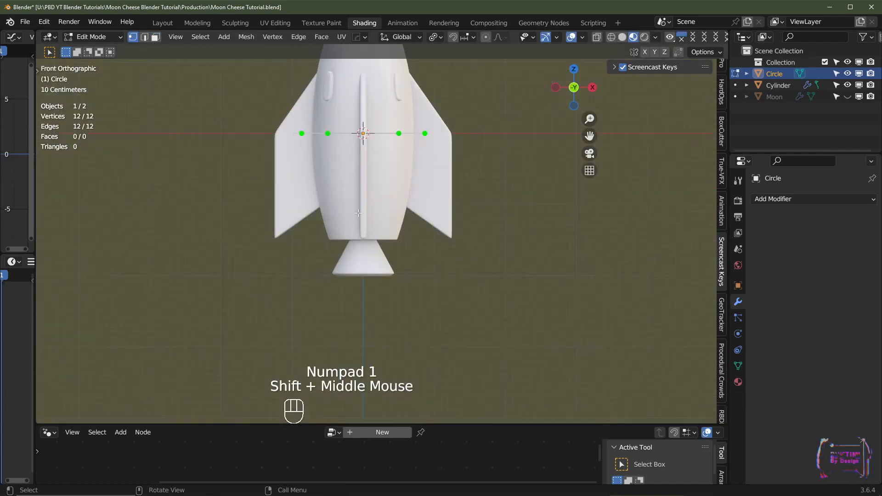
pyautogui.press('e')
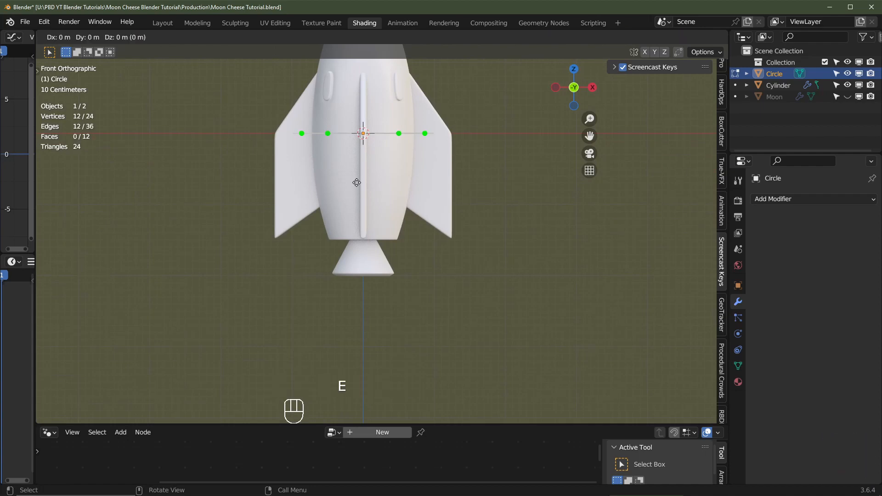
pyautogui.click(339, 313)
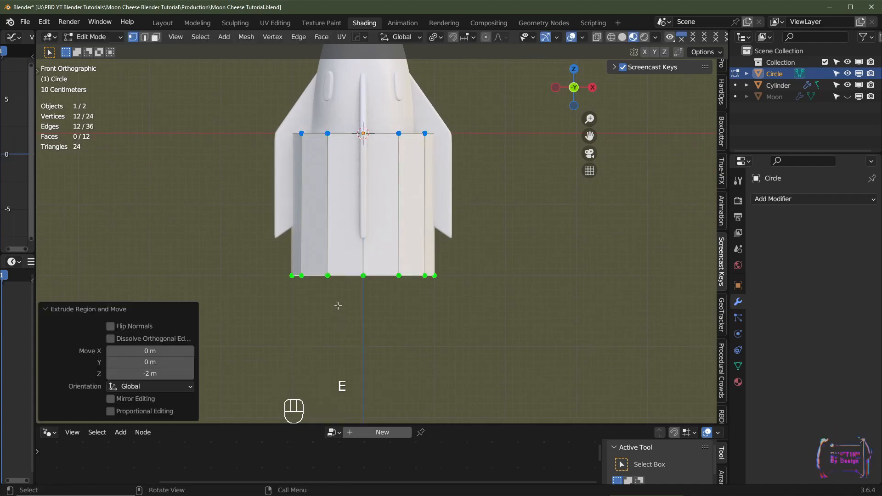
# Select every other vertex on the extruded ring's bottom edge and move the six vertices up 1.7 m along Z
pyautogui.moveTo(339, 306); pyautogui.dragTo(409, 287, button='middle')
pyautogui.click(366, 307)
pyautogui.keyDown('shift'); pyautogui.click(402, 313); pyautogui.keyUp('shift')
pyautogui.keyDown('shift'); pyautogui.click(410, 284); pyautogui.keyUp('shift')
pyautogui.moveTo(514, 295); pyautogui.dragTo(428, 300, button='middle')
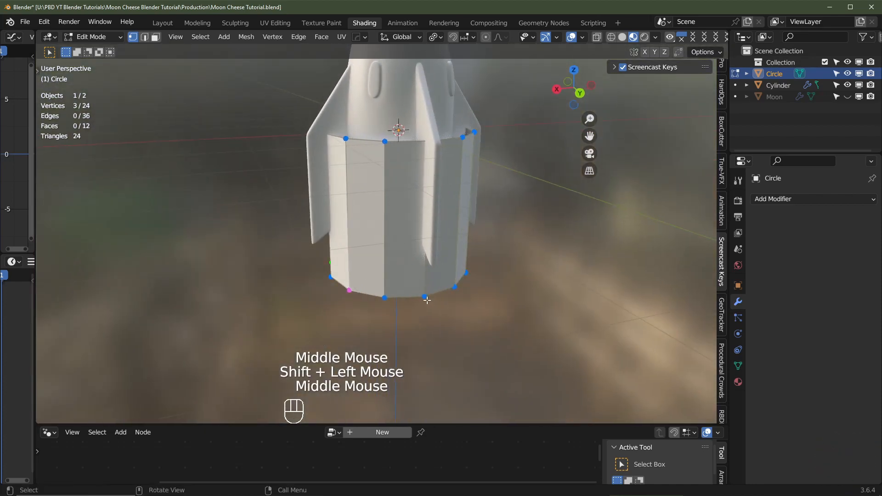
pyautogui.keyDown('shift'); pyautogui.click(427, 291); pyautogui.keyUp('shift')
pyautogui.moveTo(505, 301); pyautogui.dragTo(416, 312, button='middle')
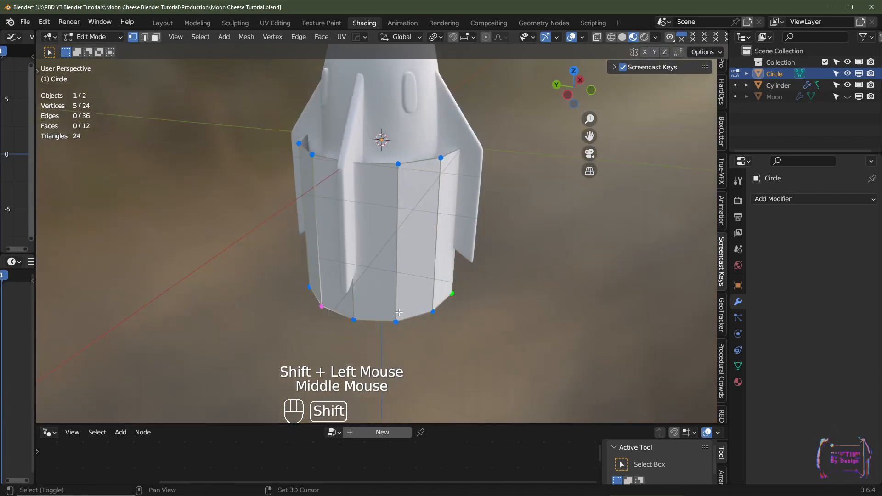
pyautogui.keyDown('shift'); pyautogui.click(416, 312); pyautogui.keyUp('shift')
pyautogui.press('KP_1')
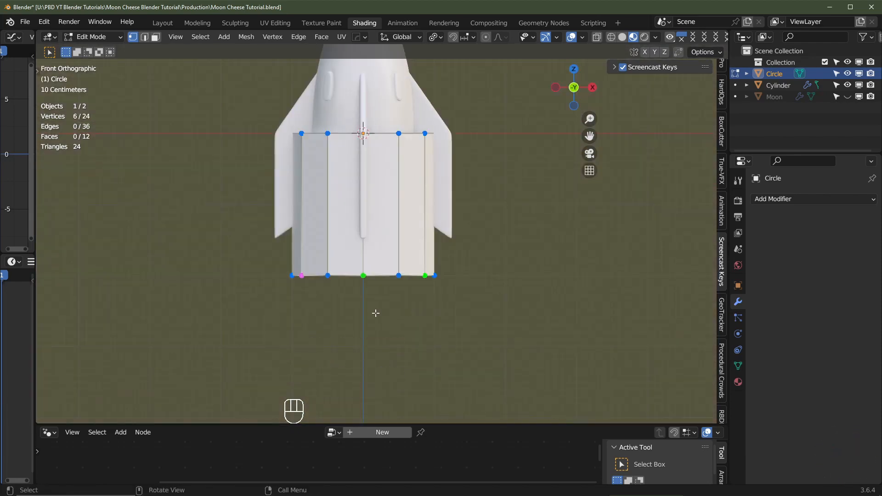
pyautogui.press('g')
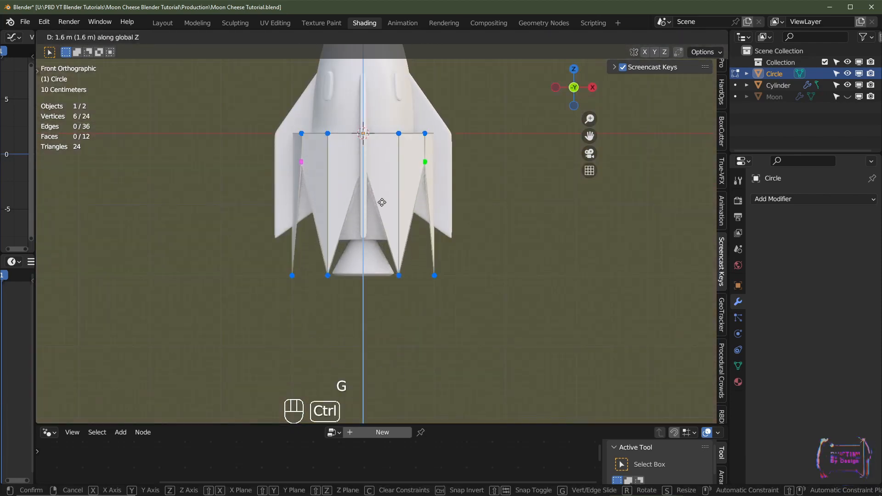
pyautogui.click(381, 193)
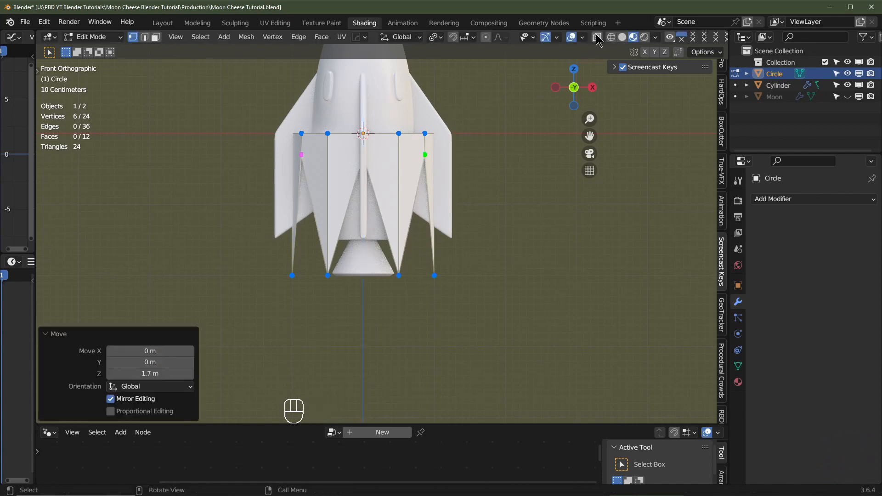
# With X-ray enabled, select the six lower spike tips and scale them to 0.6 about the Median Point
pyautogui.click(597, 39)
pyautogui.moveTo(541, 250); pyautogui.dragTo(247, 290)
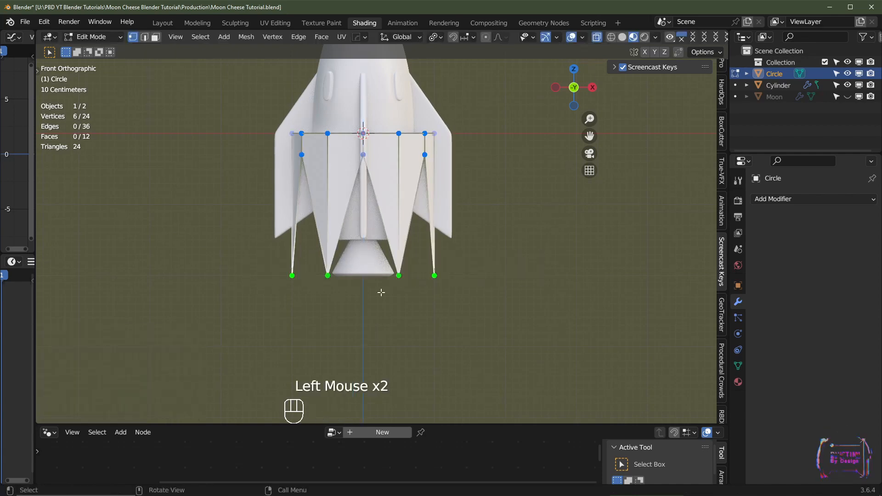
pyautogui.click(434, 37)
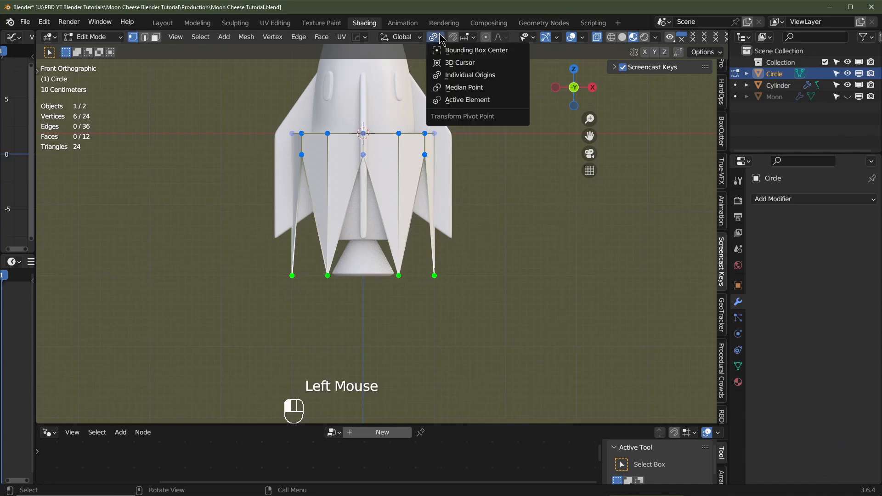
pyautogui.click(462, 88)
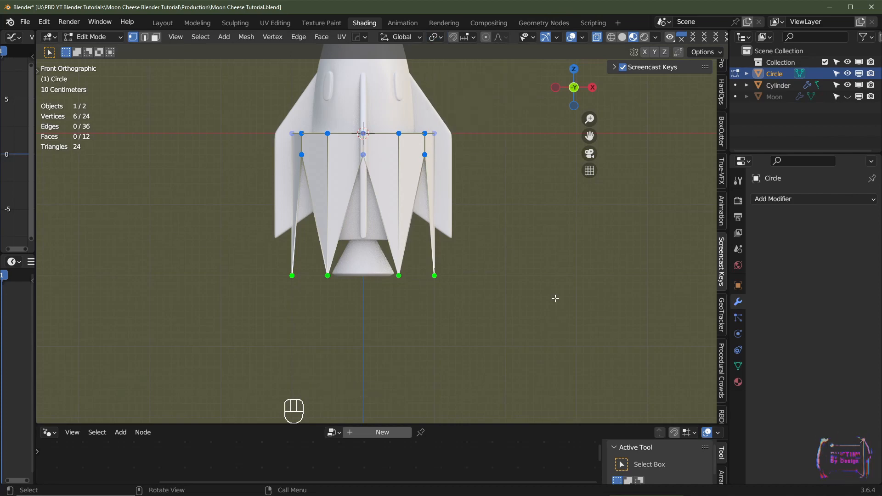
pyautogui.press('s')
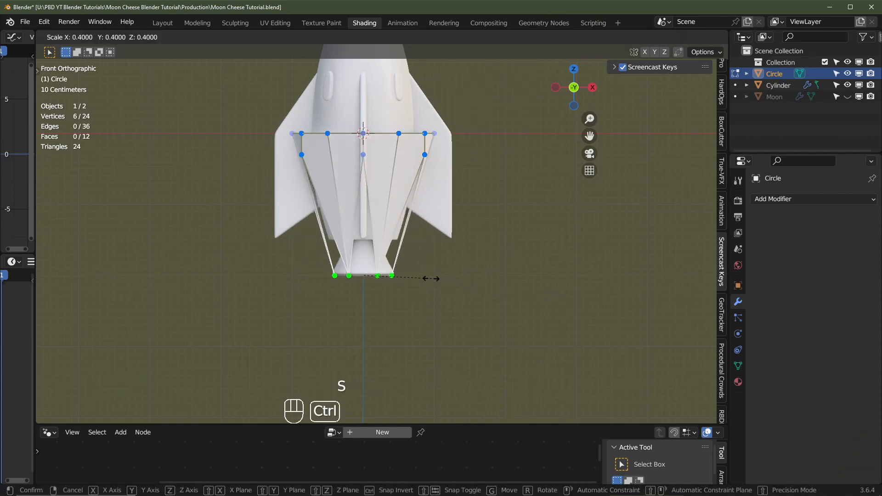
pyautogui.click(463, 256)
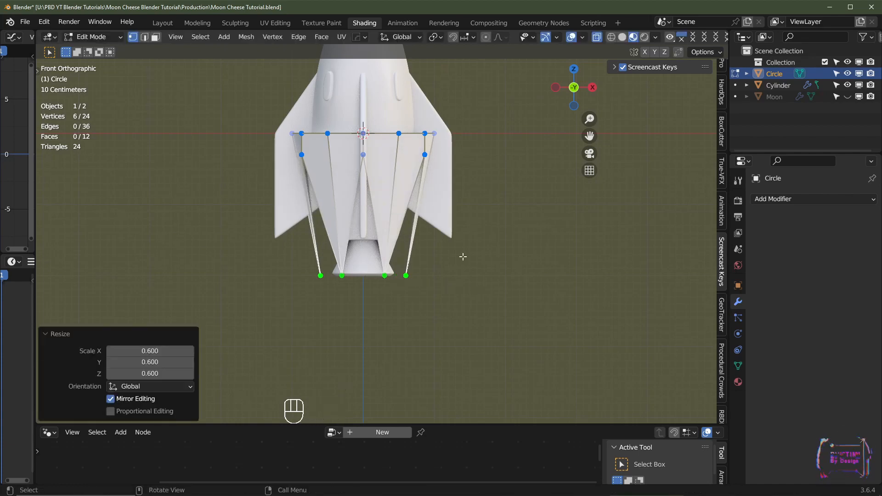
# Duplicate the entire spiked mesh in place and scale the copy to 0.6 on X and Y, leaving Z locked
pyautogui.press('a')
pyautogui.press('a')
pyautogui.click(370, 150)
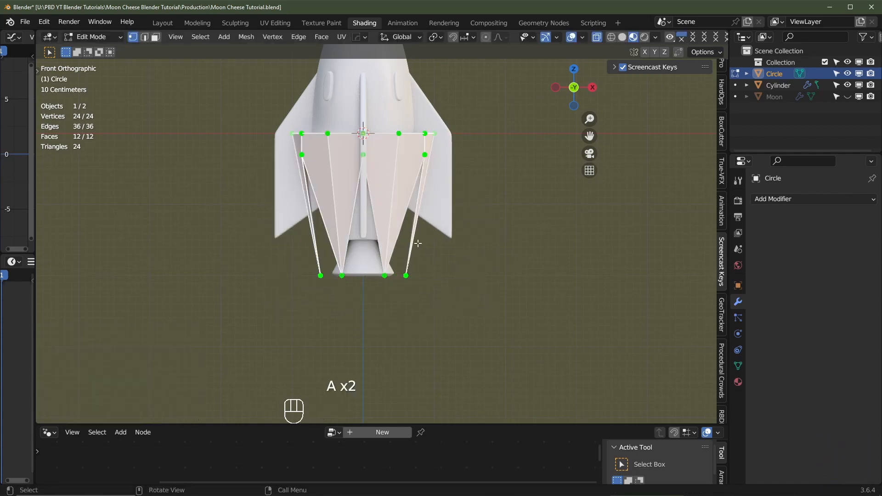
pyautogui.hotkey('shift', 'd')
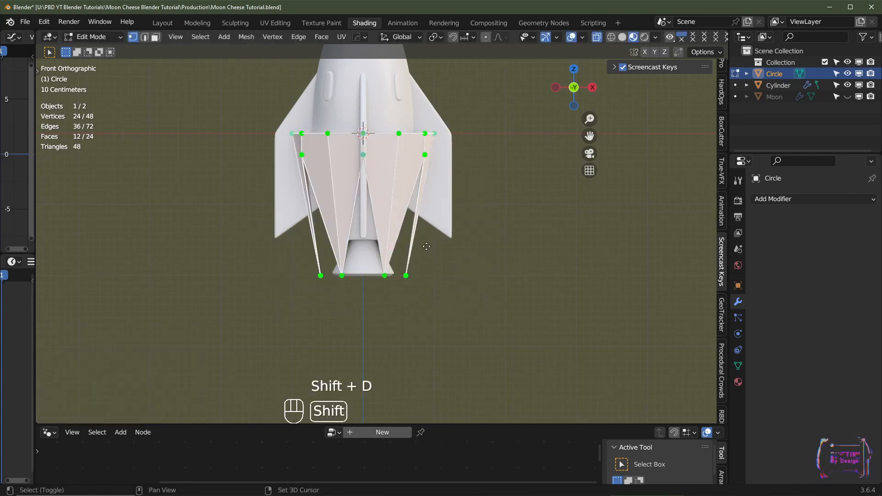
pyautogui.press('s')
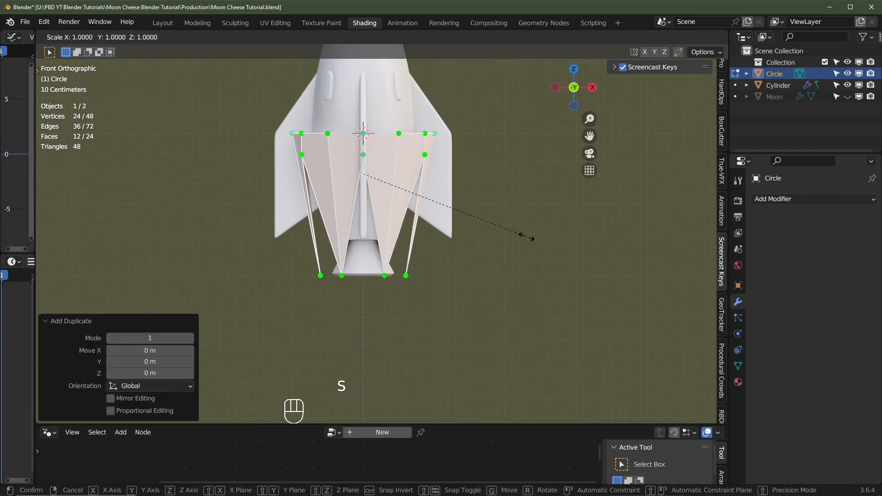
pyautogui.hotkey('shift', 'z')
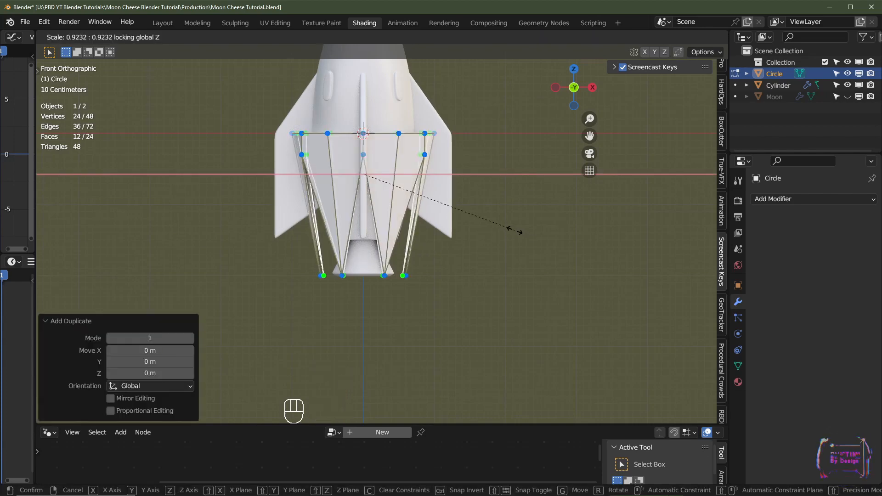
pyautogui.press('ctrl')
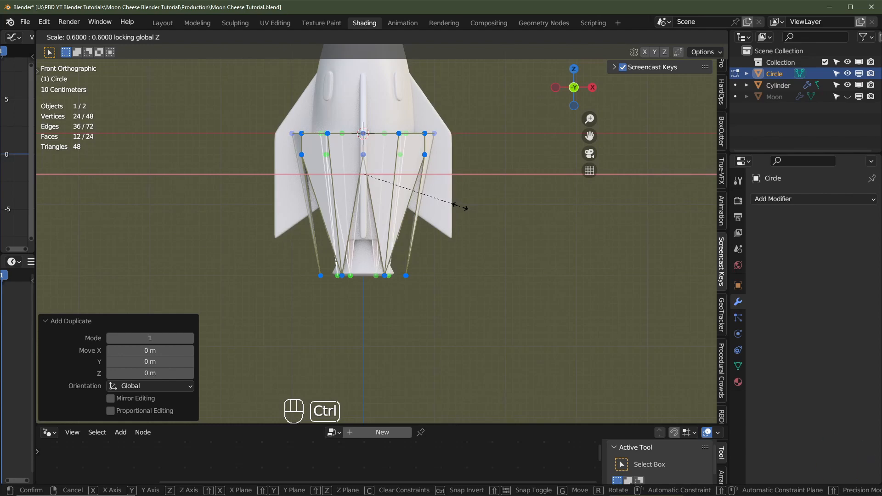
pyautogui.click(459, 206)
# Separate the scaled inner copy into its own object and select it in Object Mode
pyautogui.press('p')
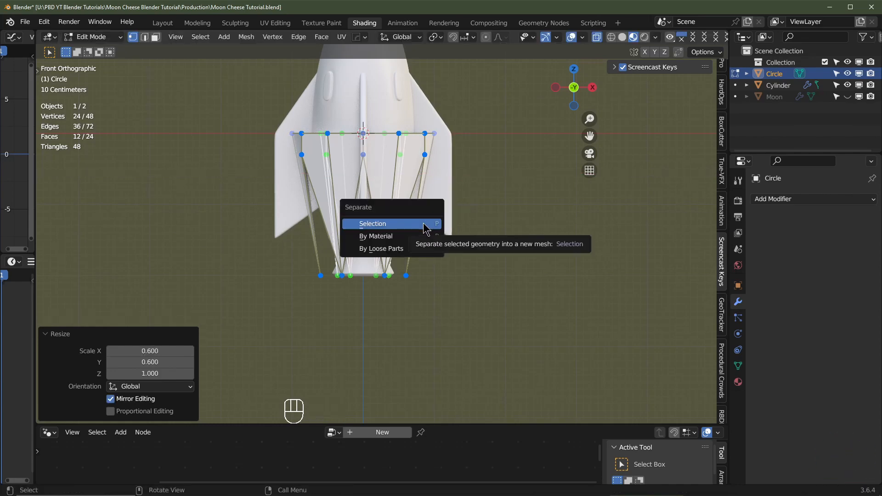
pyautogui.click(425, 224)
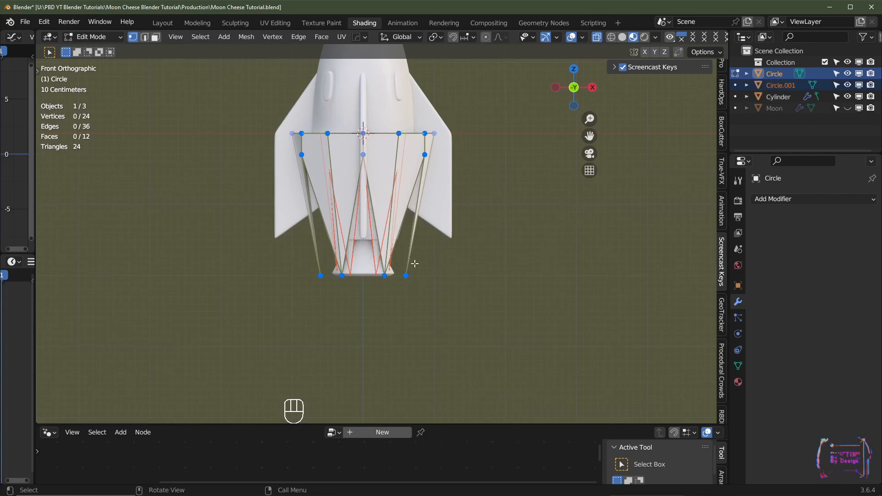
pyautogui.press('Tab')
pyautogui.click(377, 264)
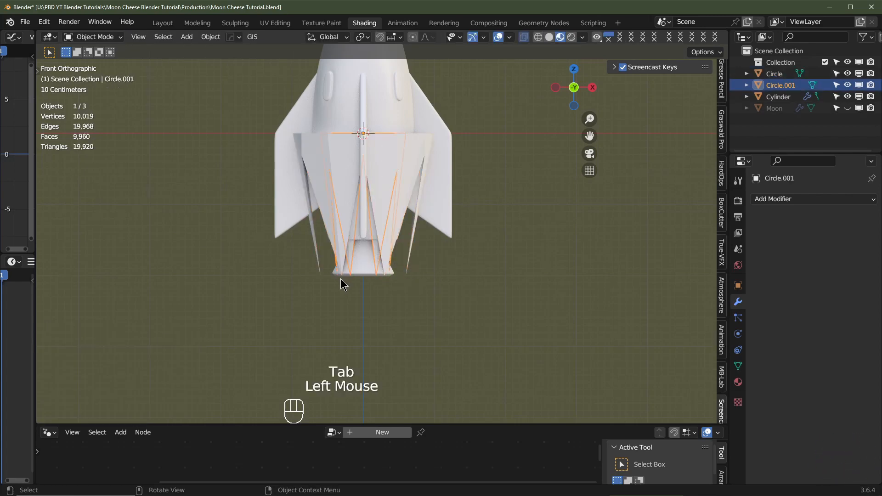
# Move the six lower spike tips of the inner copy down 0.8 m along Z and scale them to 0.6
pyautogui.press('Tab')
pyautogui.moveTo(432, 307); pyautogui.dragTo(327, 256)
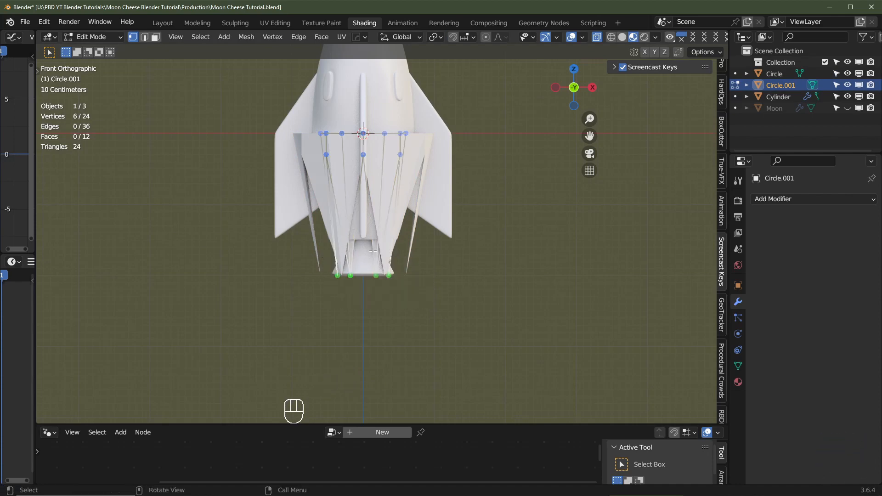
pyautogui.press('g')
pyautogui.press('z')
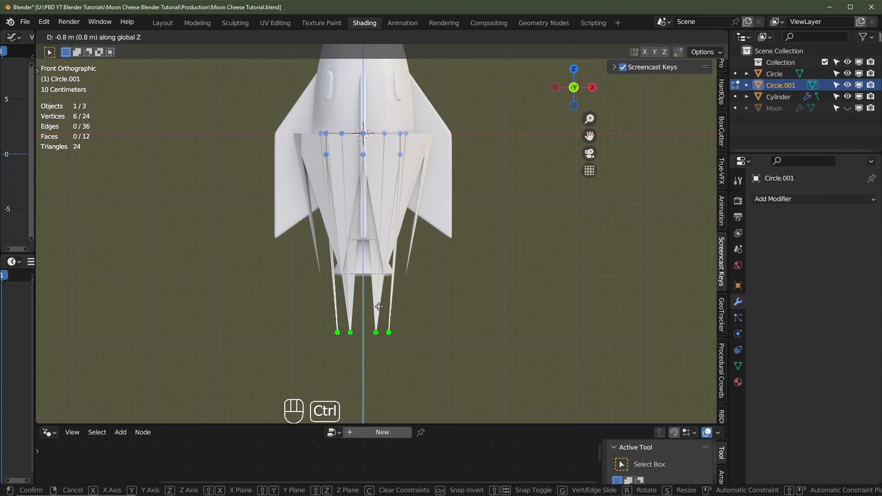
pyautogui.click(378, 308)
pyautogui.press('s')
pyautogui.press('ctrl')
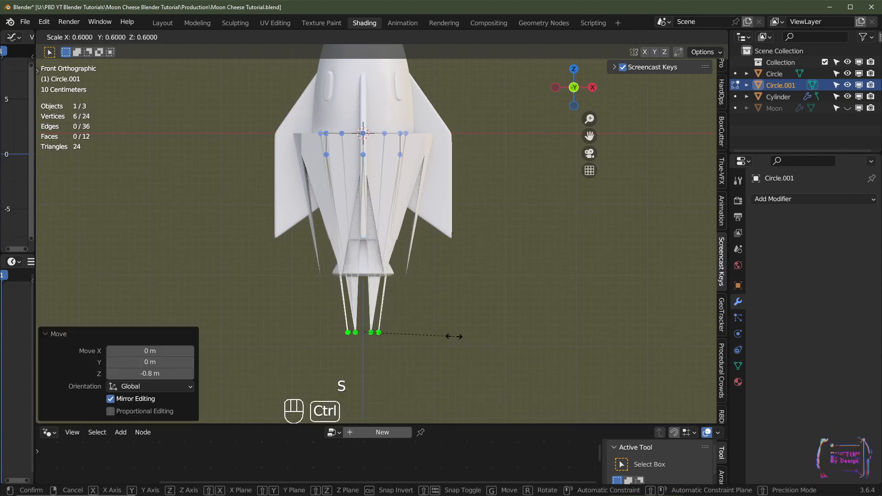
pyautogui.click(454, 337)
# Rotate the entire inner spiked mesh -15° around Z, working from the top view, and return to Object Mode
pyautogui.press('a')
pyautogui.press('a')
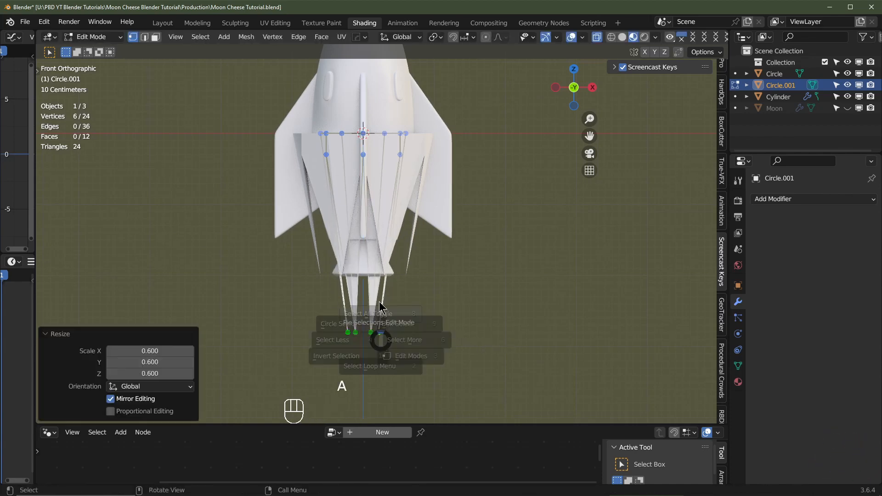
pyautogui.press('KP_7')
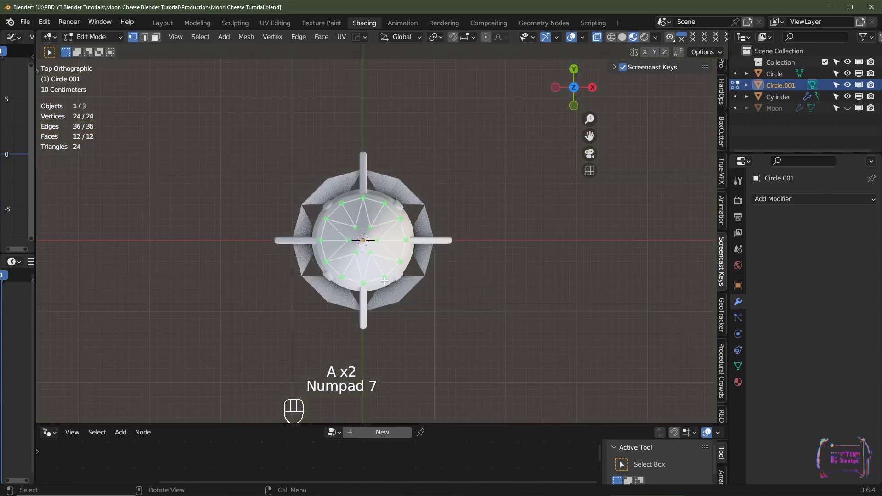
pyautogui.scroll(3, 342, 178)
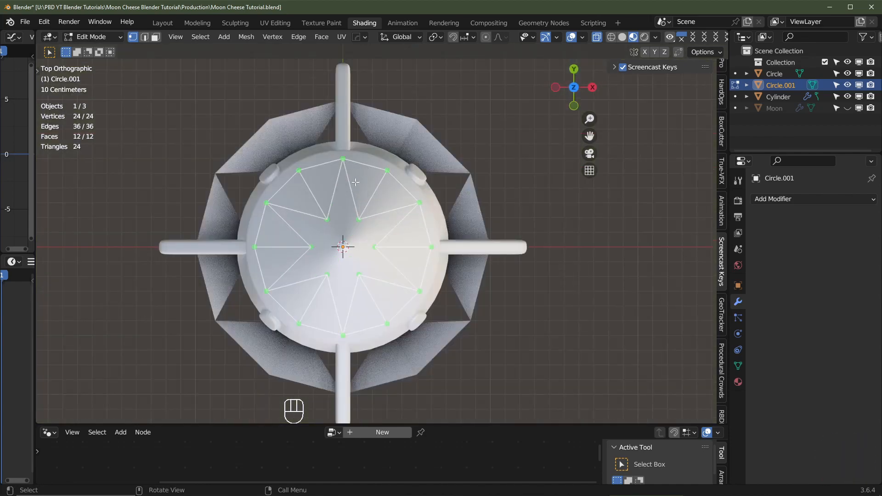
pyautogui.press('r')
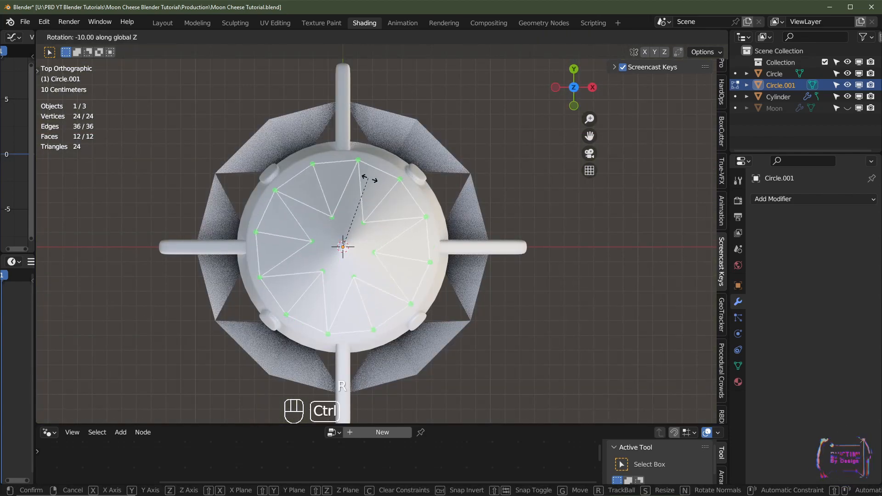
pyautogui.click(380, 178)
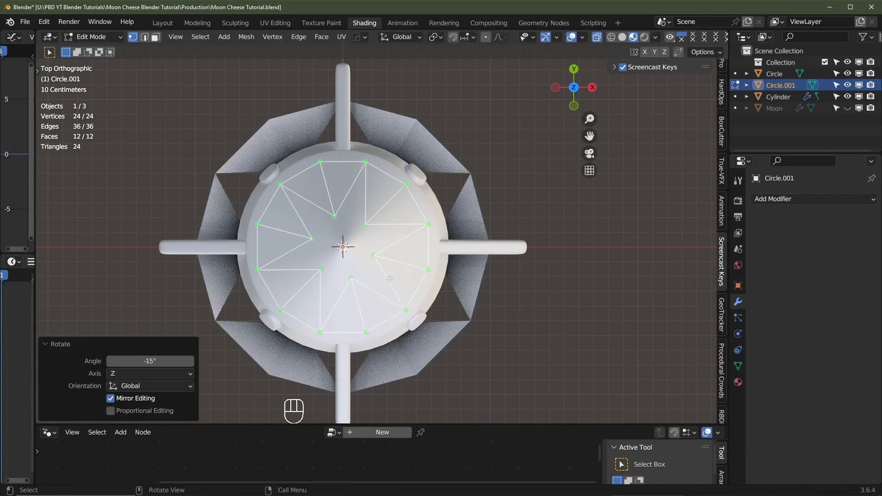
pyautogui.scroll(-2, 385, 292)
pyautogui.moveTo(385, 292); pyautogui.dragTo(385, 262, button='middle')
pyautogui.press('Tab')
# Join the inner spiked object into the outer spiked object
pyautogui.press('shift')
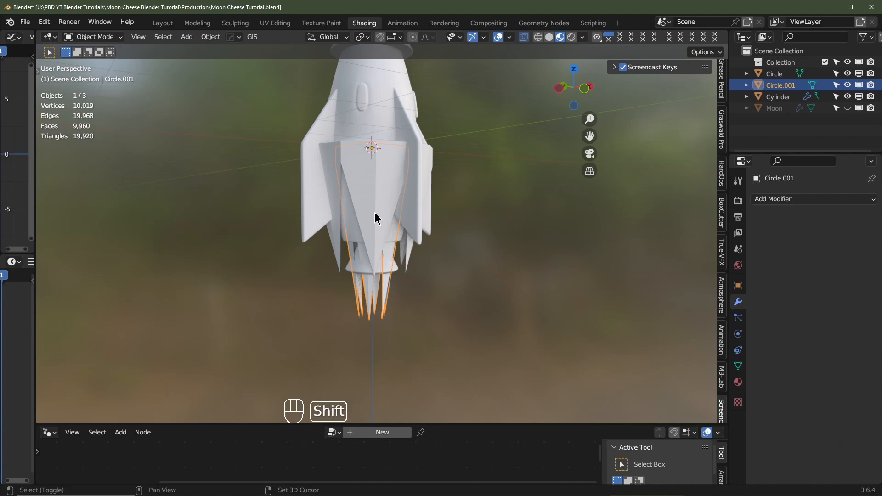
pyautogui.keyDown('shift'); pyautogui.click(374, 212); pyautogui.keyUp('shift')
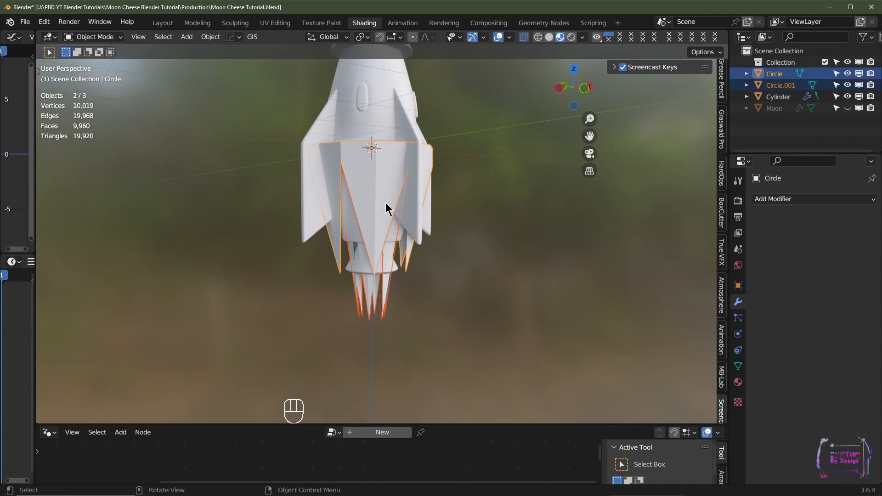
pyautogui.hotkey('ctrl', 'j')
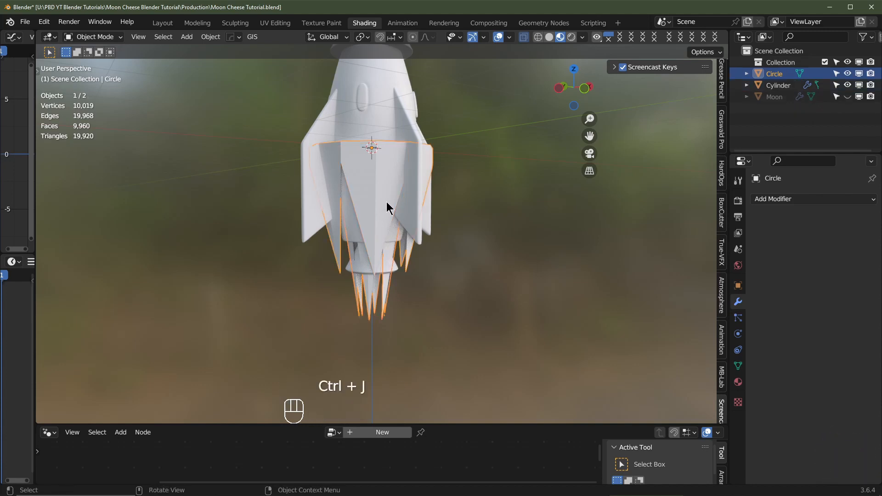
# Move the joined flame object 2.3 m down along Z, below the engine nozzle
pyautogui.press('KP_1')
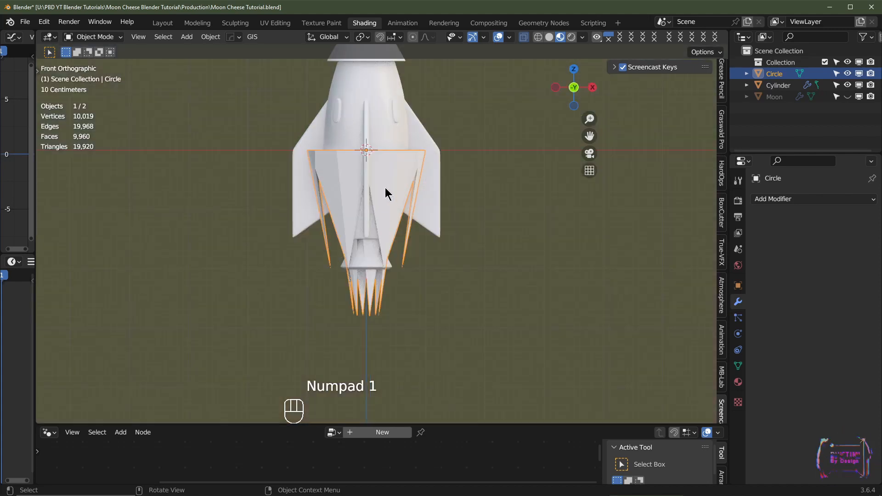
pyautogui.press('g')
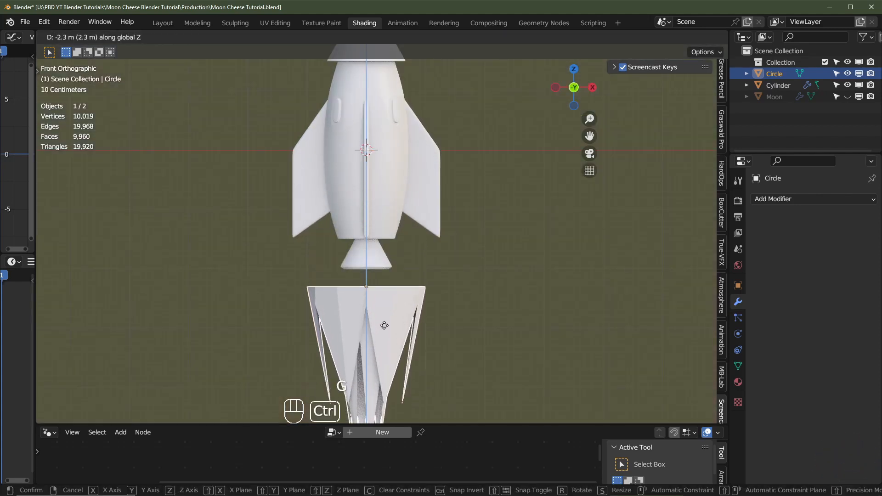
pyautogui.keyDown('ctrl'); pyautogui.click(384, 325); pyautogui.keyUp('ctrl')
pyautogui.keyDown('shift'); pyautogui.moveTo(442, 292); pyautogui.dragTo(587, 213, button='middle'); pyautogui.keyUp('shift')
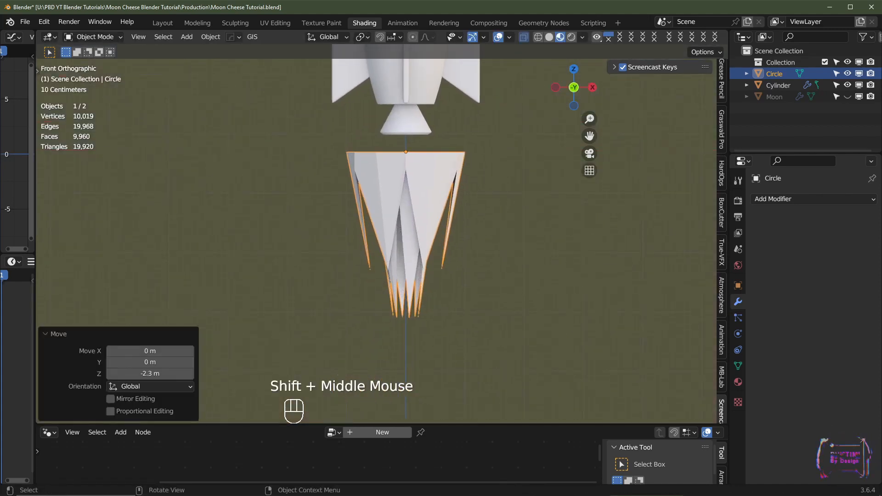
# Scale the flame object uniformly to 0.3 and stretch it by 1.8 along Z
pyautogui.press('s')
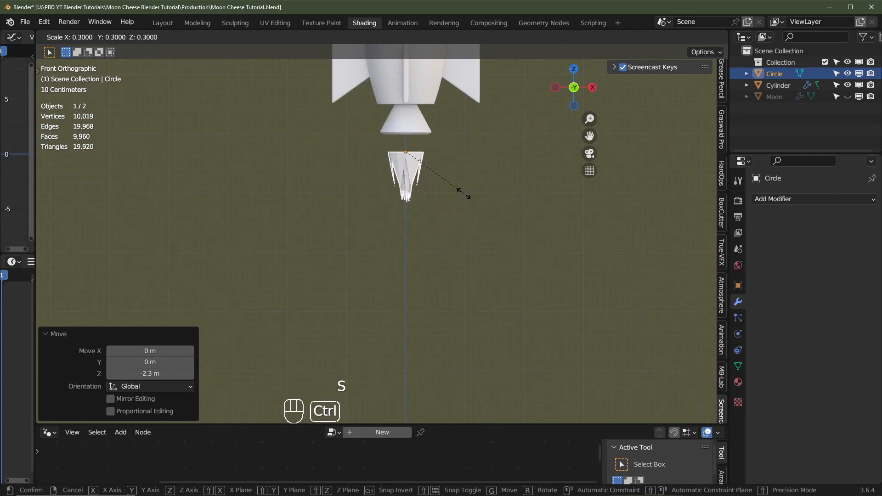
pyautogui.keyDown('ctrl'); pyautogui.click(460, 196); pyautogui.keyUp('ctrl')
pyautogui.press('s')
pyautogui.press('z')
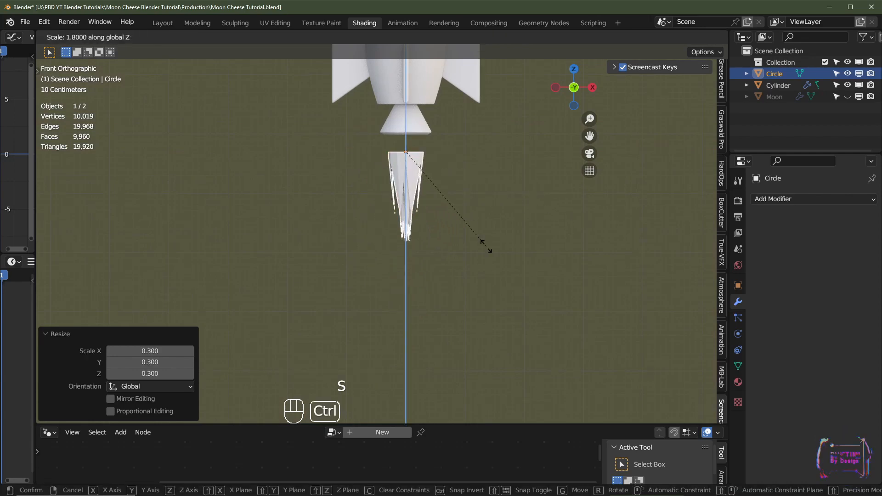
pyautogui.keyDown('ctrl'); pyautogui.click(487, 248); pyautogui.keyUp('ctrl')
# Apply the flame object's scale
pyautogui.scroll(2, 446, 231)
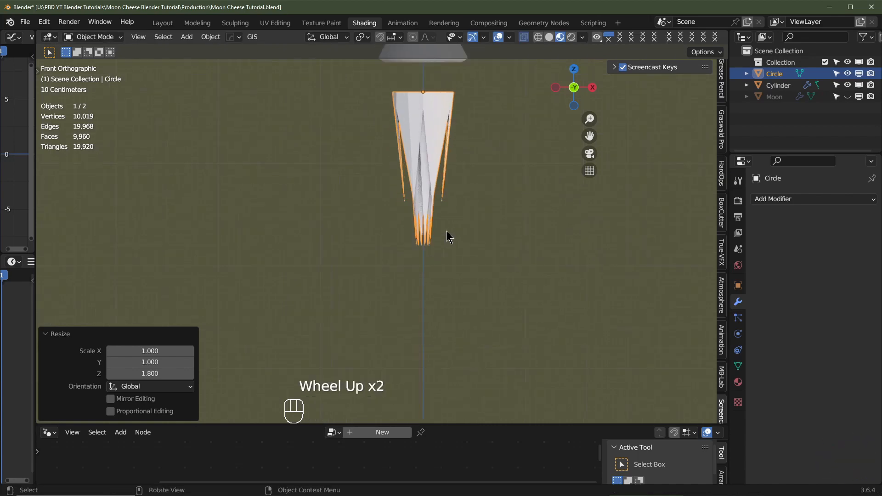
pyautogui.keyDown('shift'); pyautogui.moveTo(479, 197); pyautogui.dragTo(450, 248, button='middle'); pyautogui.keyUp('shift')
pyautogui.hotkey('ctrl', 'a')
pyautogui.click(505, 205)
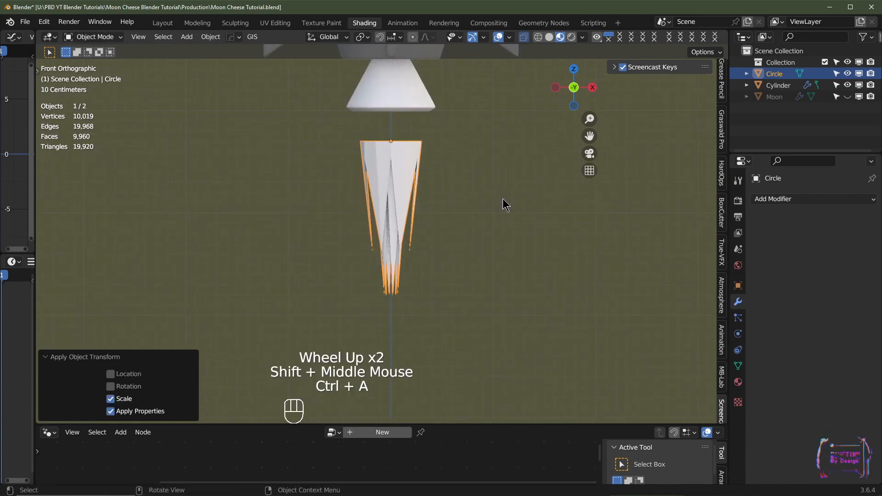
# Select the whole inner flame mesh through its linked lower tips and rotate it -15° around Z
pyautogui.scroll(2, 449, 233)
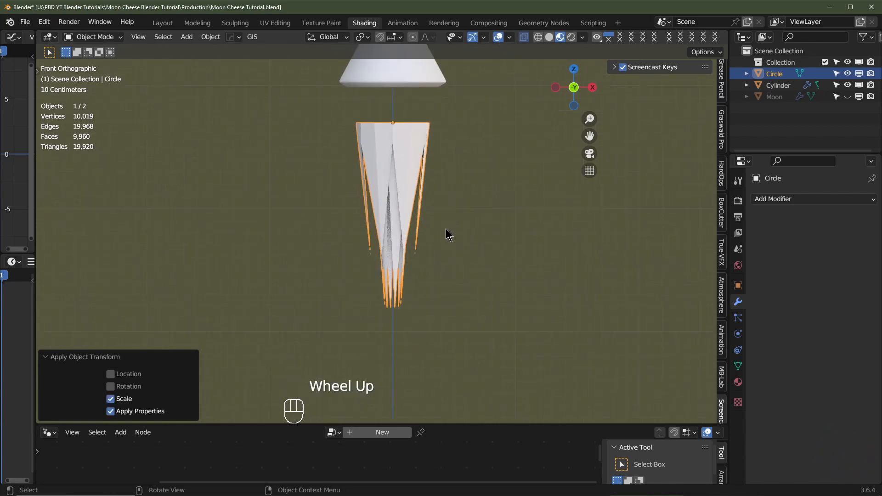
pyautogui.press('Tab')
pyautogui.moveTo(444, 302); pyautogui.dragTo(347, 335)
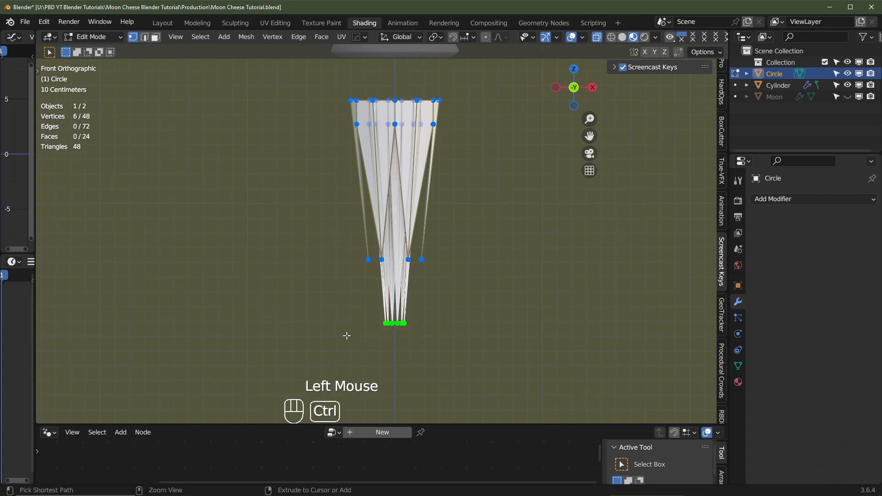
pyautogui.hotkey('ctrl', 'l')
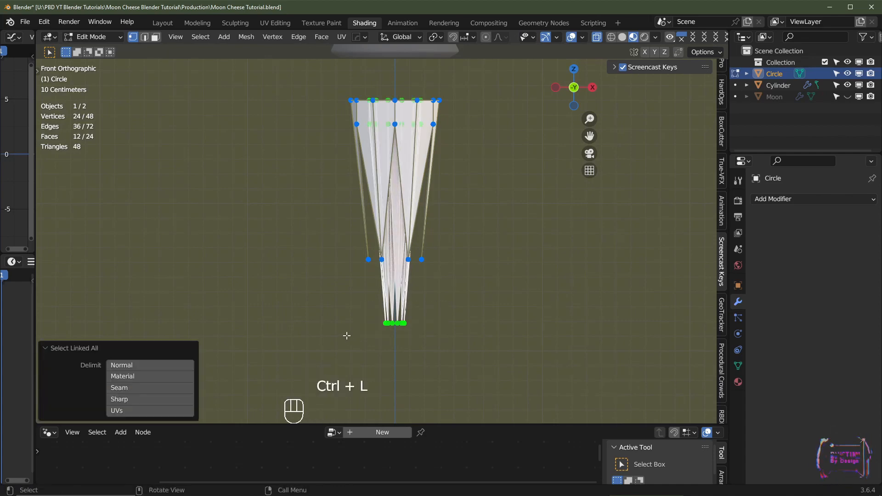
pyautogui.scroll(1, 348, 322)
pyautogui.press('r')
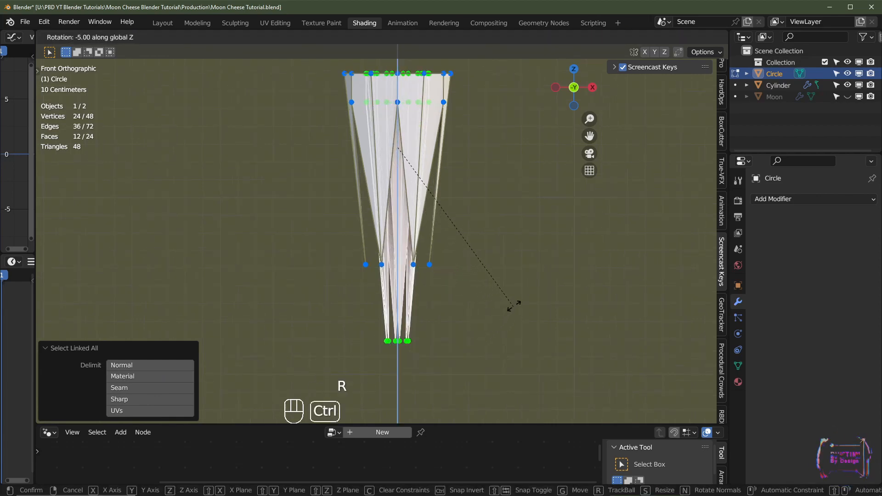
pyautogui.click(529, 289)
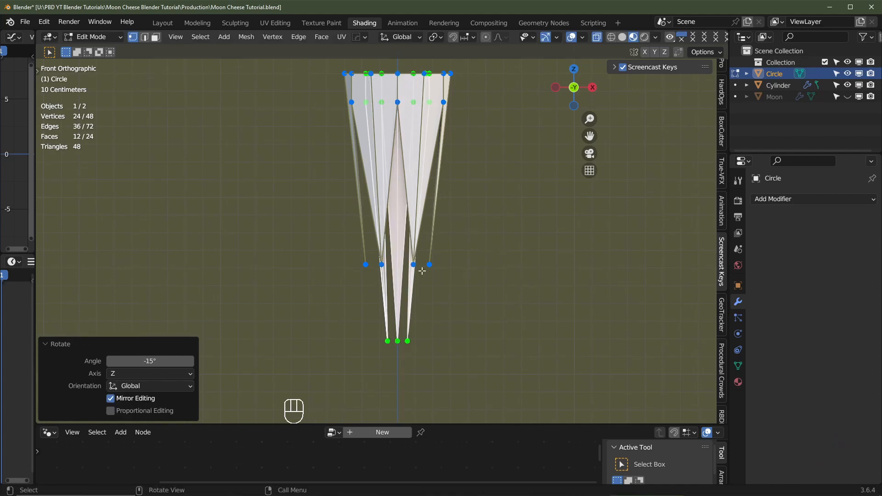
pyautogui.press('Tab')
# Give the flame a level 2 Subdivision modifier and a Solidify modifier placed above it in the stack
pyautogui.press('ctrl')
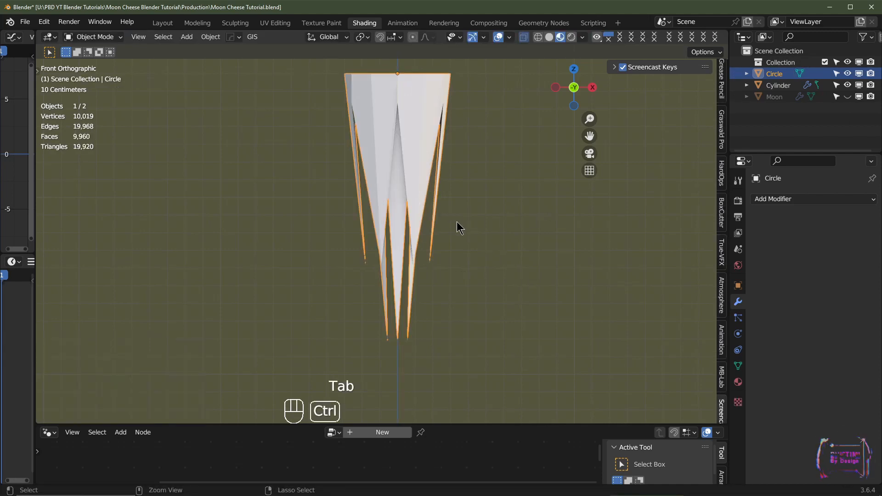
pyautogui.hotkey('ctrl', '2')
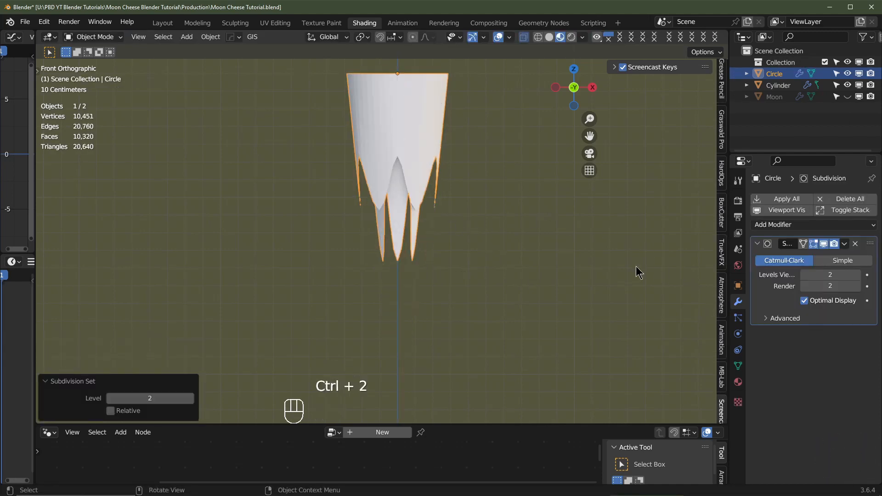
pyautogui.click(779, 225)
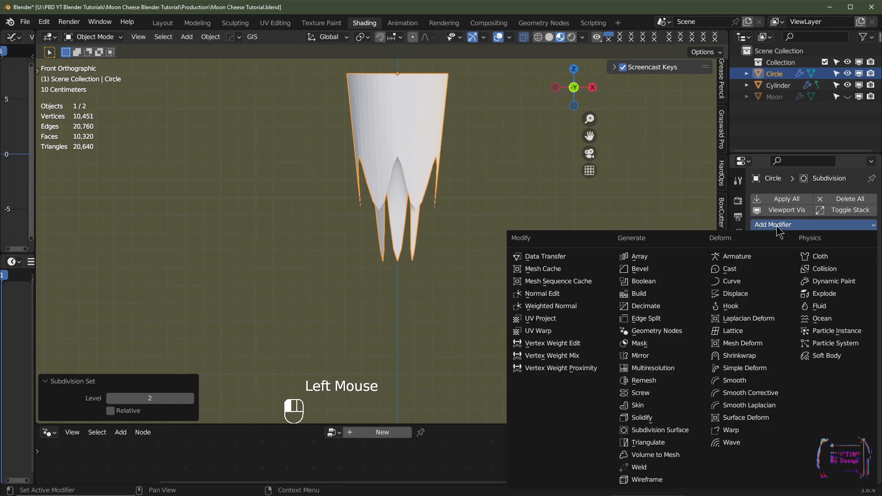
pyautogui.click(641, 418)
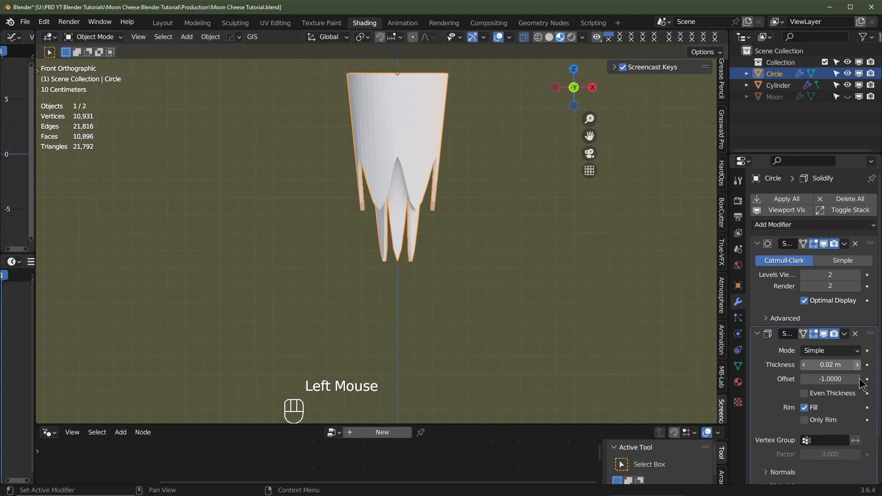
pyautogui.scroll(3, 861, 382)
pyautogui.moveTo(870, 333); pyautogui.dragTo(869, 212)
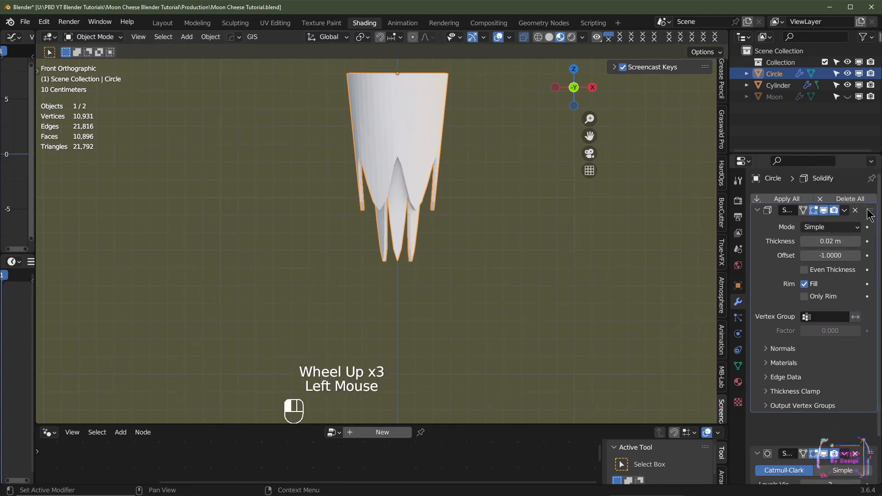
# With X-ray turned off, select the visible vertices of the flame's upper rim and extrude them 0.06 m up along Z
pyautogui.keyDown('shift'); pyautogui.moveTo(405, 175); pyautogui.dragTo(349, 202, button='middle'); pyautogui.keyUp('shift')
pyautogui.scroll(3, 344, 209)
pyautogui.keyDown('shift'); pyautogui.moveTo(345, 208); pyautogui.dragTo(412, 192, button='middle'); pyautogui.keyUp('shift')
pyautogui.scroll(2, 368, 207)
pyautogui.press('Tab')
pyautogui.press('KP_1')
pyautogui.click(598, 38)
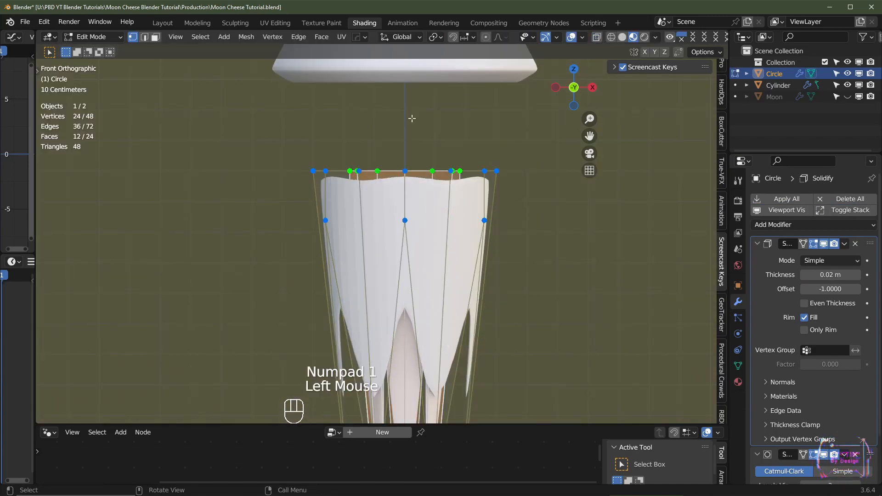
pyautogui.moveTo(277, 143); pyautogui.dragTo(525, 201)
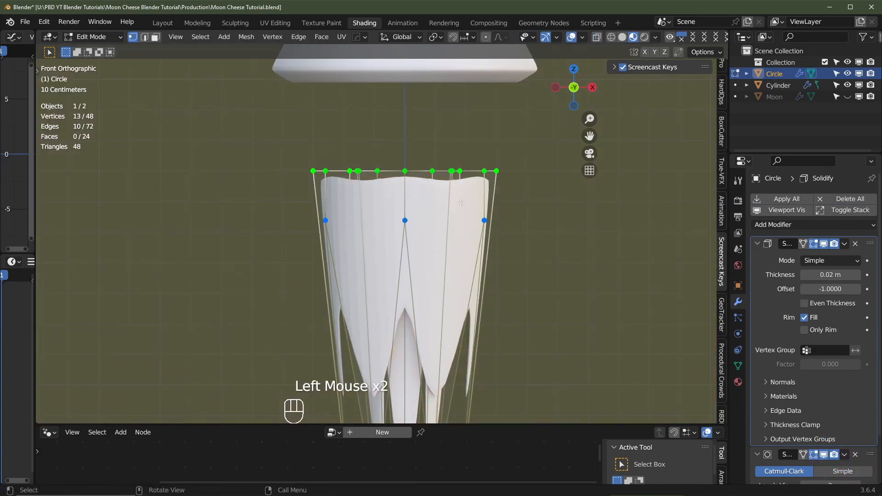
pyautogui.press('e')
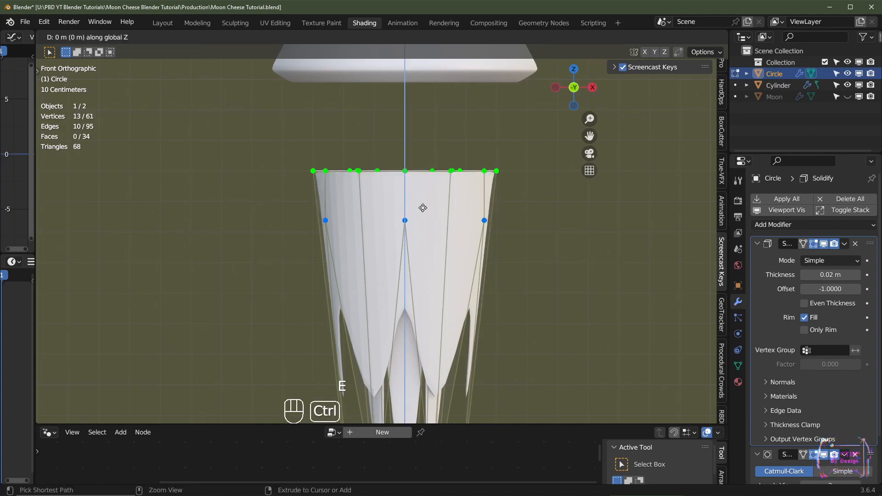
pyautogui.click(410, 198)
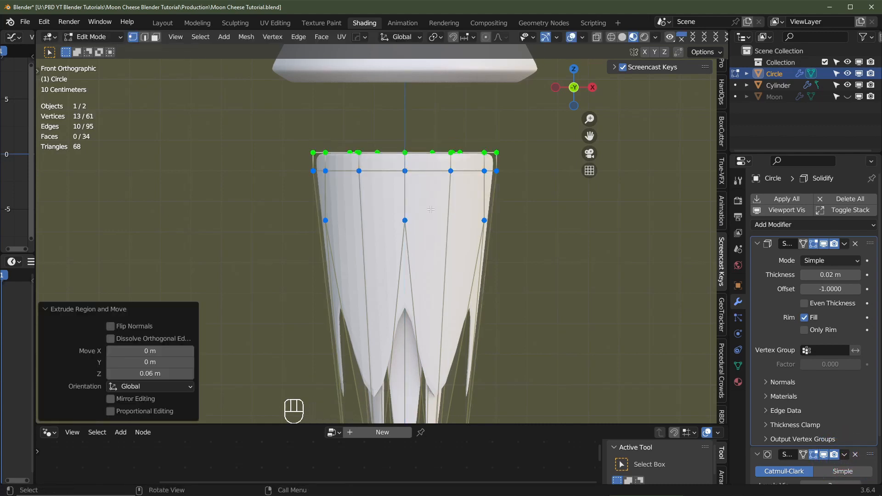
pyautogui.scroll(-2, 434, 221)
pyautogui.press('Tab')
# Move the flame 0.5 m up along Z into the nozzle and stretch it by 1.3 along Z
pyautogui.press('g')
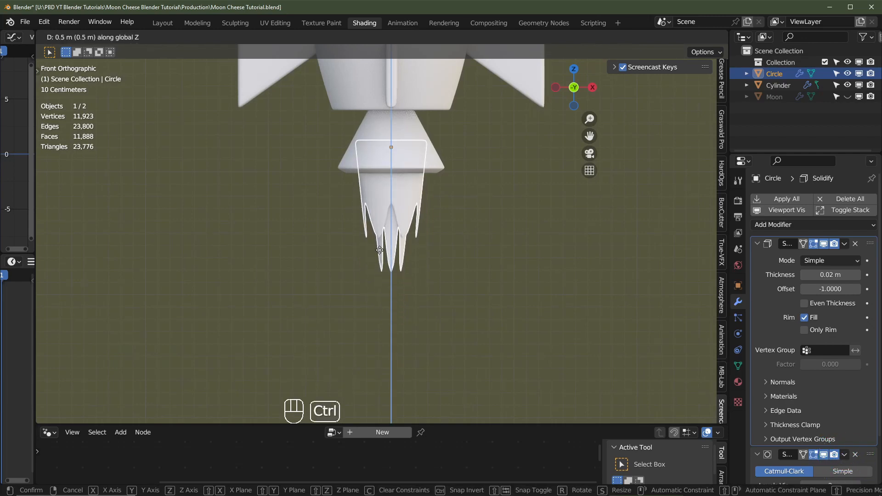
pyautogui.click(379, 251)
pyautogui.press('s')
pyautogui.press('z')
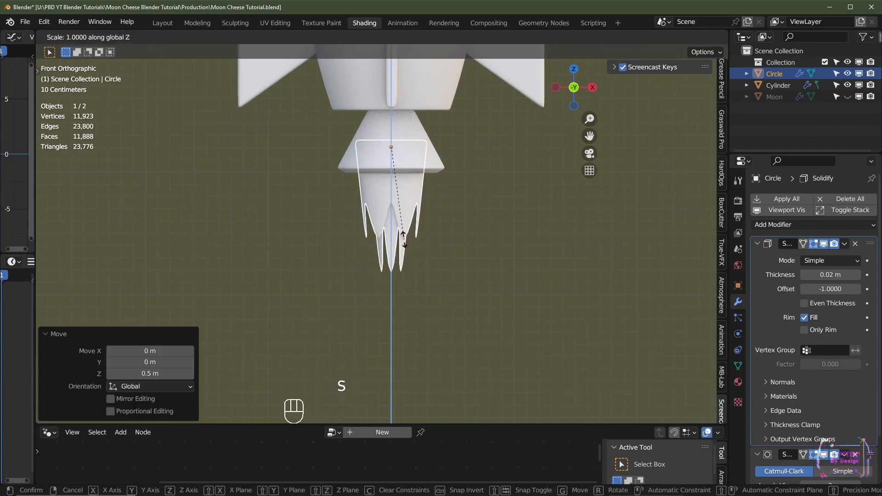
pyautogui.click(395, 272)
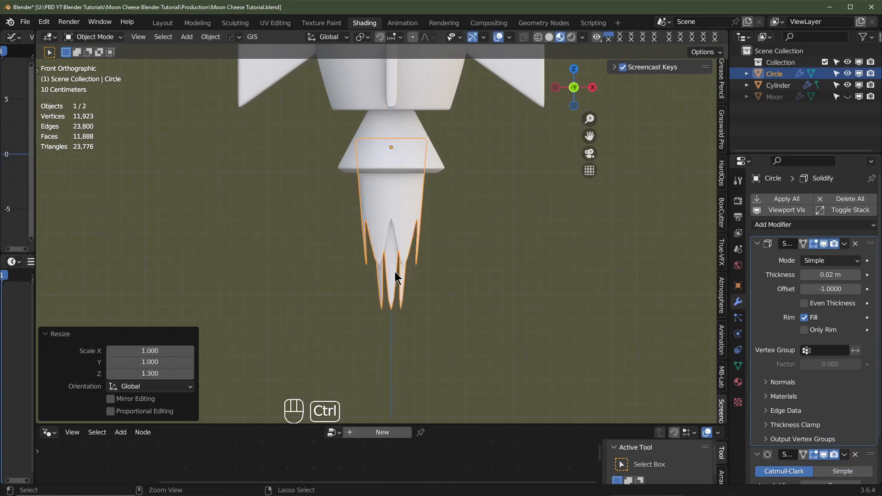
# Lower the flame about 0.1 m along Z and shade it smooth
pyautogui.press('g')
pyautogui.press('z')
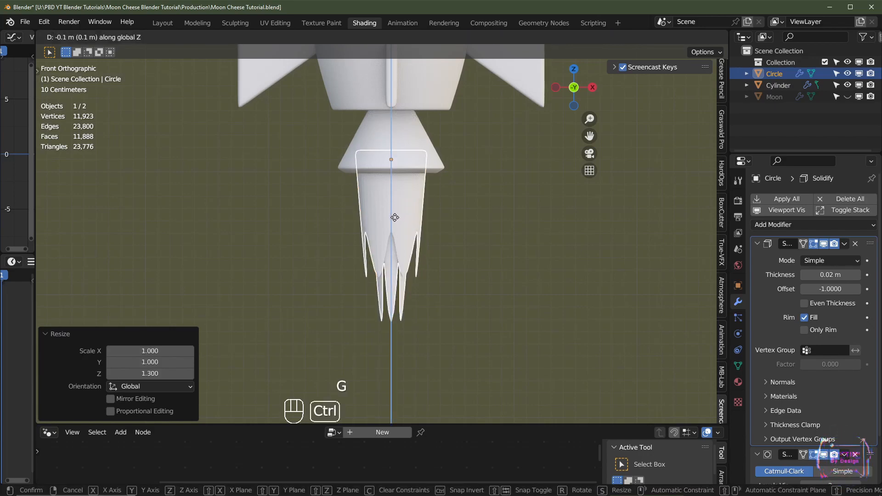
pyautogui.click(394, 221)
pyautogui.moveTo(396, 239)
pyautogui.mouseDown(button='middle')
pyautogui.moveTo(454, 155)
pyautogui.moveTo(382, 249)
pyautogui.mouseUp(button='middle')
pyautogui.press('z')
pyautogui.click(311, 211)
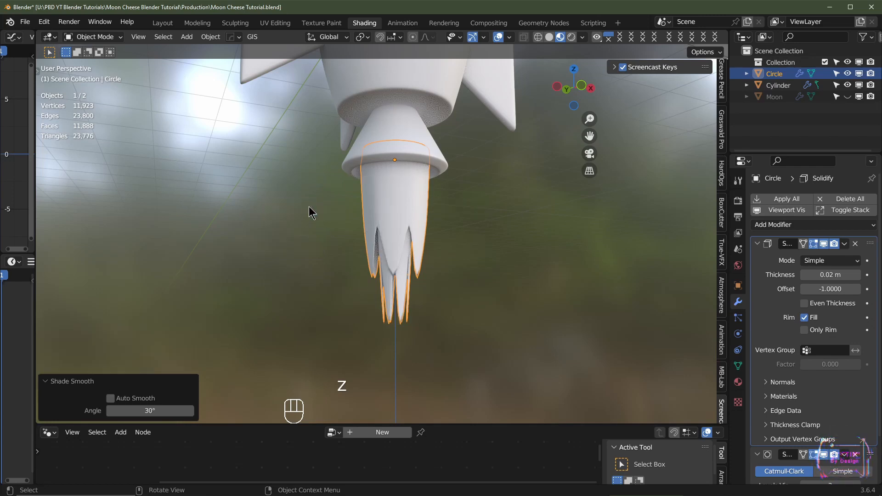
pyautogui.moveTo(432, 264); pyautogui.dragTo(427, 278, button='middle')
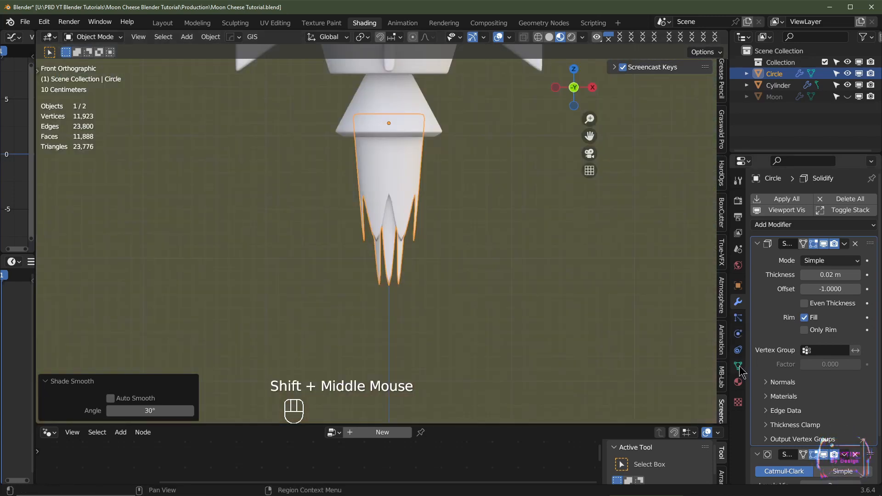
# With X-ray turned on in Edit Mode, select all vertices of the flame's two lower rows of tips
pyautogui.click(739, 367)
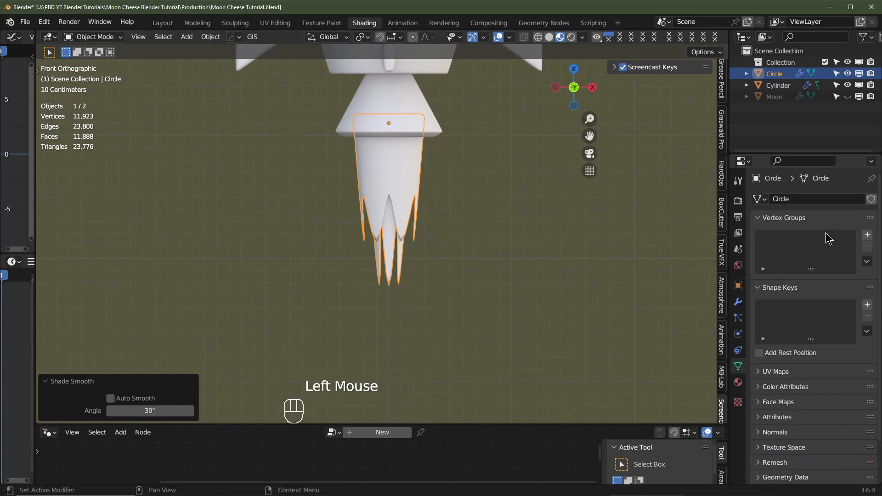
pyautogui.press('Tab')
pyautogui.click(457, 334)
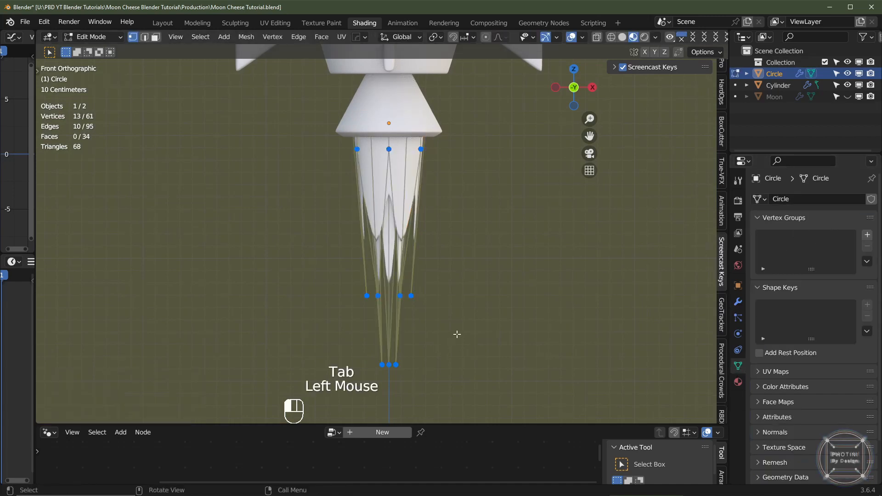
pyautogui.click(598, 38)
pyautogui.moveTo(466, 352); pyautogui.dragTo(341, 380)
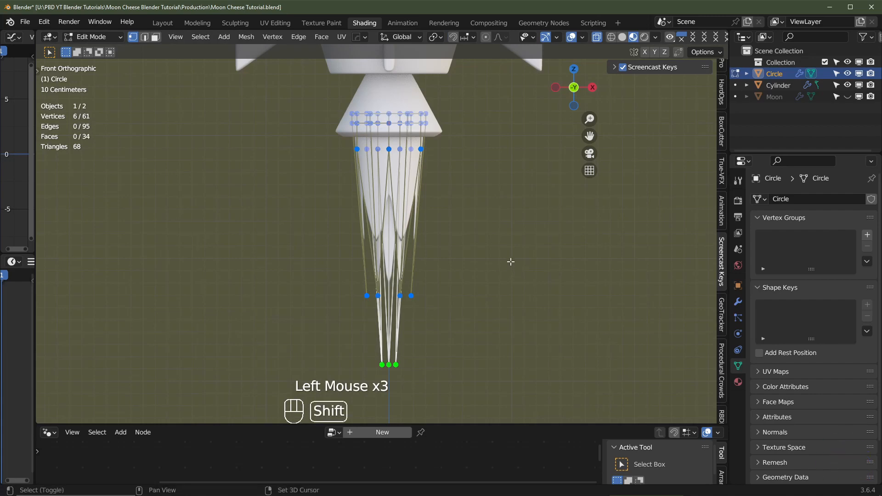
pyautogui.keyDown('shift'); pyautogui.moveTo(510, 261); pyautogui.dragTo(289, 325); pyautogui.keyUp('shift')
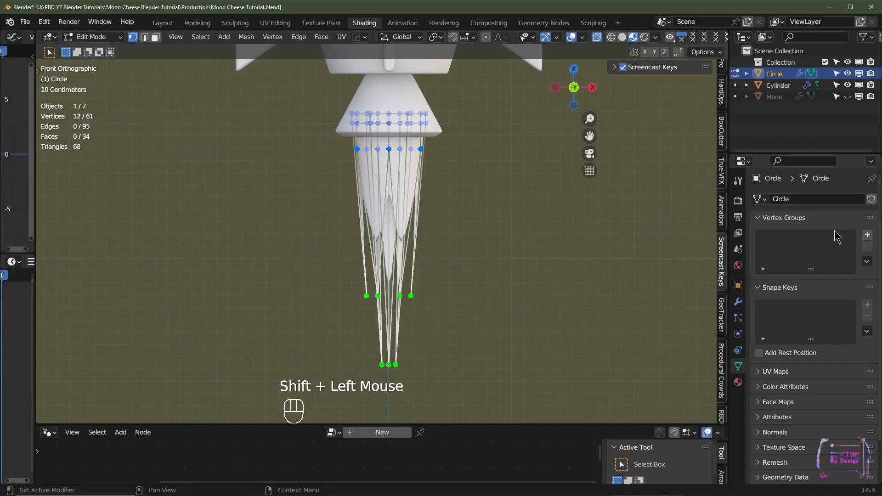
# Create a vertex group named Displace and assign the selected tip vertices to it
pyautogui.click(867, 235)
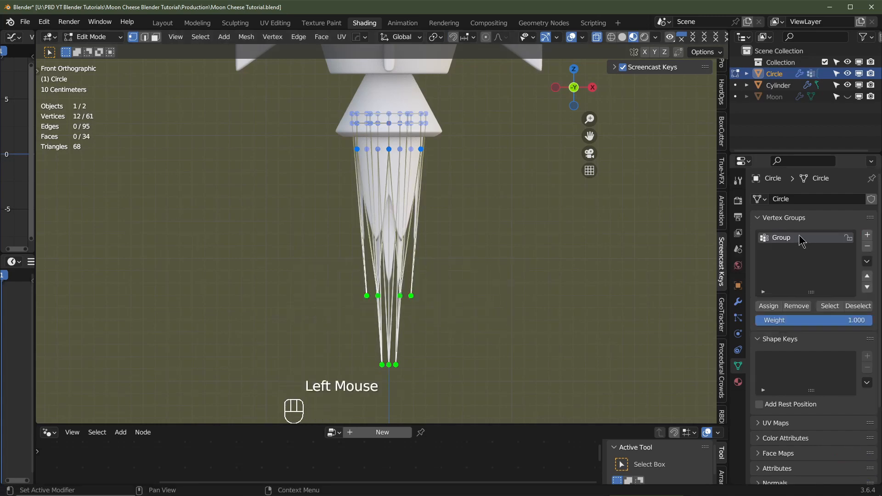
pyautogui.click(799, 239)
pyautogui.write('Displace')
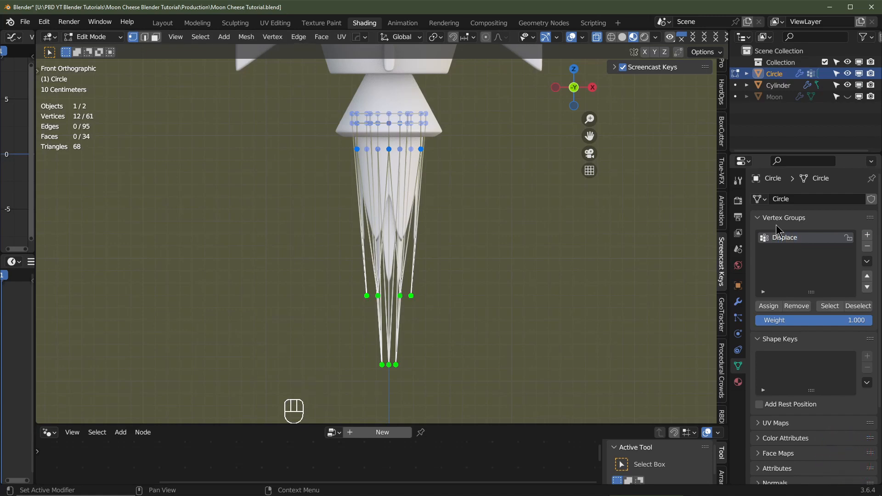
pyautogui.click(772, 308)
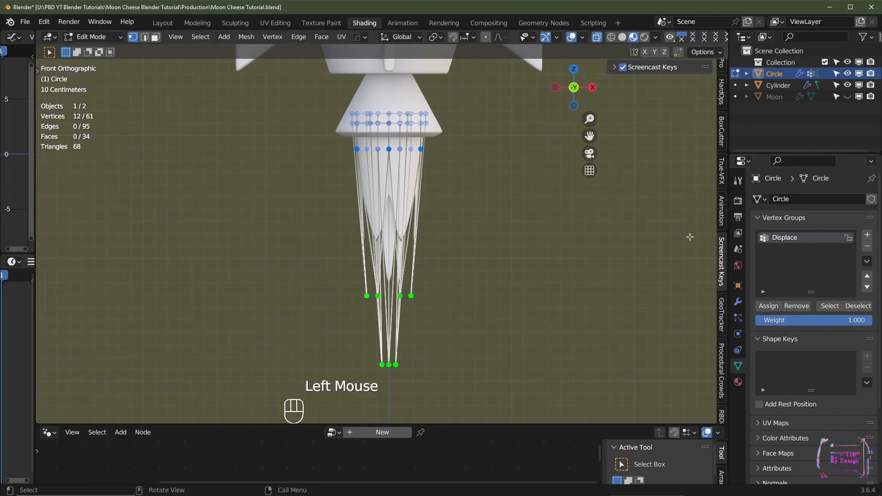
# Back in Object Mode, join the flame into the rocket body with the rocket as the active object
pyautogui.press('Tab')
pyautogui.scroll(-1, 497, 244)
pyautogui.scroll(1, 496, 244)
pyautogui.scroll(-1, 496, 244)
pyautogui.keyDown('shift'); pyautogui.moveTo(497, 244); pyautogui.dragTo(404, 236, button='middle'); pyautogui.keyUp('shift')
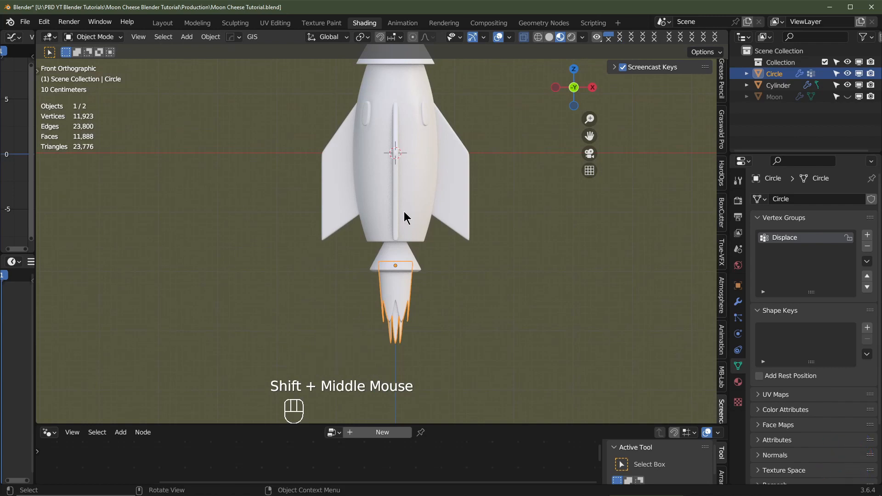
pyautogui.keyDown('shift'); pyautogui.click(414, 194); pyautogui.keyUp('shift')
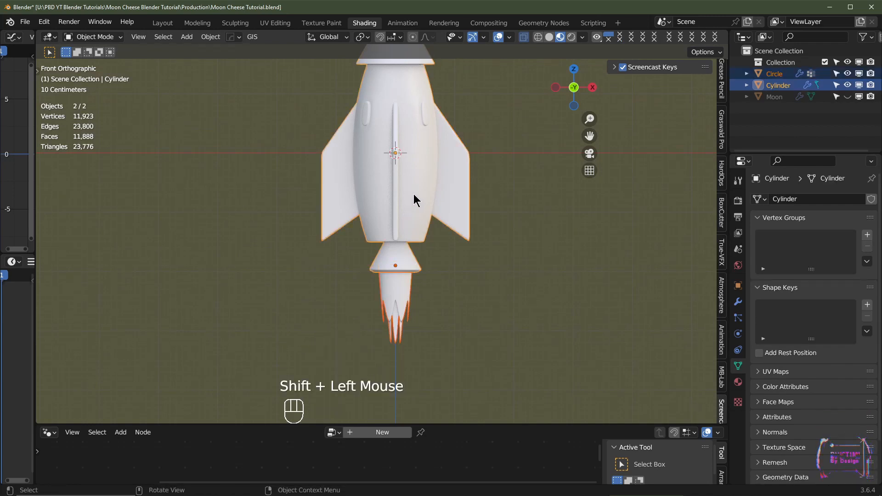
pyautogui.hotkey('ctrl', 'j')
pyautogui.scroll(3, 413, 194)
pyautogui.keyDown('shift'); pyautogui.moveTo(414, 194); pyautogui.dragTo(415, 236, button='middle'); pyautogui.keyUp('shift')
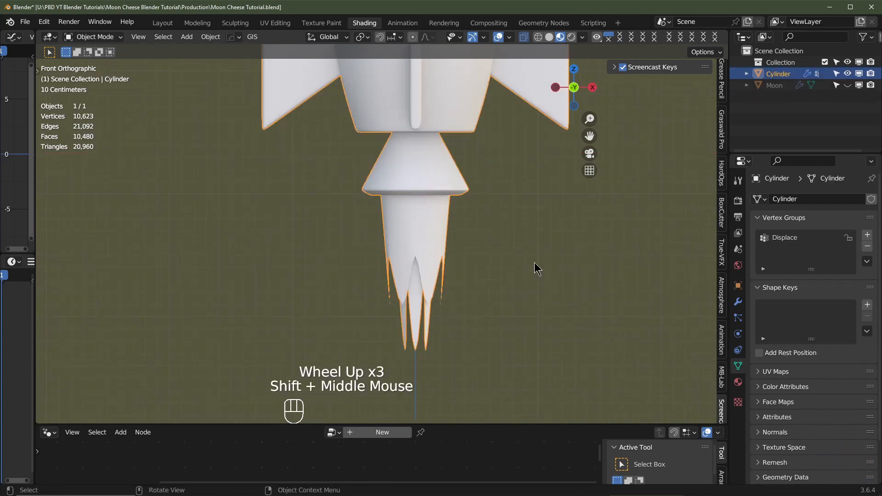
# Set the joined rocket's Subdivision modifier to 3 levels for both viewport and render
pyautogui.click(738, 302)
pyautogui.click(803, 274)
pyautogui.click(857, 275)
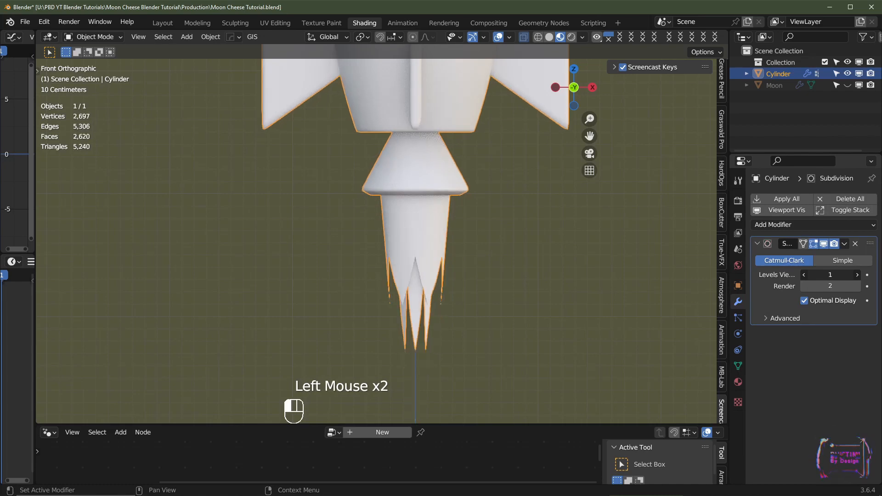
pyautogui.click(857, 275)
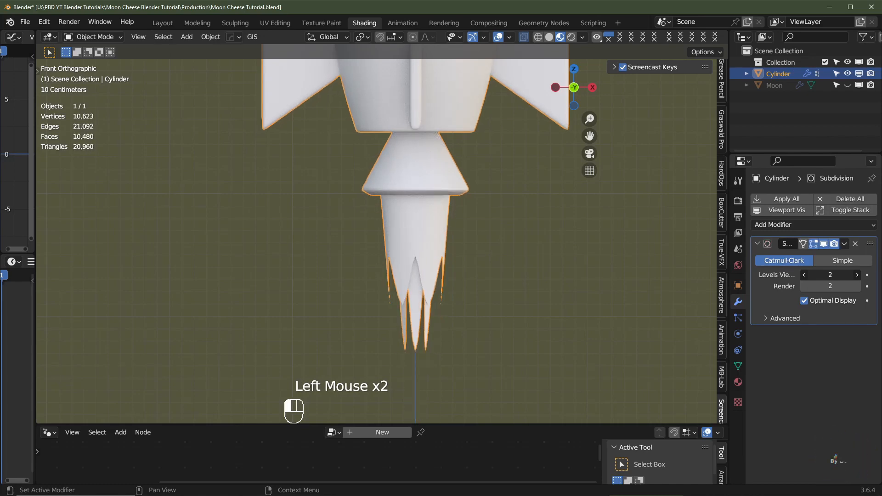
pyautogui.click(857, 275)
pyautogui.click(857, 286)
pyautogui.scroll(-3, 547, 211)
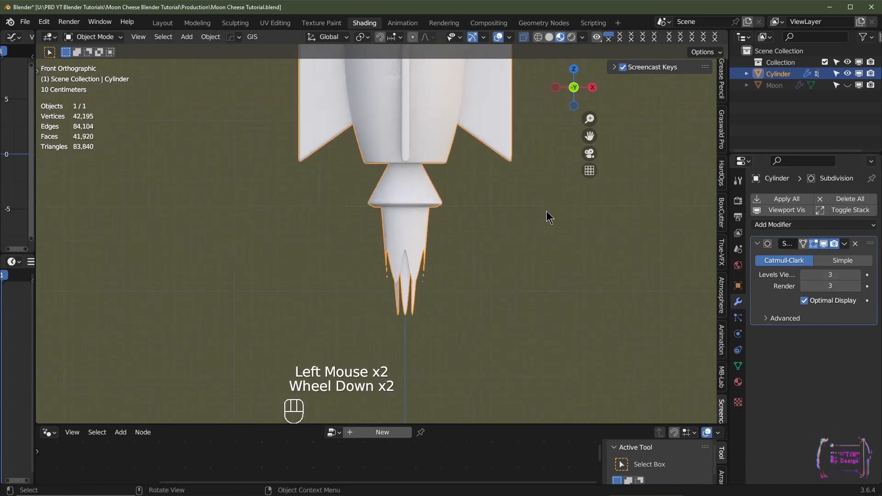
pyautogui.keyDown('shift'); pyautogui.moveTo(547, 211); pyautogui.dragTo(425, 276, button='middle'); pyautogui.keyUp('shift')
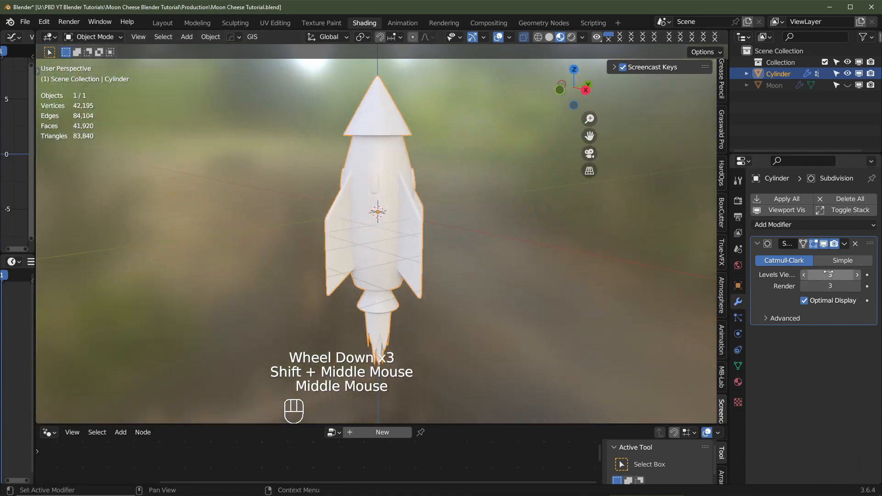
pyautogui.click(805, 275)
pyautogui.click(858, 276)
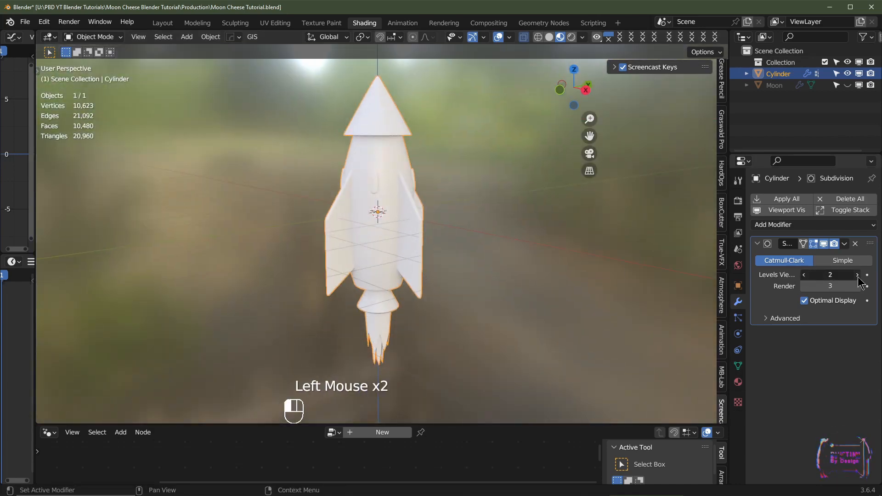
# Examine the joined rocket and its exhaust flames from several angles and close up from the front
pyautogui.moveTo(434, 248); pyautogui.dragTo(579, 234, button='middle')
pyautogui.keyDown('shift'); pyautogui.moveTo(422, 283); pyautogui.dragTo(419, 278, button='middle'); pyautogui.keyUp('shift')
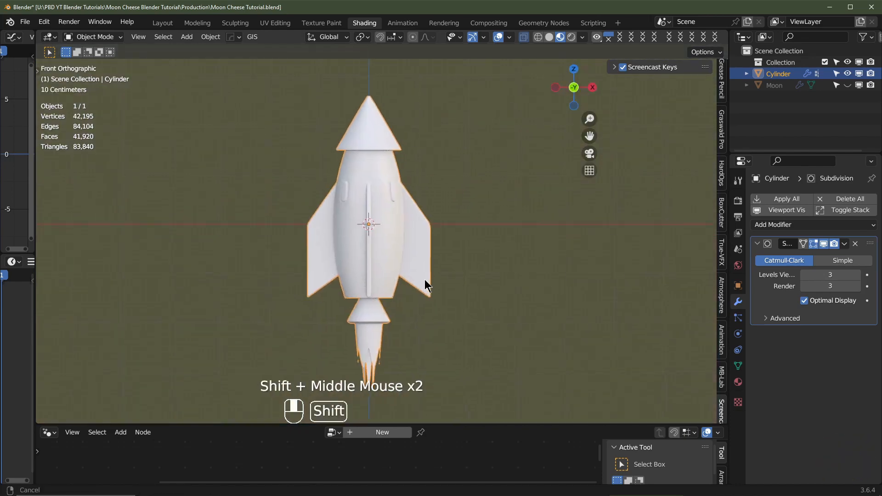
pyautogui.moveTo(518, 265); pyautogui.dragTo(254, 292, button='middle')
pyautogui.press('KP_1')
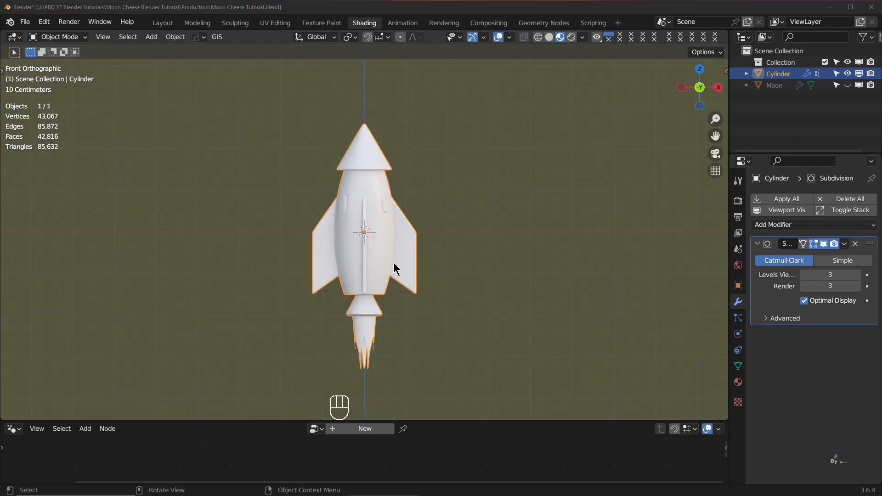
pyautogui.keyDown('shift'); pyautogui.moveTo(398, 351); pyautogui.dragTo(401, 254, button='middle'); pyautogui.keyUp('shift')
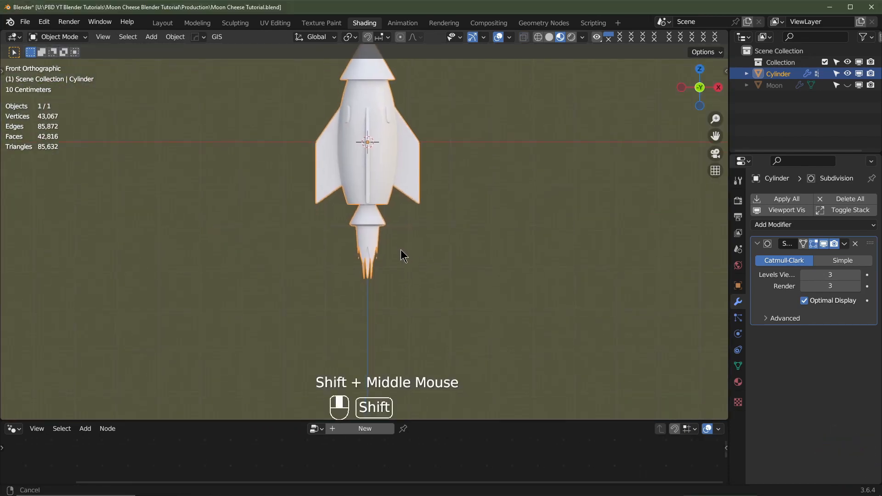
pyautogui.scroll(2, 410, 299)
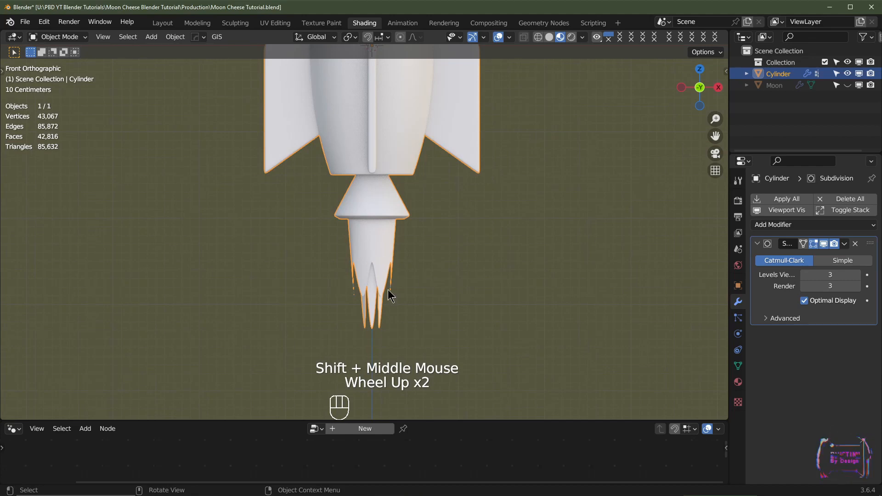
pyautogui.scroll(-3, 388, 289)
pyautogui.moveTo(404, 317)
pyautogui.keyDown('shift'); pyautogui.mouseDown(button='middle')
pyautogui.moveTo(418, 325)
pyautogui.moveTo(400, 332)
pyautogui.mouseUp(button='middle'); pyautogui.keyUp('shift')
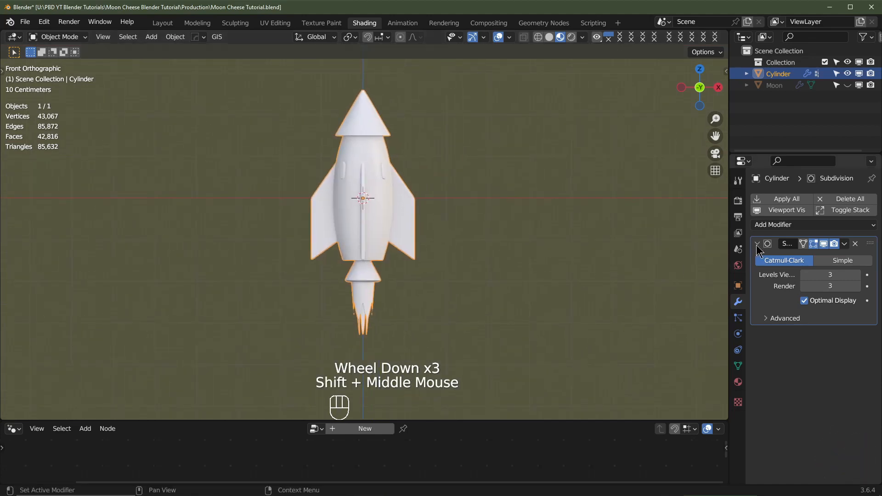
# Add a Displace modifier to the rocket and limit it to the Displace vertex group
pyautogui.click(368, 208)
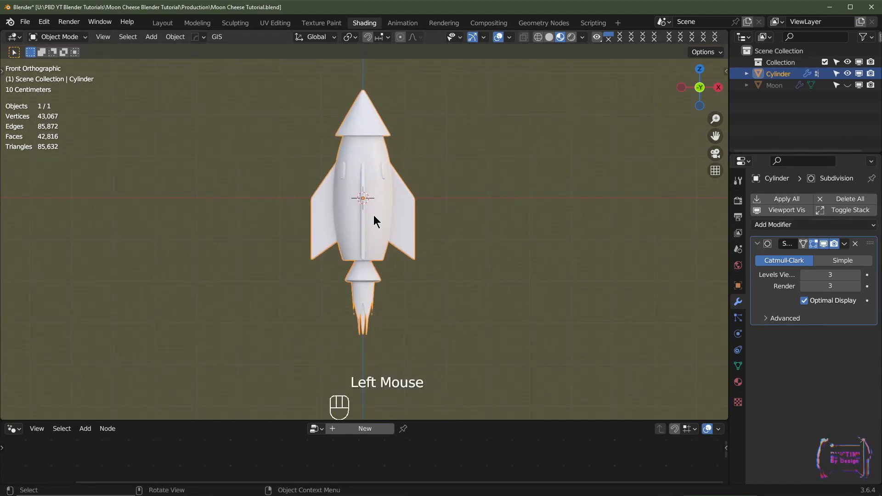
pyautogui.click(739, 304)
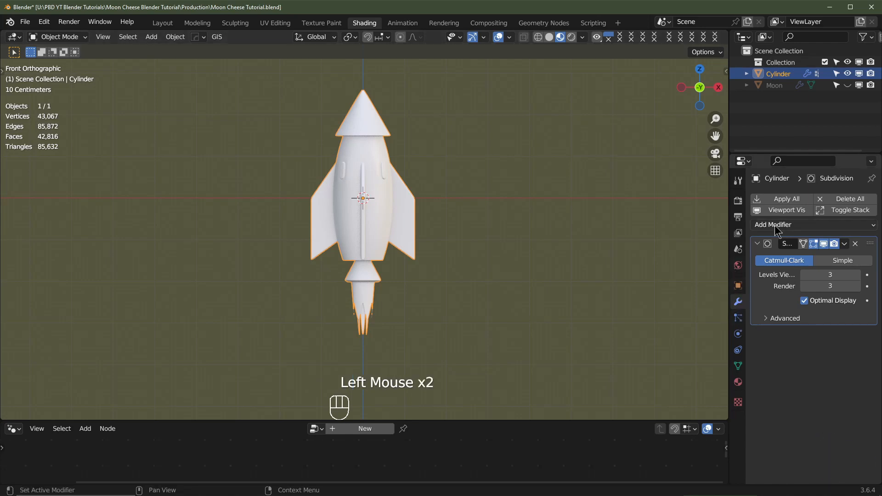
pyautogui.click(775, 225)
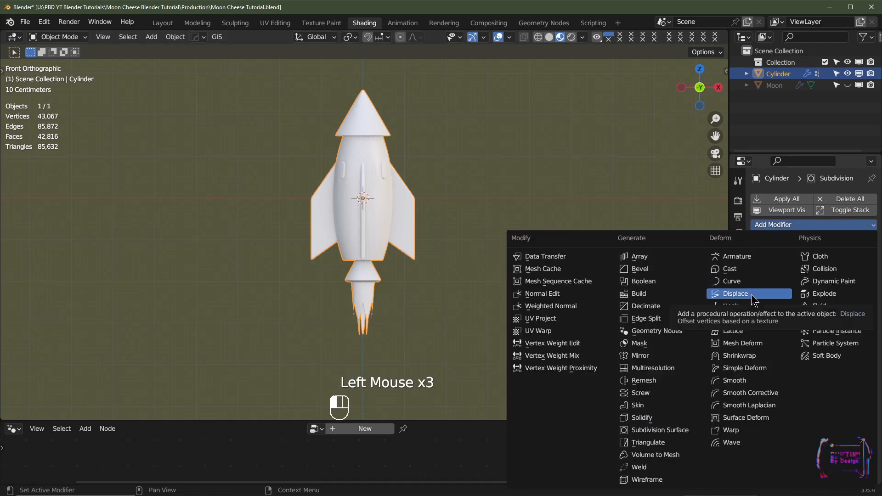
pyautogui.click(754, 298)
pyautogui.click(737, 365)
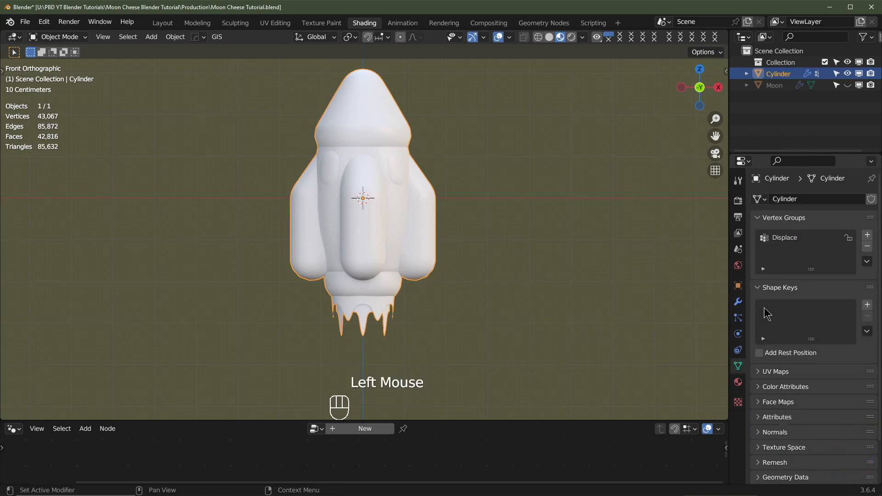
pyautogui.click(737, 303)
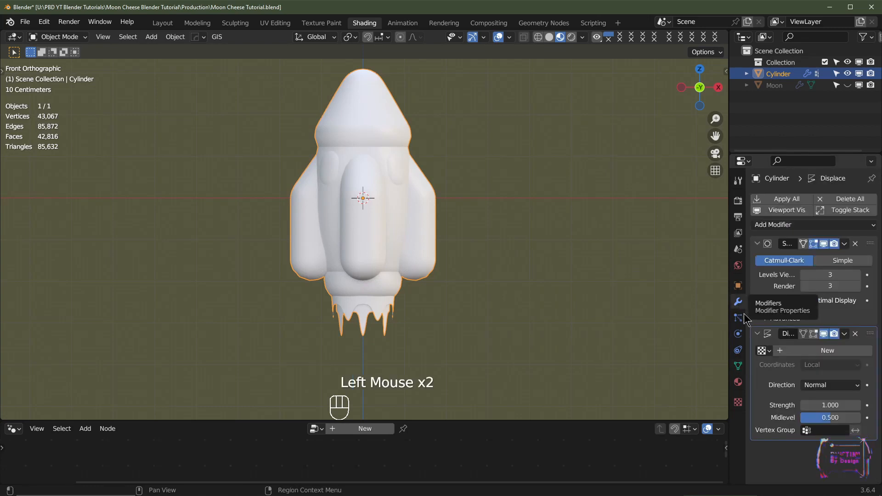
pyautogui.click(823, 431)
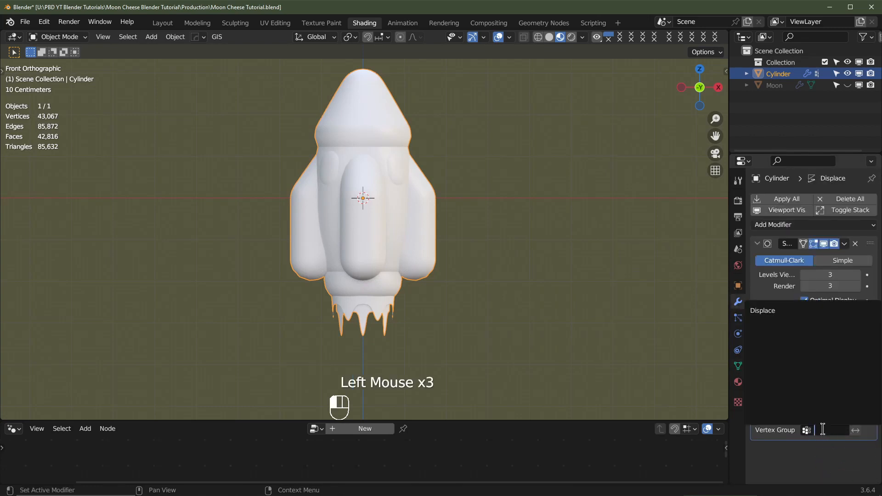
pyautogui.click(770, 312)
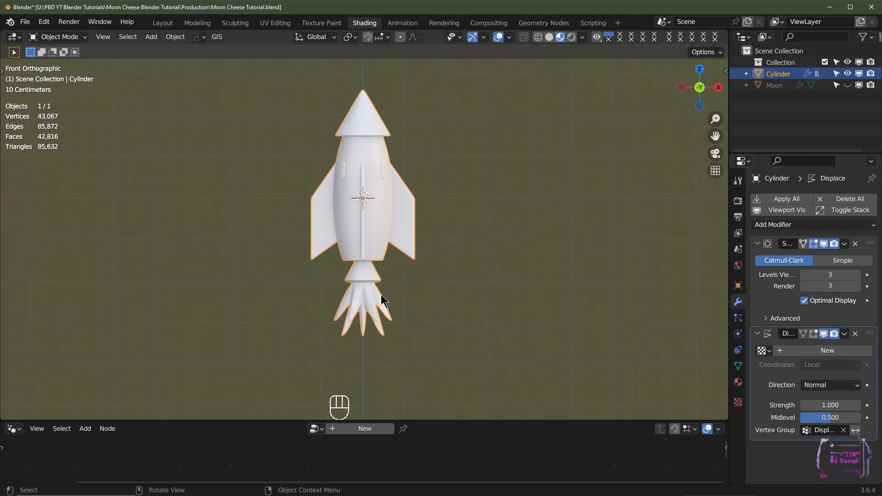
# Create a new texture for the Displace modifier and set its type to Clouds
pyautogui.scroll(2, 378, 330)
pyautogui.keyDown('shift'); pyautogui.moveTo(379, 341); pyautogui.dragTo(382, 307, button='middle'); pyautogui.keyUp('shift')
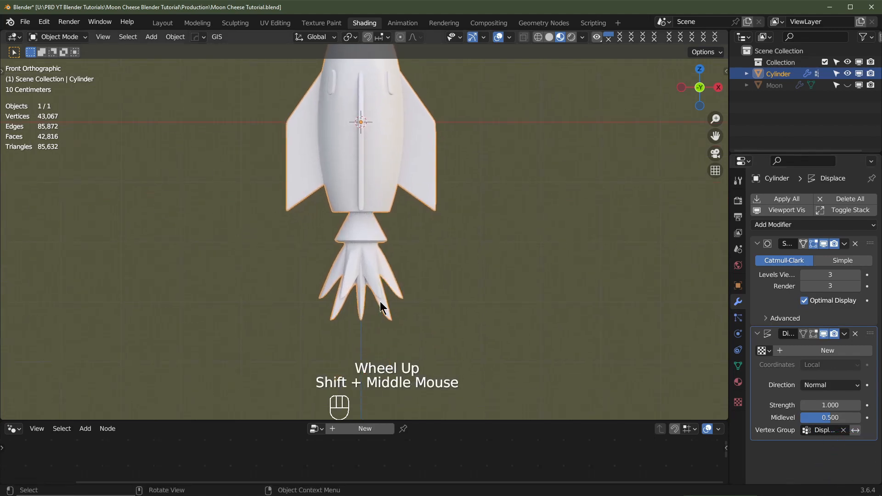
pyautogui.click(831, 350)
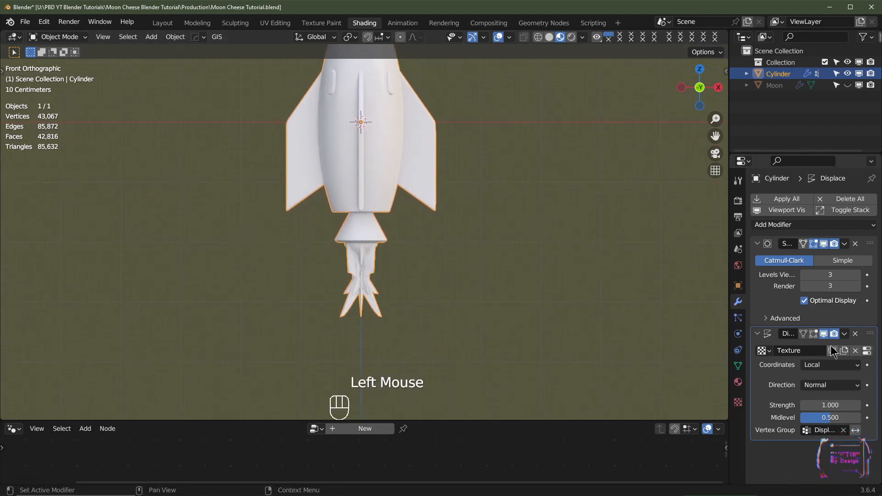
pyautogui.click(866, 351)
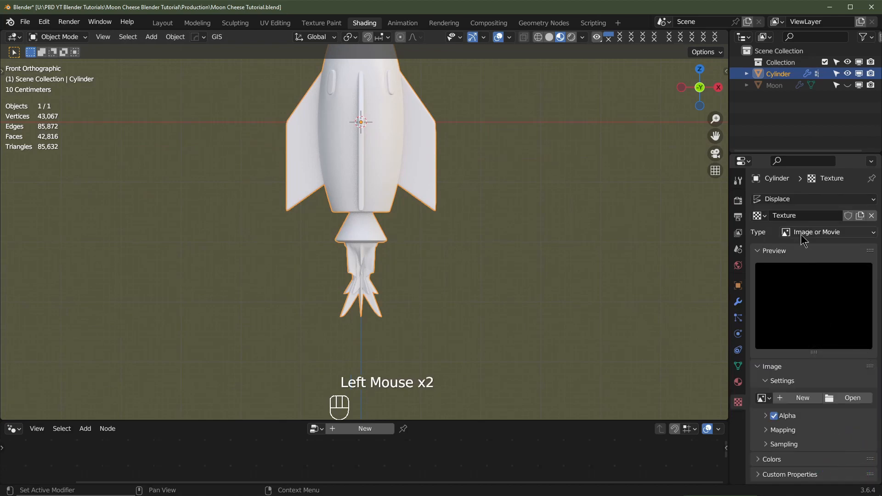
pyautogui.click(827, 233)
pyautogui.click(816, 271)
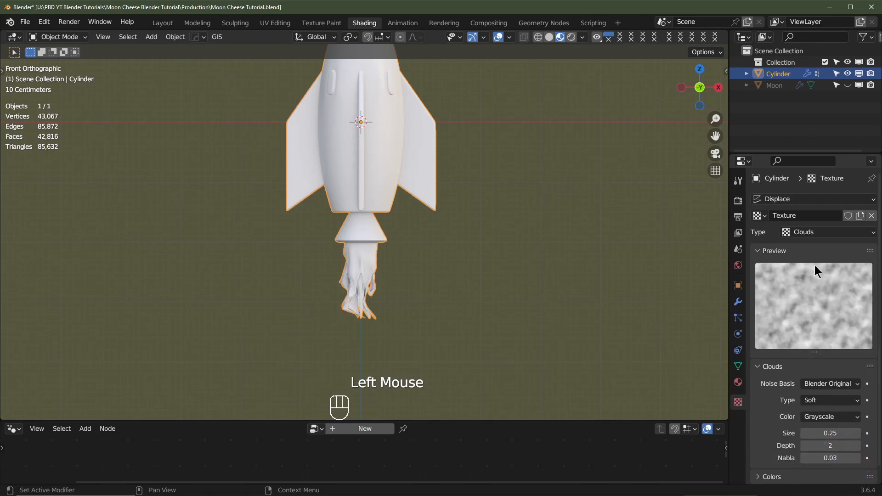
pyautogui.click(738, 302)
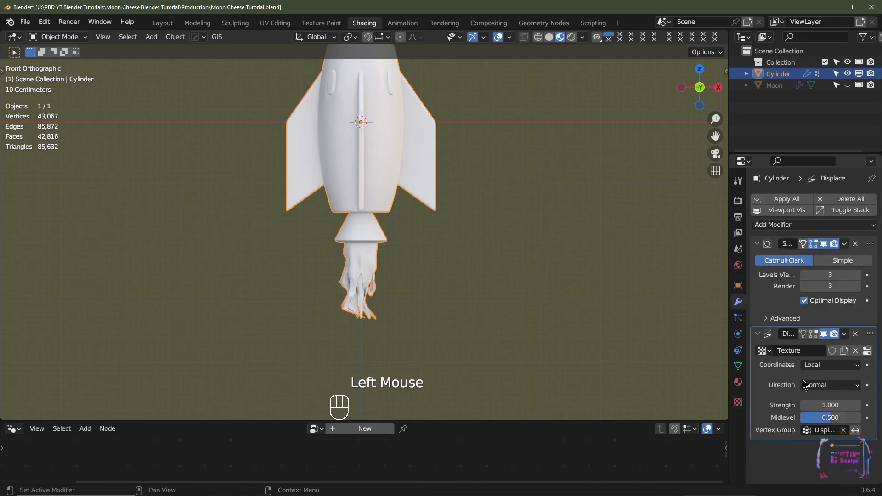
# Set the Displace modifier's texture coordinates to Object and add a sphere empty at the world origin
pyautogui.click(817, 366)
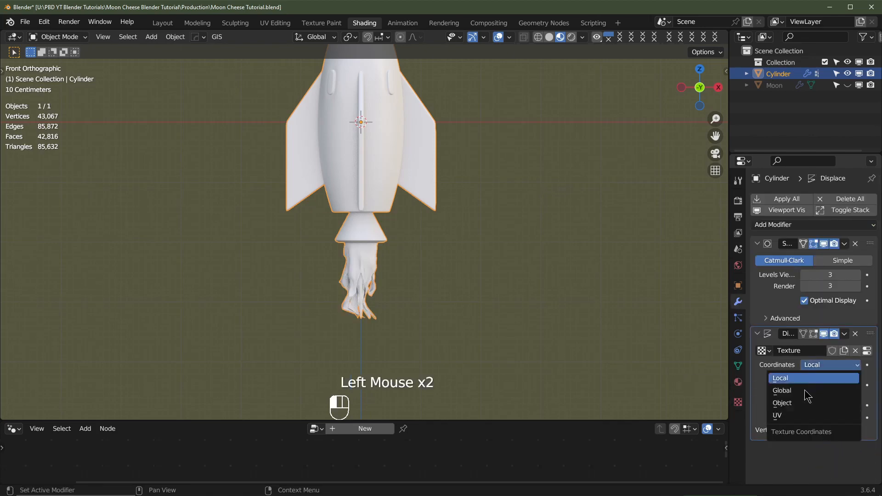
pyautogui.click(801, 402)
pyautogui.keyDown('shift'); pyautogui.moveTo(459, 234); pyautogui.dragTo(433, 237, button='middle'); pyautogui.keyUp('shift')
pyautogui.scroll(-3, 430, 239)
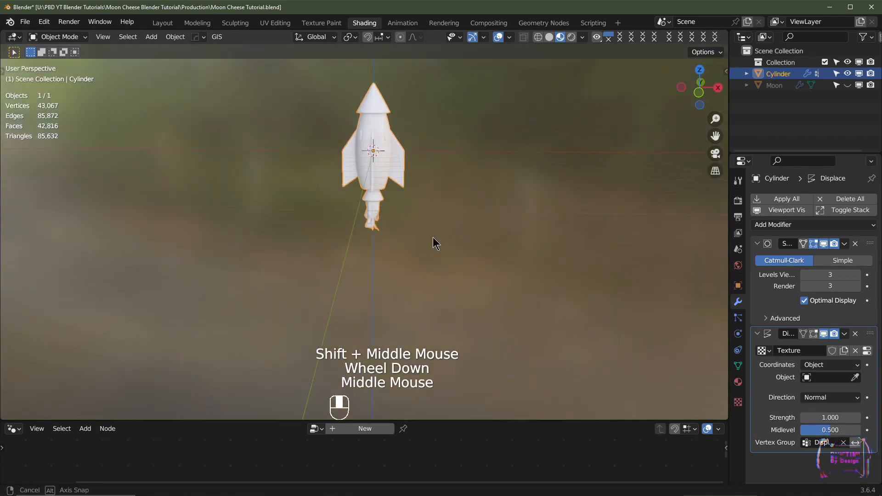
pyautogui.press('KP_Decimal')
pyautogui.hotkey('shift', 'a')
pyautogui.moveTo(333, 162)
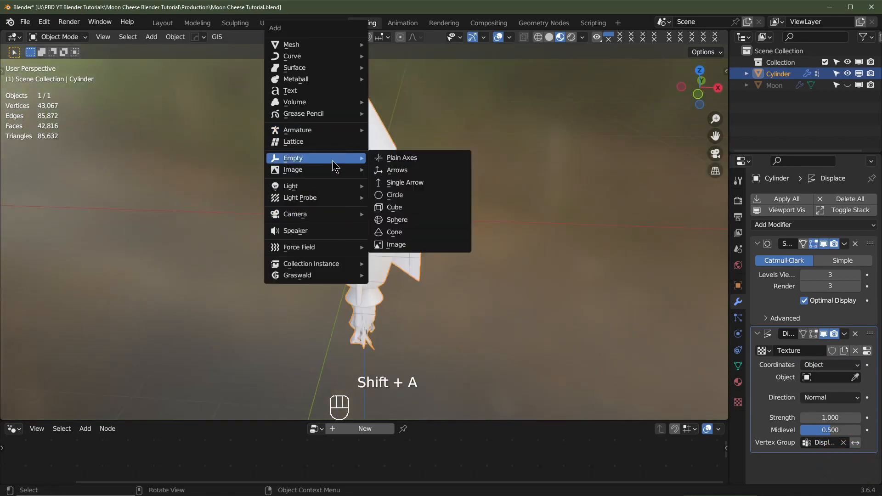
pyautogui.click(399, 220)
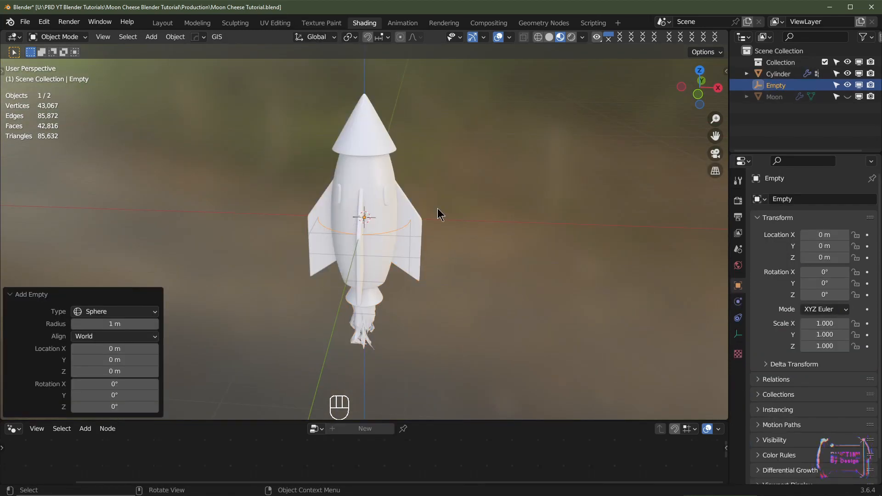
# Rename the new sphere empty to Displace Empty
pyautogui.scroll(-2, 437, 208)
pyautogui.moveTo(437, 208); pyautogui.dragTo(441, 207, button='middle')
pyautogui.doubleClick(781, 85)
pyautogui.press('Left')
pyautogui.write('Displa')
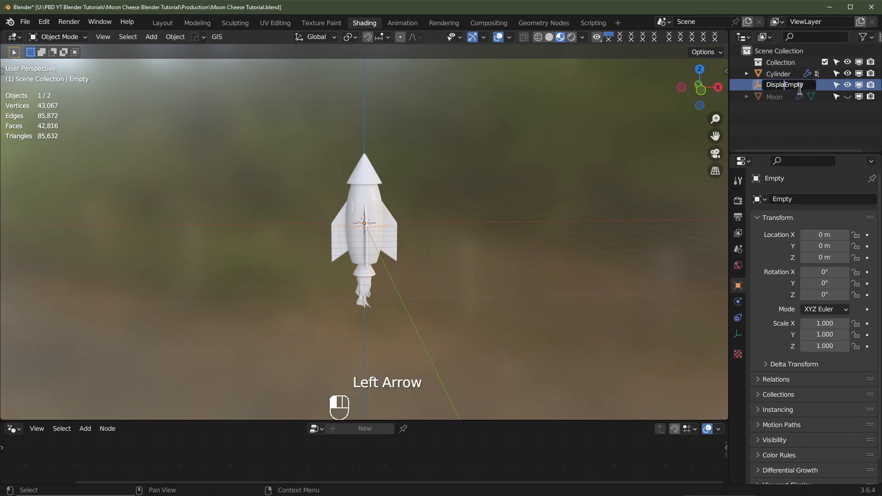
pyautogui.write('ce')
pyautogui.press('Return')
# Assign Displace Empty as the coordinate object of the rocket's Displace modifier
pyautogui.scroll(3, 423, 255)
pyautogui.click(392, 248)
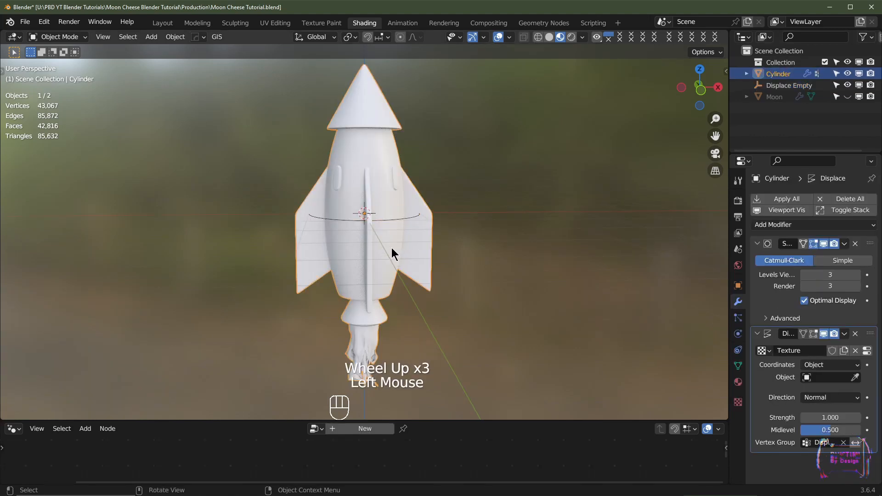
pyautogui.click(832, 377)
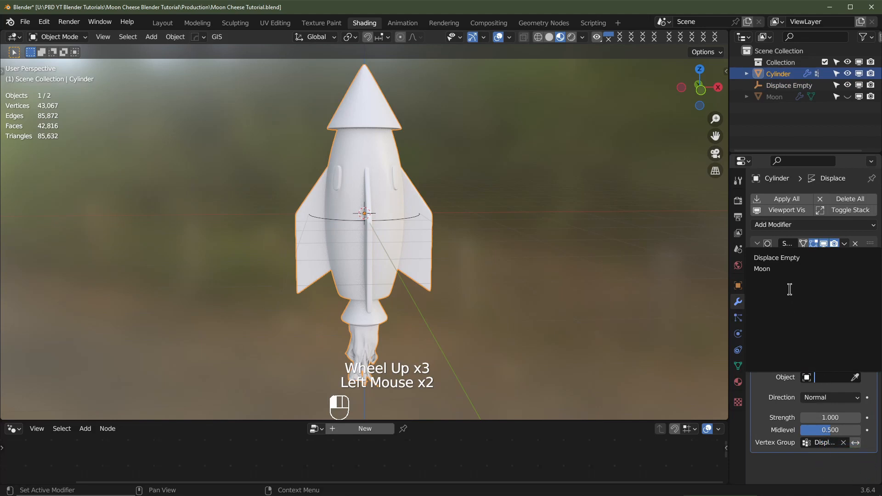
pyautogui.click(777, 258)
# Try moving the Displace Empty down beside the exhaust flames to test the distortion, and cancel the move
pyautogui.keyDown('shift'); pyautogui.moveTo(408, 221); pyautogui.dragTo(406, 206, button='middle'); pyautogui.keyUp('shift')
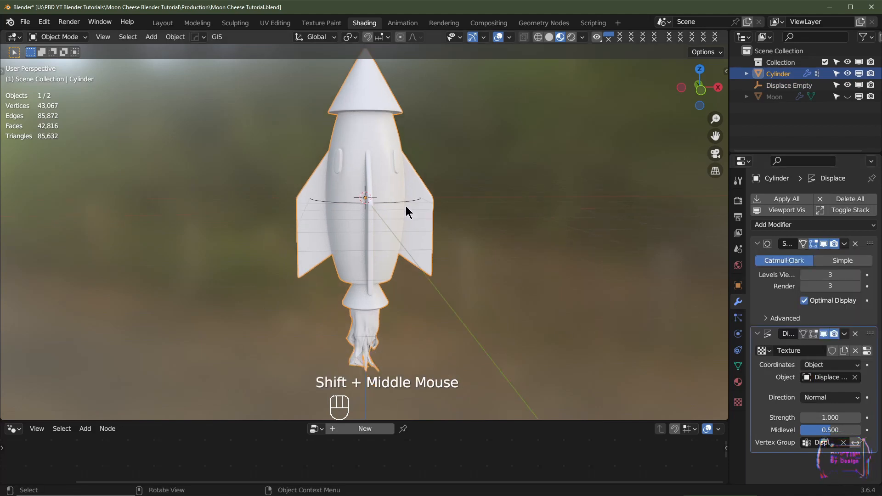
pyautogui.click(405, 199)
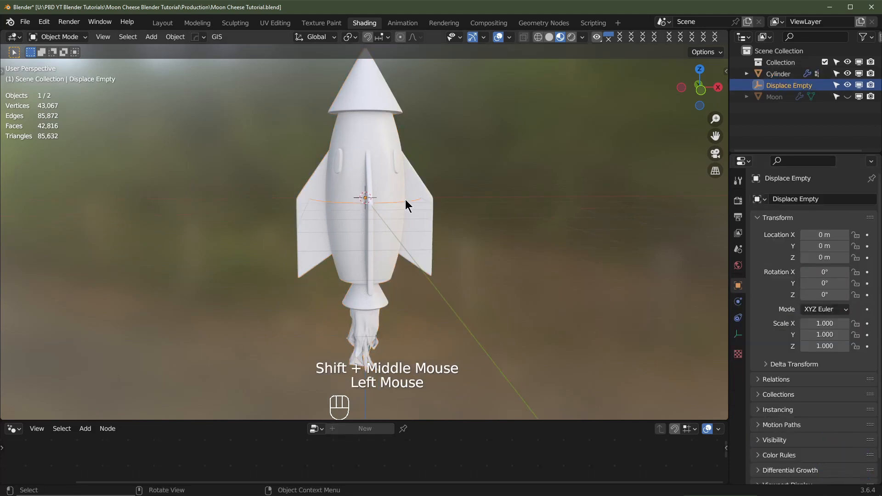
pyautogui.press('g')
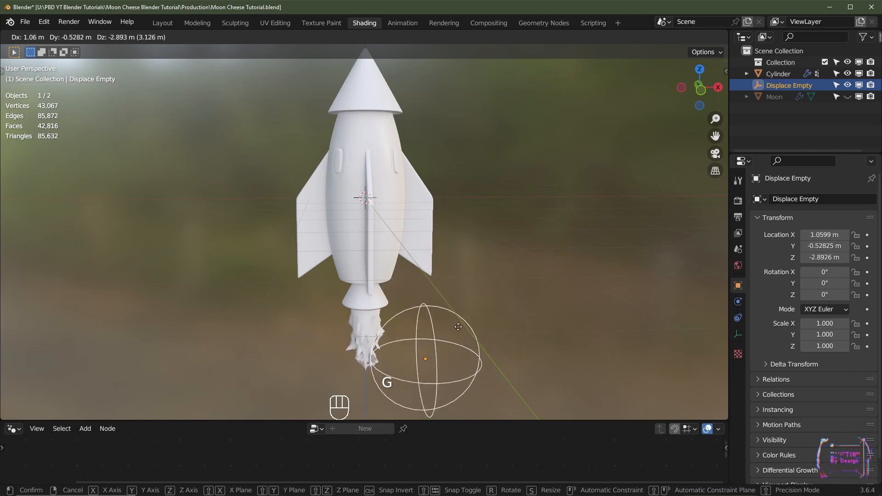
pyautogui.rightClick(425, 227)
# Set the strength of the rocket's Displace modifier to 0.25
pyautogui.press('KP_1')
pyautogui.click(370, 326)
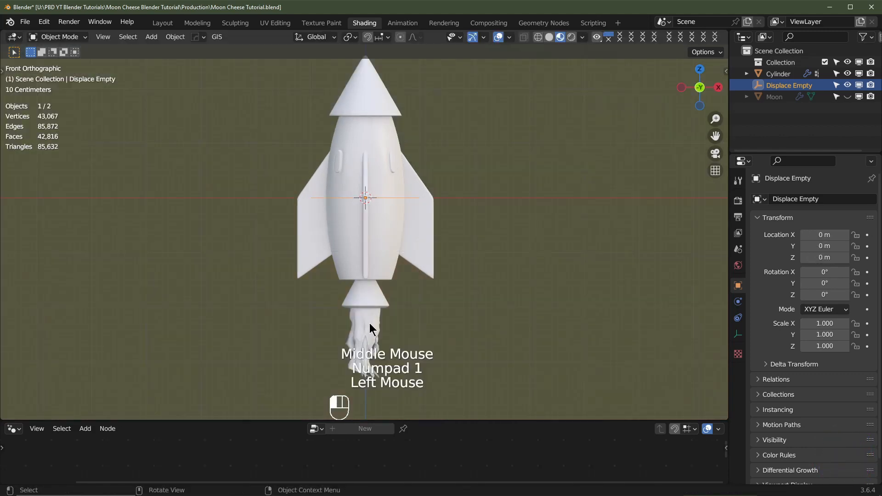
pyautogui.keyDown('shift'); pyautogui.moveTo(559, 329); pyautogui.dragTo(549, 279, button='middle'); pyautogui.keyUp('shift')
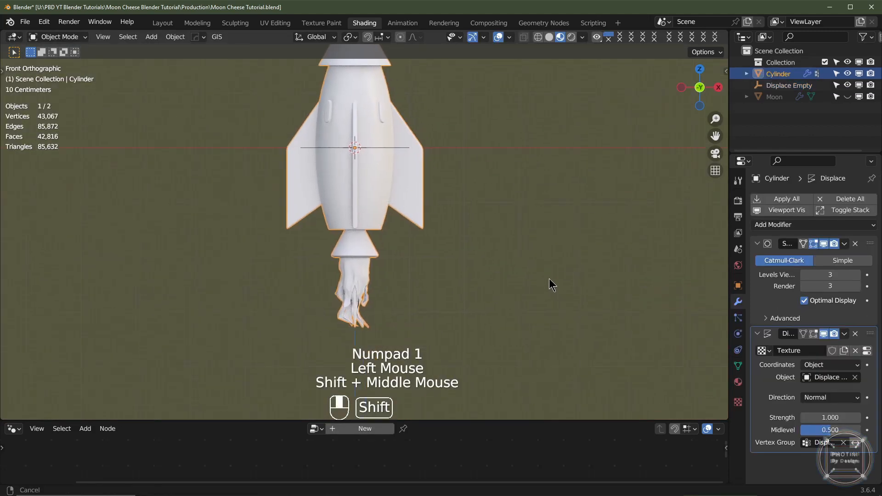
pyautogui.click(825, 417)
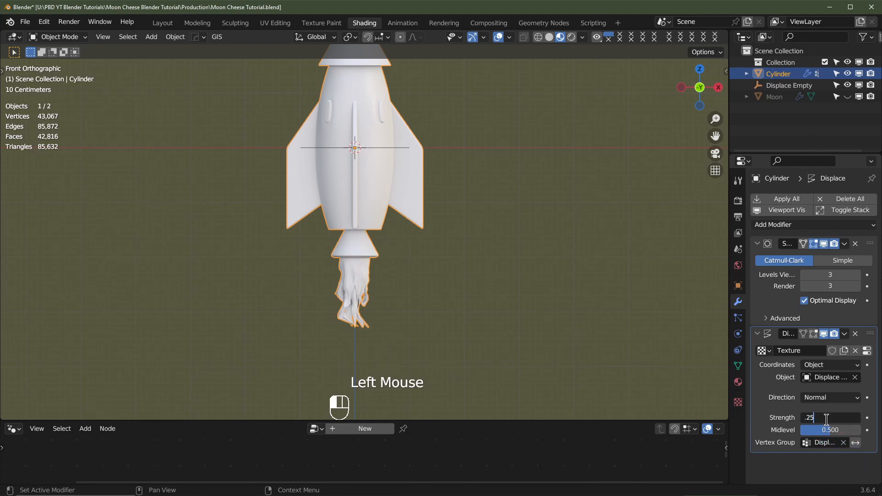
pyautogui.write('0.25')
pyautogui.press('Return')
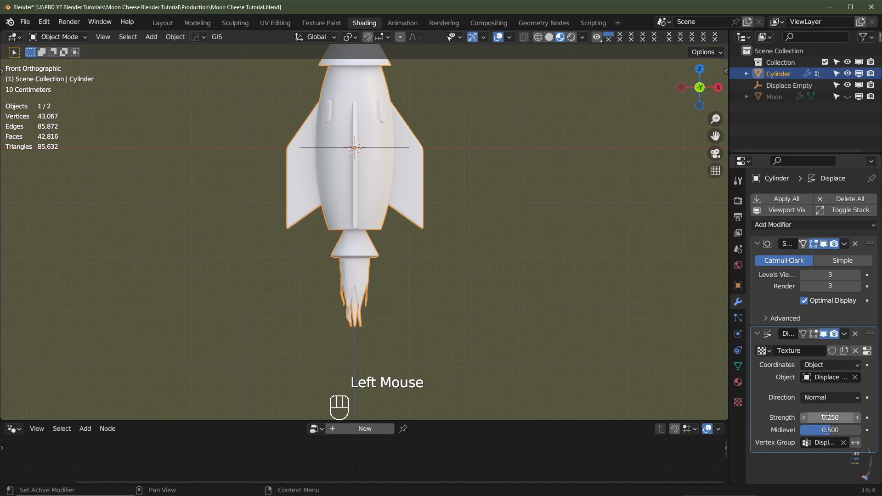
# Set the size of the Displace modifier's Clouds texture to 0.5
pyautogui.click(866, 351)
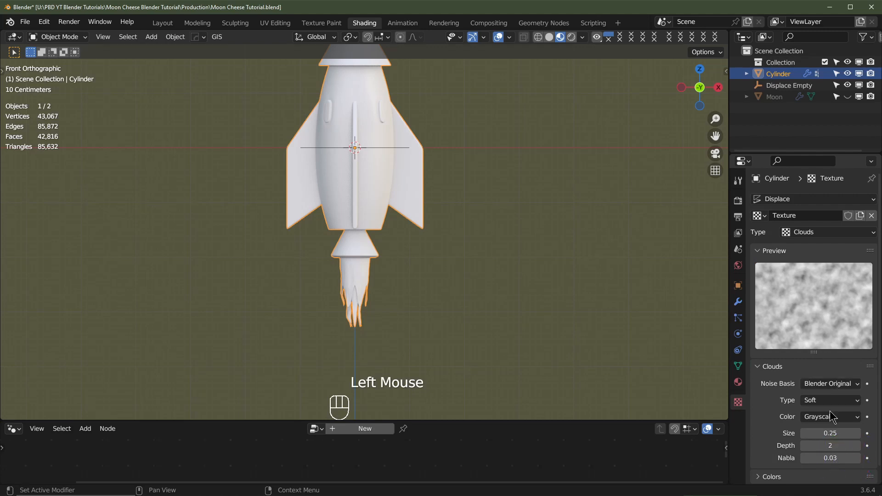
pyautogui.doubleClick(830, 434)
pyautogui.write('0.5')
pyautogui.press('Return')
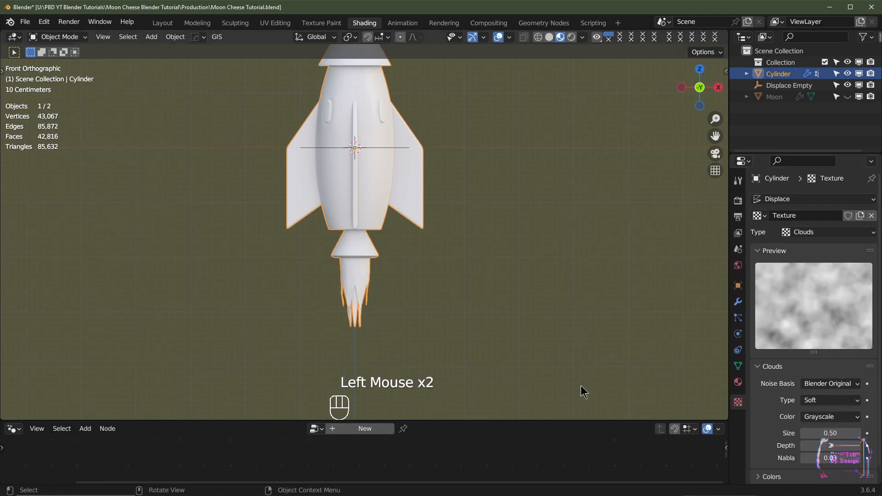
# Test the softened flame distortion by moving the Displace Empty in front view, and cancel the move
pyautogui.click(382, 147)
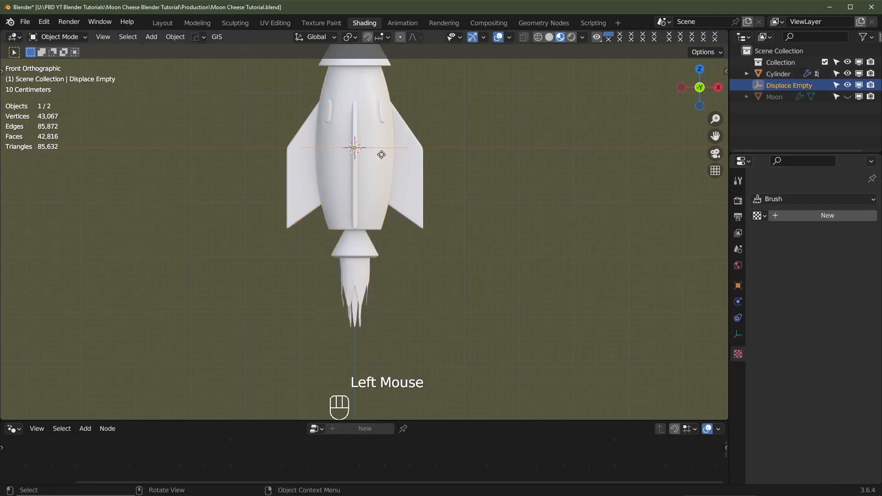
pyautogui.press('g')
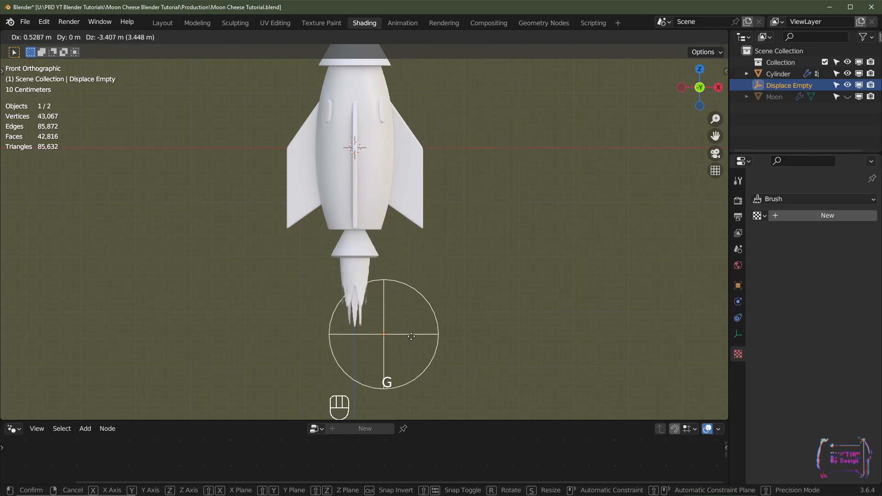
pyautogui.rightClick(411, 264)
# Rename the rocket's Cylinder object to Rocket
pyautogui.scroll(-5, 361, 243)
pyautogui.click(359, 229)
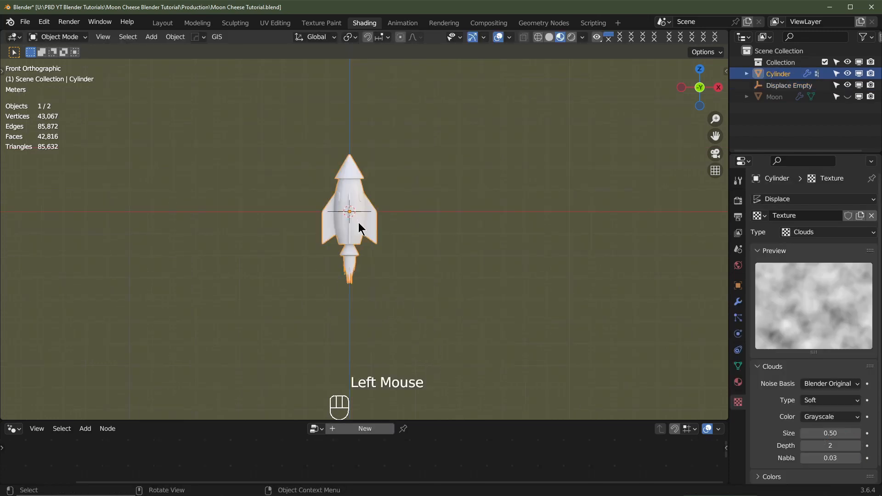
pyautogui.scroll(2, 504, 242)
pyautogui.doubleClick(782, 75)
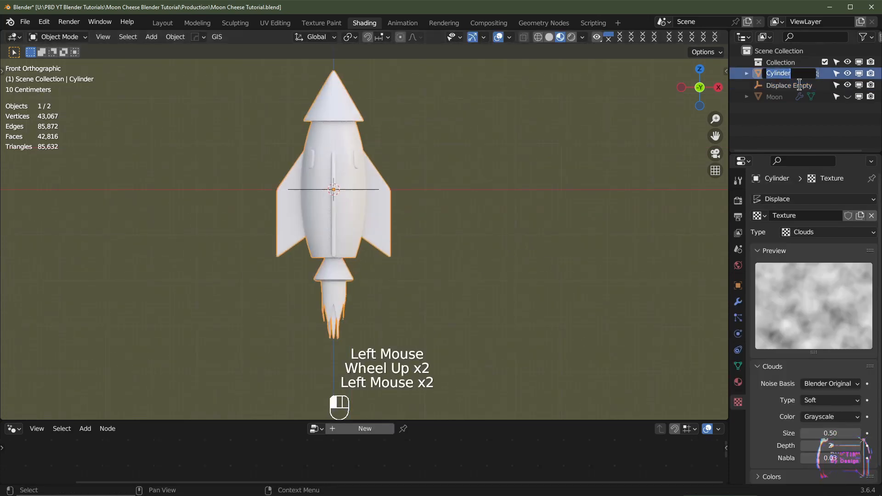
pyautogui.write('Rocket')
pyautogui.press('Return')
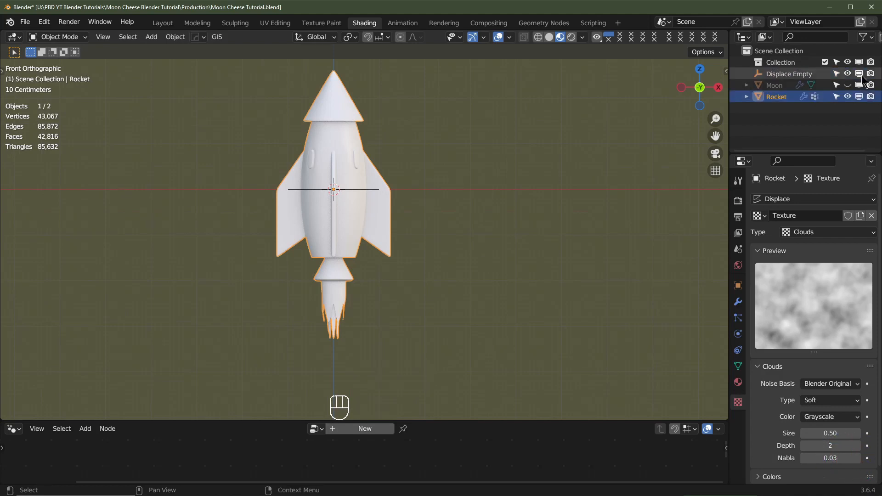
# Hide the Displace Empty and Rocket, show the Moon instead, and scale it up by a factor of 10
pyautogui.click(848, 73)
pyautogui.click(847, 97)
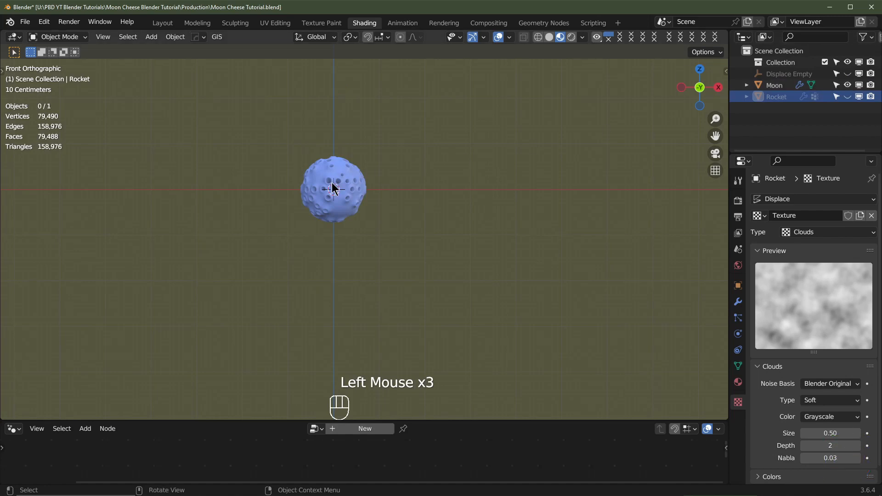
pyautogui.click(348, 190)
pyautogui.write('s')
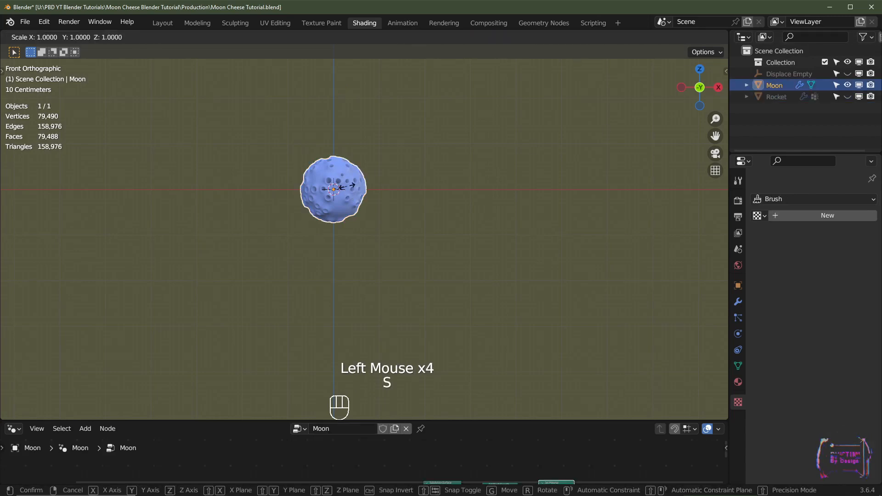
pyautogui.write('10')
pyautogui.press('Return')
pyautogui.scroll(-3, 416, 212)
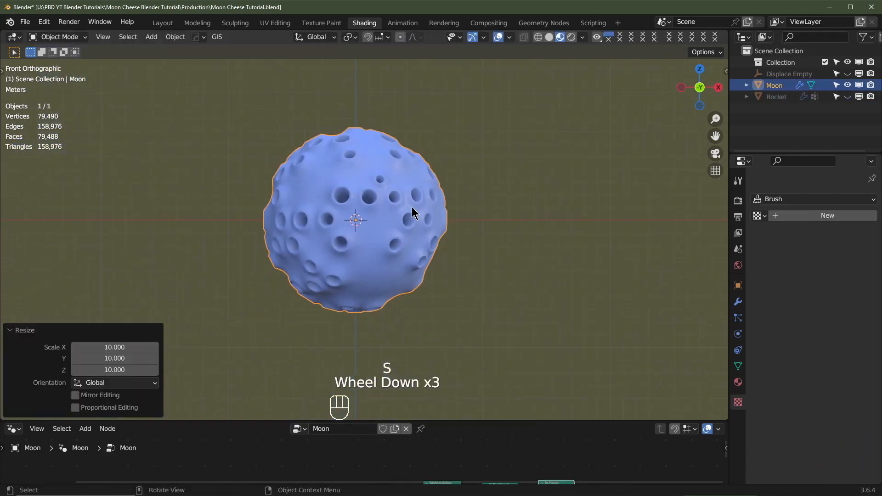
# Show the Rocket again and move it -10 m along the global Y axis, out in front of the moon
pyautogui.click(848, 96)
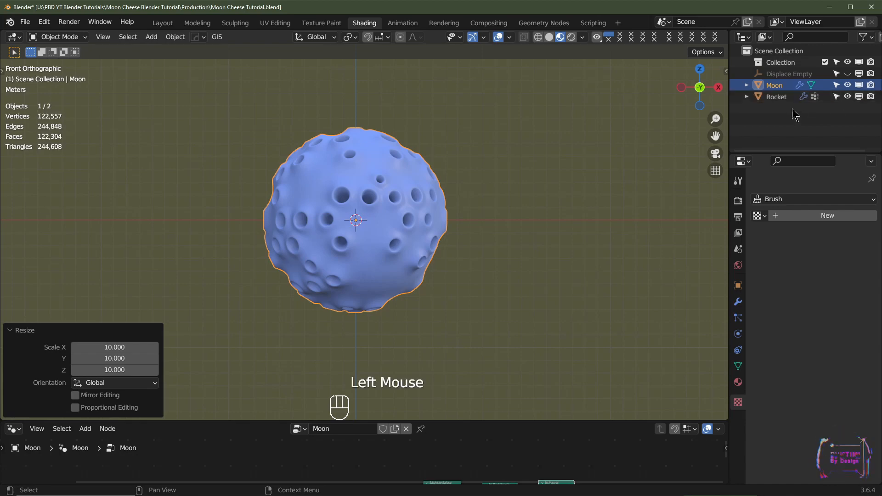
pyautogui.click(781, 97)
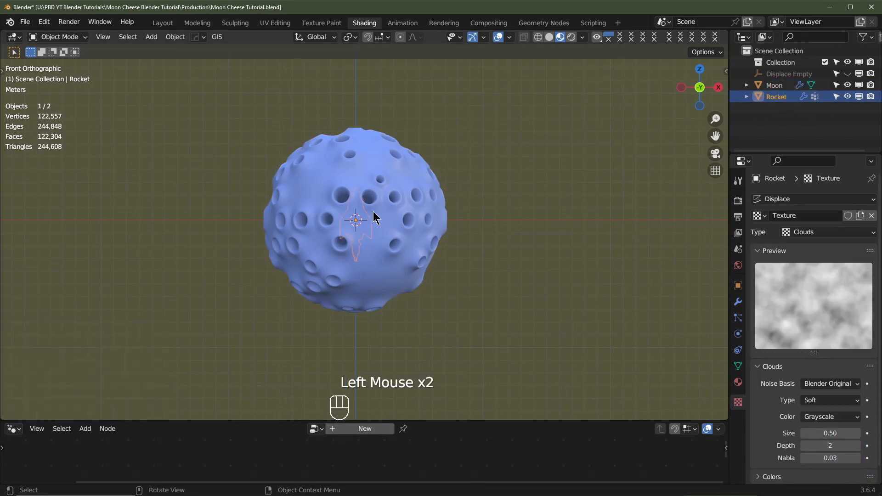
pyautogui.press('KP_7')
pyautogui.keyDown('shift'); pyautogui.moveTo(355, 266); pyautogui.dragTo(369, 222, button='middle'); pyautogui.keyUp('shift')
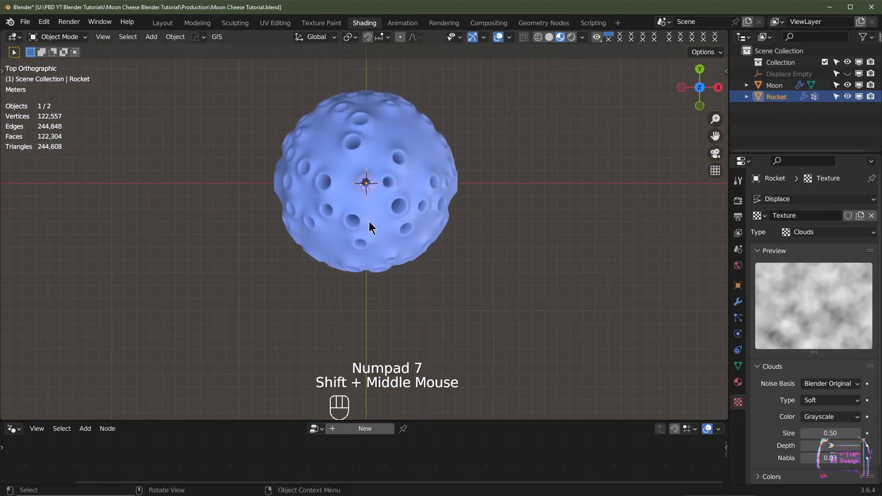
pyautogui.press('g')
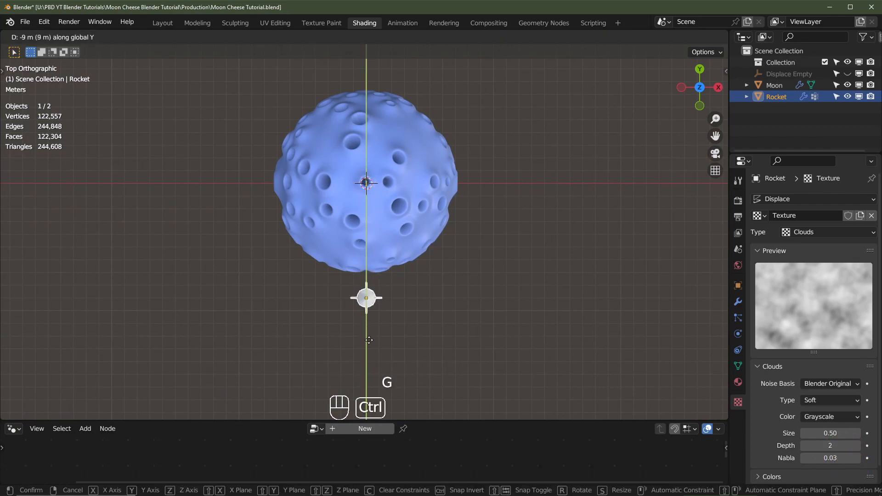
pyautogui.click(374, 337)
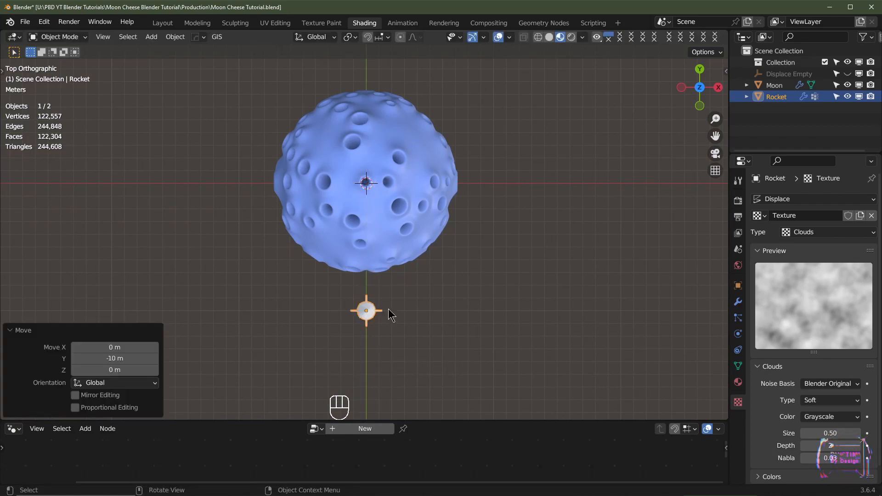
# Rotate the Rocket 90° about the global Y axis so that it lies horizontally
pyautogui.press('KP_1')
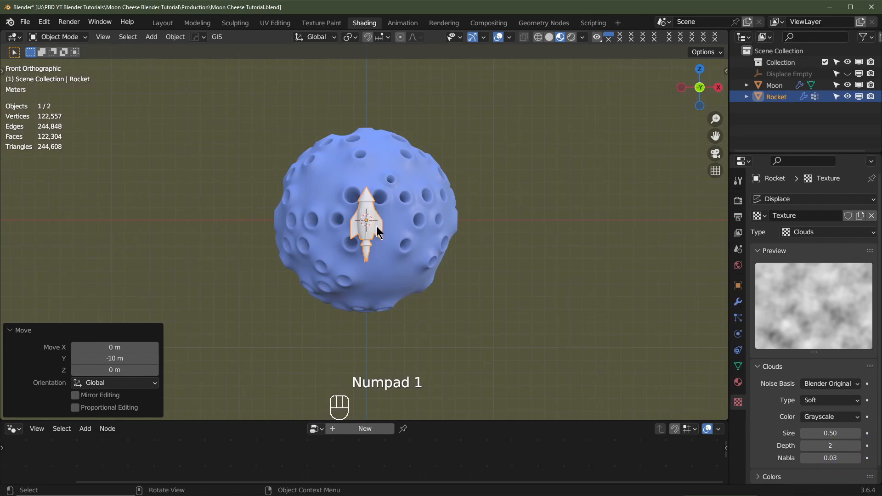
pyautogui.write('r90')
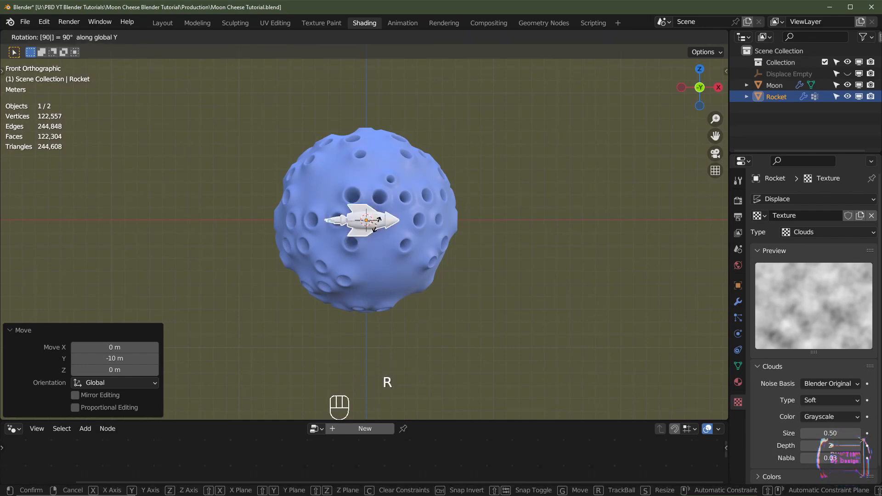
pyautogui.press('Return')
pyautogui.scroll(3, 391, 239)
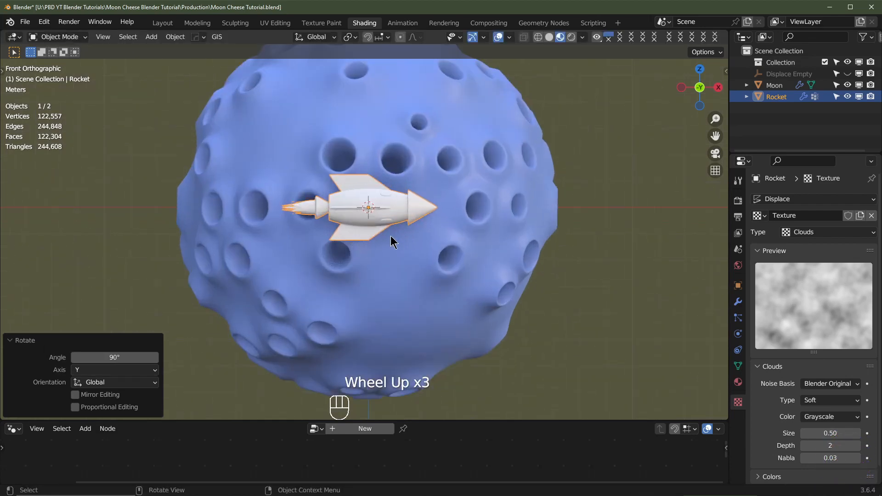
# Add another sphere empty at the world origin, inside the moon
pyautogui.moveTo(393, 231); pyautogui.dragTo(375, 252, button='middle')
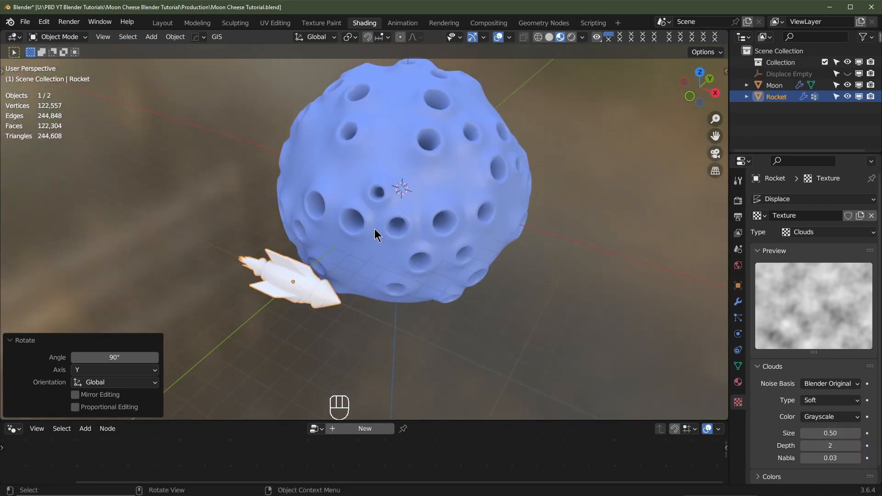
pyautogui.hotkey('shift', 'a')
pyautogui.moveTo(345, 229)
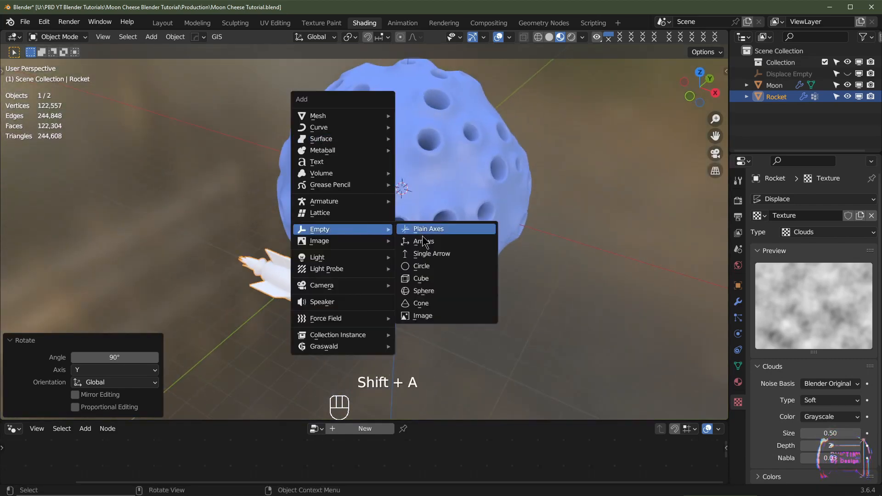
pyautogui.click(432, 291)
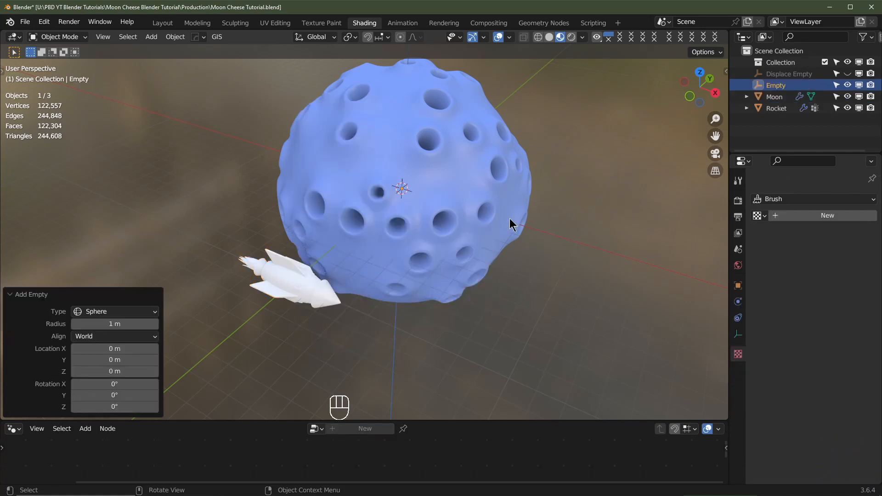
# Rename the new empty at the moon's centre to Rocket Empty
pyautogui.doubleClick(778, 85)
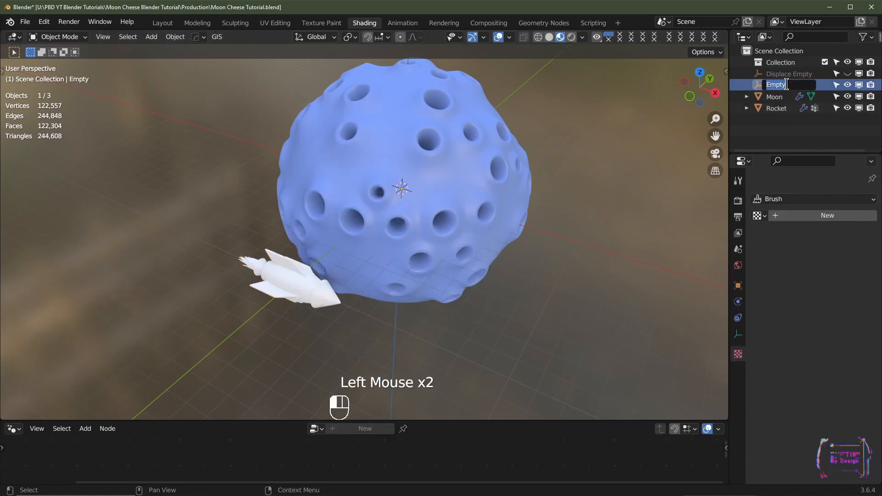
pyautogui.press('Left')
pyautogui.press('Left')
pyautogui.write('Rocket')
pyautogui.press('Return')
# Scale the Rocket Empty up by a factor of 10.4 so its circle reaches the rocket
pyautogui.press('KP_7')
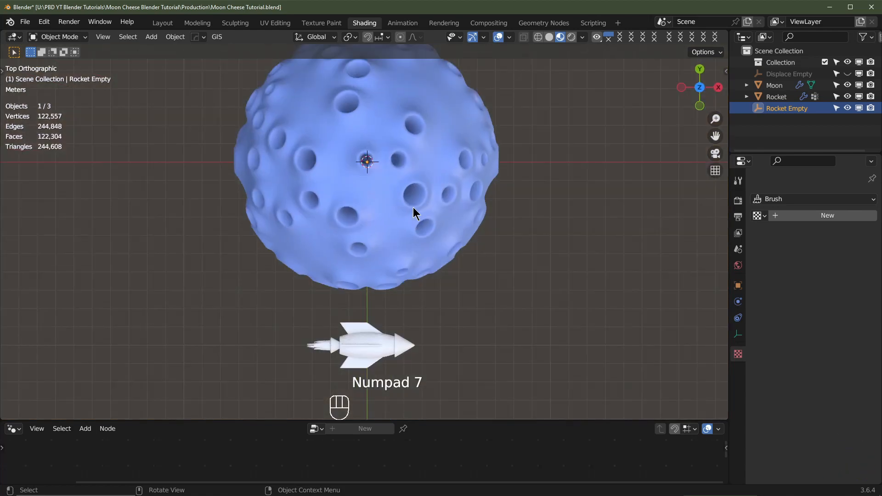
pyautogui.press('s')
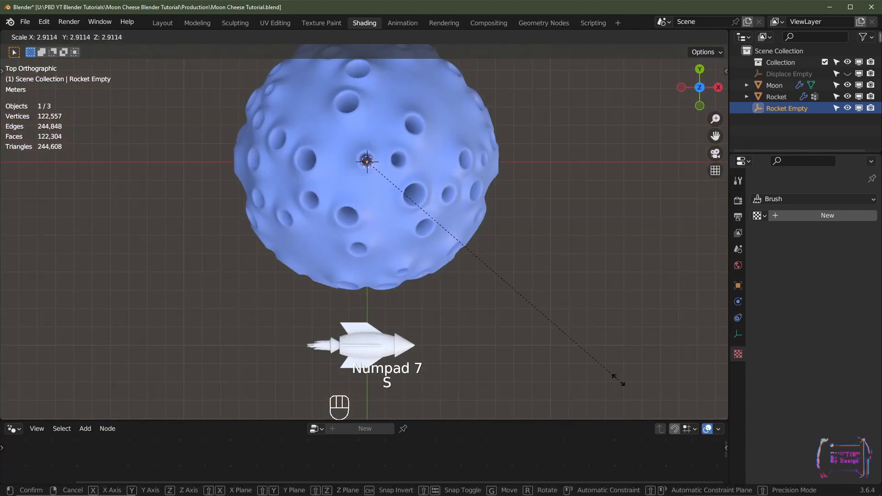
pyautogui.press('ctrl')
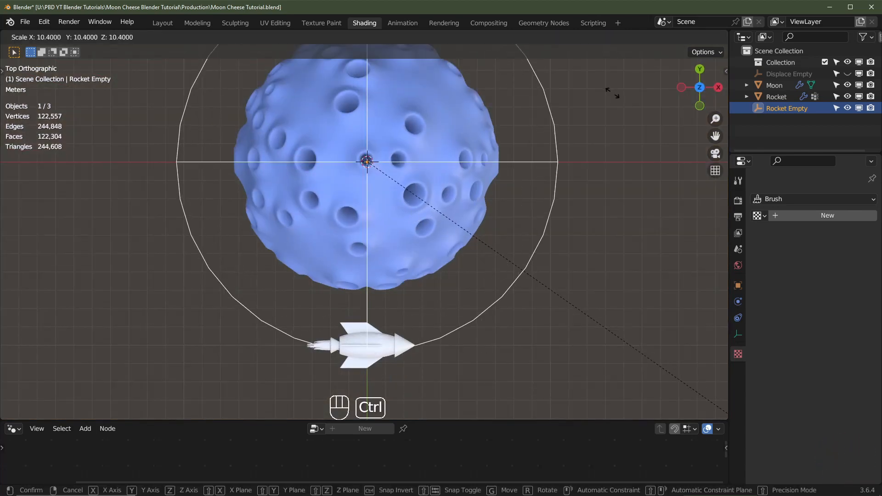
pyautogui.click(612, 94)
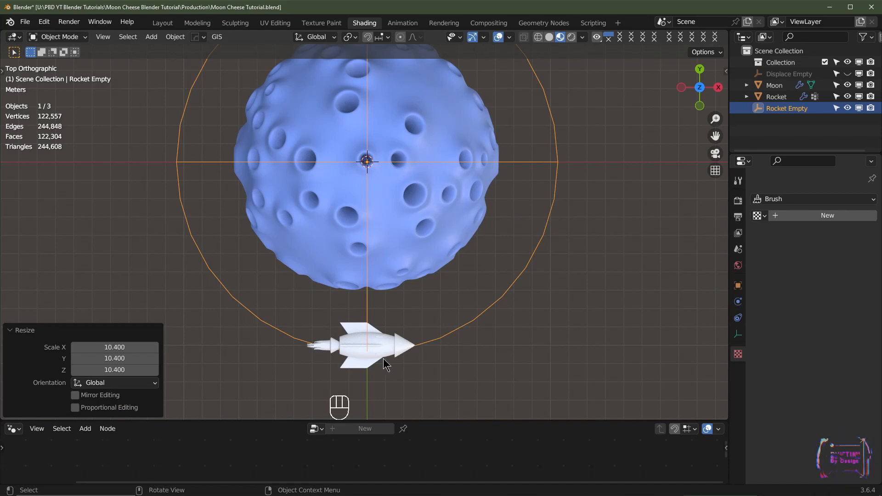
# Parent the Rocket to the Rocket Empty using Object (Keep Transform)
pyautogui.scroll(2, 385, 365)
pyautogui.keyDown('shift'); pyautogui.moveTo(385, 365); pyautogui.dragTo(428, 314, button='middle'); pyautogui.keyUp('shift')
pyautogui.press('KP_1')
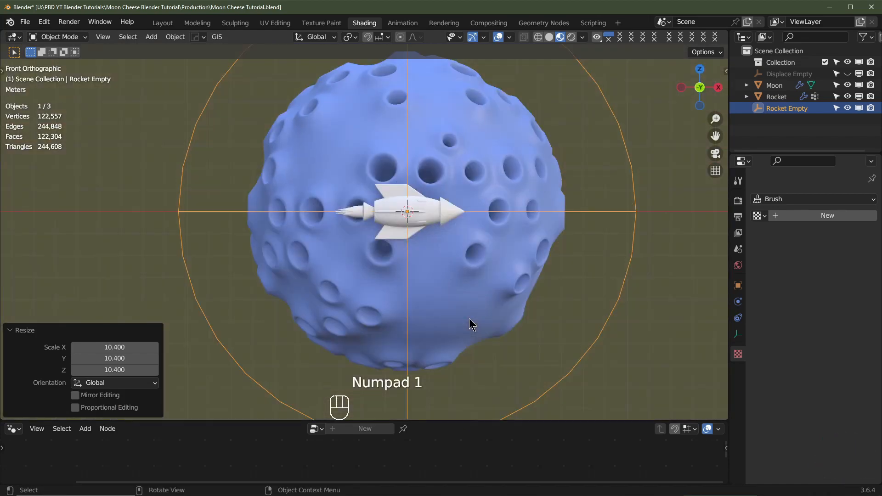
pyautogui.click(432, 213)
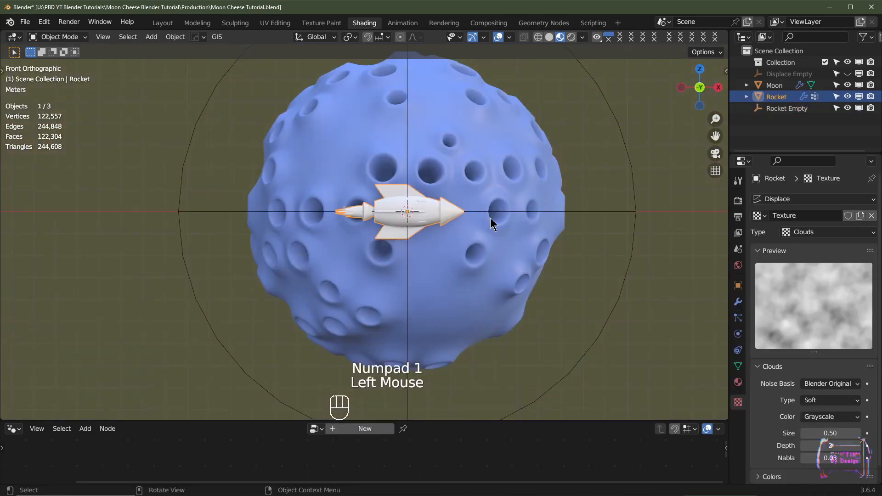
pyautogui.keyDown('shift'); pyautogui.click(633, 173); pyautogui.keyUp('shift')
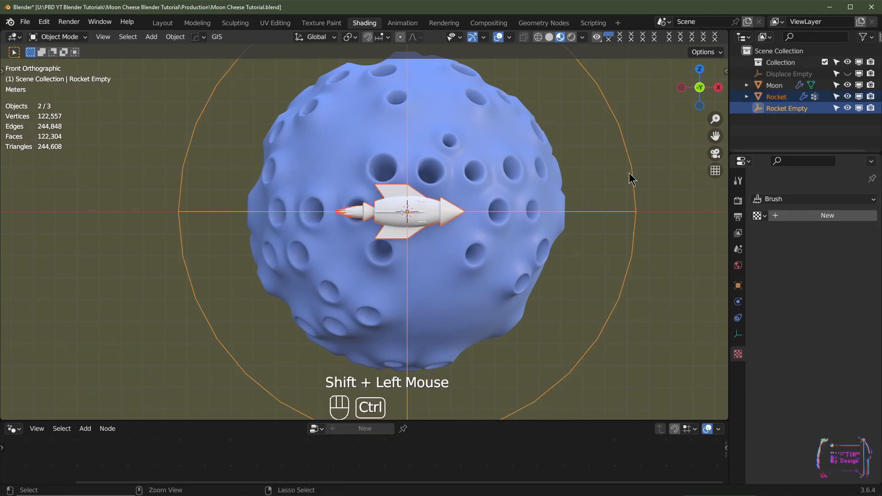
pyautogui.hotkey('ctrl', 'p')
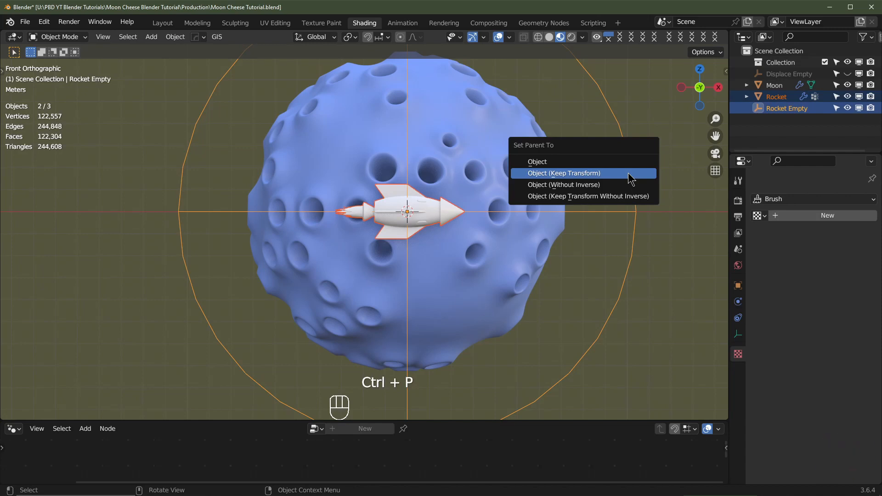
pyautogui.click(565, 174)
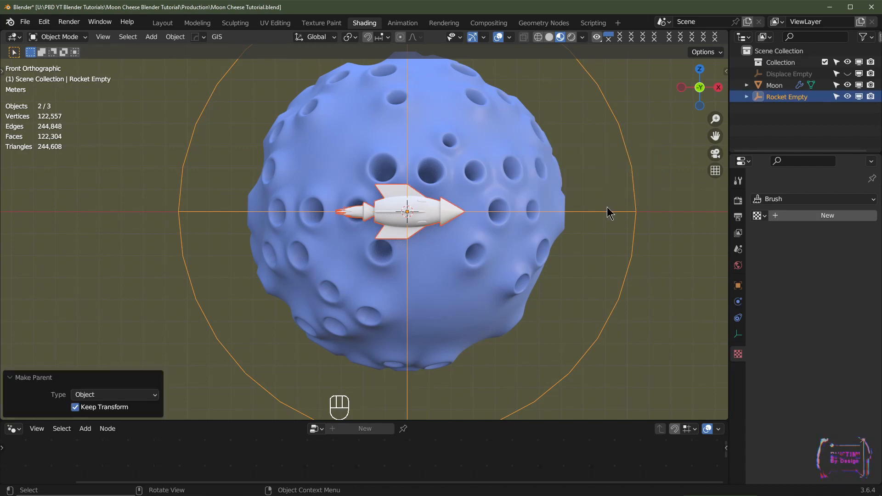
# Select only the Rocket Empty and try a free trackball rotation to check that the Rocket follows it around the moon
pyautogui.click(610, 211)
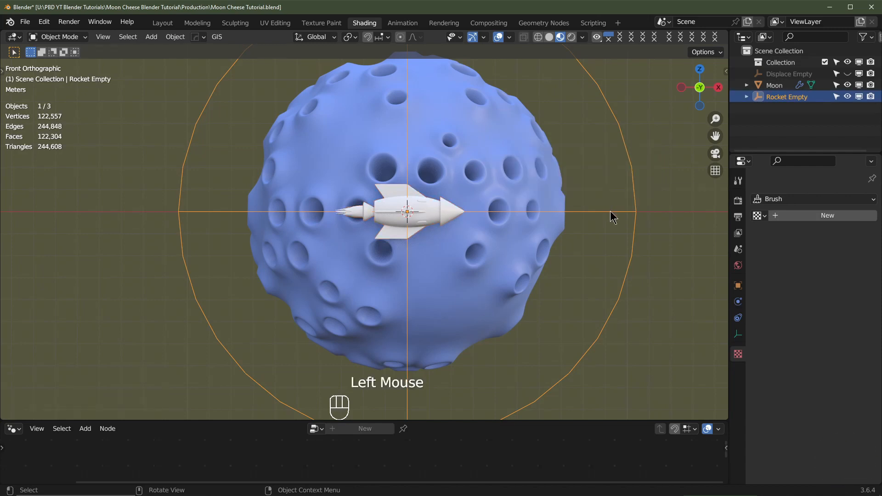
pyautogui.press('r')
pyautogui.press('r')
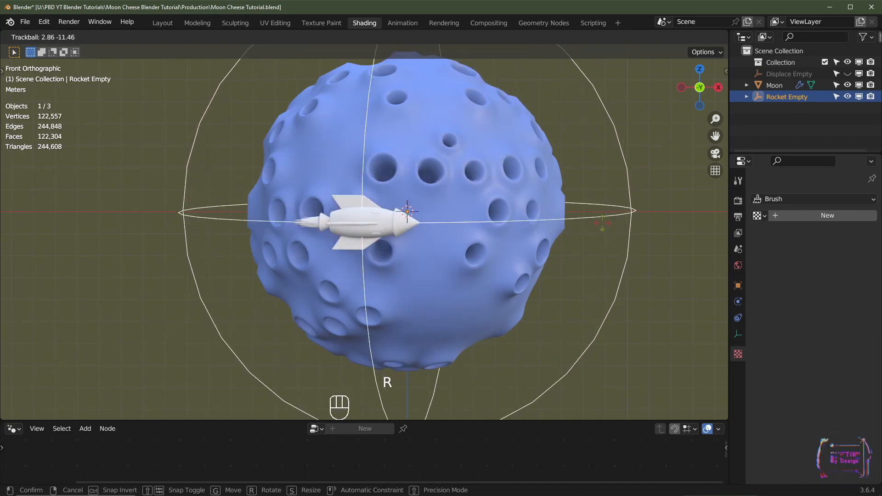
pyautogui.click(603, 226)
# Change the node editor area below the viewport into a Timeline and make it slightly taller
pyautogui.click(13, 429)
pyautogui.click(37, 429)
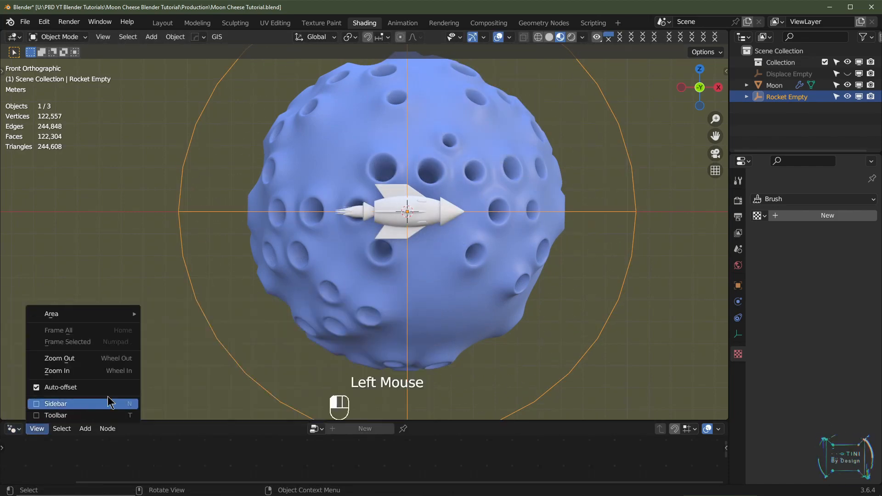
pyautogui.click(16, 433)
pyautogui.click(161, 330)
pyautogui.moveTo(441, 420); pyautogui.dragTo(448, 397)
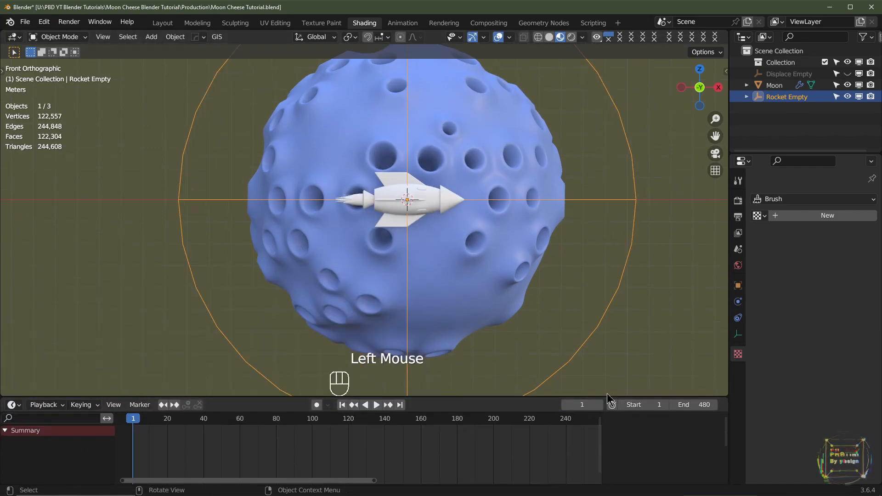
# Set the scene's end frame to 240
pyautogui.doubleClick(708, 406)
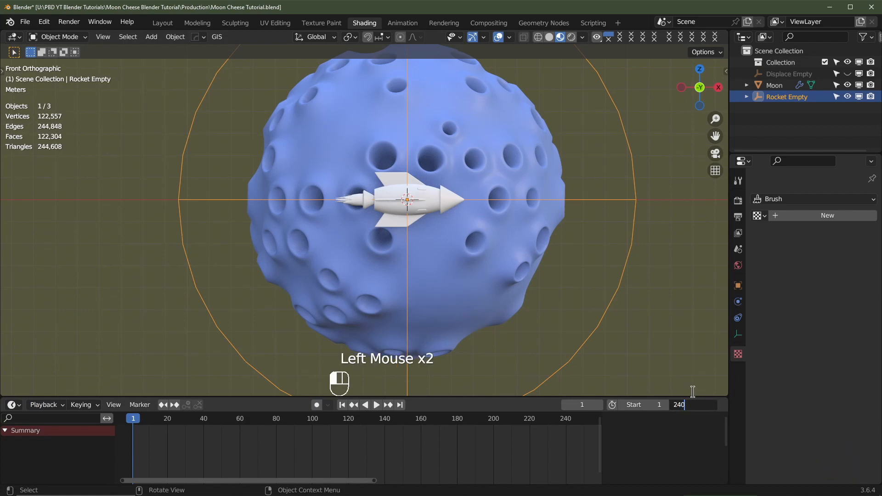
pyautogui.write('240')
pyautogui.press('Return')
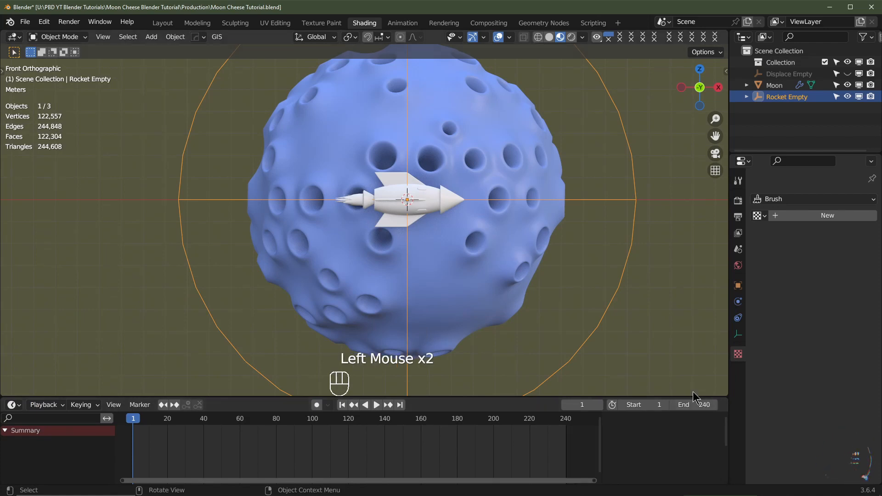
# Keyframe the Rocket Empty's Z rotation at 0° on frame 1
pyautogui.click(739, 288)
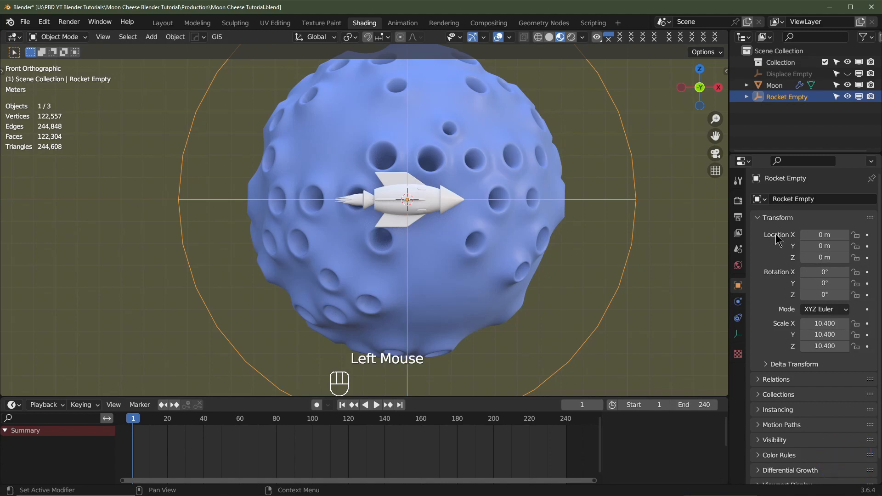
pyautogui.scroll(-2, 776, 235)
pyautogui.moveTo(825, 272); pyautogui.dragTo(858, 271)
pyautogui.rightClick(858, 271)
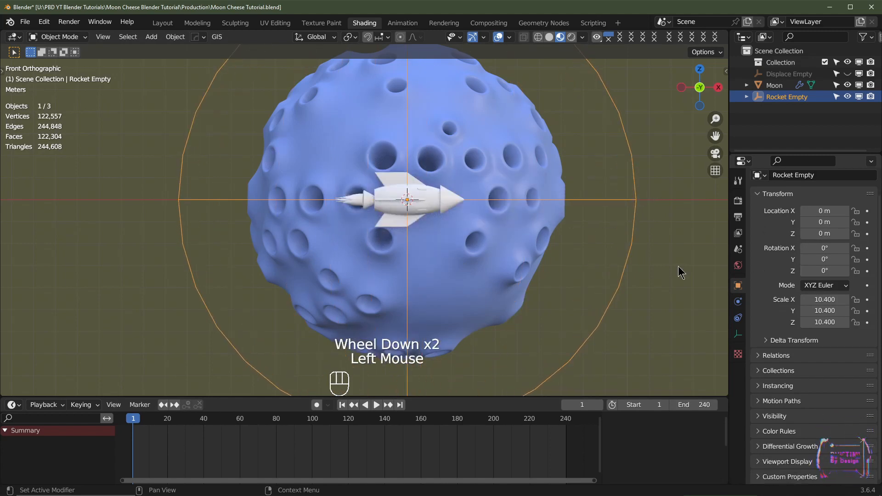
pyautogui.click(868, 271)
# Go to frame 241 and keyframe the Rocket Empty's Z rotation at 720°
pyautogui.click(400, 405)
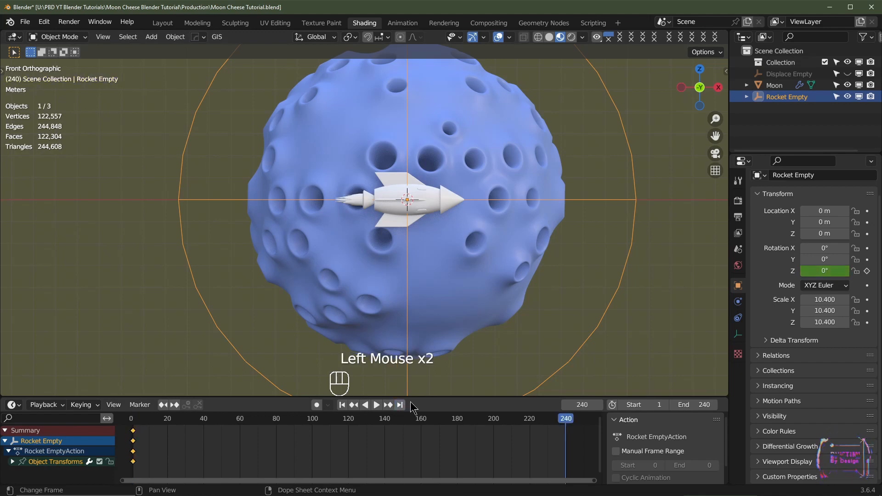
pyautogui.click(600, 405)
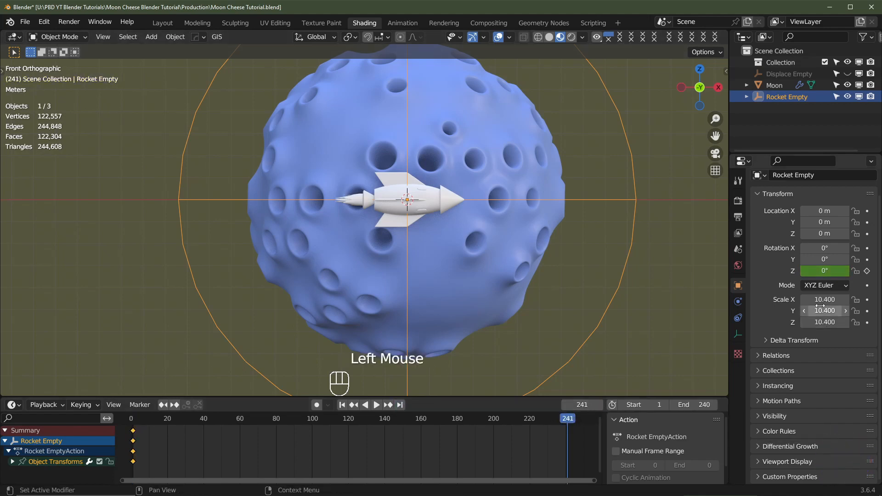
pyautogui.doubleClick(822, 272)
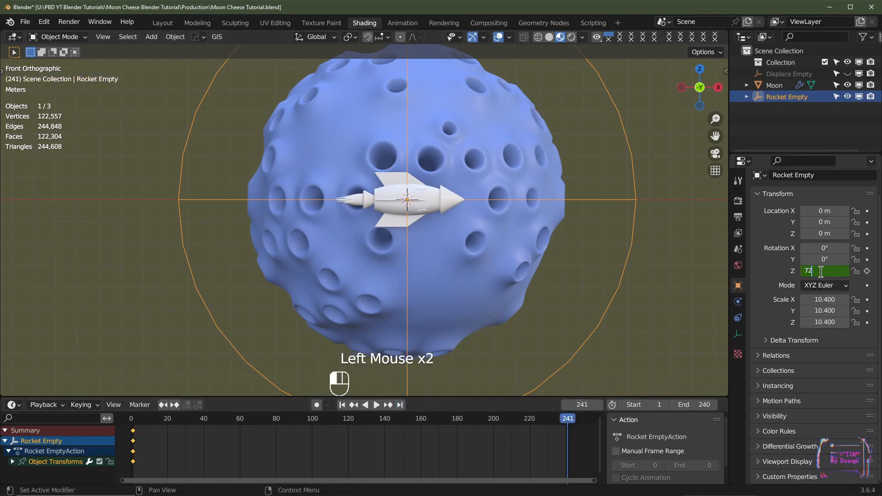
pyautogui.press('Return')
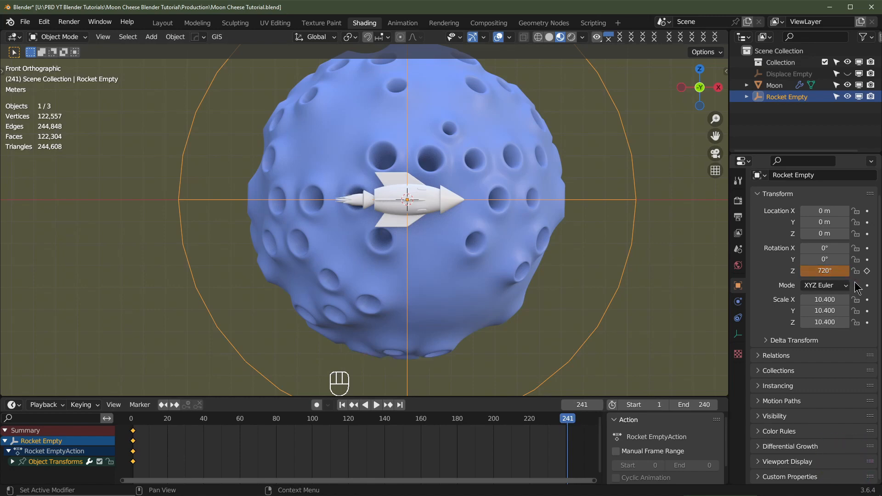
pyautogui.click(867, 271)
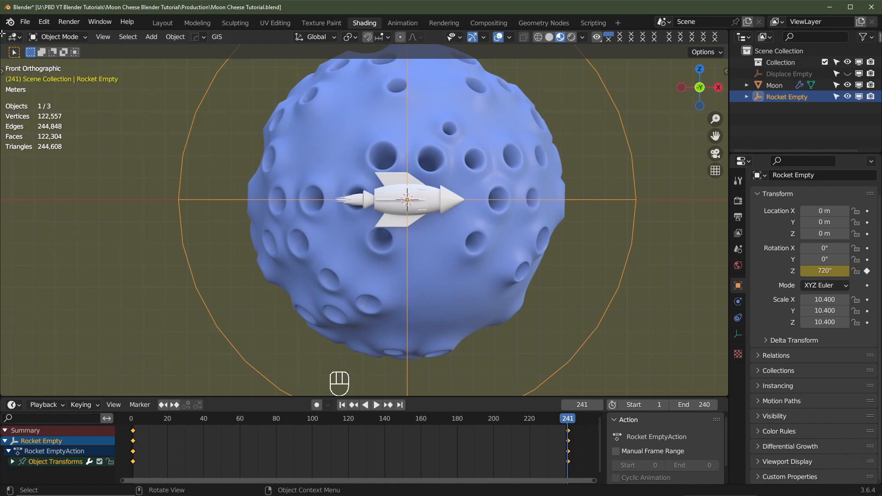
# Split off a Graph Editor beside the 3D viewport and show the Rocket Empty's whole Z Euler Rotation curve
pyautogui.moveTo(4, 35); pyautogui.dragTo(220, 51)
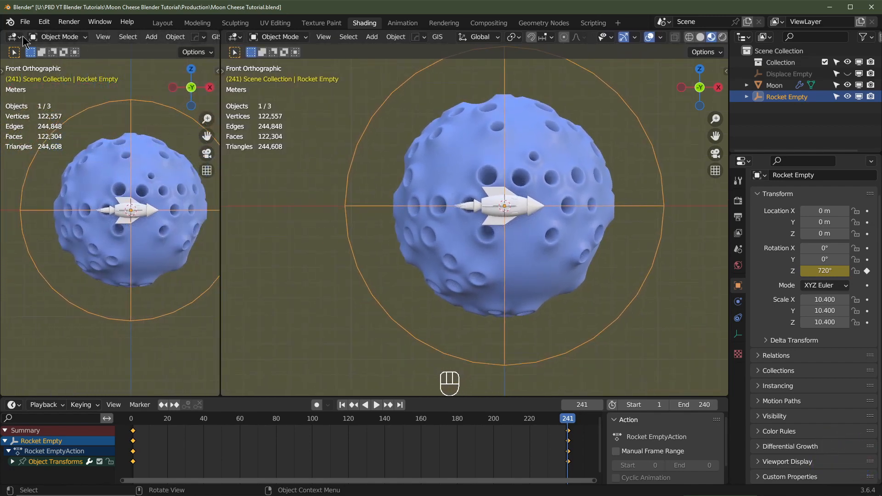
pyautogui.click(21, 39)
pyautogui.click(157, 96)
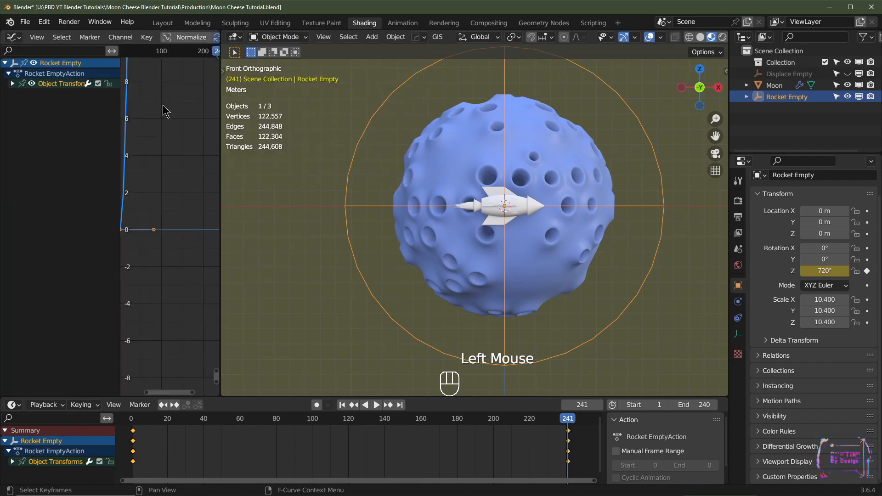
pyautogui.click(13, 84)
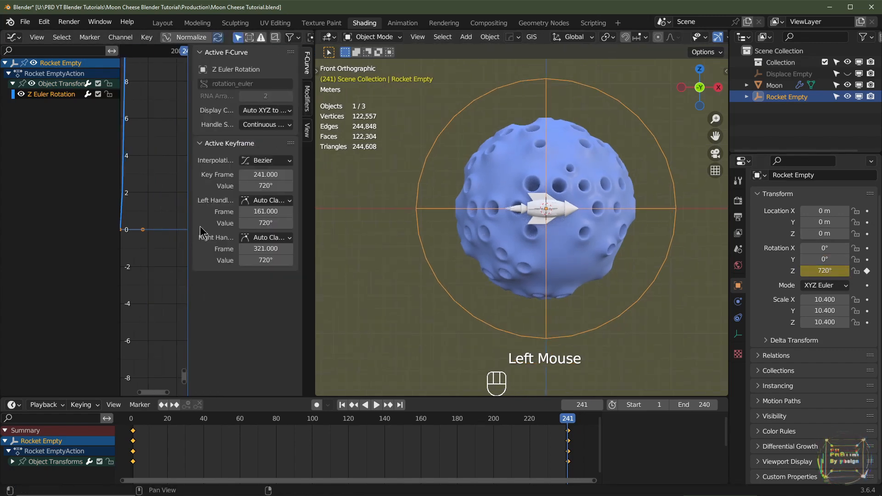
pyautogui.press('n')
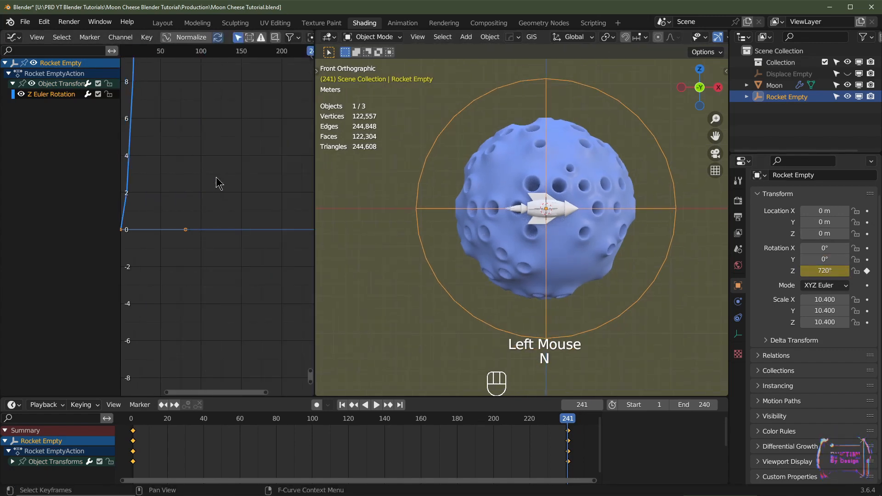
pyautogui.keyDown('ctrl'); pyautogui.moveTo(224, 137); pyautogui.dragTo(205, 279, button='middle'); pyautogui.keyUp('ctrl')
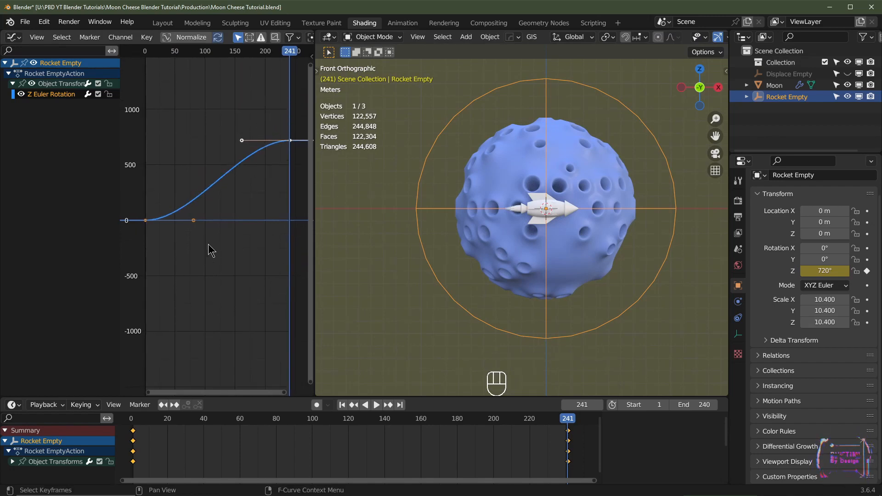
pyautogui.keyDown('ctrl'); pyautogui.moveTo(219, 194); pyautogui.dragTo(141, 247, button='middle'); pyautogui.keyUp('ctrl')
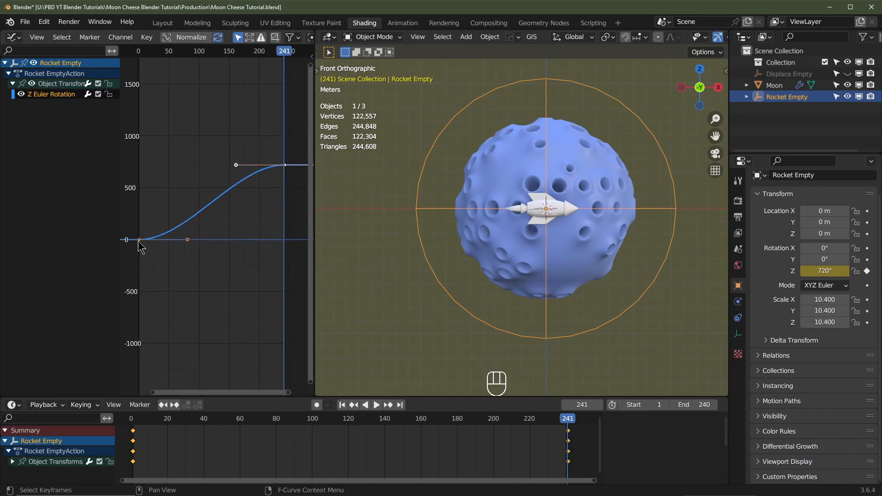
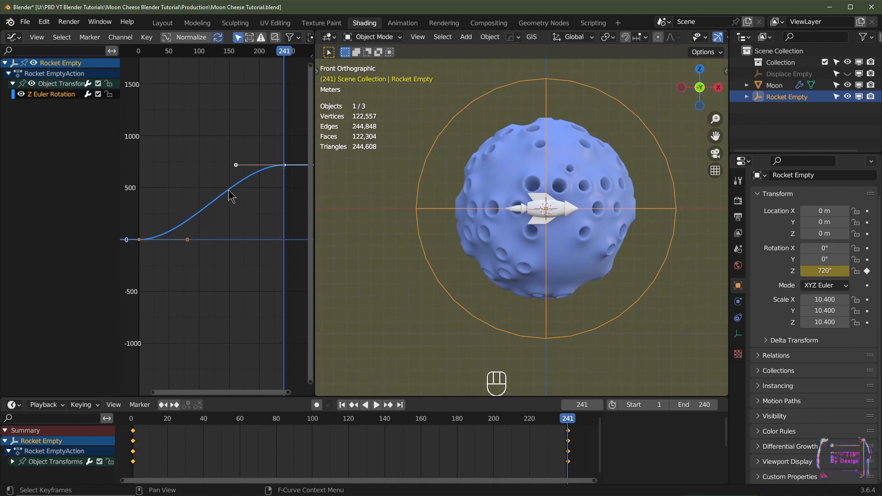
# Play back the rocket's orbit from above, then set the Z rotation keyframes' interpolation to Linear
pyautogui.moveTo(568, 240); pyautogui.dragTo(533, 203, button='middle')
pyautogui.press('KP_7')
pyautogui.scroll(-2, 532, 204)
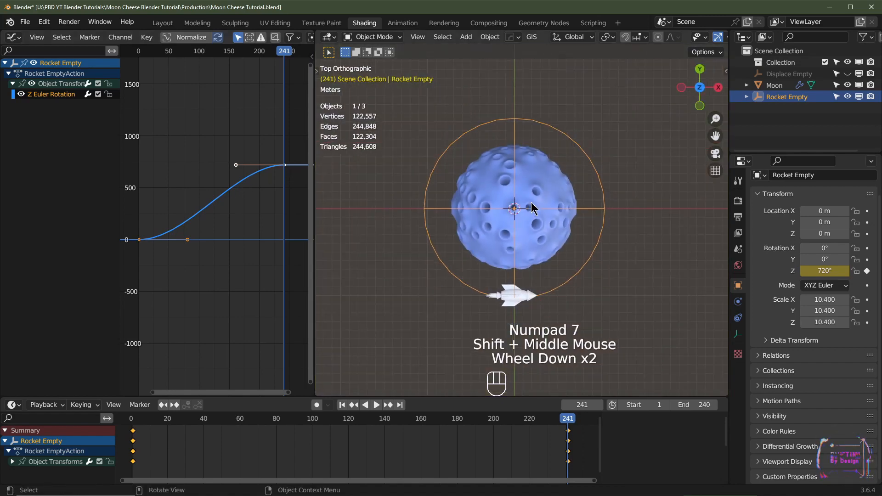
pyautogui.press('space')
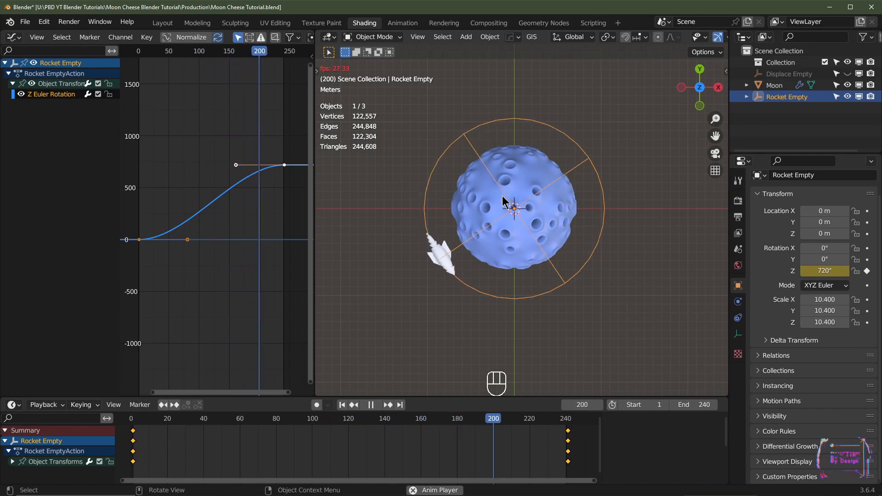
pyautogui.press('space')
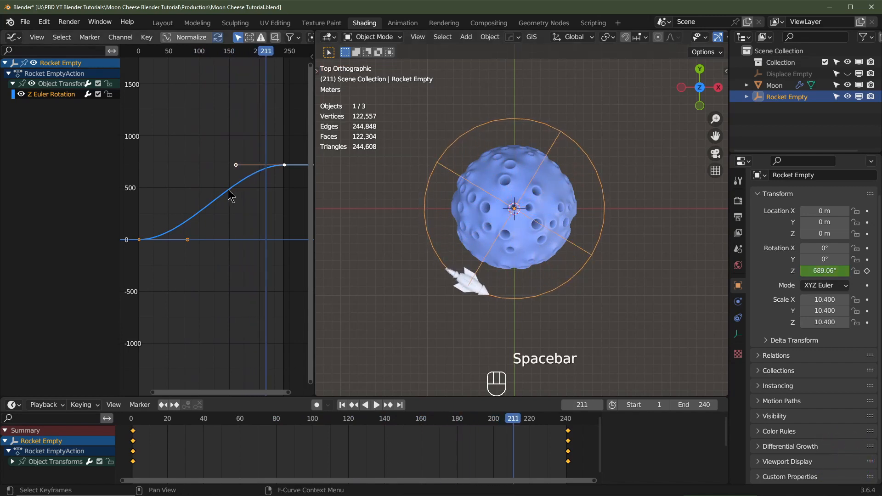
pyautogui.press('t')
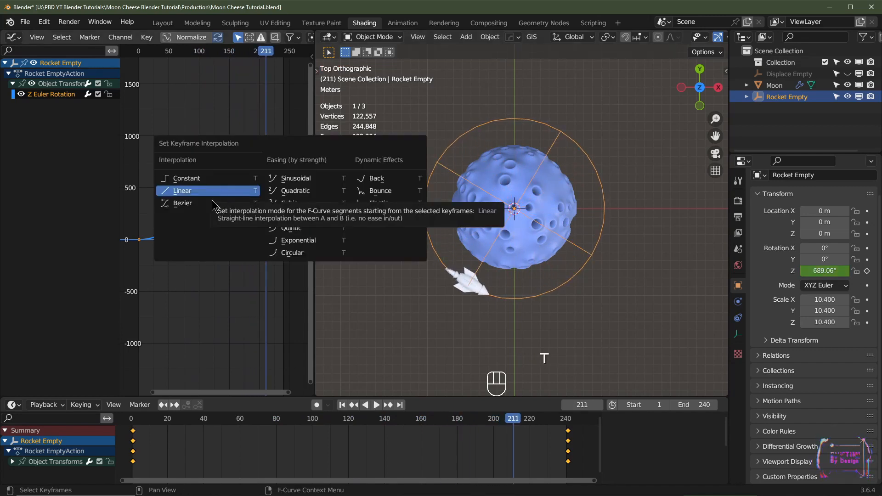
pyautogui.click(193, 192)
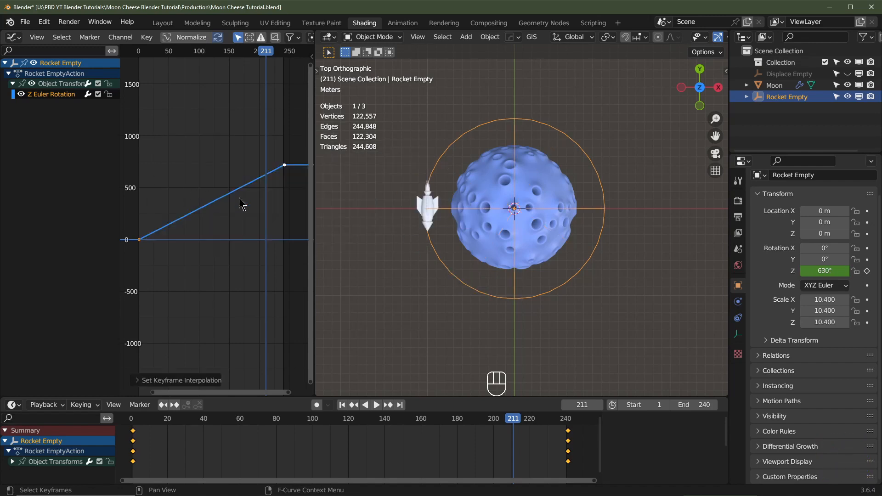
# Play back the rocket's constant-speed orbit, viewing it from the front as well as from above
pyautogui.press('space')
pyautogui.press('space')
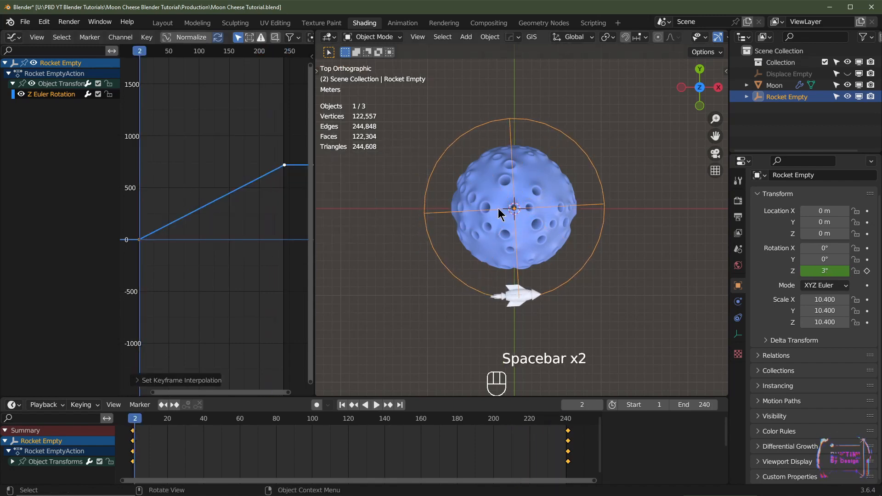
pyautogui.press('KP_0')
pyautogui.press('KP_1')
pyautogui.click(537, 418)
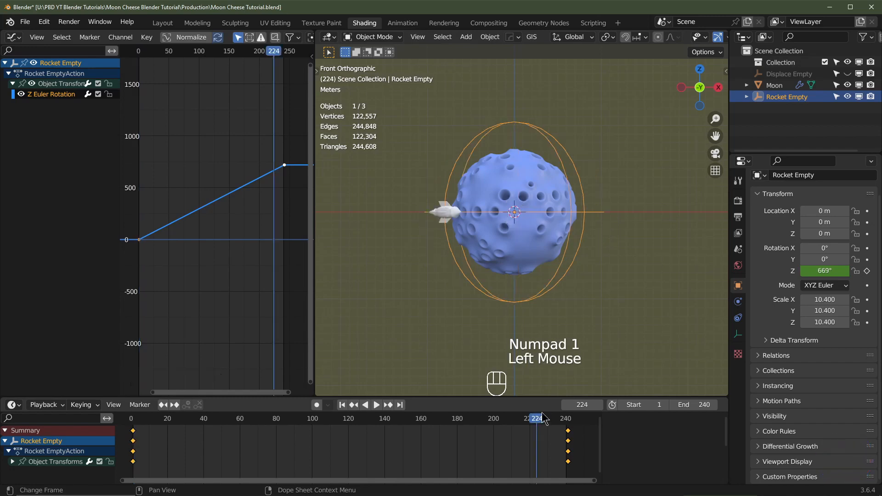
pyautogui.press('space')
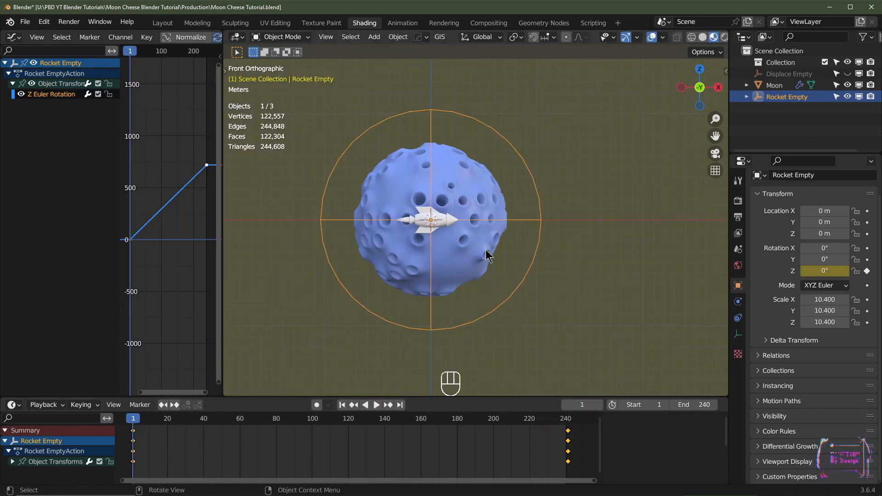
# Add a camera at the origin and move it -20 m along the global Y axis
pyautogui.hotkey('shift', 'a')
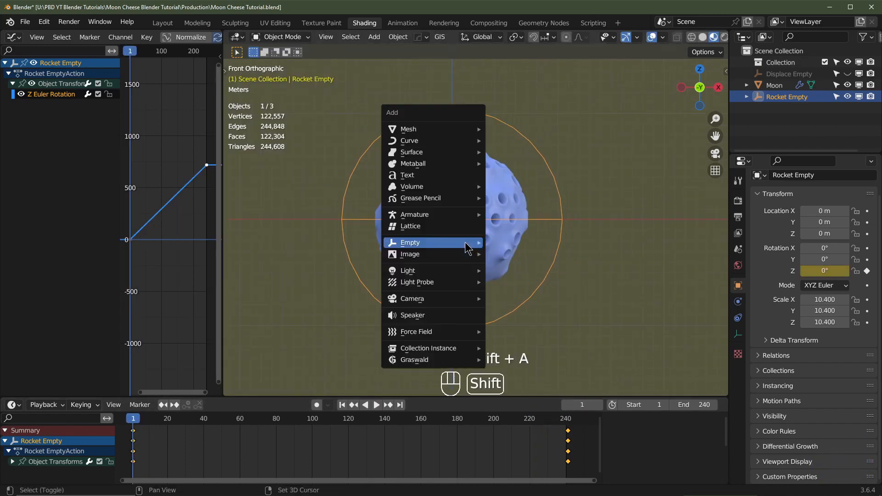
pyautogui.moveTo(467, 248)
pyautogui.moveTo(449, 298)
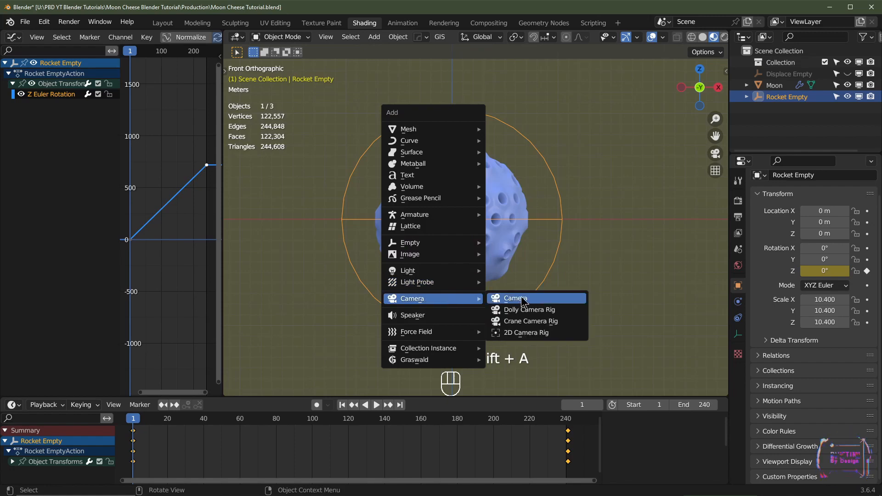
pyautogui.click(505, 297)
pyautogui.press('KP_7')
pyautogui.keyDown('shift'); pyautogui.moveTo(468, 239); pyautogui.dragTo(473, 189, button='middle'); pyautogui.keyUp('shift')
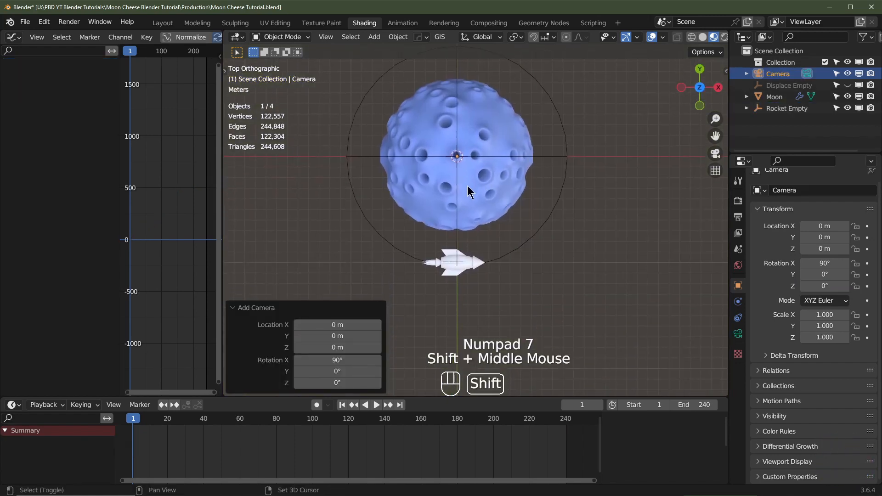
pyautogui.press('g')
pyautogui.press('ctrl')
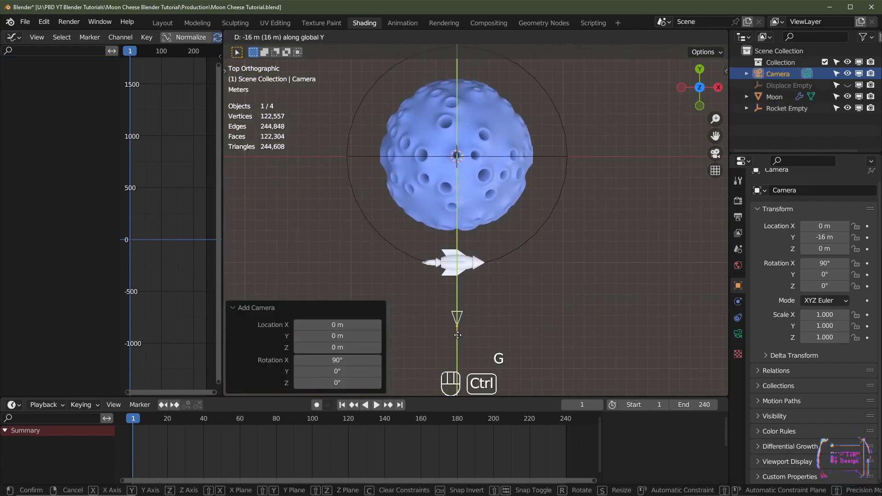
pyautogui.click(458, 369)
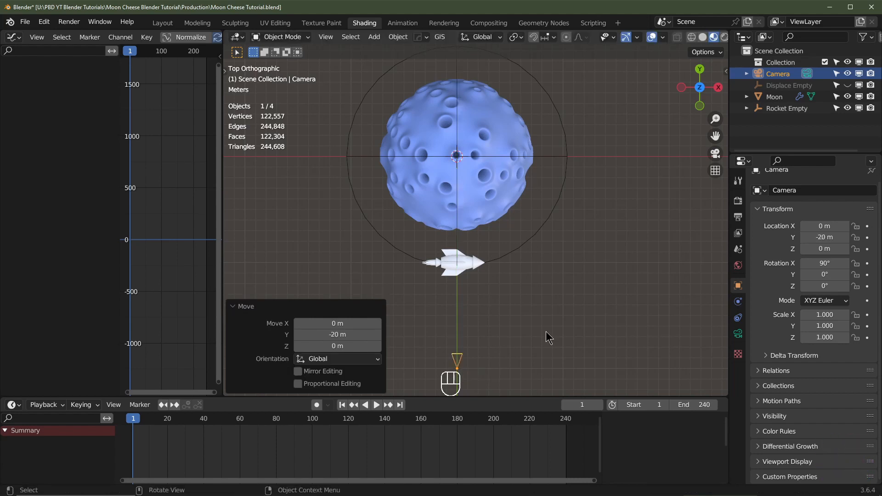
# Set the camera's focal length to 24 mm and look at the rocket and moon through the camera
pyautogui.click(738, 334)
pyautogui.doubleClick(834, 252)
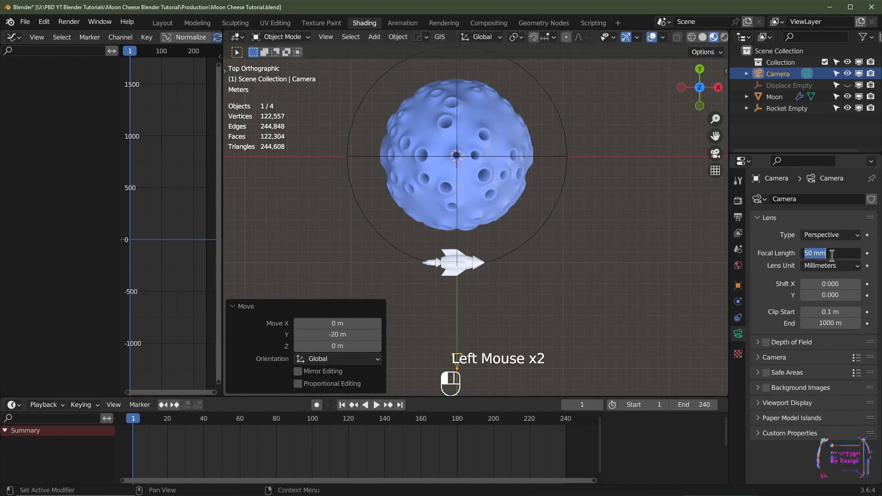
pyautogui.write('24')
pyautogui.press('Return')
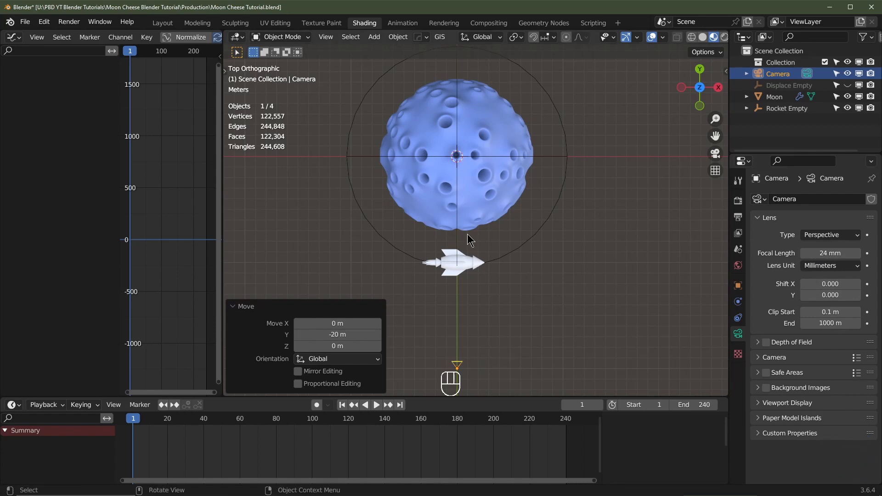
pyautogui.press('KP_0')
pyautogui.scroll(-2, 483, 247)
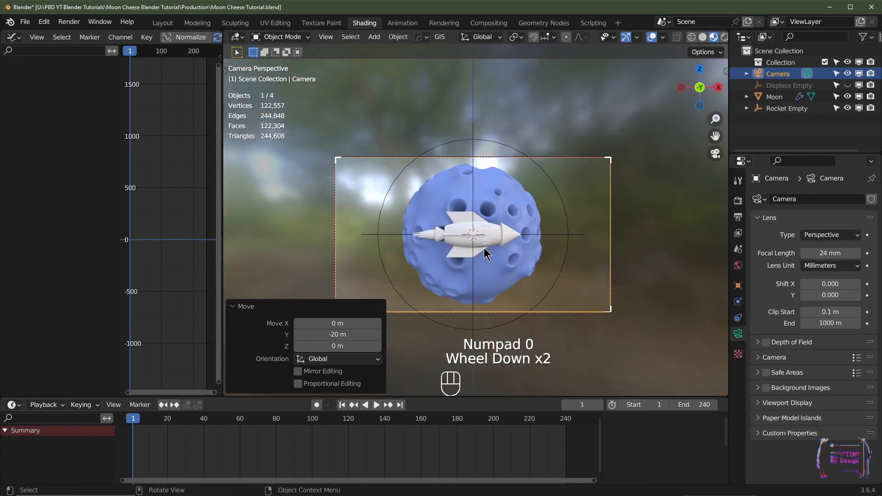
pyautogui.click(738, 286)
pyautogui.moveTo(825, 272); pyautogui.dragTo(866, 272)
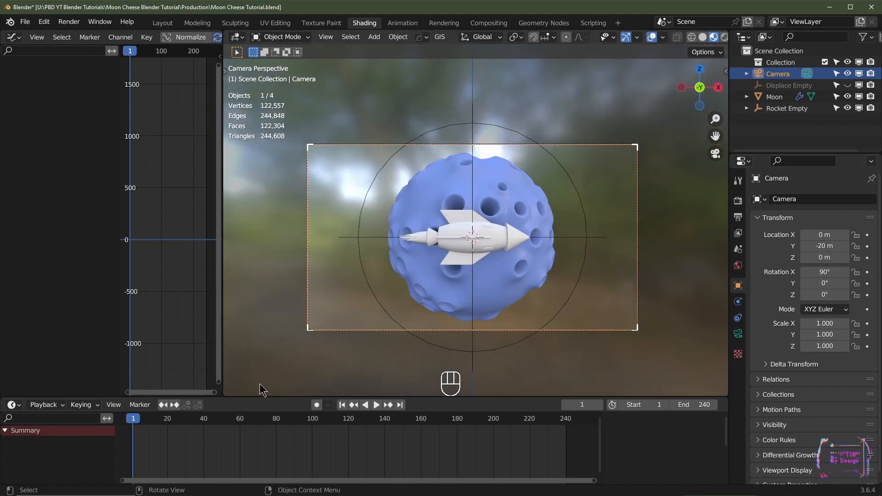
# Enlarge the timeline area beneath the 3D viewport and turn it into a Shader Editor
pyautogui.moveTo(260, 396); pyautogui.dragTo(296, 250)
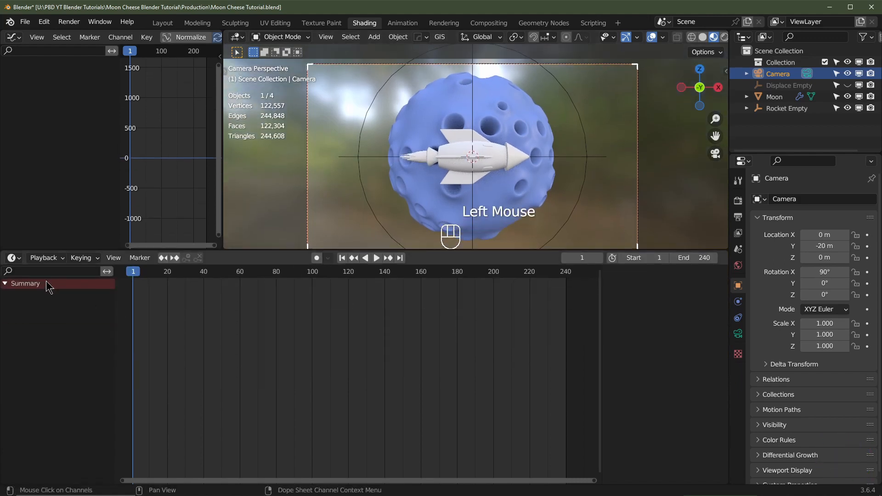
pyautogui.click(14, 258)
pyautogui.click(32, 367)
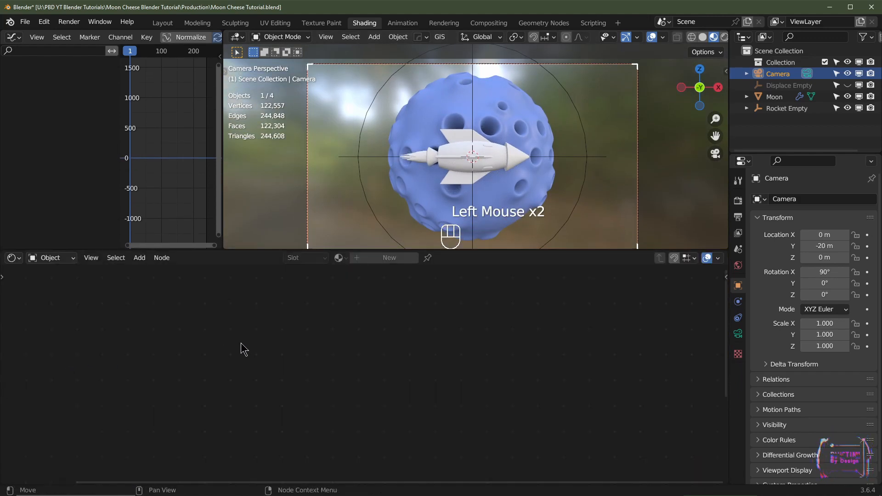
# Select the moon and delete the Principled BSDF node from its material
pyautogui.click(434, 117)
pyautogui.scroll(1, 454, 381)
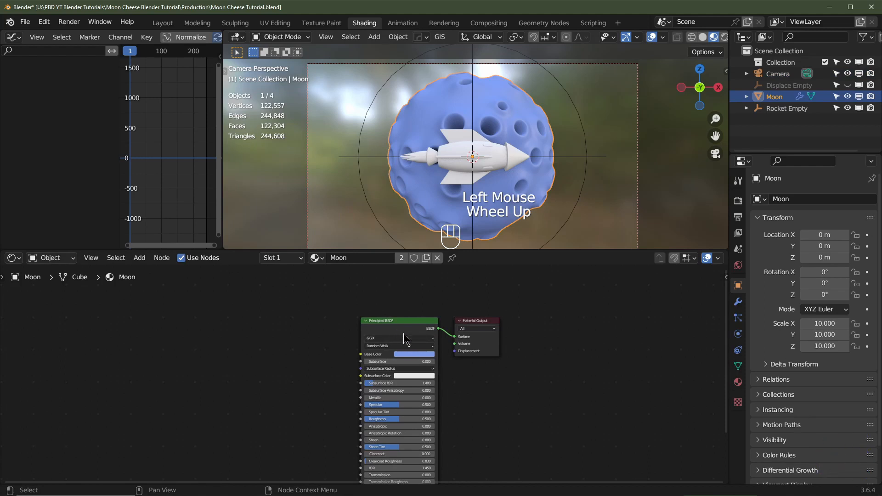
pyautogui.scroll(2, 404, 333)
pyautogui.scroll(-2, 403, 324)
pyautogui.scroll(2, 403, 323)
pyautogui.moveTo(404, 324); pyautogui.dragTo(408, 290, button='middle')
pyautogui.click(414, 294)
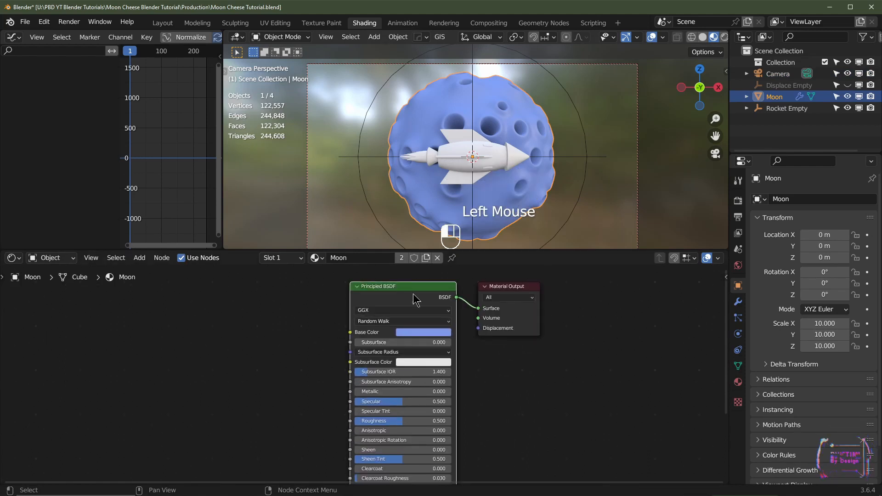
pyautogui.press('Delete')
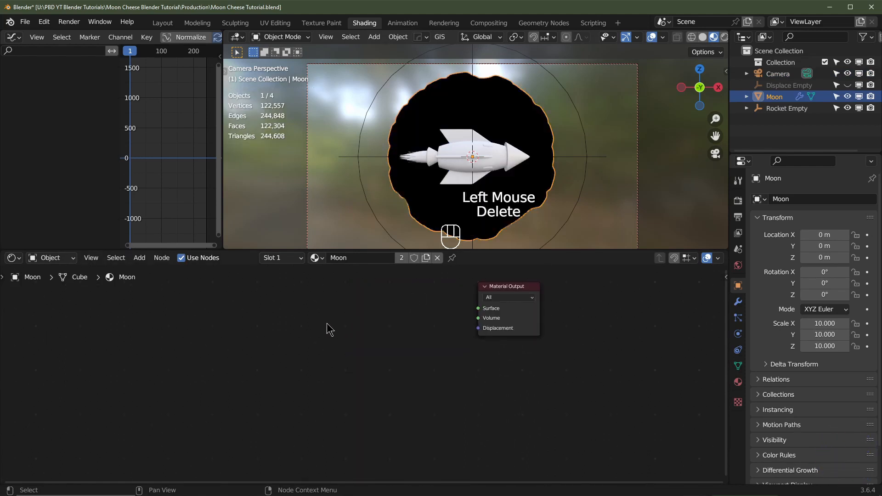
# Add a Color Ramp node and a Shader to RGB node ahead of the Moon material's output
pyautogui.hotkey('shift', 'a')
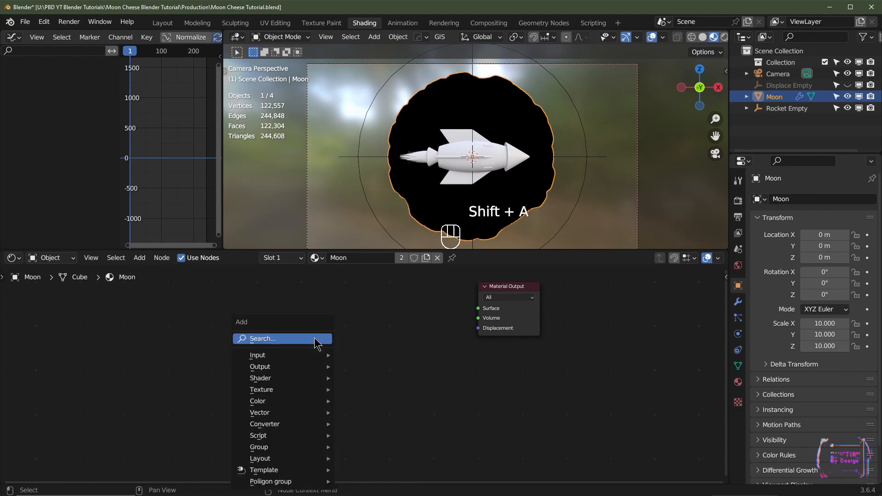
pyautogui.moveTo(271, 423)
pyautogui.click(396, 285)
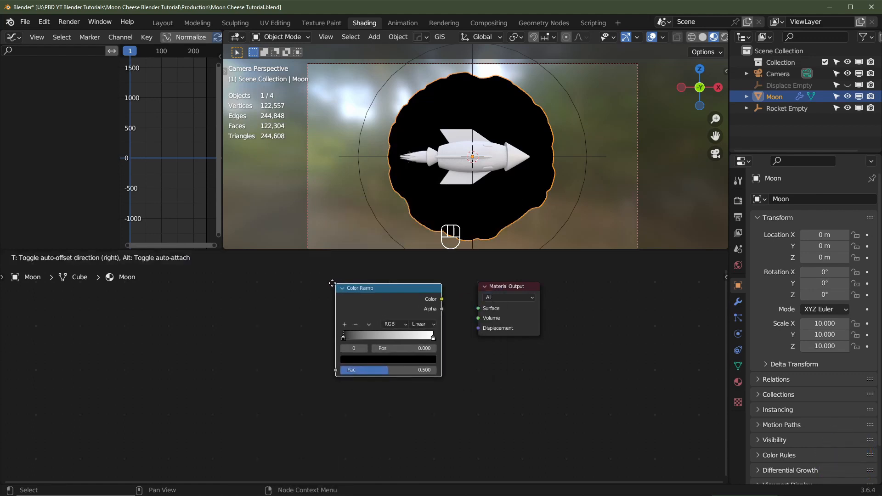
pyautogui.click(386, 294)
pyautogui.hotkey('shift', 'a')
pyautogui.moveTo(288, 363)
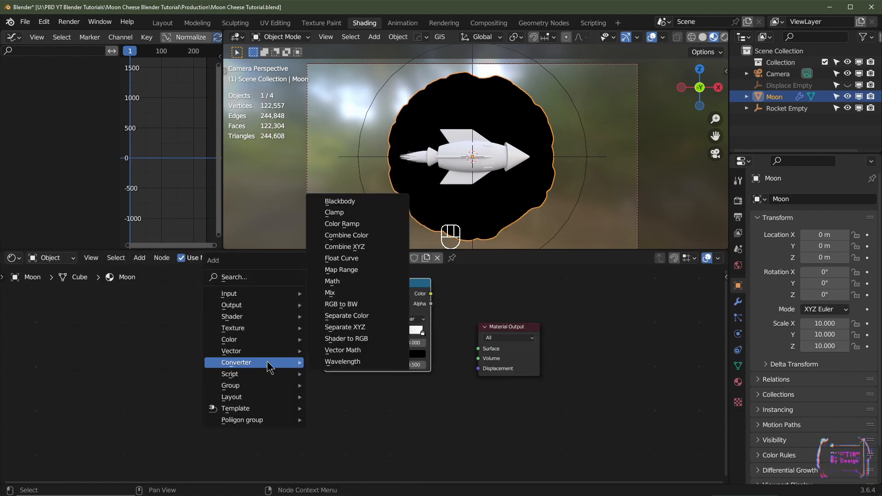
pyautogui.click(346, 339)
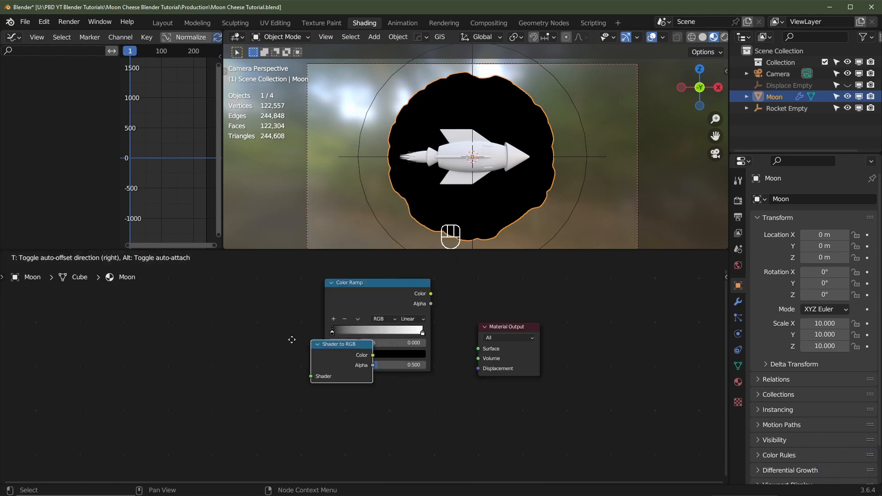
pyautogui.click(186, 344)
# Add a Principled BSDF node with roughness 1.000, specular 1.000 and a pure white base color
pyautogui.hotkey('shift', 'a')
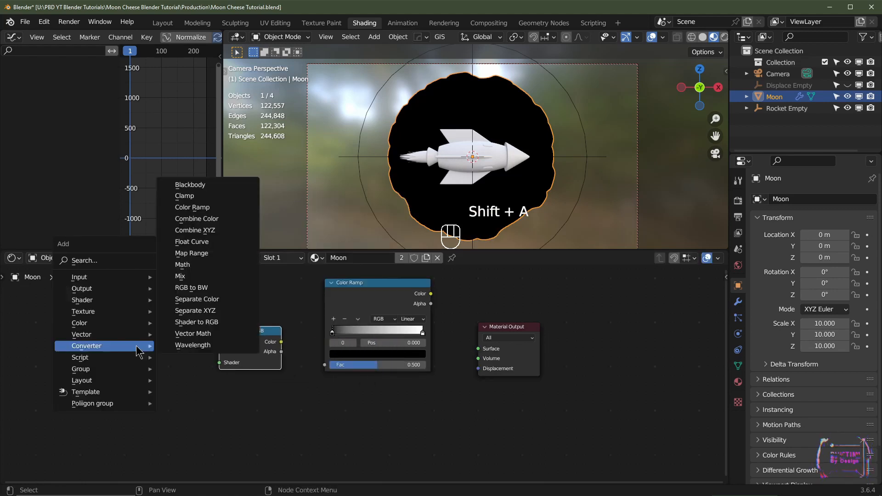
pyautogui.moveTo(110, 300)
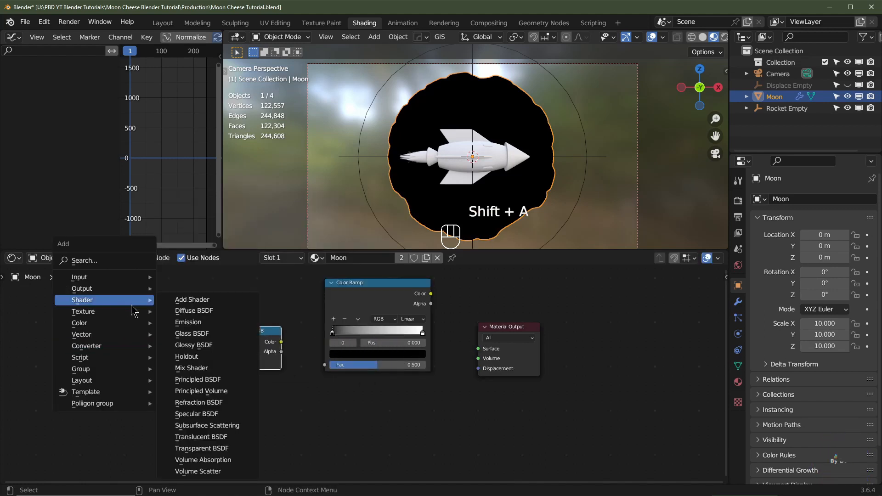
pyautogui.click(213, 379)
pyautogui.click(117, 423)
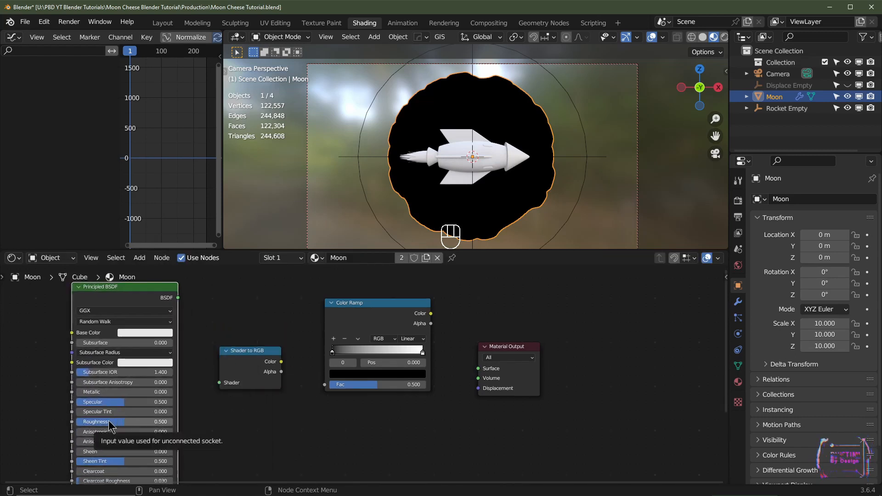
pyautogui.moveTo(108, 423); pyautogui.dragTo(159, 423)
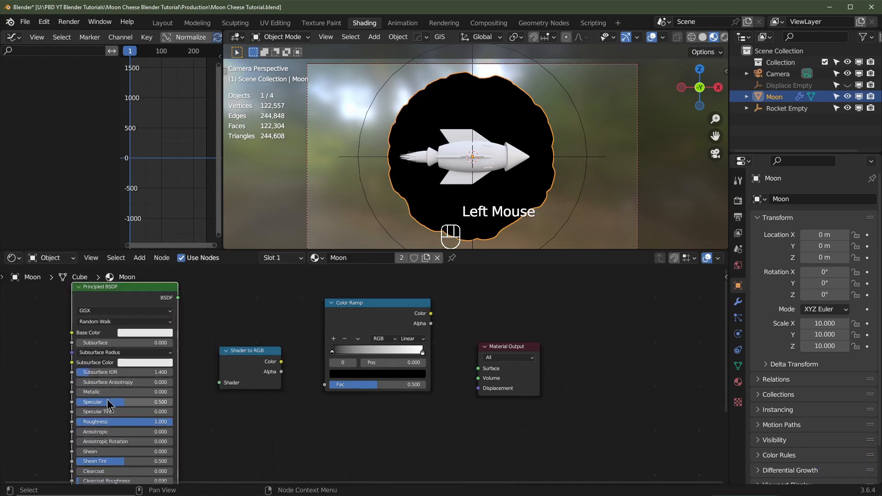
pyautogui.moveTo(107, 401); pyautogui.dragTo(142, 401)
pyautogui.click(139, 334)
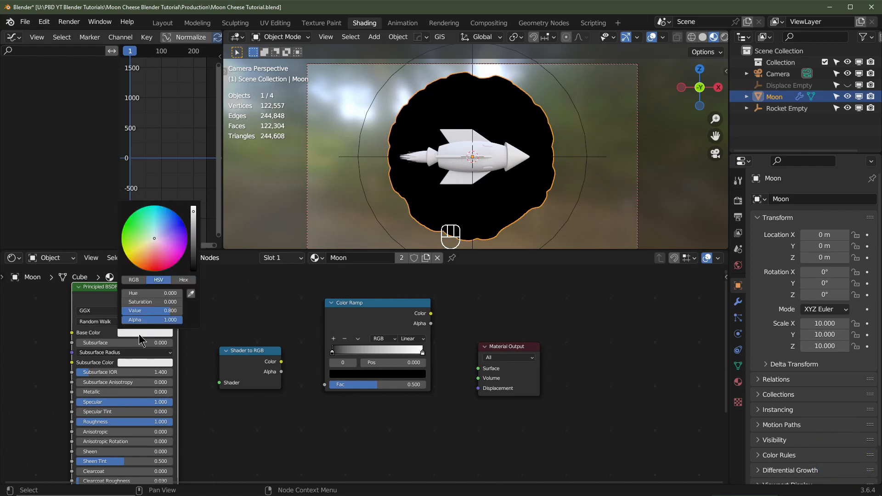
pyautogui.scroll(2, 139, 334)
# Link the Principled BSDF through Shader to RGB and the Color Ramp's Fac into the Material Output's Surface
pyautogui.moveTo(178, 298); pyautogui.dragTo(218, 383)
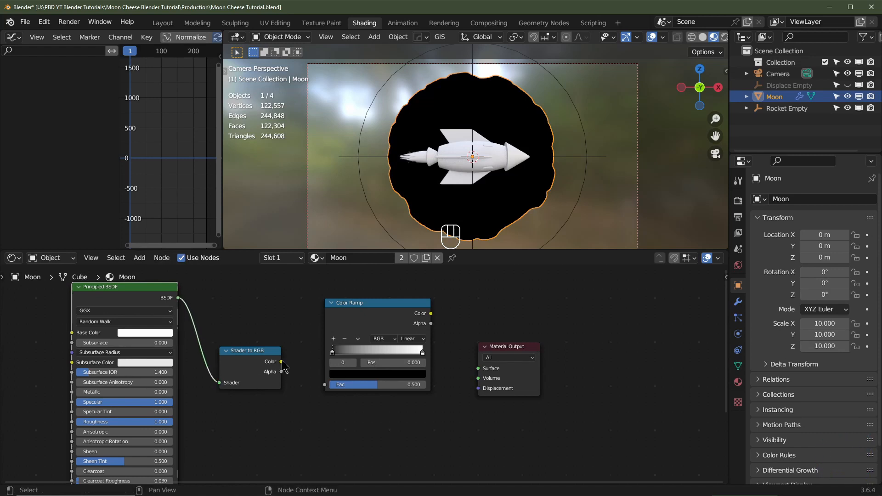
pyautogui.moveTo(281, 362); pyautogui.dragTo(323, 387)
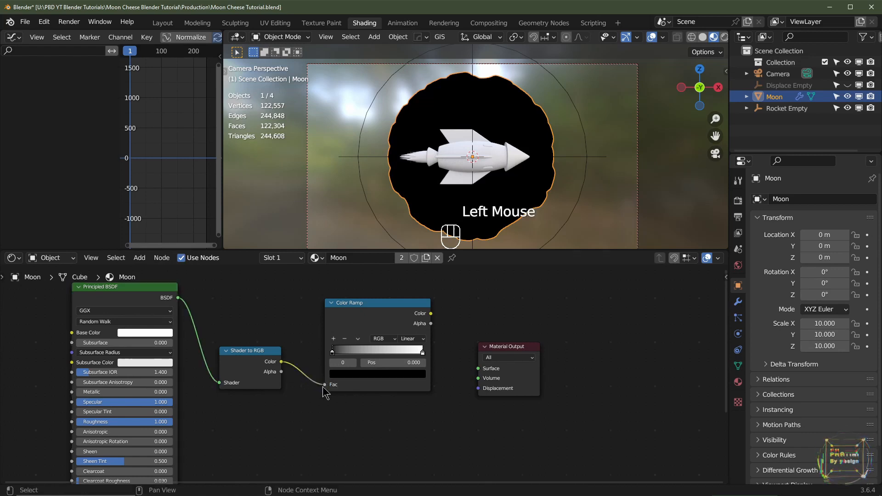
pyautogui.moveTo(431, 314)
pyautogui.mouseDown()
pyautogui.moveTo(476, 373)
pyautogui.moveTo(498, 345)
pyautogui.moveTo(492, 324)
pyautogui.mouseUp()
# Set the moon's Color Ramp interpolation to Constant
pyautogui.scroll(3, 492, 324)
pyautogui.click(434, 322)
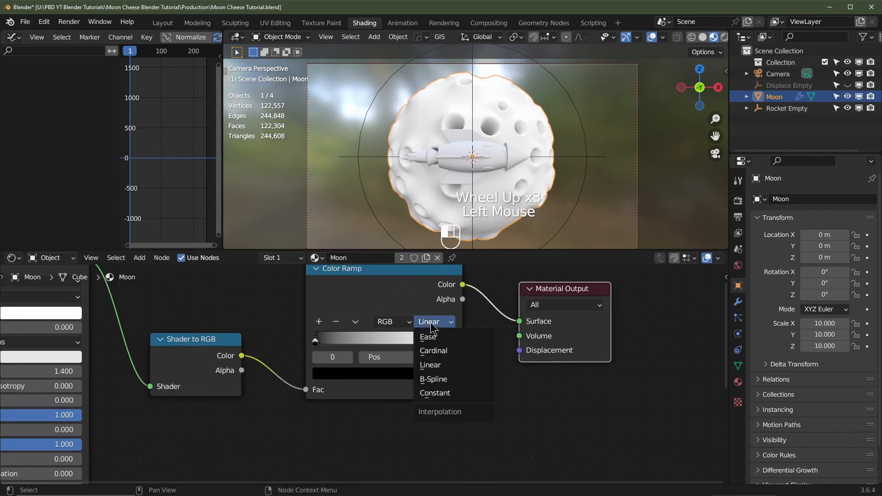
pyautogui.click(445, 393)
# Switch the 3D viewport to Solid shading and add a Sun light at the origin
pyautogui.scroll(-2, 680, 39)
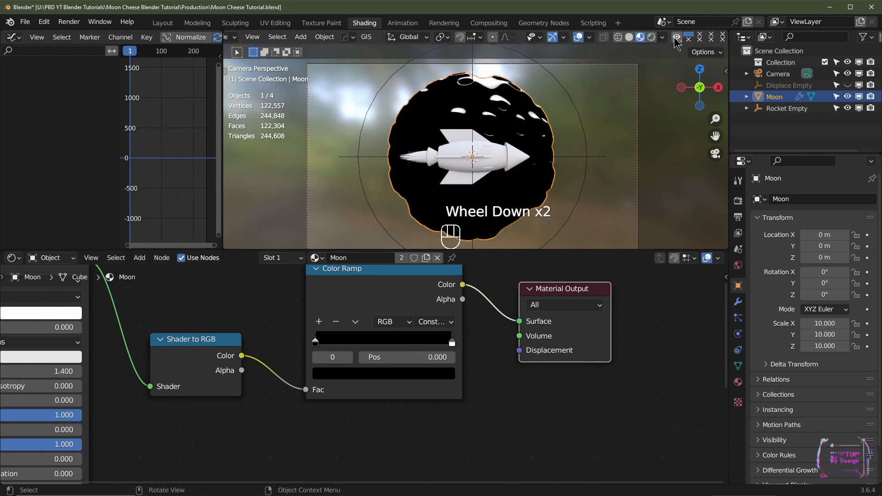
pyautogui.click(652, 38)
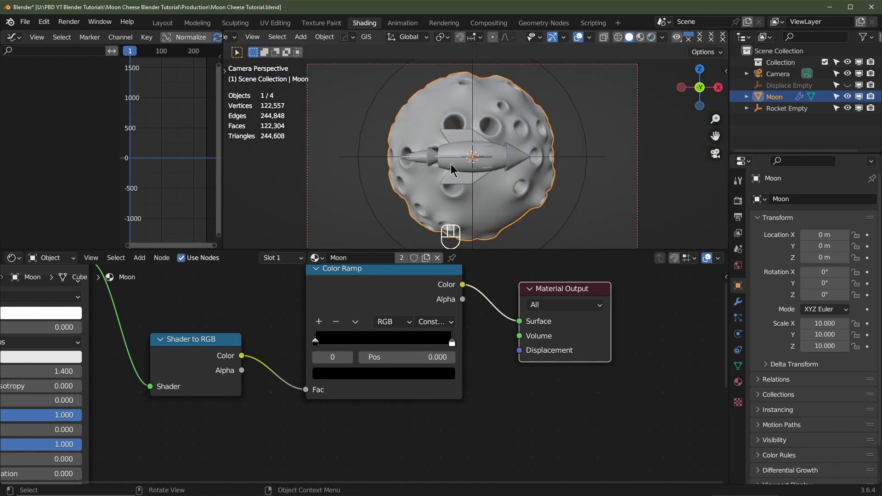
pyautogui.hotkey('shift', 'a')
pyautogui.moveTo(436, 258)
pyautogui.moveTo(397, 307)
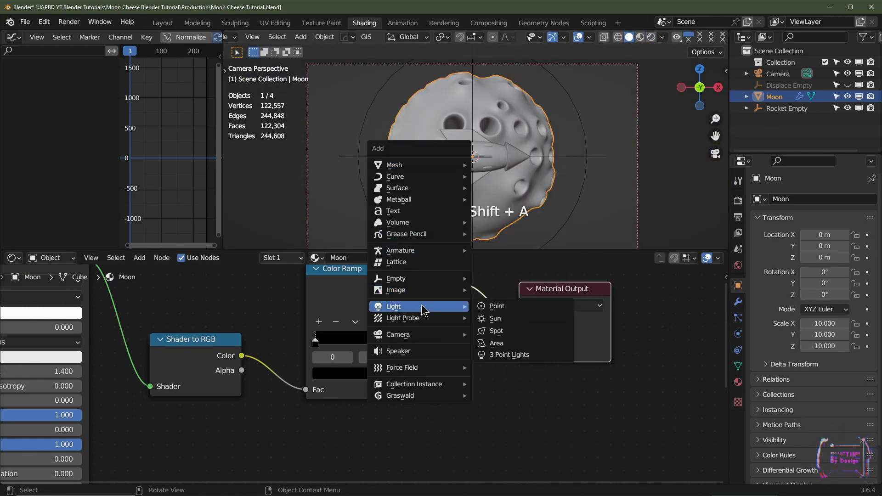
pyautogui.click(499, 319)
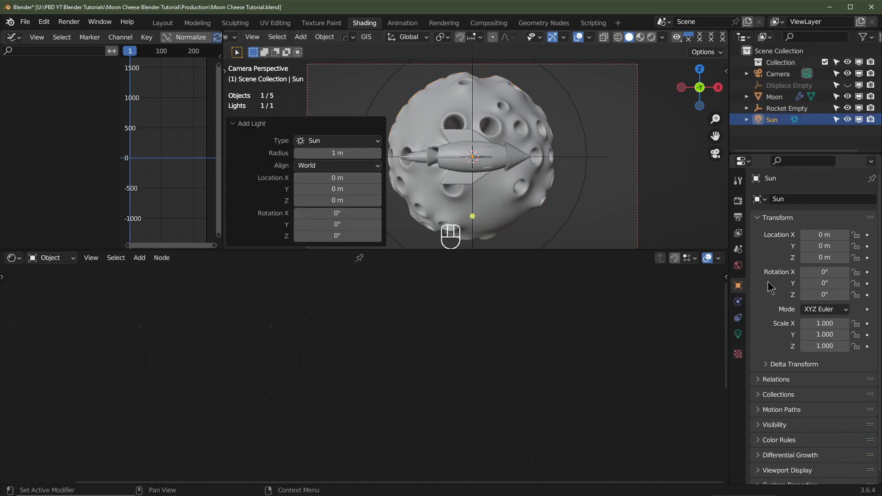
# Enable Contact Shadows in the Sun light's shadow settings
pyautogui.click(738, 334)
pyautogui.click(759, 354)
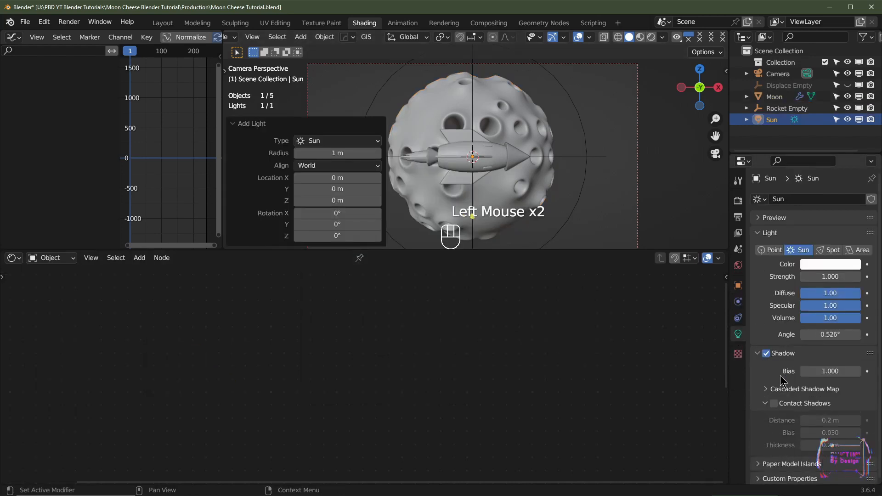
pyautogui.click(774, 404)
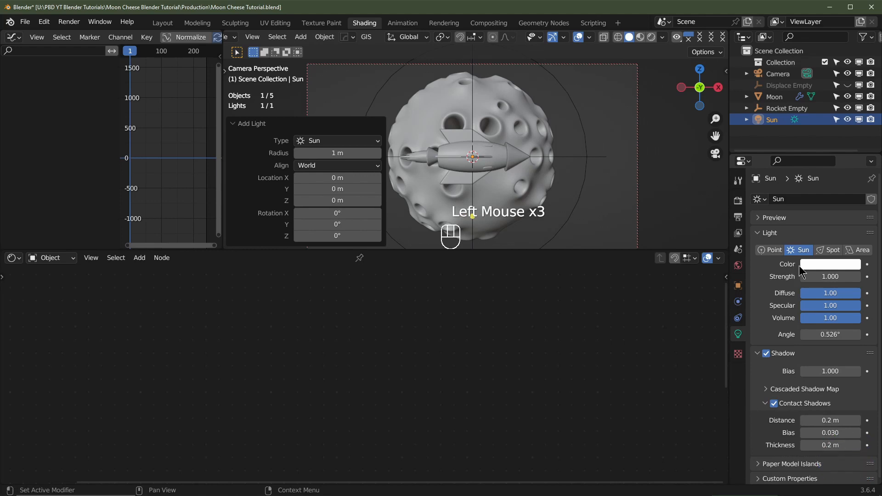
# Set the Sun light's strength to 2
pyautogui.click(833, 276)
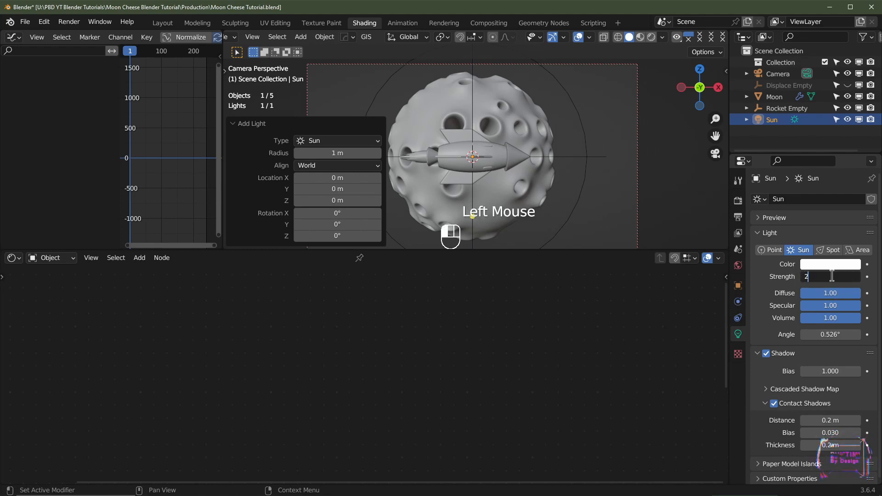
pyautogui.write('2')
pyautogui.press('Return')
# Show the viewport in Rendered shading and set the Sun's rotation to 55° on X and 60° on Z
pyautogui.click(652, 37)
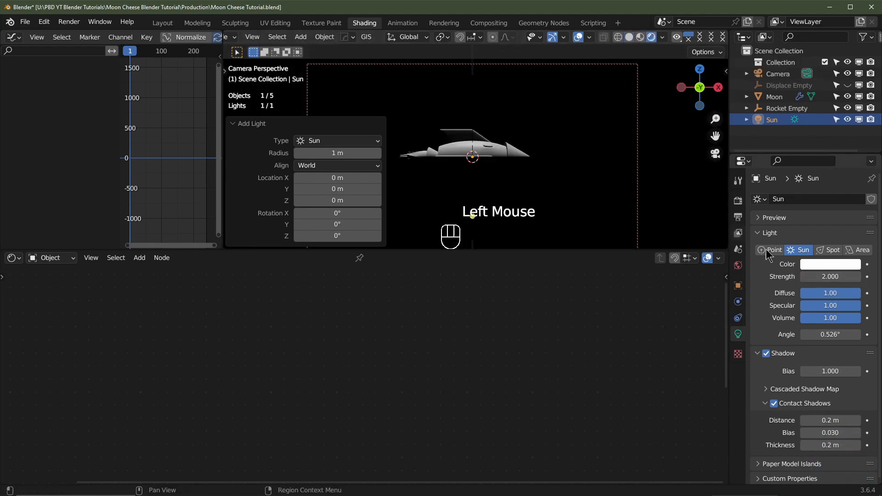
pyautogui.click(738, 287)
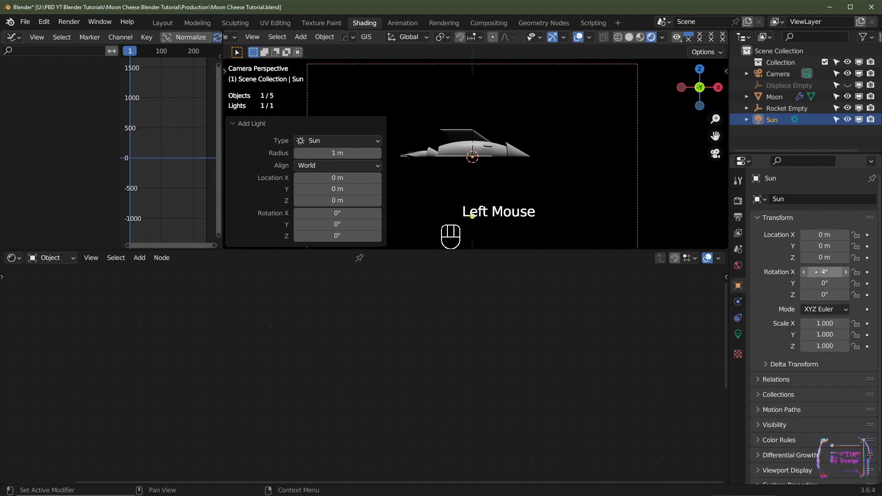
pyautogui.moveTo(817, 272); pyautogui.dragTo(845, 295)
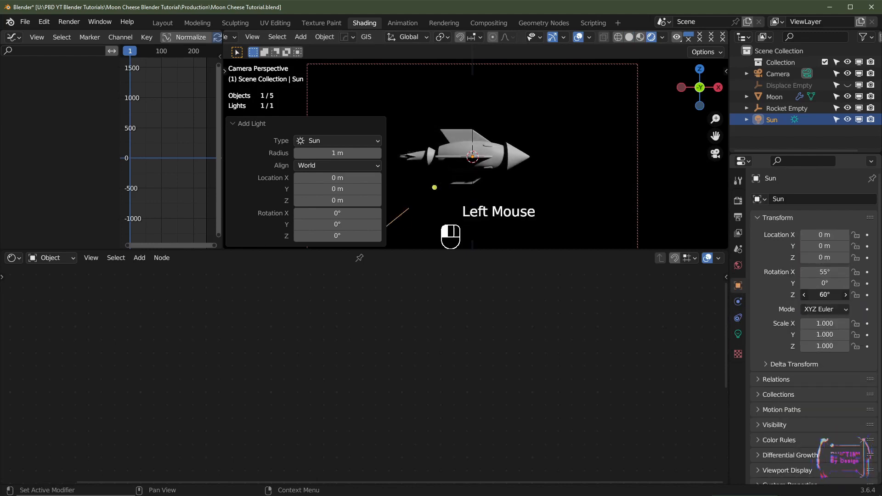
# Add two stops to the Moon material's Color Ramp, at positions 0.5 and 0.75
pyautogui.click(774, 98)
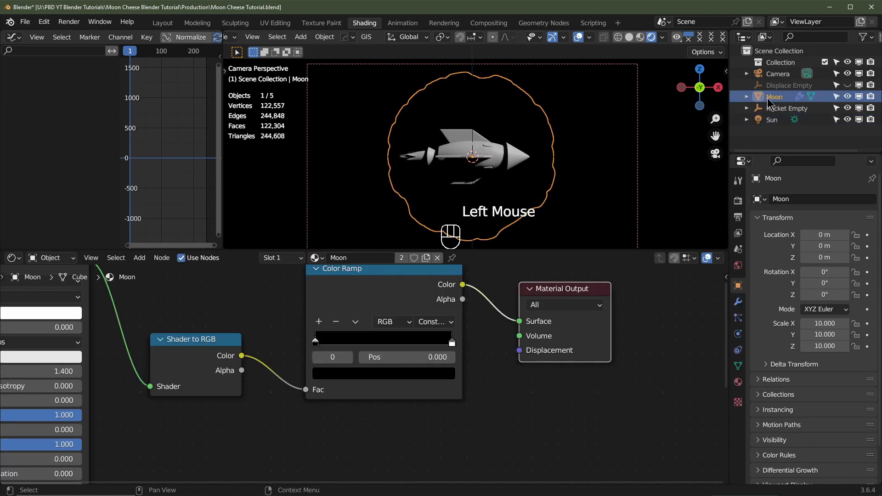
pyautogui.click(321, 323)
pyautogui.click(320, 323)
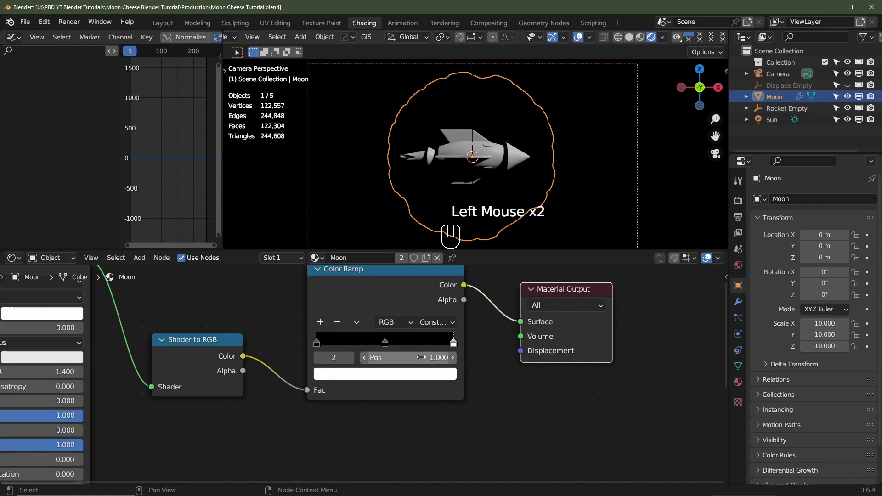
pyautogui.click(429, 348)
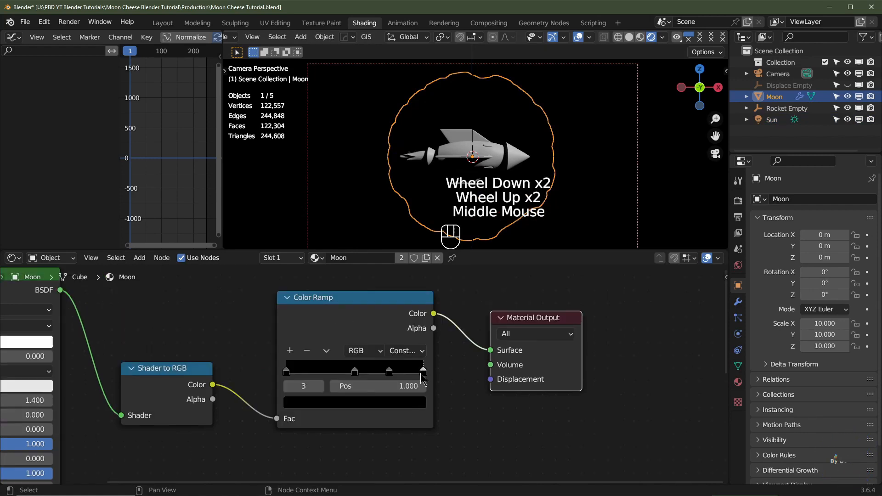
# Give the Color Ramp's last stop, at position 1.000, a pale cheese-yellow color
pyautogui.click(421, 373)
pyautogui.click(413, 406)
pyautogui.scroll(13, 413, 406)
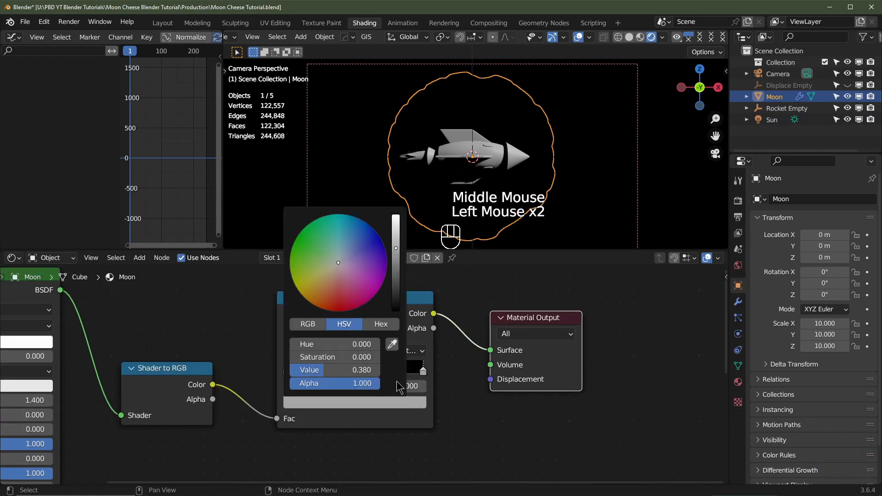
pyautogui.moveTo(332, 267); pyautogui.dragTo(324, 279)
pyautogui.scroll(7, 324, 279)
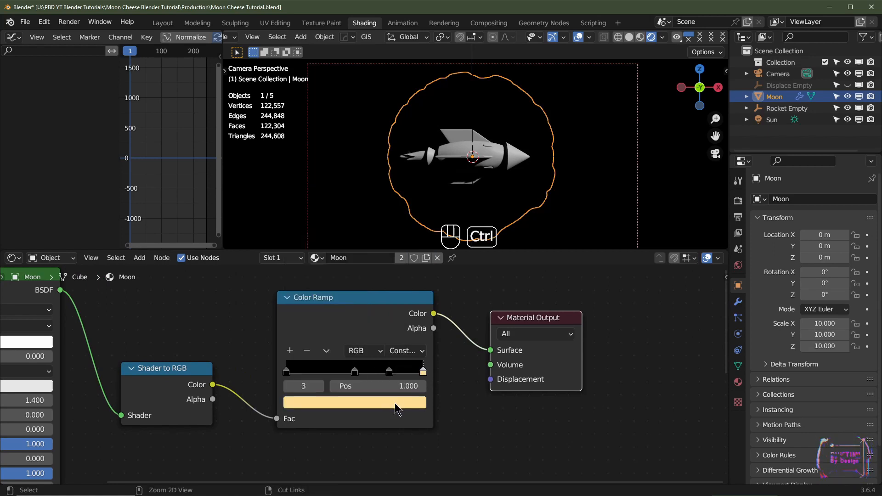
# Copy the last stop's pale yellow color and select the Color Ramp stop at position 0.750
pyautogui.hotkey('ctrl', 'c')
pyautogui.click(389, 371)
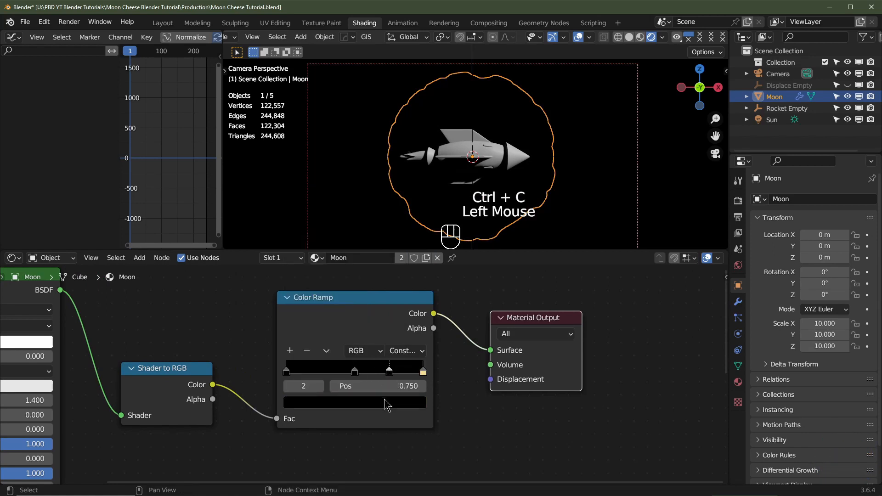
# Paste the copied yellow into the Color Ramp stop at position 0.750 and darken it to a brown tone
pyautogui.hotkey('ctrl', 'v')
pyautogui.click(386, 406)
pyautogui.scroll(-15, 386, 405)
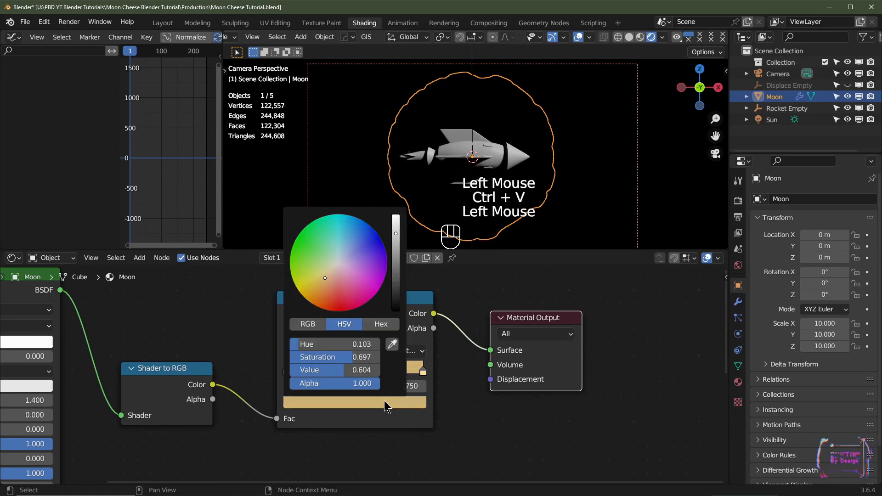
# Paste the copied colour into the Color Ramp stop at position 0.500 and shift its hue to a medium blue
pyautogui.click(355, 370)
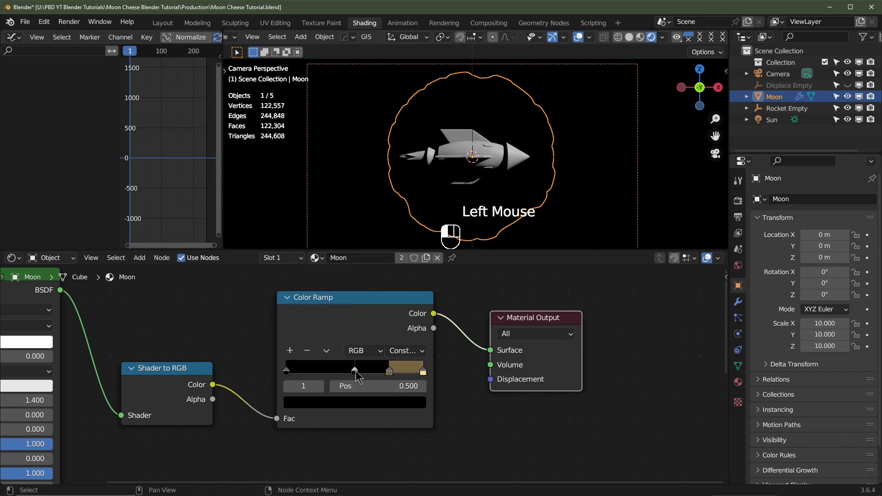
pyautogui.click(360, 408)
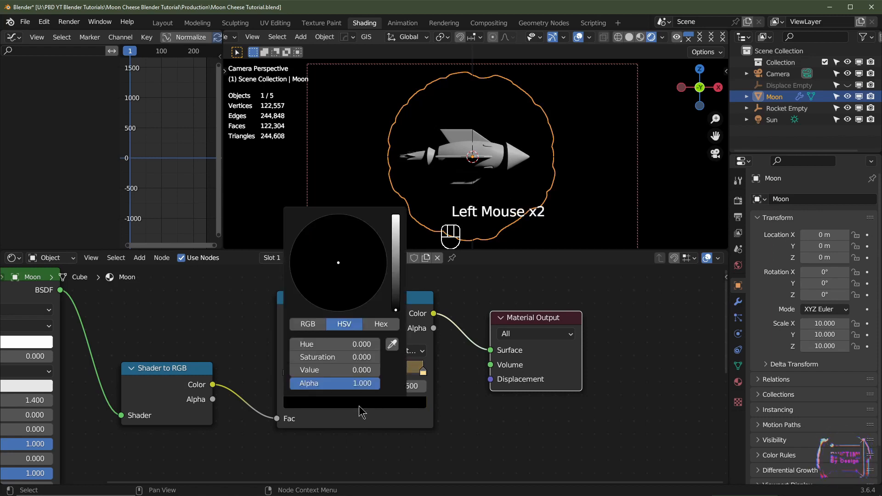
pyautogui.hotkey('ctrl', 'v')
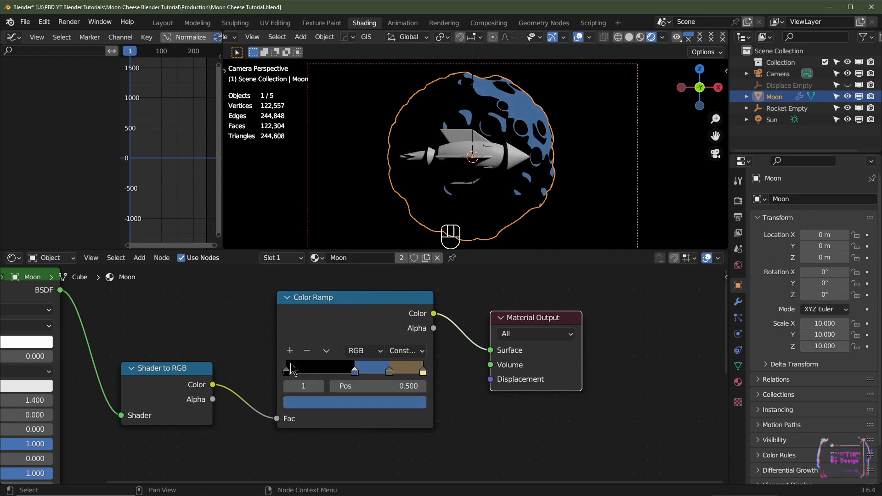
# Copy the blue of the 0.500 stop to the Color Ramp stop at position 0.000 and darken it to near-black navy
pyautogui.click(287, 370)
pyautogui.click(356, 370)
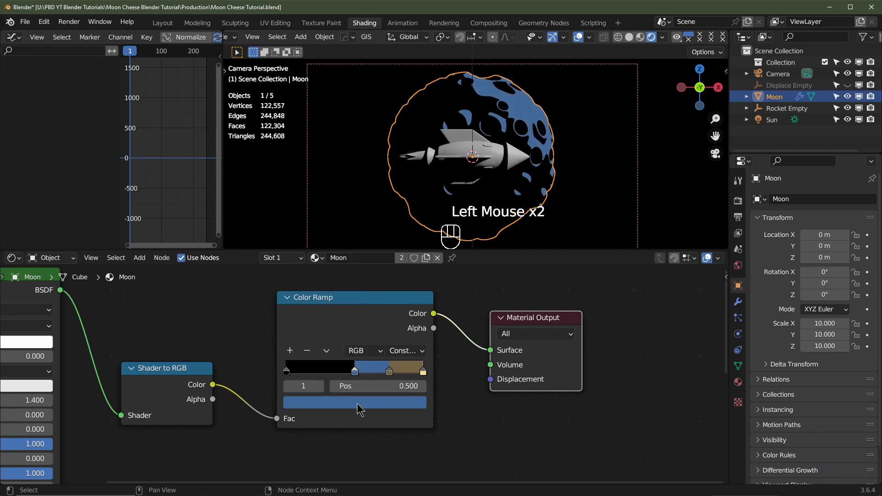
pyautogui.hotkey('ctrl', 'c')
pyautogui.click(286, 370)
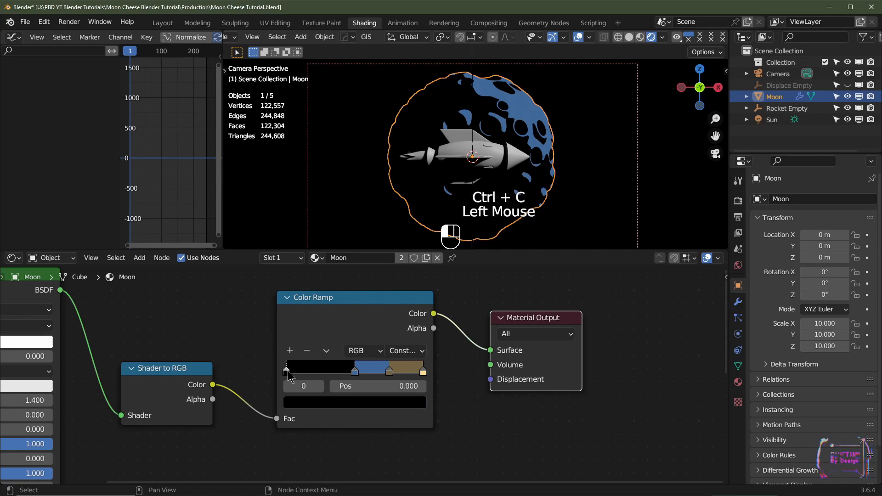
pyautogui.hotkey('ctrl', 'v')
pyautogui.click(313, 402)
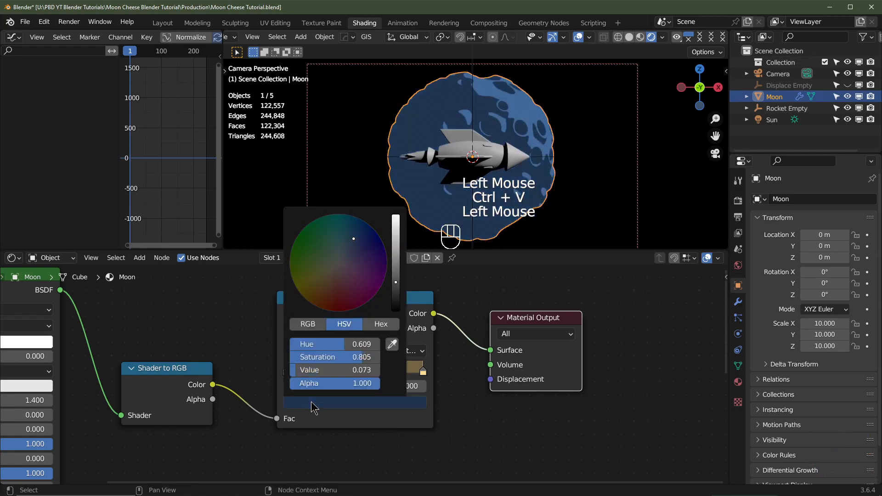
pyautogui.scroll(2, 311, 402)
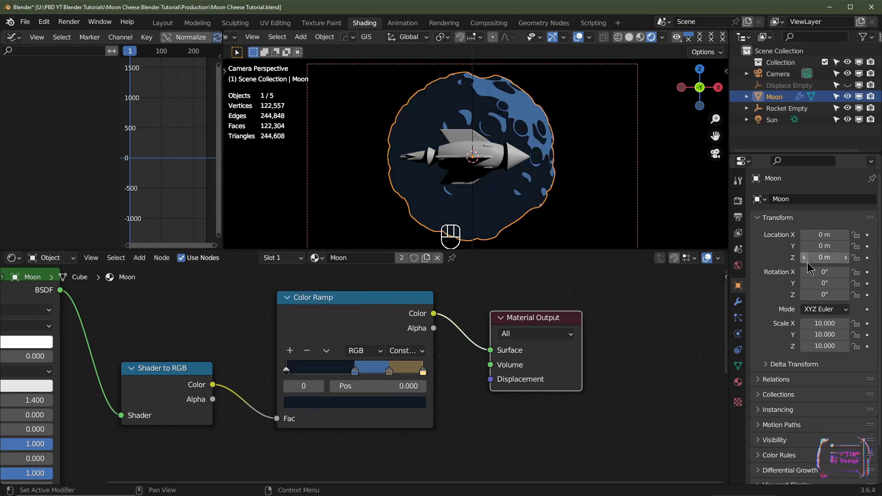
# Set the Sun light's strength to 4
pyautogui.click(773, 120)
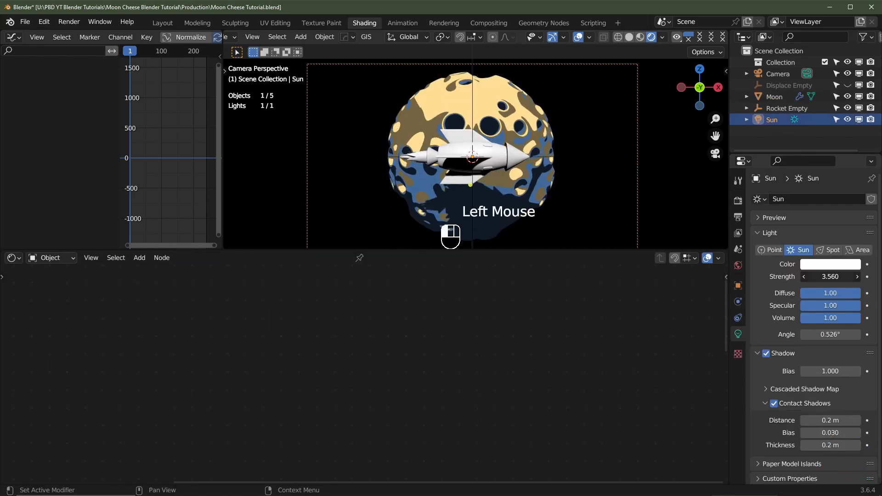
pyautogui.click(819, 276)
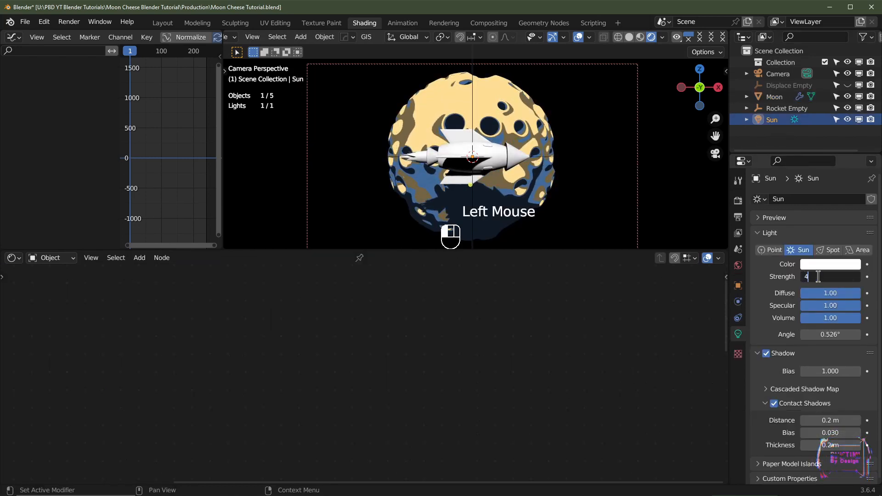
pyautogui.press('Return')
# Set the Sun's rotation to 90° on X and 0° on Z
pyautogui.click(739, 287)
pyautogui.click(775, 120)
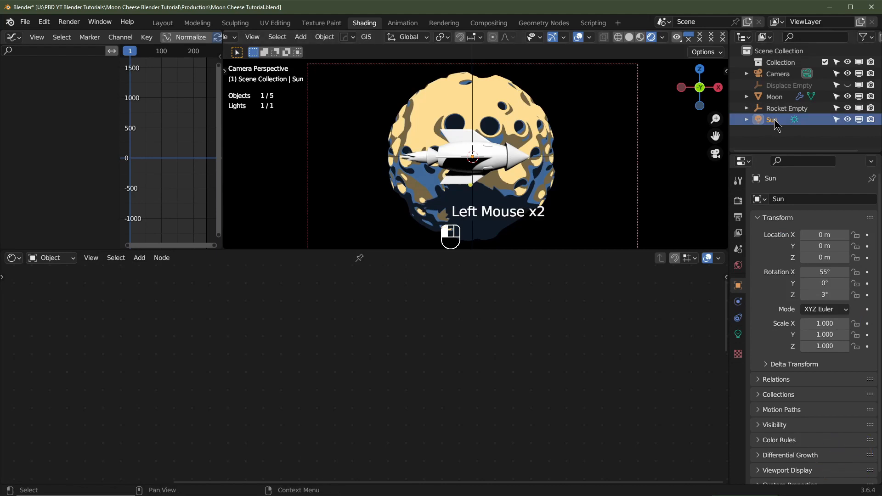
pyautogui.press('r')
pyautogui.press('r')
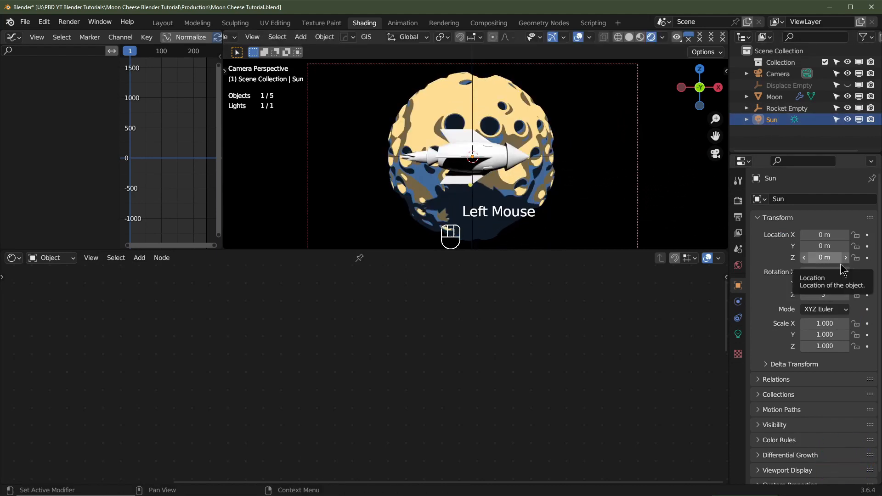
pyautogui.click(827, 295)
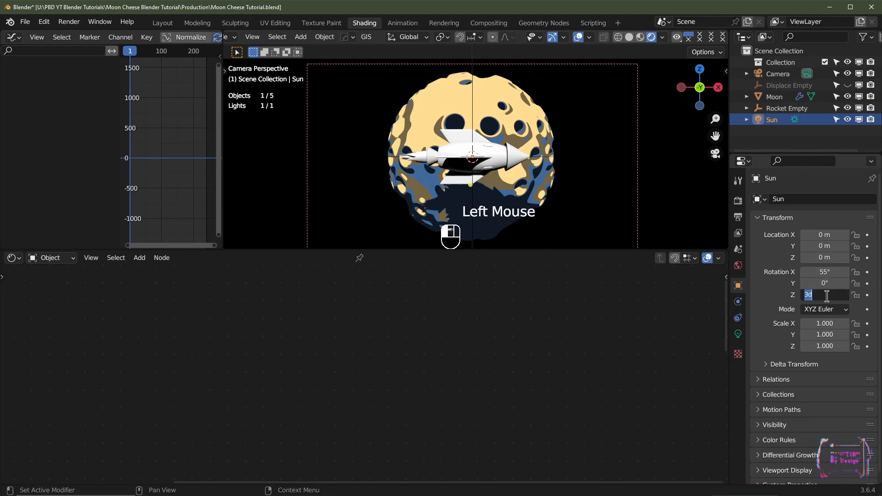
pyautogui.press('Return')
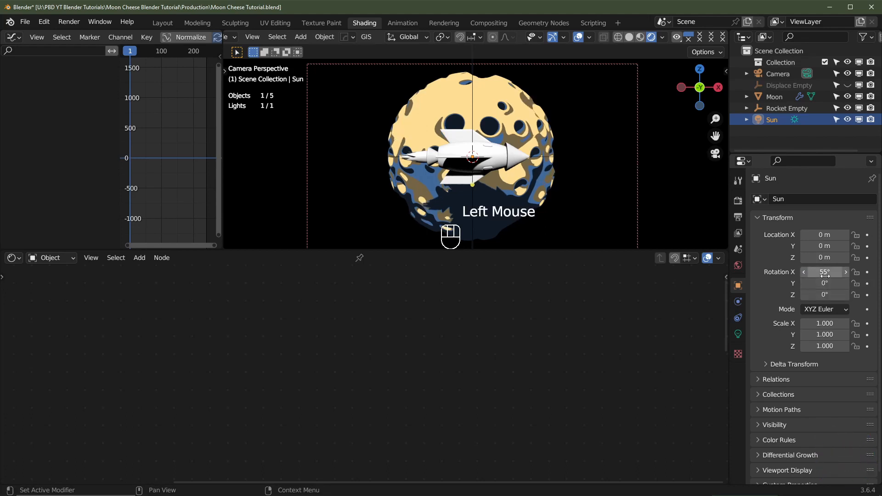
pyautogui.doubleClick(825, 272)
pyautogui.press('Return')
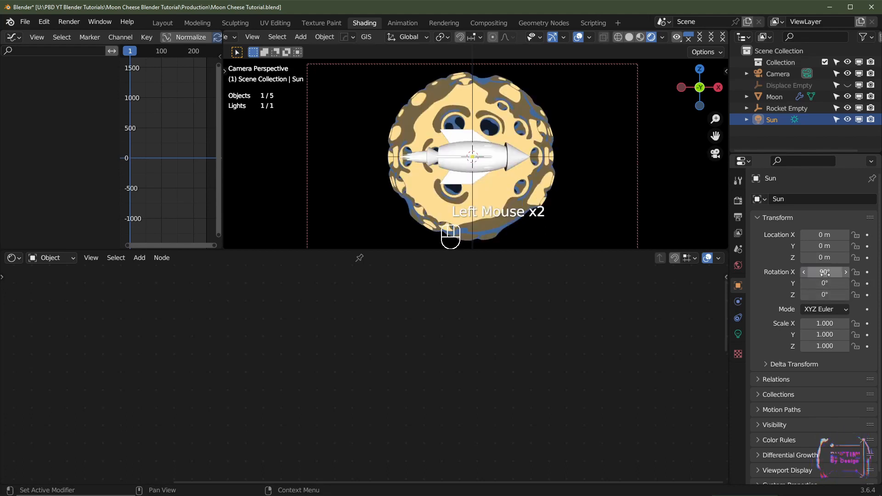
# Change the node editor area to a Timeline and keyframe the Sun's X and Z rotation at frame 1
pyautogui.click(17, 262)
pyautogui.click(158, 295)
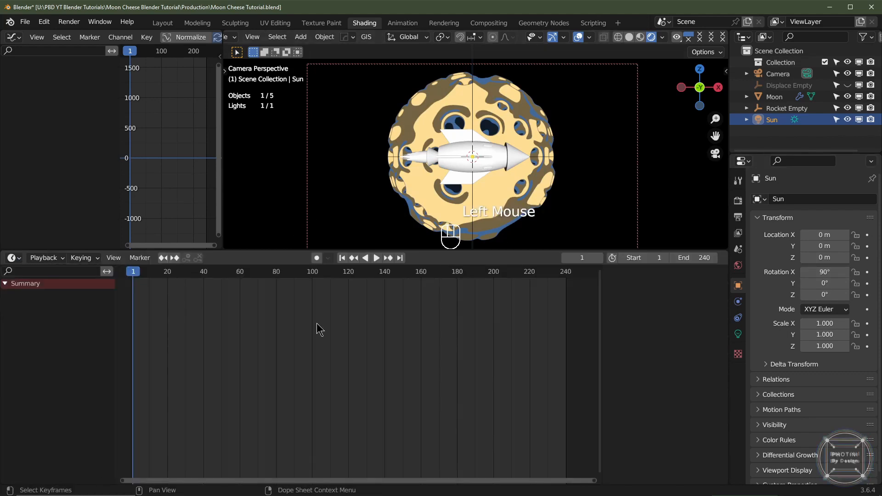
pyautogui.click(868, 273)
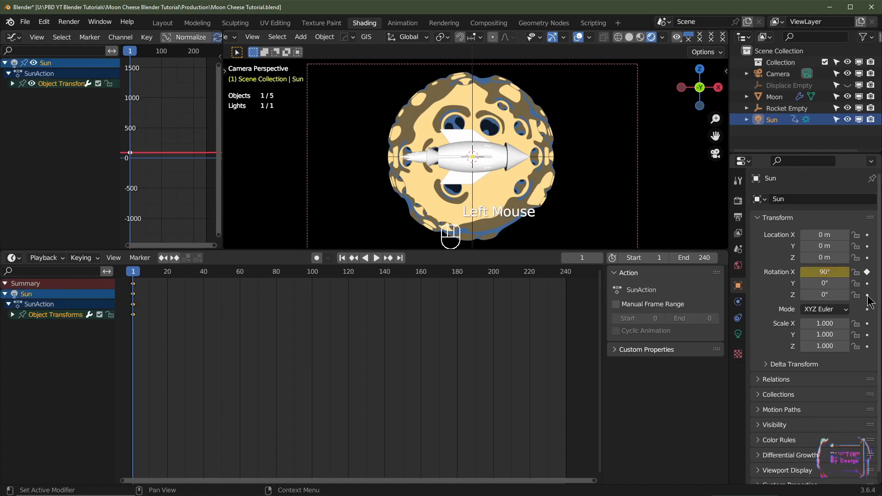
pyautogui.click(867, 296)
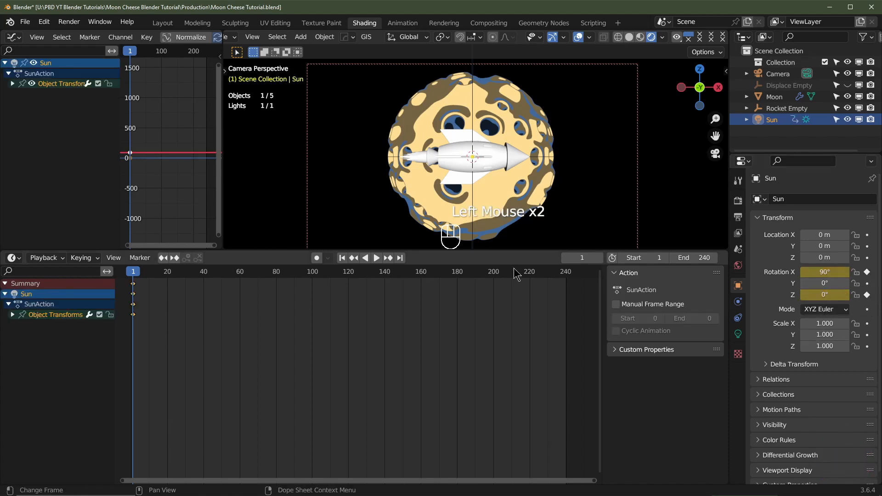
# At frame 241, set the Sun's rotation to 450° on X and 360° on Z and keyframe both values
pyautogui.click(399, 259)
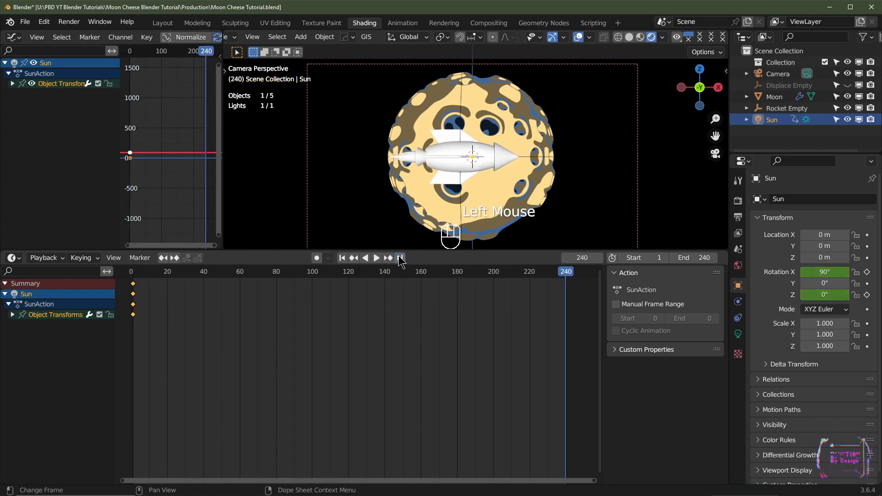
pyautogui.click(600, 258)
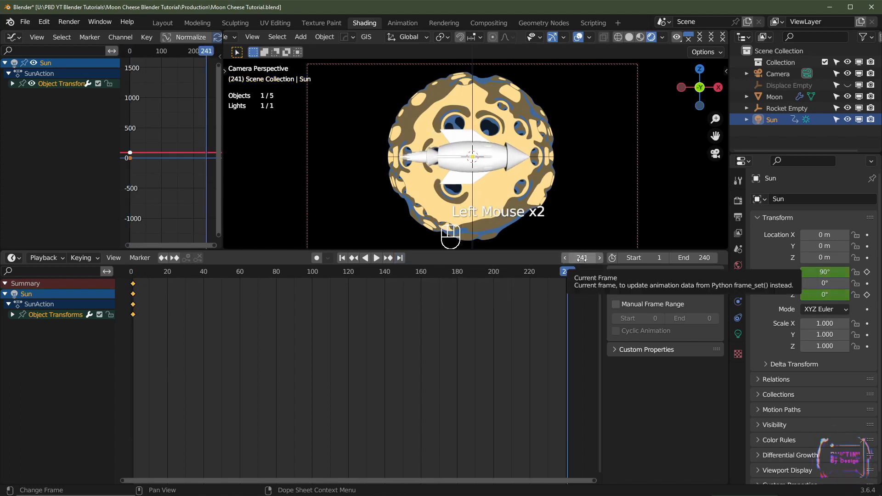
pyautogui.click(818, 272)
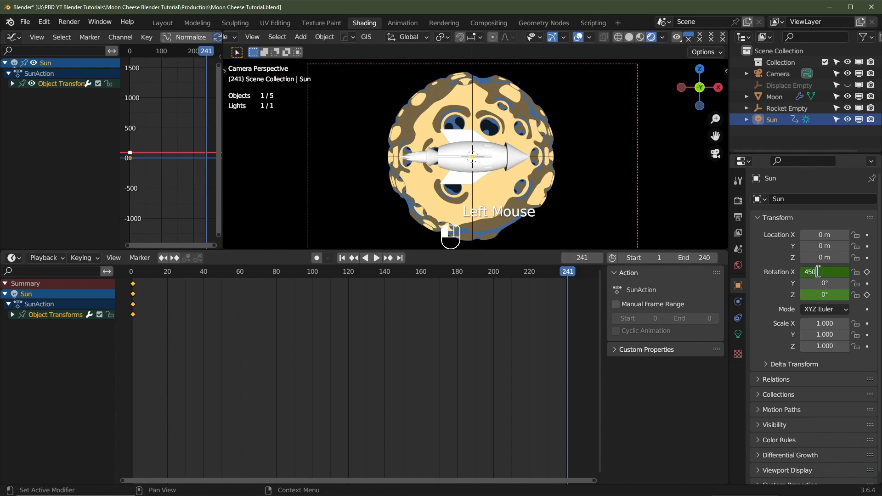
pyautogui.write('450')
pyautogui.press('Return')
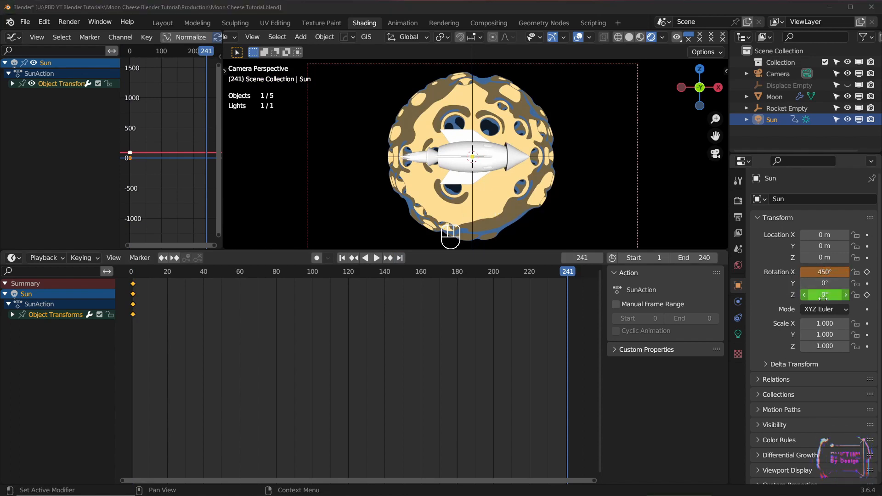
pyautogui.click(822, 294)
pyautogui.write('36')
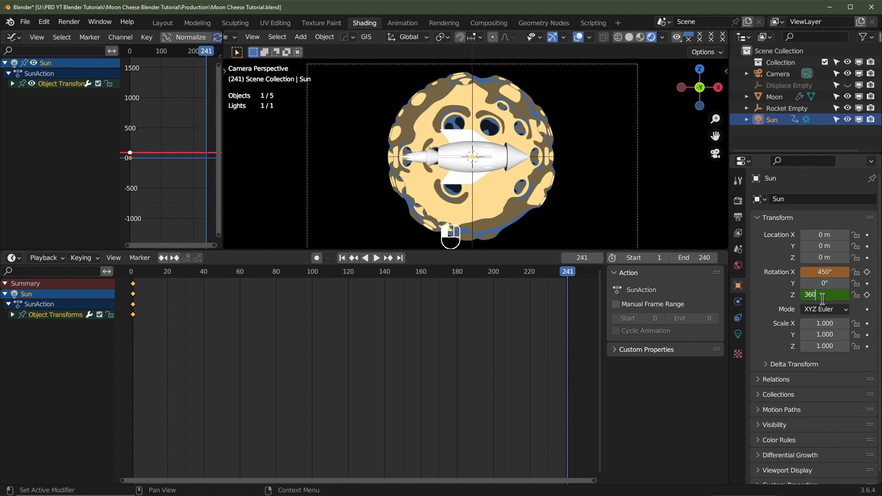
pyautogui.write('0')
pyautogui.press('Return')
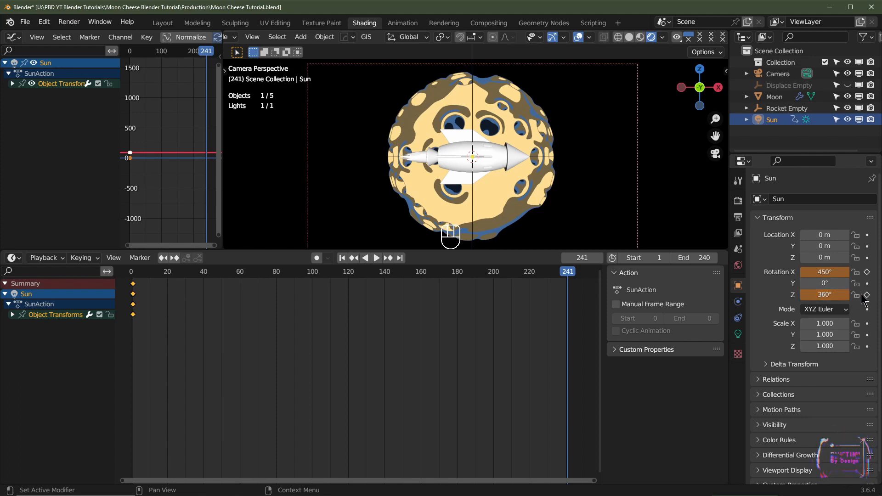
pyautogui.click(867, 294)
pyautogui.click(867, 272)
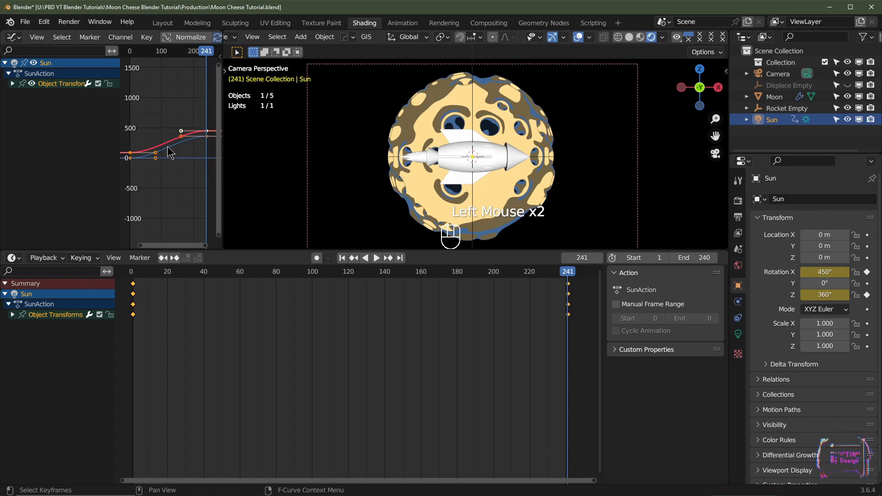
# Set all of the Sun's rotation keyframes to linear interpolation and play back the animation to check it
pyautogui.press('a')
pyautogui.press('a')
pyautogui.press('a')
pyautogui.press('a')
pyautogui.press('a')
pyautogui.press('a')
pyautogui.press('a')
pyautogui.press('a')
pyautogui.press('a')
pyautogui.press('a')
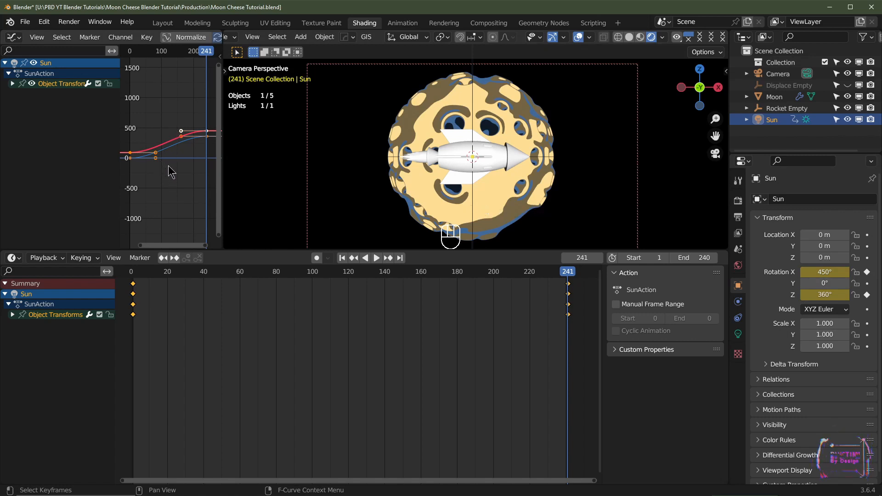
pyautogui.press('t')
pyautogui.click(172, 172)
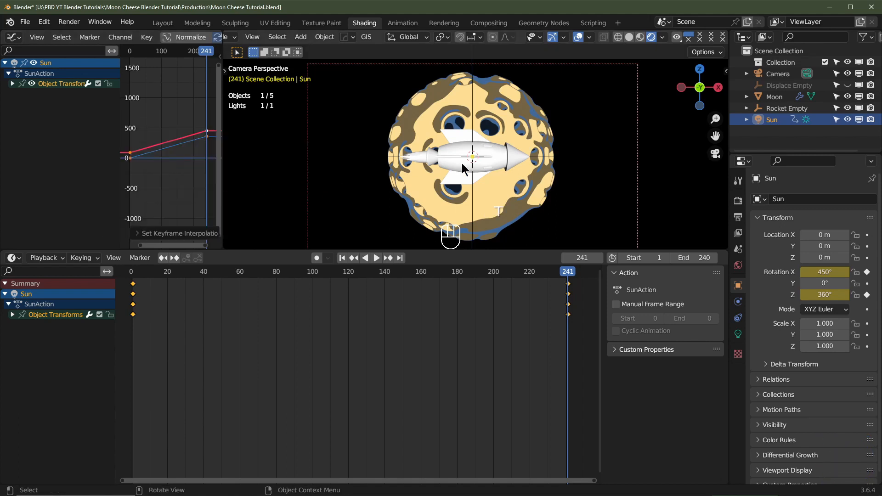
pyautogui.press('space')
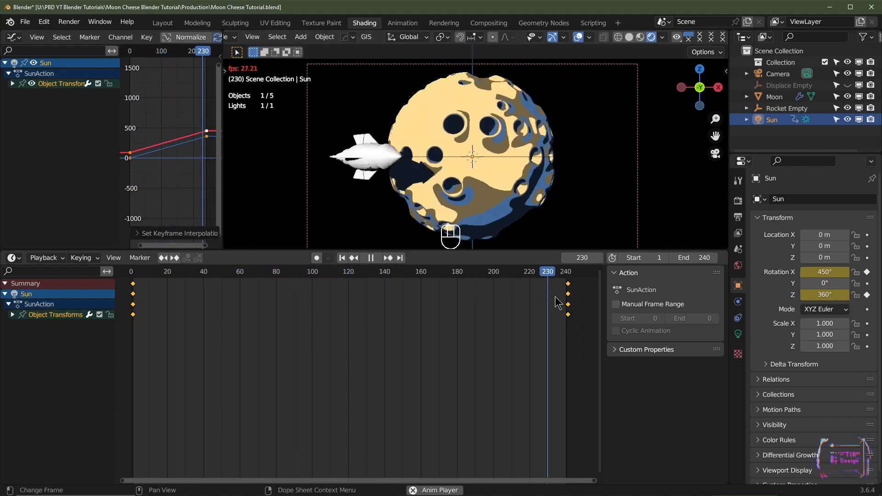
pyautogui.press('Escape')
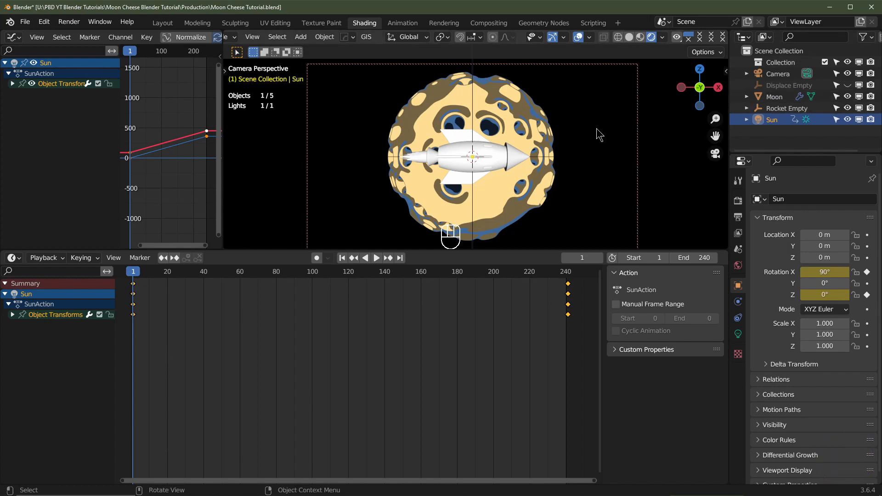
# Select the Rocket Empty and, in camera view at frame 1, keyframe its Y rotation at 0° and Z location at 0 m
pyautogui.moveTo(599, 134); pyautogui.dragTo(523, 208, button='middle')
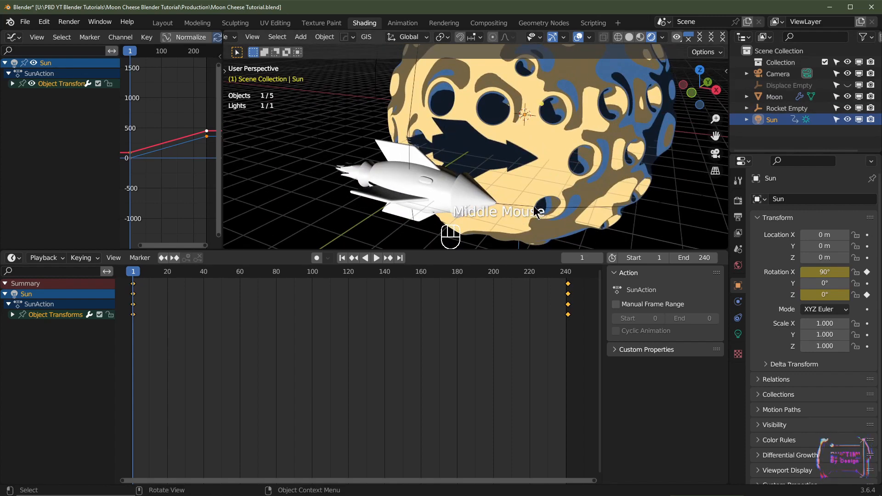
pyautogui.click(535, 212)
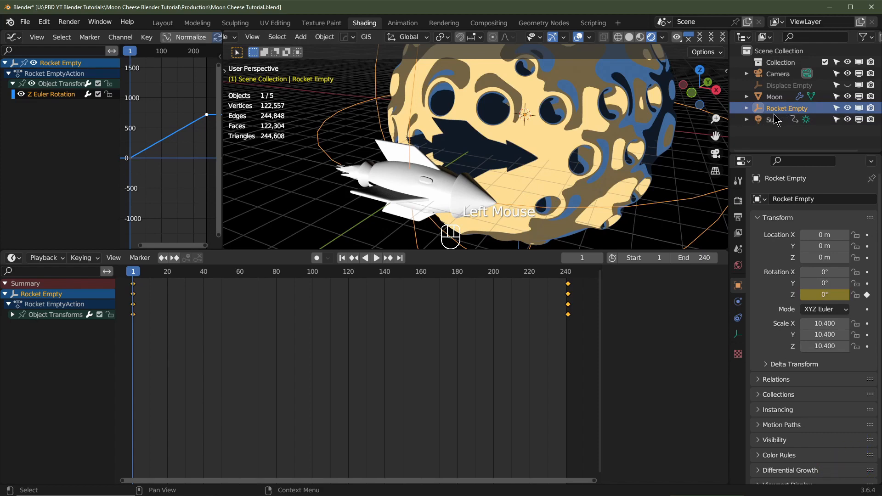
pyautogui.press('KP_0')
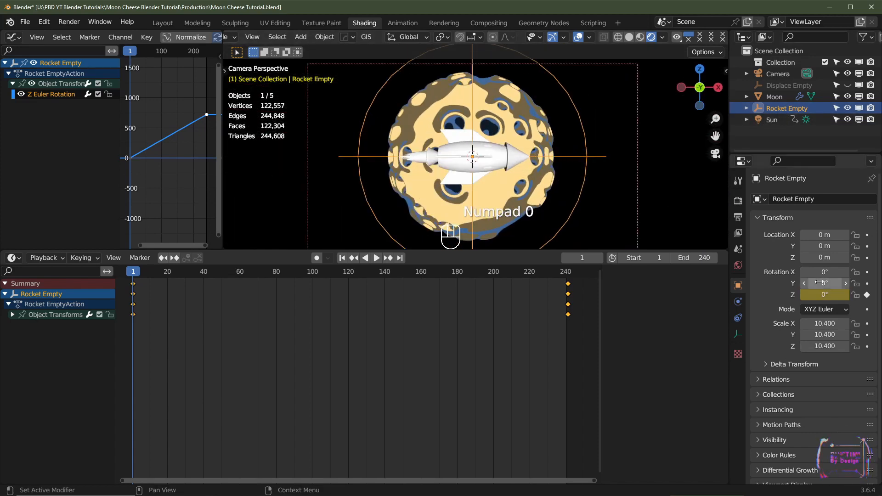
pyautogui.moveTo(823, 283)
pyautogui.mouseDown()
pyautogui.moveTo(841, 283)
pyautogui.moveTo(814, 279)
pyautogui.mouseUp()
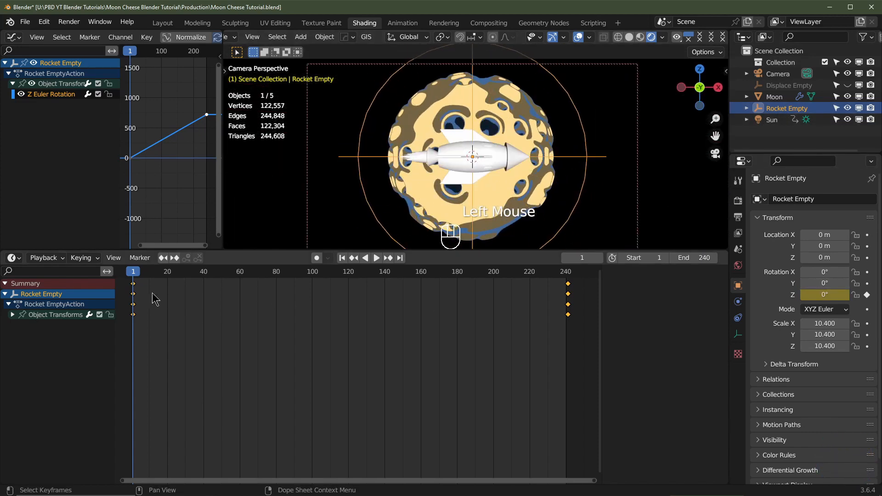
pyautogui.click(867, 283)
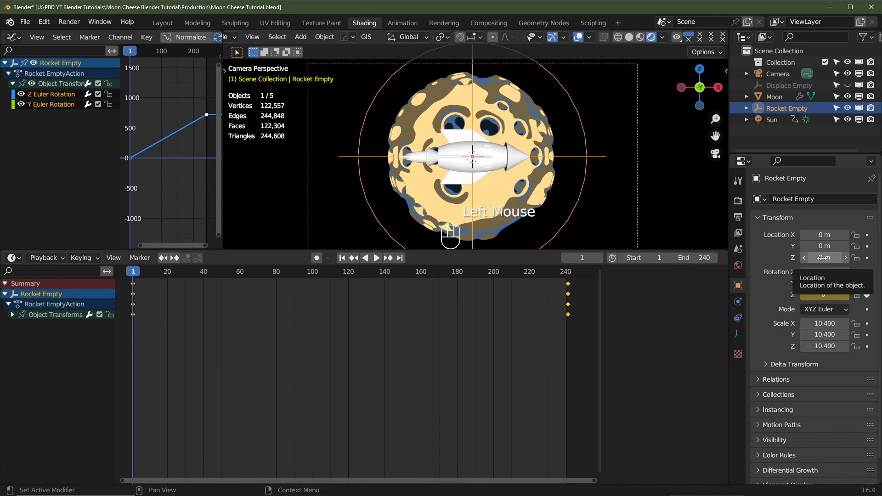
pyautogui.click(867, 258)
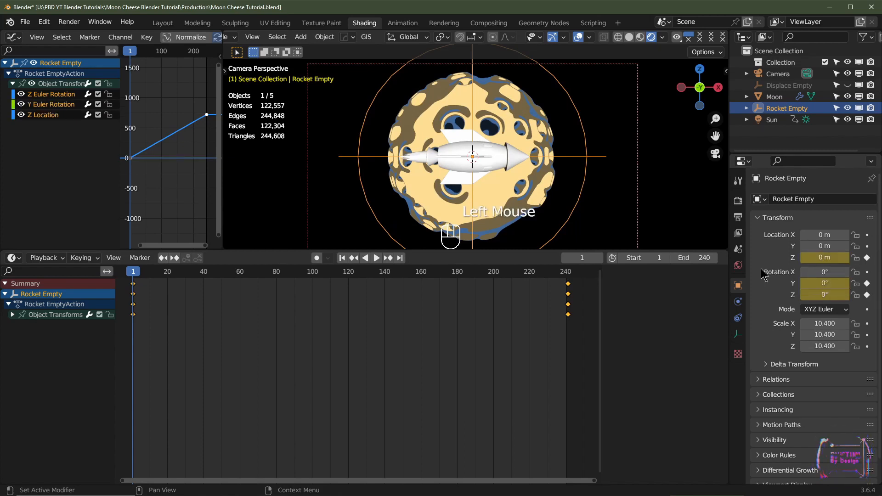
# Enlarge the Graph Editor and add a Noise modifier to the Rocket Empty's Z Location curve
pyautogui.moveTo(238, 251); pyautogui.dragTo(238, 390)
pyautogui.moveTo(223, 335); pyautogui.dragTo(350, 335)
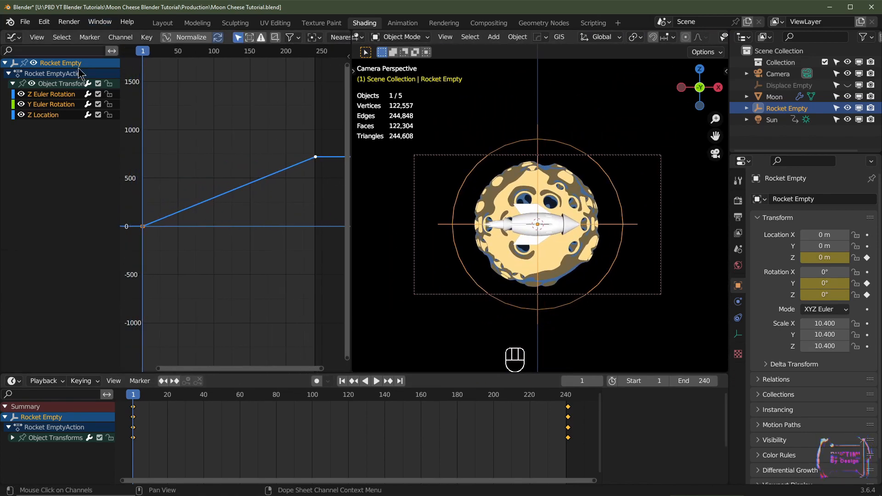
pyautogui.click(47, 116)
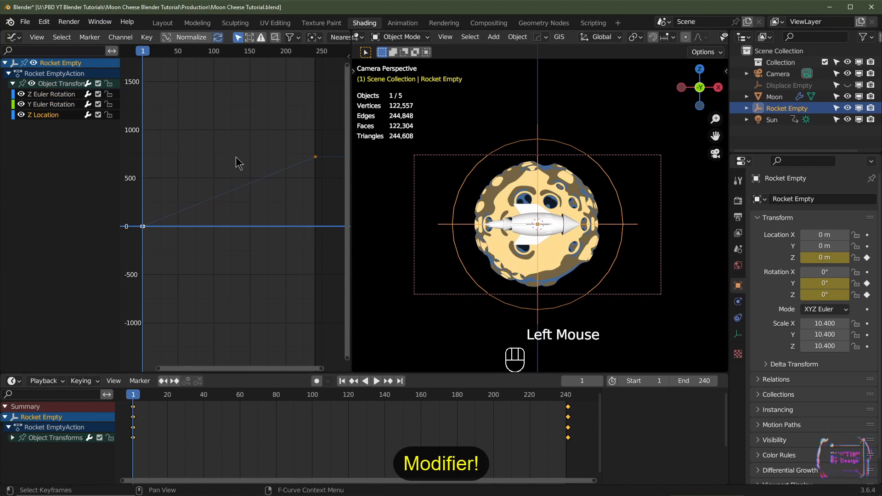
pyautogui.press('n')
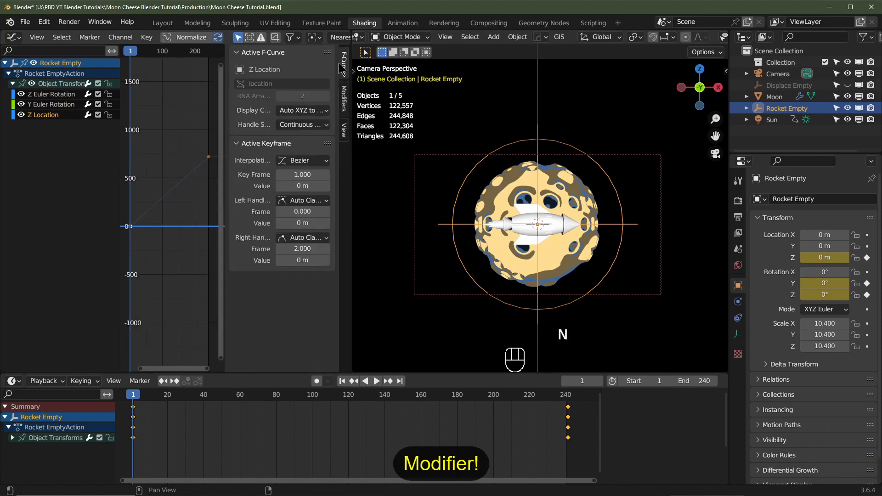
pyautogui.click(344, 99)
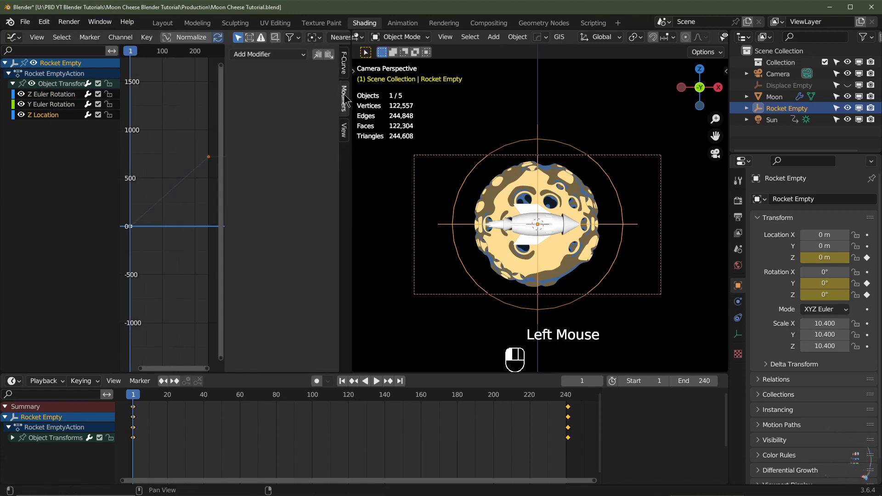
pyautogui.click(268, 56)
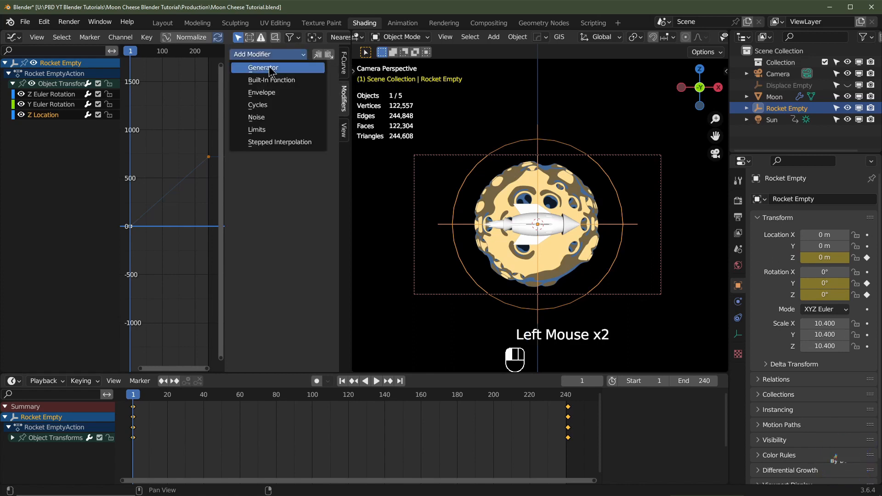
pyautogui.click(268, 117)
# Set the Z Location Noise modifier's scale to 15 and strength to 7.5
pyautogui.click(287, 104)
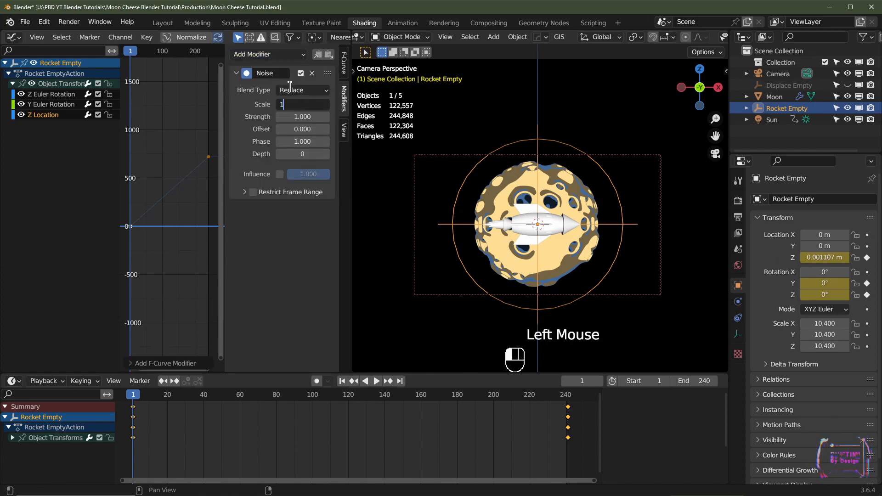
pyautogui.write('15')
pyautogui.press('Tab')
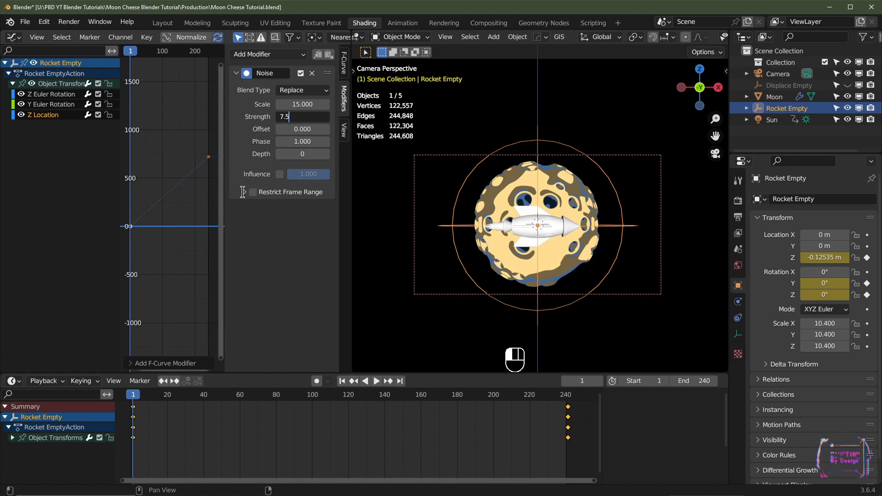
pyautogui.press('Return')
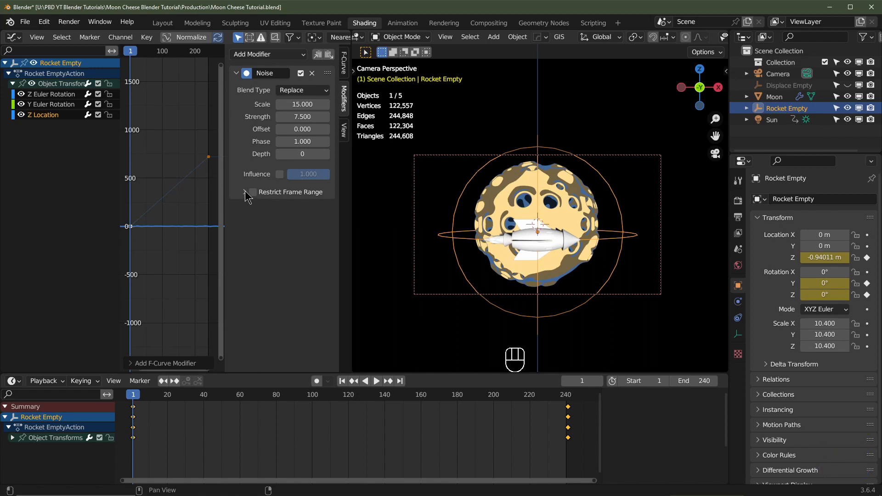
# Restrict the Z Location noise to frames 1 through 240, with 30 frames of blend in and blend out
pyautogui.click(246, 193)
pyautogui.click(253, 192)
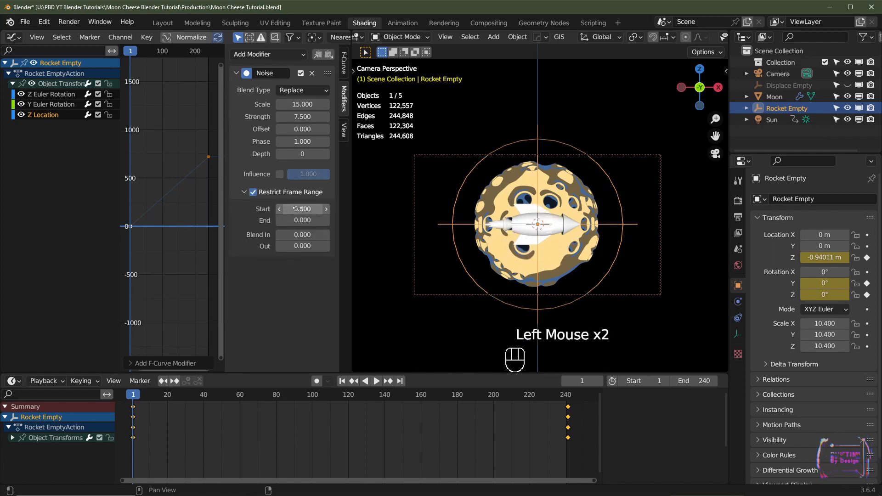
pyautogui.click(281, 207)
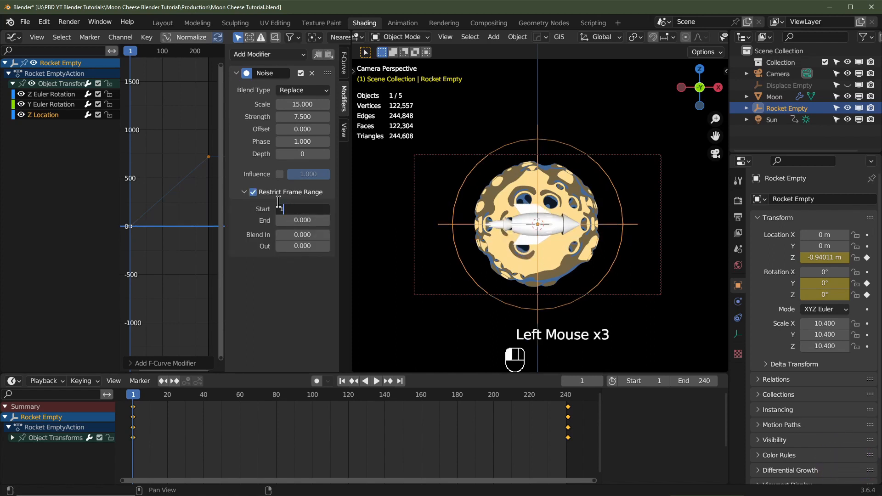
pyautogui.write('1')
pyautogui.press('Tab')
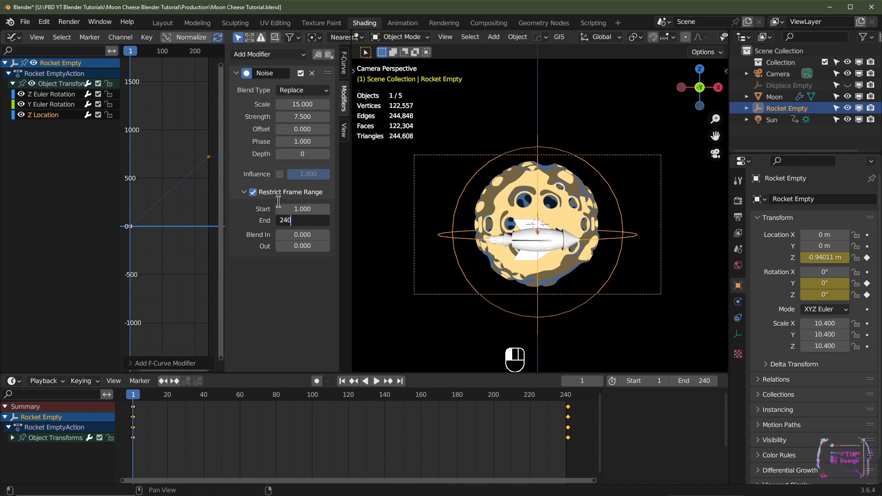
pyautogui.press('Tab')
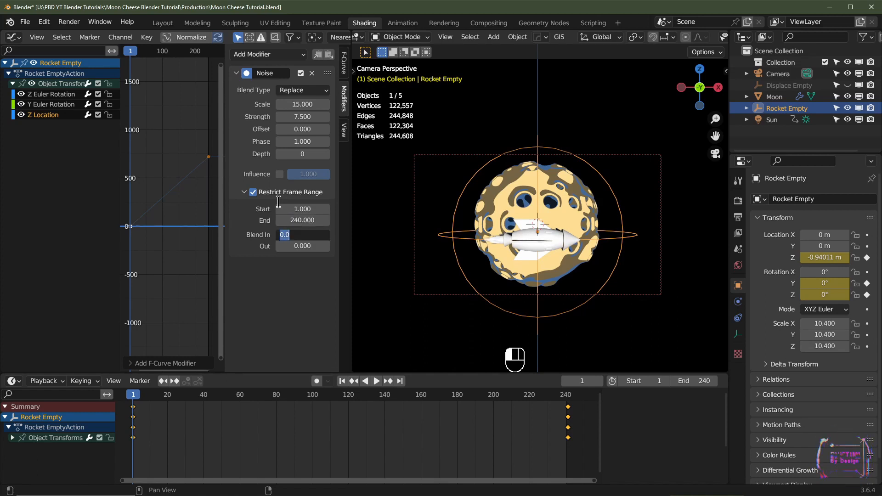
pyautogui.press('Tab')
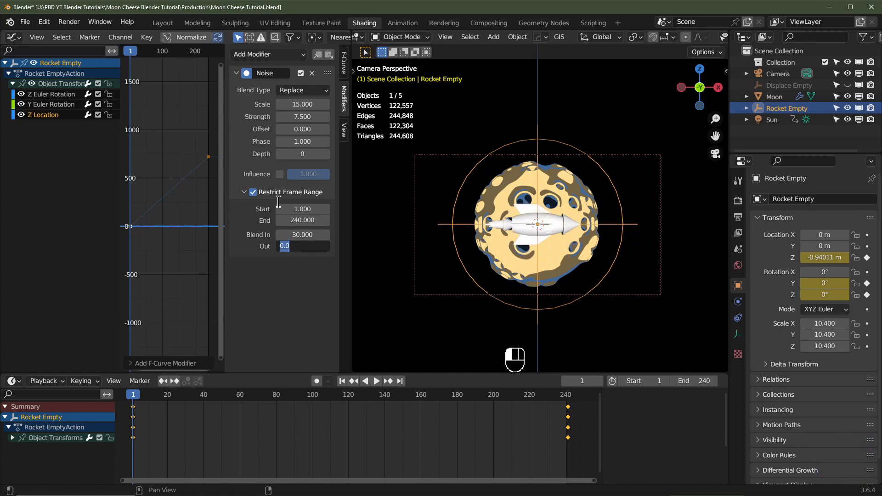
pyautogui.press('Return')
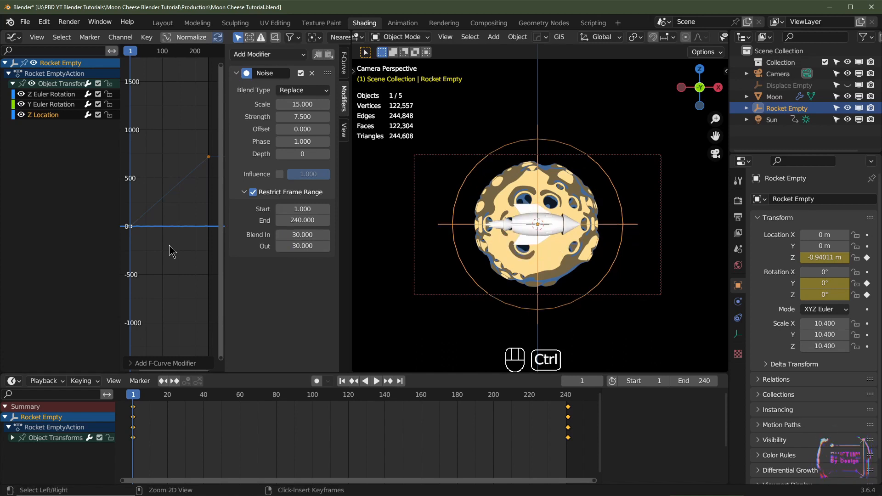
# Examine the shape of the noisy Z Location curve up close and play back the animation
pyautogui.moveTo(119, 238); pyautogui.dragTo(90, 237)
pyautogui.keyDown('ctrl'); pyautogui.moveTo(158, 268); pyautogui.dragTo(159, 223, button='middle'); pyautogui.keyUp('ctrl')
pyautogui.moveTo(151, 290); pyautogui.dragTo(154, 179, button='middle')
pyautogui.keyDown('ctrl'); pyautogui.moveTo(152, 264); pyautogui.dragTo(157, 191, button='middle'); pyautogui.keyUp('ctrl')
pyautogui.moveTo(159, 337); pyautogui.dragTo(160, 265, button='middle')
pyautogui.keyDown('ctrl'); pyautogui.moveTo(160, 264); pyautogui.dragTo(162, 230, button='middle'); pyautogui.keyUp('ctrl')
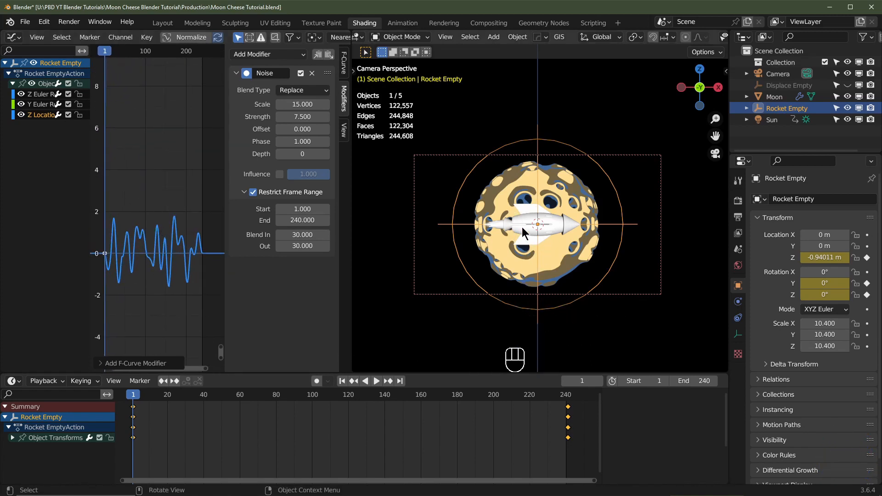
pyautogui.press('space')
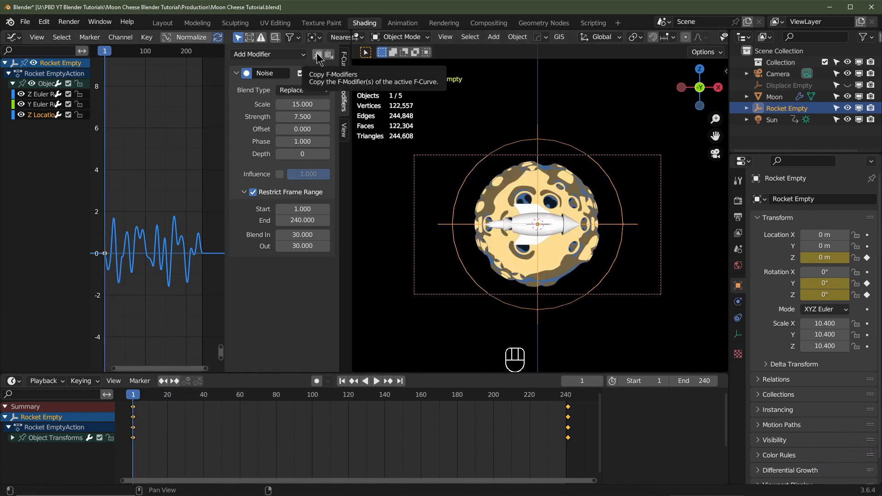
# Copy the Z Location curve's Noise modifier onto the Y Euler Rotation curve and play back the animation
pyautogui.click(316, 53)
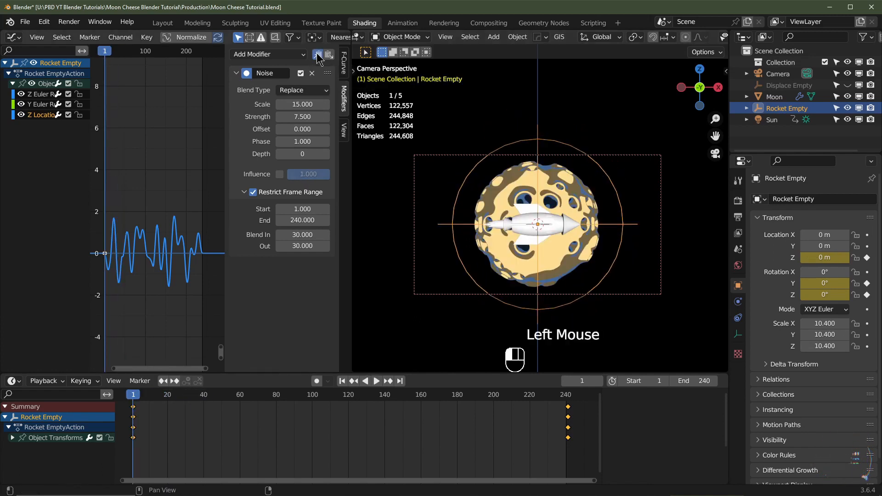
pyautogui.click(44, 104)
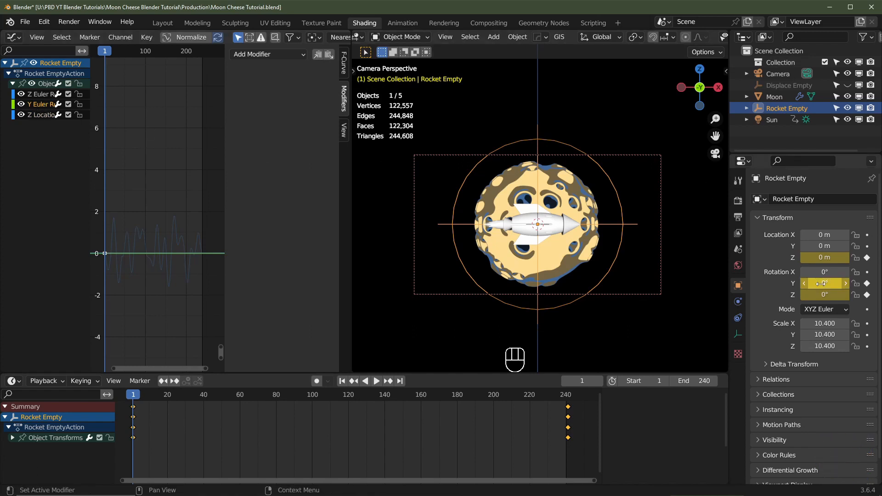
pyautogui.click(329, 55)
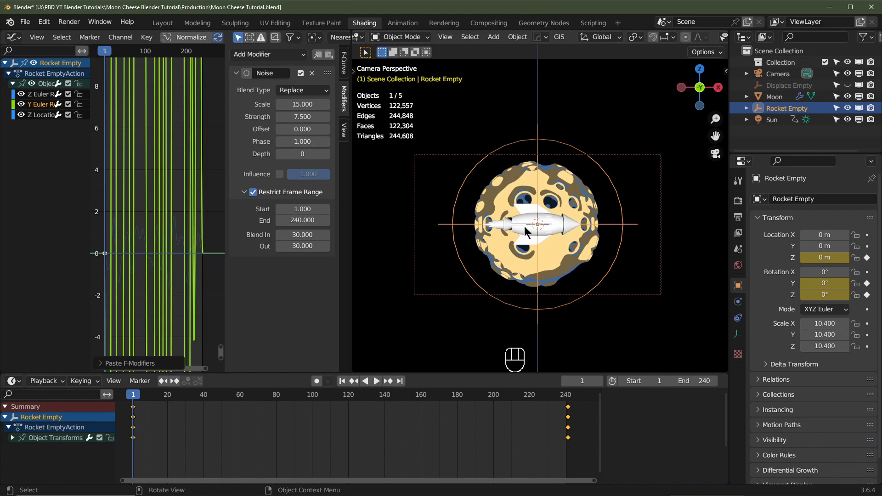
pyautogui.press('space')
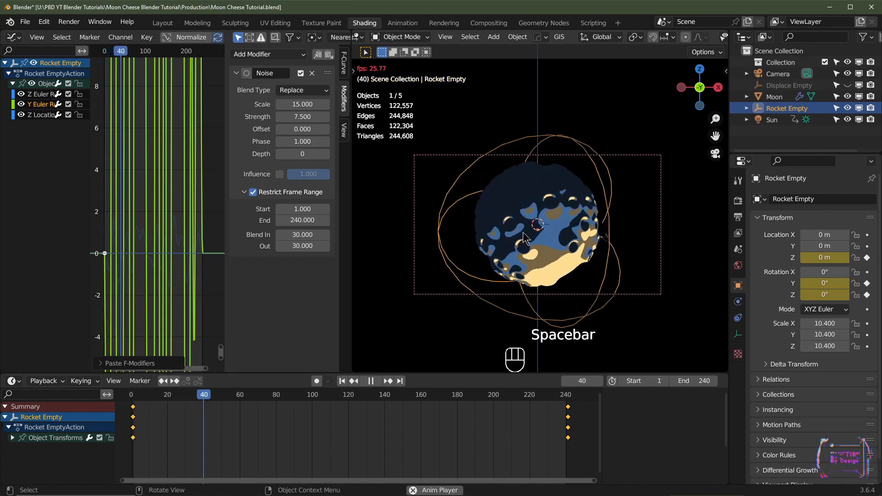
pyautogui.press('space')
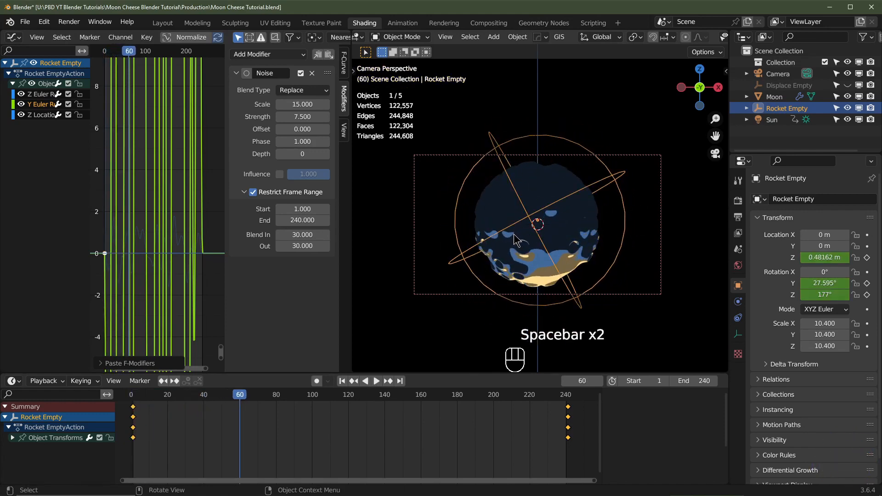
# Try a strength of 2 for the Y Euler Rotation noise, play it back and return to frame 1
pyautogui.click(303, 118)
pyautogui.write('2')
pyautogui.press('Return')
pyautogui.press('space')
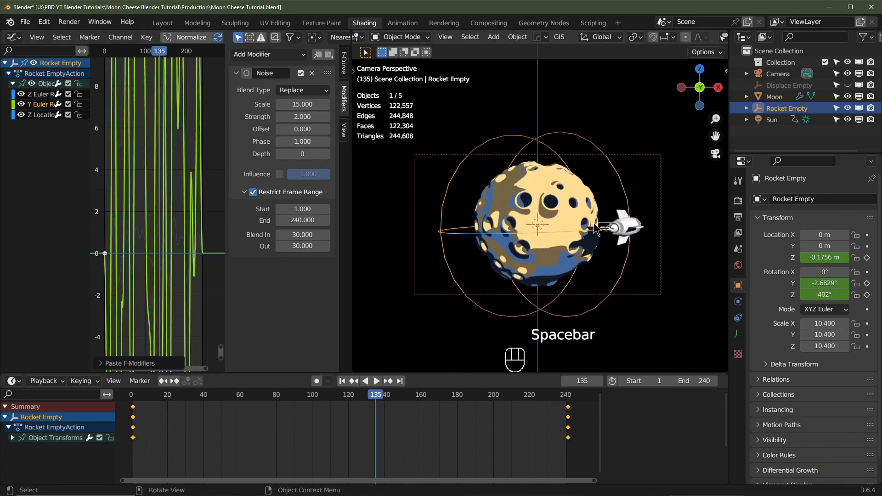
pyautogui.click(343, 381)
# Set the Y Euler Rotation noise strength to -2.5, play it back and return to frame 1
pyautogui.doubleClick(301, 118)
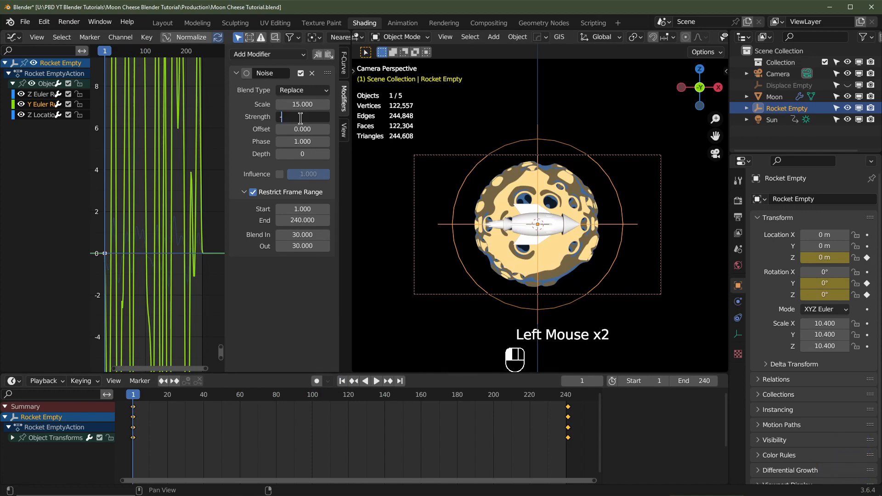
pyautogui.write('-2.5')
pyautogui.press('Return')
pyautogui.press('space')
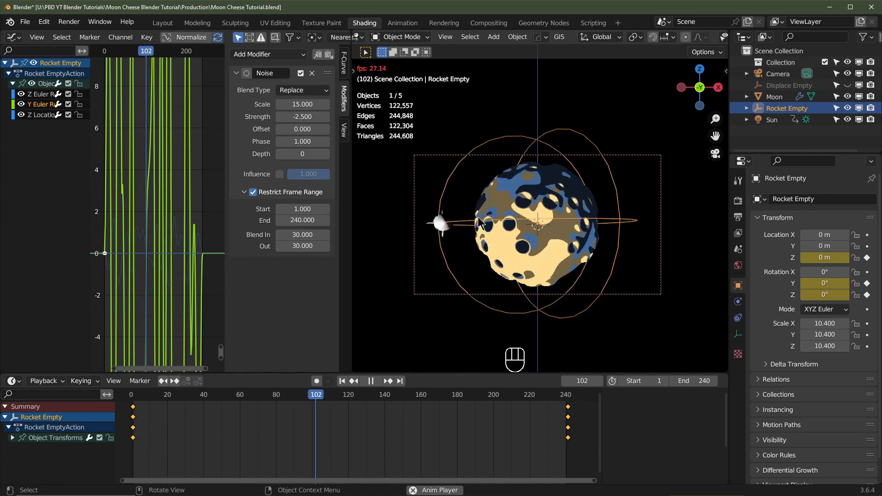
pyautogui.press('space')
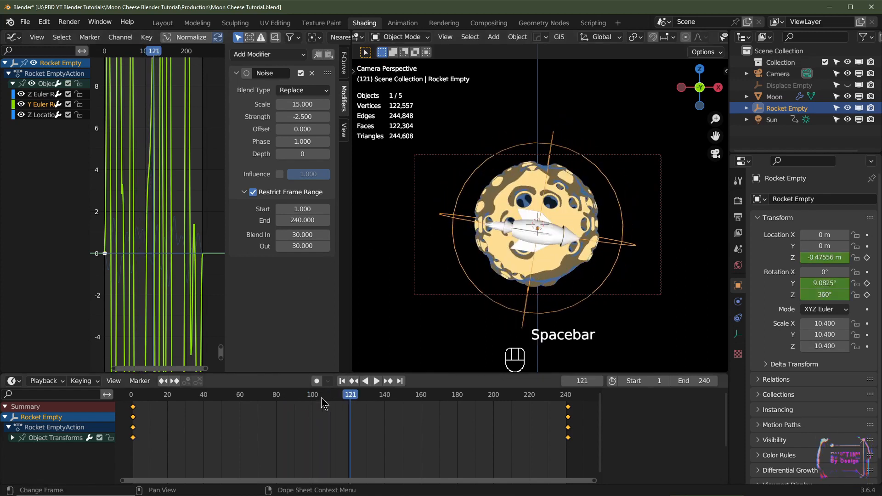
pyautogui.click(342, 381)
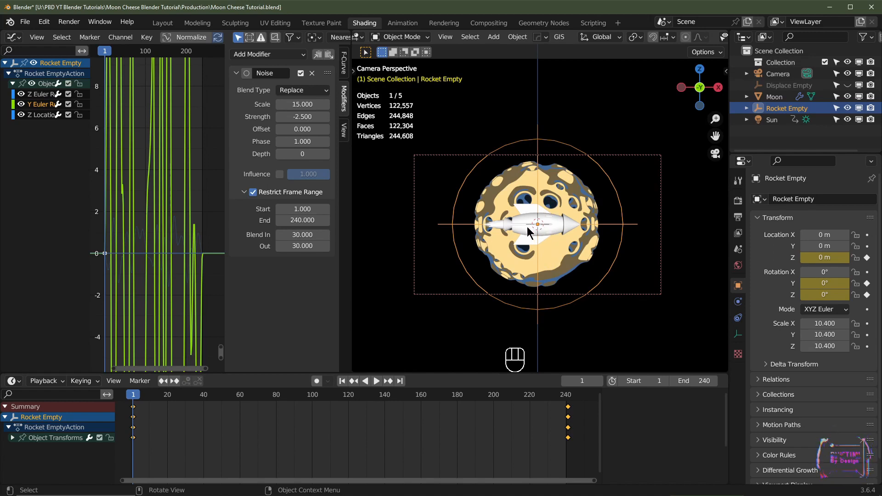
# Set the Y Euler Rotation noise offset to -3.5, play it back and return to frame 1
pyautogui.click(303, 129)
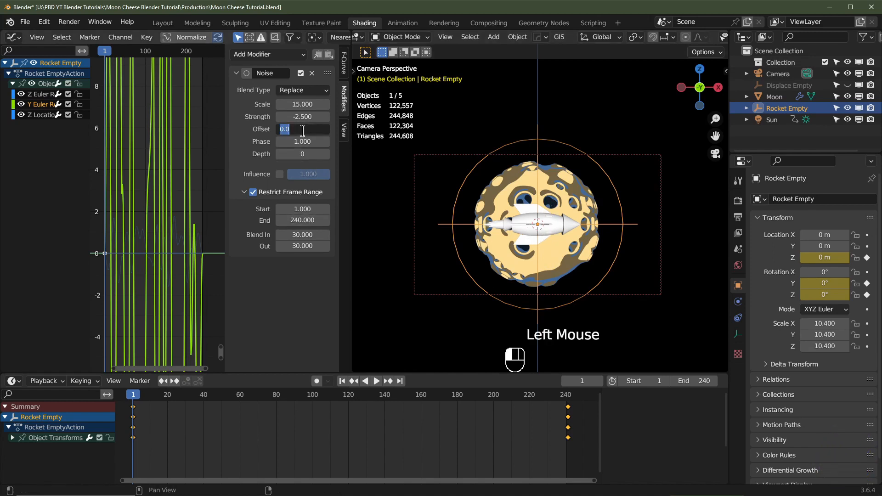
pyautogui.write('-3.')
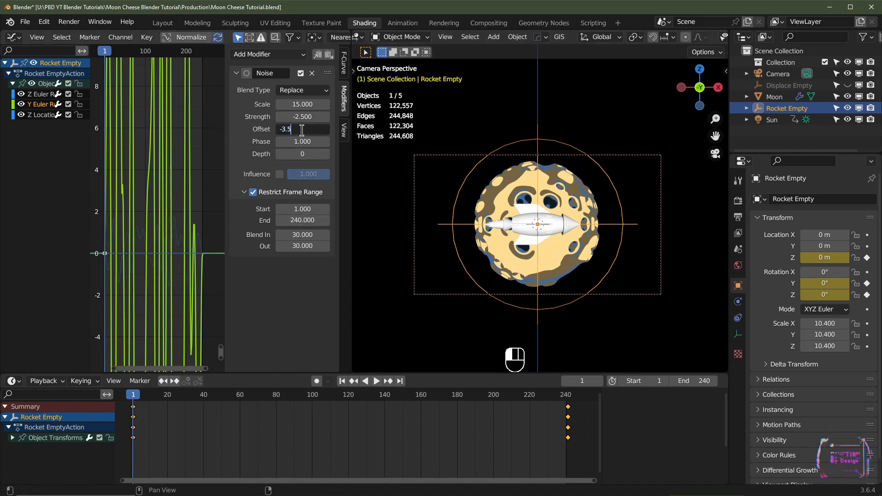
pyautogui.write('5')
pyautogui.press('Return')
pyautogui.press('space')
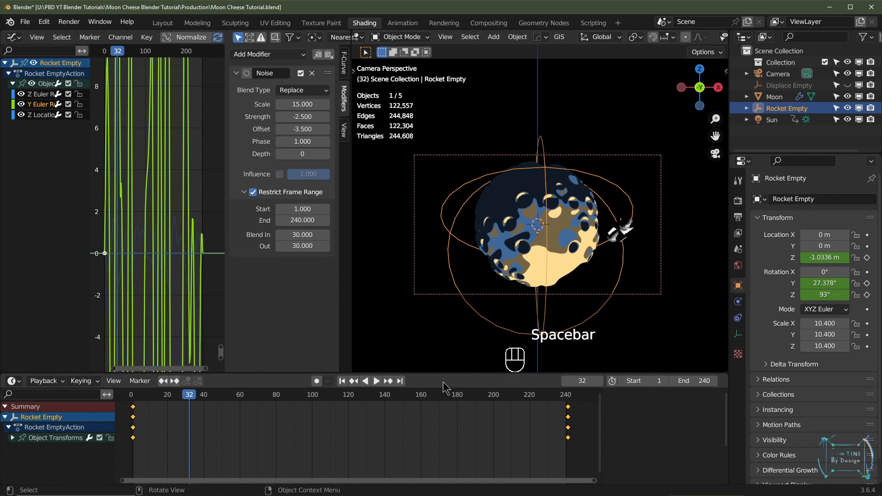
pyautogui.click(342, 381)
# Set the Noise modifier's scale to 20 on both the Y Euler Rotation and Z Location curves
pyautogui.doubleClick(303, 104)
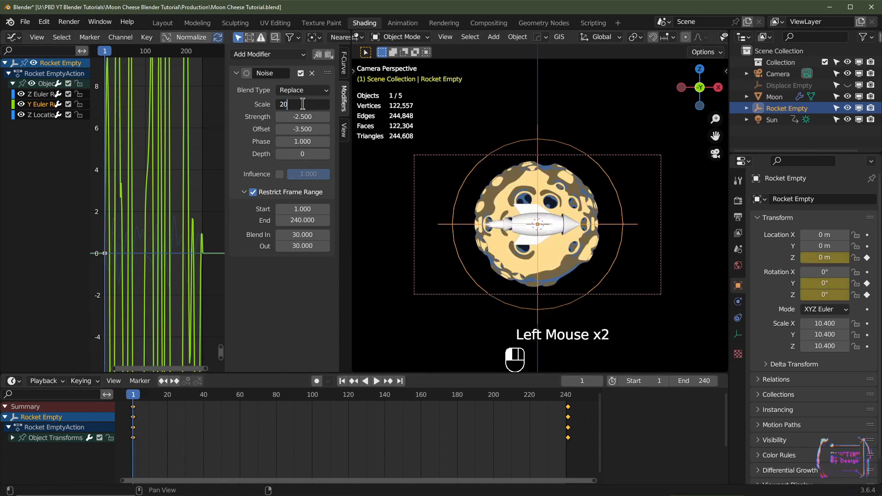
pyautogui.press('Return')
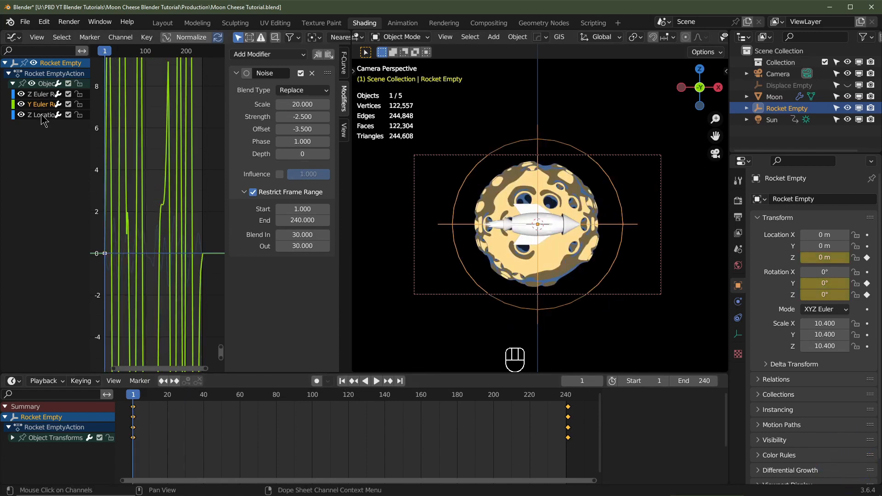
pyautogui.click(42, 115)
pyautogui.doubleClick(305, 103)
pyautogui.write('20')
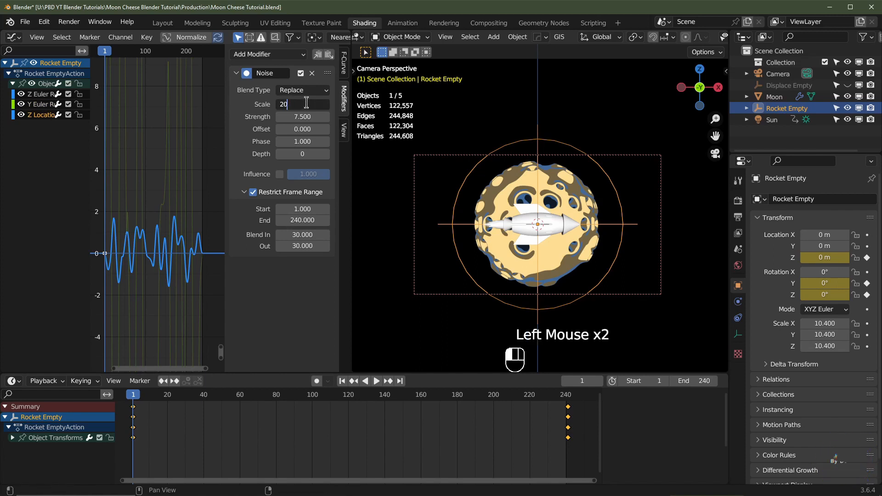
pyautogui.press('Return')
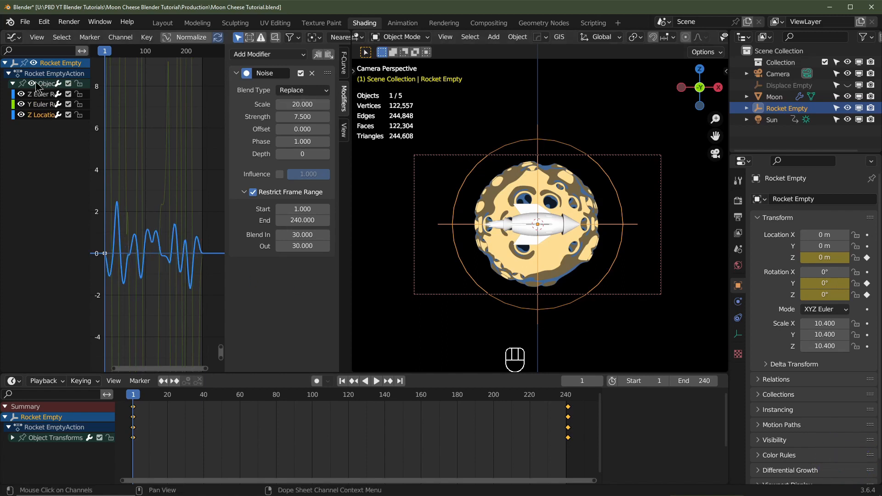
# Play back the rocket's motion and select the Y Euler Rotation curve to view its noise settings
pyautogui.press('space')
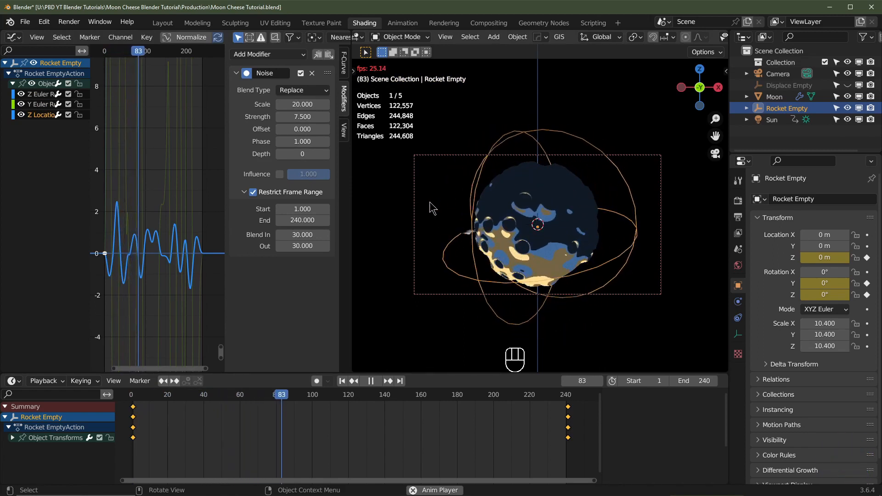
pyautogui.press('space')
pyautogui.keyDown('shift'); pyautogui.click(42, 106); pyautogui.keyUp('shift')
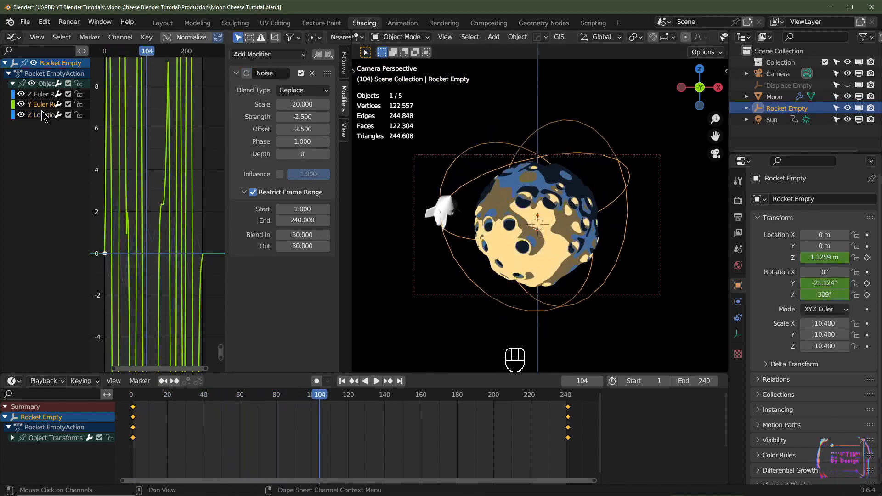
# Set the Noise modifier's strength to 10 on the Rocket Empty's Z Location curve
pyautogui.click(41, 116)
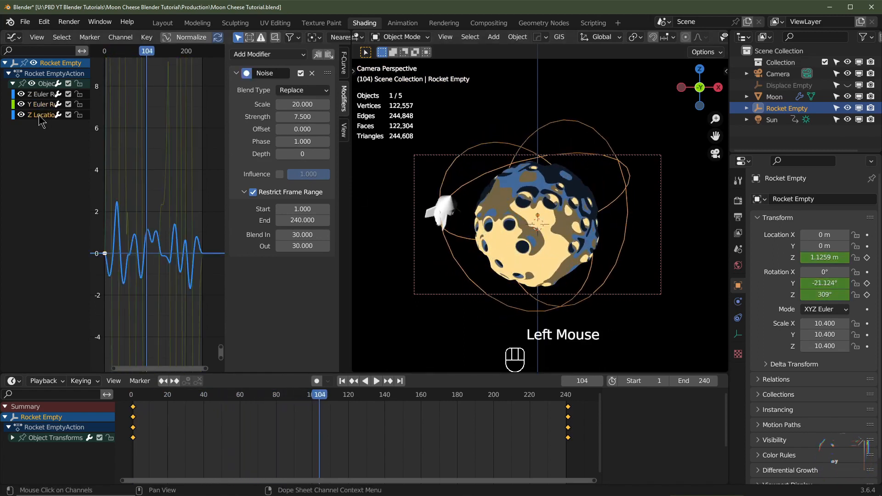
pyautogui.doubleClick(297, 116)
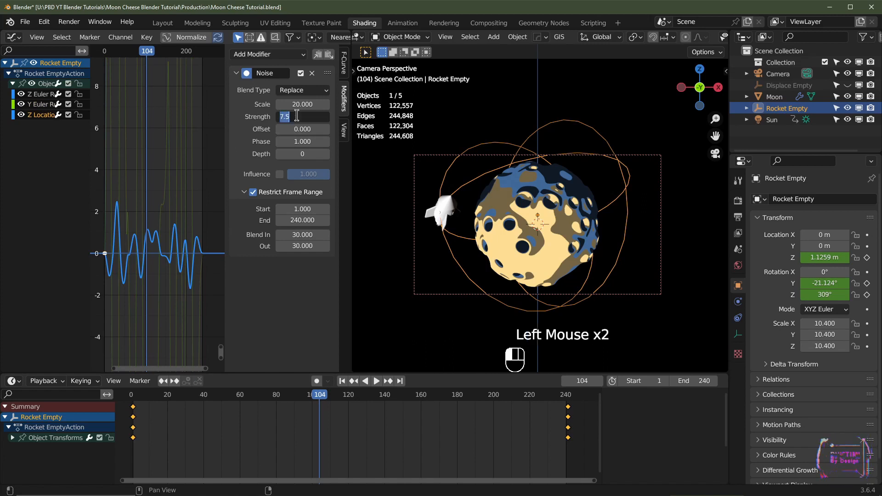
pyautogui.press('Return')
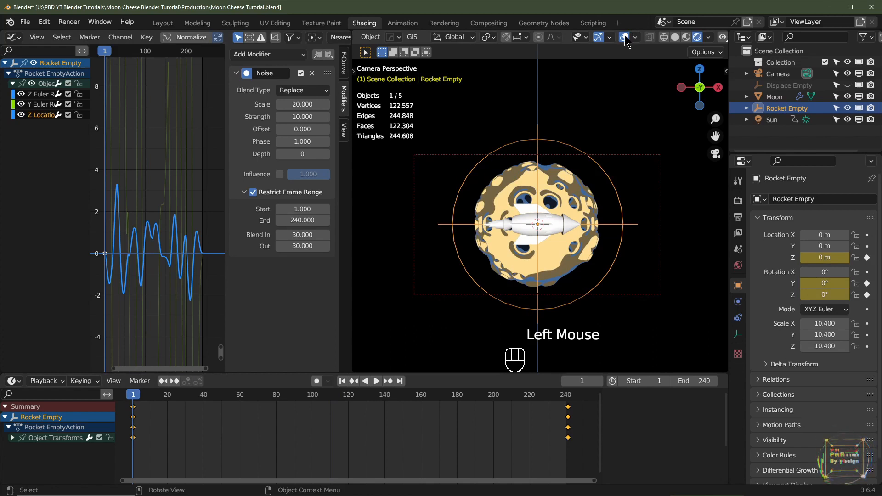
# Play back the animation with viewport overlays hidden, return to frame 1 and show the overlays again
pyautogui.click(625, 38)
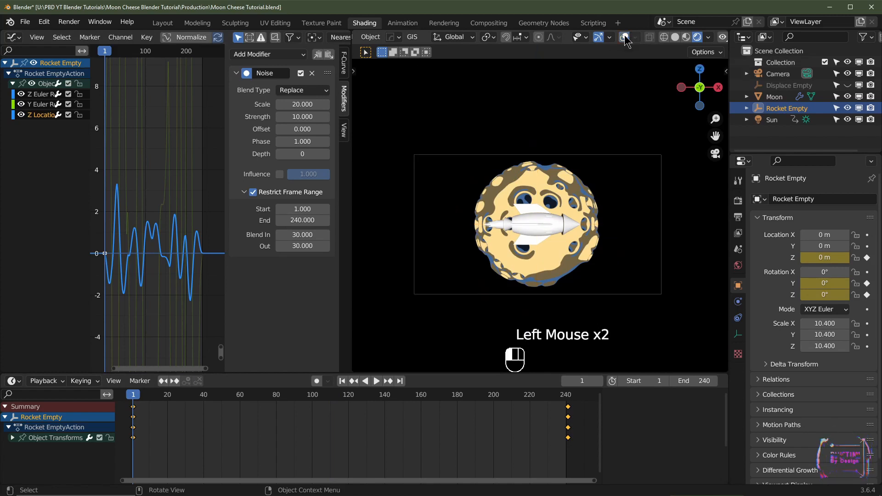
pyautogui.press('space')
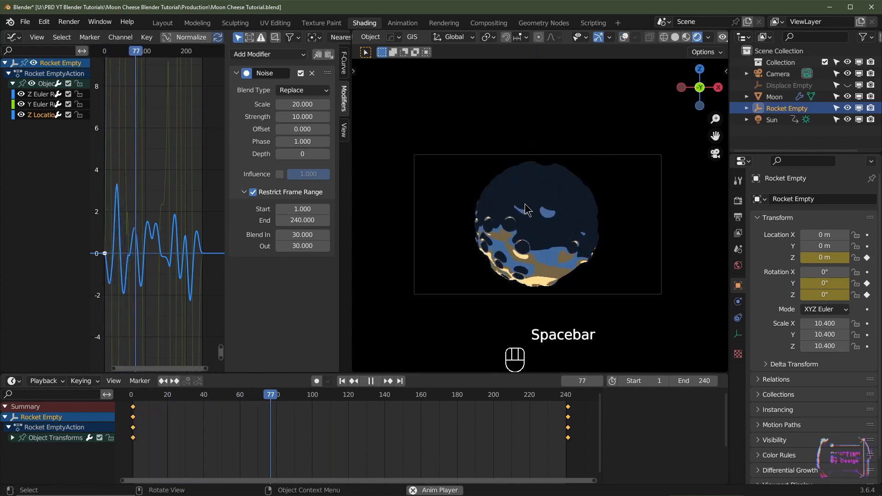
pyautogui.press('space')
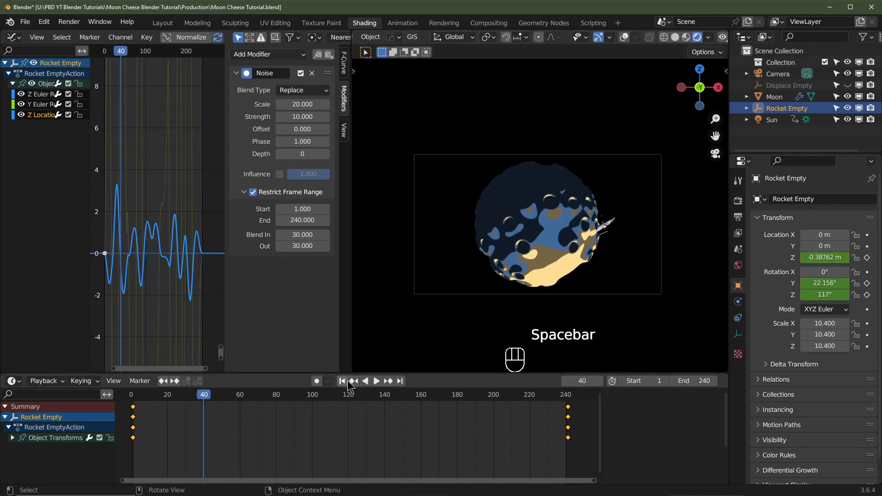
pyautogui.click(342, 380)
pyautogui.click(624, 37)
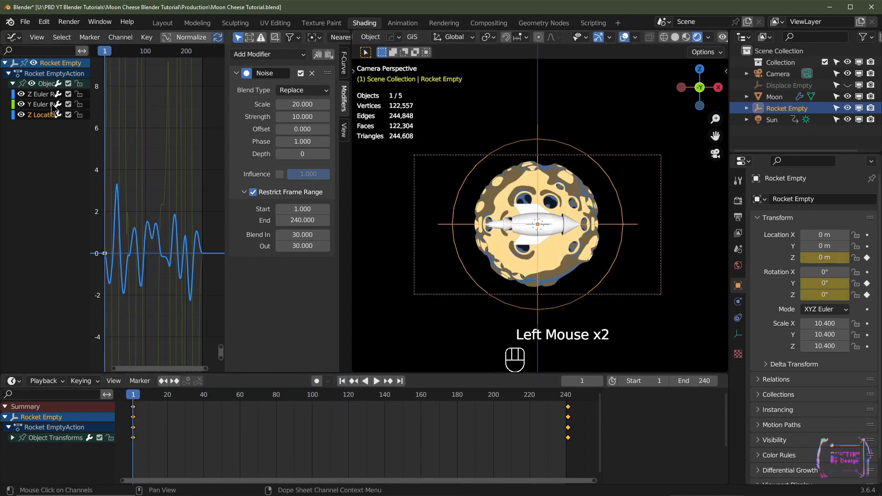
# Set the Y Euler Rotation noise strength to -3 and play back the animation, hiding the viewport overlays partway
pyautogui.click(42, 104)
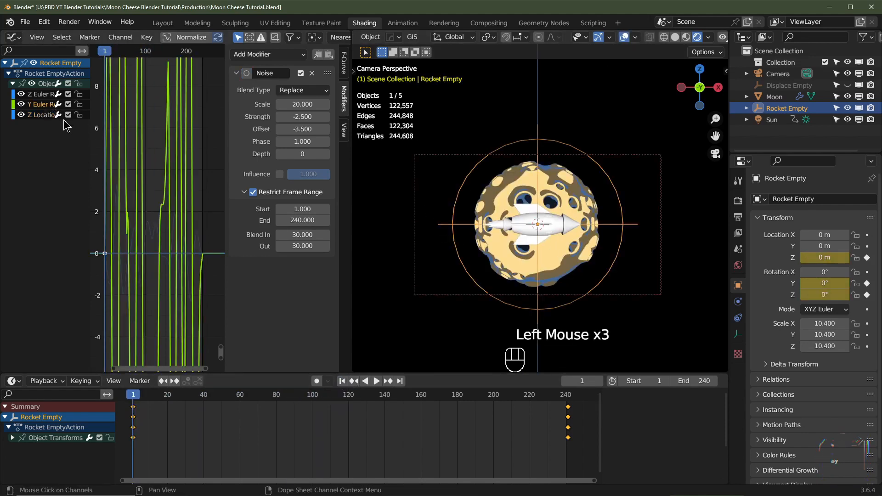
pyautogui.click(307, 117)
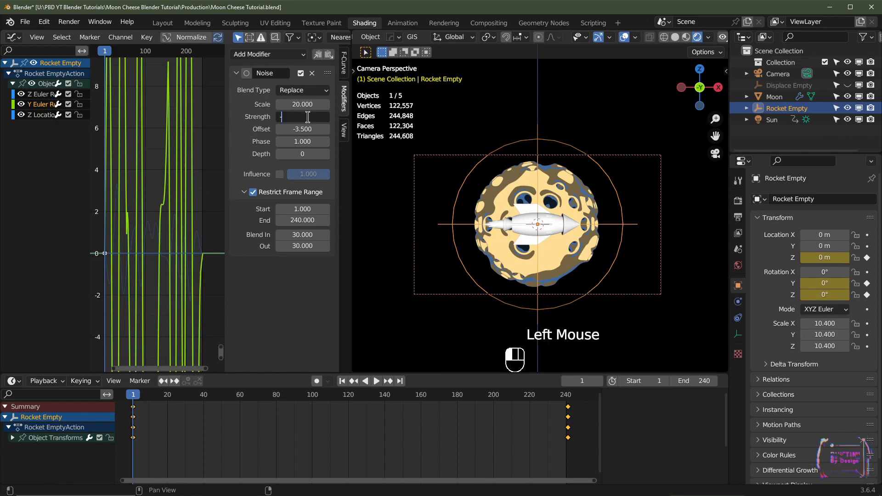
pyautogui.write('-3')
pyautogui.press('Return')
pyautogui.press('space')
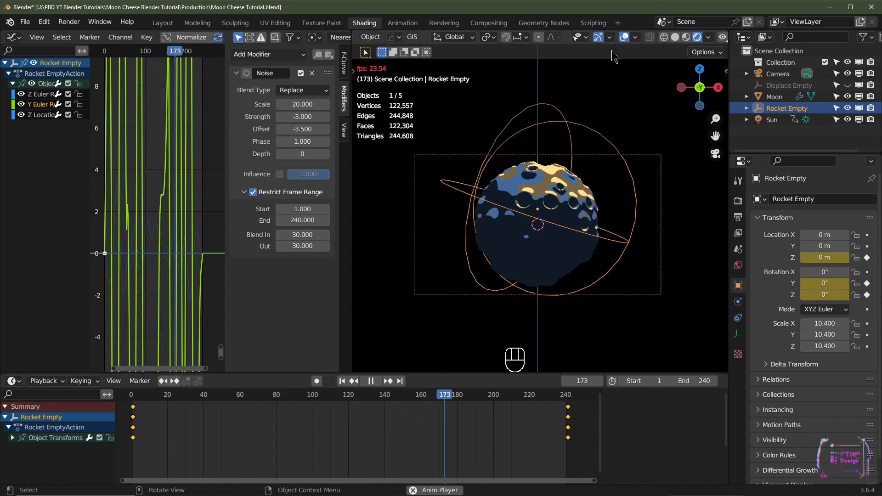
pyautogui.click(624, 37)
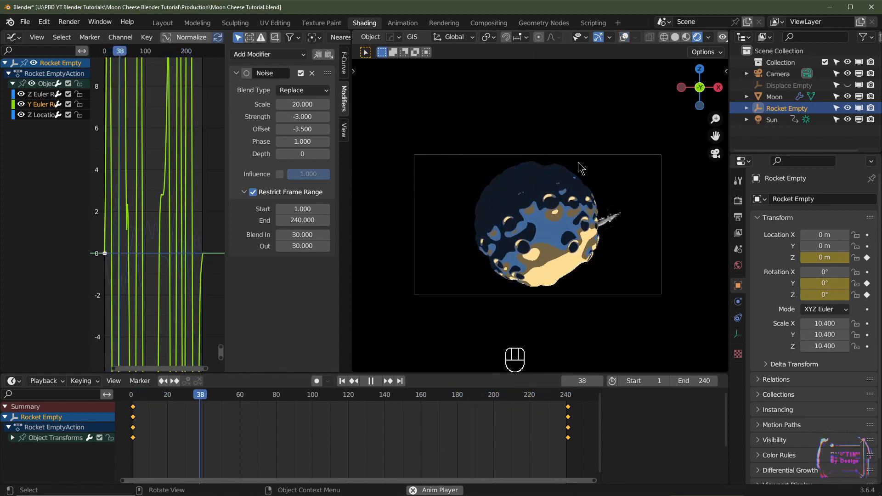
pyautogui.press('Escape')
# Select the Rocket, show the viewport overlays and apply the object's rotation
pyautogui.click(532, 227)
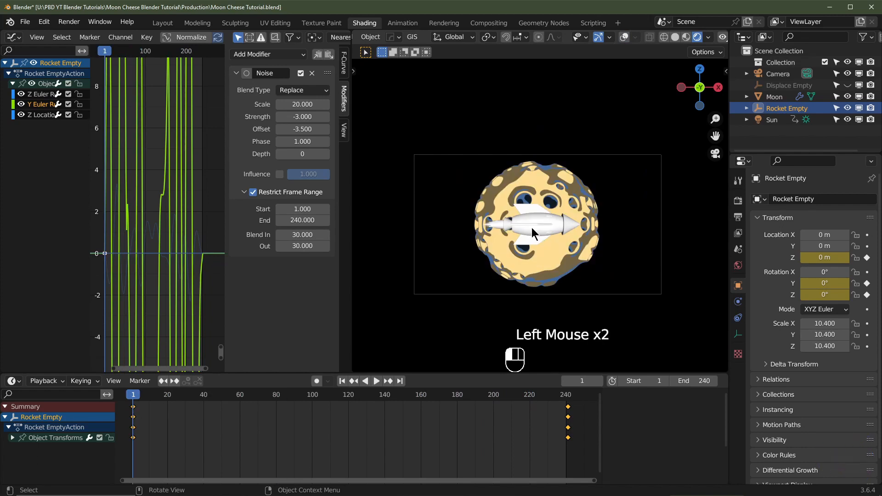
pyautogui.click(625, 38)
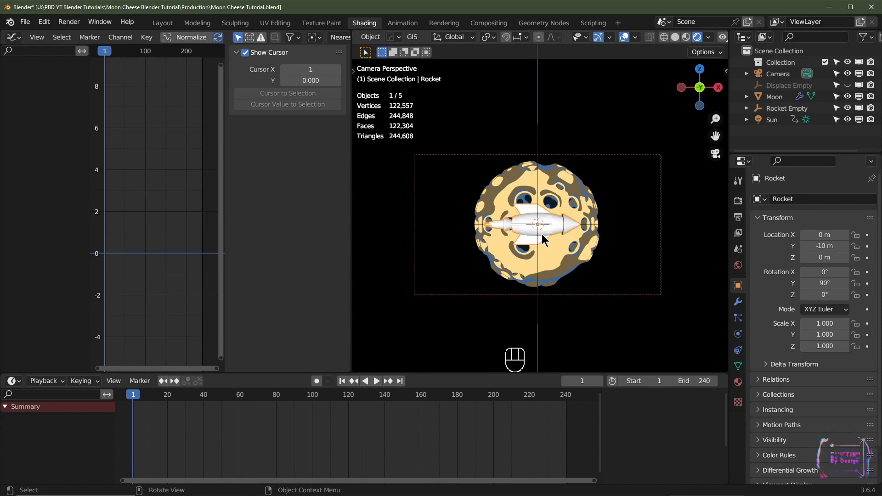
pyautogui.hotkey('ctrl', 'a')
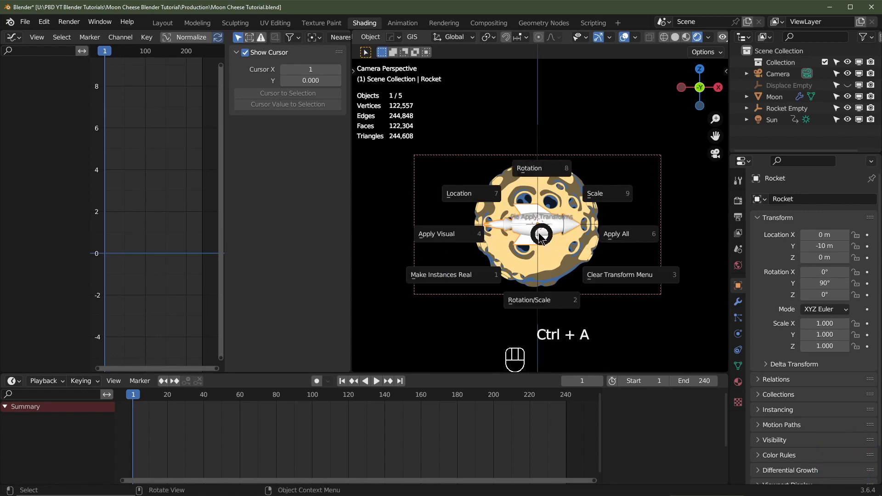
pyautogui.click(531, 175)
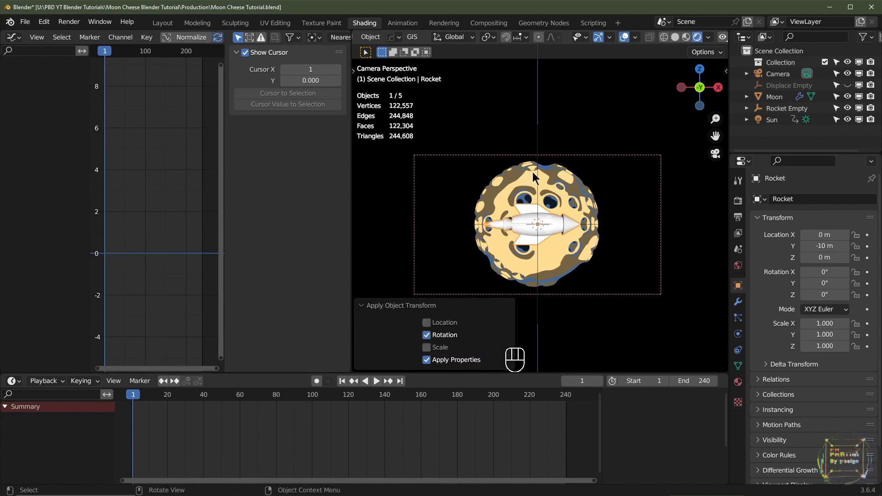
# Keyframe the Rocket's X rotation at 0° on frame 1 and at 720° on frame 241
pyautogui.click(867, 273)
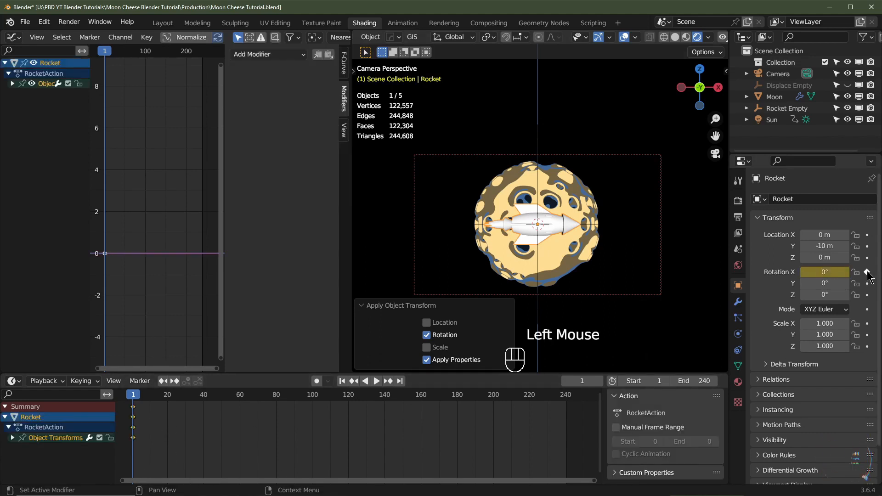
pyautogui.doubleClick(400, 381)
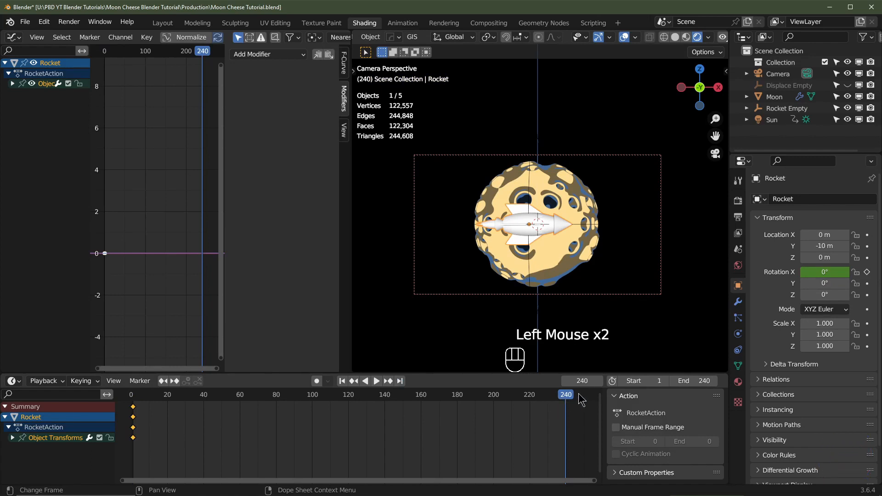
pyautogui.click(568, 400)
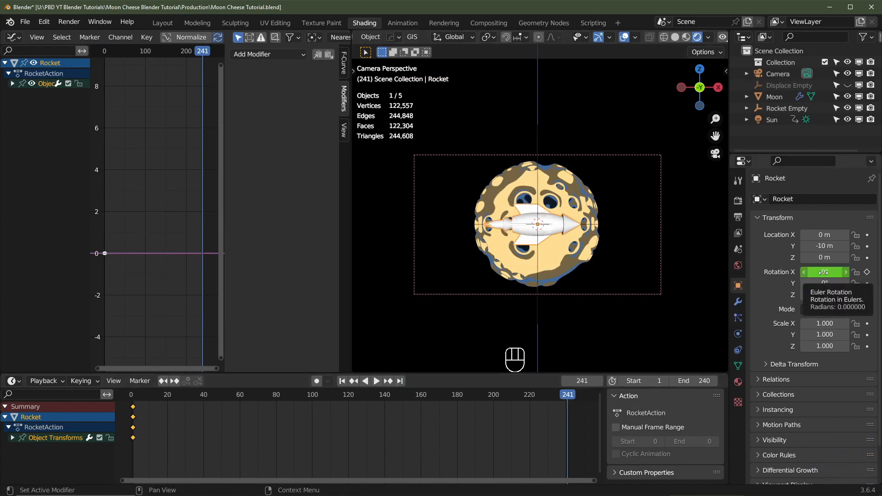
pyautogui.click(826, 272)
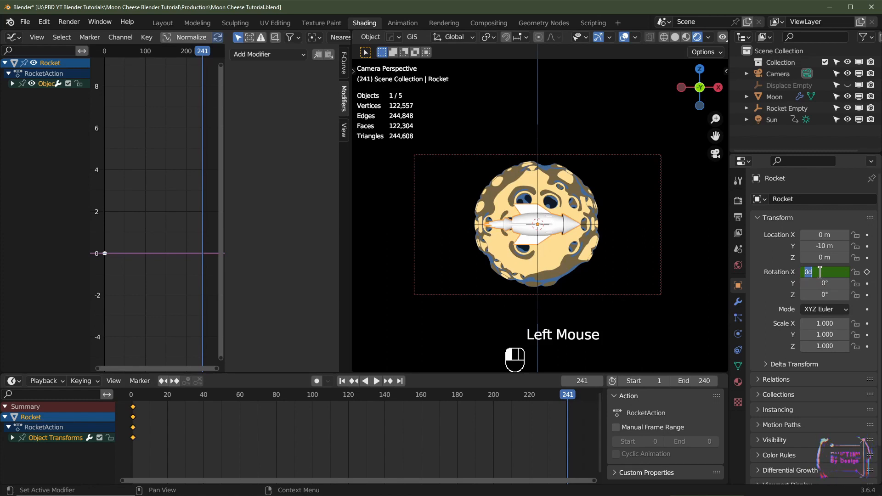
pyautogui.write('720')
pyautogui.press('Return')
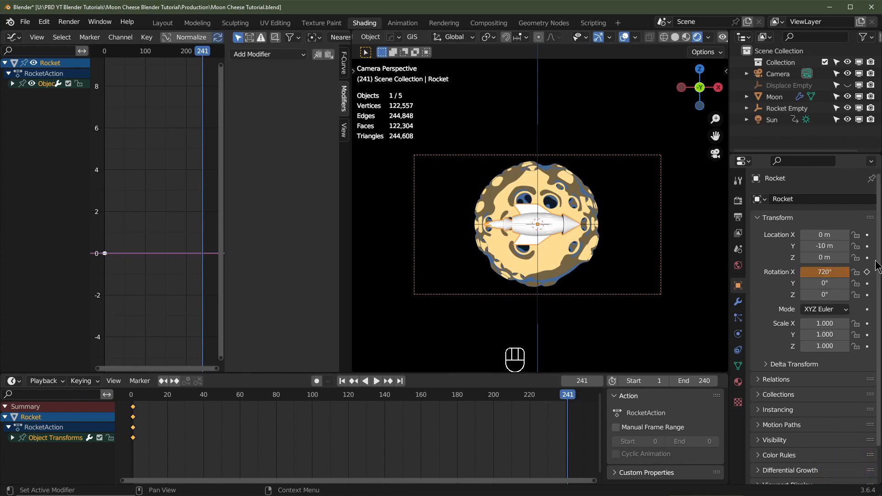
pyautogui.click(867, 272)
# Set the interpolation of the Rocket's X rotation keyframes to Linear
pyautogui.keyDown('ctrl'); pyautogui.moveTo(159, 285); pyautogui.dragTo(154, 326, button='middle'); pyautogui.keyUp('ctrl')
pyautogui.moveTo(167, 211); pyautogui.dragTo(158, 227, button='middle')
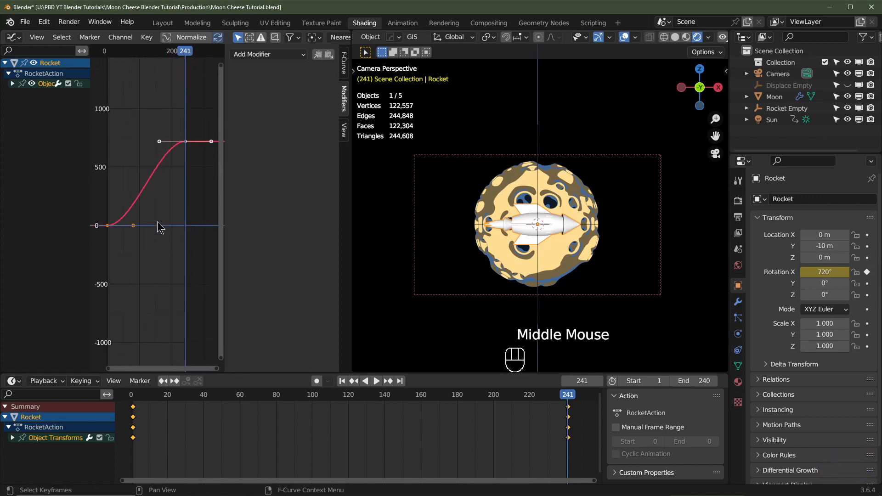
pyautogui.press('t')
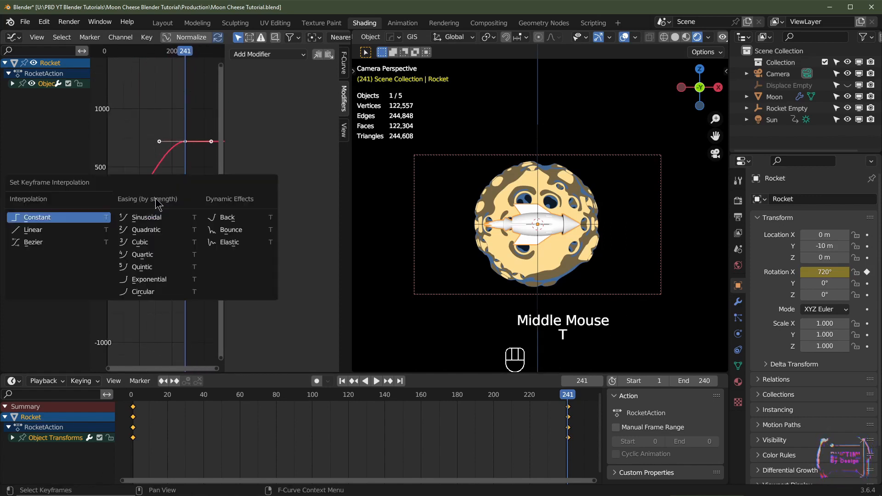
pyautogui.click(63, 230)
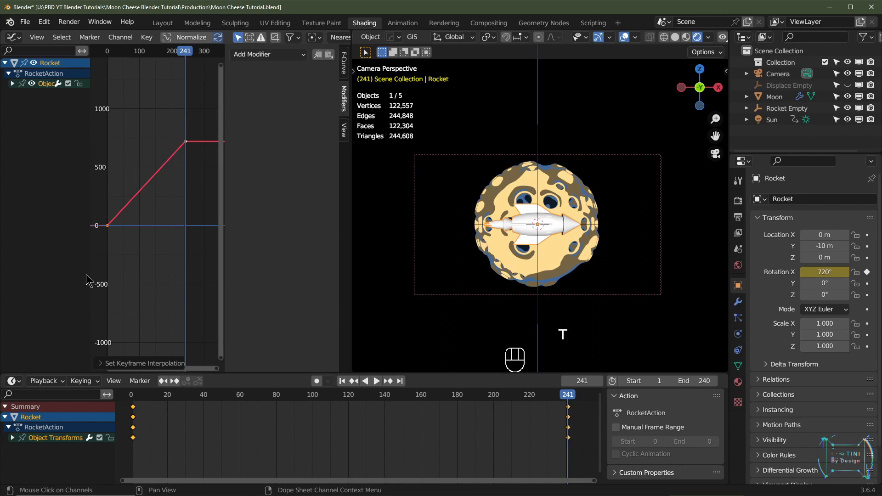
# Play back the Rocket's spin from frame 1 and return to the first frame
pyautogui.click(342, 381)
pyautogui.press('space')
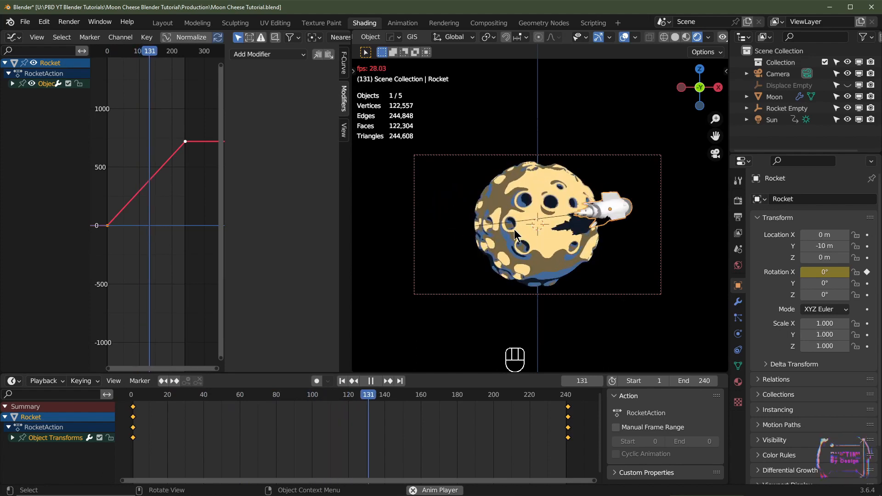
pyautogui.press('space')
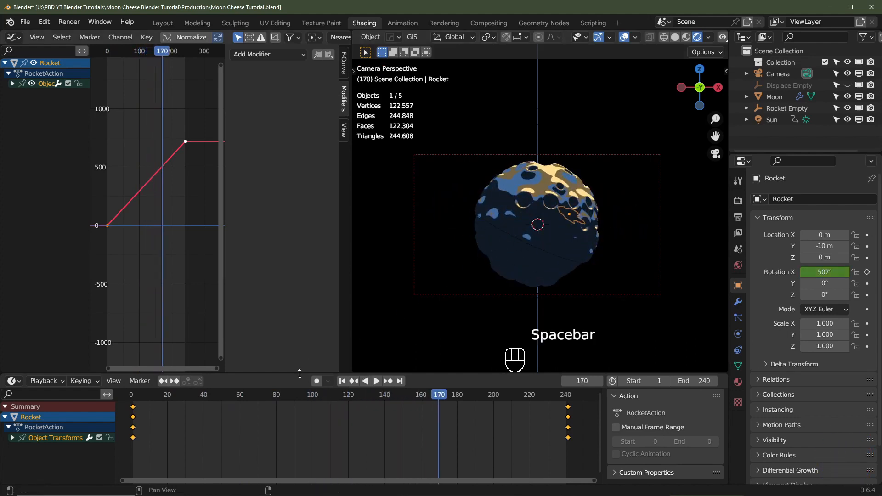
pyautogui.click(342, 381)
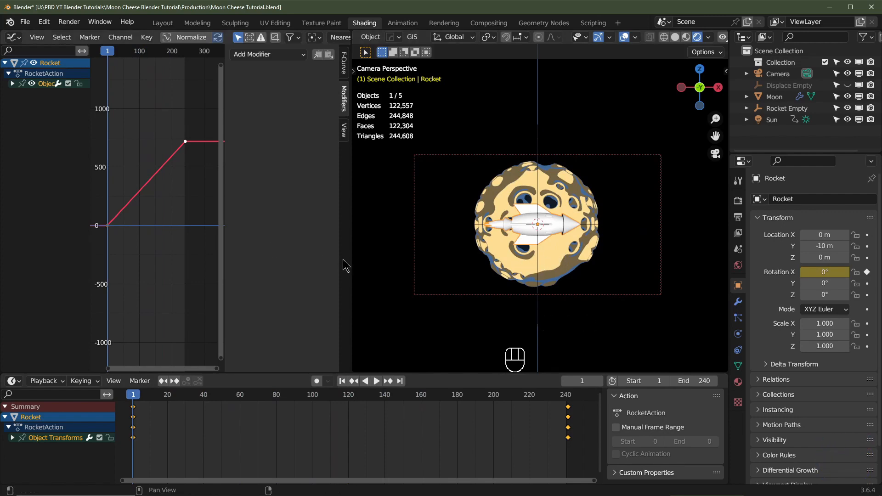
# Shrink the Graph Editor to widen the 3D viewport, enlarge the timeline area and switch it to the Shader Editor
pyautogui.moveTo(352, 257); pyautogui.dragTo(28, 259)
pyautogui.moveTo(18, 374); pyautogui.dragTo(19, 278)
pyautogui.click(14, 292)
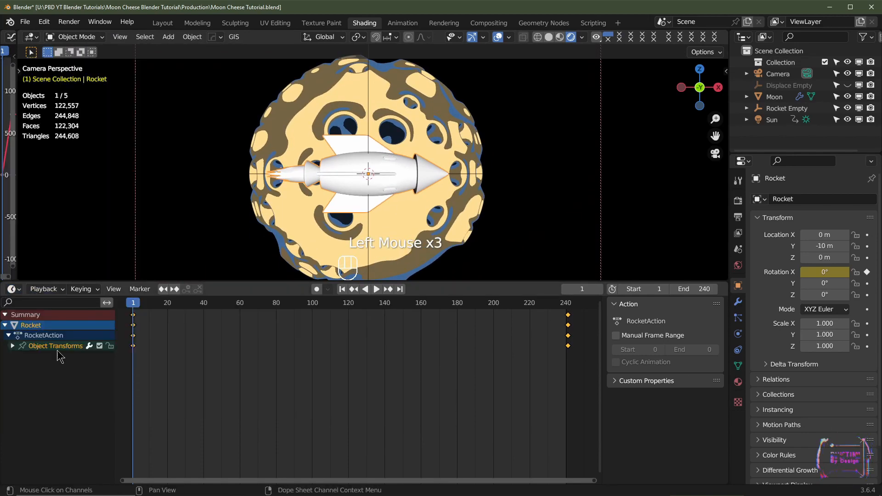
pyautogui.click(14, 292)
pyautogui.click(46, 396)
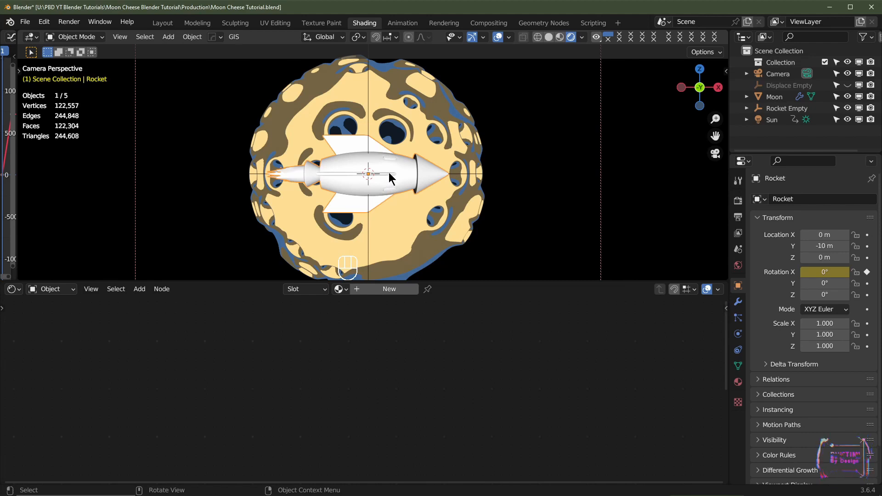
# Assign the existing Moon material to the Rocket
pyautogui.click(739, 382)
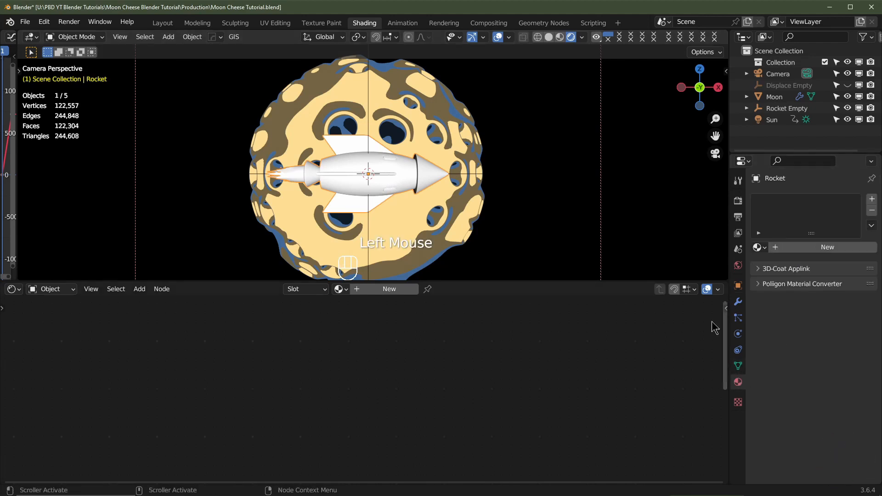
pyautogui.click(757, 248)
pyautogui.click(686, 265)
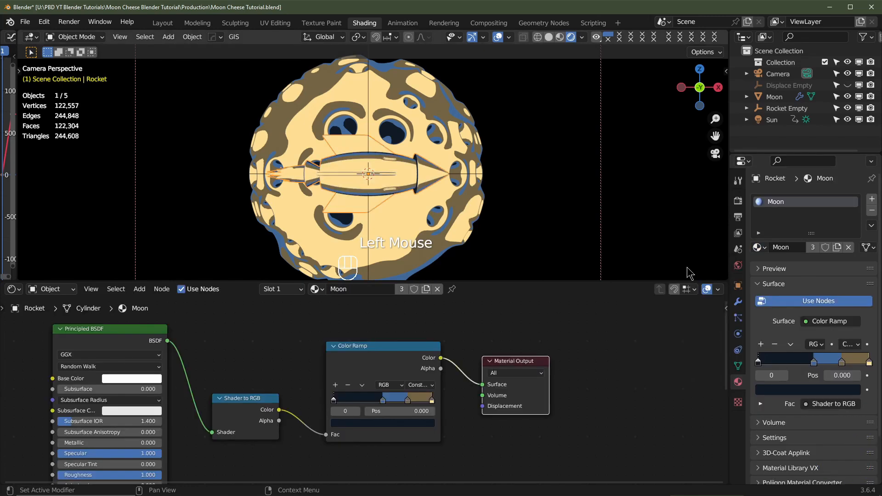
# Make the Rocket's material a single-user copy and rename it Rocket Toon Shader 1
pyautogui.click(813, 248)
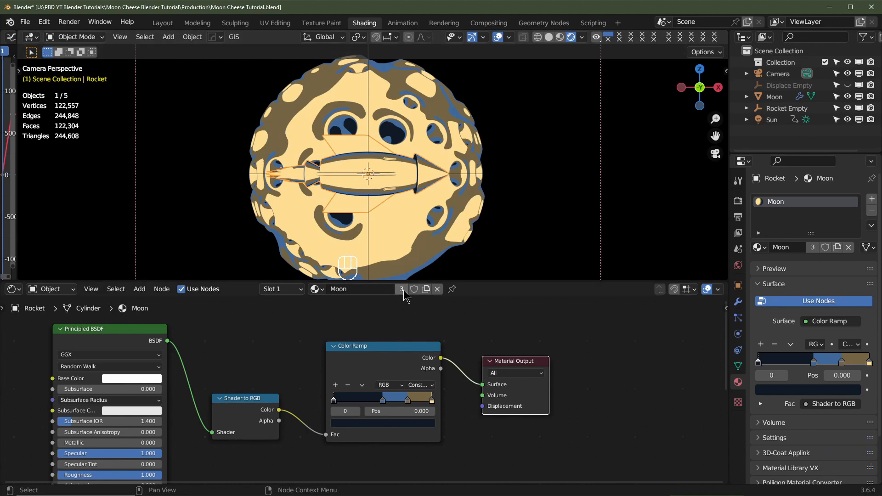
pyautogui.doubleClick(375, 289)
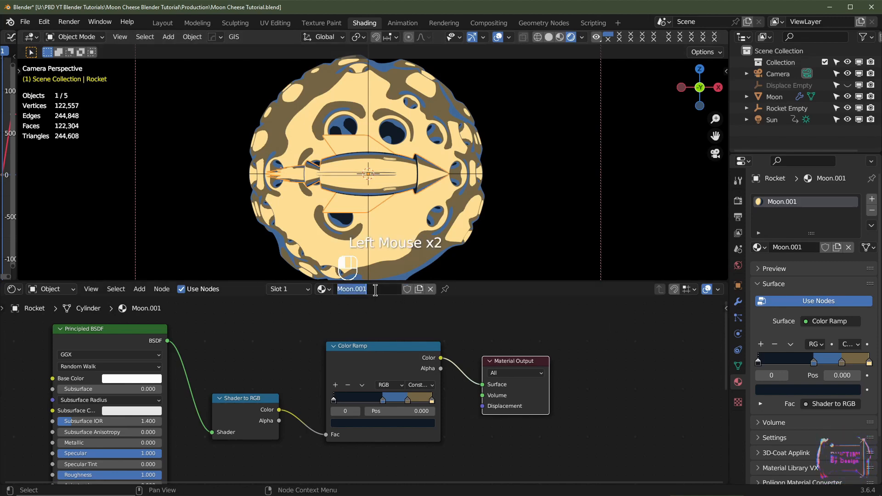
pyautogui.write('Rocket Toon Shader 1')
pyautogui.press('Return')
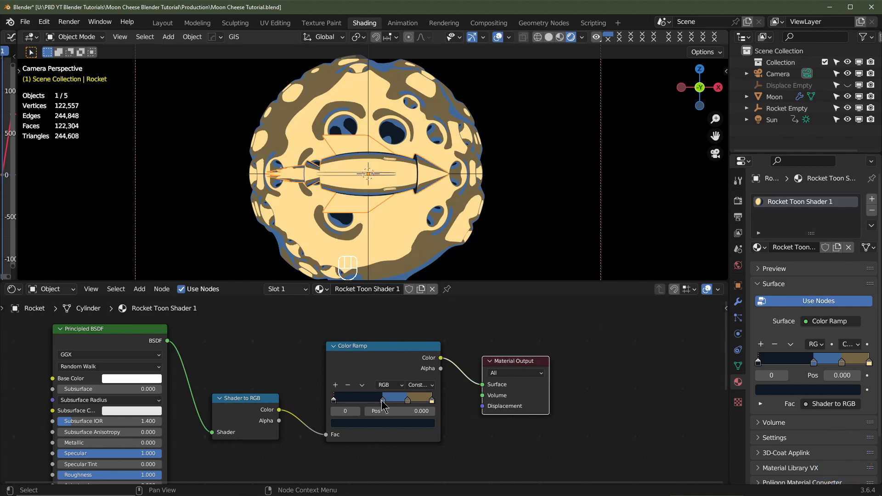
# Change the Color Ramp's last stop, at position 1.000, to bright red in the Rocket's material
pyautogui.click(432, 399)
pyautogui.click(424, 421)
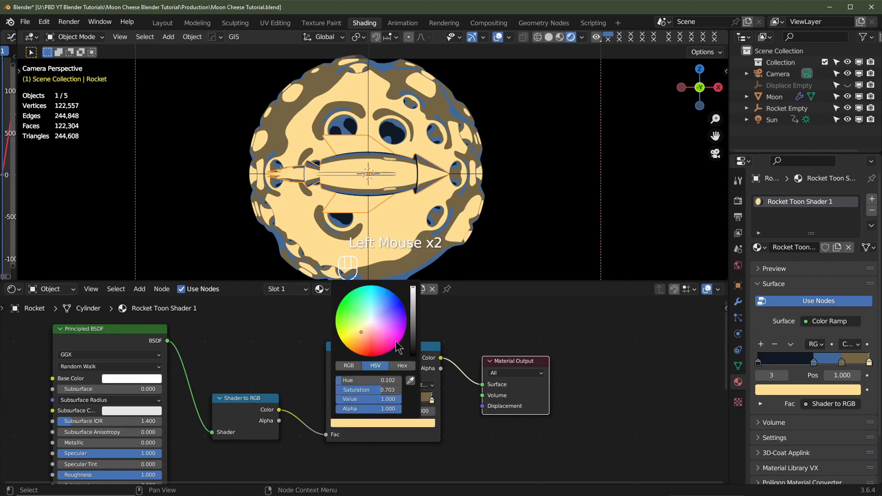
pyautogui.moveTo(375, 341); pyautogui.dragTo(361, 380)
pyautogui.click(350, 366)
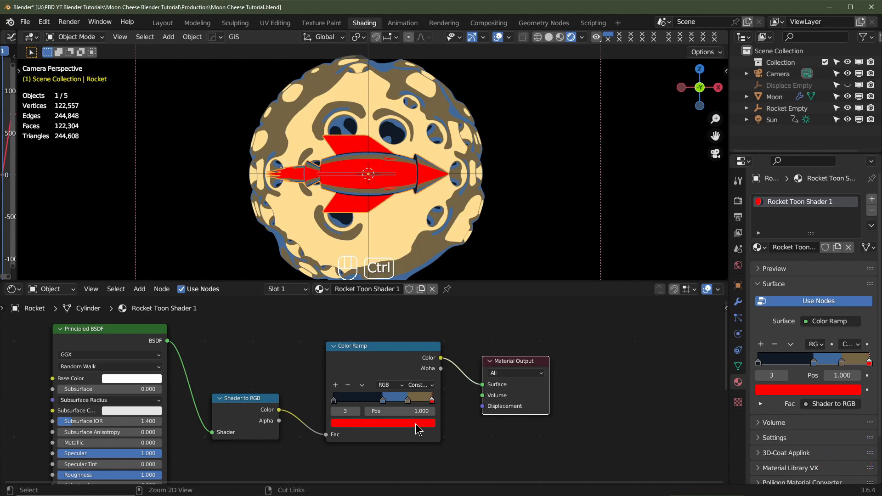
# Copy the bright red onto the Color Ramp stop at position 0.750 and darken it to deep red
pyautogui.hotkey('ctrl', 'c')
pyautogui.click(408, 400)
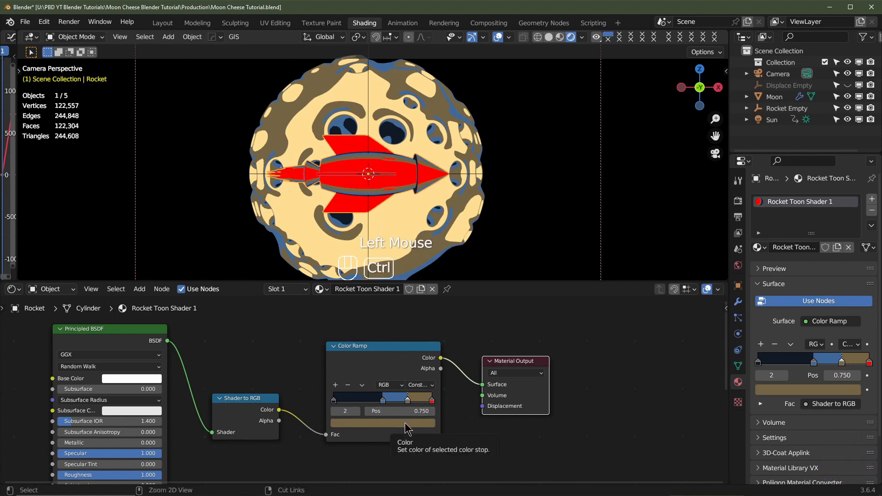
pyautogui.hotkey('ctrl', 'v')
pyautogui.click(407, 422)
pyautogui.scroll(-7, 407, 430)
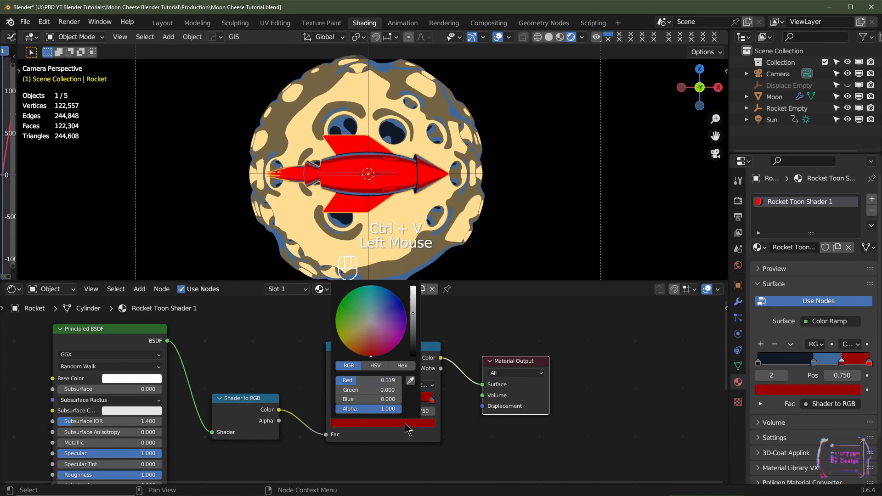
# Add a second material slot to the Rocket and assign Rocket Toon Shader 1 to it
pyautogui.click(870, 201)
pyautogui.click(759, 270)
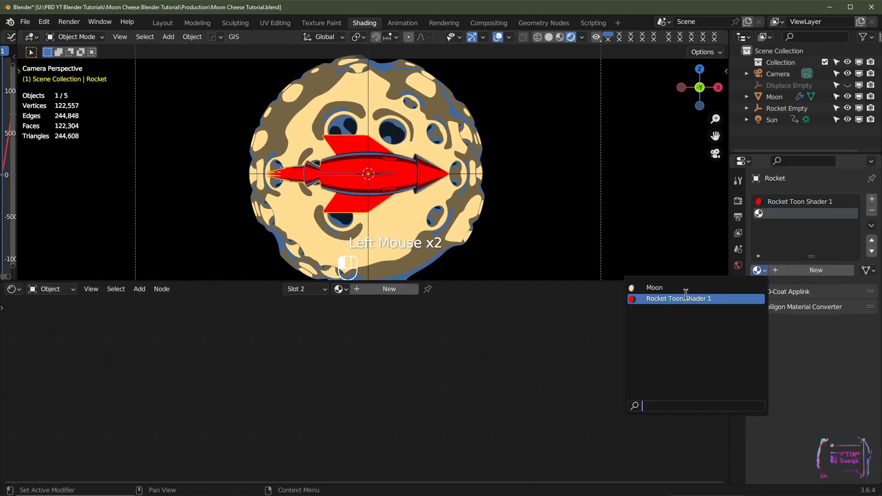
pyautogui.click(685, 299)
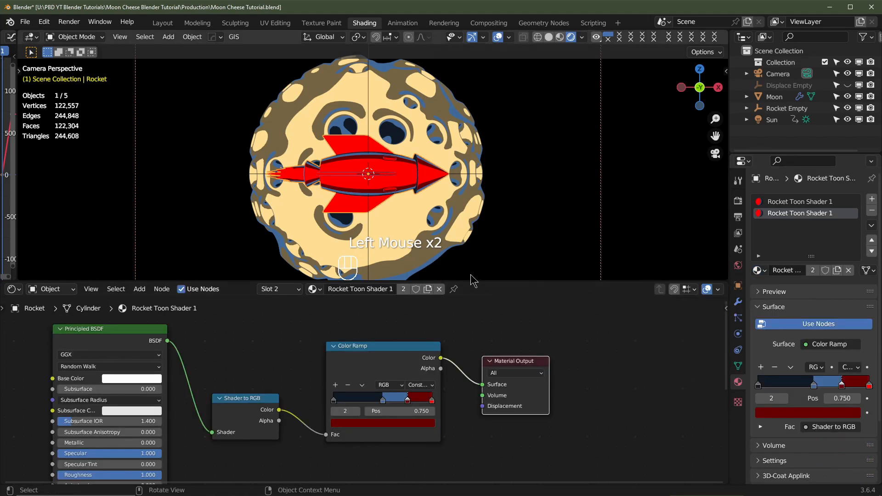
# Make the second slot's material a single-user copy and rename it Rocket Toon Shader 2
pyautogui.click(403, 289)
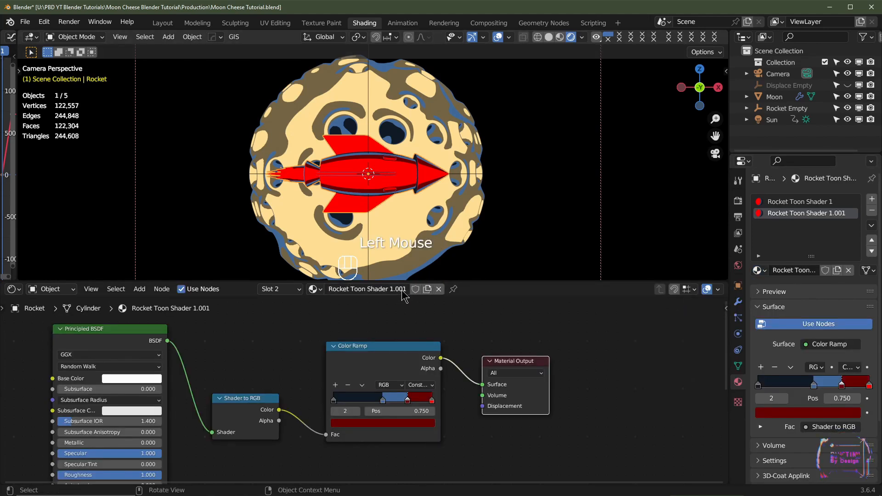
pyautogui.doubleClick(402, 289)
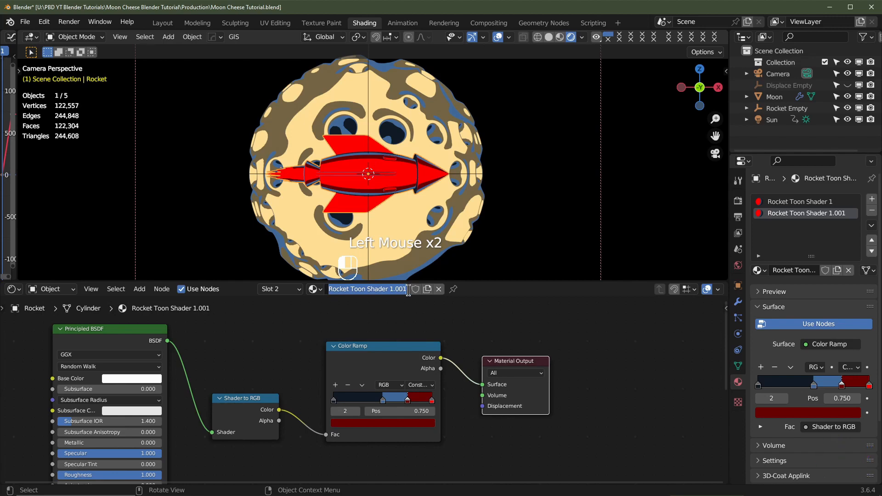
pyautogui.click(408, 290)
pyautogui.press('BackSpace')
pyautogui.press('BackSpace')
pyautogui.press('BackSpace')
pyautogui.write('2')
pyautogui.press('Return')
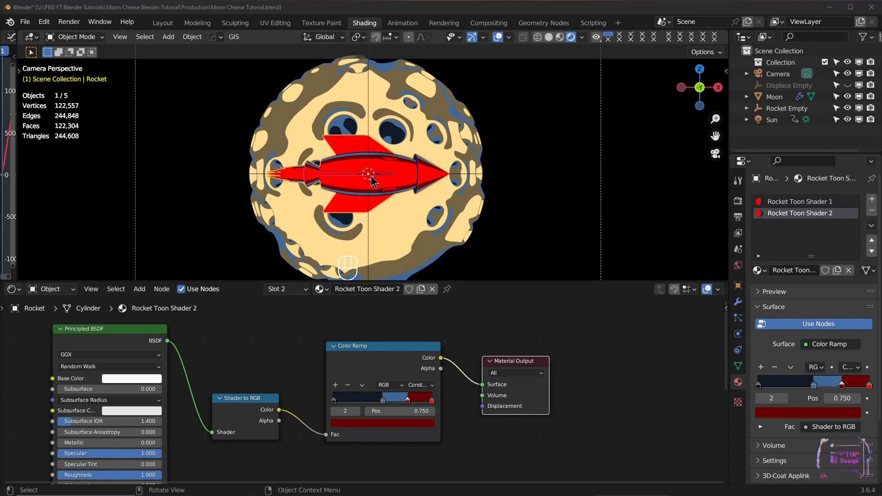
# Switch to solid shading, edit the Rocket in face mode and select both faces of the window near its nose
pyautogui.click(560, 37)
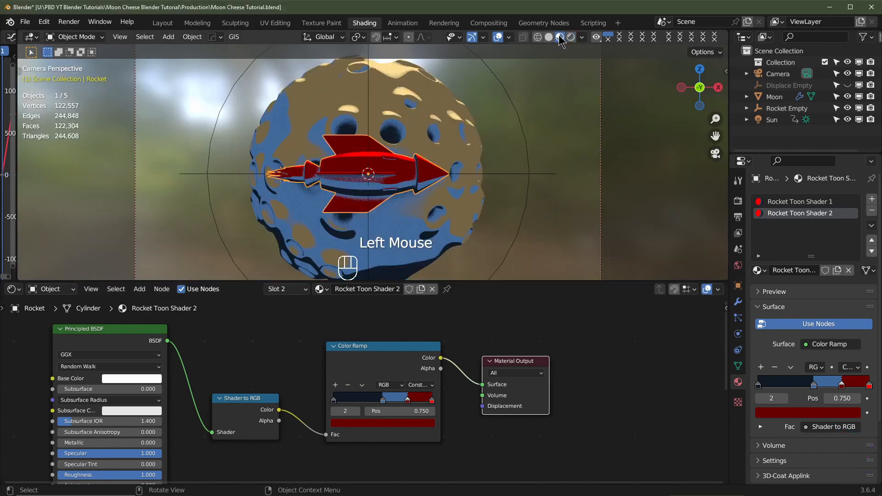
pyautogui.click(549, 37)
pyautogui.moveTo(404, 193)
pyautogui.mouseDown(button='middle')
pyautogui.moveTo(463, 206)
pyautogui.moveTo(422, 124)
pyautogui.mouseUp(button='middle')
pyautogui.press('Tab')
pyautogui.scroll(2, 468, 211)
pyautogui.press('3')
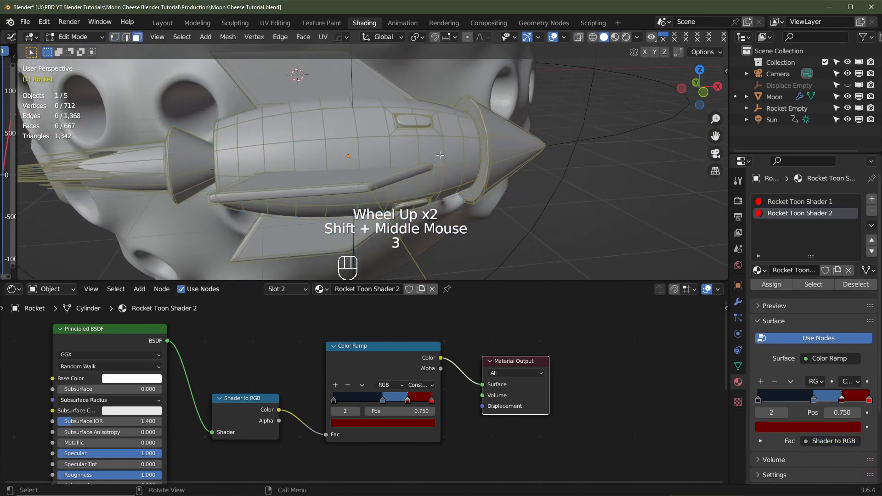
pyautogui.click(423, 121)
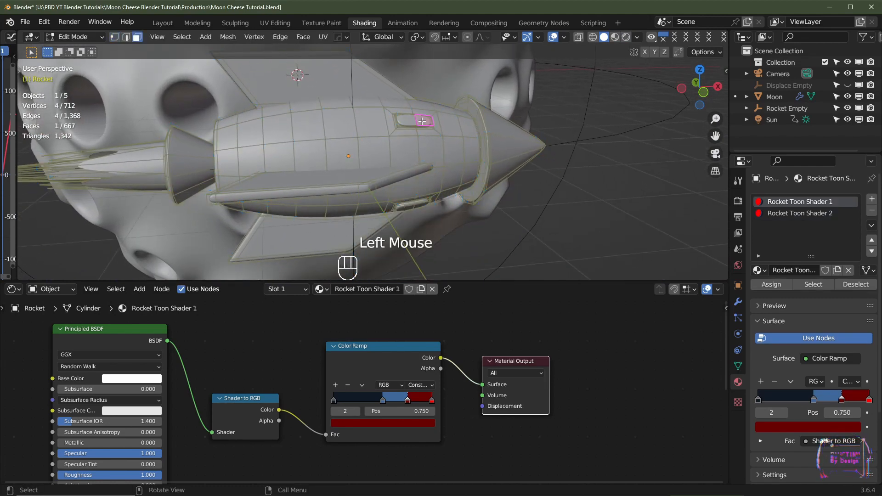
pyautogui.press('KP_Decimal')
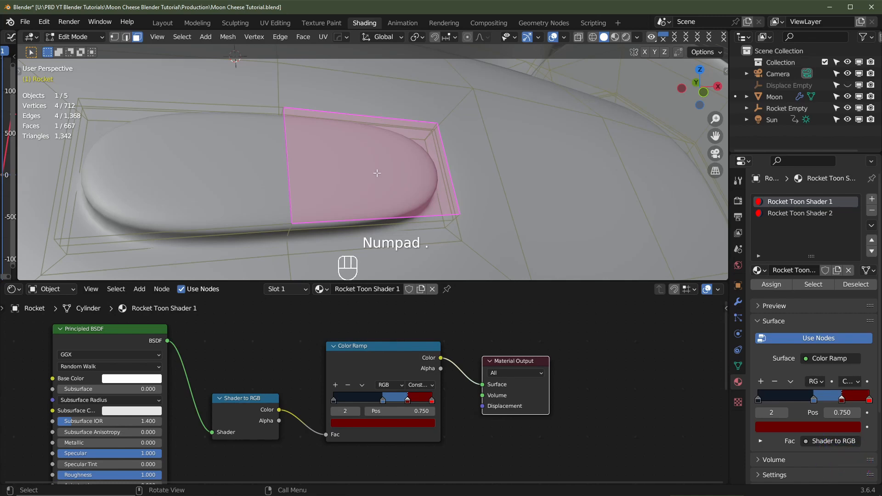
pyautogui.scroll(-3, 377, 172)
pyautogui.keyDown('shift'); pyautogui.click(320, 162); pyautogui.keyUp('shift')
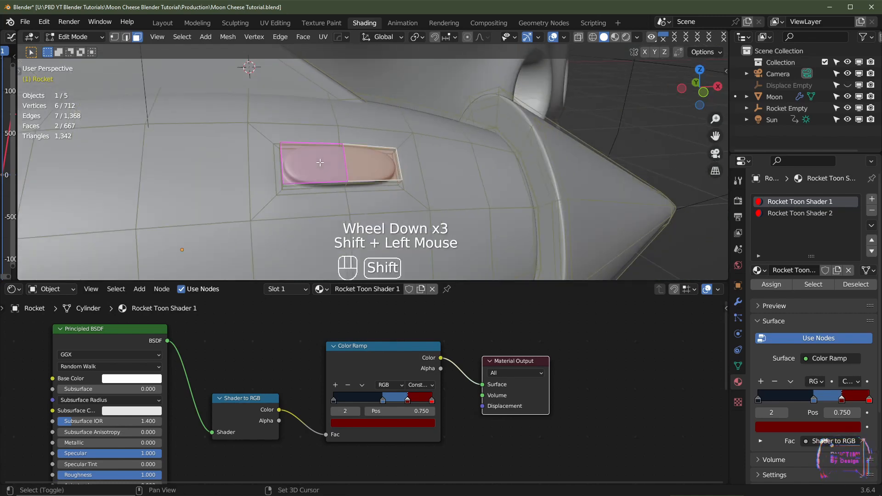
# Add the glass faces of the remaining windows around the Rocket's body to the selection
pyautogui.moveTo(321, 162); pyautogui.dragTo(436, 179, button='middle')
pyautogui.scroll(-2, 312, 159)
pyautogui.scroll(2, 302, 154)
pyautogui.keyDown('shift'); pyautogui.click(303, 154); pyautogui.keyUp('shift')
pyautogui.keyDown('shift'); pyautogui.click(335, 155); pyautogui.keyUp('shift')
pyautogui.keyDown('shift'); pyautogui.click(407, 120); pyautogui.keyUp('shift')
pyautogui.keyDown('shift'); pyautogui.click(384, 125); pyautogui.keyUp('shift')
pyautogui.keyDown('shift'); pyautogui.click(437, 125); pyautogui.keyUp('shift')
pyautogui.keyDown('shift'); pyautogui.click(482, 123); pyautogui.keyUp('shift')
# Expand the window selection by one ring of faces, assign Rocket Toon Shader 2 to it and return to Object Mode
pyautogui.moveTo(481, 123); pyautogui.dragTo(437, 146, button='middle')
pyautogui.scroll(2, 437, 146)
pyautogui.keyDown('shift'); pyautogui.moveTo(438, 146); pyautogui.dragTo(460, 163, button='middle'); pyautogui.keyUp('shift')
pyautogui.scroll(1, 462, 165)
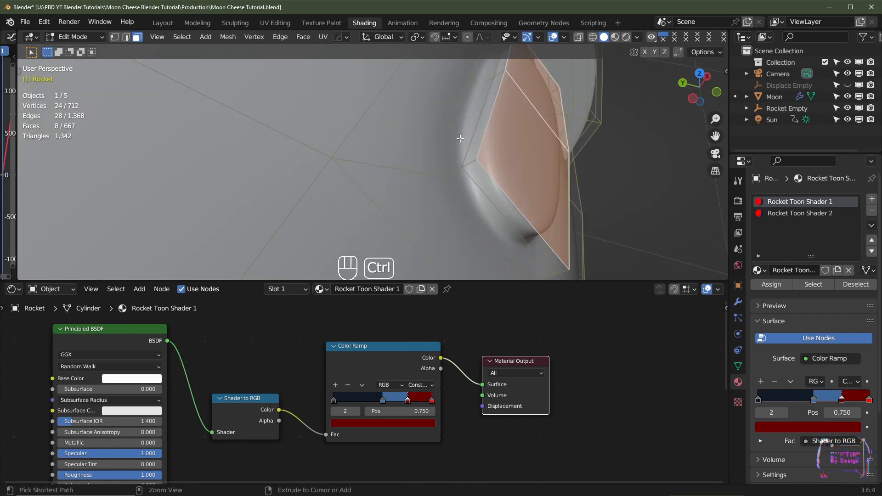
pyautogui.press('ctrl+KP_Add')
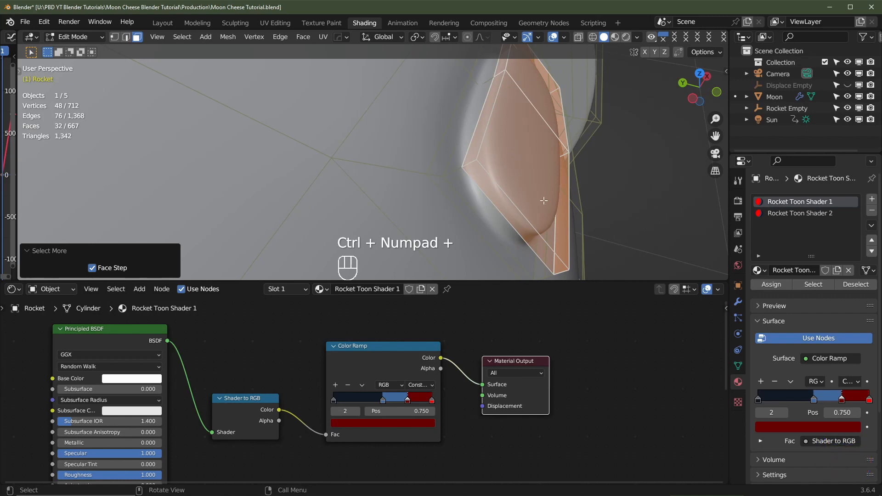
pyautogui.scroll(-3, 544, 201)
pyautogui.moveTo(543, 200); pyautogui.dragTo(515, 184, button='middle')
pyautogui.click(799, 214)
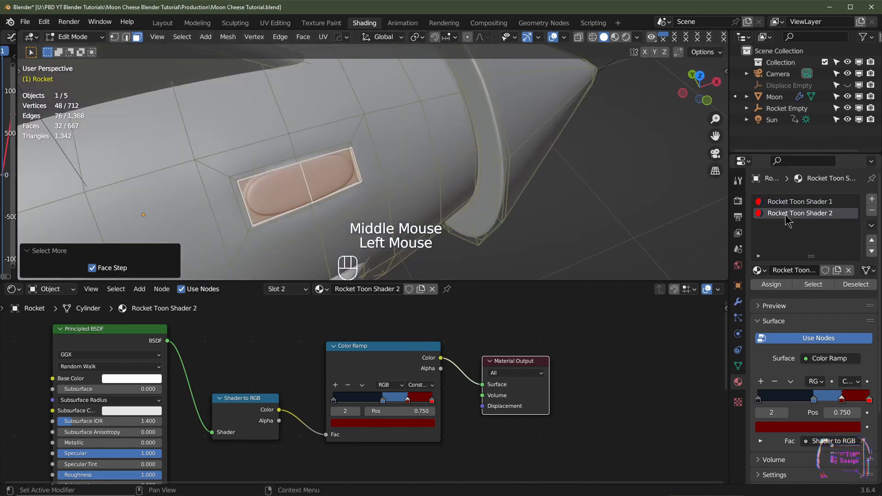
pyautogui.click(773, 286)
pyautogui.press('Tab')
# Switch to rendered shading and set the last Color Ramp stop of Rocket Toon Shader 2, at position 1.000, to light blue
pyautogui.click(571, 38)
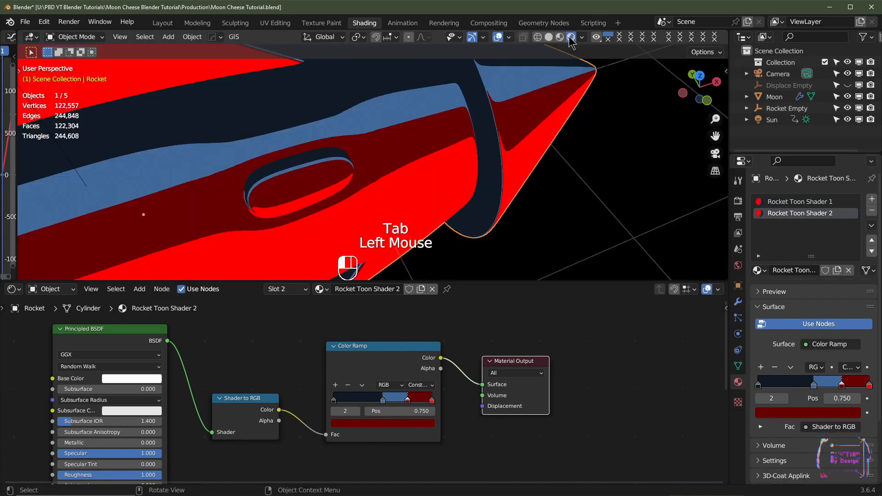
pyautogui.keyDown('shift'); pyautogui.moveTo(337, 239); pyautogui.dragTo(435, 170, button='middle'); pyautogui.keyUp('shift')
pyautogui.click(432, 402)
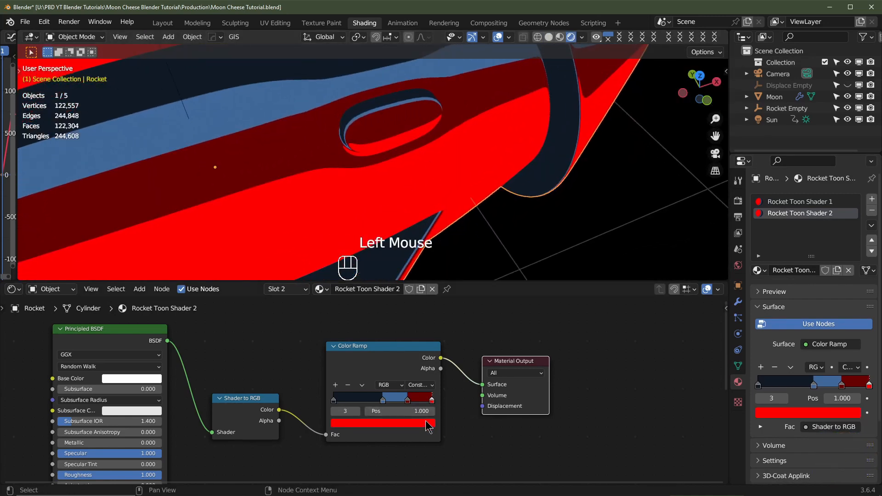
pyautogui.click(421, 423)
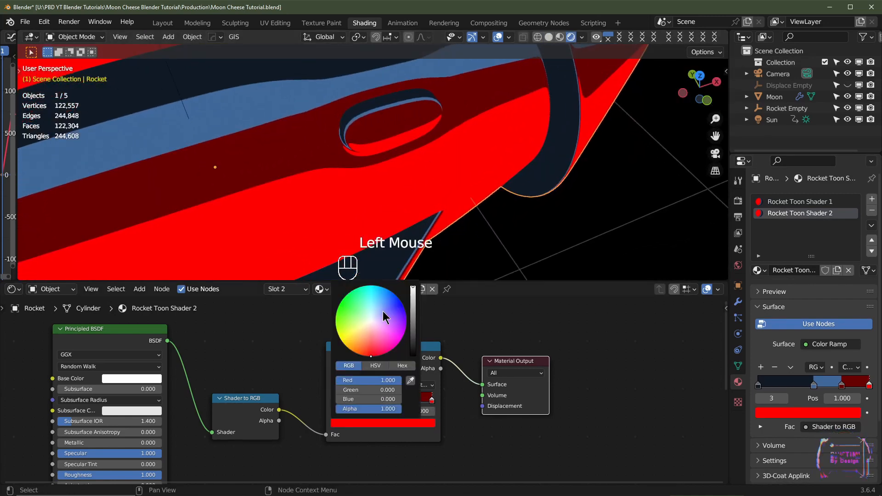
pyautogui.moveTo(381, 311); pyautogui.dragTo(382, 304)
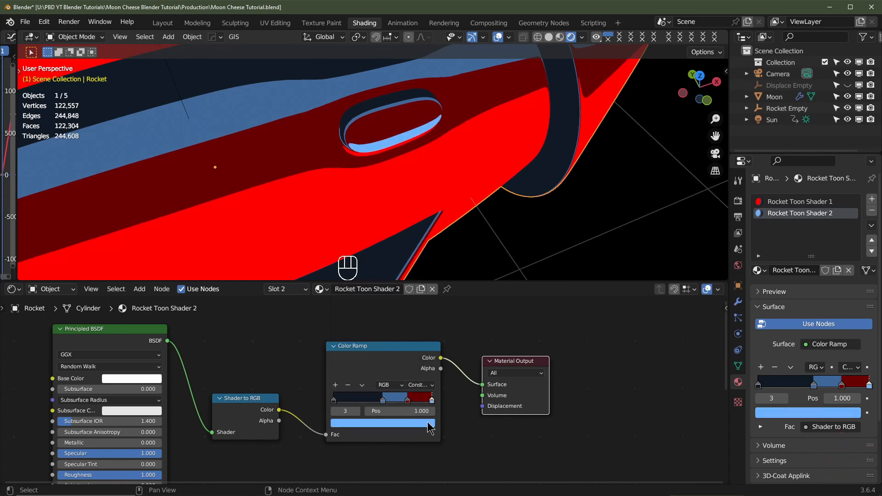
# Copy the light blue onto the Color Ramp stop at position 0.750 and darken it to medium blue
pyautogui.hotkey('ctrl', 'c')
pyautogui.click(407, 401)
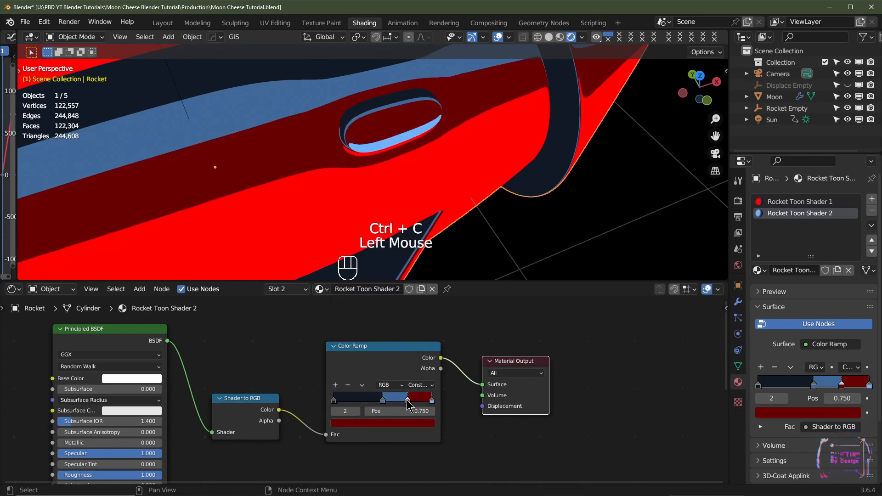
pyautogui.hotkey('ctrl', 'v')
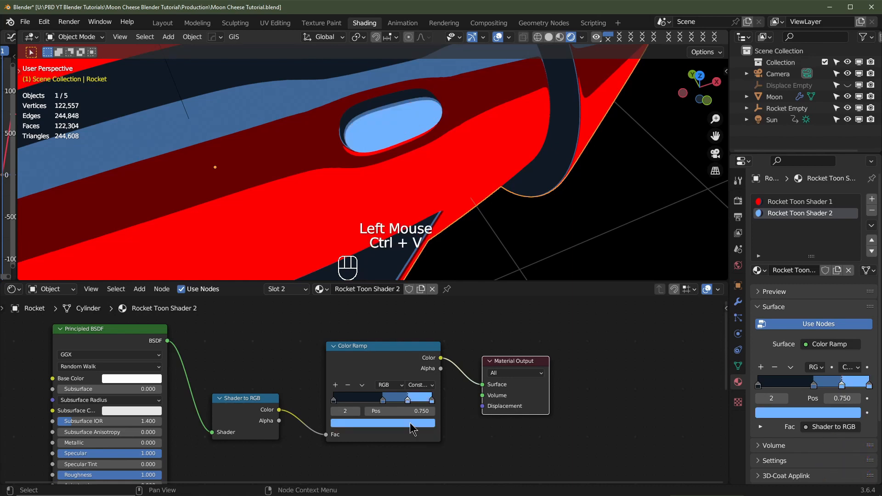
pyautogui.click(411, 423)
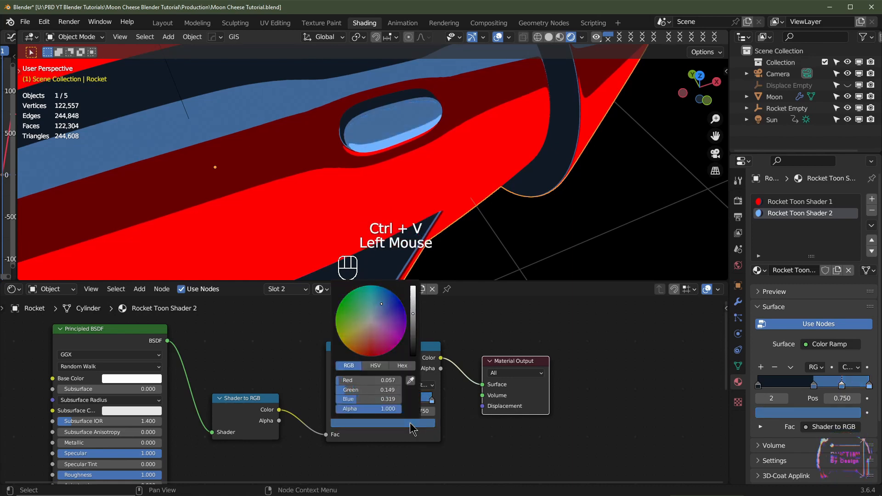
# Darken the Color Ramp stop at position 0.500 to navy blue and reselect the stop at 0.750
pyautogui.click(383, 400)
pyautogui.click(391, 423)
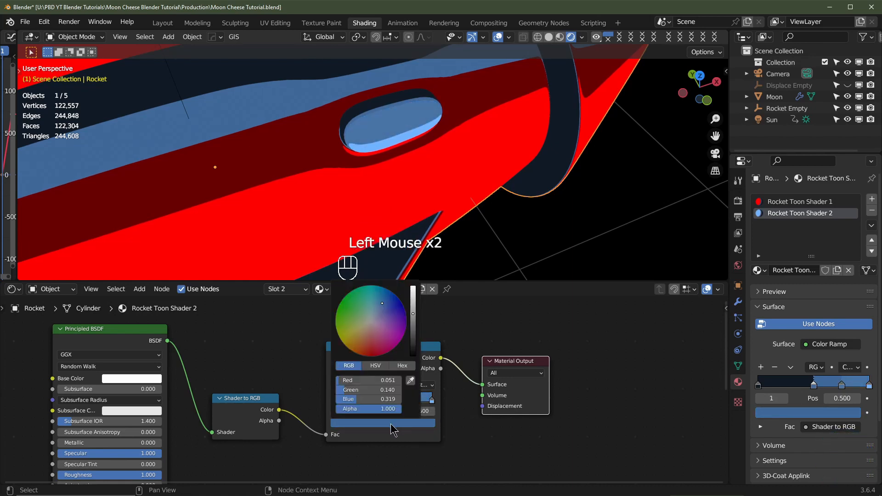
pyautogui.click(391, 424)
pyautogui.click(391, 424)
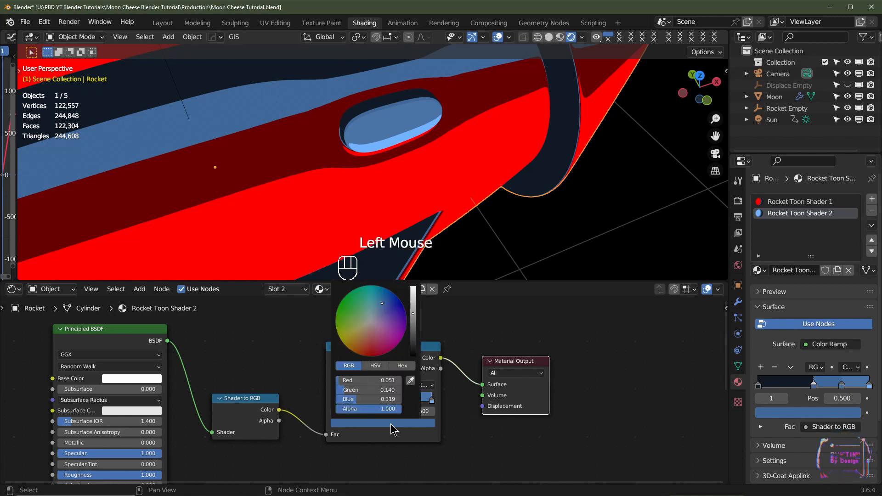
pyautogui.scroll(-5, 391, 423)
pyautogui.click(408, 400)
pyautogui.moveTo(413, 150); pyautogui.dragTo(417, 130, button='middle')
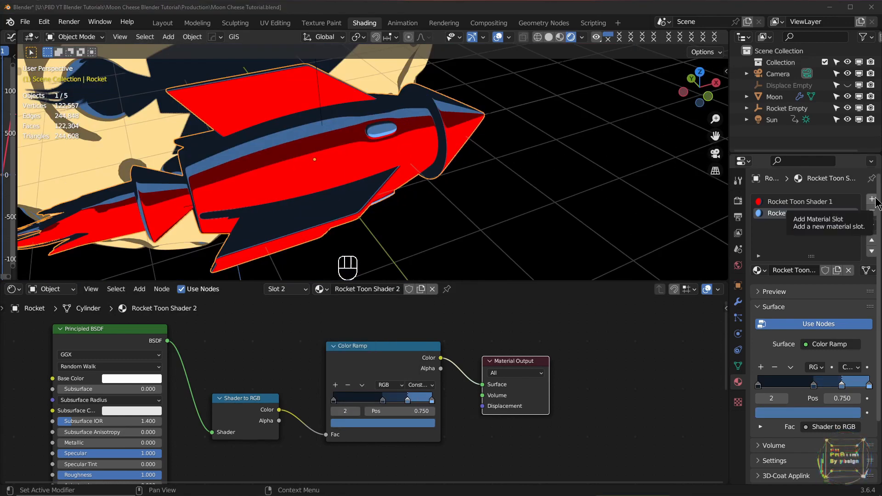
# Add a third material slot to the Rocket and assign Rocket Toon Shader 1 to it
pyautogui.click(872, 200)
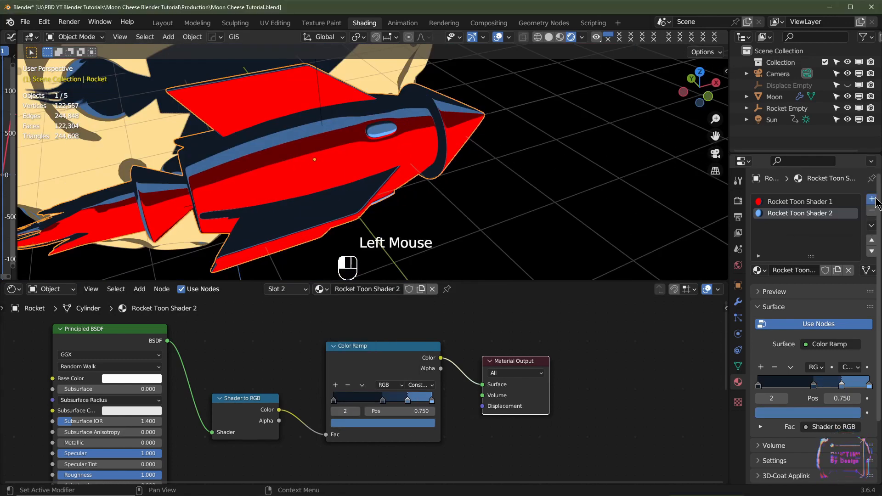
pyautogui.click(758, 270)
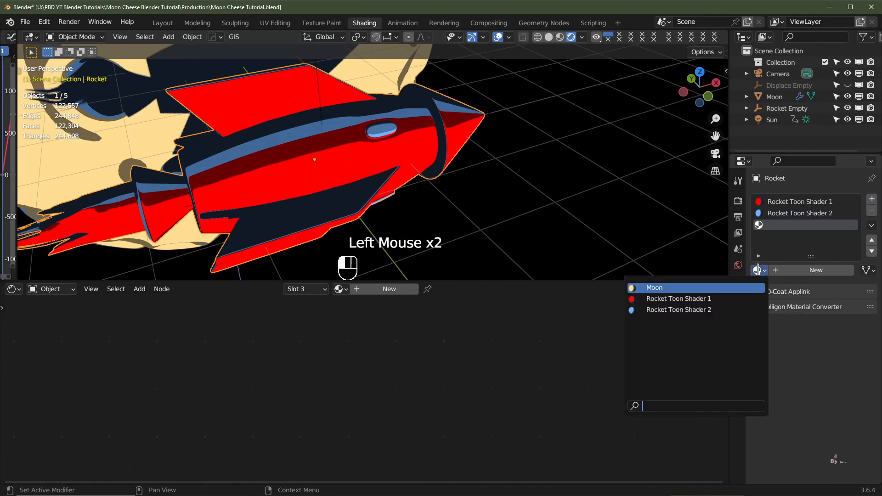
pyautogui.click(713, 298)
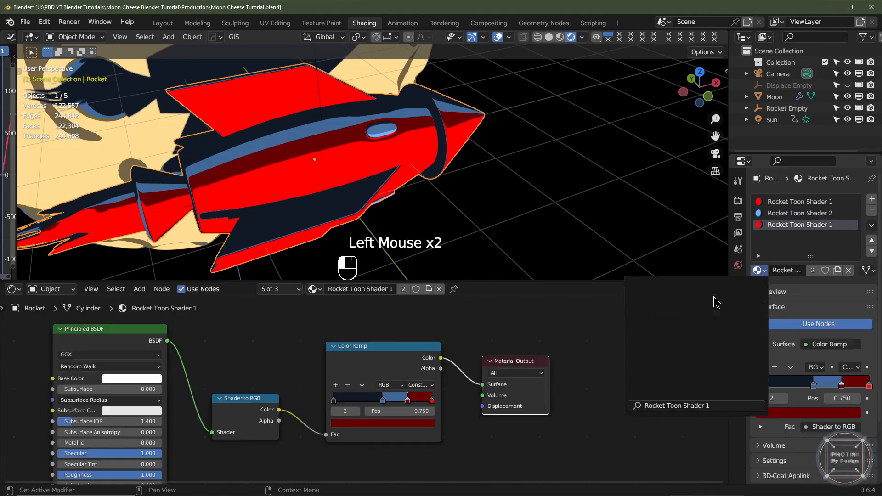
# Make the third slot's material a single-user copy and rename it Rocket Toon Shader 3
pyautogui.click(404, 290)
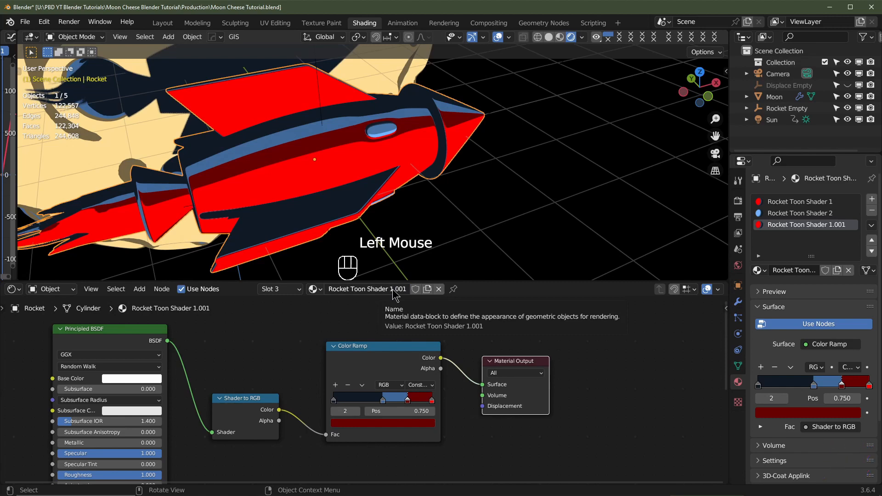
pyautogui.doubleClick(393, 289)
pyautogui.click(412, 287)
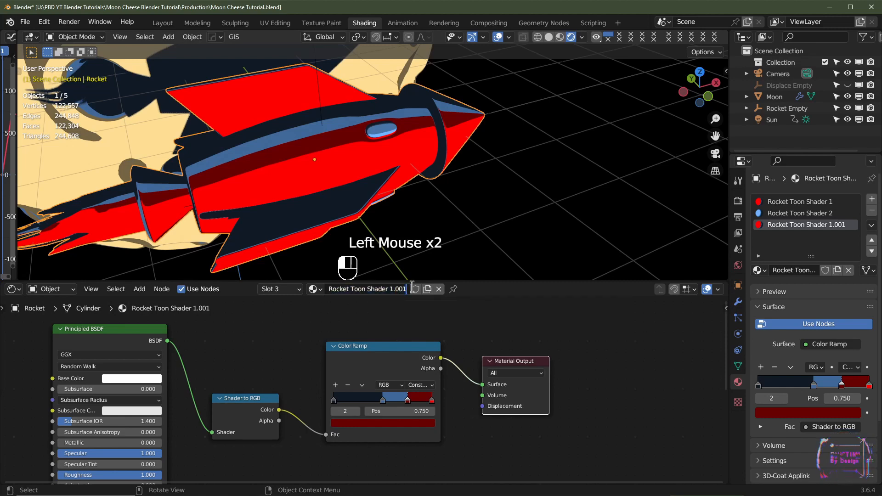
pyautogui.press('BackSpace')
pyautogui.press('BackSpace')
pyautogui.press('BackSpace')
pyautogui.press('BackSpace')
pyautogui.press('BackSpace')
pyautogui.press('BackSpace')
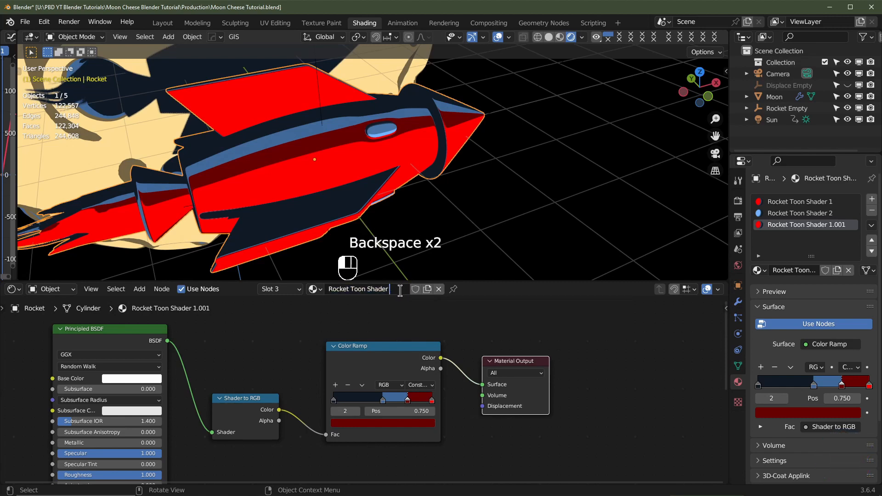
pyautogui.press('Return')
# Set the last Color Ramp stop of Rocket Toon Shader 3, at position 1.000, to bright yellow
pyautogui.keyDown('shift'); pyautogui.moveTo(490, 169); pyautogui.dragTo(390, 164, button='middle'); pyautogui.keyUp('shift')
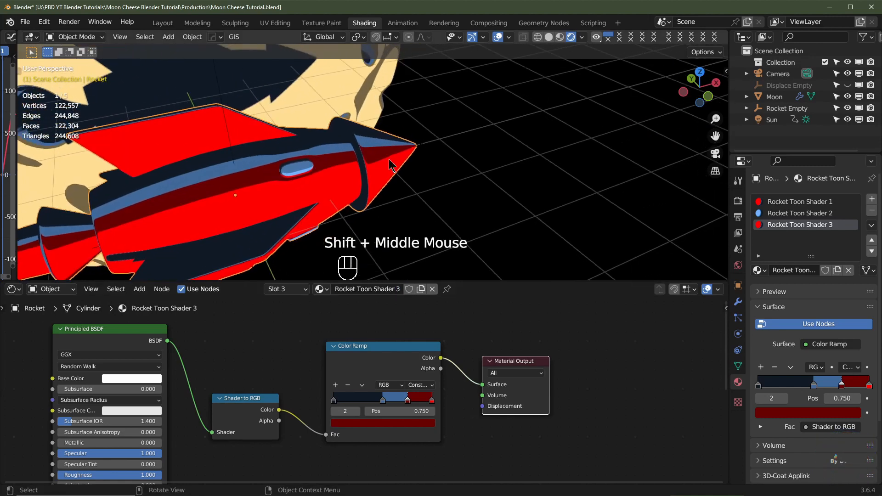
pyautogui.click(432, 401)
pyautogui.click(419, 424)
pyautogui.click(341, 340)
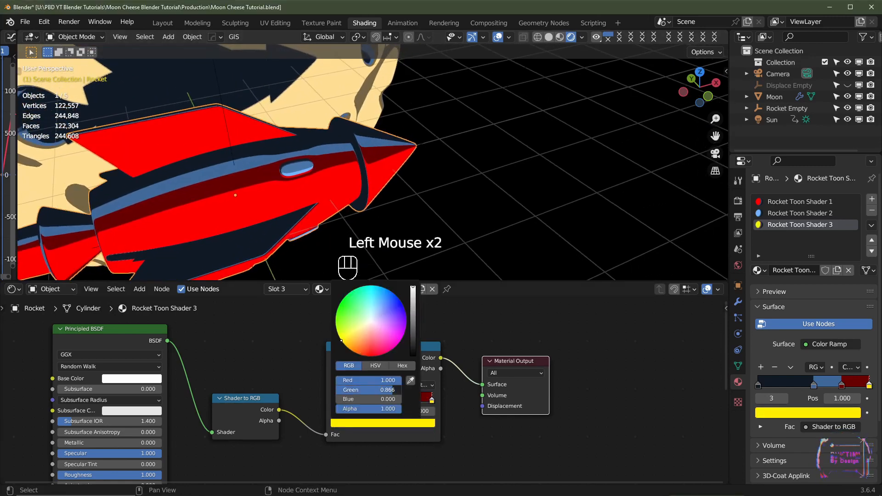
# Copy the bright yellow to the Color Ramp stop at position 0.750 of Rocket Toon Shader 3 and darken it to olive yellow
pyautogui.hotkey('ctrl', 'c')
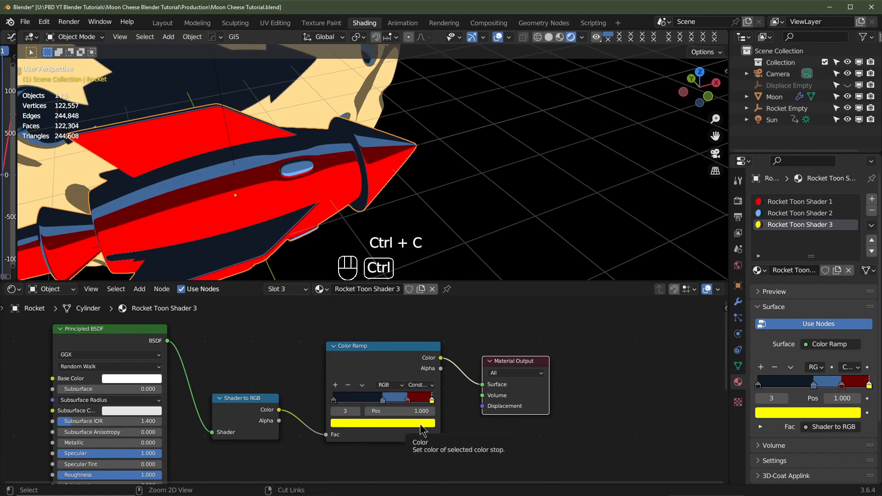
pyautogui.click(408, 404)
pyautogui.click(408, 401)
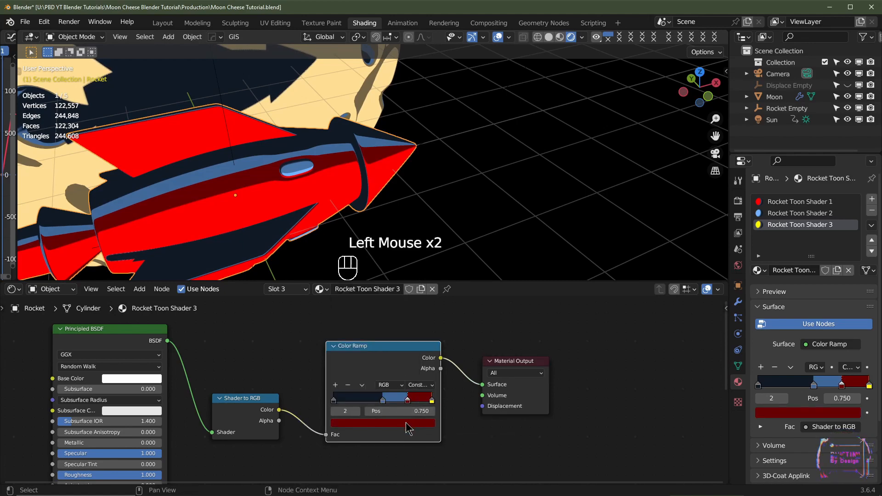
pyautogui.hotkey('ctrl', 'v')
pyautogui.click(407, 422)
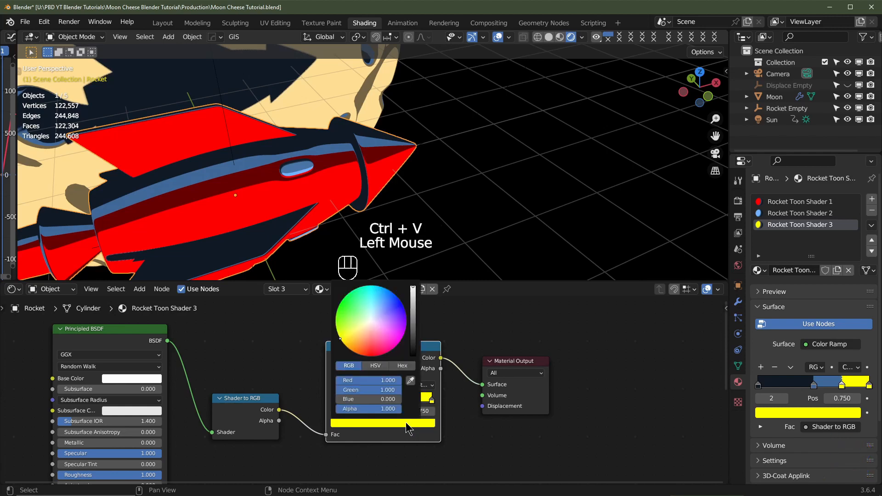
pyautogui.scroll(-8, 407, 428)
pyautogui.moveTo(406, 405); pyautogui.dragTo(288, 388, button='middle')
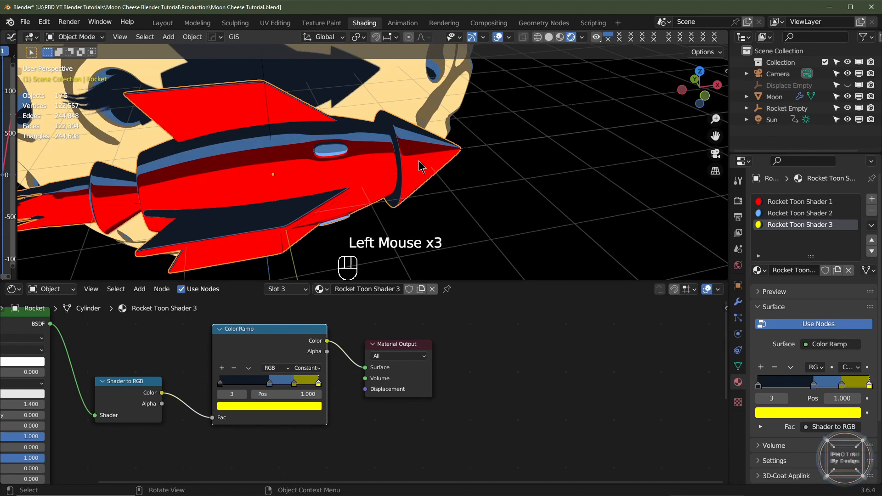
# Select all linked faces of the rocket's nose cone and assign Rocket Toon Shader 3 to them
pyautogui.press('Tab')
pyautogui.moveTo(476, 164); pyautogui.dragTo(388, 169, button='middle')
pyautogui.click(388, 170)
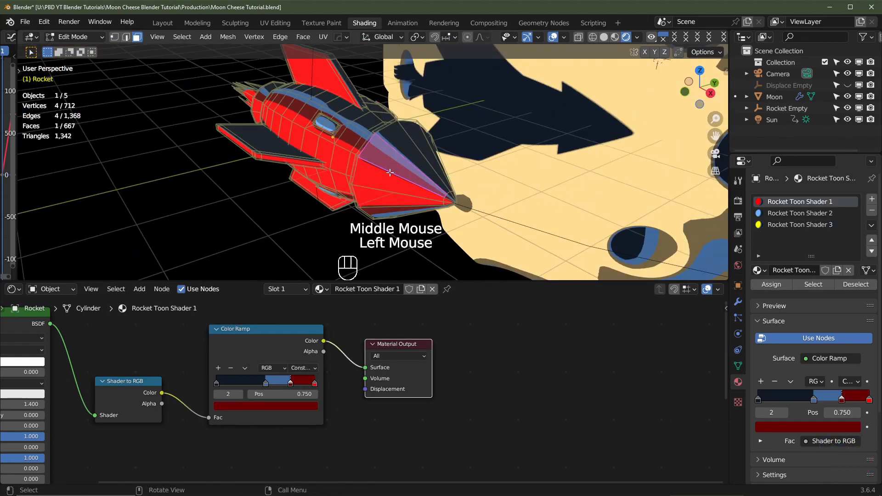
pyautogui.hotkey('ctrl', 'l')
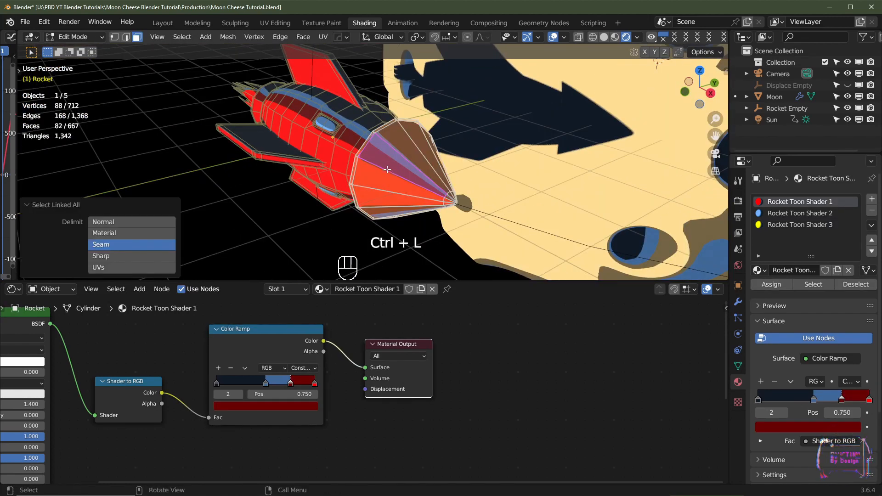
pyautogui.moveTo(392, 207); pyautogui.dragTo(509, 201, button='middle')
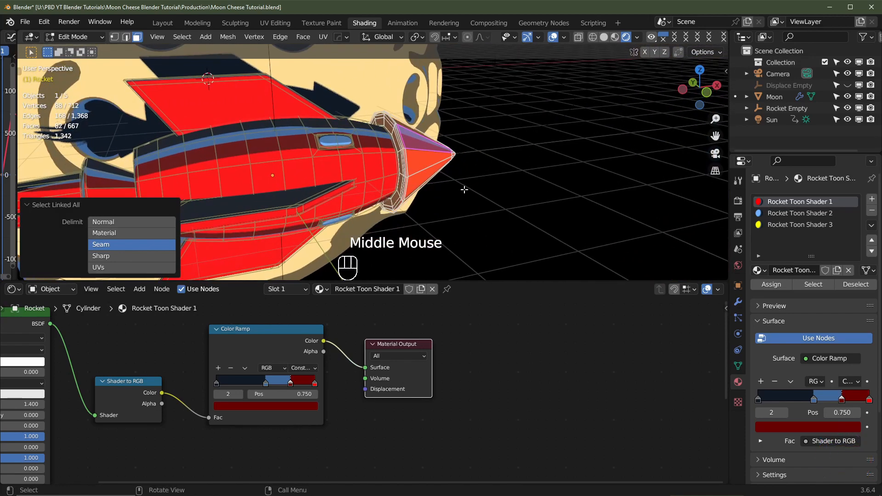
pyautogui.click(789, 225)
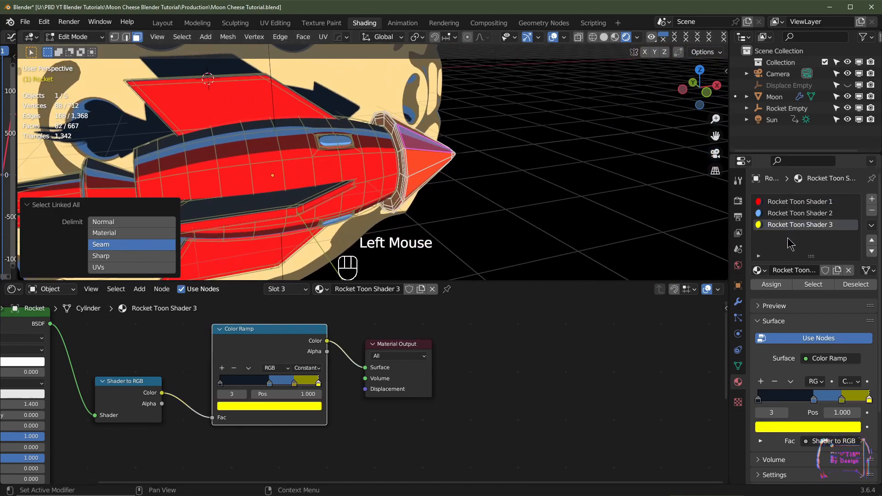
pyautogui.click(771, 285)
pyautogui.scroll(-2, 538, 181)
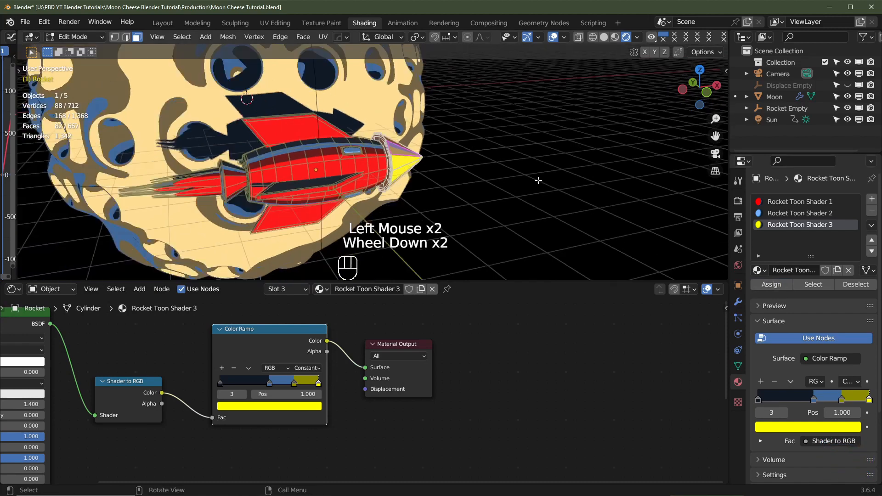
pyautogui.press('Tab')
# Add a fourth material slot to the Rocket and assign Rocket Toon Shader 1 to it
pyautogui.keyDown('shift'); pyautogui.moveTo(538, 181); pyautogui.dragTo(642, 224, button='middle'); pyautogui.keyUp('shift')
pyautogui.scroll(1, 643, 224)
pyautogui.moveTo(350, 204); pyautogui.dragTo(343, 175, button='middle')
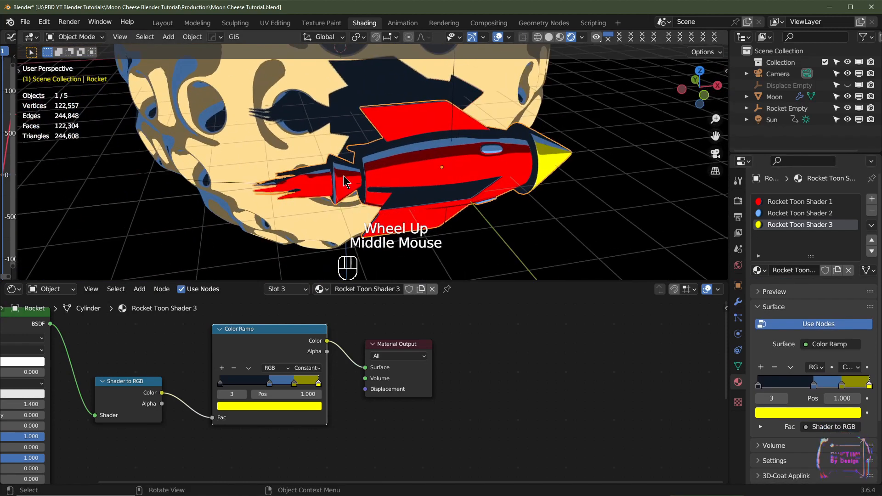
pyautogui.click(872, 200)
pyautogui.click(758, 270)
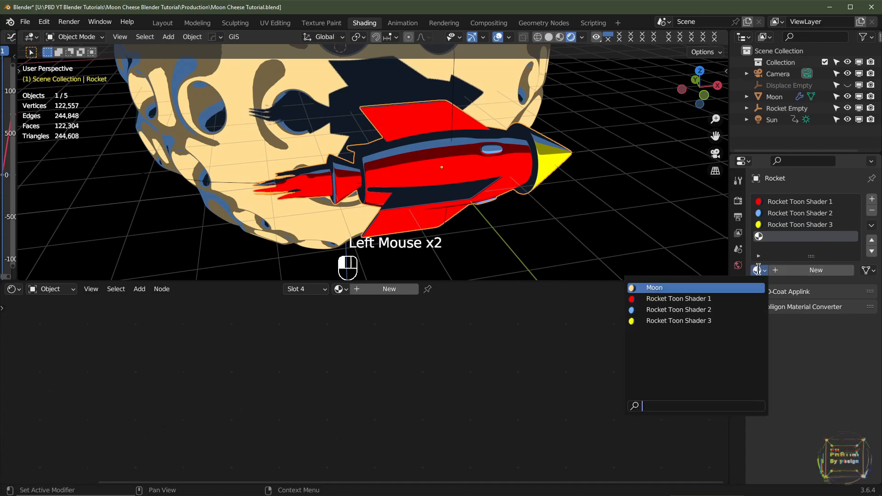
pyautogui.click(699, 299)
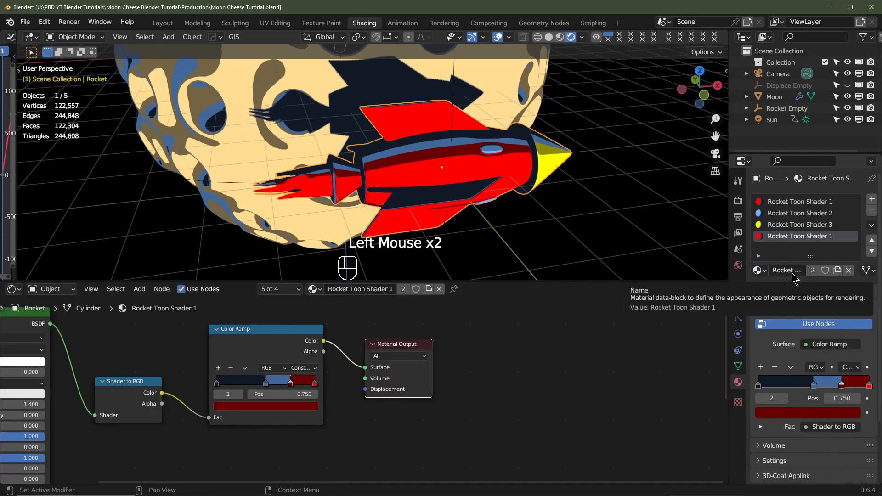
# Make the fourth slot's material a single-user copy and rename it Rocket Toon Shader 4
pyautogui.click(812, 271)
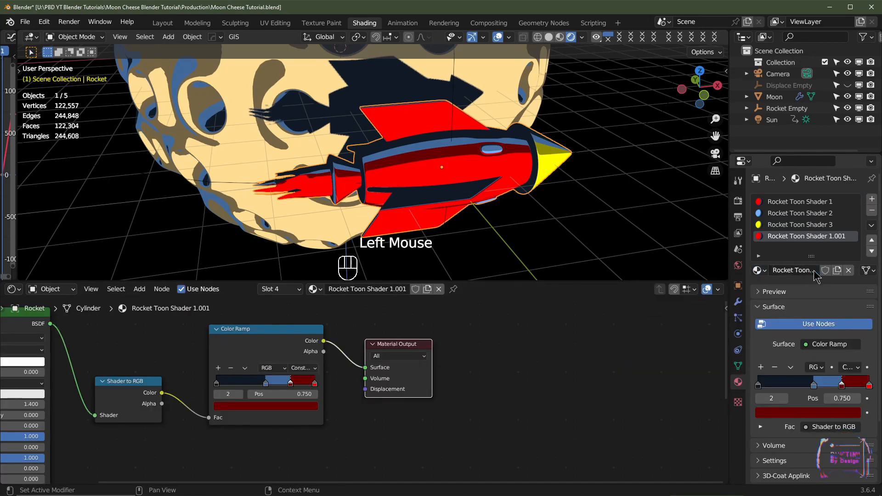
pyautogui.doubleClick(794, 271)
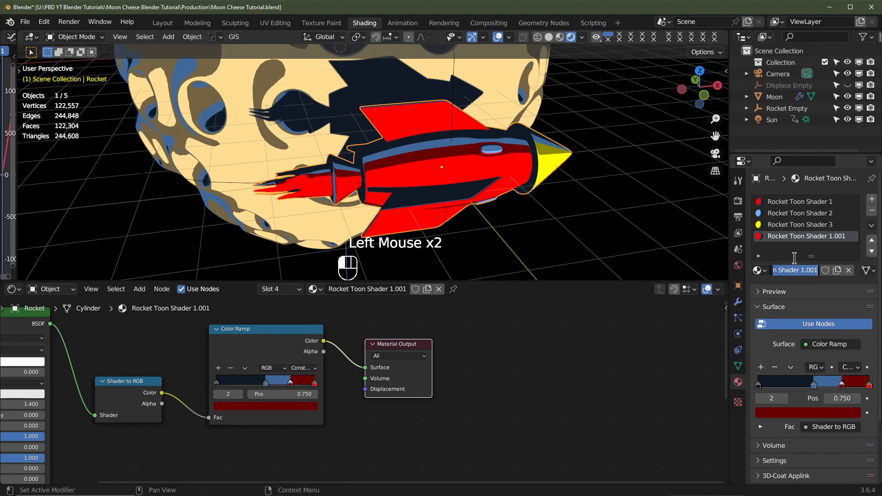
pyautogui.press('BackSpace')
pyautogui.press('BackSpace')
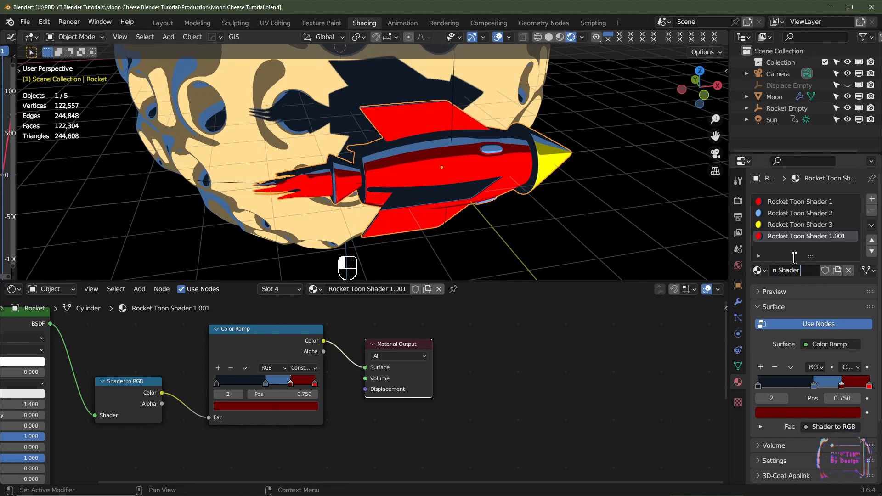
pyautogui.click(794, 258)
# Set the last Color Ramp stop of Rocket Toon Shader 4, at position 1.000, to a neutral light grey with RGB values of 0.5
pyautogui.keyDown('shift'); pyautogui.moveTo(460, 253); pyautogui.dragTo(467, 253, button='middle'); pyautogui.keyUp('shift')
pyautogui.scroll(2, 320, 387)
pyautogui.moveTo(306, 403); pyautogui.dragTo(342, 404, button='middle')
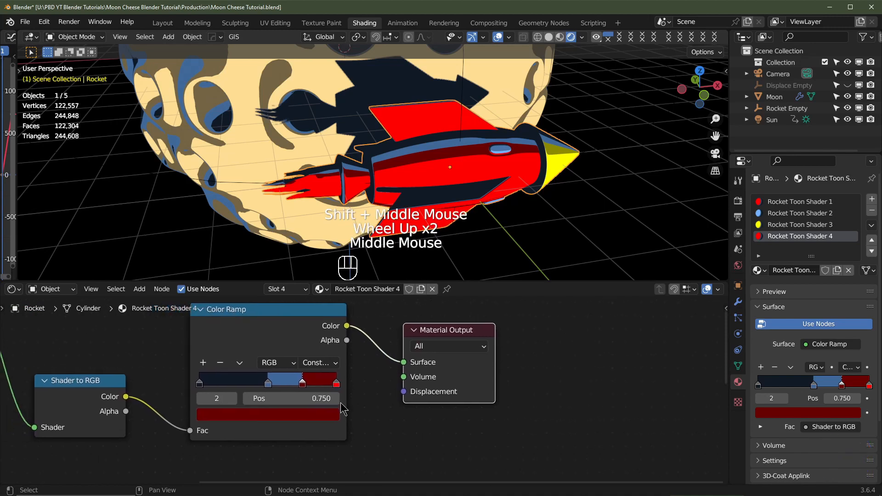
pyautogui.click(334, 385)
pyautogui.click(320, 416)
pyautogui.scroll(-20, 320, 416)
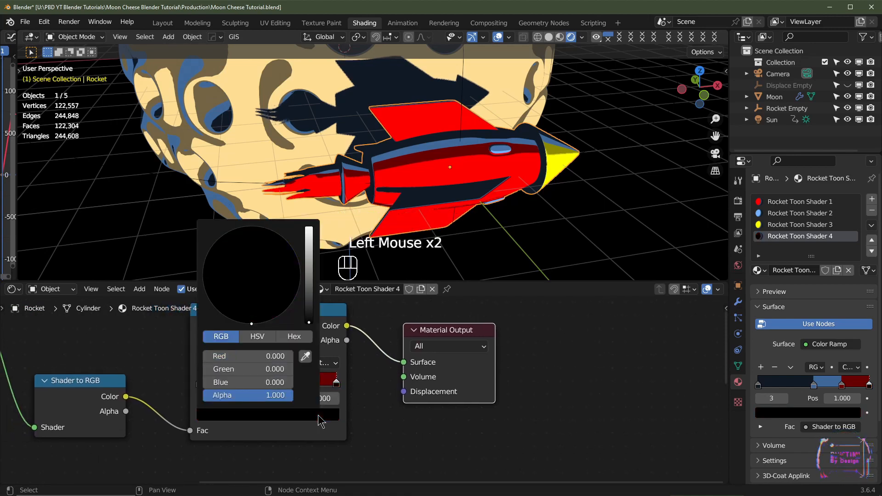
pyautogui.click(322, 416)
pyautogui.scroll(15, 324, 422)
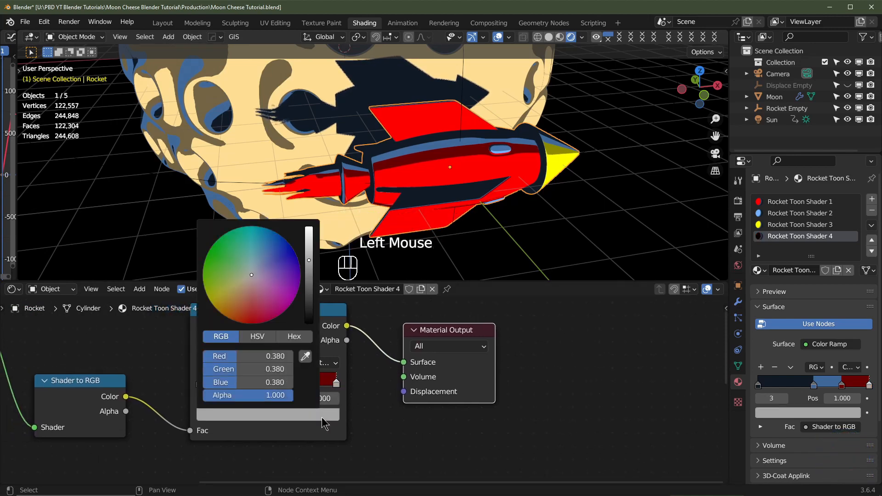
pyautogui.scroll(-2, 325, 422)
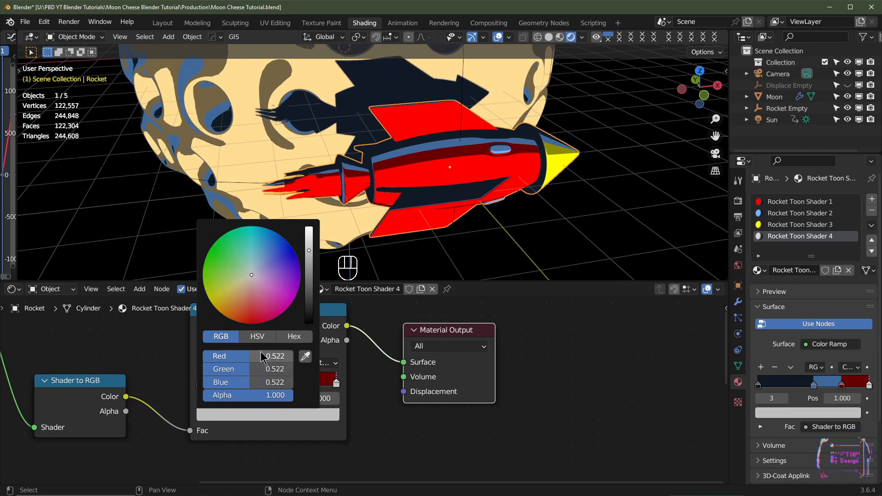
pyautogui.moveTo(263, 355); pyautogui.dragTo(262, 395)
pyautogui.write('.5')
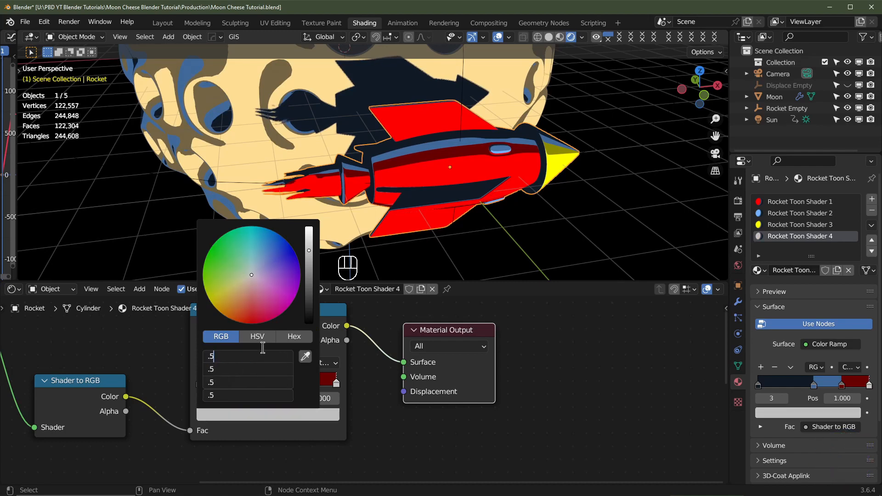
pyautogui.press('Return')
pyautogui.moveTo(250, 392); pyautogui.dragTo(301, 391)
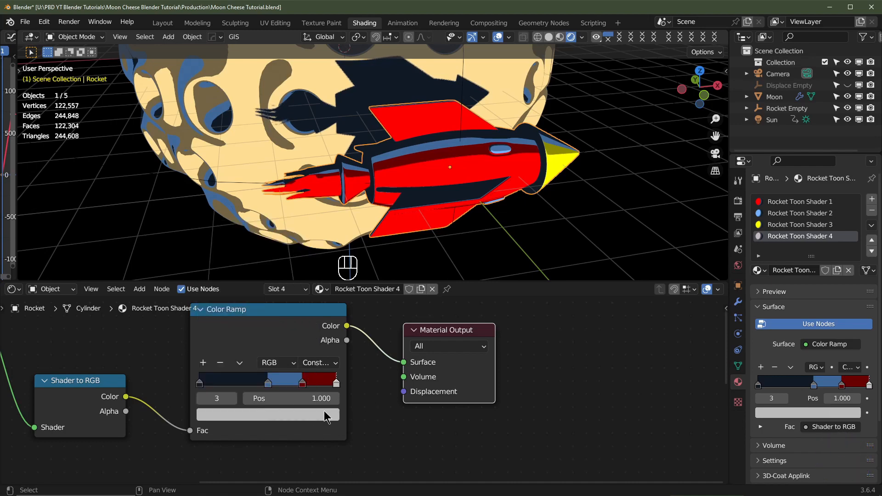
# Copy the light grey to the Color Ramp stop at position 0.750 and darken it to dark grey
pyautogui.hotkey('ctrl', 'c')
pyautogui.click(302, 383)
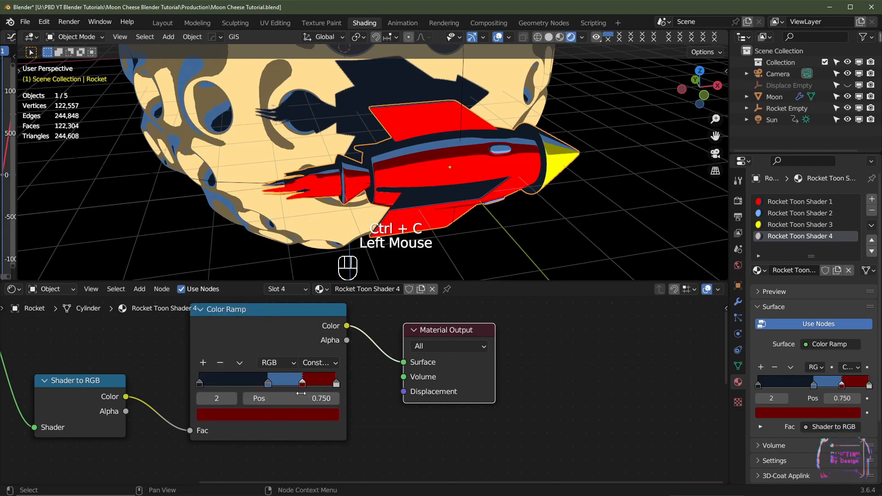
pyautogui.hotkey('ctrl', 'v')
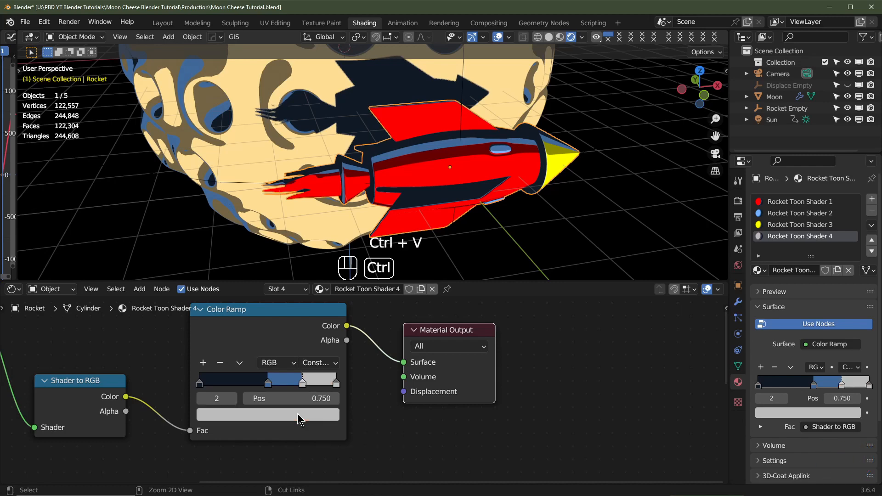
pyautogui.click(299, 416)
pyautogui.scroll(-8, 300, 419)
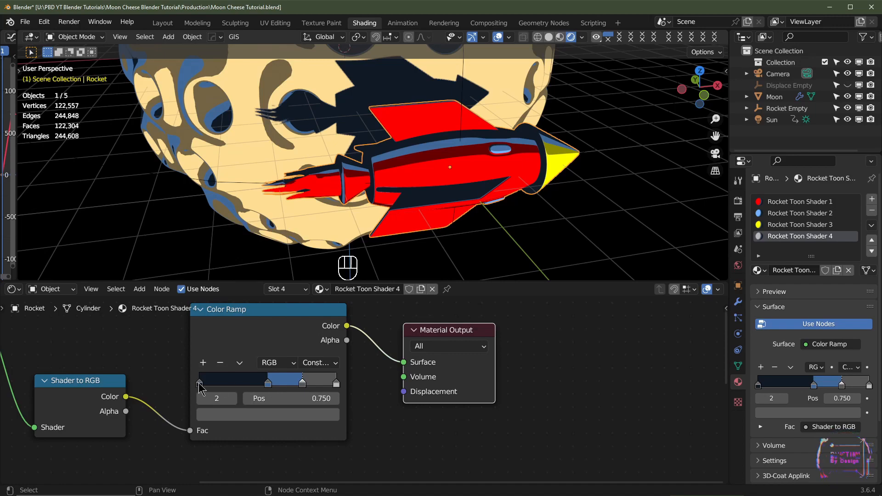
# Select all linked faces of the rocket's rear engine nozzle and assign Rocket Toon Shader 4 to them
pyautogui.moveTo(382, 193); pyautogui.dragTo(371, 170, button='middle')
pyautogui.press('Tab')
pyautogui.click(340, 163)
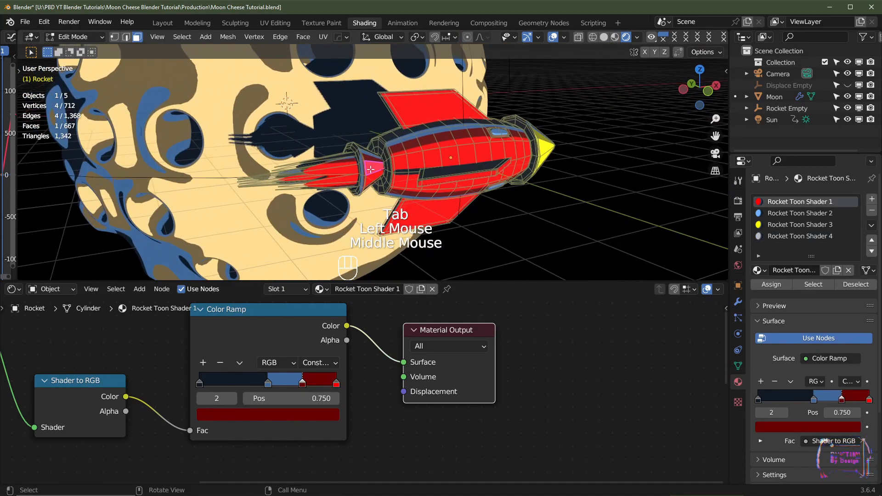
pyautogui.hotkey('ctrl', 'l')
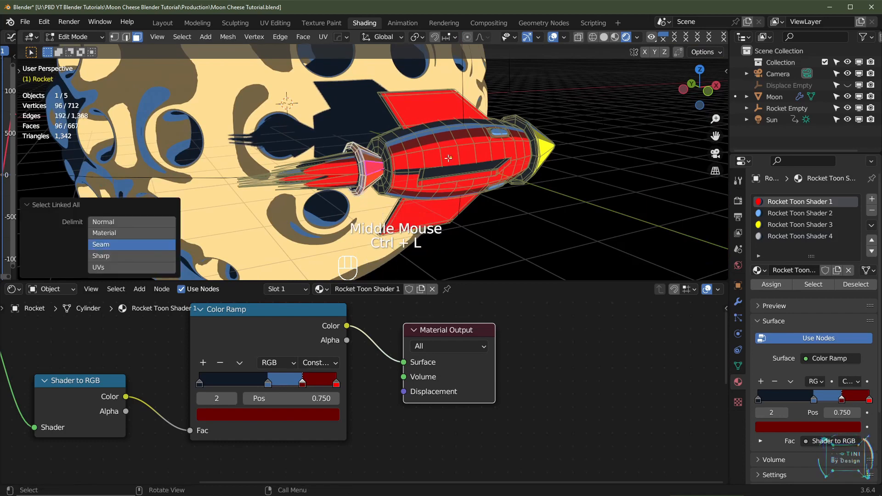
pyautogui.click(785, 239)
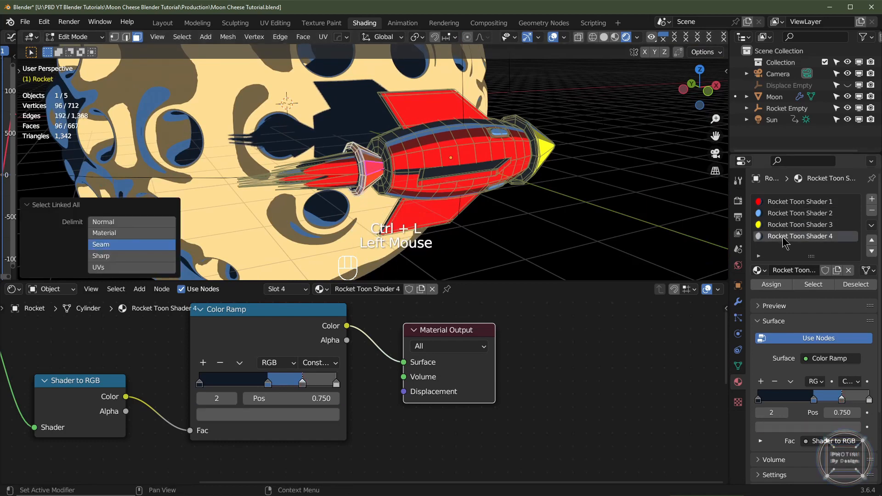
pyautogui.click(775, 286)
pyautogui.press('Tab')
# Add a fifth material slot to the Rocket with a new material named Flames
pyautogui.moveTo(363, 168); pyautogui.dragTo(375, 171, button='middle')
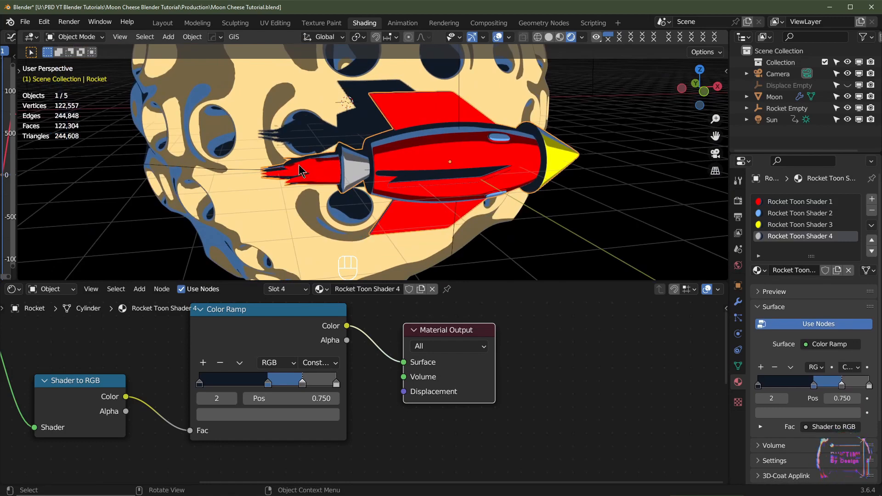
pyautogui.moveTo(299, 171); pyautogui.dragTo(362, 181, button='middle')
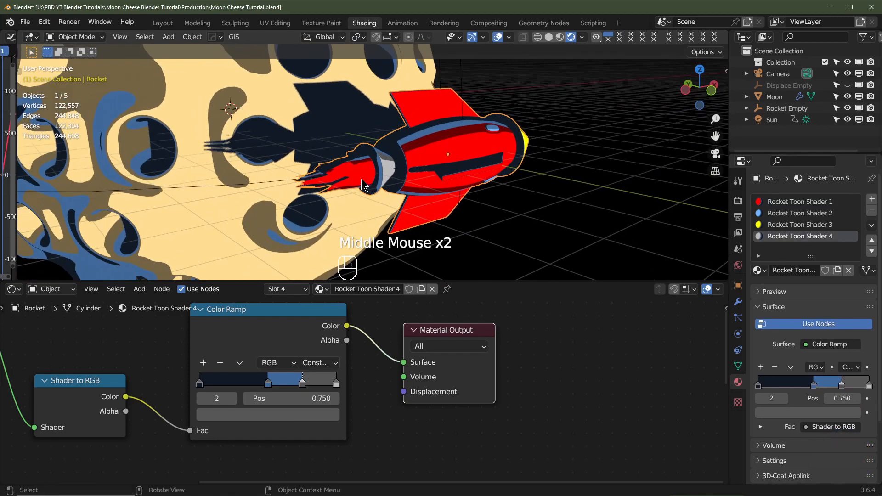
pyautogui.moveTo(485, 159)
pyautogui.mouseDown(button='middle')
pyautogui.moveTo(436, 167)
pyautogui.moveTo(474, 163)
pyautogui.mouseUp(button='middle')
pyautogui.click(872, 201)
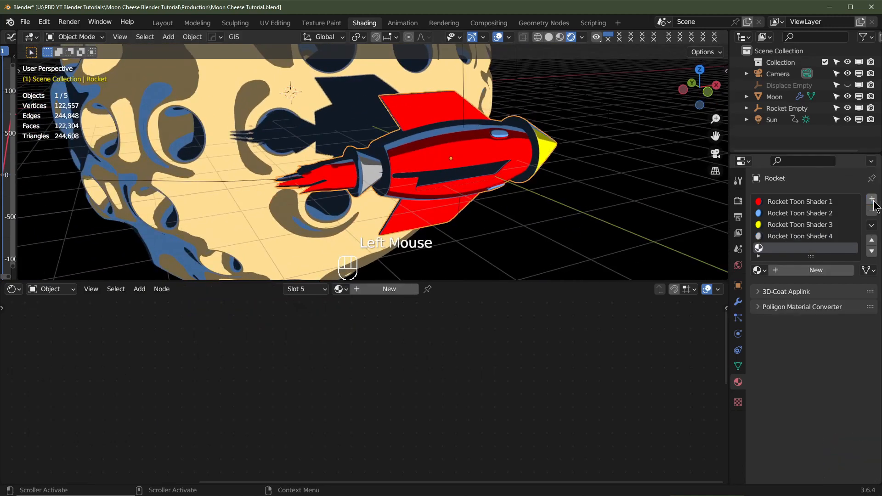
pyautogui.click(789, 271)
pyautogui.click(789, 271)
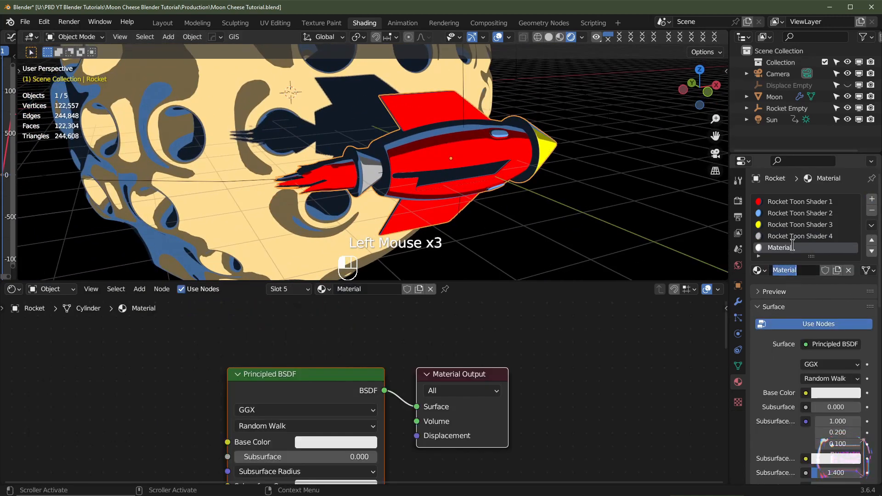
pyautogui.write('Flames')
pyautogui.press('Return')
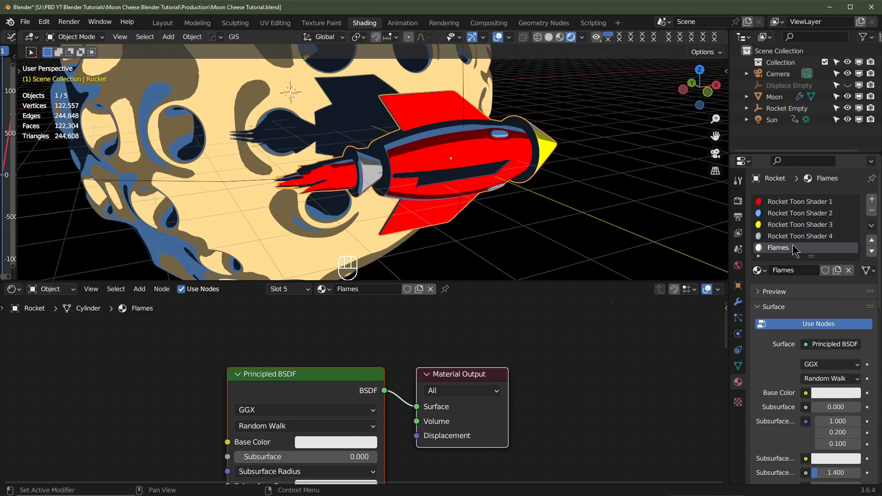
# Replace the Flames material's Principled BSDF node with an Emission shader node
pyautogui.middleClick(315, 364)
pyautogui.moveTo(315, 363); pyautogui.dragTo(317, 353, button='middle')
pyautogui.click(317, 354)
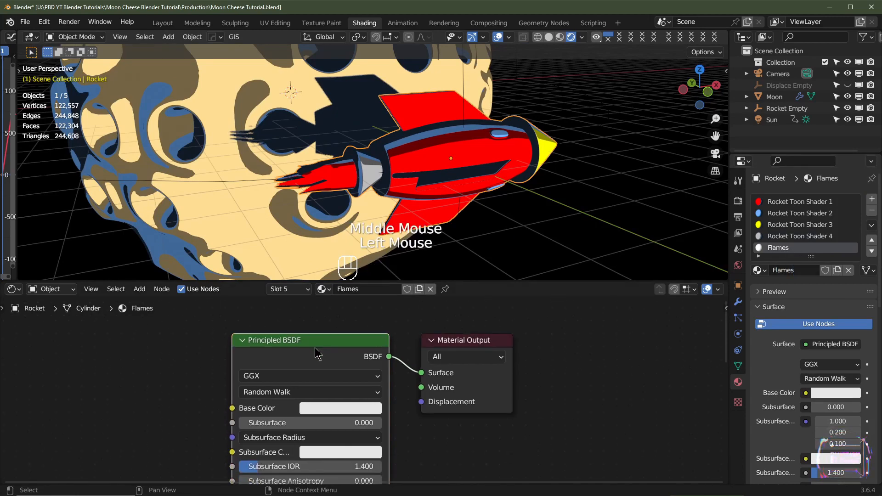
pyautogui.press('Delete')
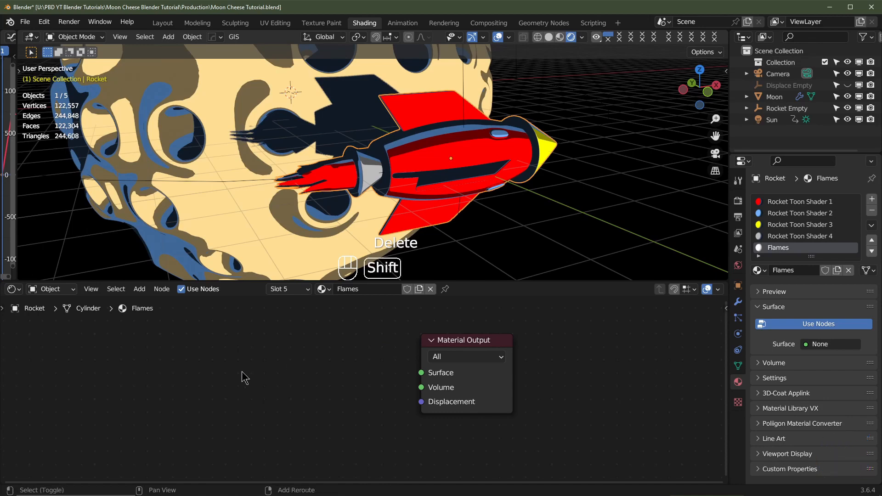
pyautogui.hotkey('shift', 'a')
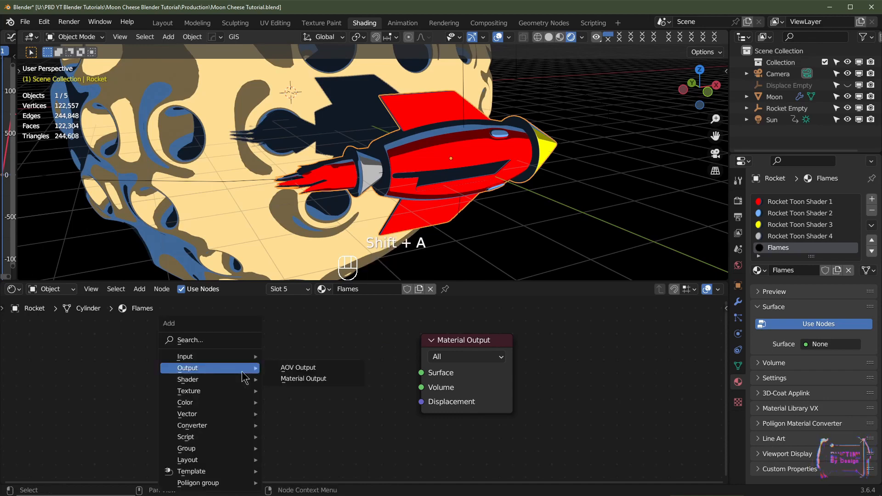
pyautogui.moveTo(247, 381)
pyautogui.click(308, 233)
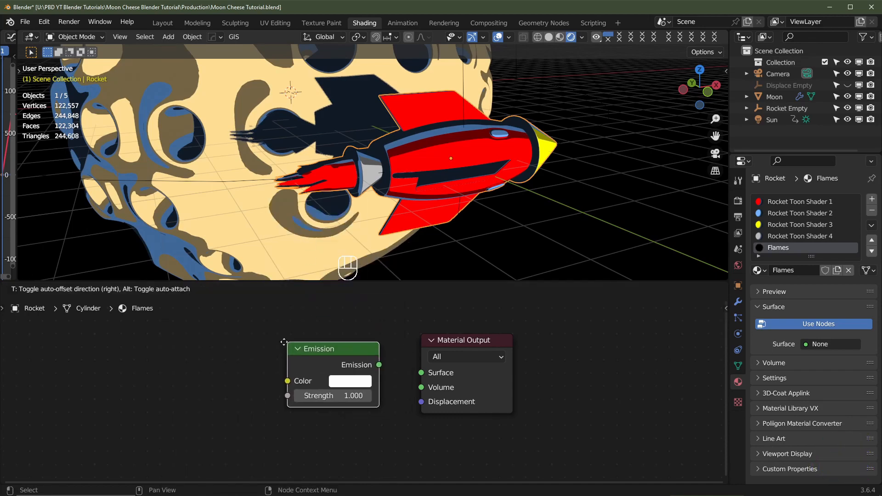
pyautogui.click(252, 343)
# Add a Color Ramp node before the Emission node and place a duplicate of it ahead of the first one
pyautogui.moveTo(149, 382); pyautogui.dragTo(216, 385, button='middle')
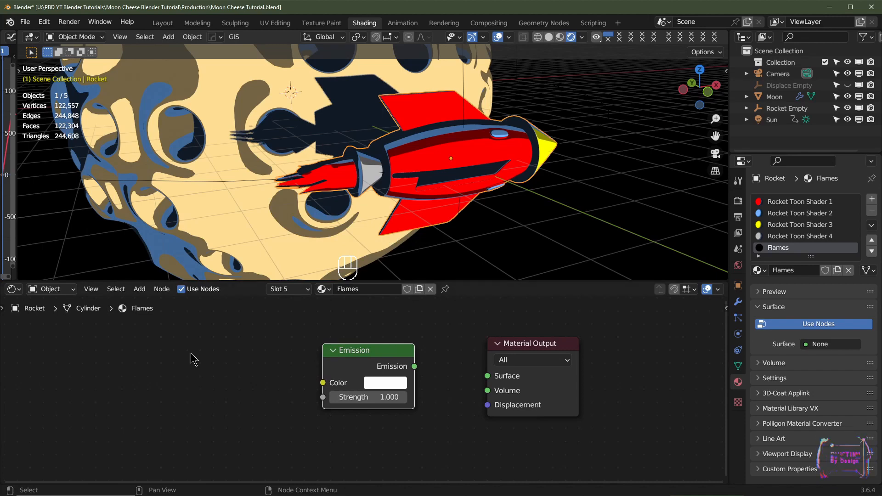
pyautogui.hotkey('shift', 'a')
pyautogui.moveTo(197, 399)
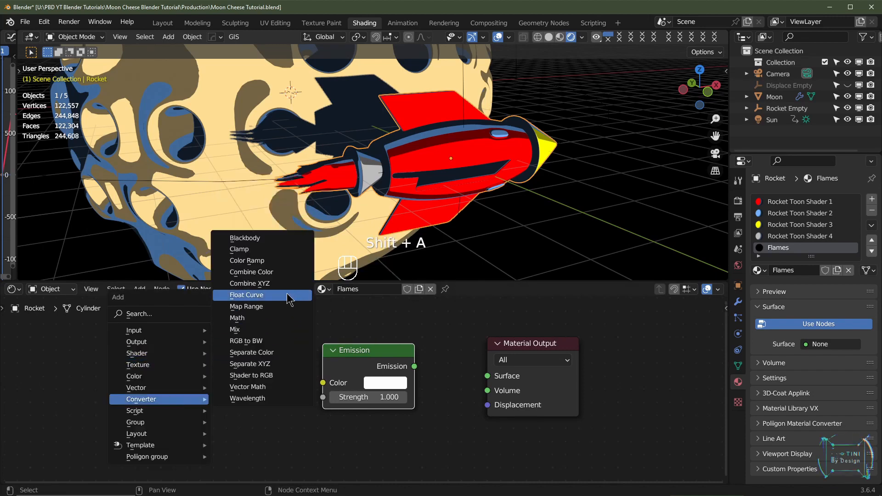
pyautogui.click(246, 261)
pyautogui.click(212, 349)
pyautogui.moveTo(198, 368); pyautogui.dragTo(367, 367, button='middle')
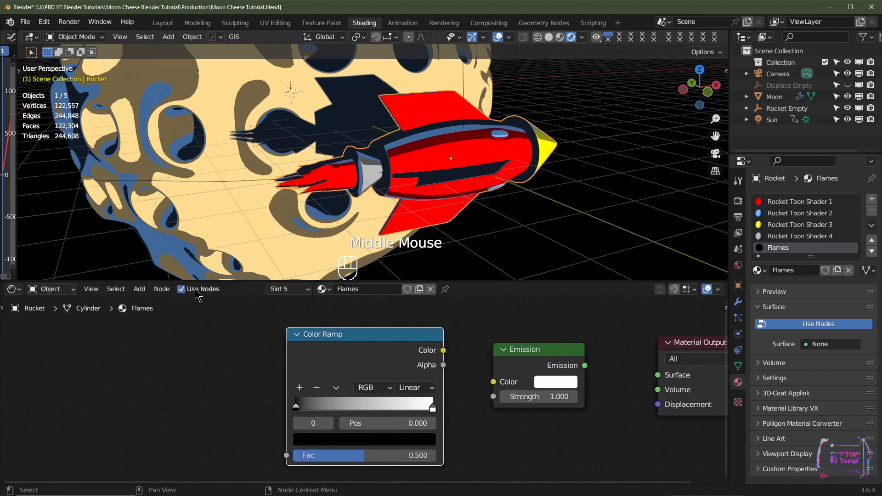
pyautogui.click(350, 339)
pyautogui.hotkey('shift', 'd')
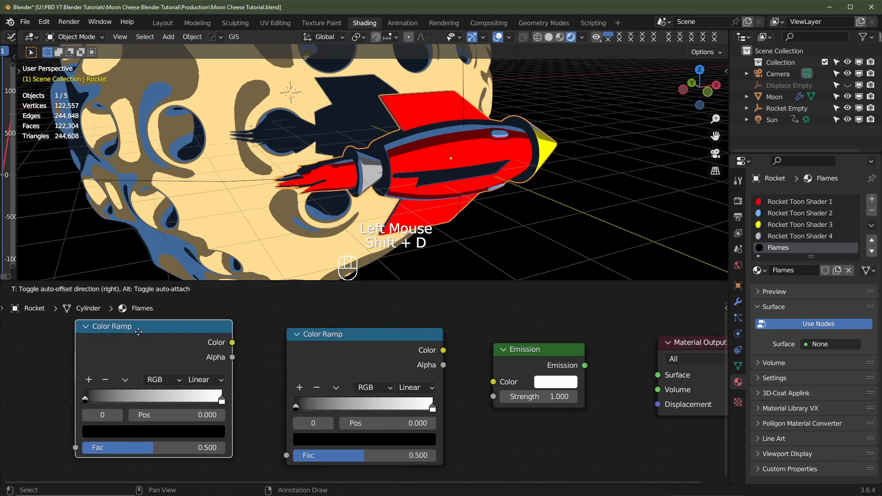
pyautogui.click(155, 347)
# Add an Ambient Occlusion node ahead of both Color Ramps and connect the Emission output to the Material Output's Surface
pyautogui.moveTo(187, 368); pyautogui.dragTo(305, 373, button='middle')
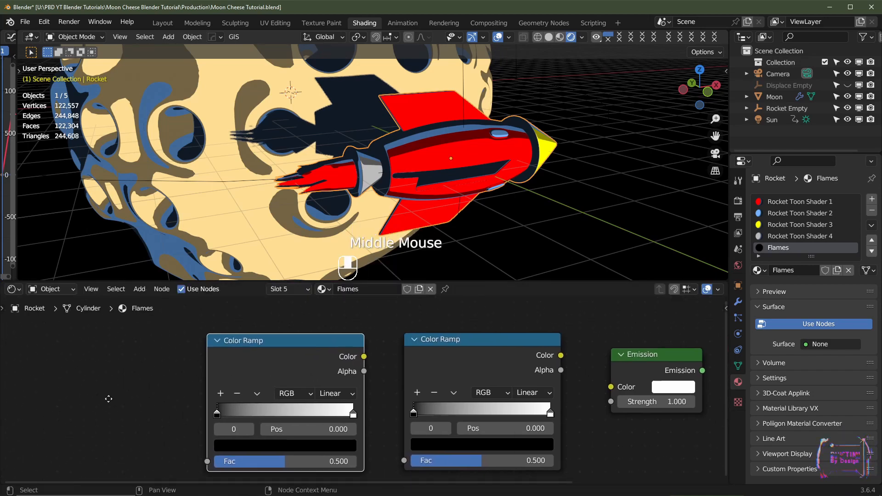
pyautogui.hotkey('shift', 'a')
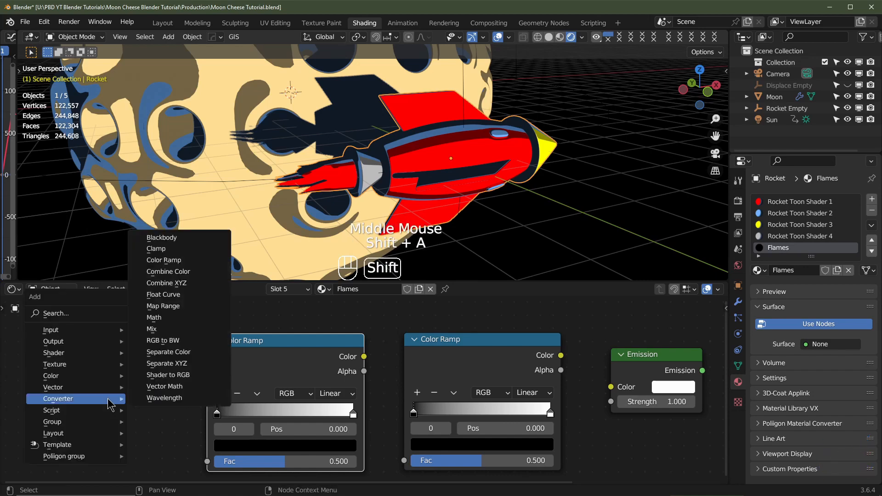
pyautogui.moveTo(50, 330)
pyautogui.click(196, 112)
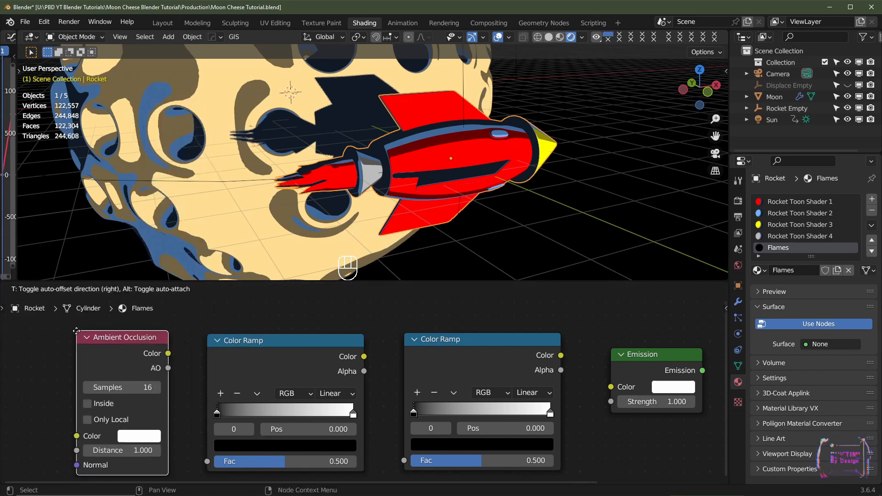
pyautogui.click(108, 320)
pyautogui.moveTo(501, 411); pyautogui.dragTo(321, 401, button='middle')
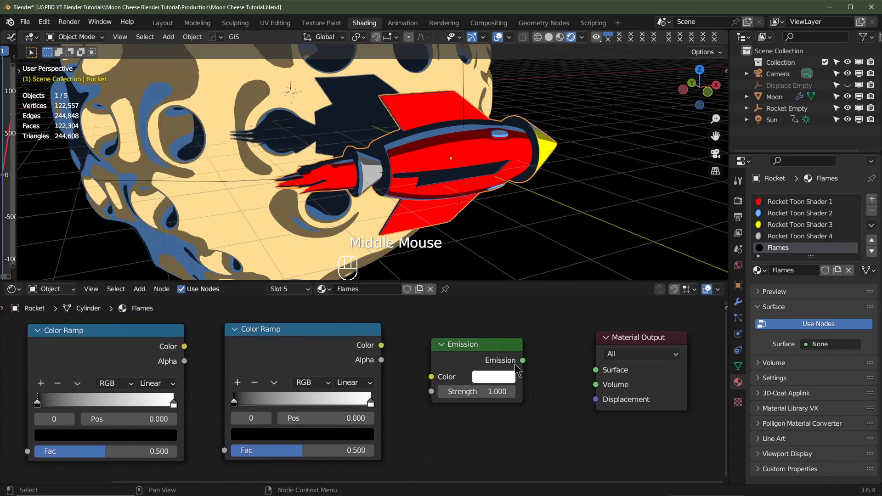
pyautogui.moveTo(523, 361); pyautogui.dragTo(596, 371)
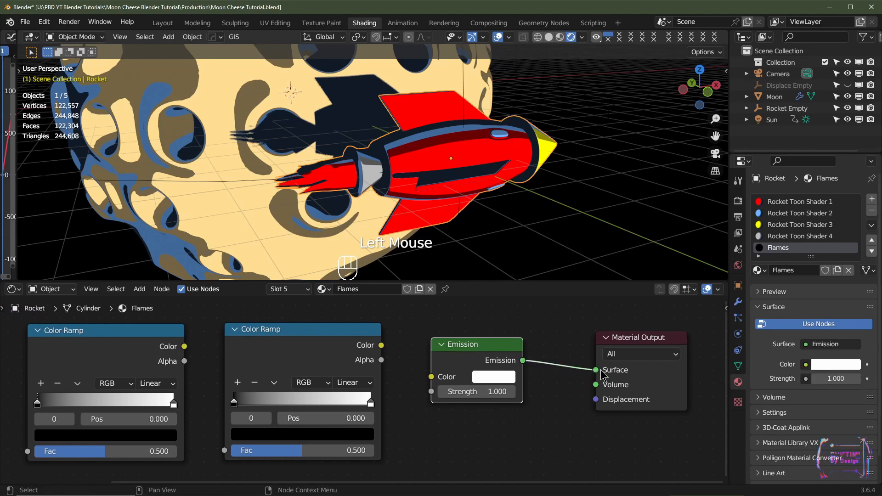
# Select all linked geometry of the rocket's exhaust flames, assign the Flames material to it, and return to Object Mode
pyautogui.press('Tab')
pyautogui.click(293, 176)
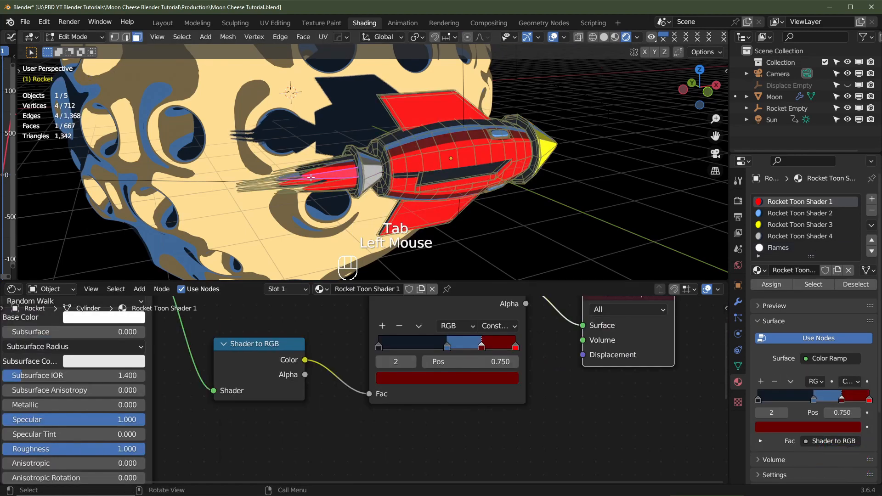
pyautogui.moveTo(310, 178); pyautogui.dragTo(301, 196, button='middle')
pyautogui.press('1')
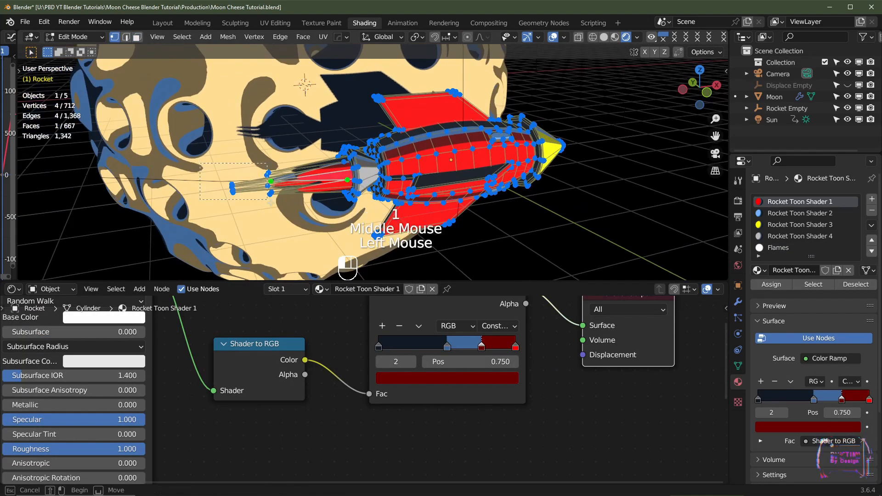
pyautogui.moveTo(201, 165); pyautogui.dragTo(285, 212)
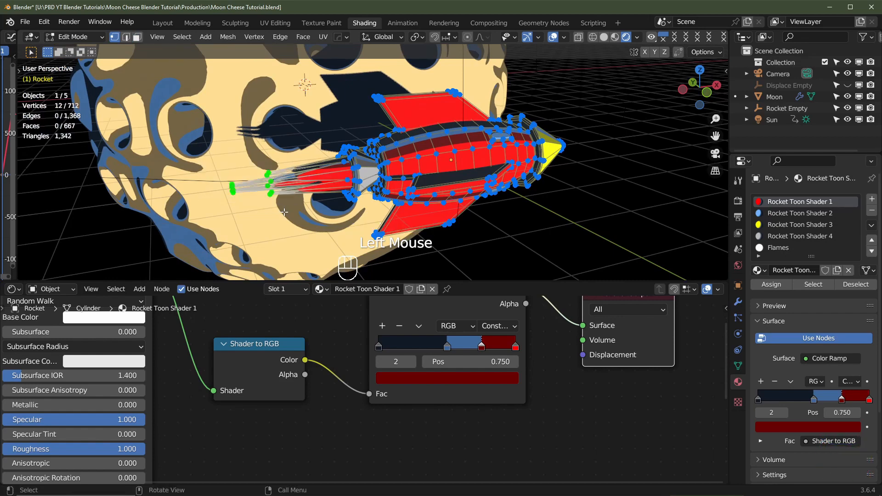
pyautogui.hotkey('ctrl', 'l')
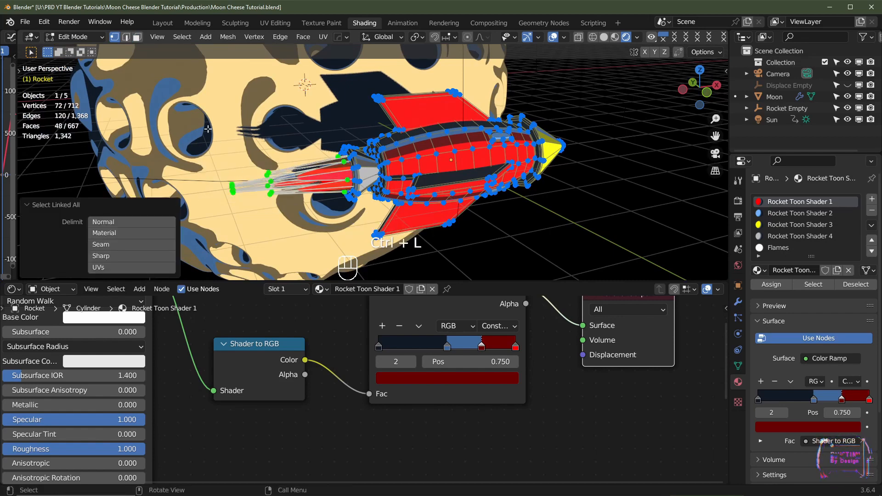
pyautogui.click(786, 248)
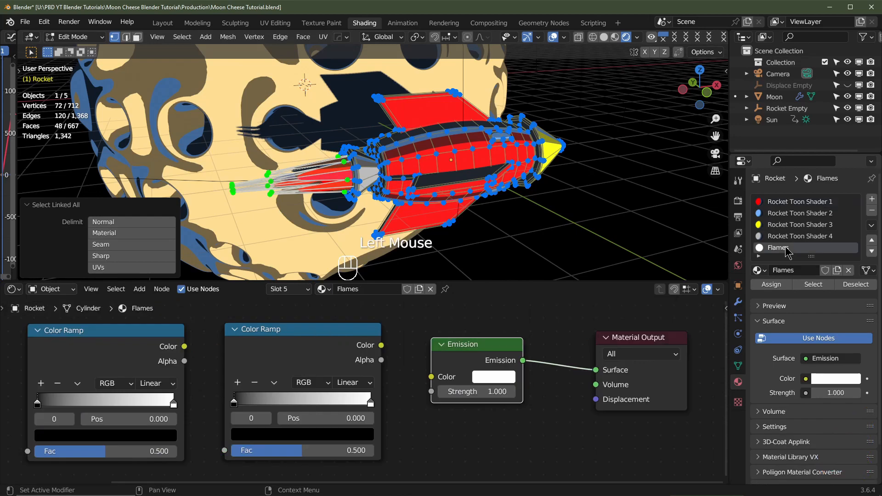
pyautogui.click(772, 285)
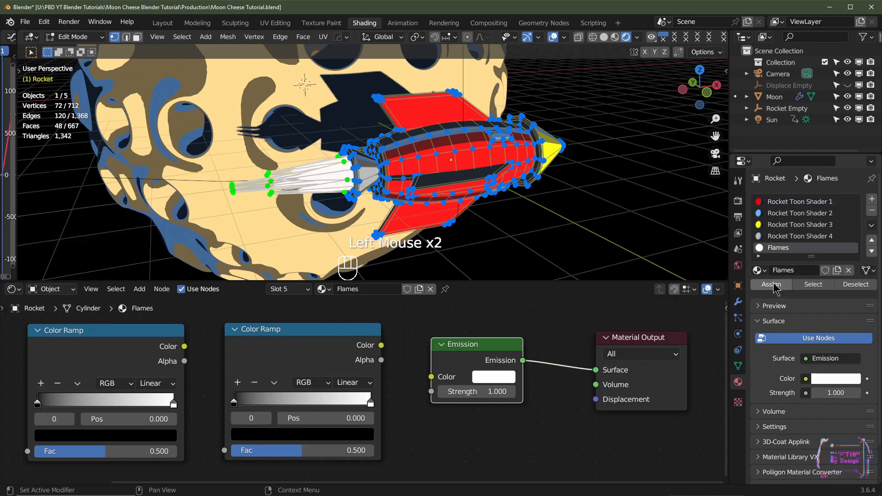
pyautogui.press('Tab')
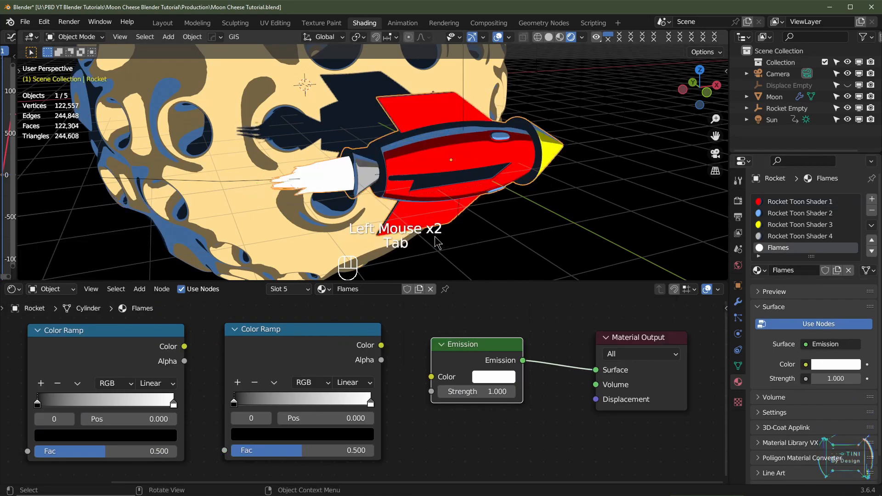
# Set the Emission strength to 2 and connect the adjacent Color Ramp's Color output to the Emission Color
pyautogui.click(480, 391)
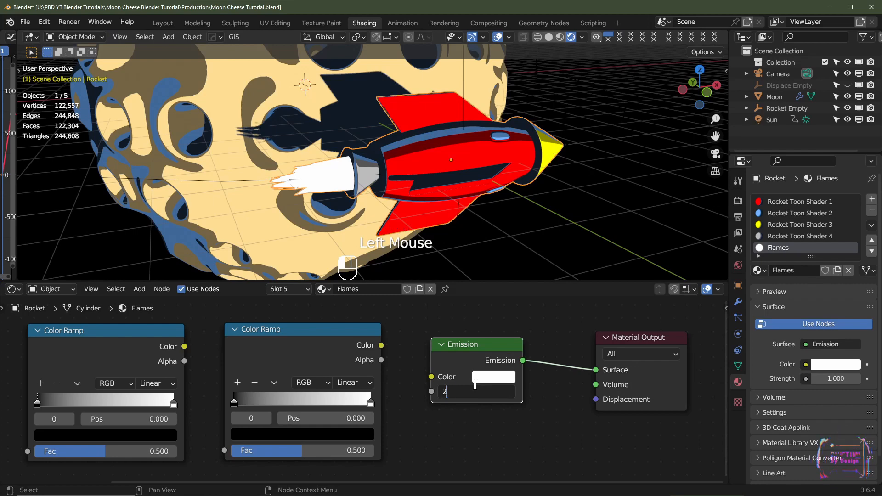
pyautogui.write('2')
pyautogui.press('Return')
pyautogui.moveTo(349, 364); pyautogui.dragTo(306, 357, button='middle')
pyautogui.click(285, 329)
pyautogui.moveTo(360, 343); pyautogui.dragTo(410, 375)
# Set the Color Ramp feeding the Emission to Constant interpolation and add a stop at position 0.25
pyautogui.click(334, 382)
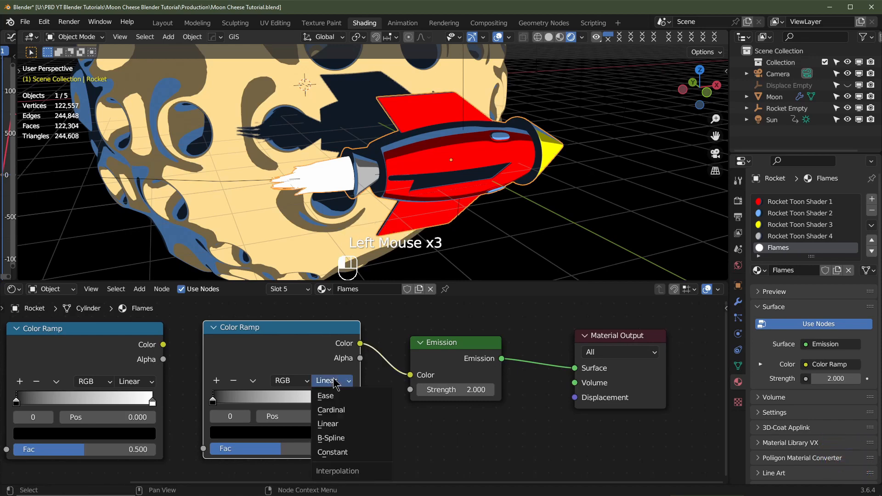
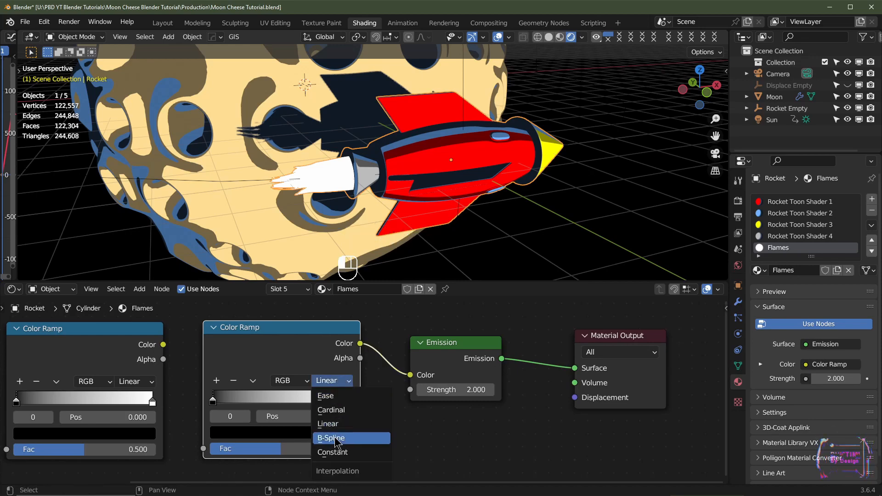
pyautogui.click(333, 452)
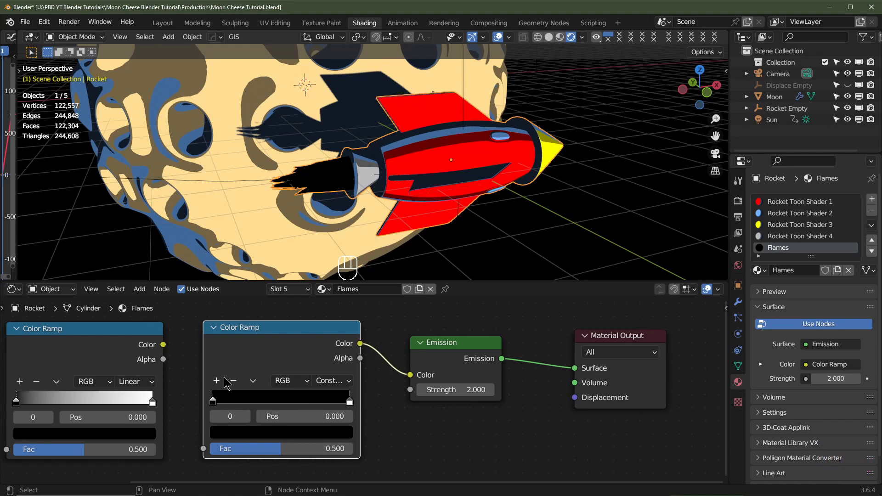
pyautogui.click(216, 381)
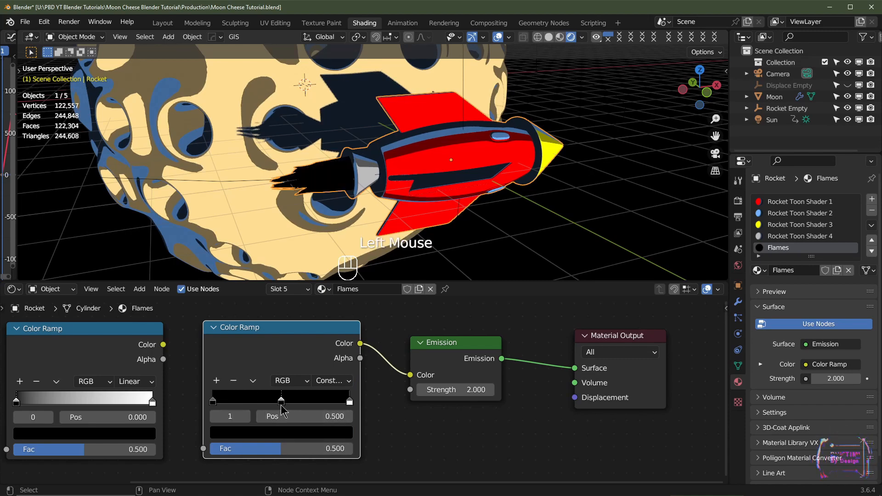
pyautogui.doubleClick(294, 417)
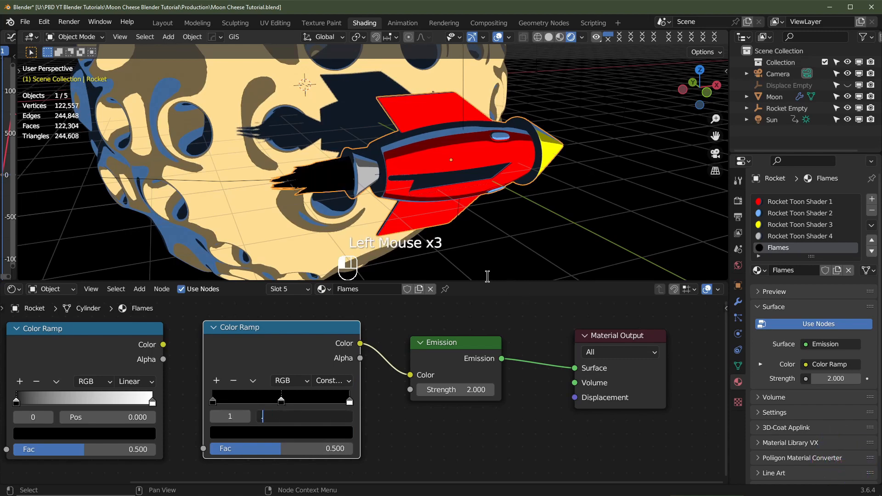
pyautogui.write('.25')
pyautogui.press('Return')
# Colour the Constant ramp's last stop, at position 1.000, yellow and its middle stop orange
pyautogui.click(350, 401)
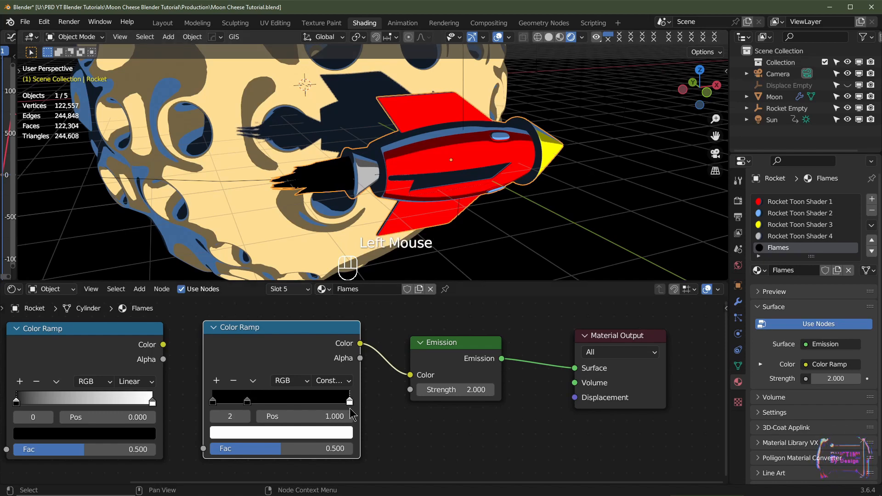
pyautogui.click(320, 432)
pyautogui.moveTo(253, 308); pyautogui.dragTo(238, 334)
pyautogui.click(249, 402)
pyautogui.click(265, 433)
# Colour the Constant ramp's first stop, at position 0.000, a bright reddish orange
pyautogui.click(212, 402)
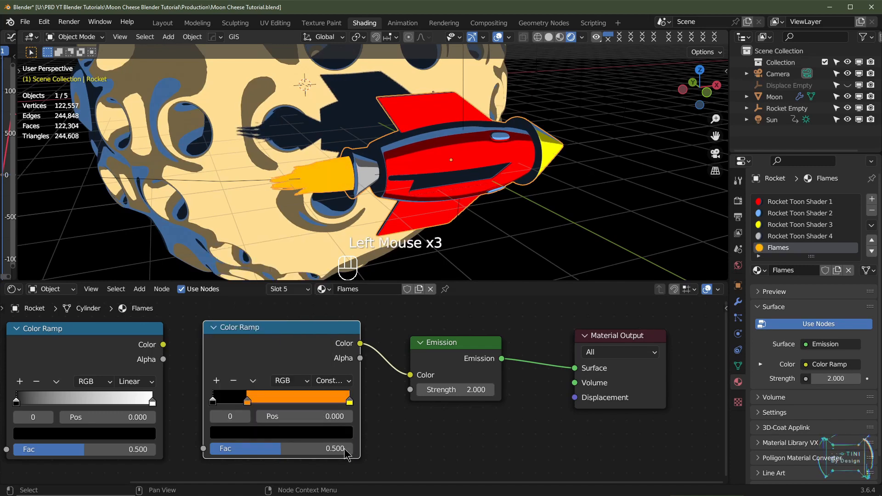
pyautogui.click(310, 434)
pyautogui.scroll(20, 269, 324)
pyautogui.moveTo(267, 321); pyautogui.dragTo(247, 338)
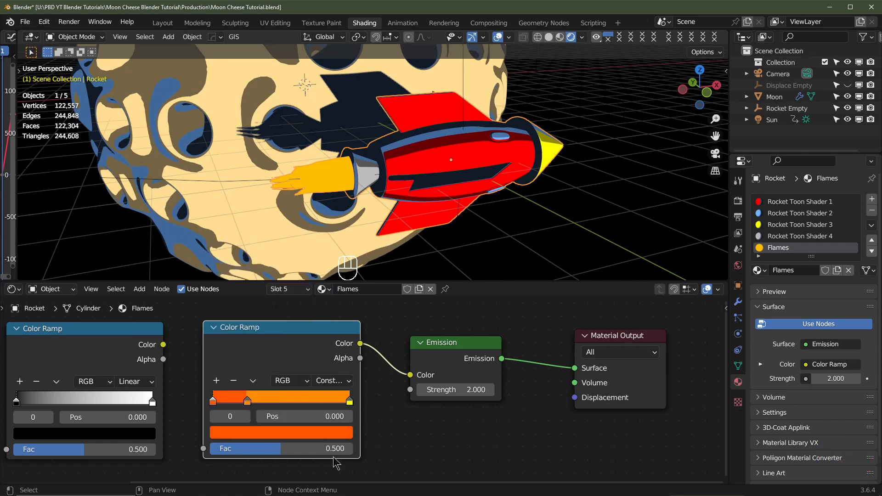
# Connect the Ambient Occlusion Color to the Linear ramp's Fac, and that ramp's Color to the Constant ramp's Fac
pyautogui.moveTo(191, 362)
pyautogui.mouseDown(button='middle')
pyautogui.moveTo(291, 354)
pyautogui.moveTo(392, 372)
pyautogui.moveTo(196, 351)
pyautogui.mouseUp(button='middle')
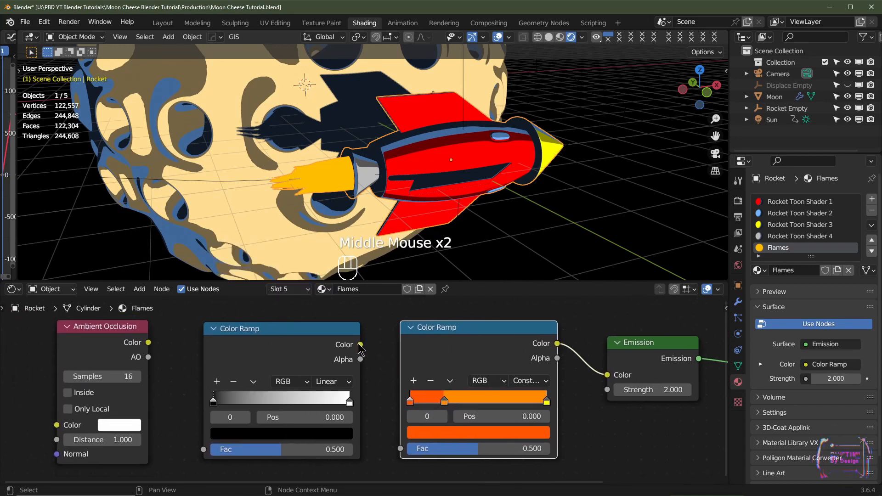
pyautogui.moveTo(361, 345); pyautogui.dragTo(400, 448)
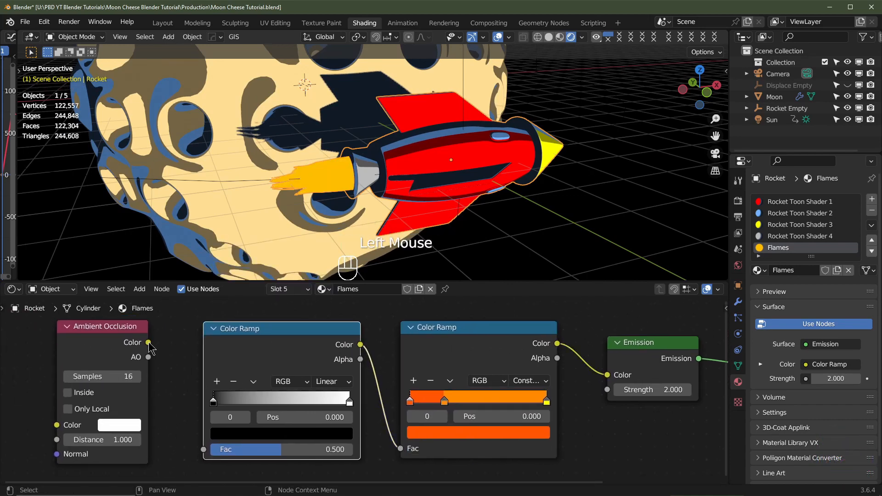
pyautogui.moveTo(149, 343)
pyautogui.mouseDown()
pyautogui.moveTo(180, 384)
pyautogui.moveTo(179, 421)
pyautogui.moveTo(203, 457)
pyautogui.moveTo(207, 449)
pyautogui.mouseUp()
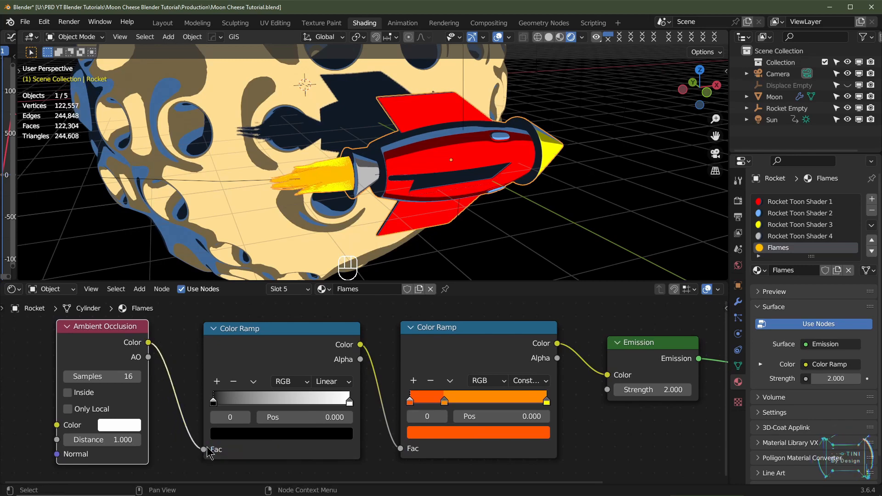
# Flip the Linear Color Ramp and move its white stop to about position 0.869
pyautogui.click(254, 382)
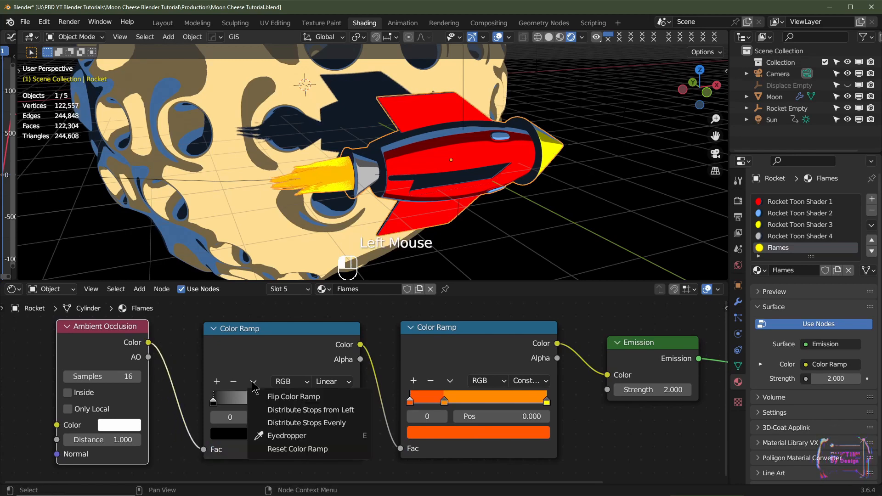
pyautogui.click(278, 396)
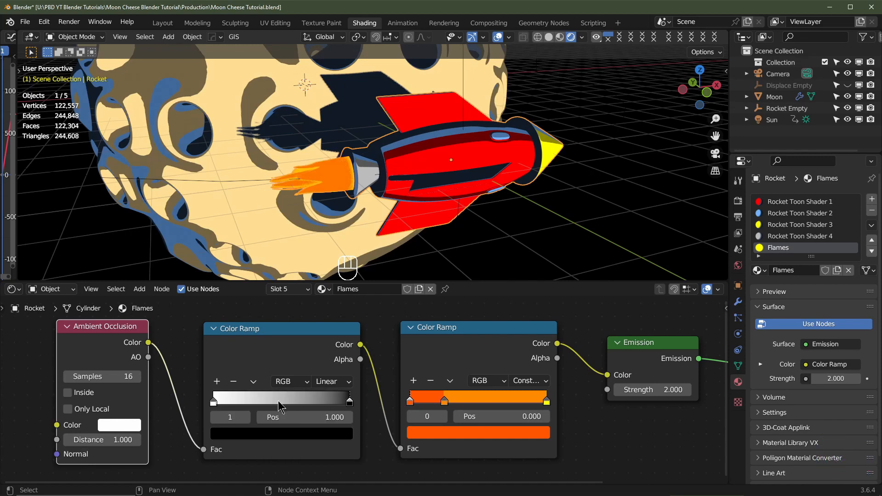
pyautogui.moveTo(214, 404); pyautogui.dragTo(320, 408)
pyautogui.moveTo(335, 409); pyautogui.dragTo(342, 409)
pyautogui.scroll(-2, 461, 170)
pyautogui.moveTo(436, 175); pyautogui.dragTo(461, 170, button='middle')
pyautogui.scroll(-2, 439, 178)
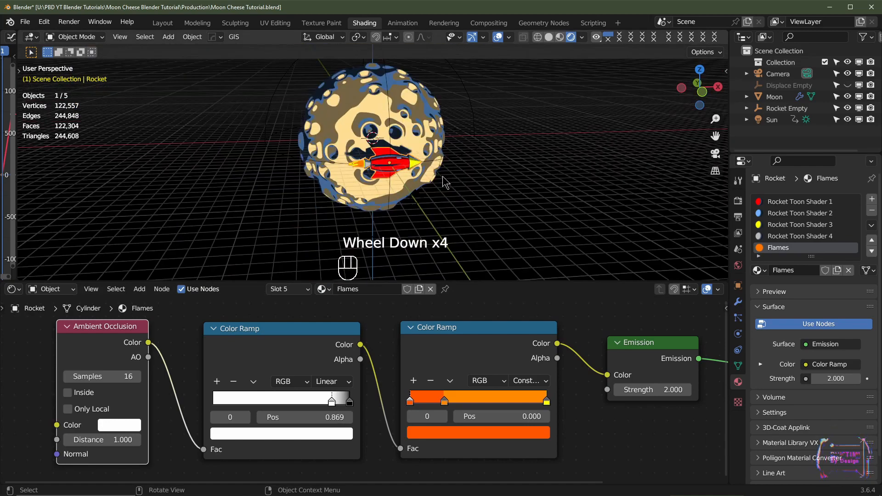
# Select the moon and deepen its Color Ramp's yellow last stop and the brown stop at position 0.750 with more saturation
pyautogui.scroll(2, 405, 198)
pyautogui.press('KP_0')
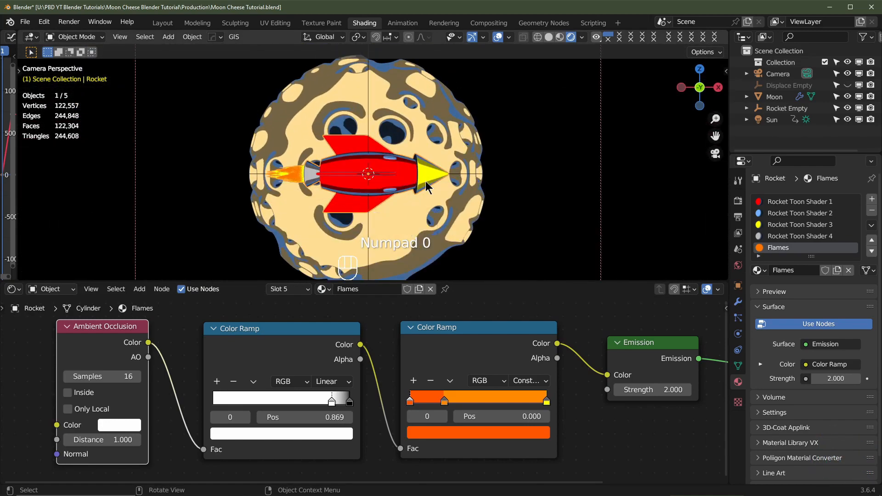
pyautogui.scroll(-2, 402, 198)
pyautogui.click(407, 202)
pyautogui.moveTo(526, 292); pyautogui.dragTo(226, 292, button='middle')
pyautogui.click(391, 361)
pyautogui.click(374, 393)
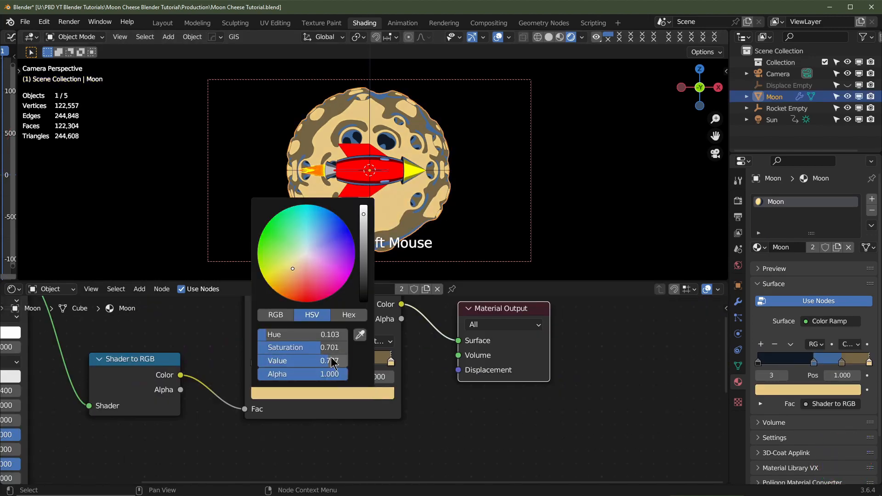
pyautogui.moveTo(321, 348); pyautogui.dragTo(321, 348)
pyautogui.click(358, 362)
pyautogui.click(353, 391)
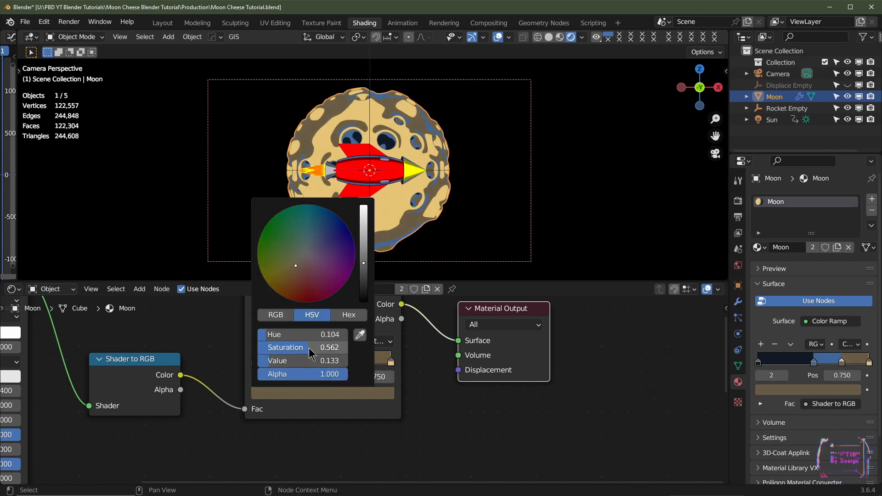
# Preview the scene's animation in the camera view with the viewport overlays hidden
pyautogui.click(498, 37)
pyautogui.press('space')
pyautogui.press('space')
pyautogui.press('space')
pyautogui.press('space')
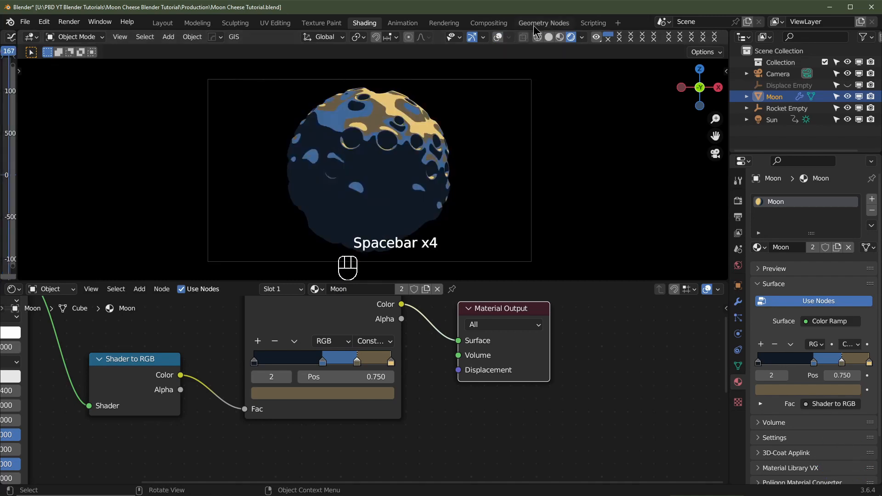
# Set the viewport to Solid shading with overlays shown, and change the timeline area back to the Shader Editor
pyautogui.click(549, 37)
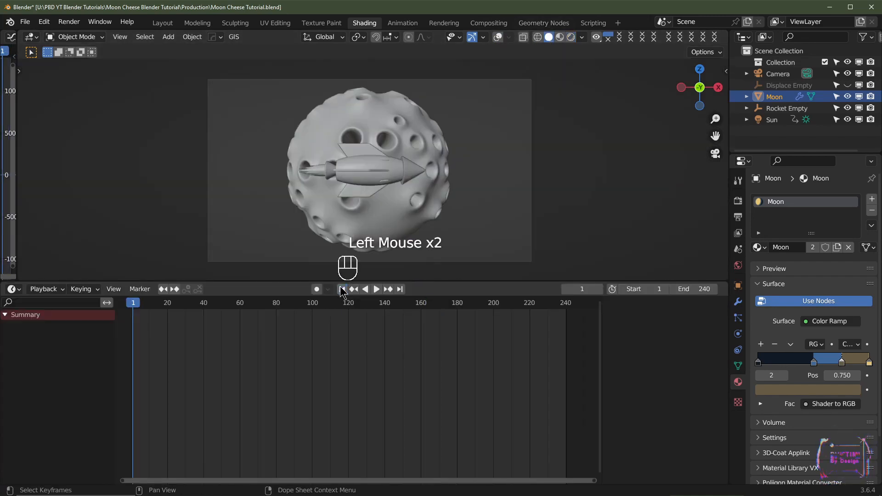
pyautogui.click(17, 293)
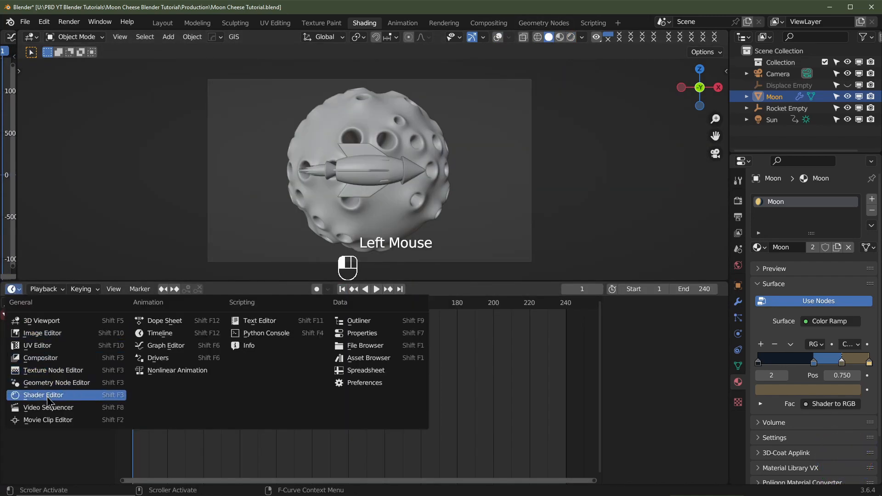
pyautogui.click(29, 406)
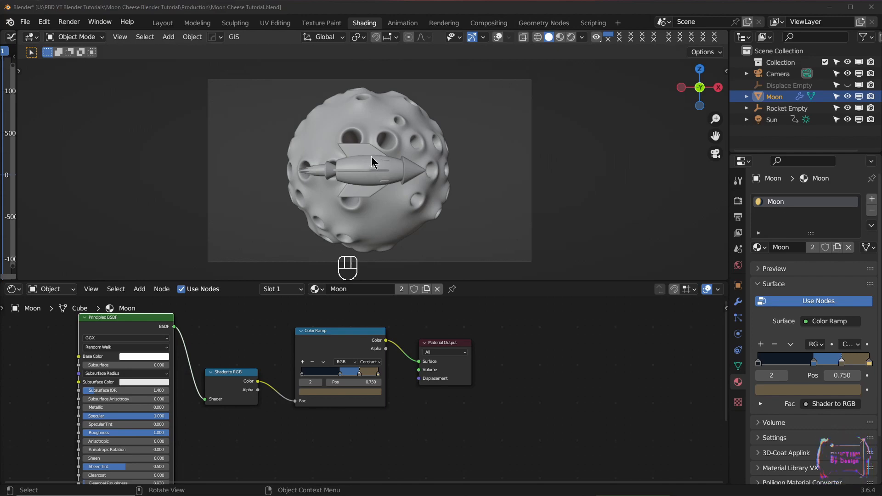
pyautogui.click(497, 37)
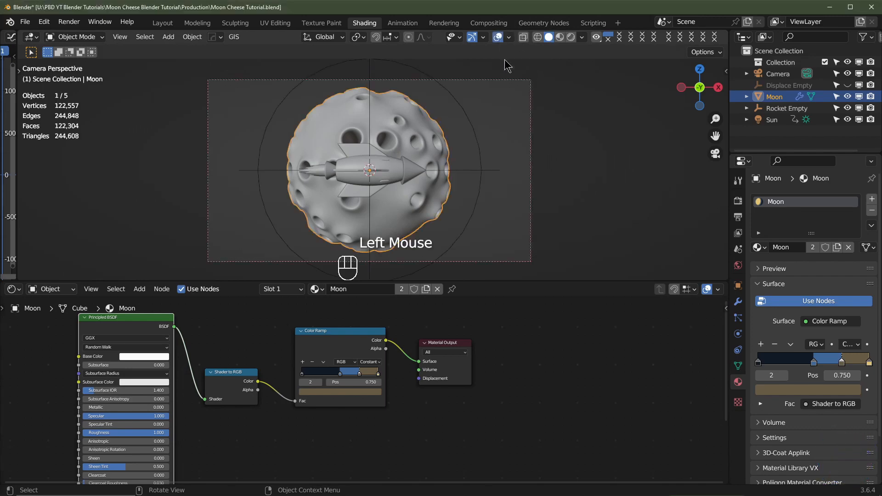
# Add a 2 m mesh plane at the scene origin and rotate it 90° about the X axis
pyautogui.moveTo(535, 164); pyautogui.dragTo(415, 165, button='middle')
pyautogui.scroll(-4, 415, 166)
pyautogui.hotkey('shift', 'a')
pyautogui.moveTo(415, 165)
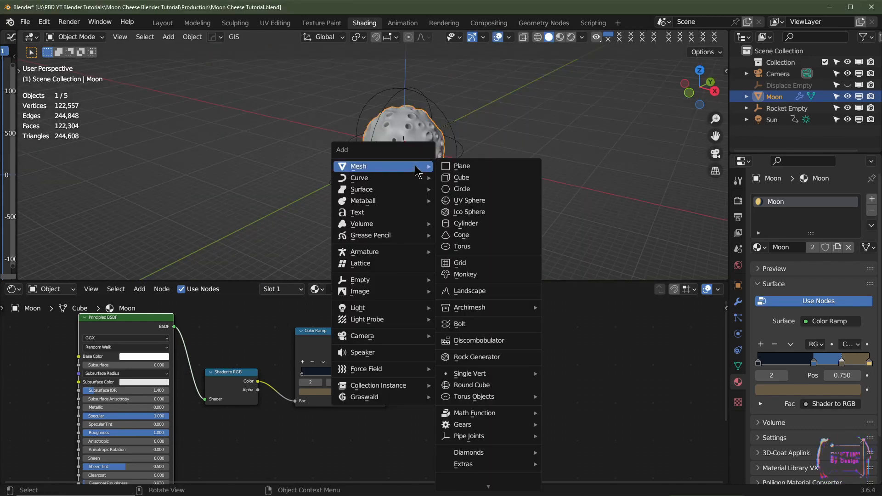
pyautogui.click(458, 165)
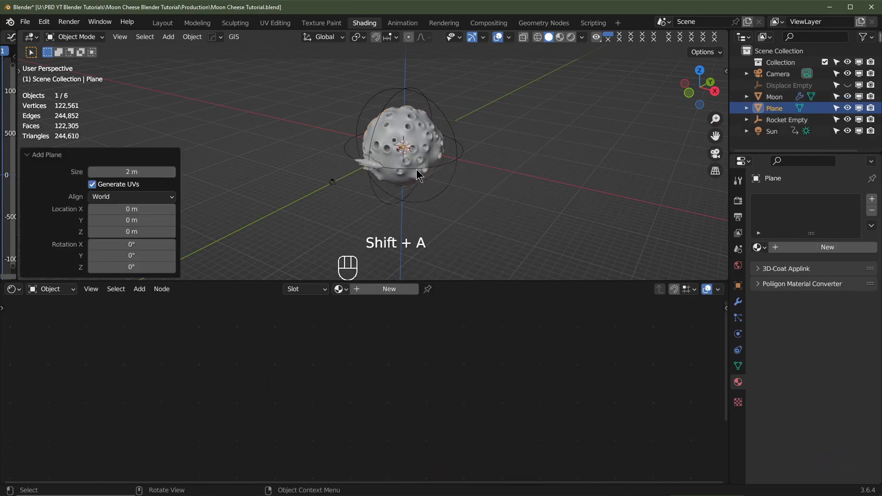
pyautogui.write('r90')
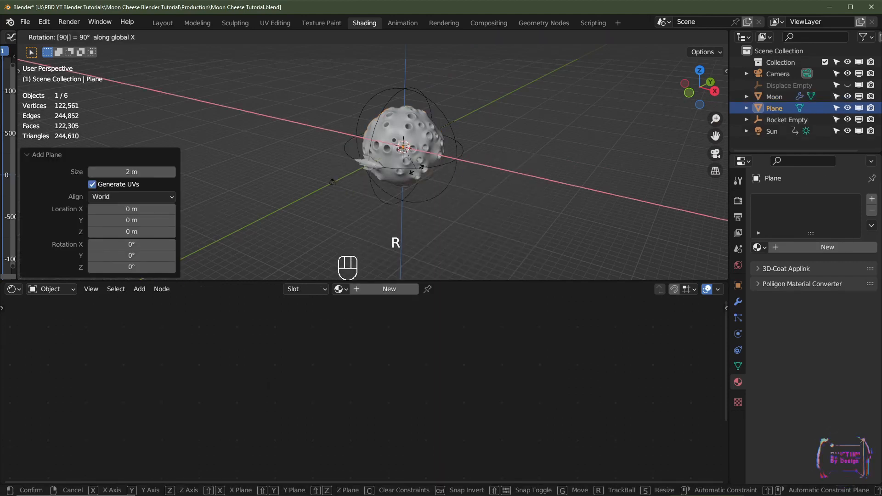
pyautogui.click(417, 170)
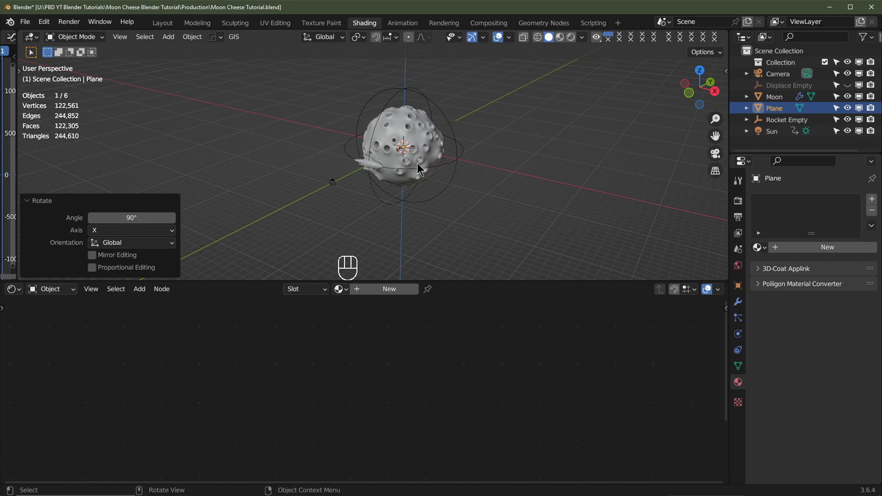
# Scale the upright plane by a factor of 10 and again by a factor of 2
pyautogui.press('KP_1')
pyautogui.press('KP_0')
pyautogui.scroll(-2, 417, 164)
pyautogui.scroll(2, 416, 164)
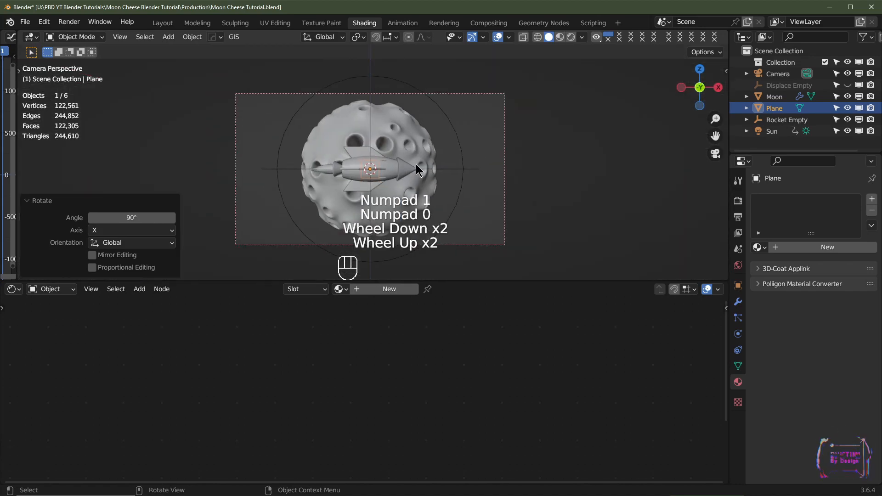
pyautogui.write('s10')
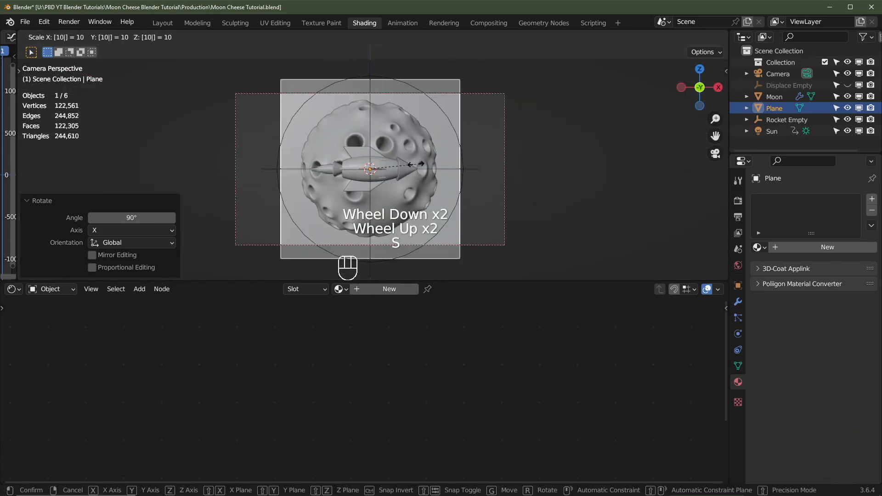
pyautogui.click(436, 164)
pyautogui.write('s2')
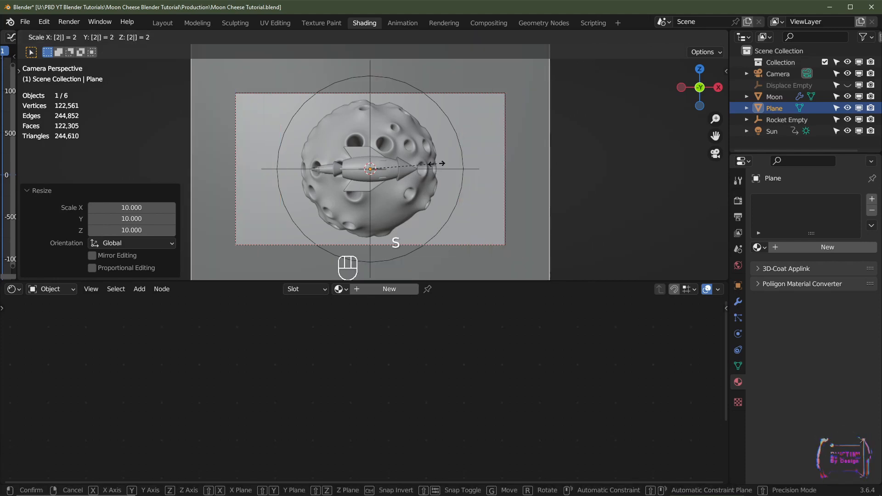
pyautogui.click(437, 163)
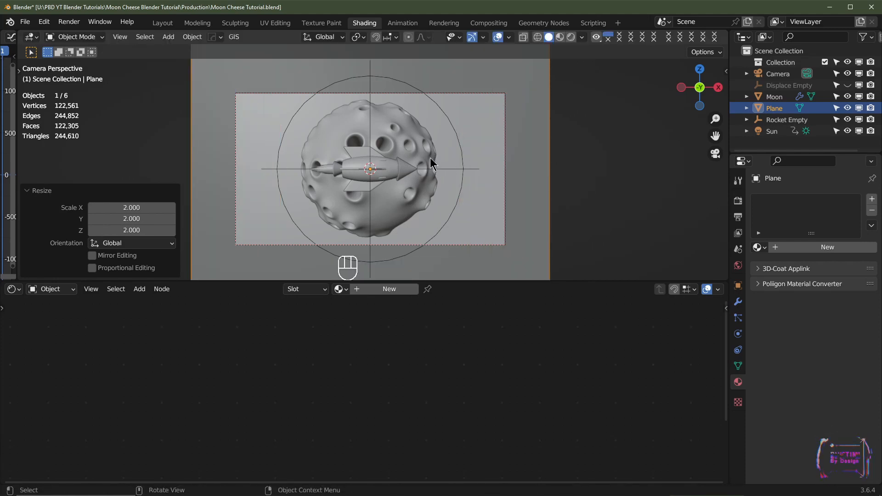
# Move the plane 20 m along the Y axis so it sits behind the moon
pyautogui.press('KP_3')
pyautogui.press('g')
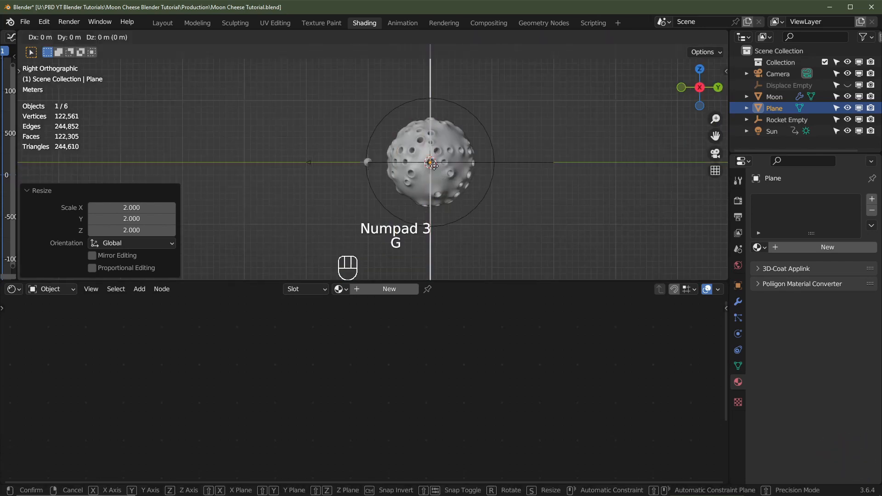
pyautogui.press('y')
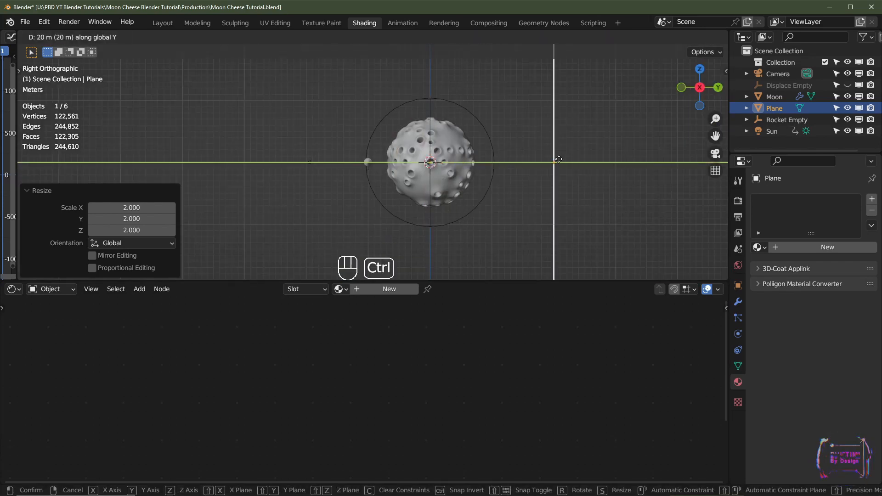
pyautogui.click(558, 159)
# Scale the background plane by a factor of 2 to cover the camera frame and apply its transform
pyautogui.press('KP_0')
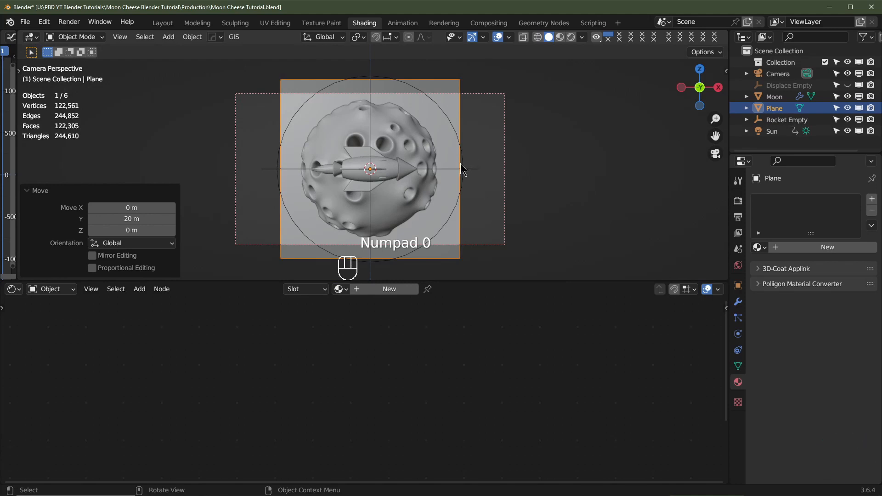
pyautogui.press('d')
pyautogui.press('Escape')
pyautogui.write('s')
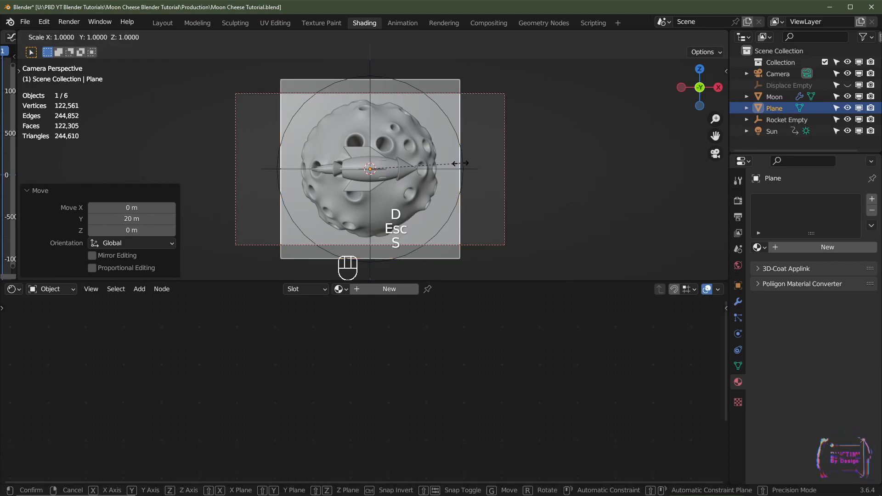
pyautogui.write('2')
pyautogui.click(460, 163)
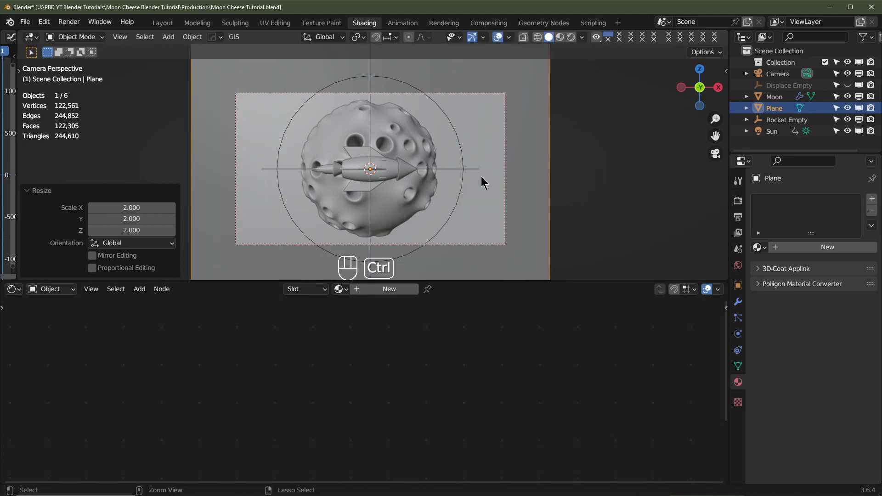
pyautogui.hotkey('ctrl', 'a')
pyautogui.click(528, 140)
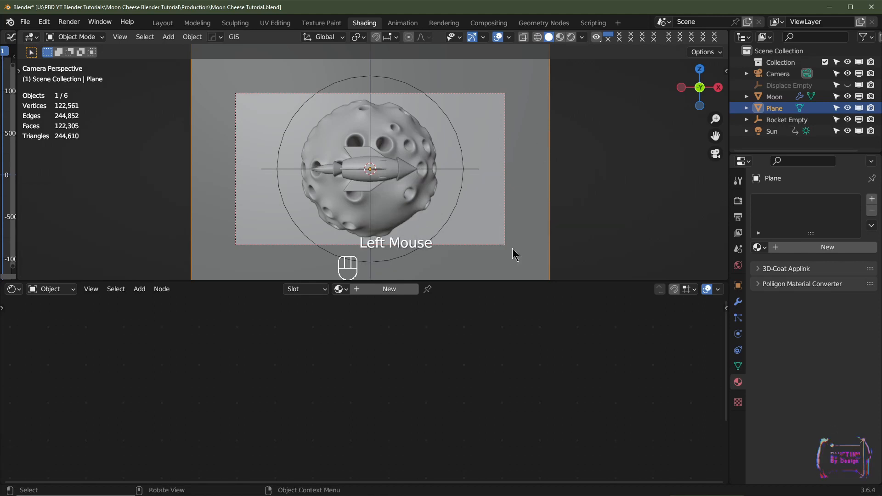
# Create a new material on the background plane and name it Stars
pyautogui.click(391, 293)
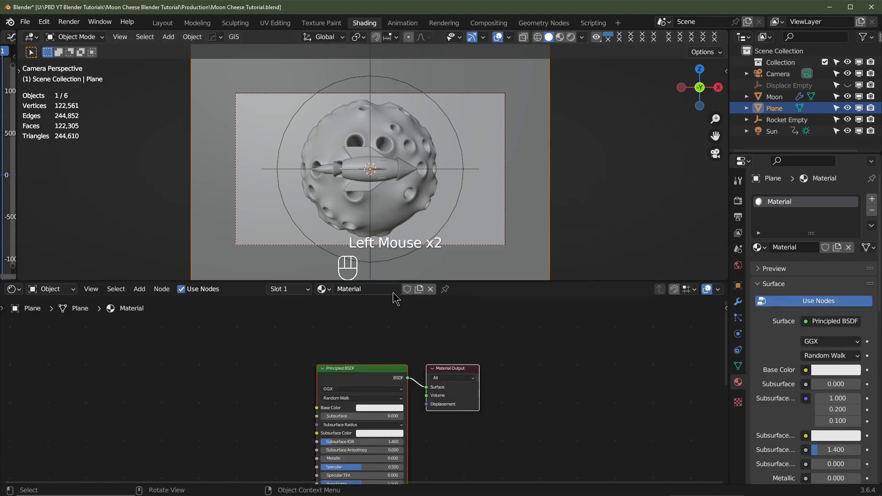
pyautogui.click(370, 289)
pyautogui.write('Stars')
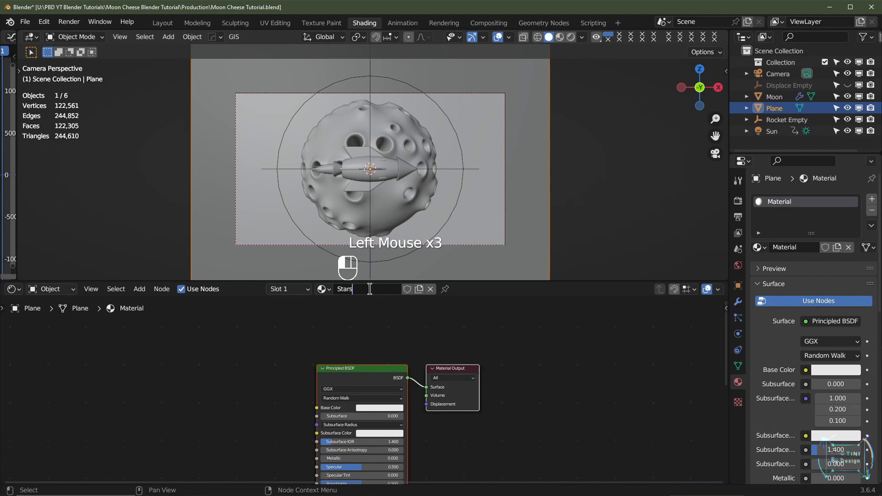
pyautogui.press('Return')
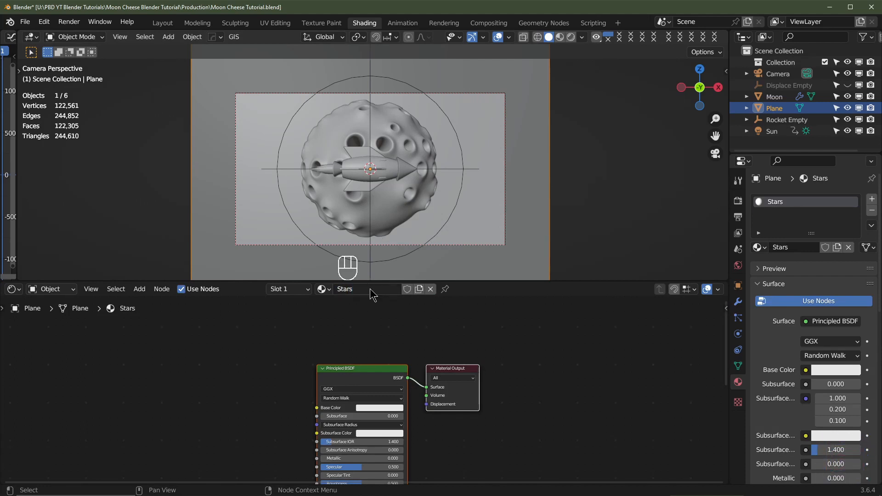
# Switch the viewport to Rendered shading and delete the Principled BSDF node from the Stars material
pyautogui.click(572, 37)
pyautogui.moveTo(373, 370); pyautogui.dragTo(369, 351, button='middle')
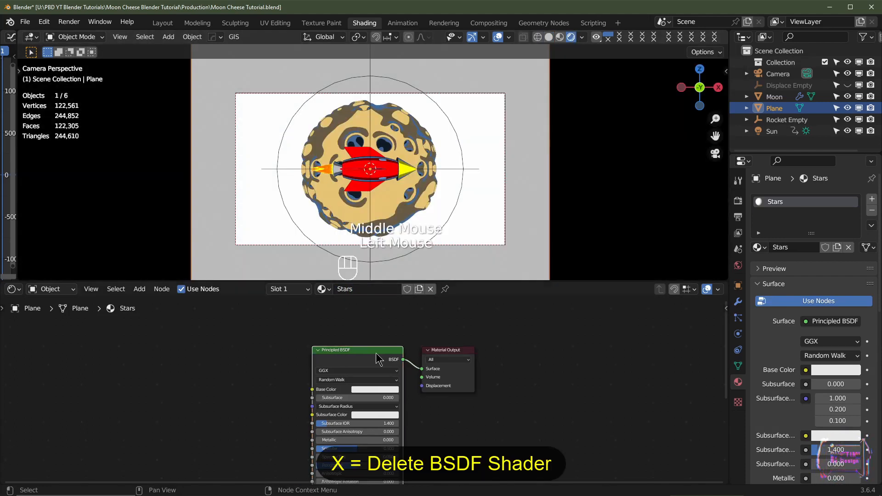
pyautogui.click(368, 351)
pyautogui.press('Delete')
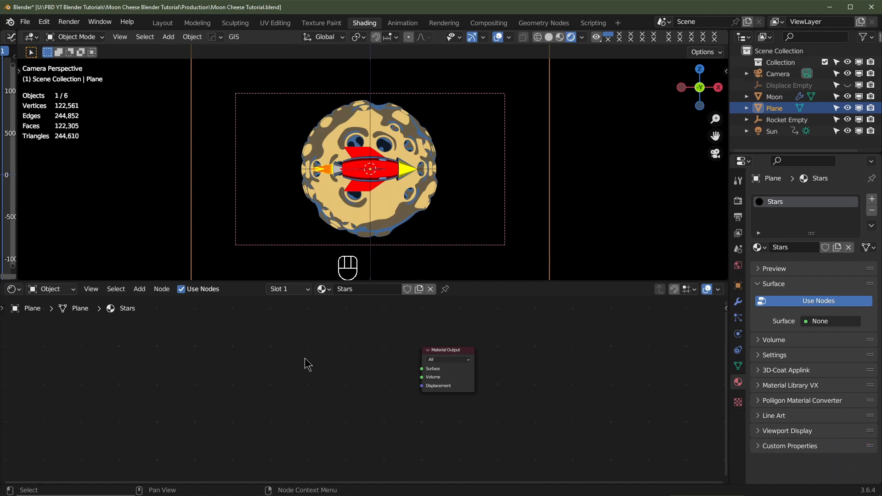
# Add an Emission node before the Material Output and a Color Ramp node before the Emission
pyautogui.hotkey('shift', 'a')
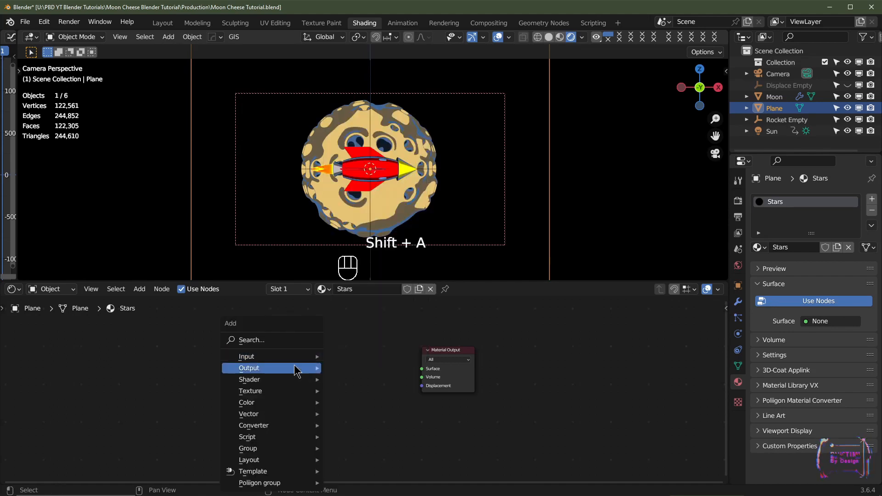
pyautogui.moveTo(276, 380)
pyautogui.click(355, 229)
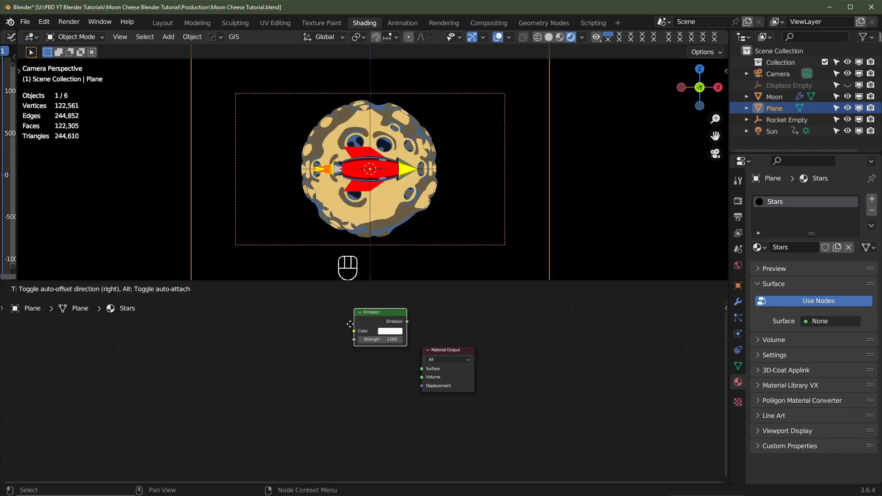
pyautogui.click(368, 367)
pyautogui.hotkey('shift', 'a')
pyautogui.moveTo(271, 415)
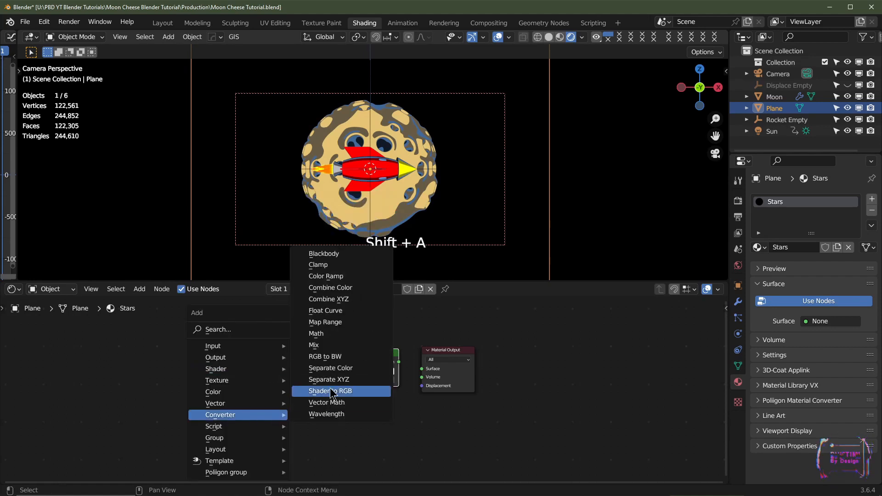
pyautogui.click(338, 276)
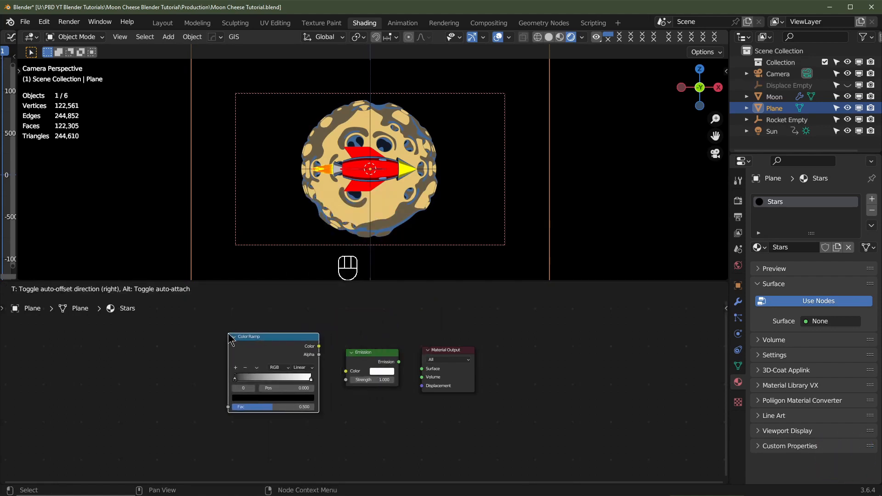
pyautogui.click(228, 333)
# Add a Voronoi Texture node before the Color Ramp and set its dimensions to 4D
pyautogui.hotkey('shift', 'a')
pyautogui.moveTo(220, 307)
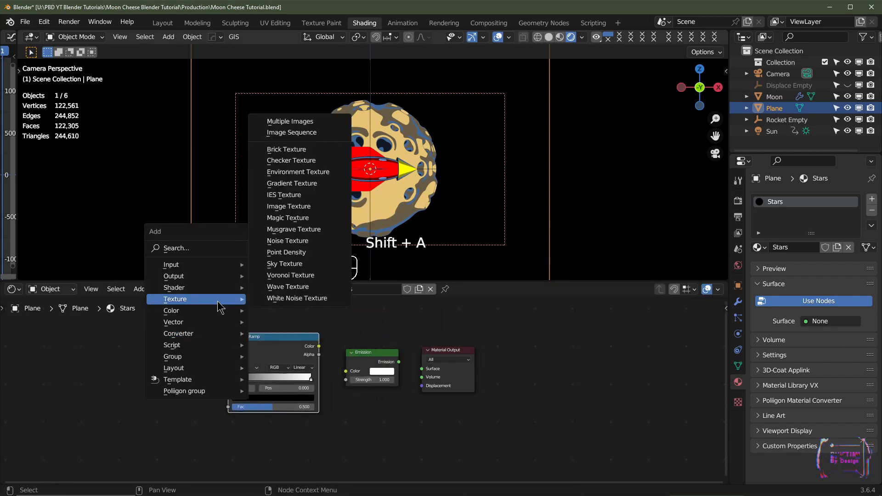
pyautogui.click(291, 275)
pyautogui.click(146, 335)
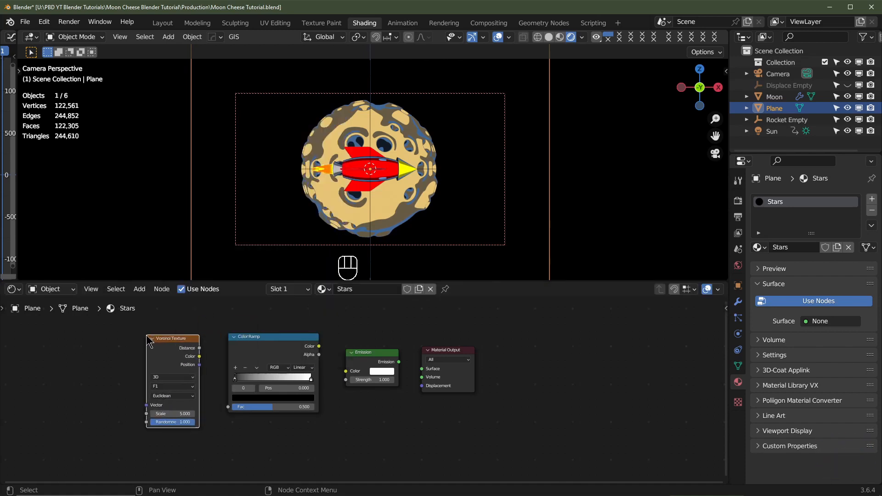
pyautogui.click(171, 377)
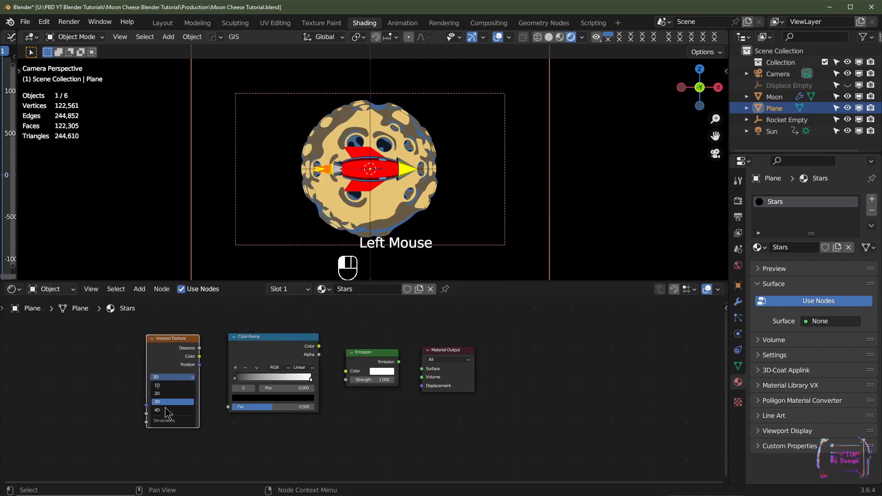
pyautogui.click(166, 410)
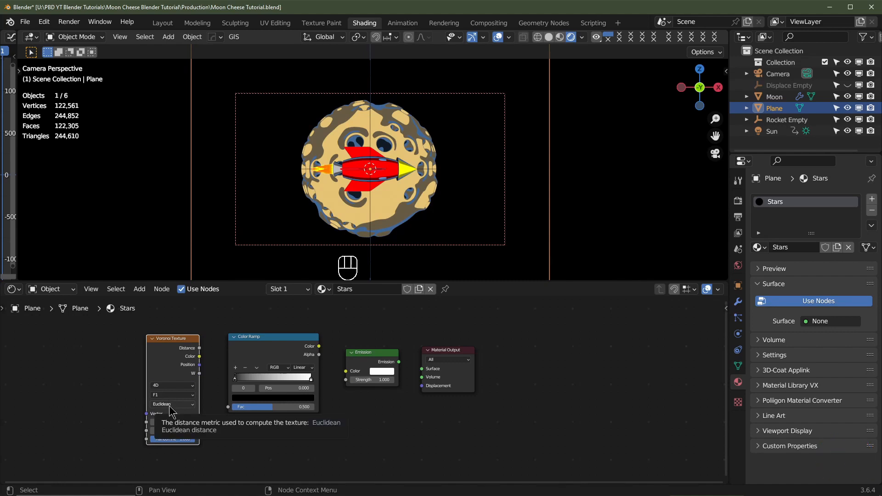
# Set the Voronoi metric to Minkowski with exponent 0.5 and link its Distance through the Color Ramp and Emission to the Material Output's Surface
pyautogui.click(171, 406)
pyautogui.click(176, 439)
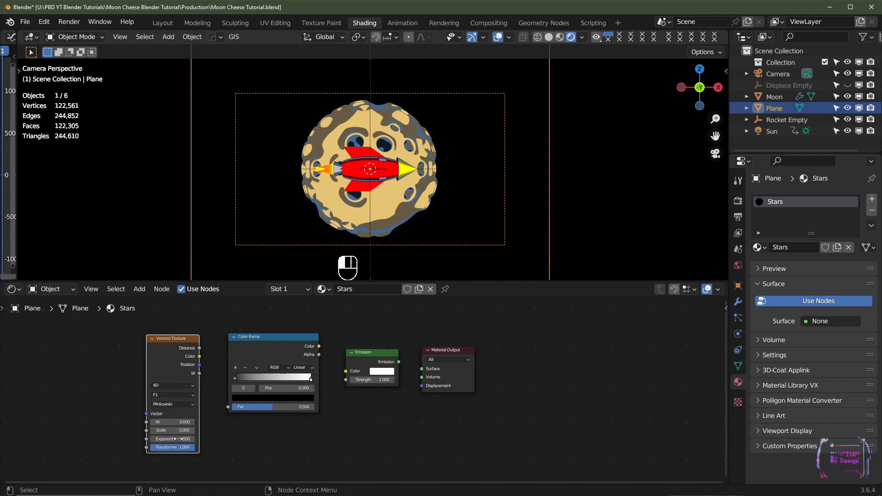
pyautogui.moveTo(199, 351); pyautogui.dragTo(235, 413)
pyautogui.moveTo(318, 345); pyautogui.dragTo(346, 370)
pyautogui.moveTo(399, 362); pyautogui.dragTo(422, 369)
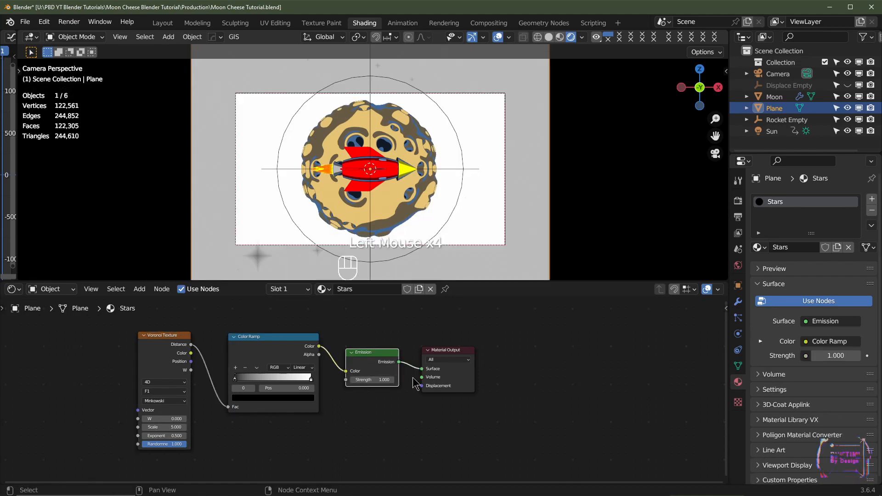
# Set the Color Ramp interpolation to Constant and flip the ramp
pyautogui.click(304, 366)
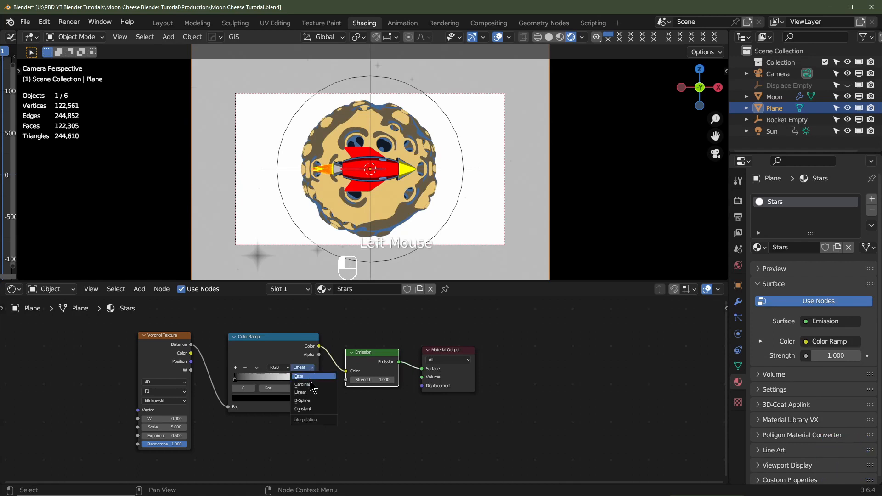
pyautogui.click(313, 409)
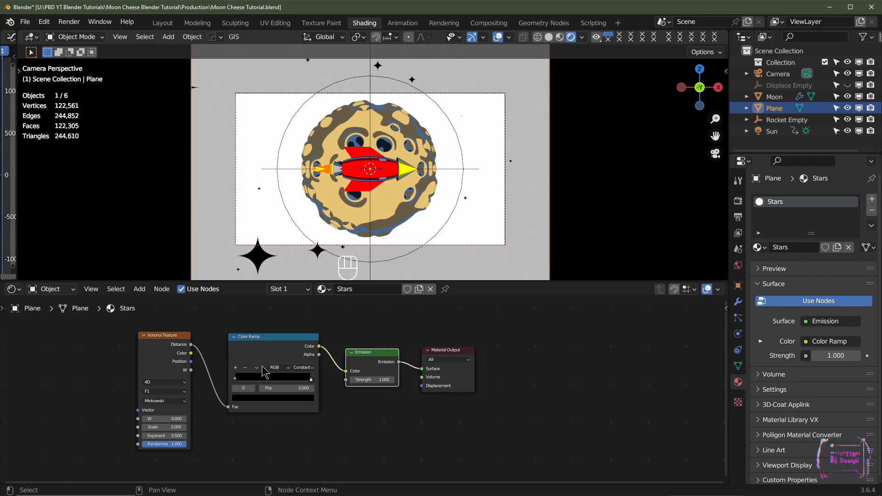
pyautogui.click(256, 368)
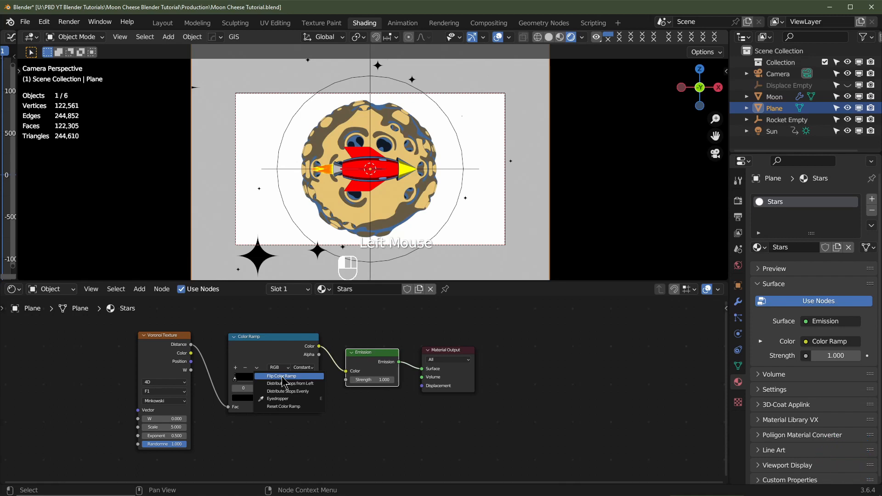
pyautogui.click(282, 377)
# Color the ramp's black stop a very dark navy blue with hue 0.656 and saturation 1
pyautogui.click(261, 398)
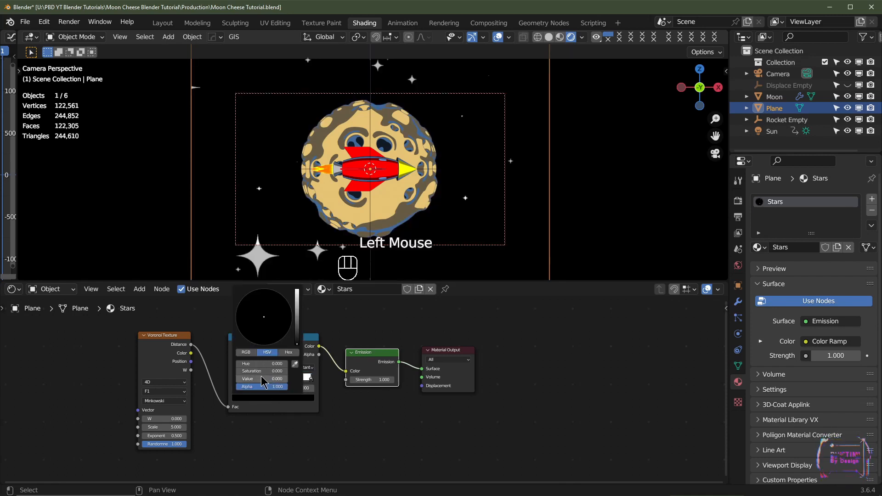
pyautogui.moveTo(262, 379); pyautogui.dragTo(266, 379)
pyautogui.moveTo(278, 304); pyautogui.dragTo(285, 298)
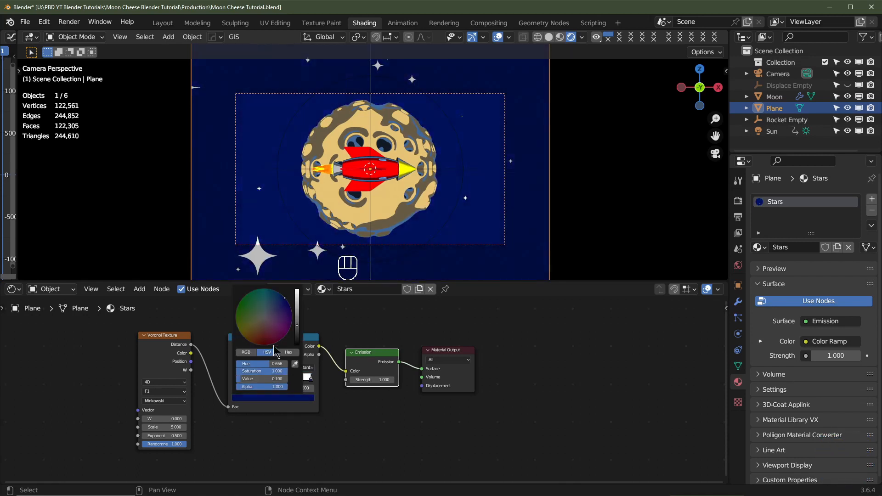
pyautogui.scroll(-5, 274, 346)
# Tint the ramp's white stop pale yellow with hue 0.117 and saturation 0.598
pyautogui.click(237, 380)
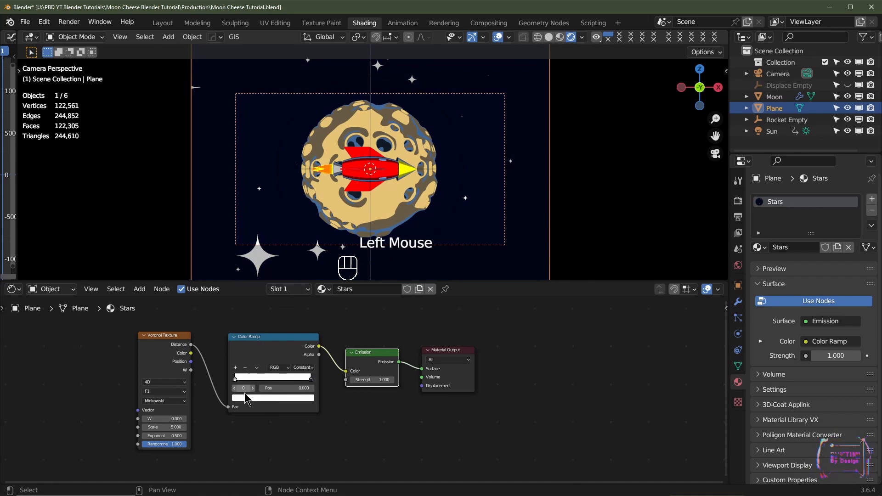
pyautogui.click(250, 398)
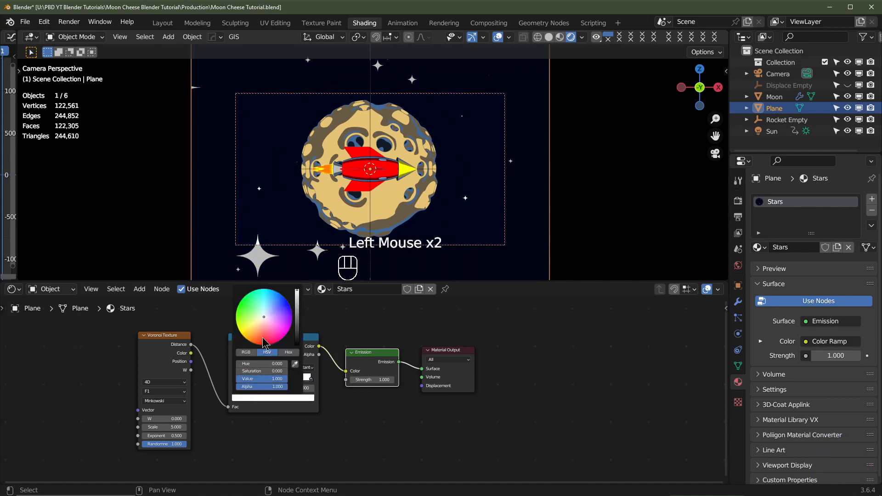
pyautogui.click(262, 320)
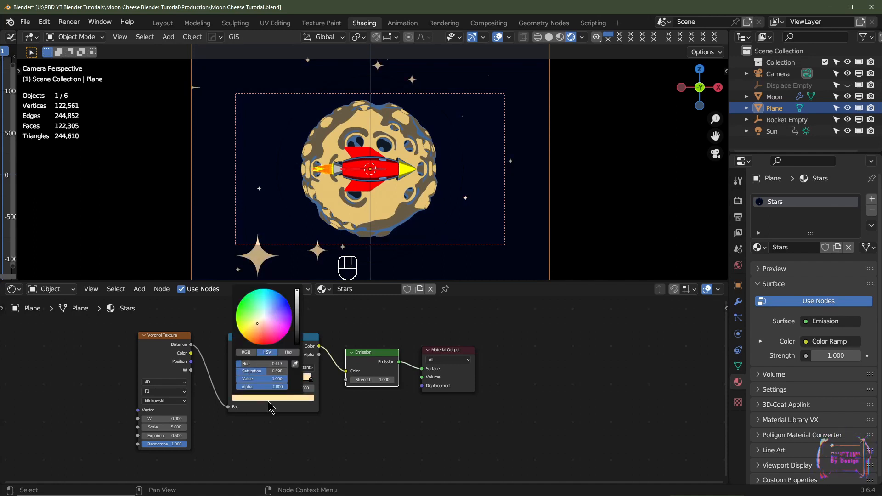
# Raise the Voronoi scale to 32.5 and move the ramp's dark stop to position 0.916
pyautogui.moveTo(164, 428); pyautogui.dragTo(216, 428)
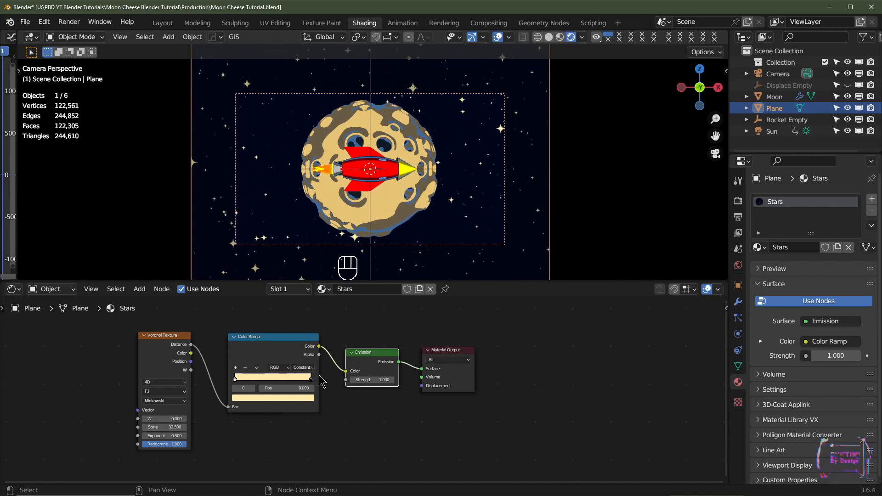
pyautogui.moveTo(311, 382)
pyautogui.mouseDown()
pyautogui.moveTo(256, 389)
pyautogui.moveTo(303, 388)
pyautogui.mouseUp()
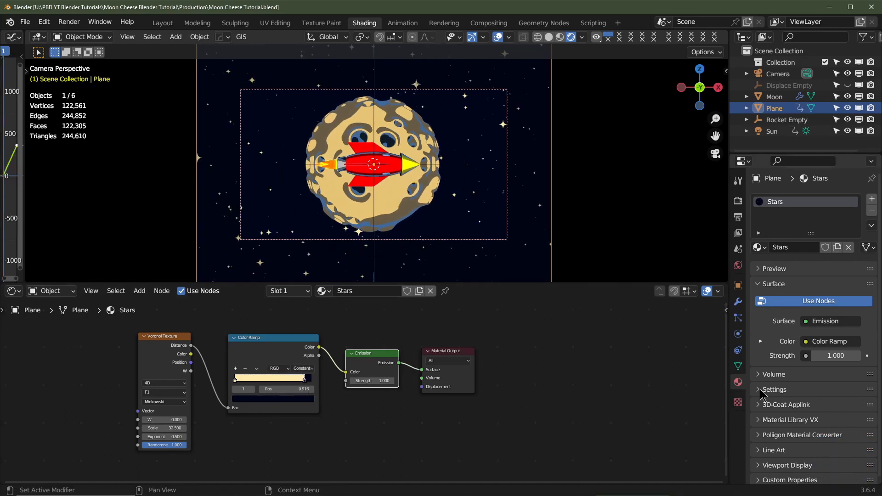
# Set the Stars material's Shadow Mode to None
pyautogui.click(762, 390)
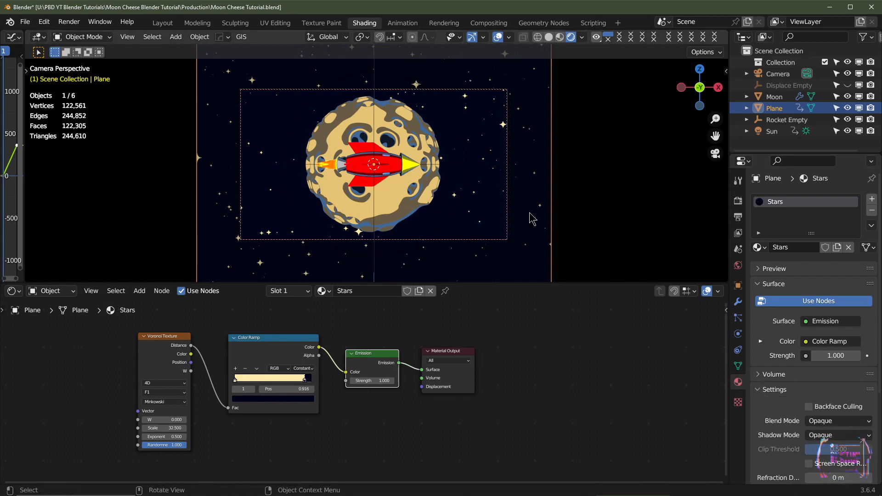
pyautogui.scroll(-2, 821, 395)
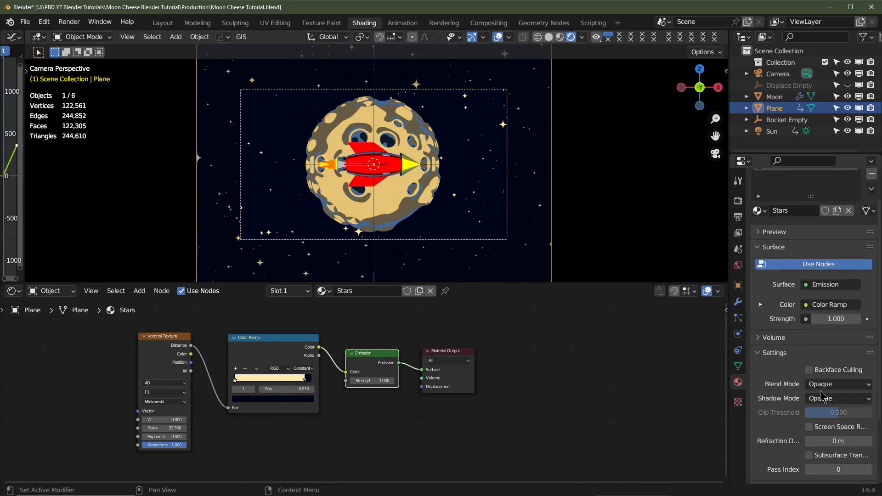
pyautogui.click(826, 399)
pyautogui.click(822, 410)
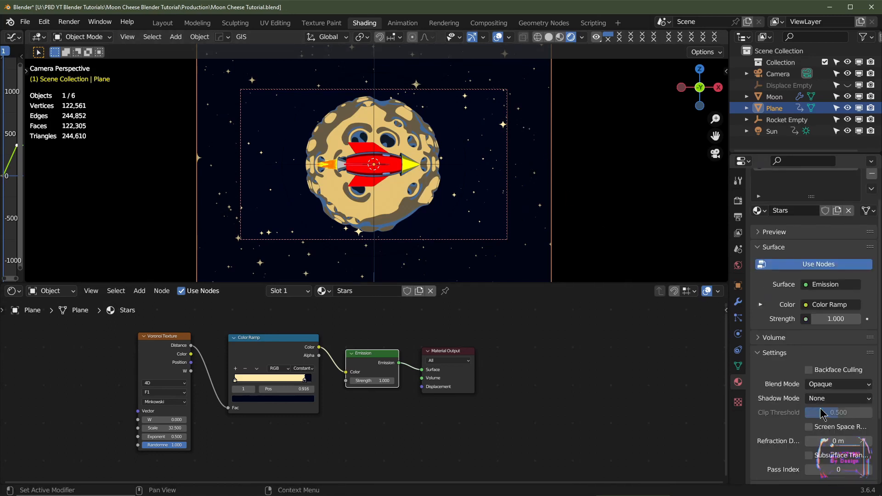
# Change the node editor area to a Timeline and keyframe the plane's Y rotation of 0° at frame 1
pyautogui.click(13, 289)
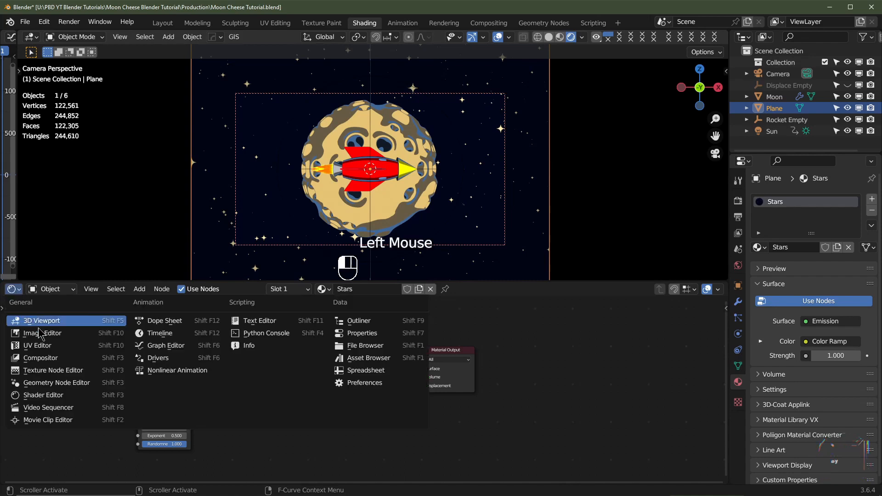
pyautogui.click(163, 333)
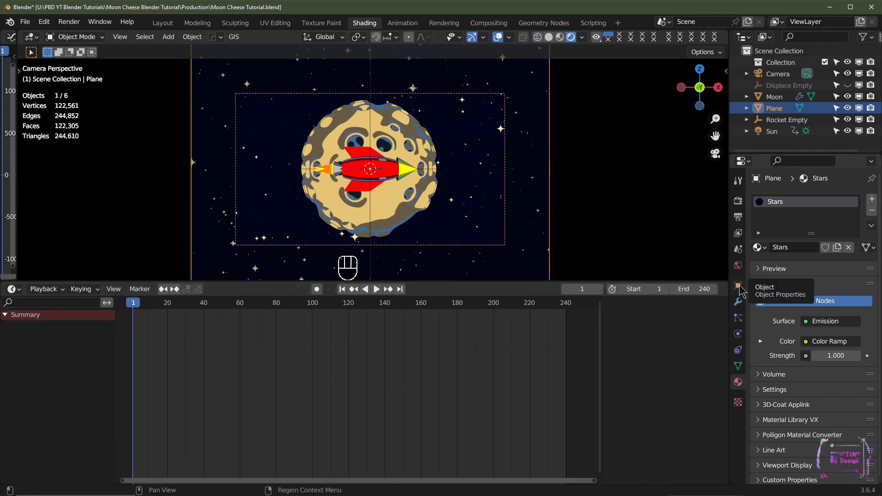
pyautogui.click(739, 286)
pyautogui.moveTo(825, 284); pyautogui.dragTo(867, 283)
pyautogui.rightClick(867, 284)
pyautogui.click(867, 284)
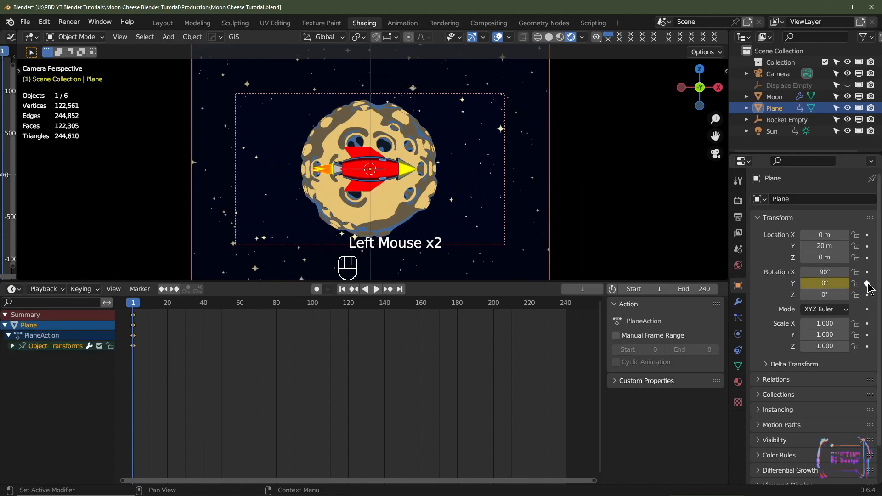
# Keyframe the plane's Y rotation at 360° on frame 241
pyautogui.click(400, 290)
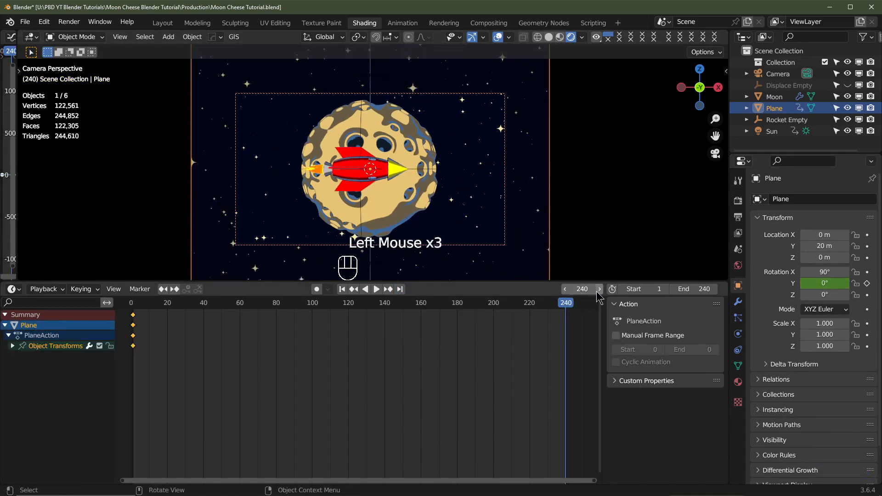
pyautogui.click(599, 289)
pyautogui.click(821, 282)
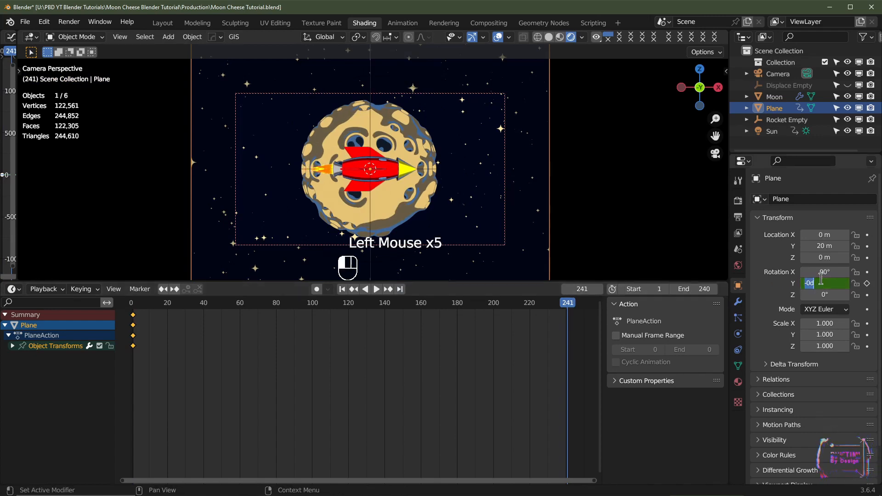
pyautogui.press('Return')
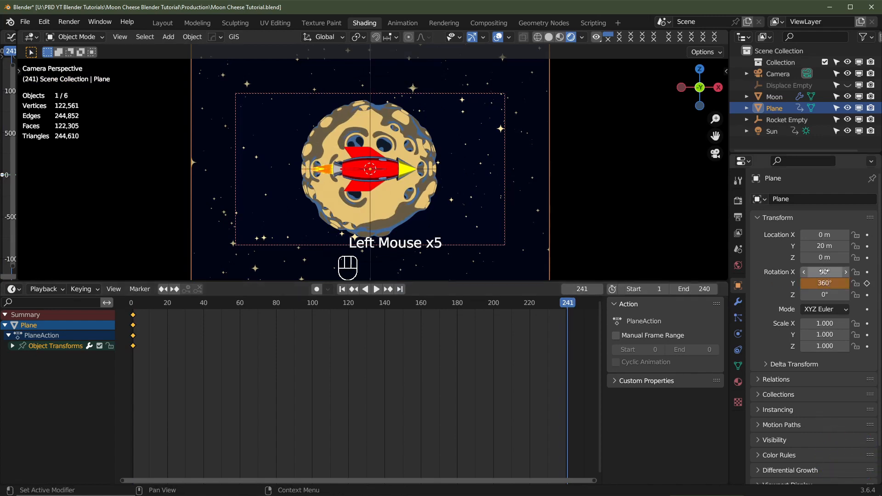
pyautogui.click(867, 284)
# Enlarge the Graph Editor and set the plane's rotation keyframes to Linear interpolation
pyautogui.moveTo(17, 155); pyautogui.dragTo(294, 159)
pyautogui.press('n')
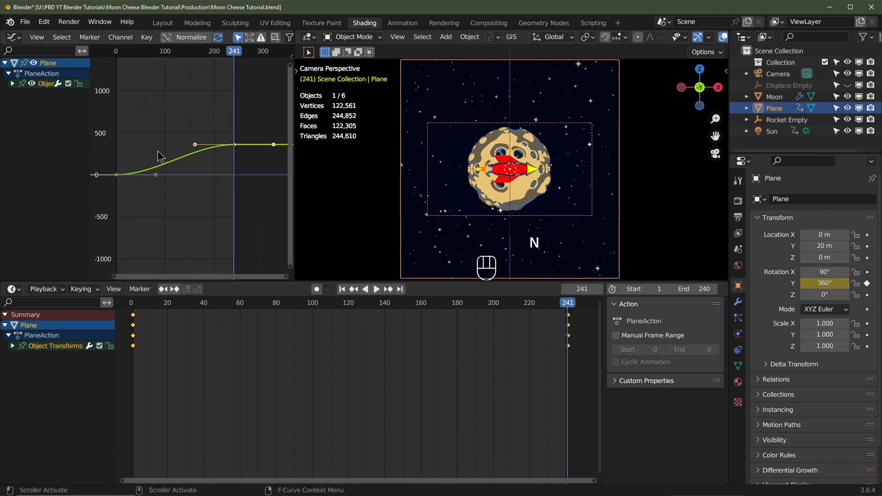
pyautogui.press('t')
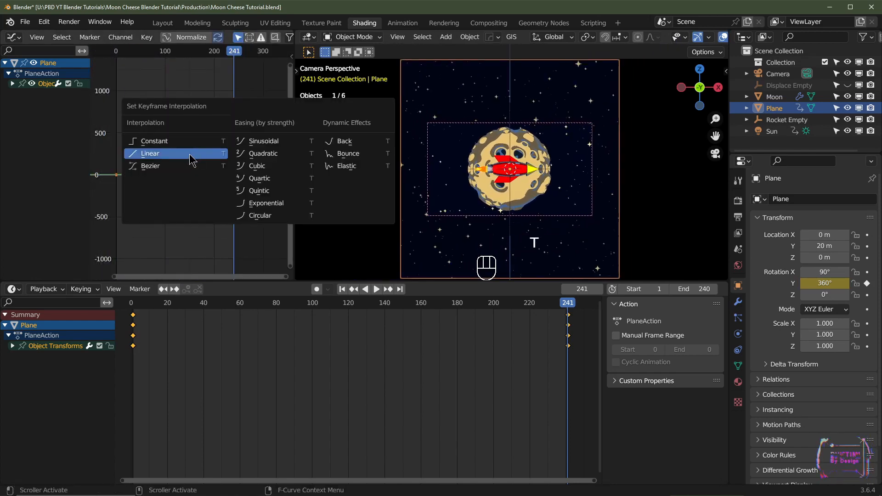
pyautogui.click(195, 155)
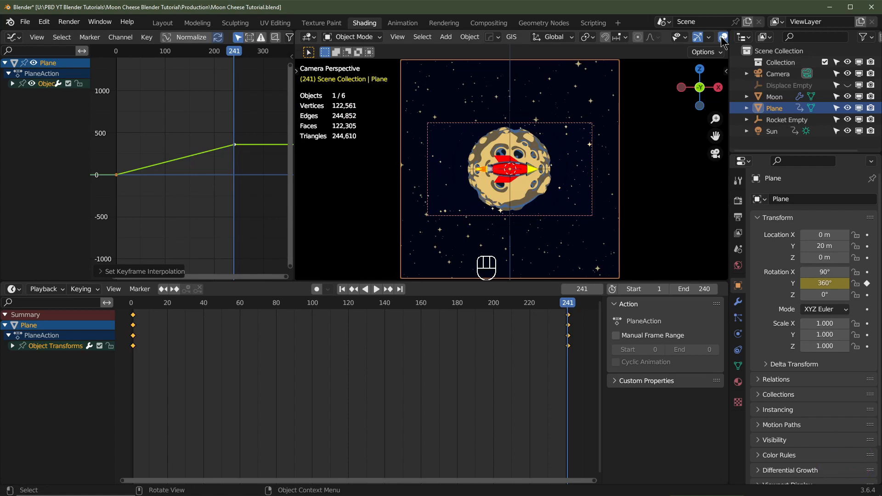
# Play the animation in the camera view to check the rotating star background
pyautogui.click(604, 130)
pyautogui.scroll(3, 552, 177)
pyautogui.press('space')
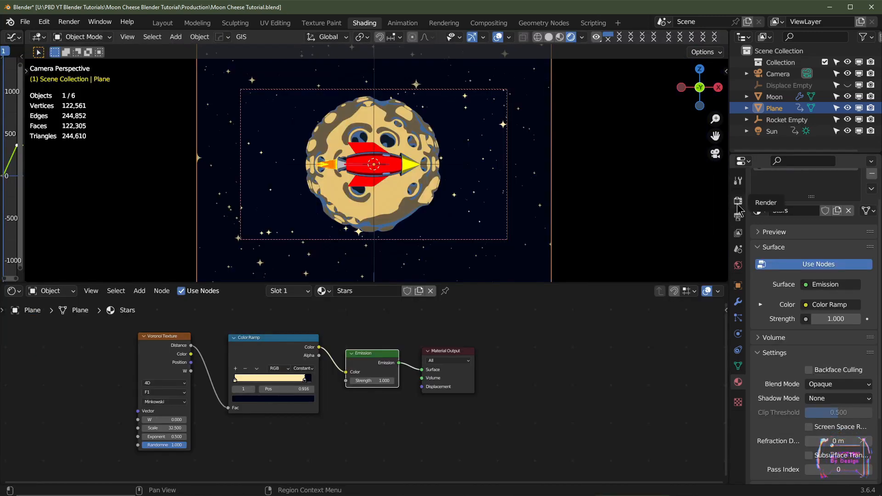
# Compare the rocket flame with Ambient Occlusion disabled and enabled in the render settings, leaving it enabled
pyautogui.click(738, 202)
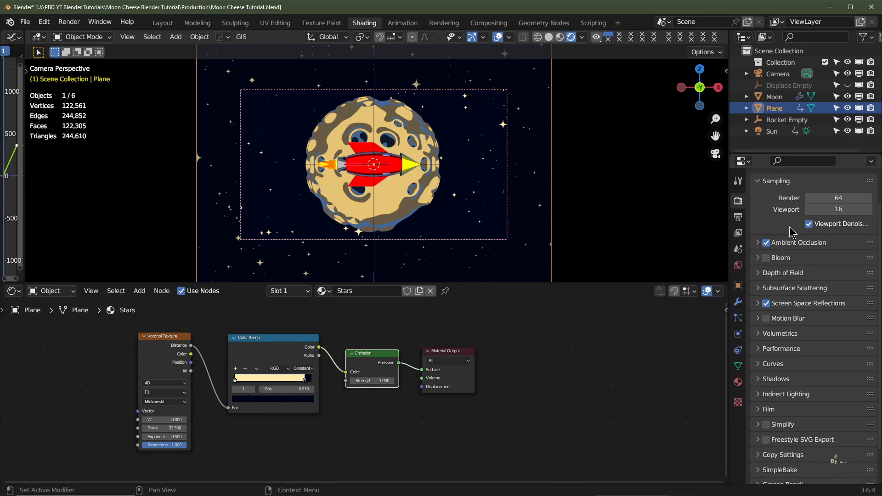
pyautogui.click(758, 243)
pyautogui.scroll(6, 224, 170)
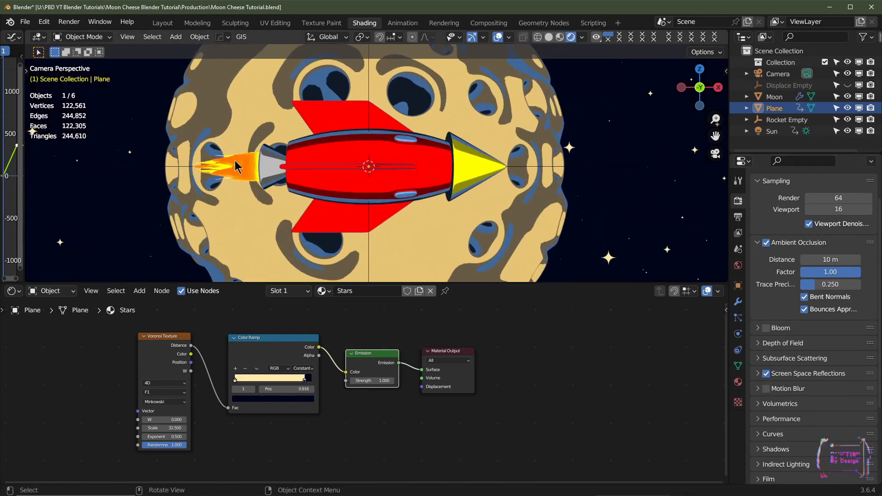
pyautogui.scroll(2, 225, 171)
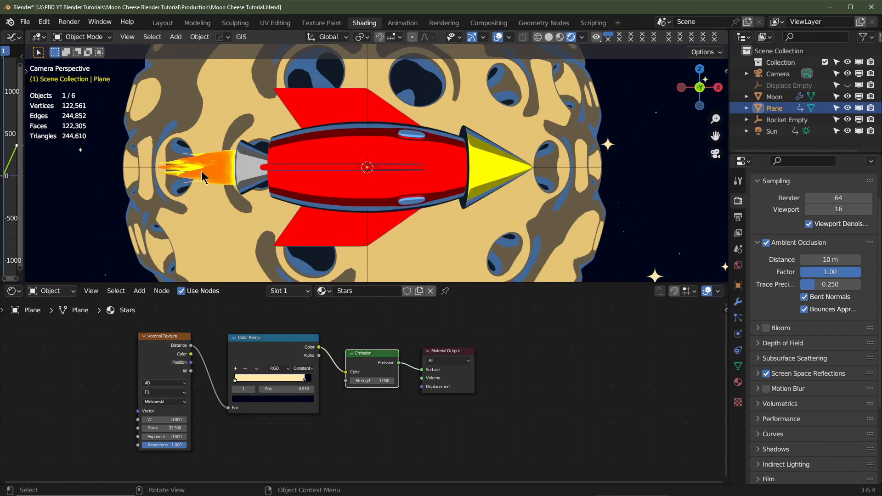
pyautogui.click(766, 243)
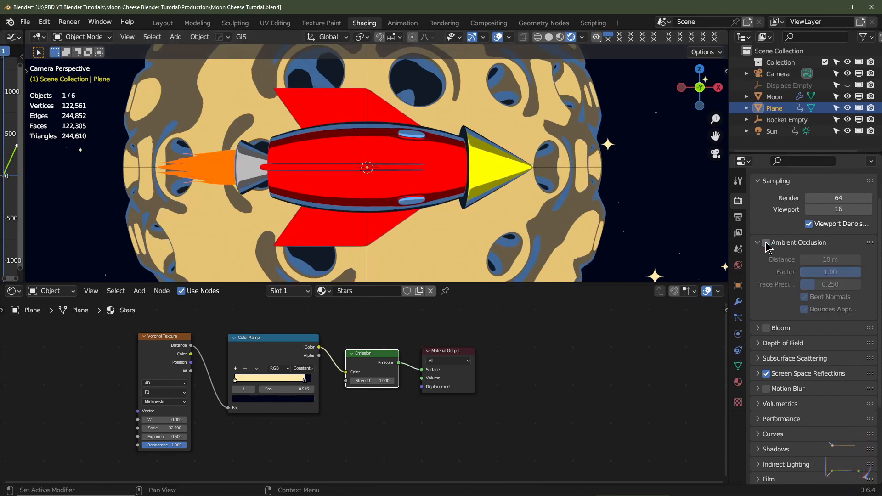
pyautogui.click(766, 243)
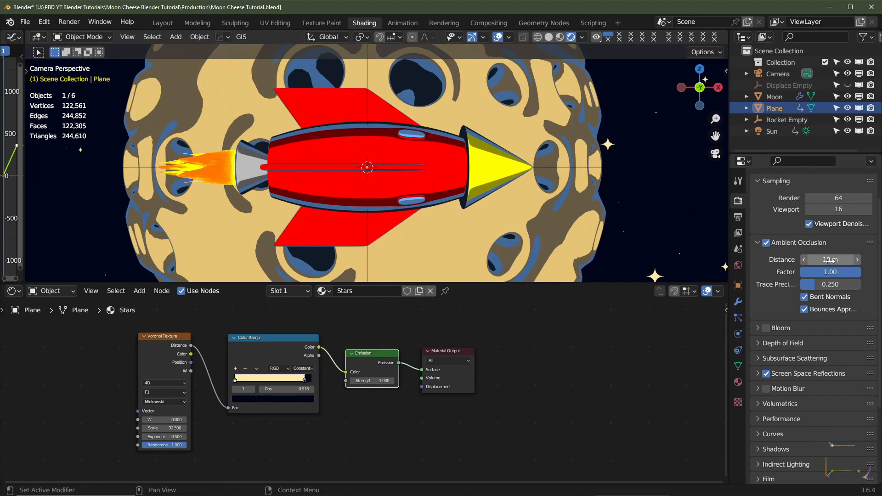
# Expand the render settings for Shadows and review the shadow size, High Bit Depth and Soft Shadows options
pyautogui.scroll(-3, 789, 363)
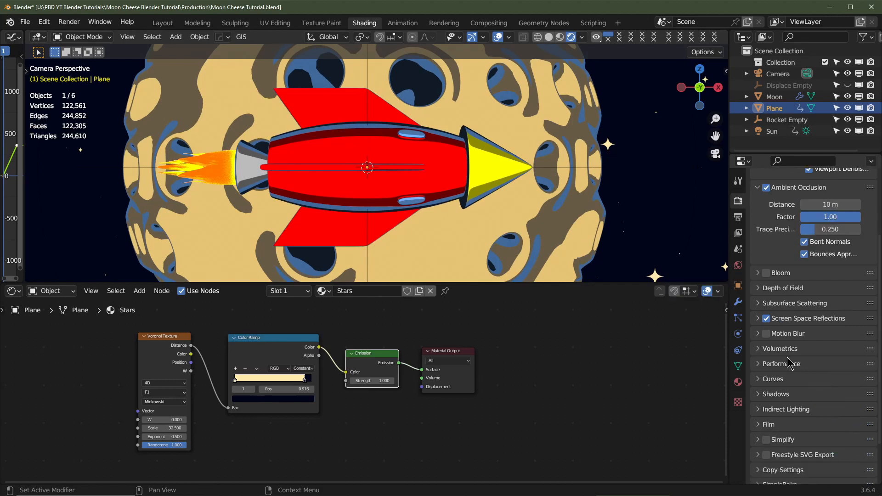
pyautogui.click(777, 395)
pyautogui.scroll(-3, 791, 398)
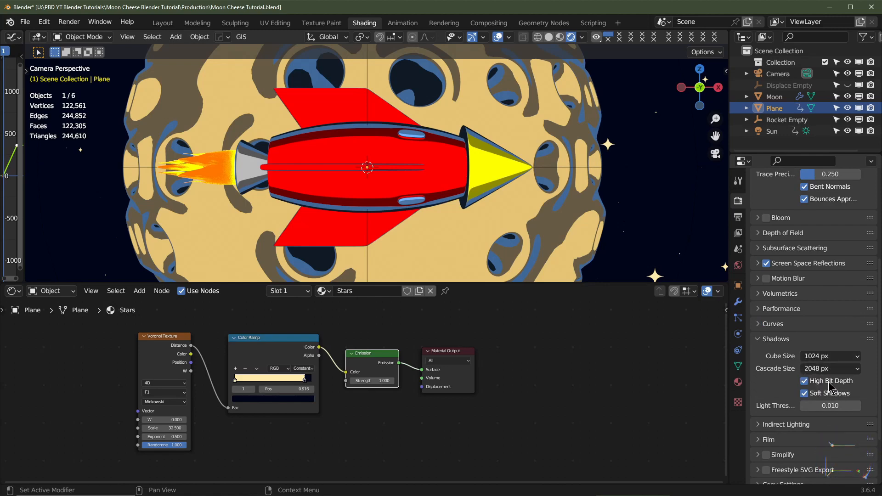
pyautogui.scroll(-4, 821, 396)
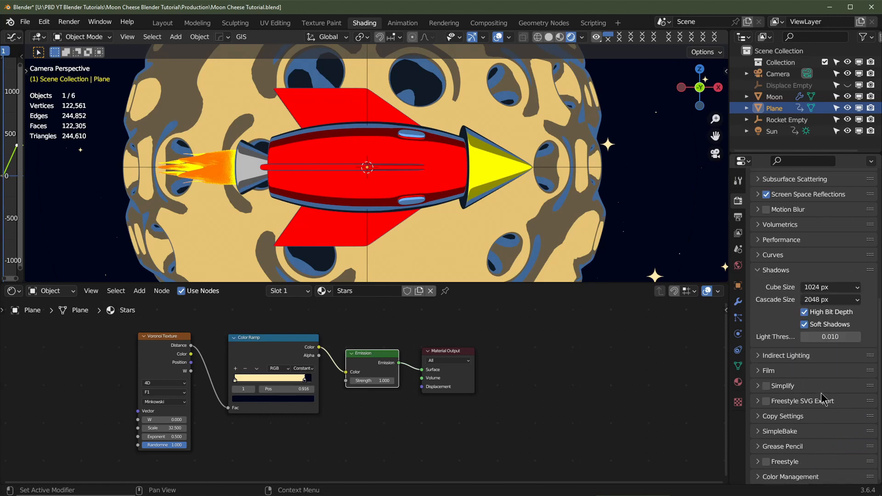
pyautogui.scroll(12, 821, 396)
# Open the output settings and accept the existing Tutorial Cache folder on drive U: as the render output path
pyautogui.click(738, 218)
pyautogui.scroll(-4, 841, 353)
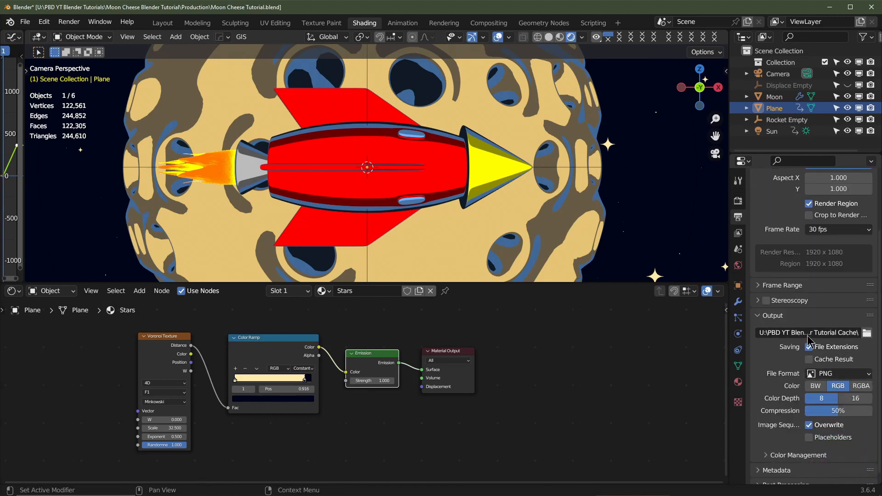
pyautogui.click(867, 334)
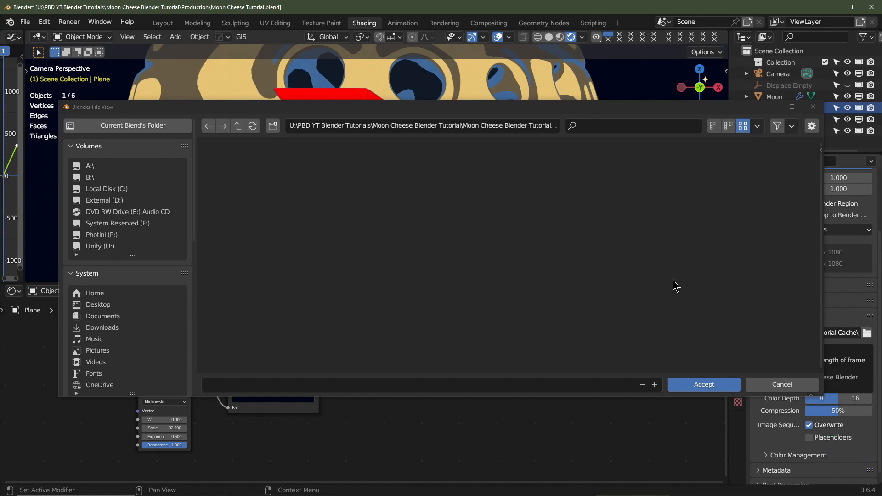
pyautogui.scroll(-2, 134, 349)
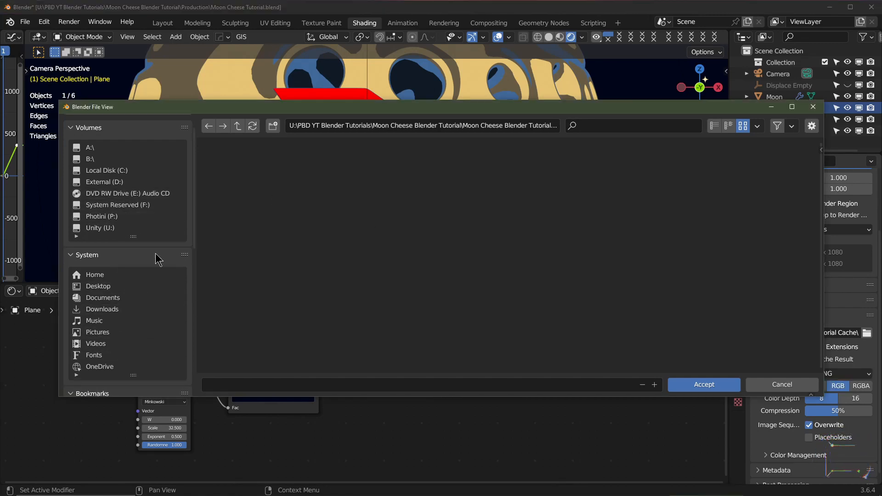
pyautogui.click(704, 385)
# Review the encoding options of the FFmpeg Video output format and return the file format to PNG
pyautogui.scroll(-1, 837, 370)
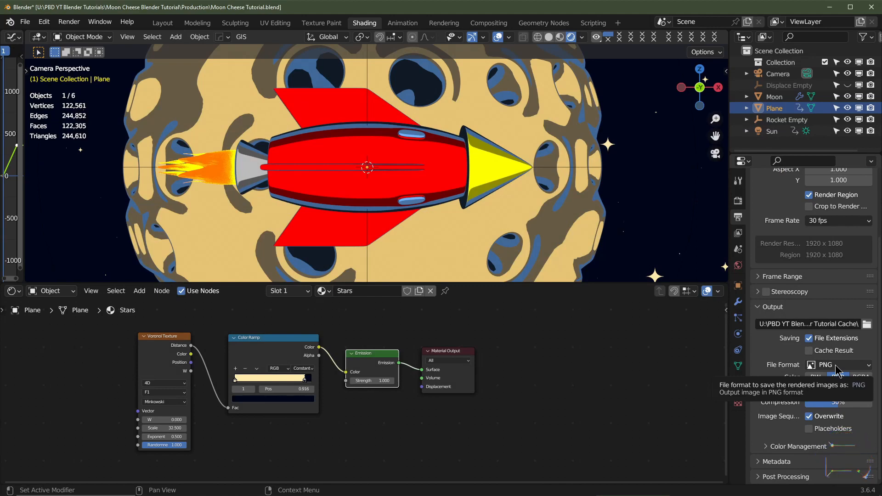
pyautogui.click(837, 368)
pyautogui.click(836, 422)
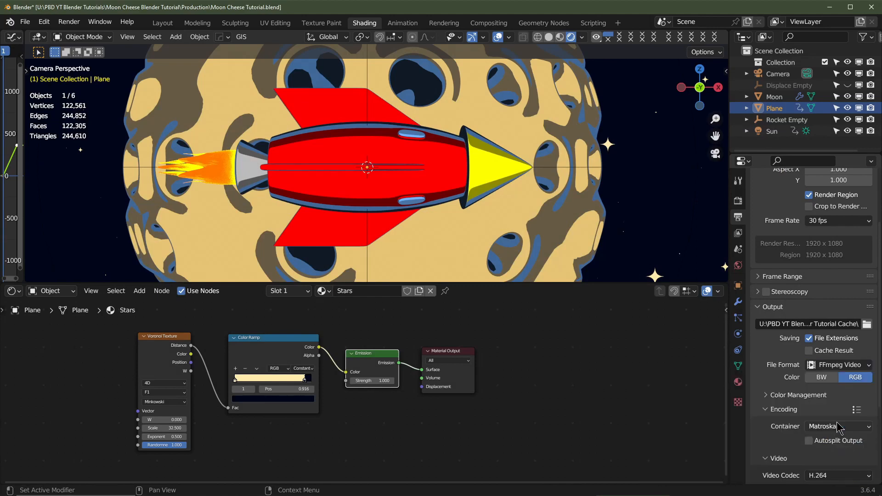
pyautogui.scroll(-6, 816, 422)
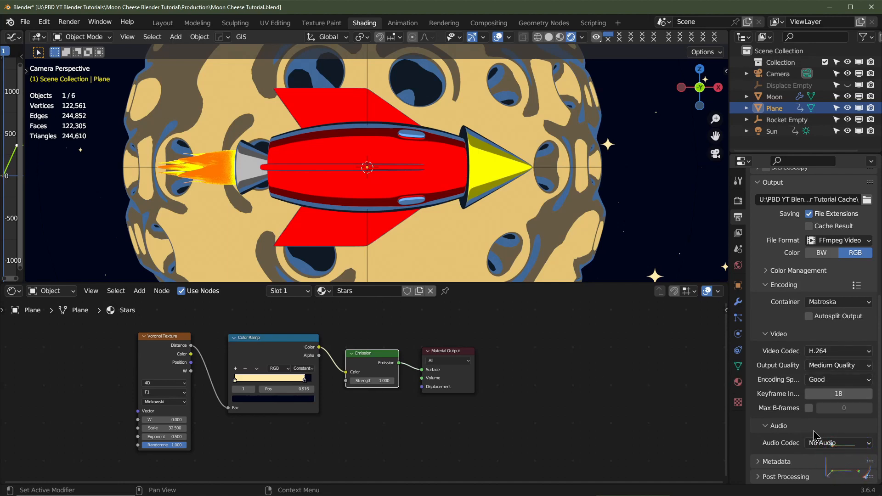
pyautogui.scroll(10, 816, 436)
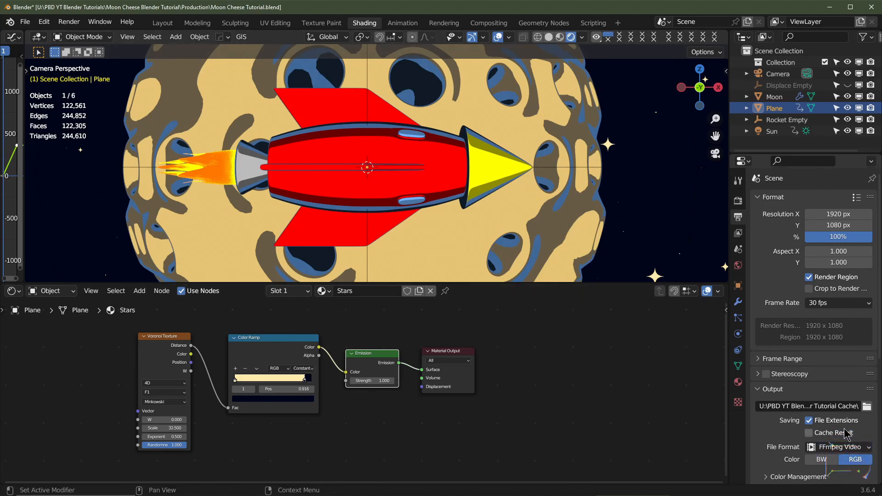
pyautogui.click(827, 447)
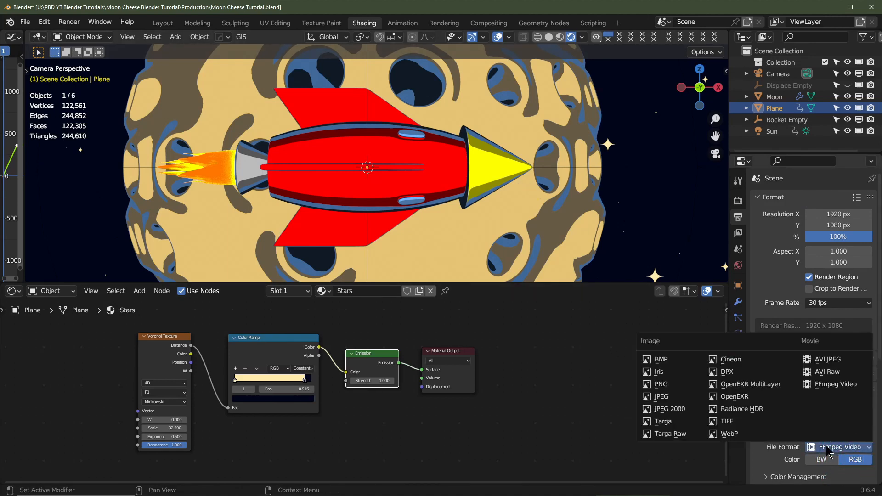
pyautogui.click(695, 385)
pyautogui.scroll(-2, 814, 415)
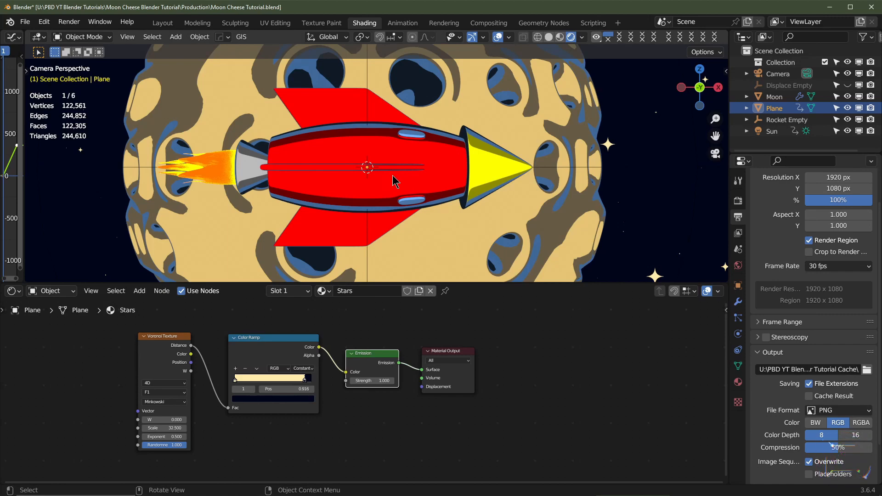
# Replace the node editor with the Timeline and preview the animation at frame 107
pyautogui.click(13, 291)
pyautogui.click(158, 337)
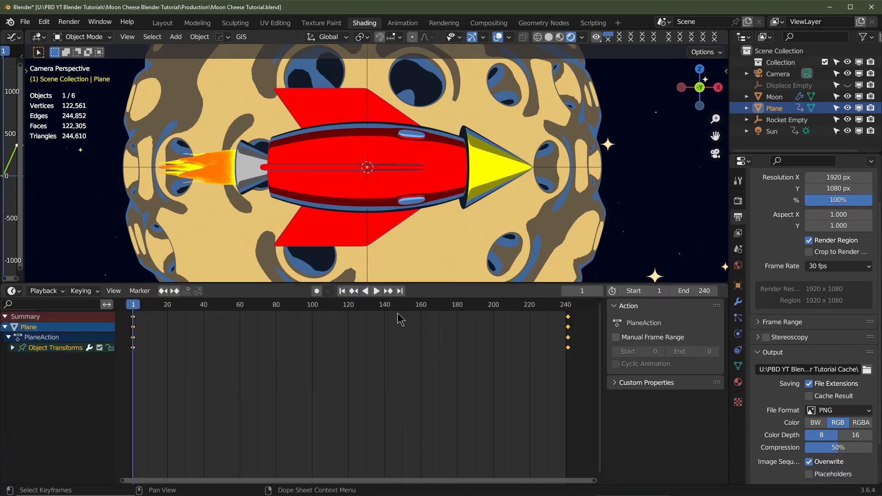
pyautogui.click(582, 291)
pyautogui.write('107')
pyautogui.press('Return')
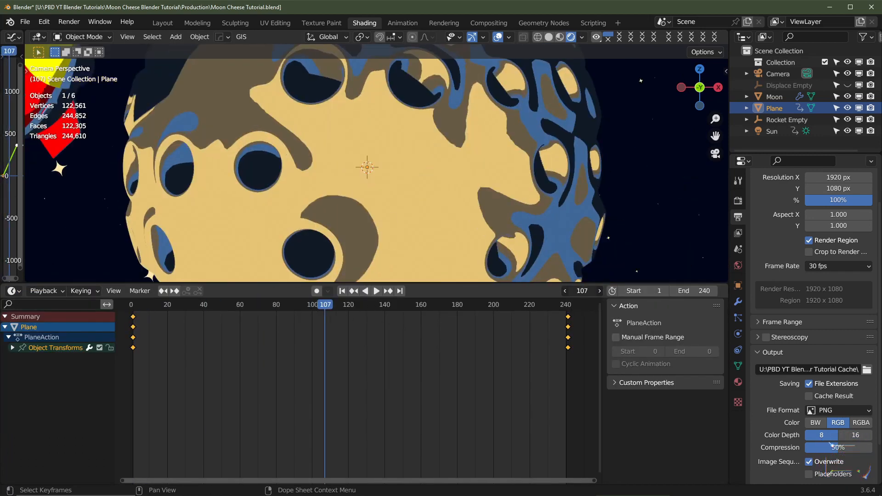
# Return to frame 1 and start rendering the full animation over frames 1 to 240
pyautogui.click(643, 291)
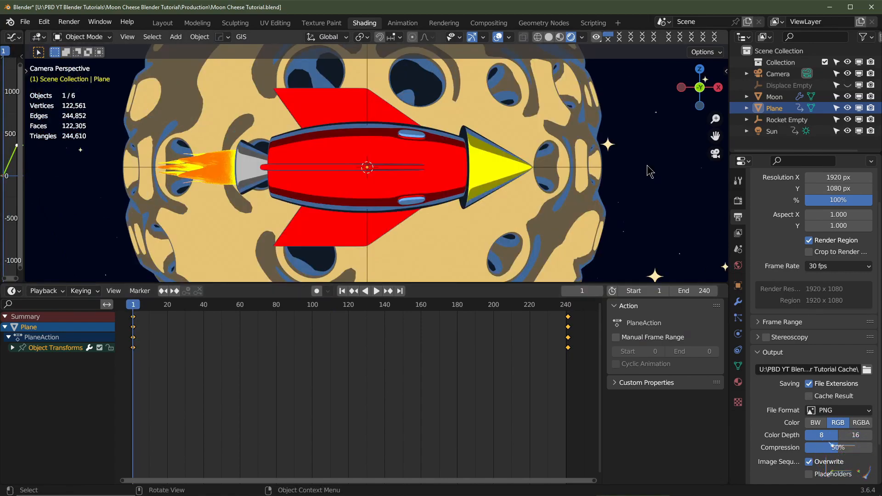
pyautogui.hotkey('ctrl', 'F12')
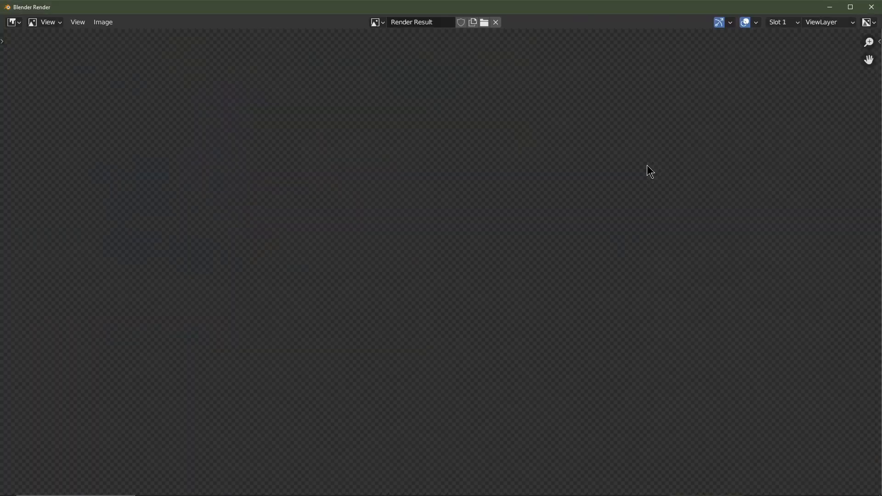